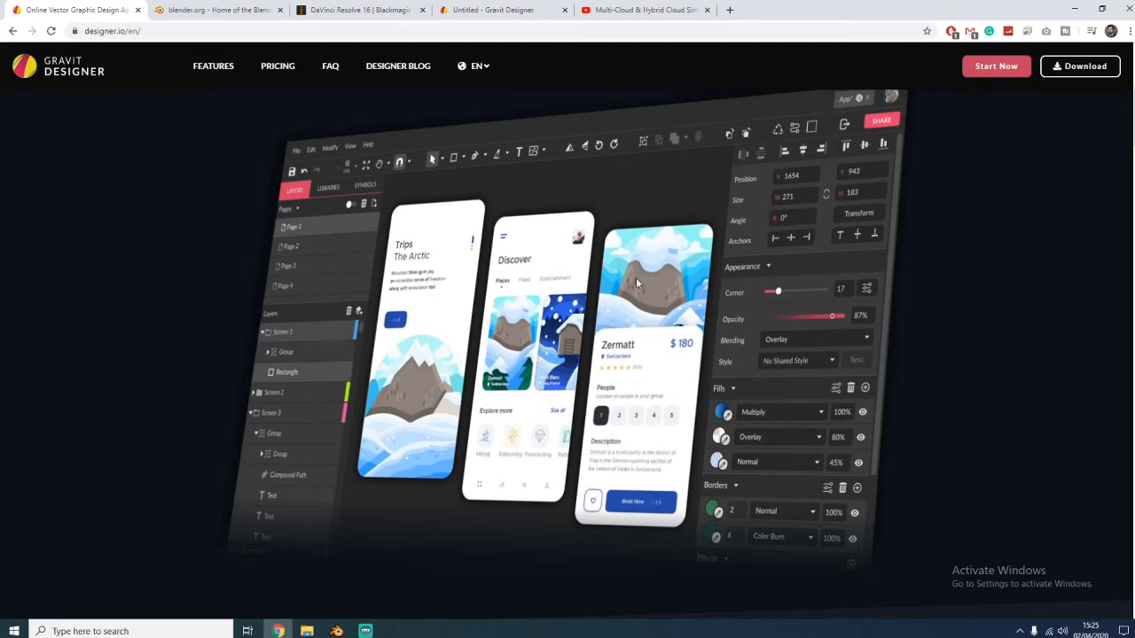
- Review Gravit Designer's free and PRO pricing plans and read through its features page
click(276, 65)
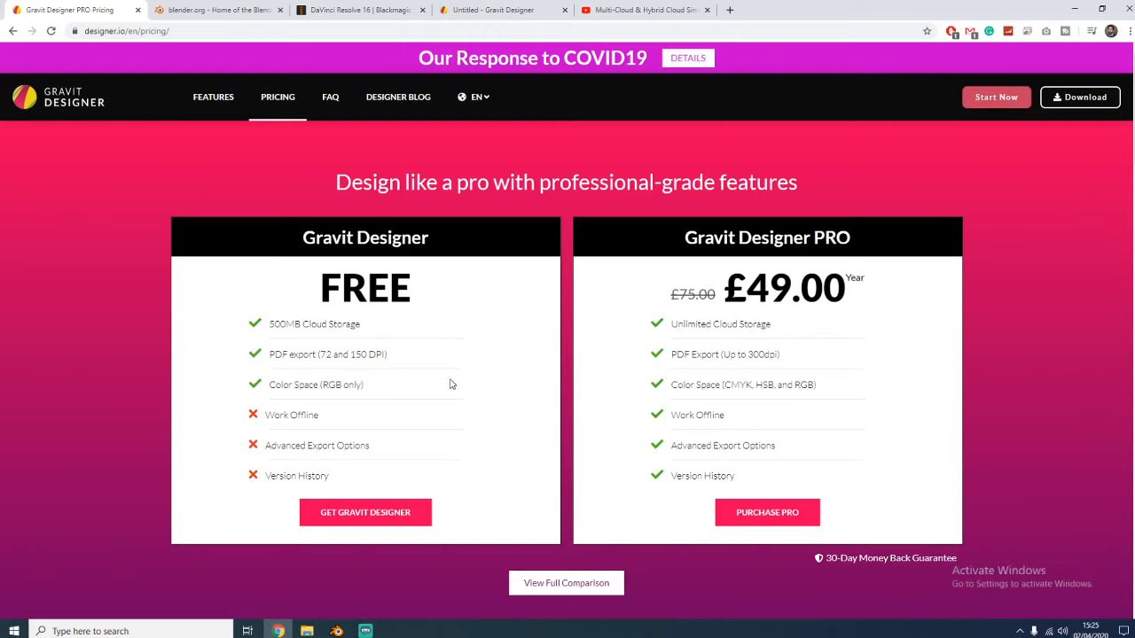
click(214, 99)
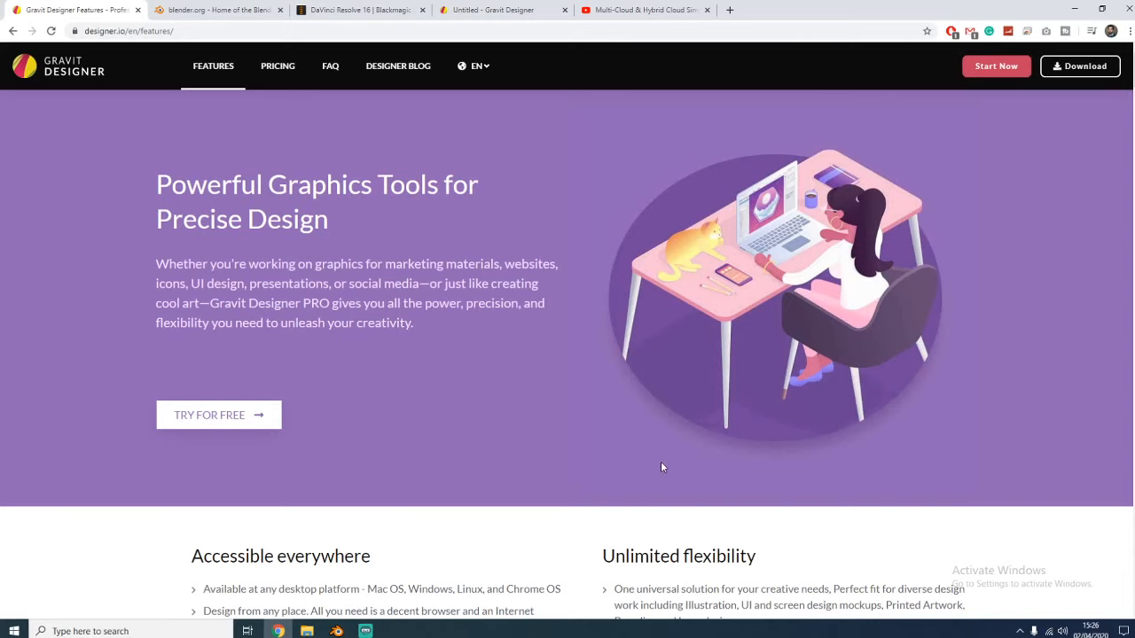
scroll(664, 464, down, 3)
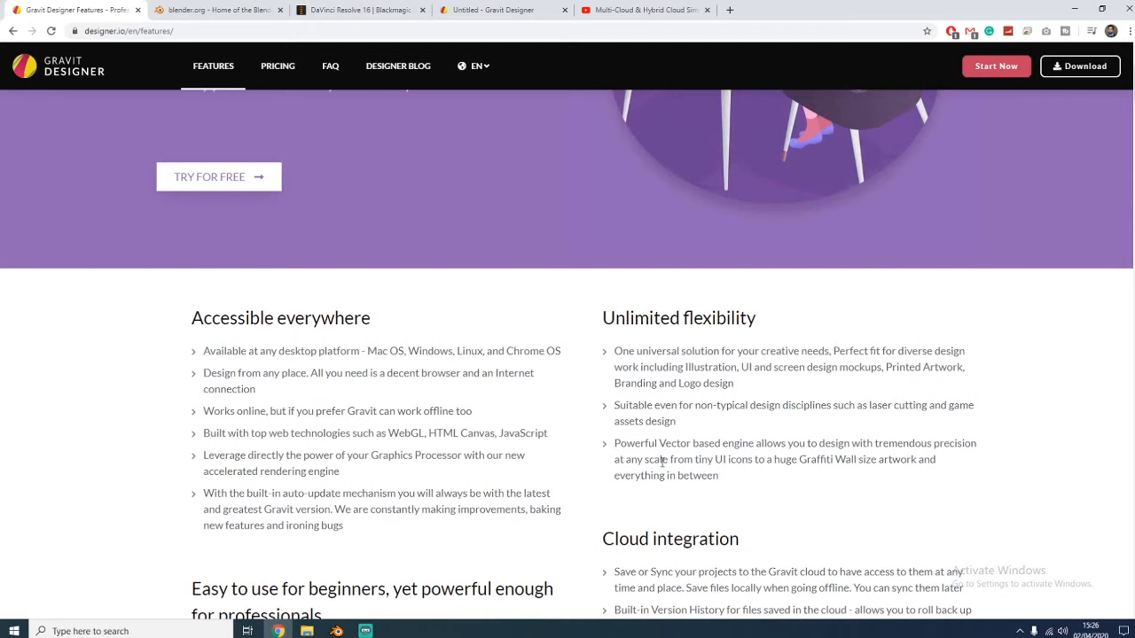
scroll(663, 461, down, 4)
scroll(663, 461, up, 7)
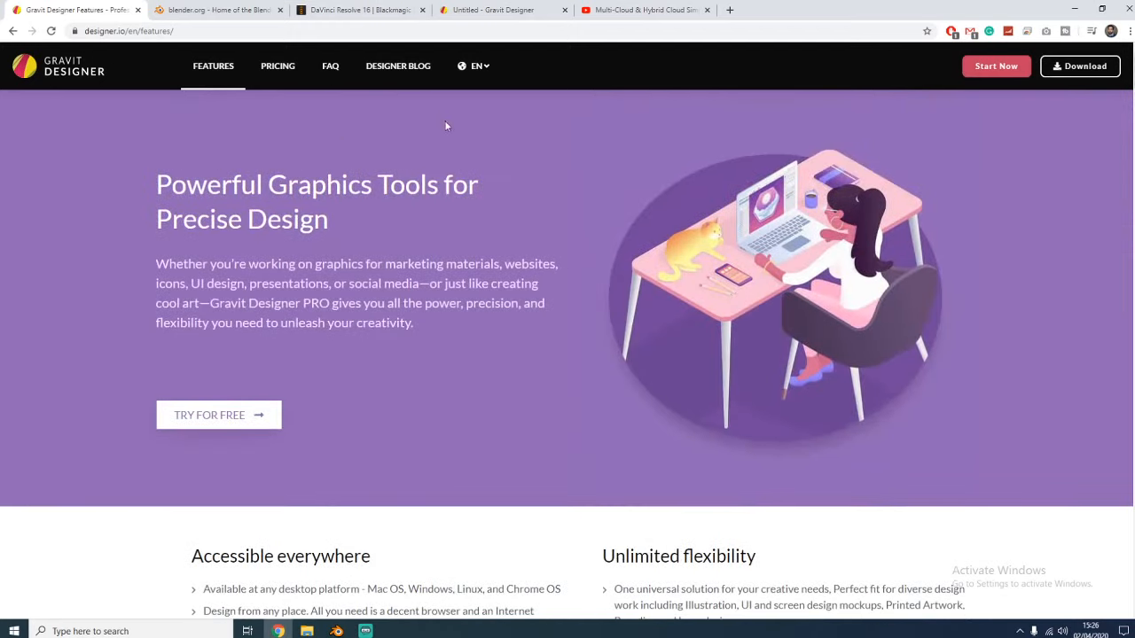
scroll(682, 406, down, 20)
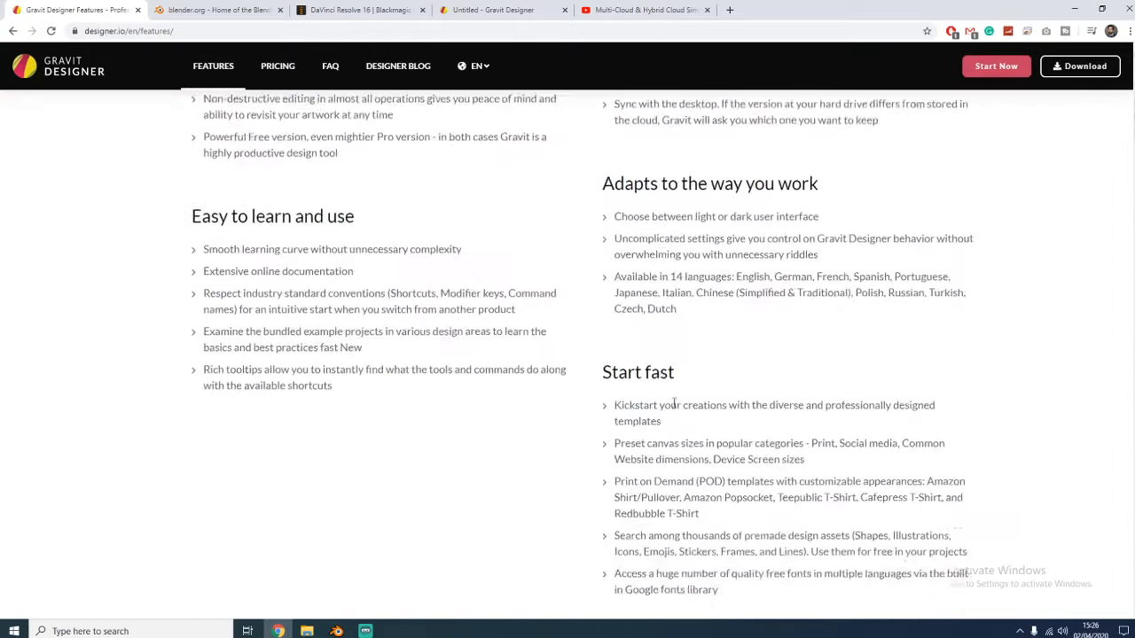
scroll(815, 438, up, 20)
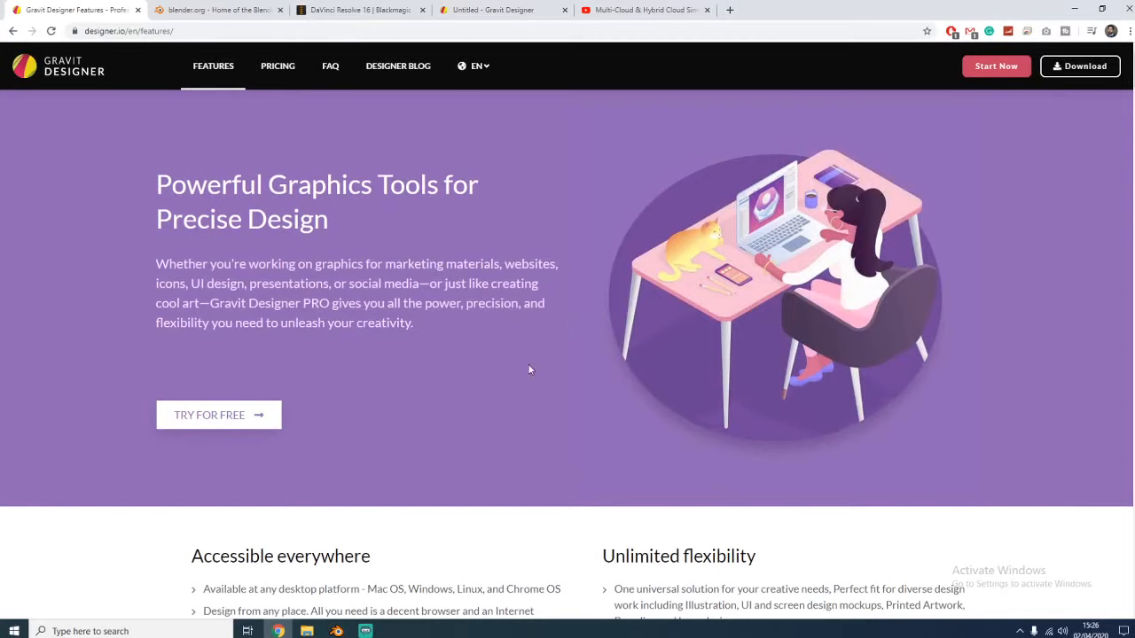
- Return to the Gravit Designer home page and read the details of its COVID-19 response offer
click(64, 69)
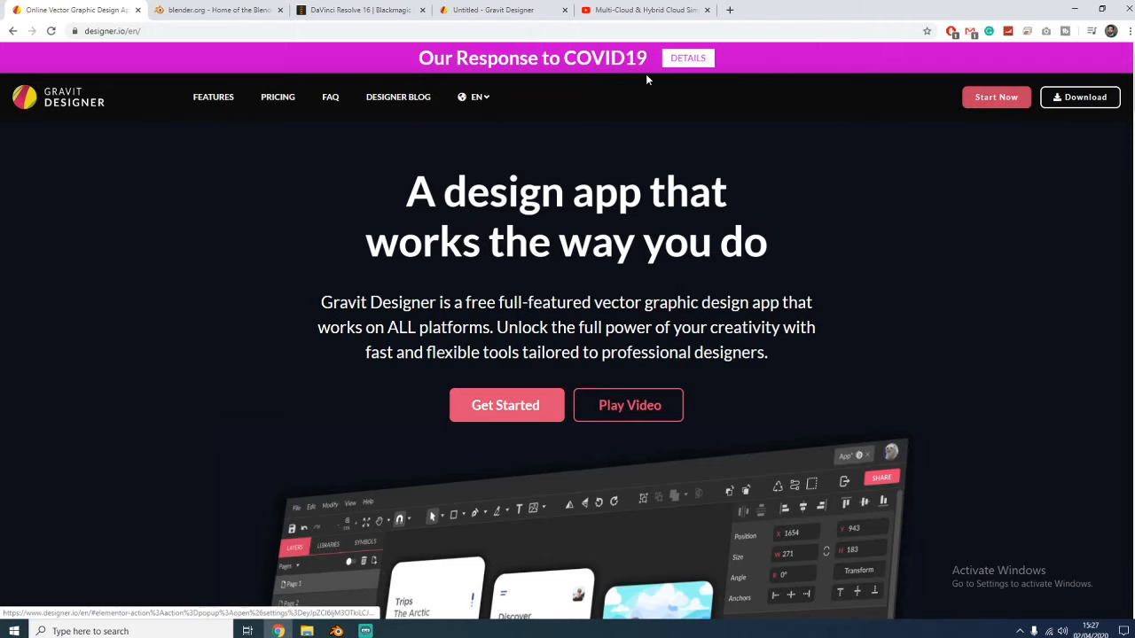
click(702, 57)
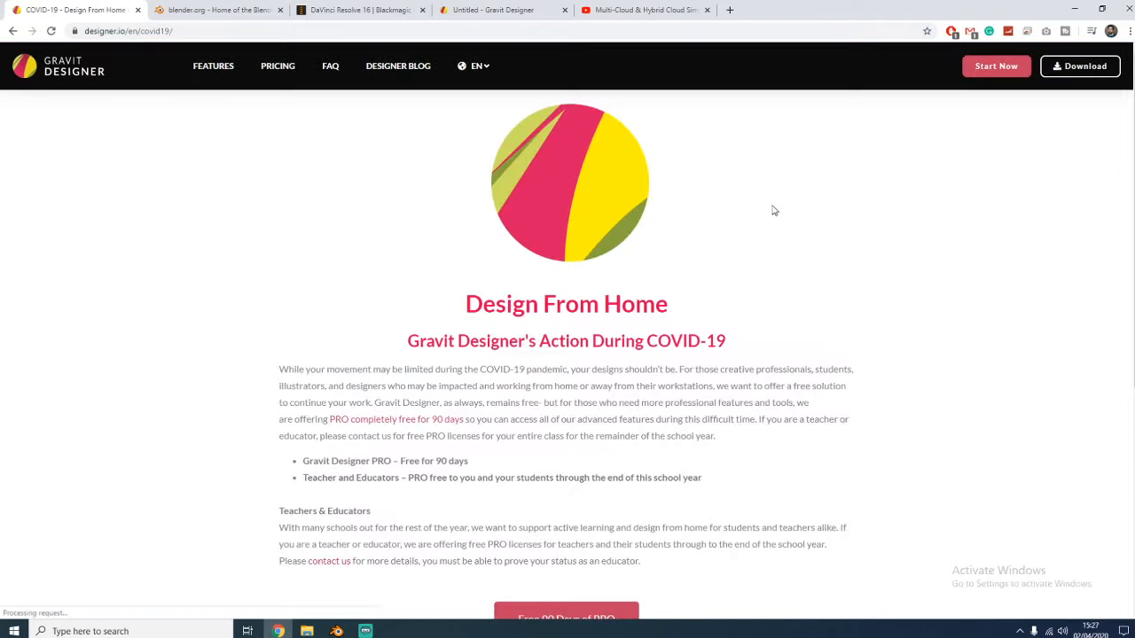
scroll(717, 229, down, 1)
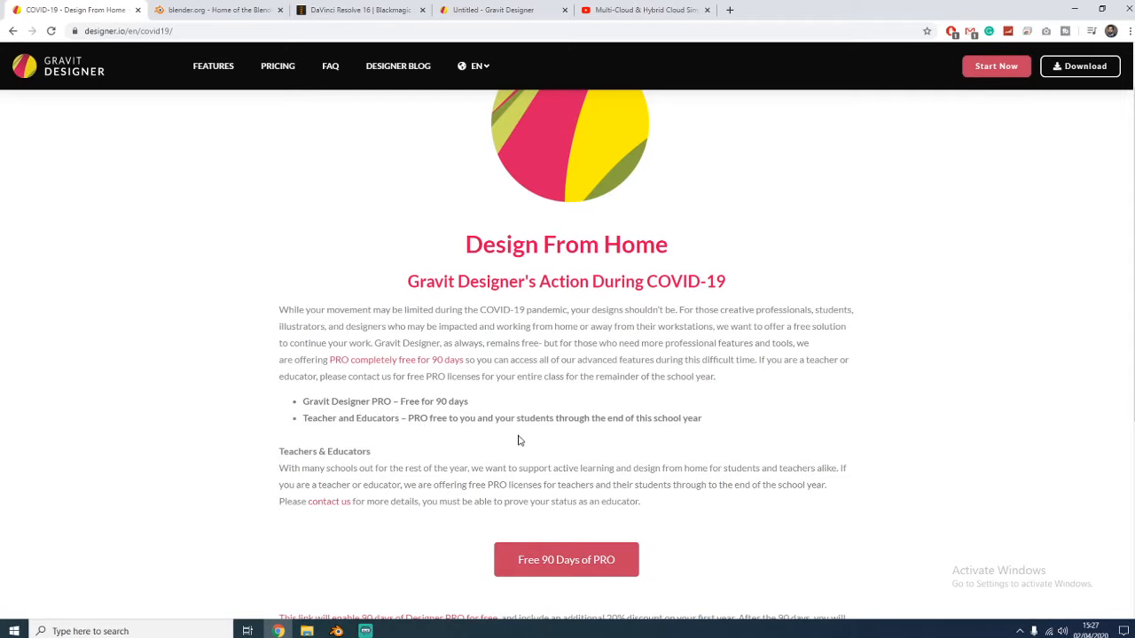
scroll(501, 445, down, 4)
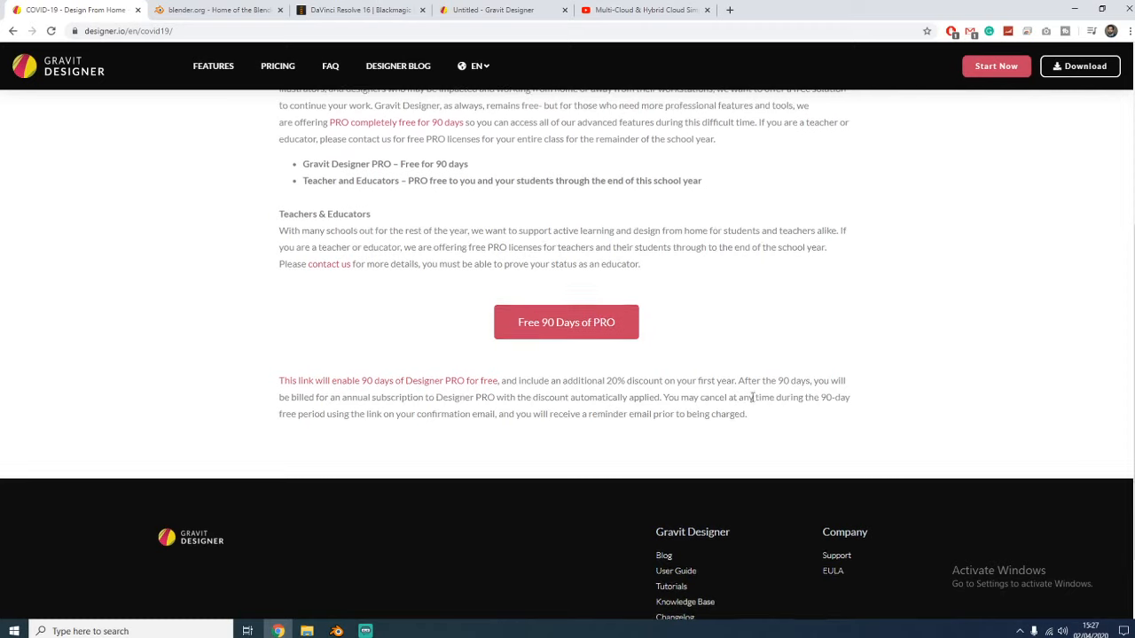
scroll(740, 398, up, 5)
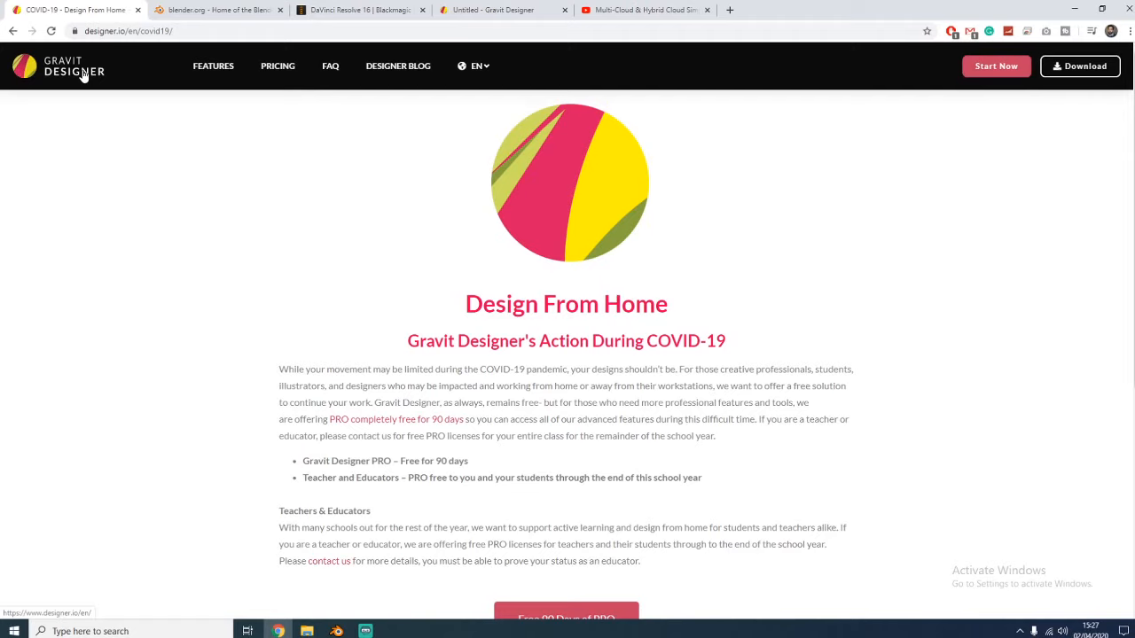
- Switch to the Gravit Designer editor and inspect the Hyve and Personal cloud folders and the file options for Virtual Desktop
click(467, 15)
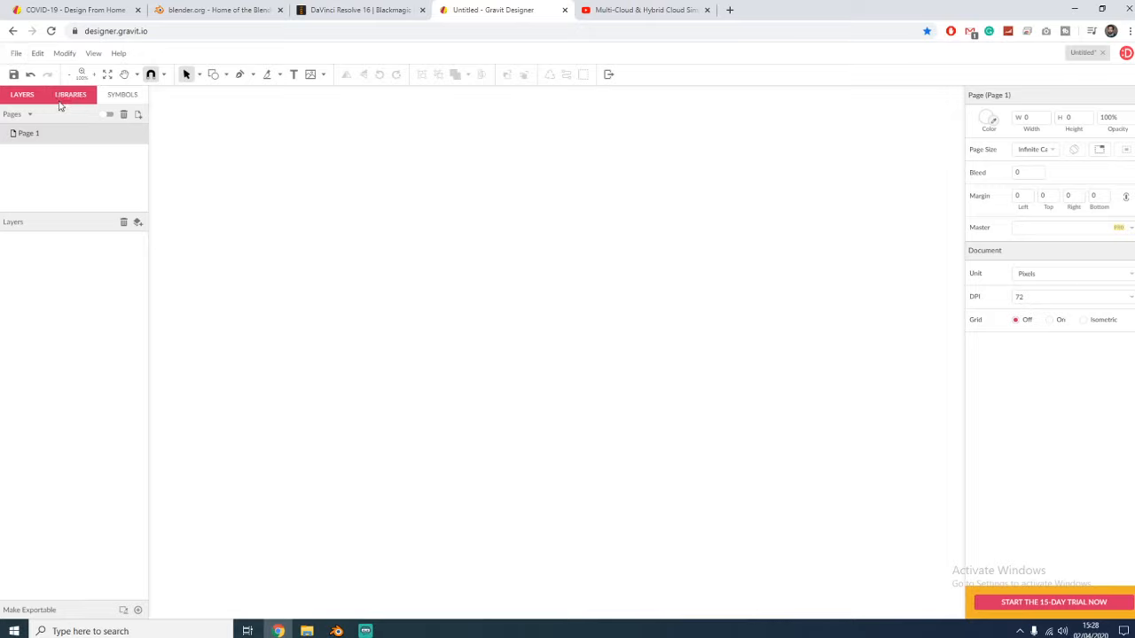
click(17, 54)
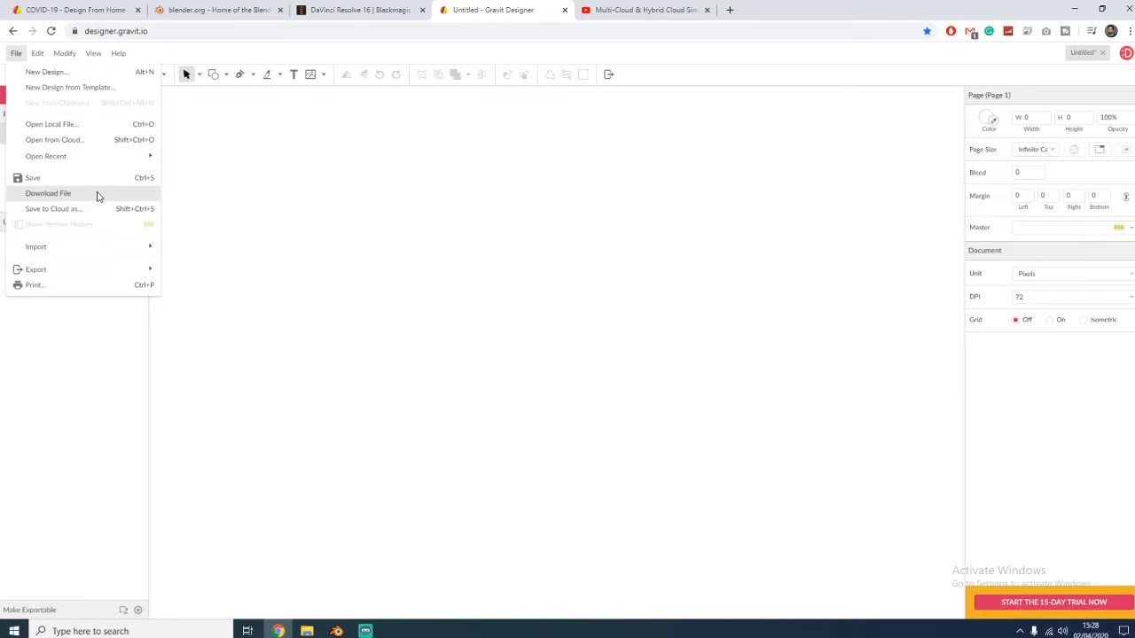
click(55, 140)
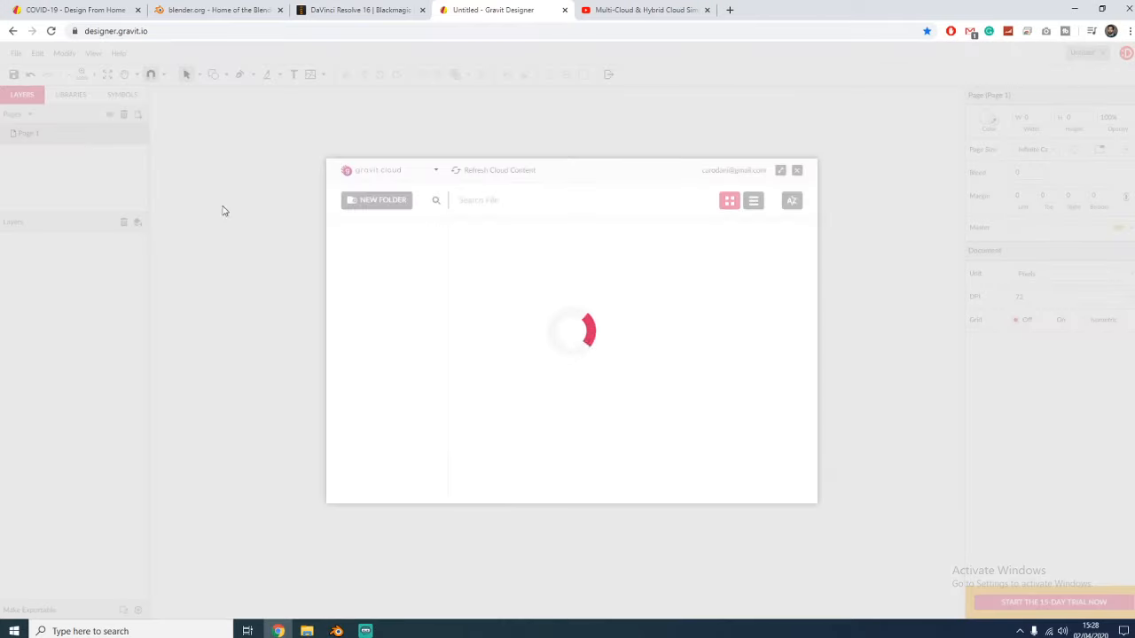
click(298, 257)
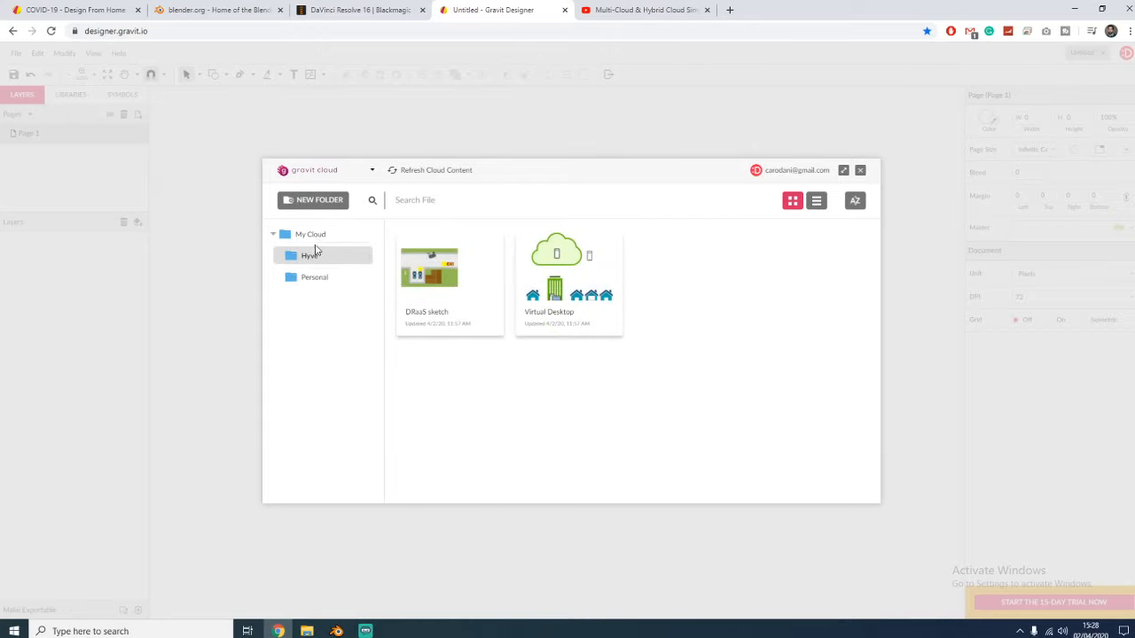
click(321, 284)
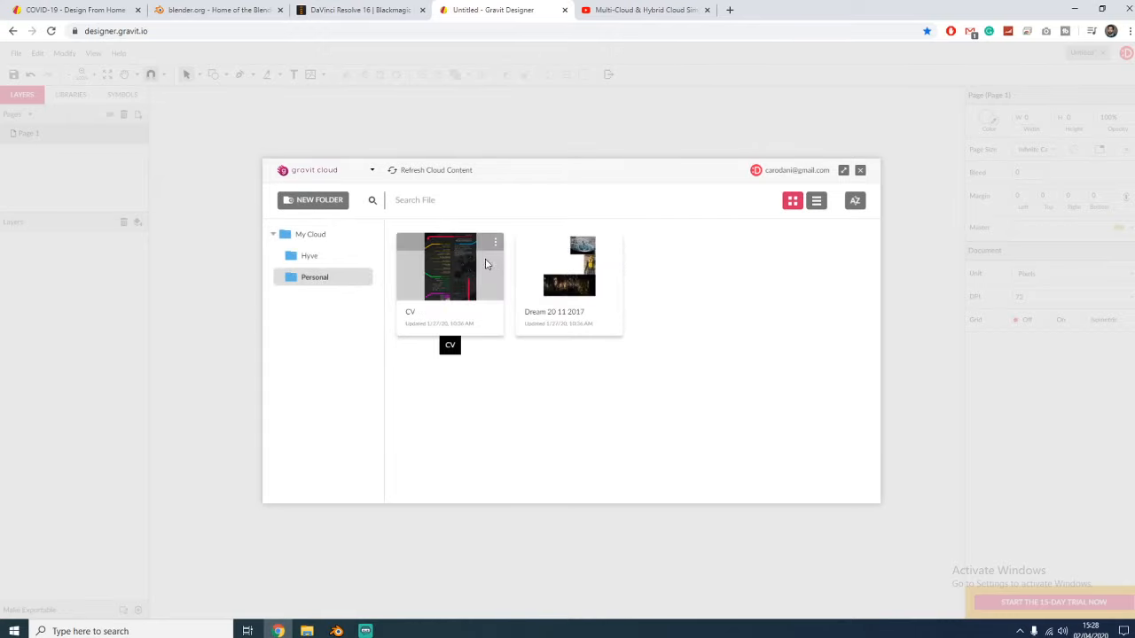
click(327, 261)
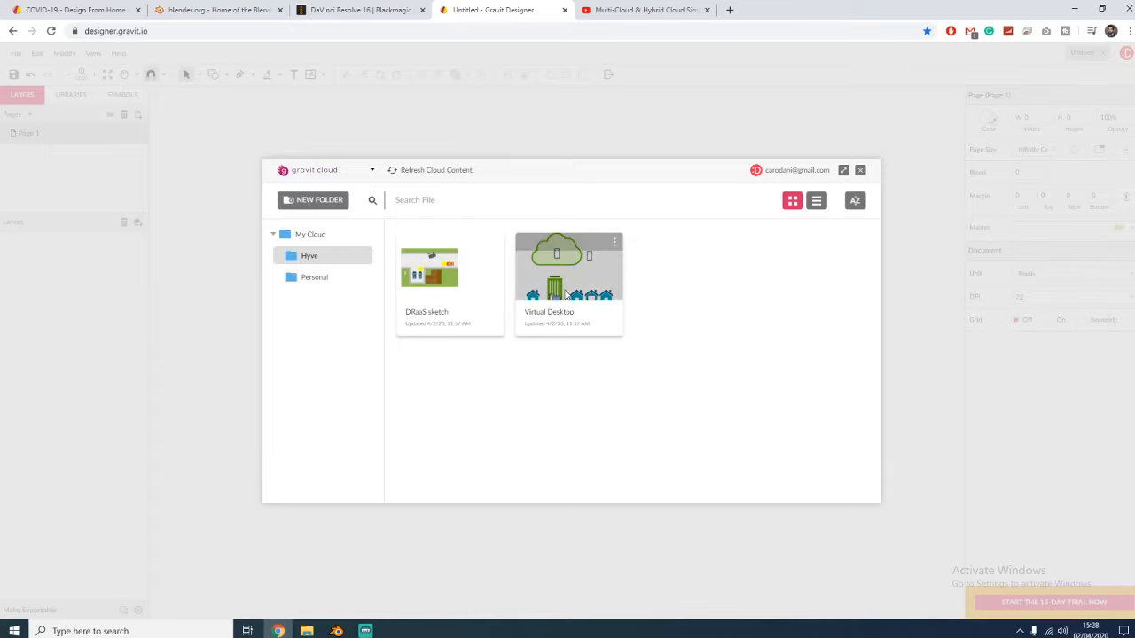
right_click(611, 243)
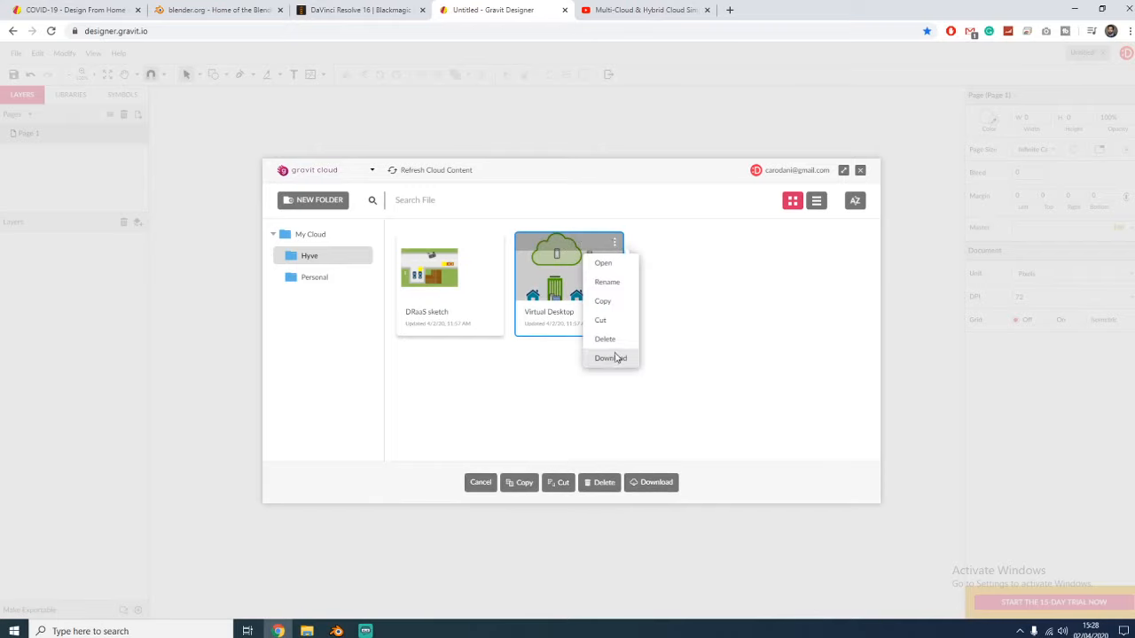
click(688, 348)
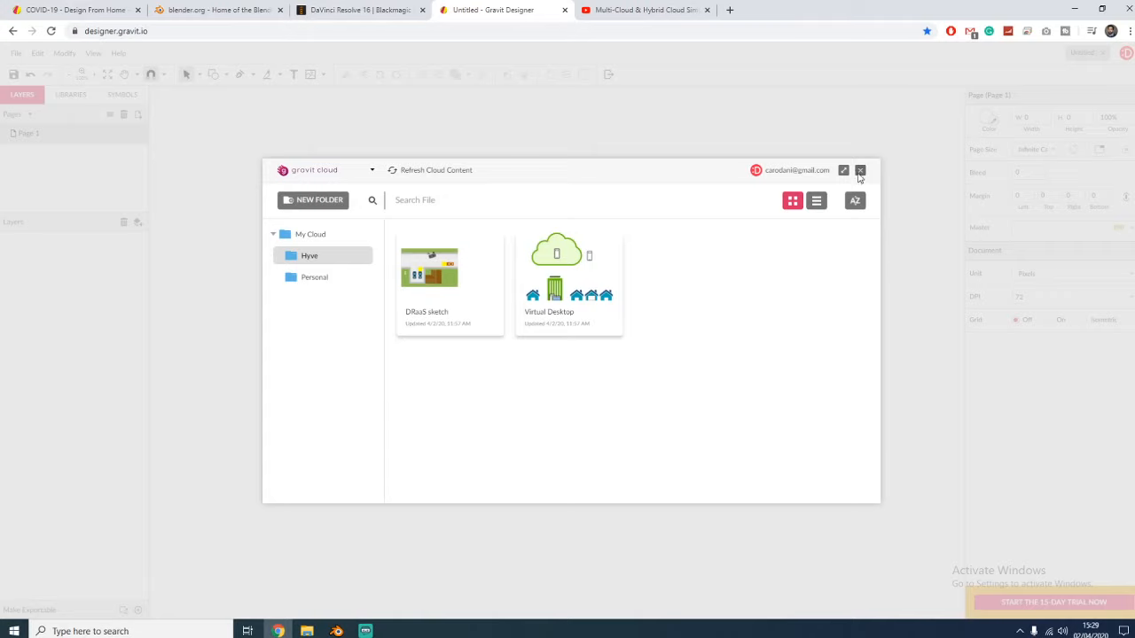
click(859, 171)
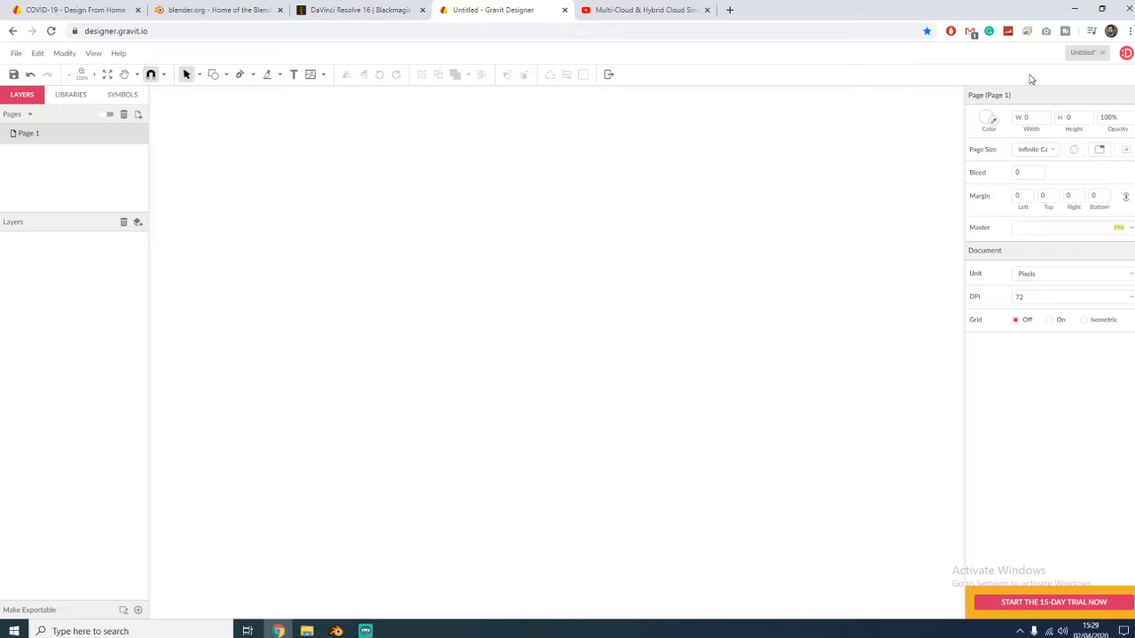
- Close the untitled design without saving and create a new one with the Website - Huge (1920x1280 px) preset
click(1103, 54)
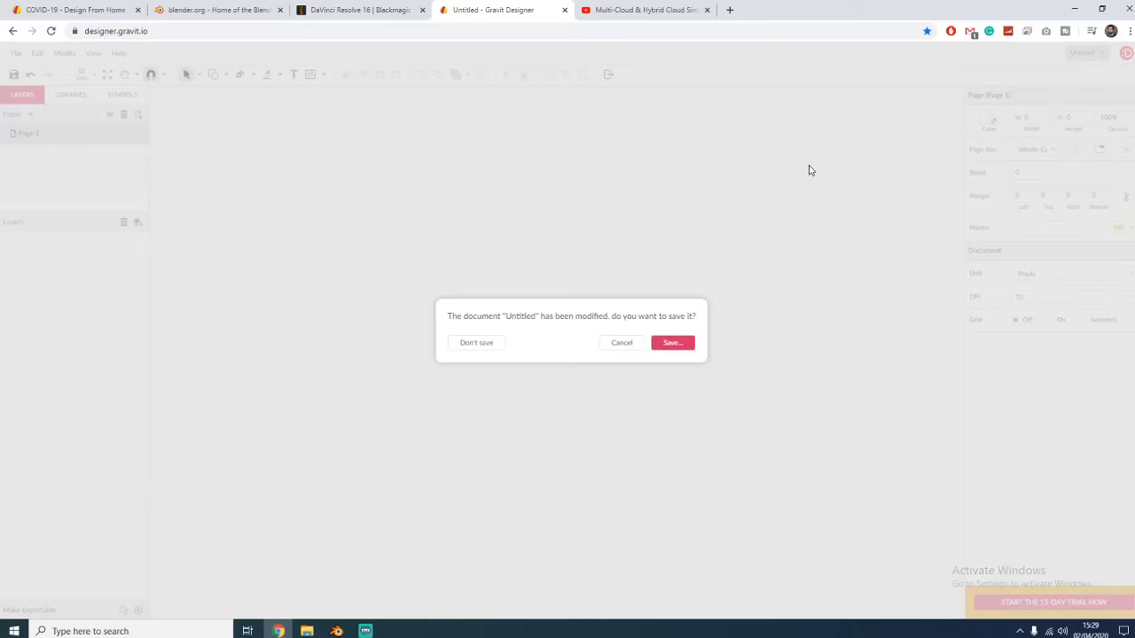
click(476, 349)
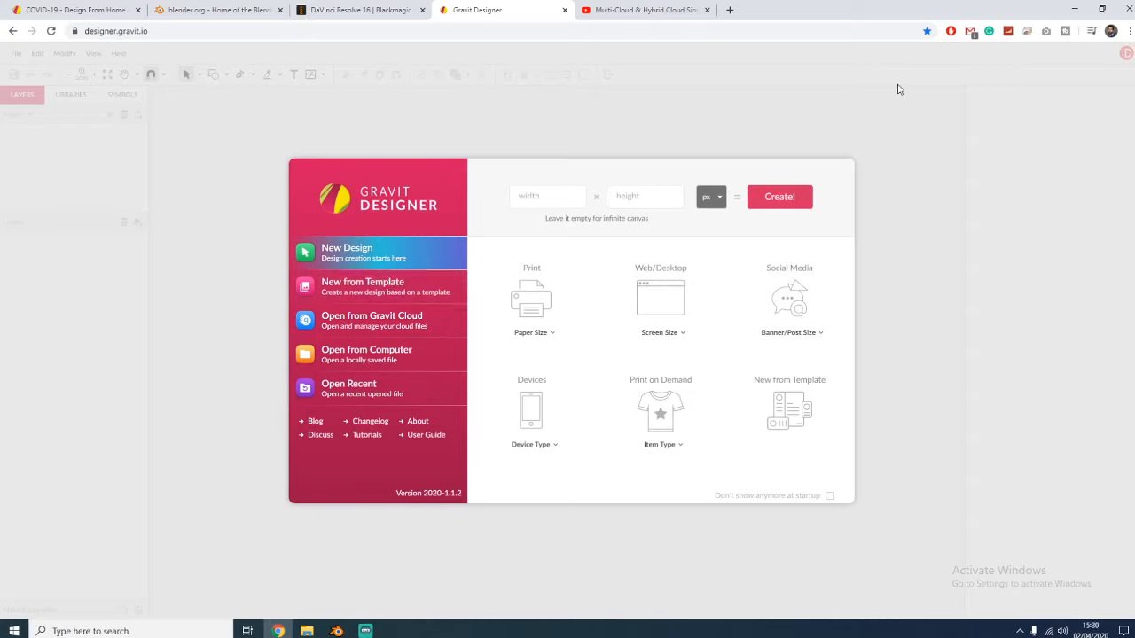
click(423, 284)
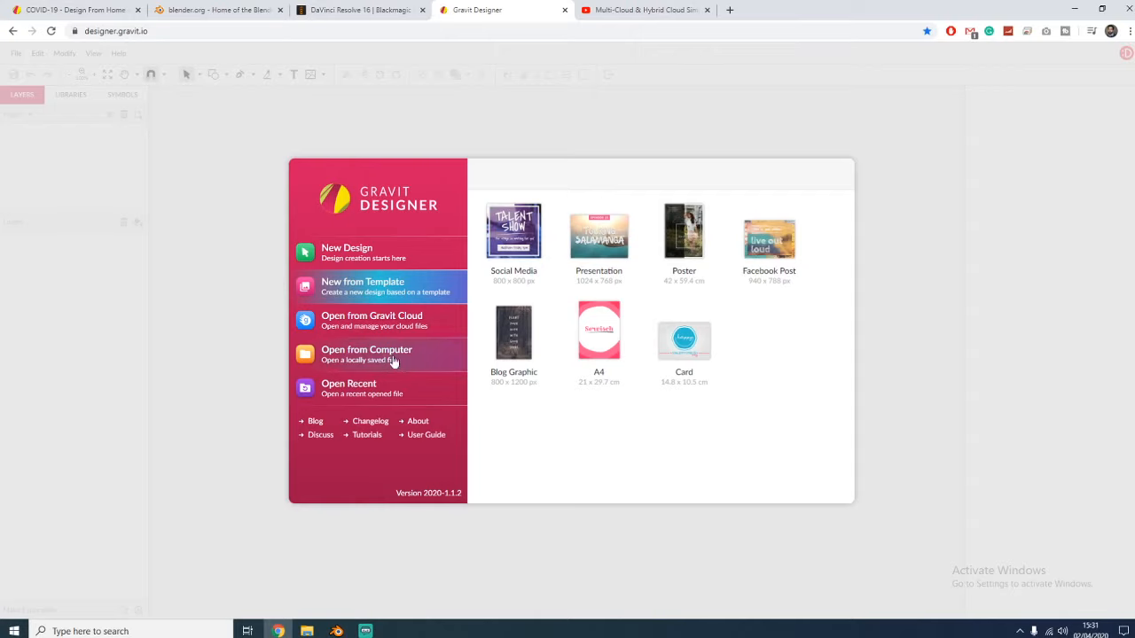
click(383, 255)
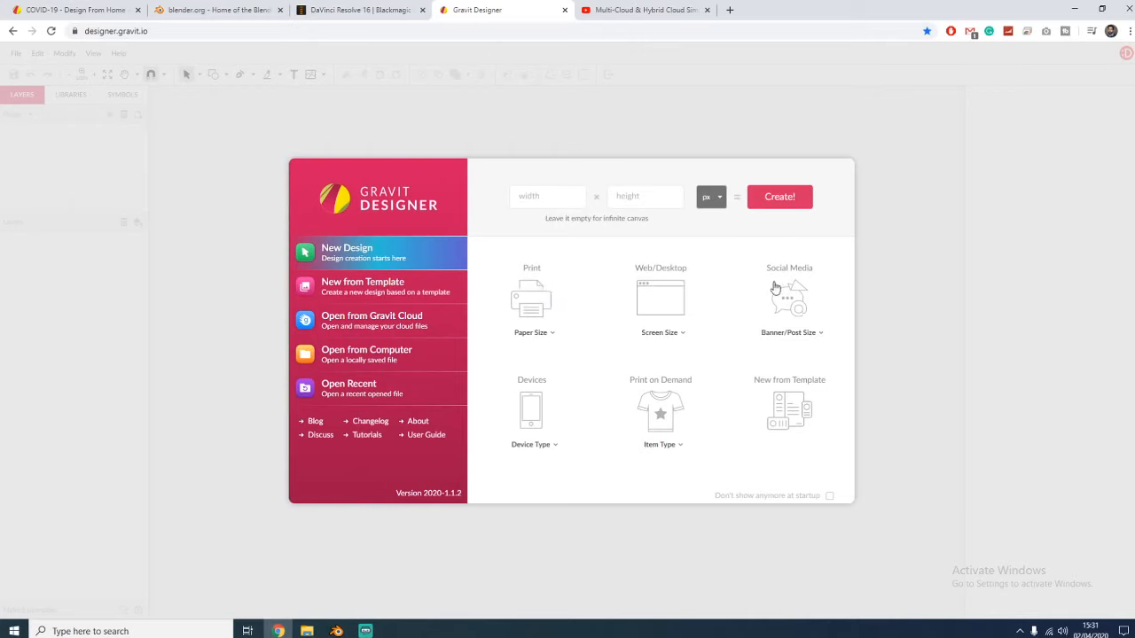
click(684, 334)
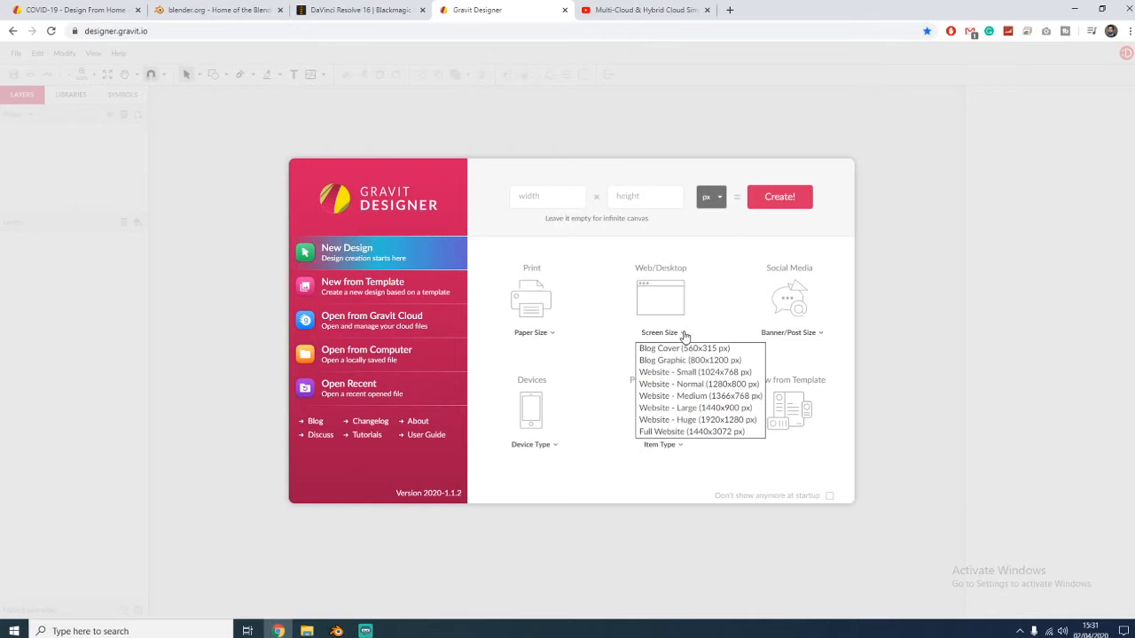
click(715, 422)
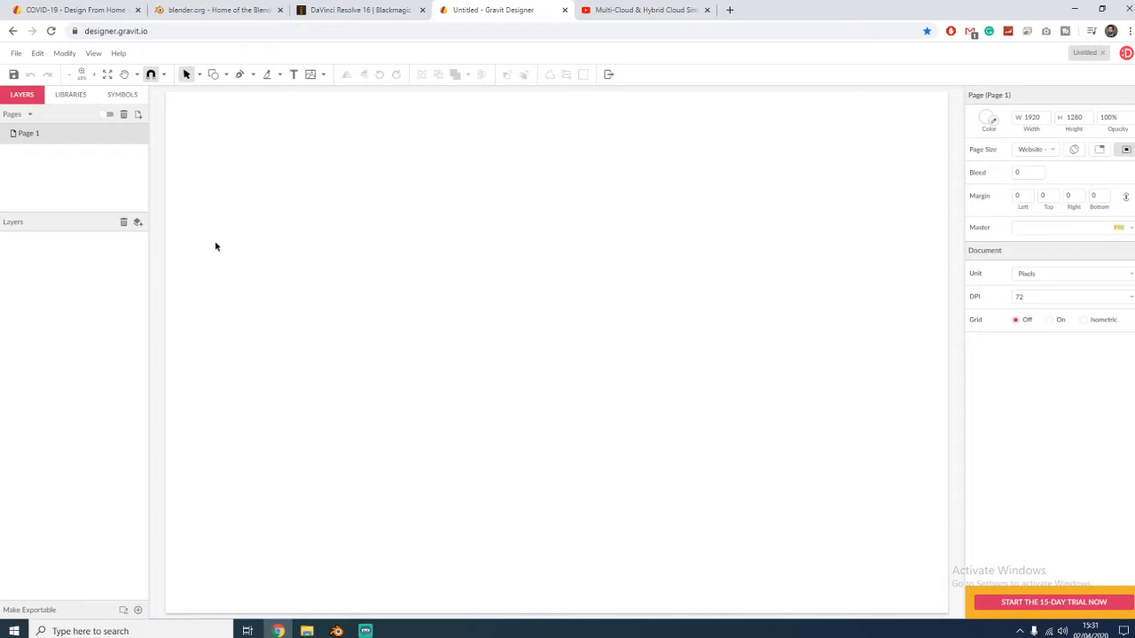
- Set the canvas zoom to 100% and close the YouTube video page in the browser
click(84, 76)
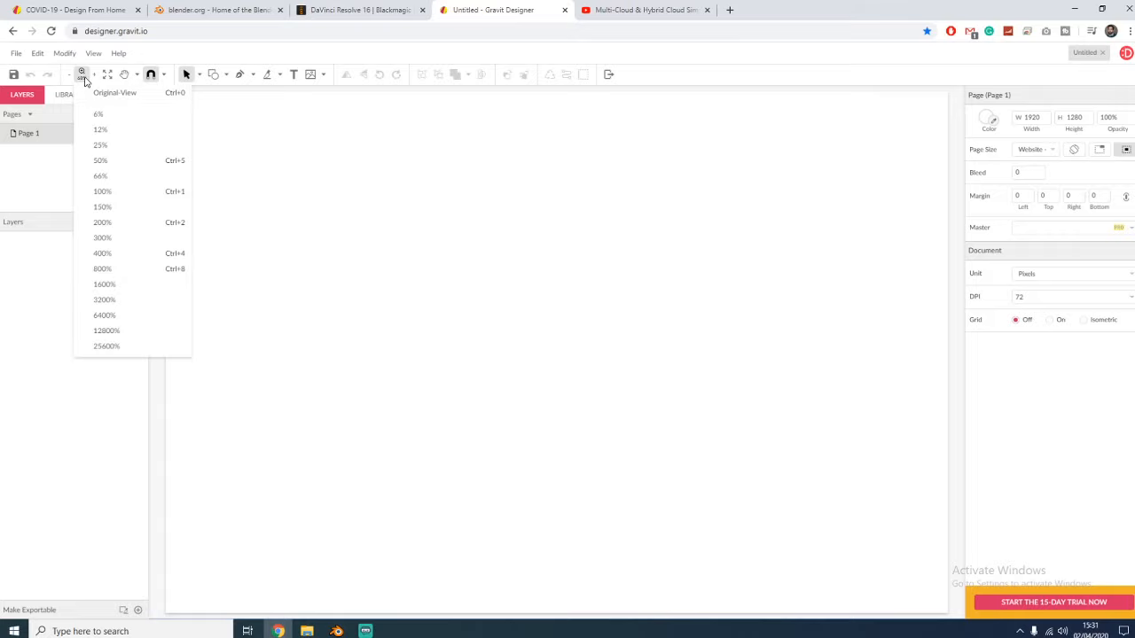
click(118, 195)
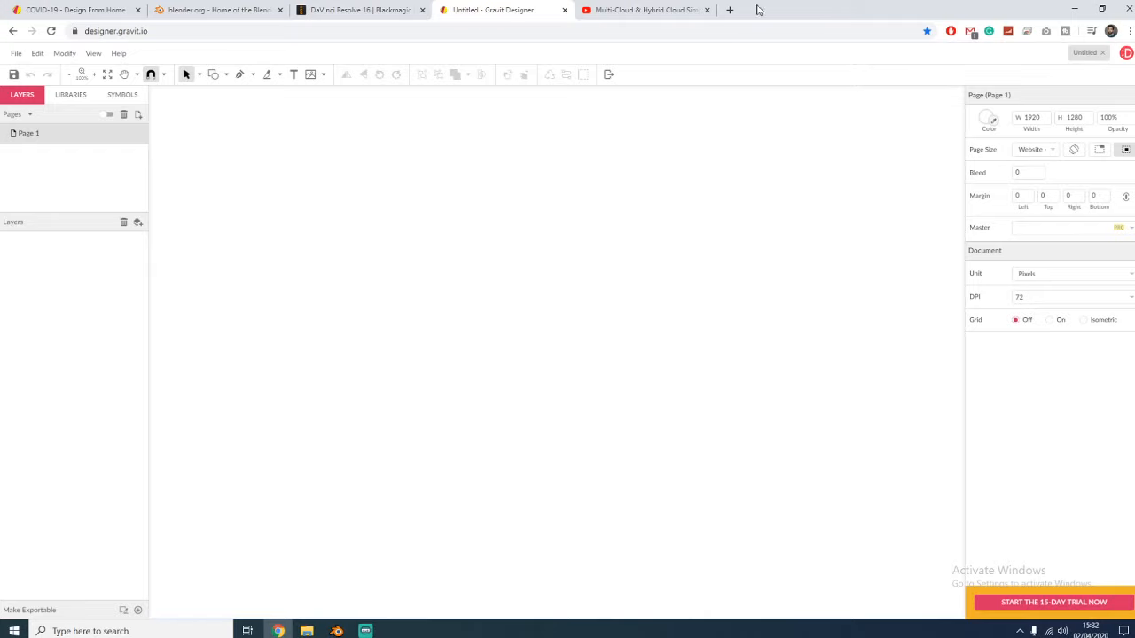
click(708, 10)
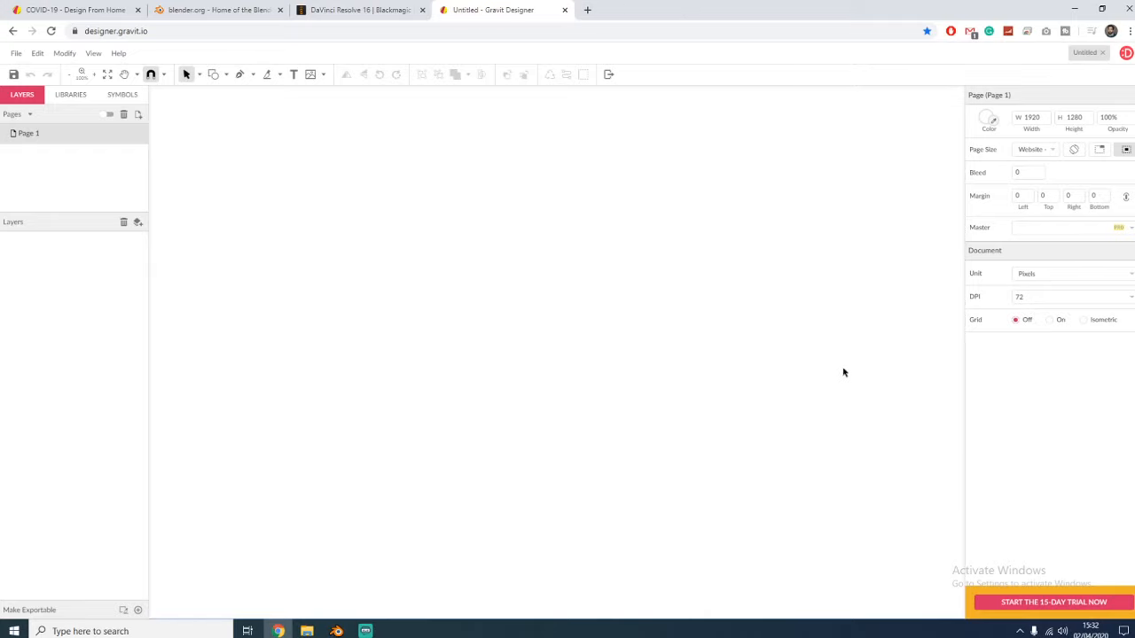
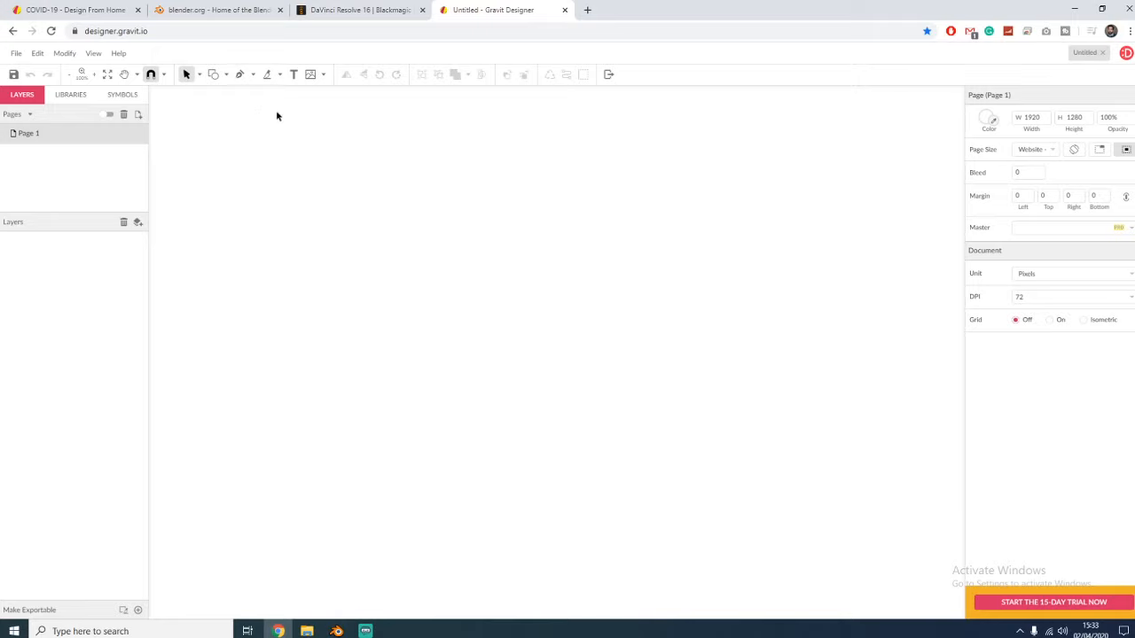
- Draw a six-sided polygon about 416 by 364 px and move it up and left to about X 516, Y 389
click(227, 77)
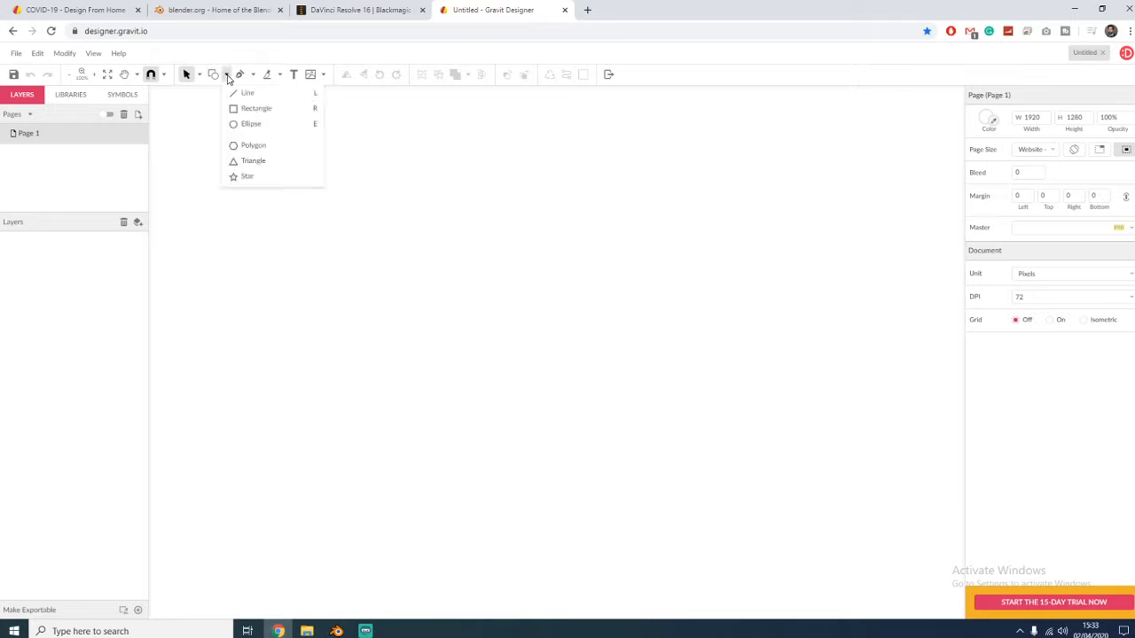
click(258, 144)
mouse_move(398, 234)
mouse_down()
mouse_move(593, 380)
mouse_move(523, 235)
mouse_up()
drag(369, 185, 535, 338)
click(316, 185)
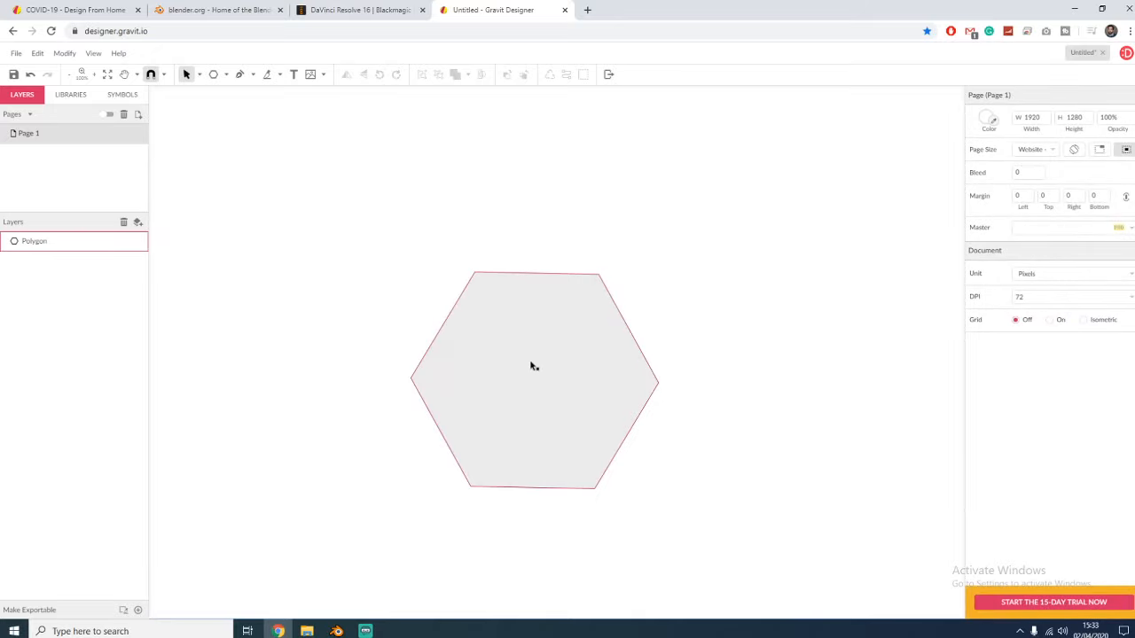
drag(533, 366, 412, 304)
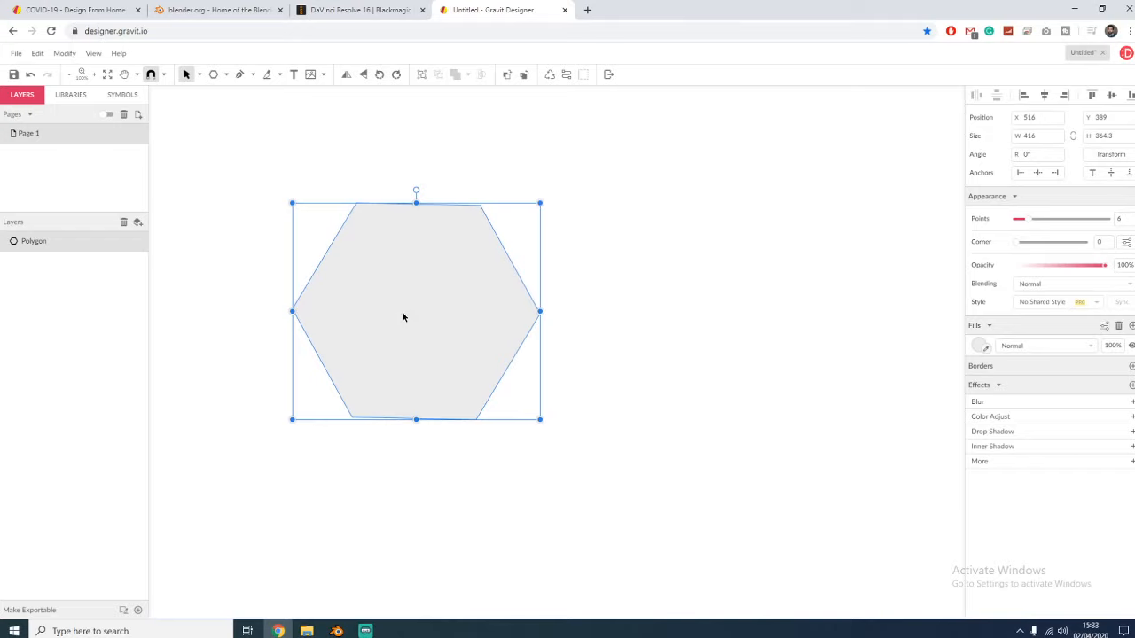
click(671, 362)
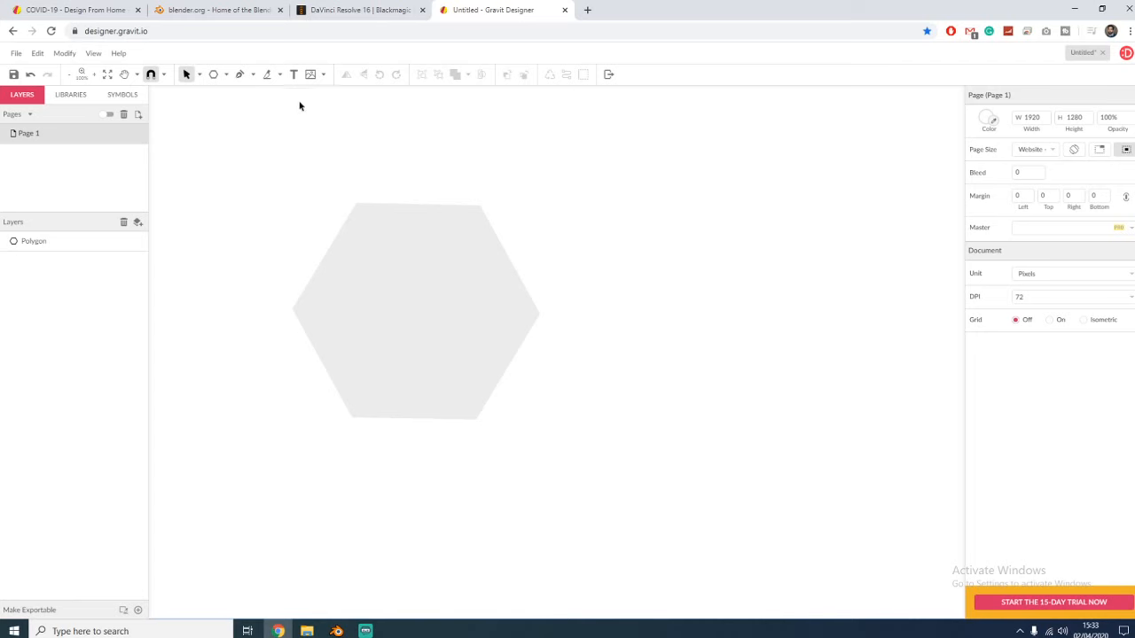
- Look over the DaVinci Resolve 16 product page and the Blender homepage, including the What's New and Cut Page sections
click(348, 10)
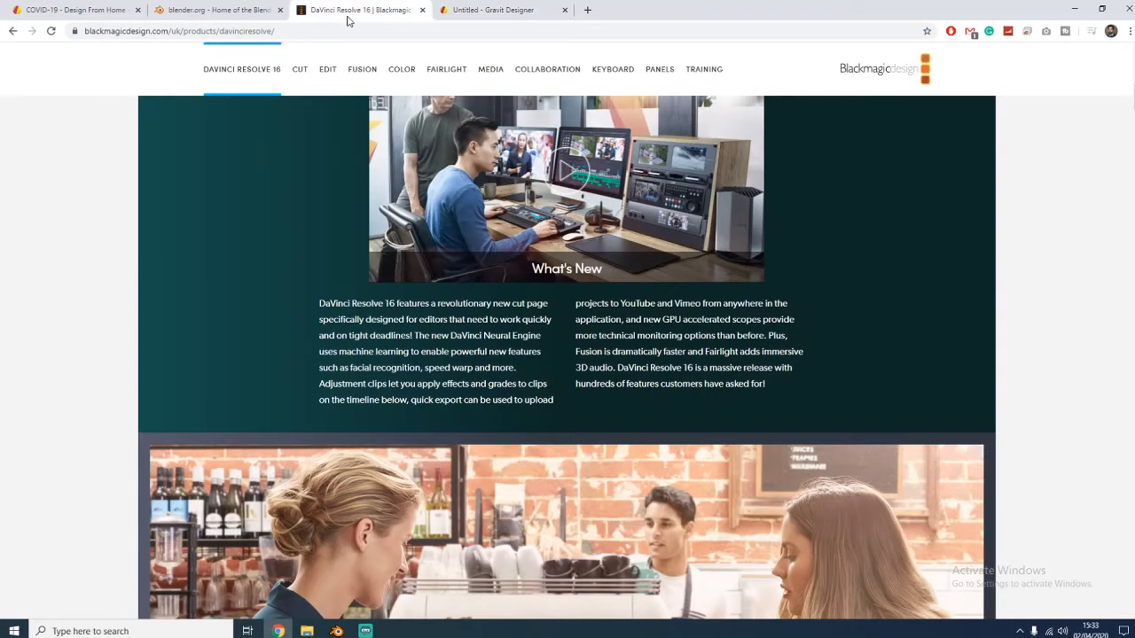
scroll(389, 217, up, 10)
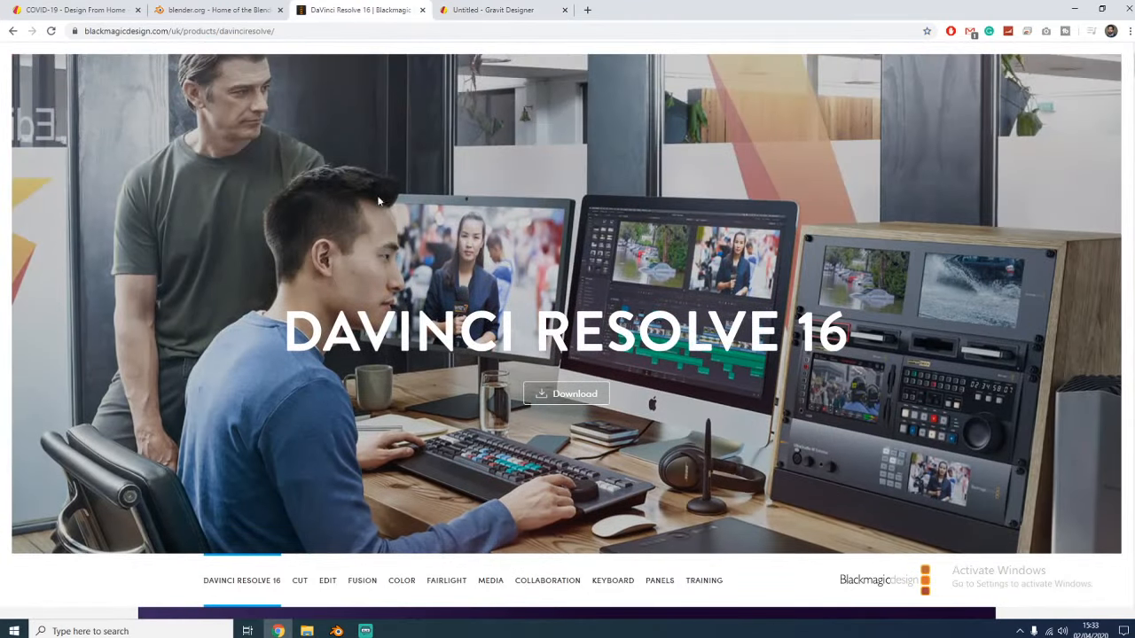
click(245, 17)
scroll(475, 241, up, 3)
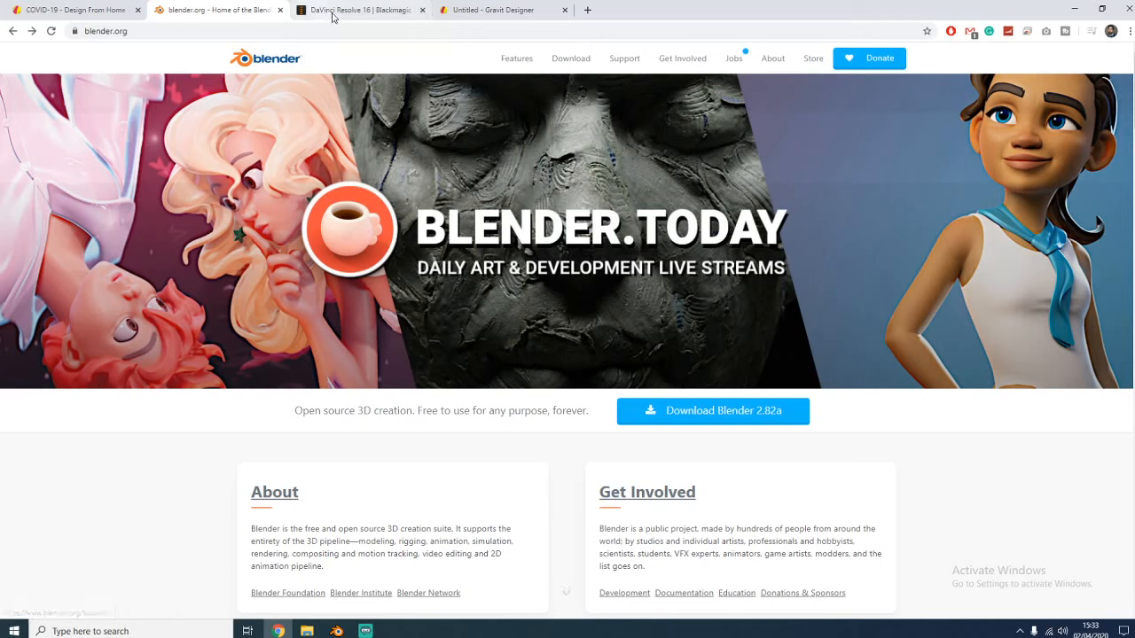
click(362, 14)
scroll(629, 255, down, 12)
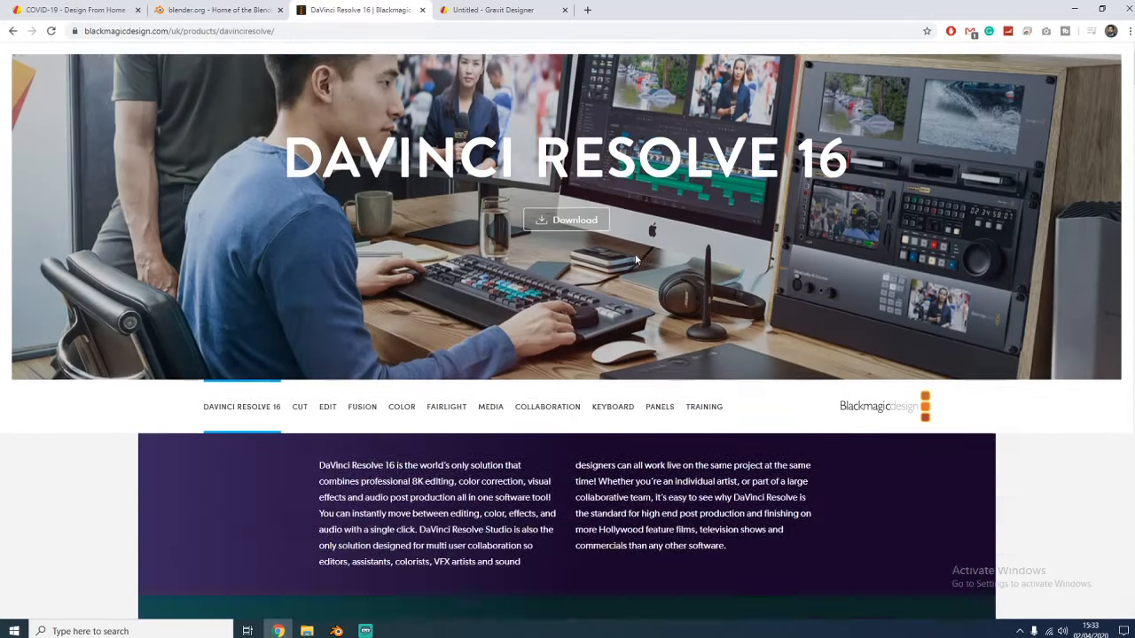
scroll(629, 253, down, 4)
scroll(628, 248, up, 16)
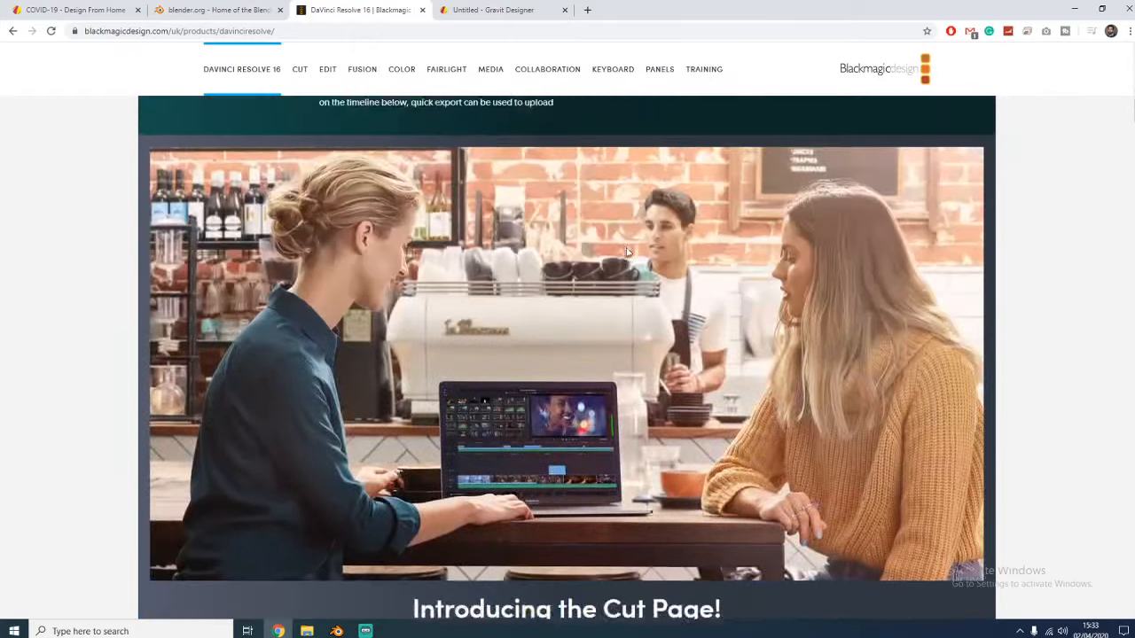
scroll(621, 256, up, 2)
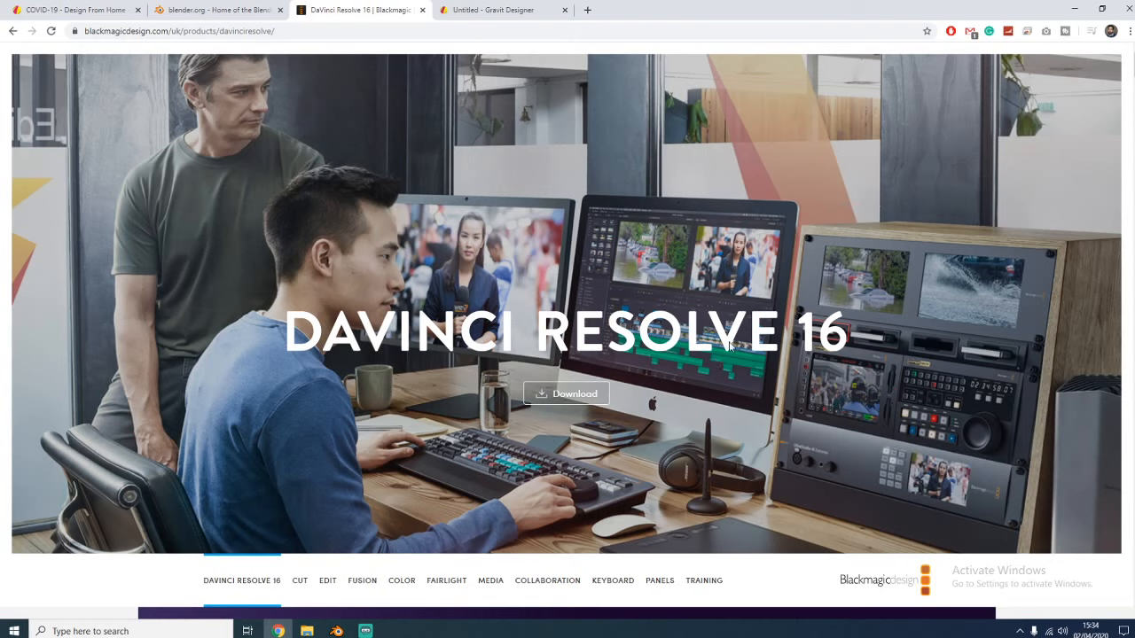
- Revisit the Blender homepage and Gravit's COVID-19 Design From Home page, closing the COVID-19 page and returning to the Gravit Designer editor
click(224, 11)
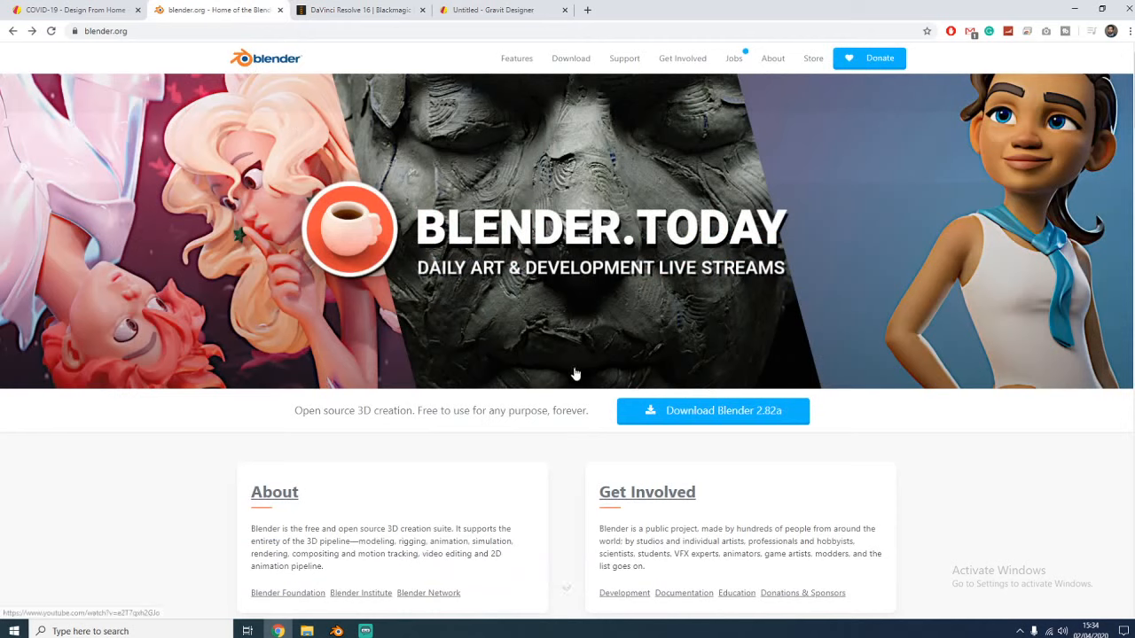
click(94, 14)
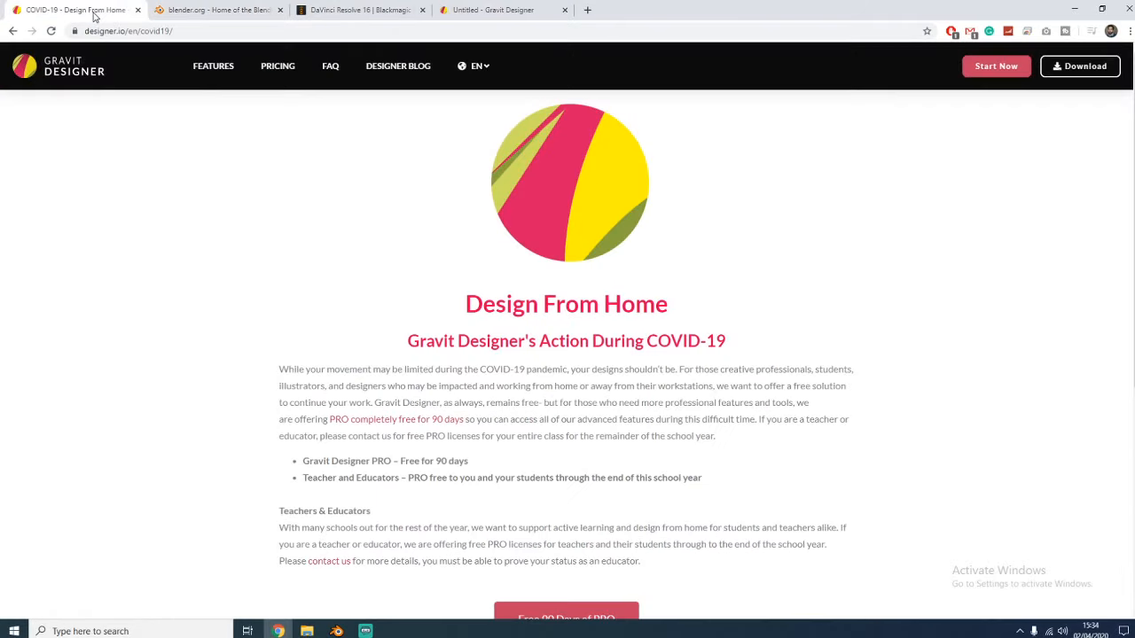
click(468, 11)
click(138, 10)
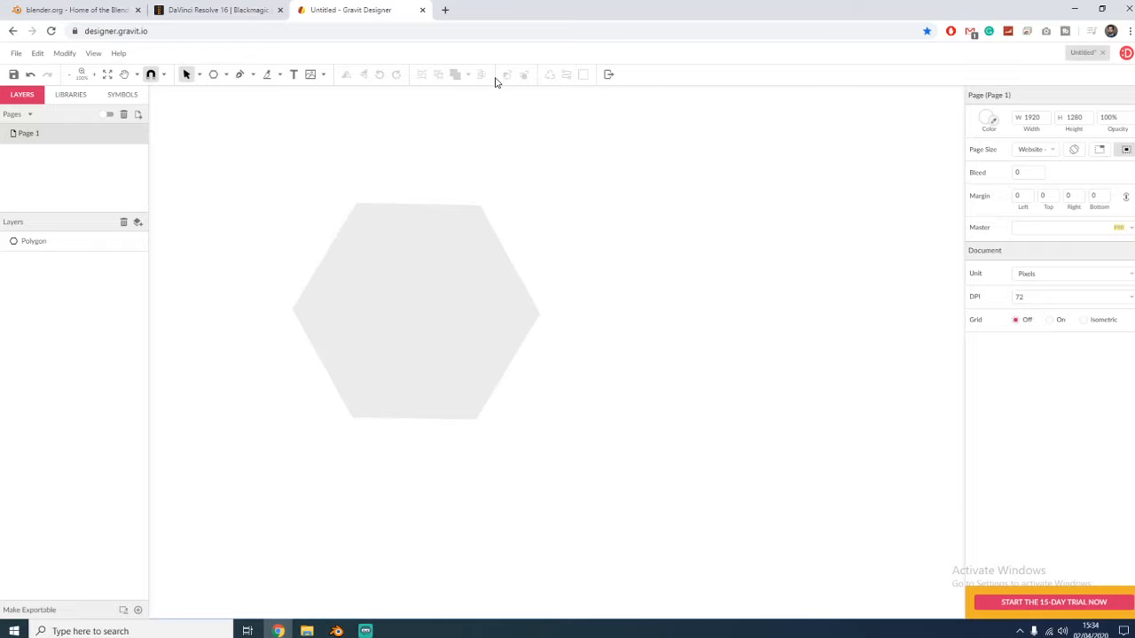
- Revisit the DaVinci Resolve 16 and Blender web pages and return to the Gravit Designer editor
click(224, 15)
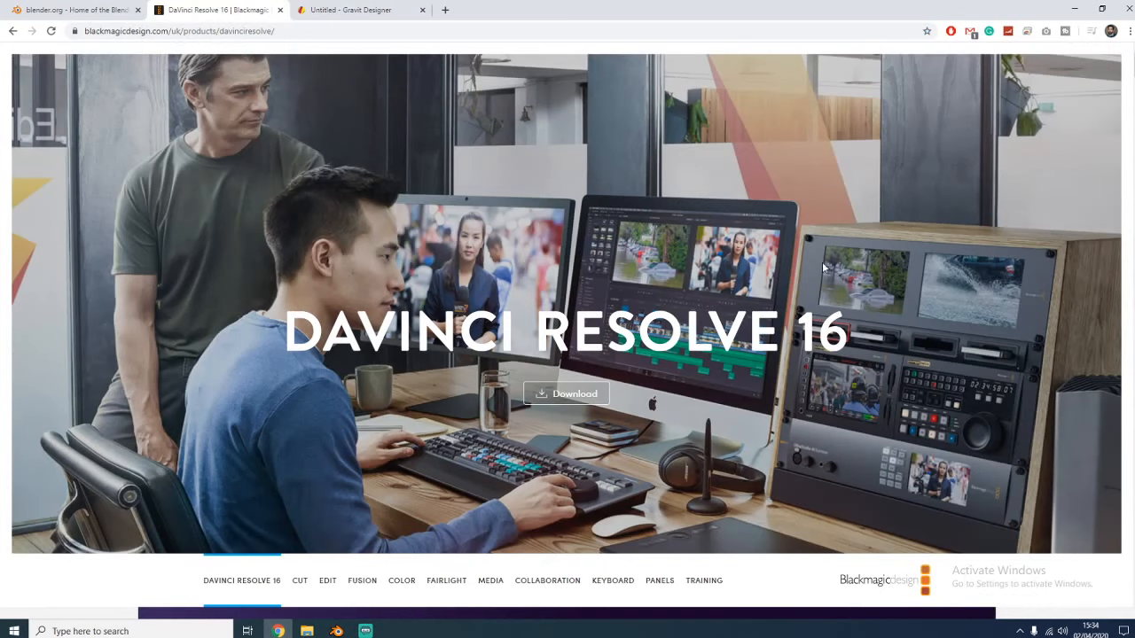
click(115, 17)
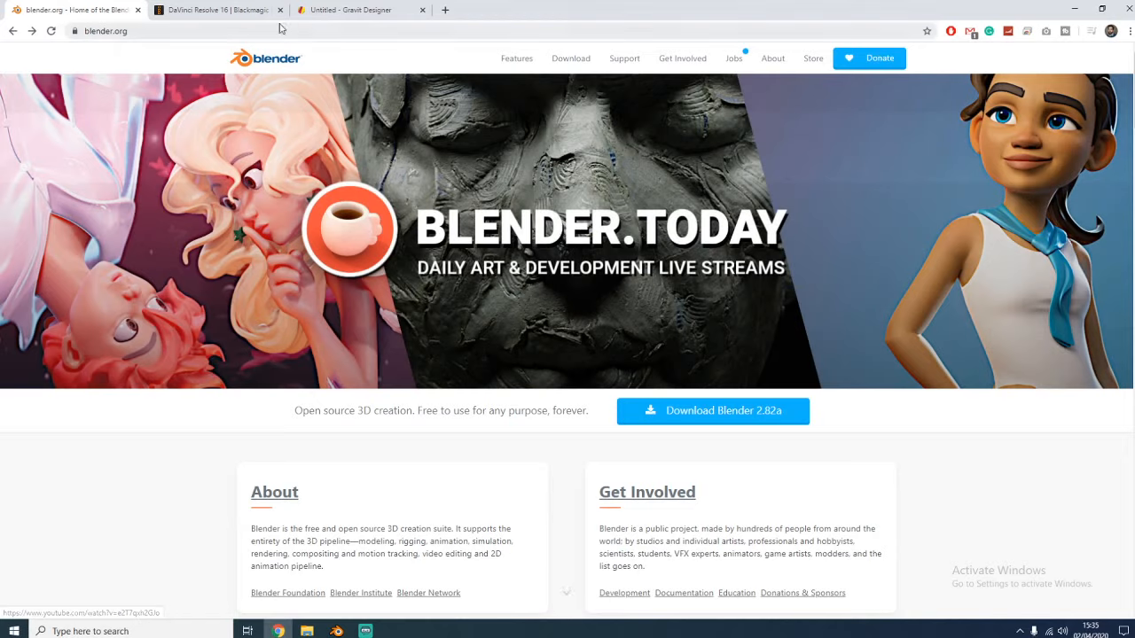
click(232, 12)
click(351, 13)
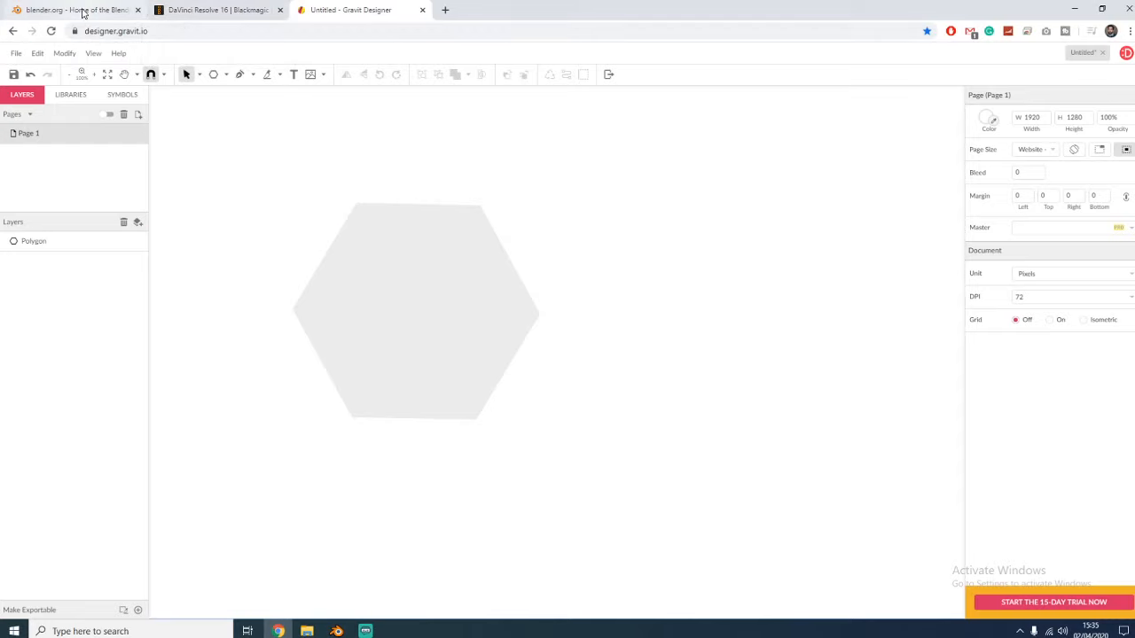
- View the Blender homepage and switch to the Blender application to look at its default cube scene
click(82, 11)
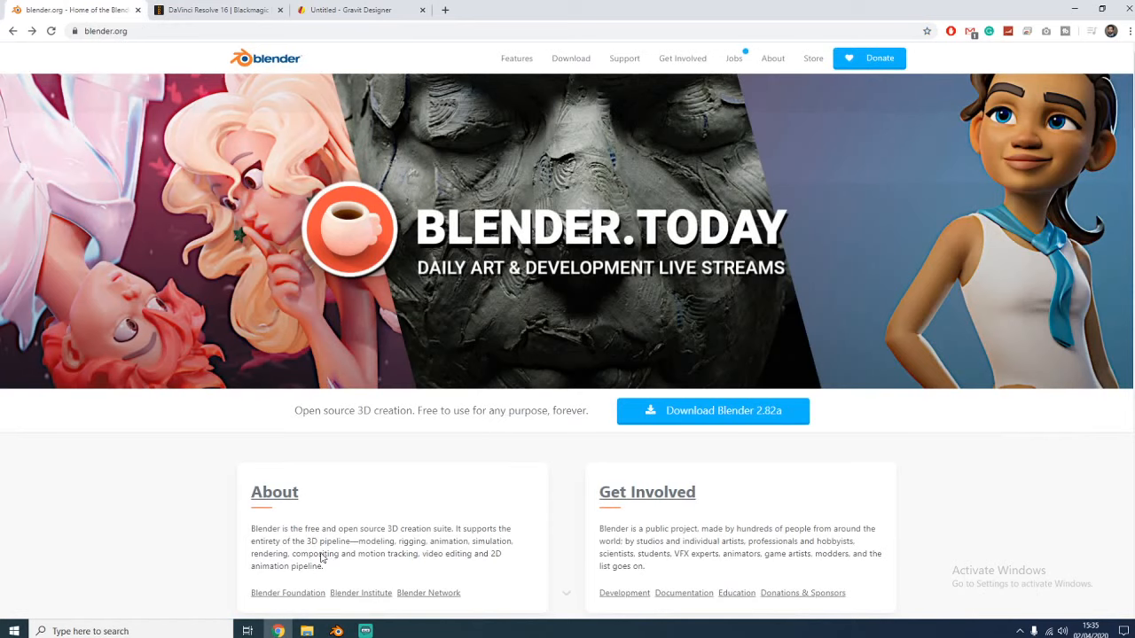
click(340, 628)
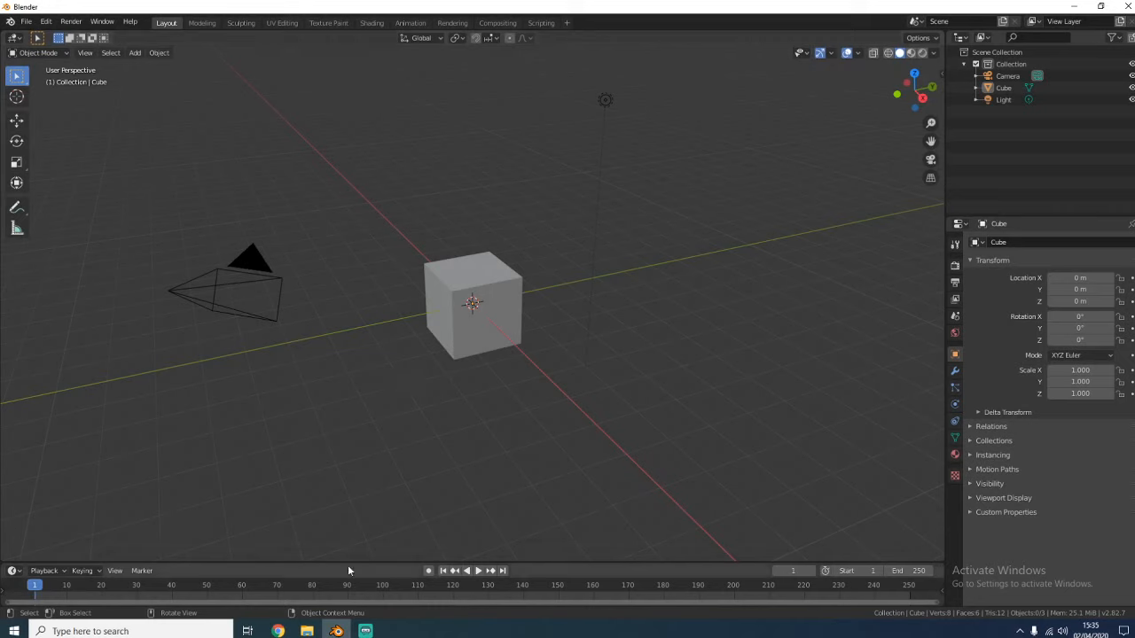
mouse_move(364, 631)
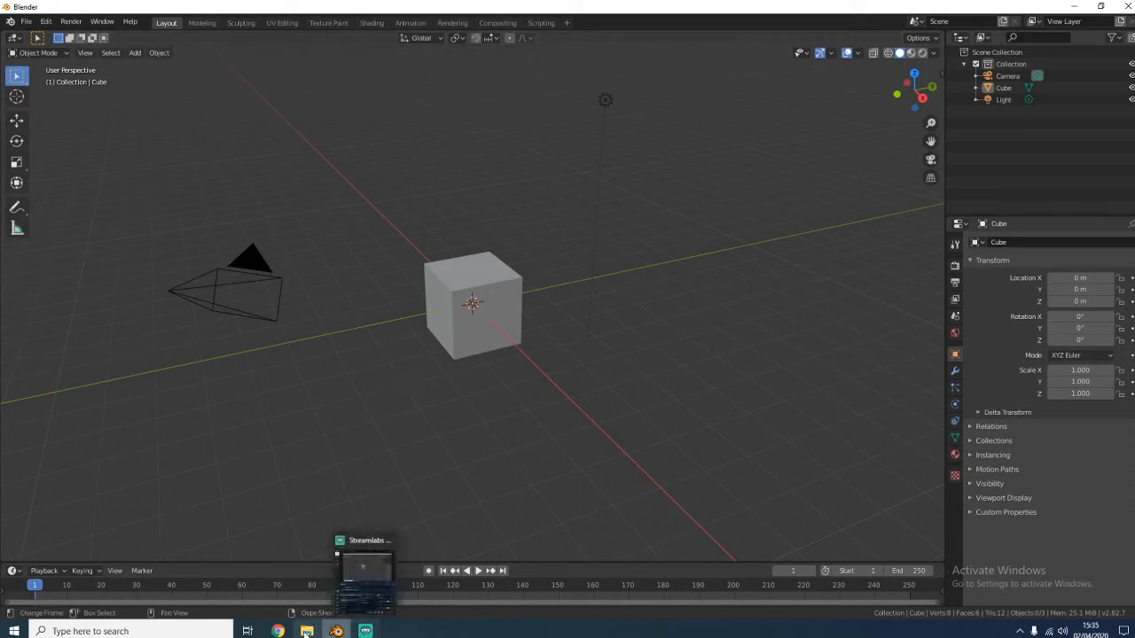
- Switch back to Chrome and review the DaVinci Resolve 16 page's feature sections on editing, Fusion performance and color grading
click(278, 631)
click(225, 15)
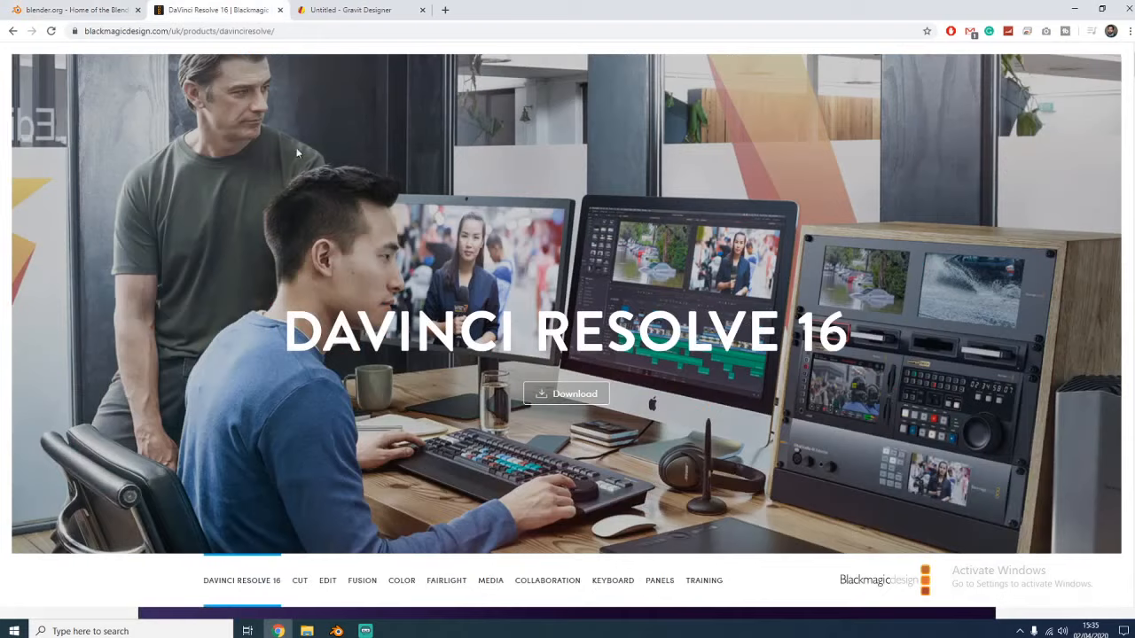
scroll(805, 310, down, 4)
scroll(751, 288, up, 4)
scroll(691, 275, down, 15)
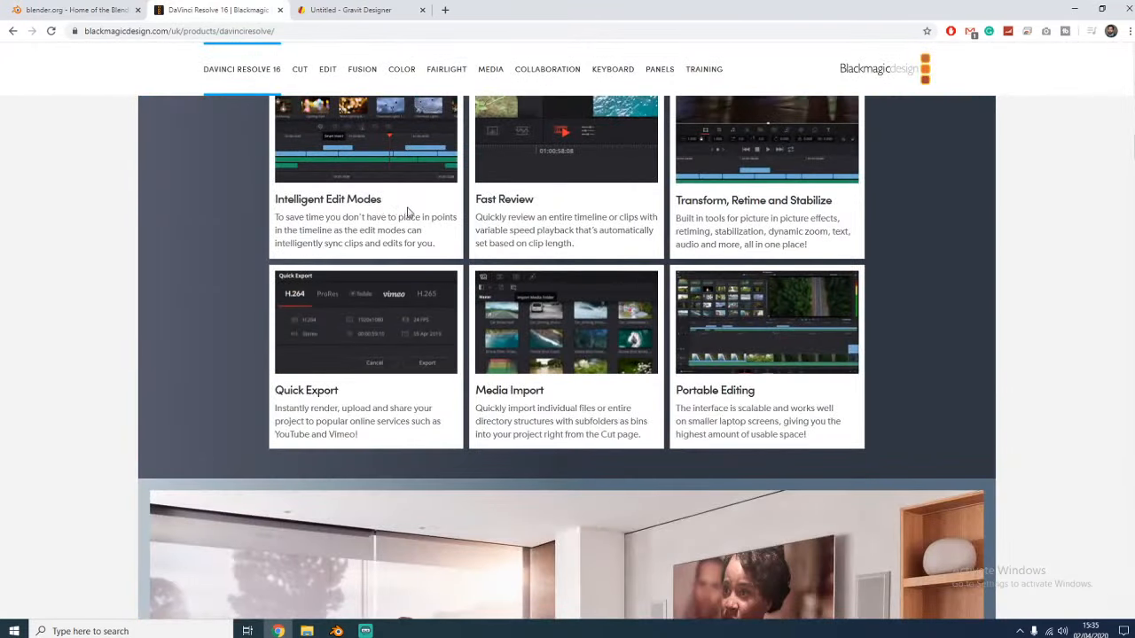
scroll(399, 233, up, 2)
scroll(582, 262, down, 15)
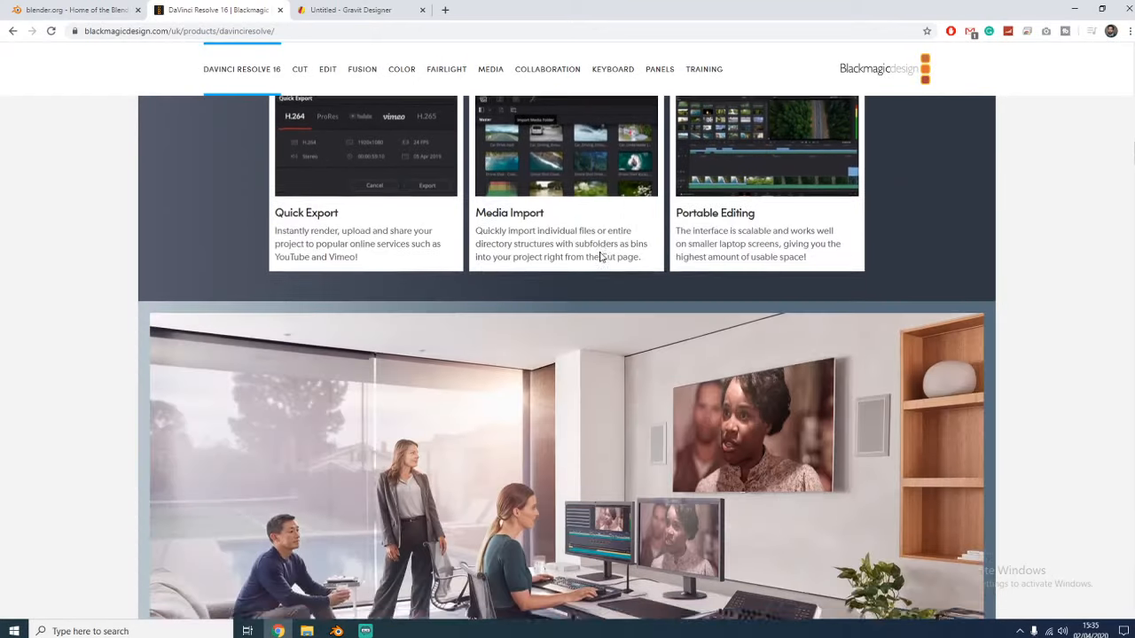
scroll(599, 257, down, 20)
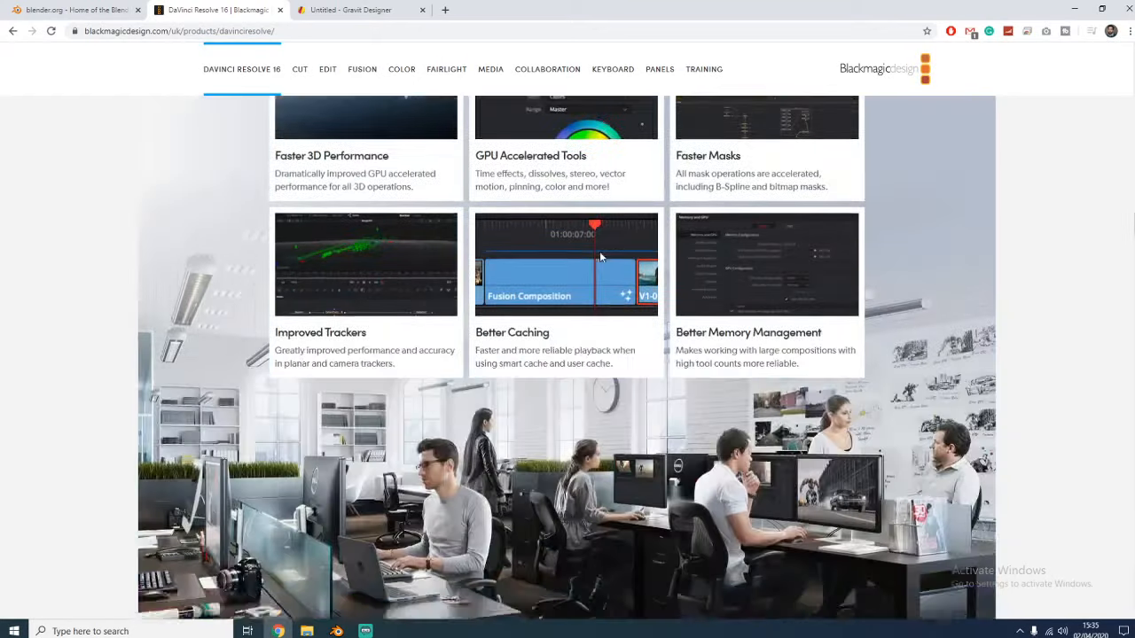
scroll(560, 263, down, 1)
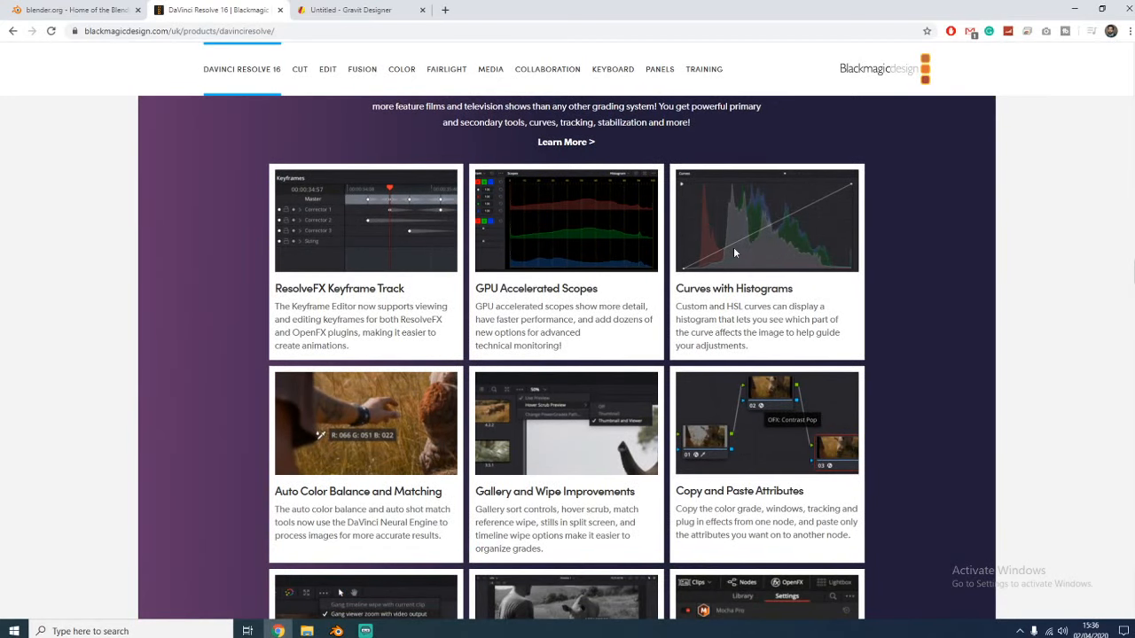
scroll(694, 235, down, 3)
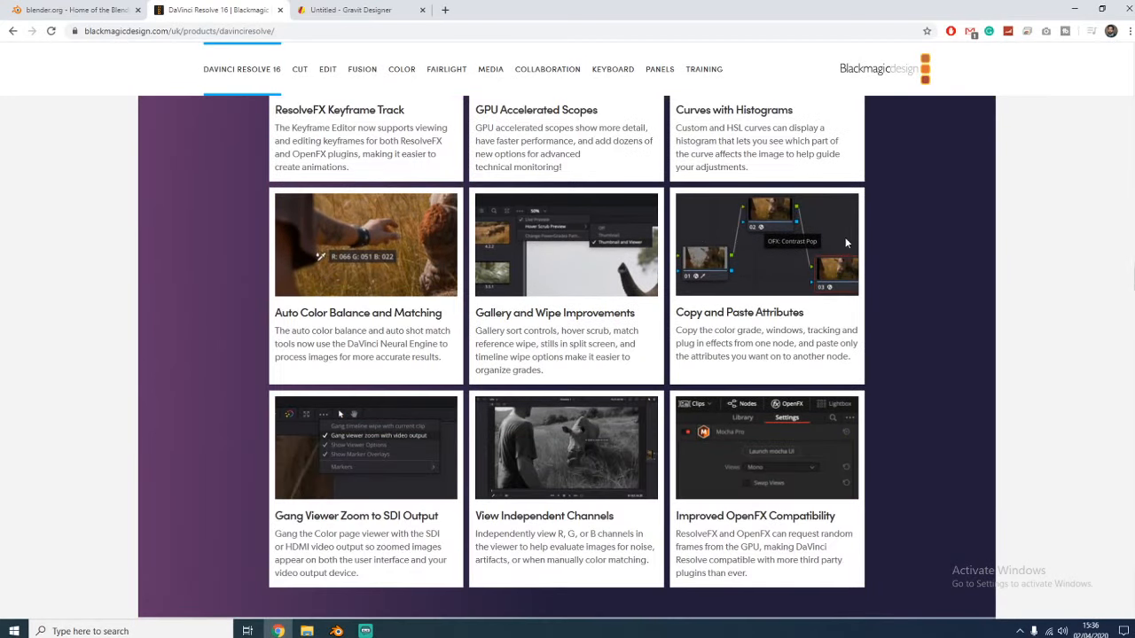
- Return to the Gravit Designer editor and delete the hexagon from the page
click(324, 11)
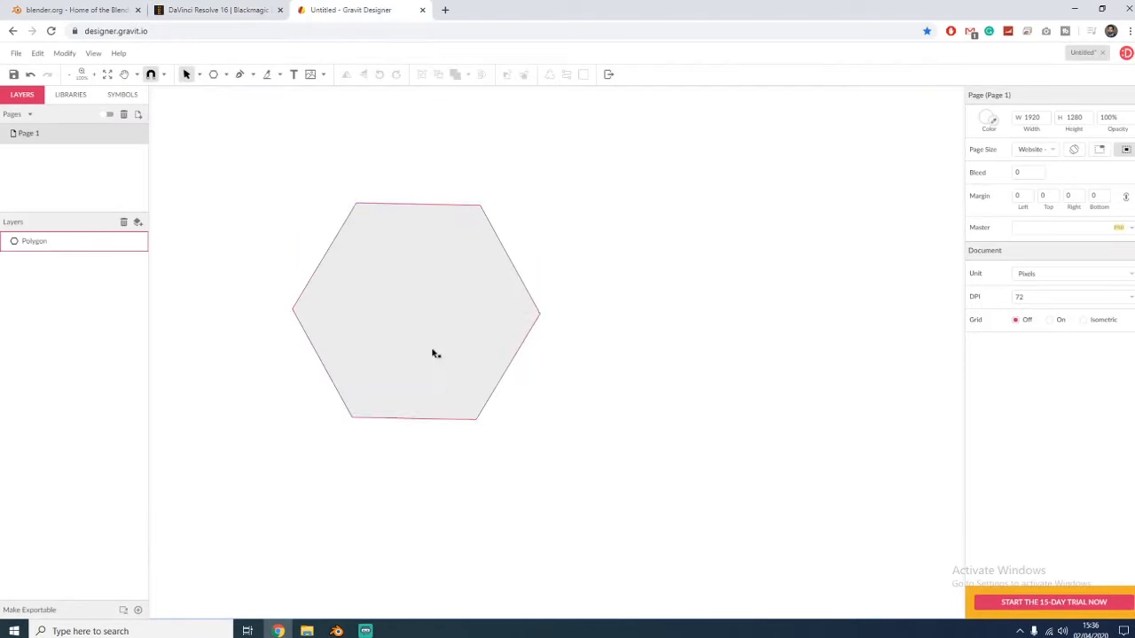
drag(436, 352, 486, 404)
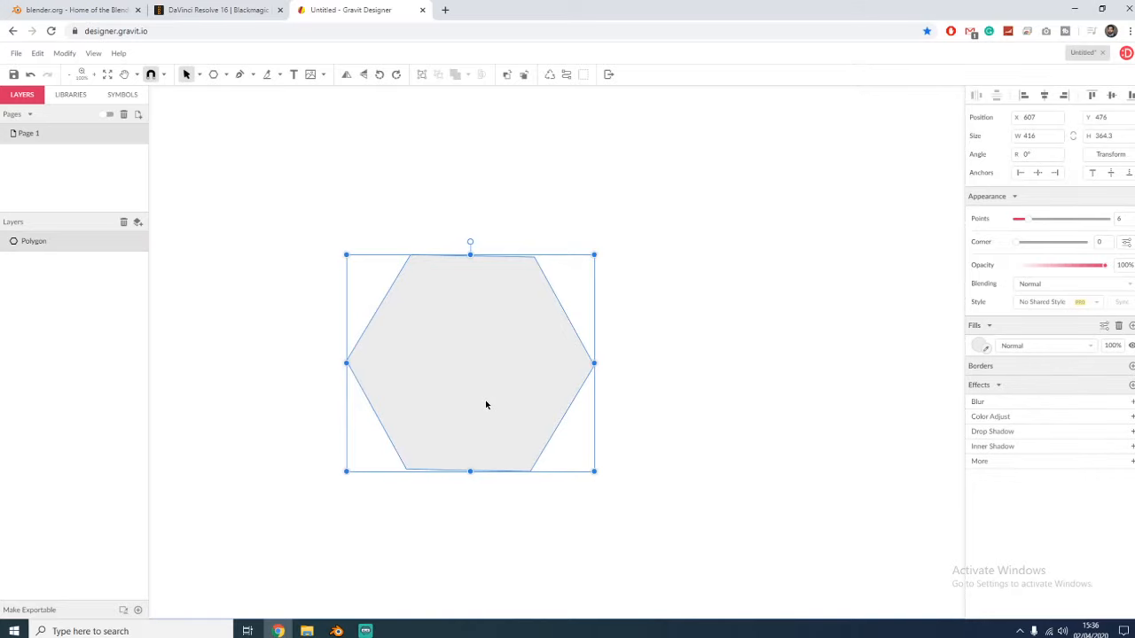
key(Delete)
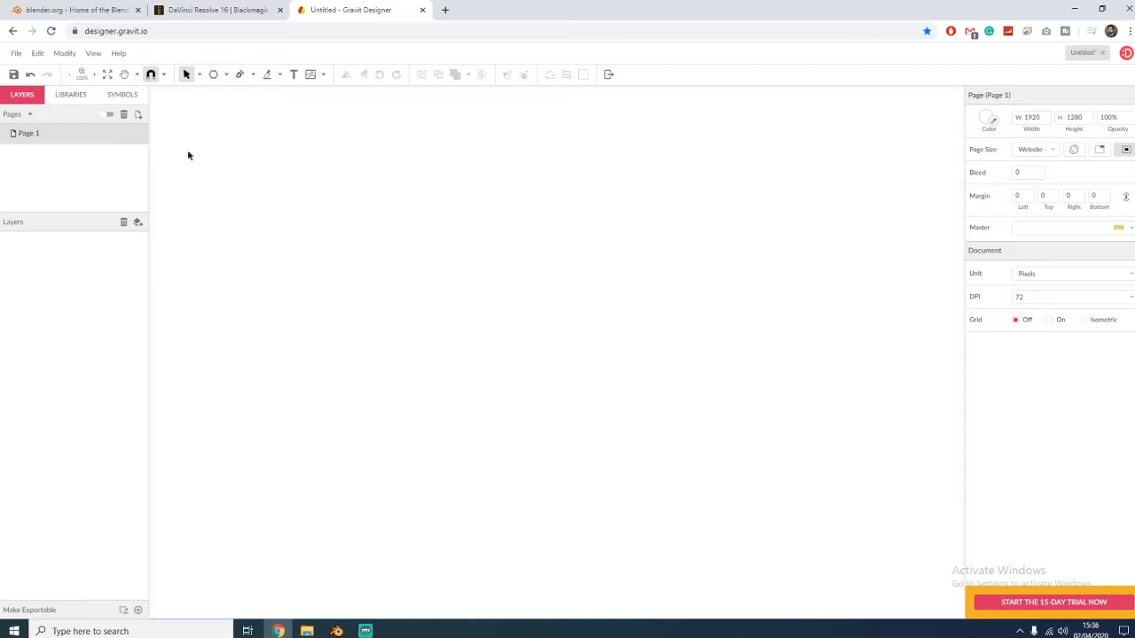
- Browse the Unsplash Photos library and place the photo of the man in black on the beach onto the page
click(78, 99)
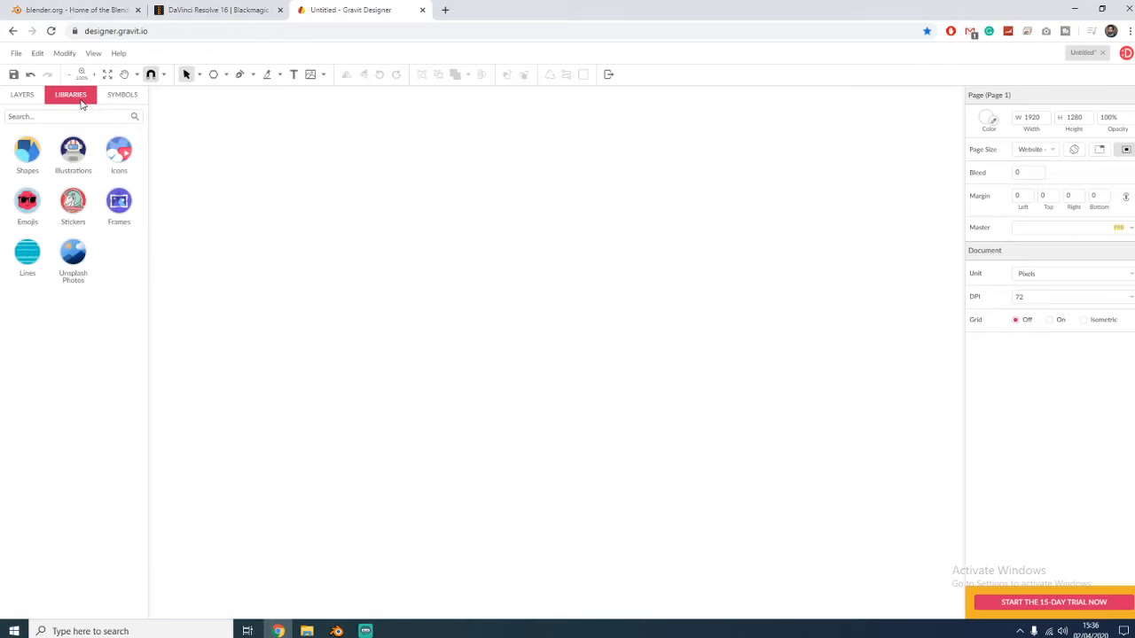
click(79, 254)
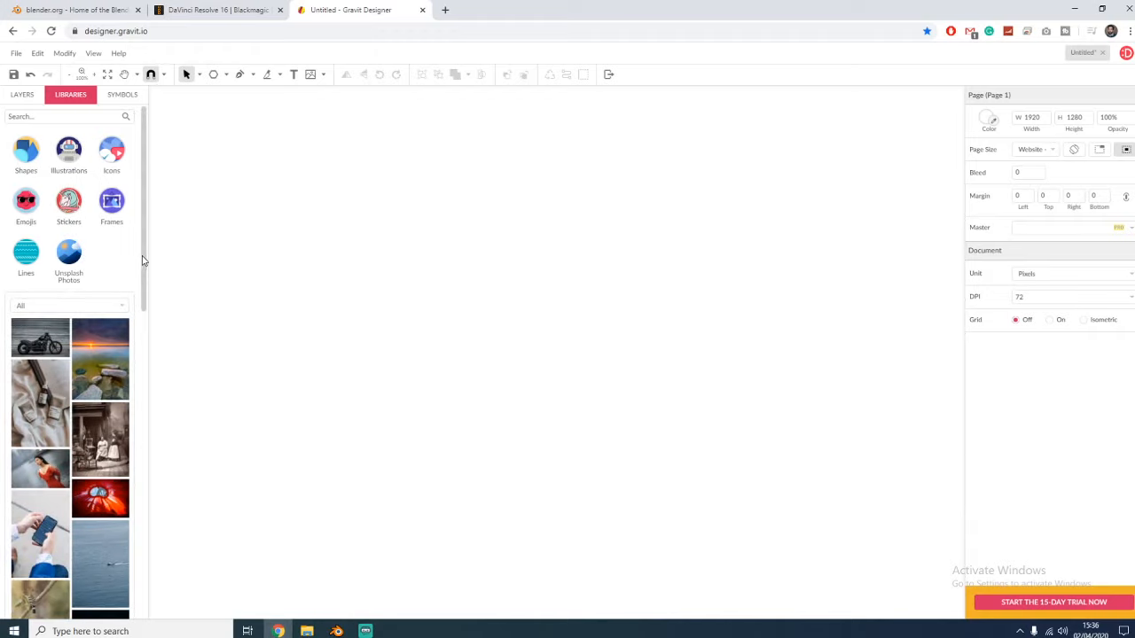
drag(142, 259, 120, 289)
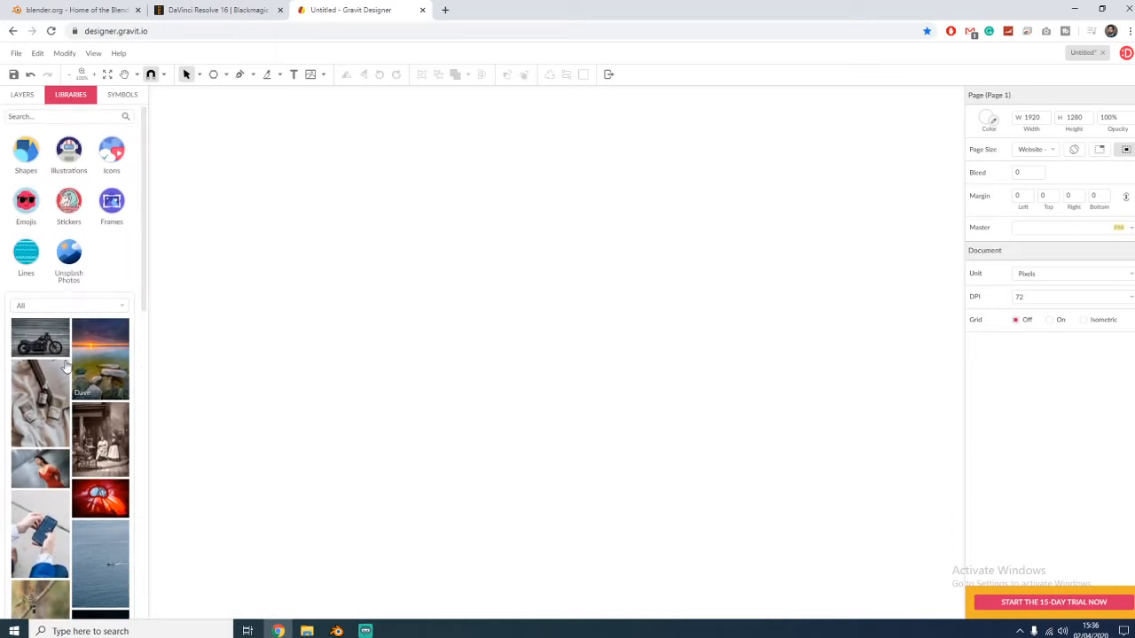
scroll(157, 457, down, 5)
scroll(105, 383, down, 10)
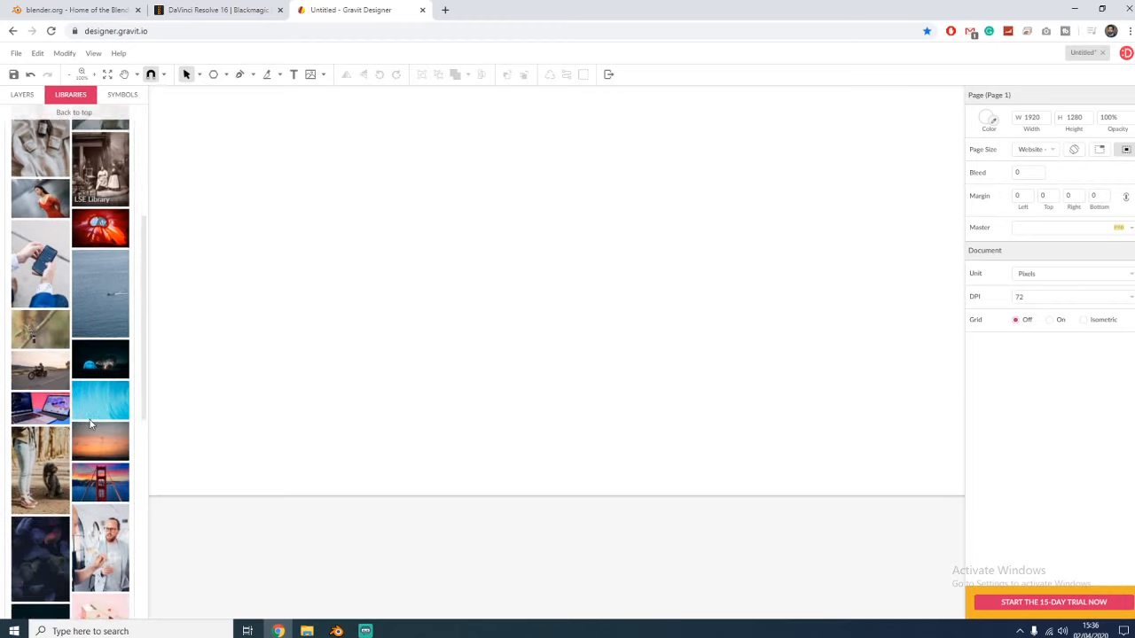
click(73, 112)
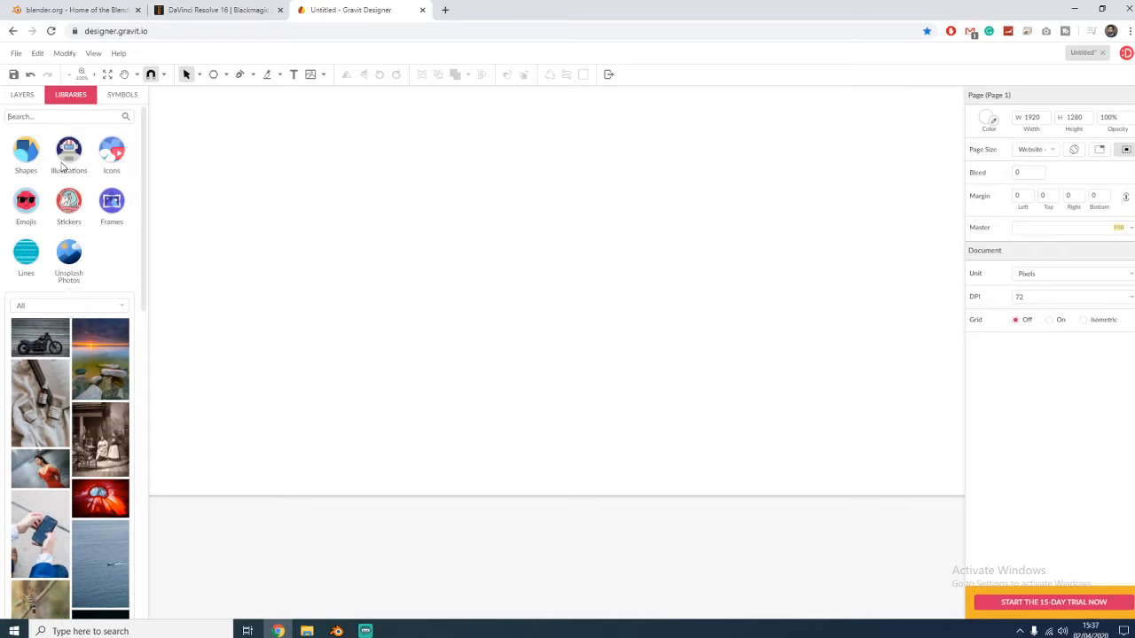
scroll(122, 266, down, 10)
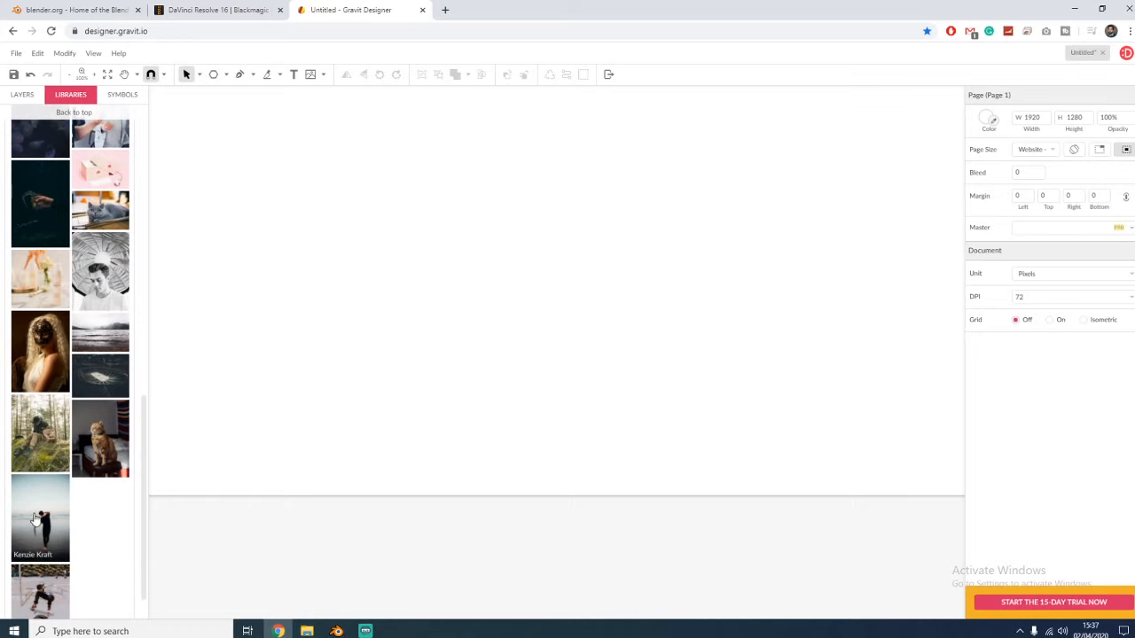
drag(28, 514, 562, 233)
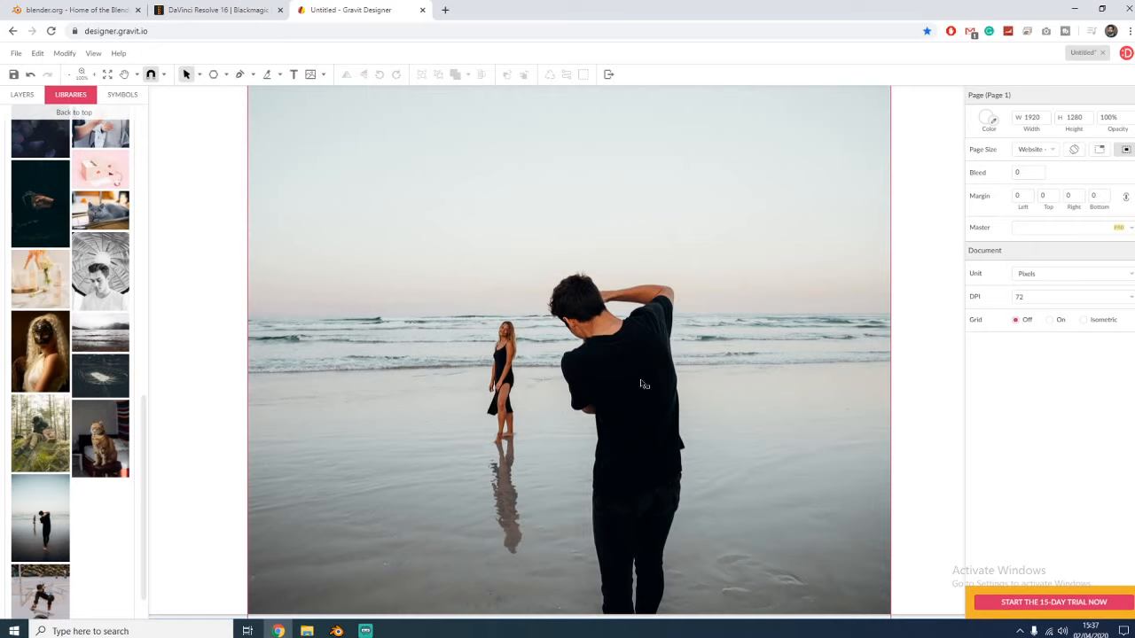
- Move the beach photo around the page and leave it at about X 379, Y 77
drag(806, 424, 753, 331)
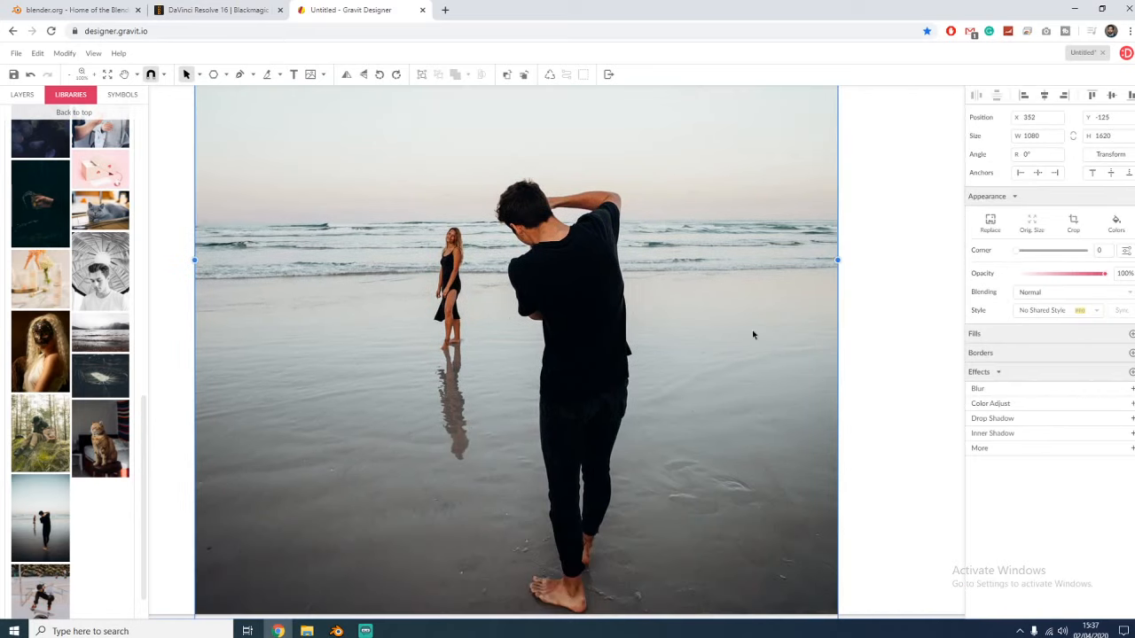
click(846, 356)
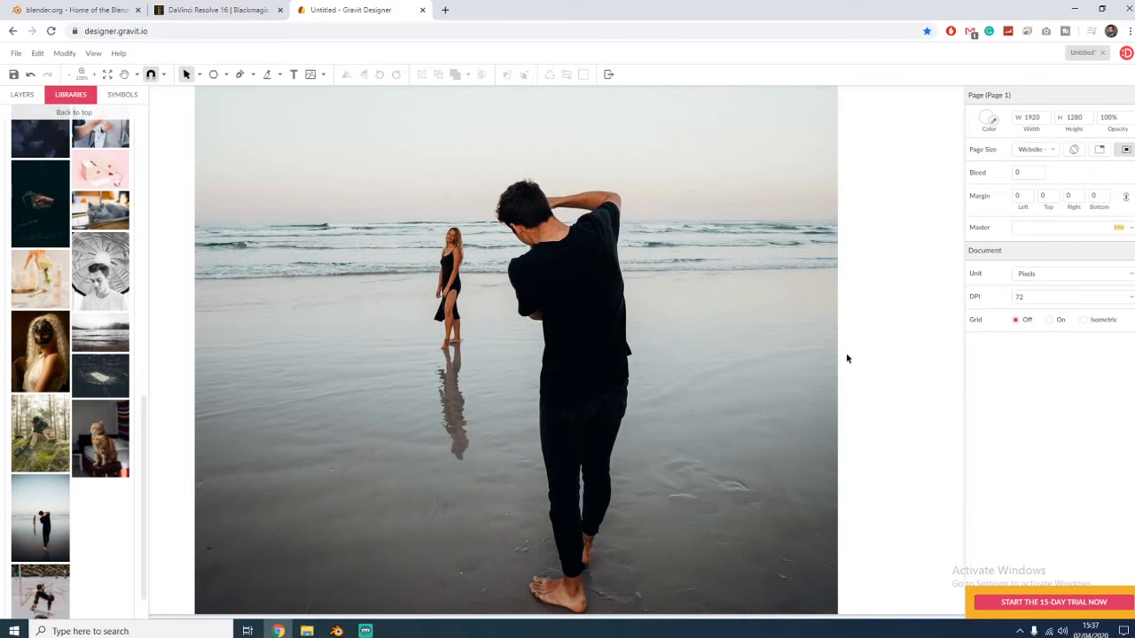
drag(496, 336, 633, 410)
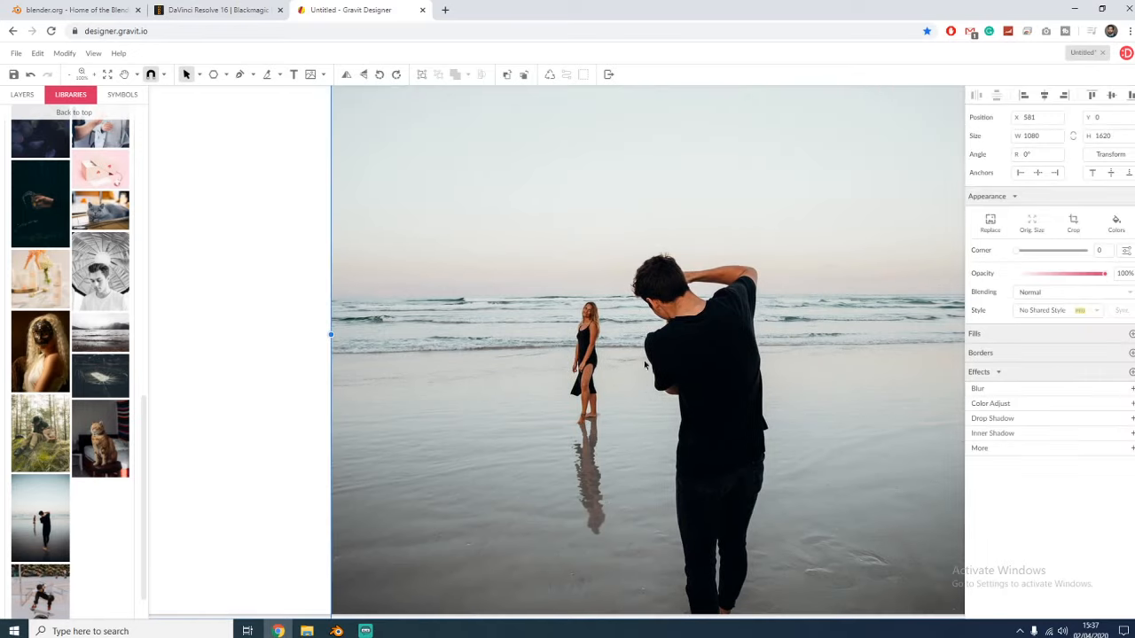
drag(558, 405, 524, 408)
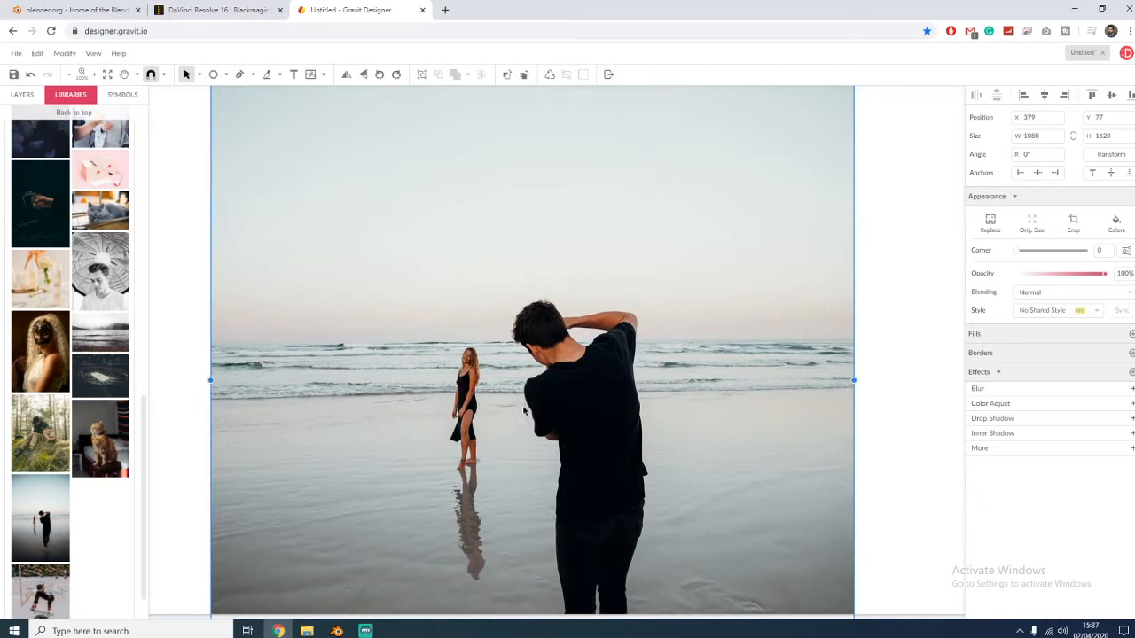
- Examine the pixels of the beach photo around the man's shoulder and the woman's face, shifting the photo to about X 561, Y 116
click(903, 389)
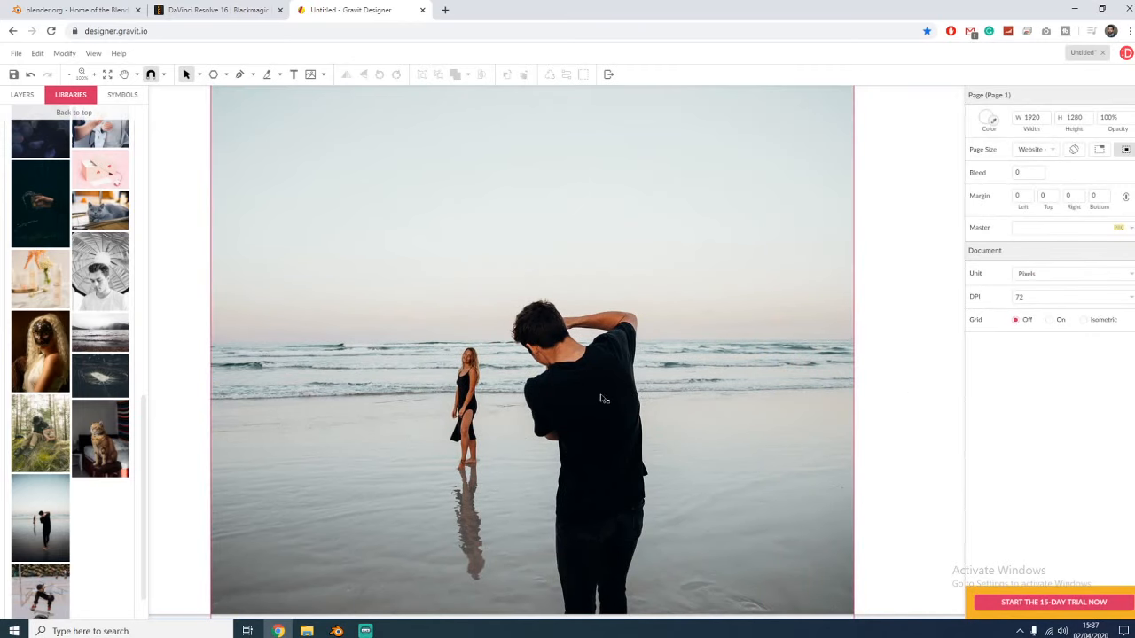
click(488, 376)
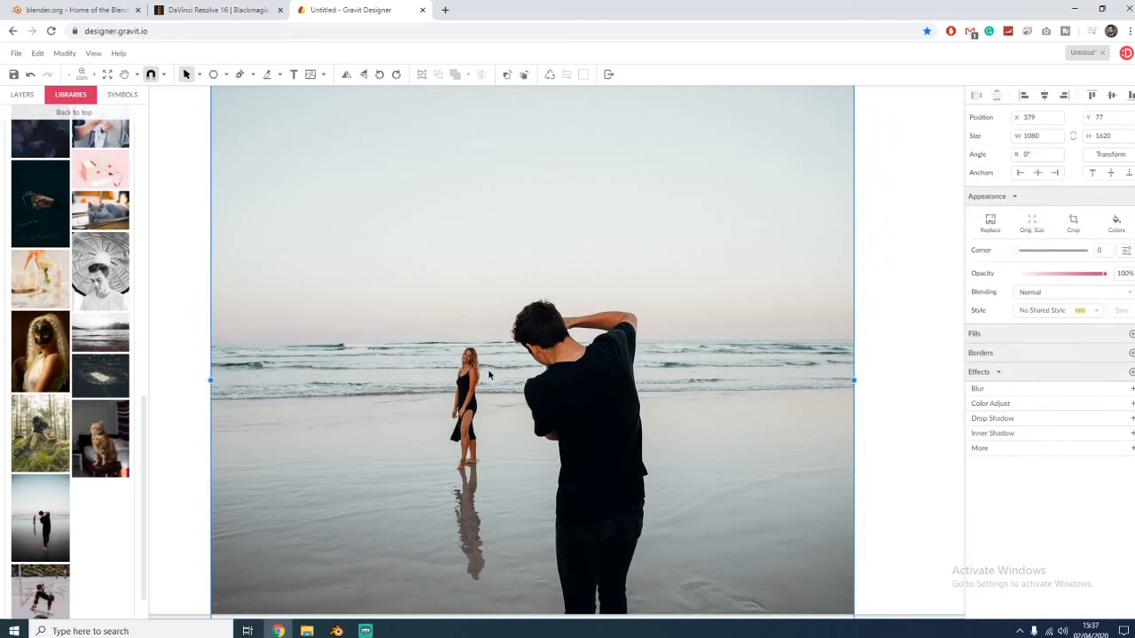
scroll(488, 375, up, 6)
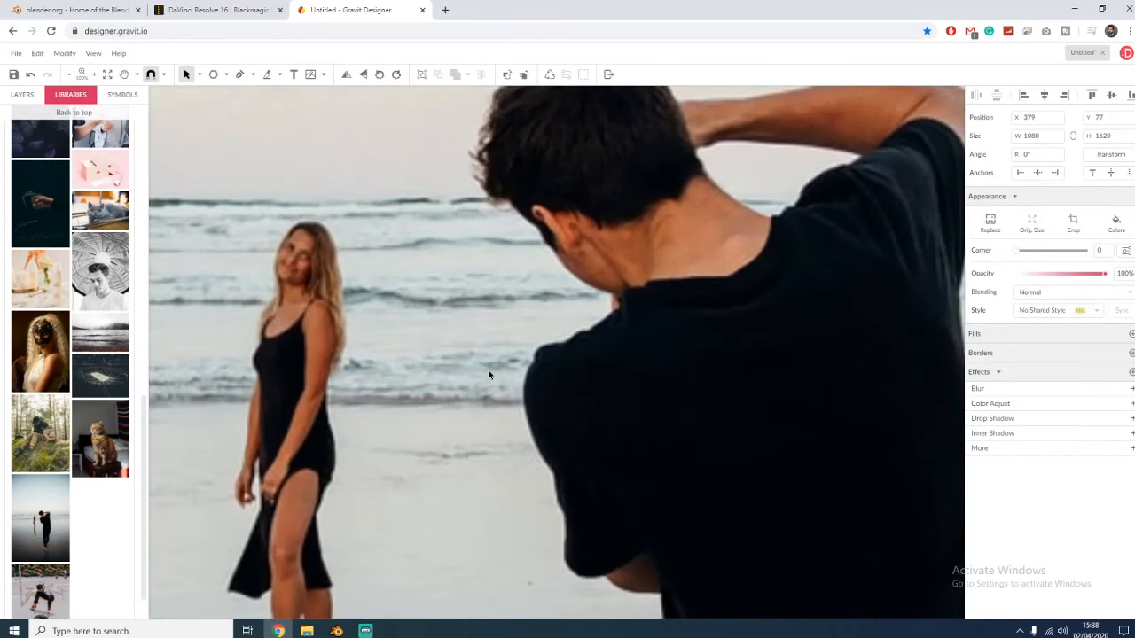
drag(367, 320, 548, 334)
key(ctrl+plus)
key(ctrl+plus)
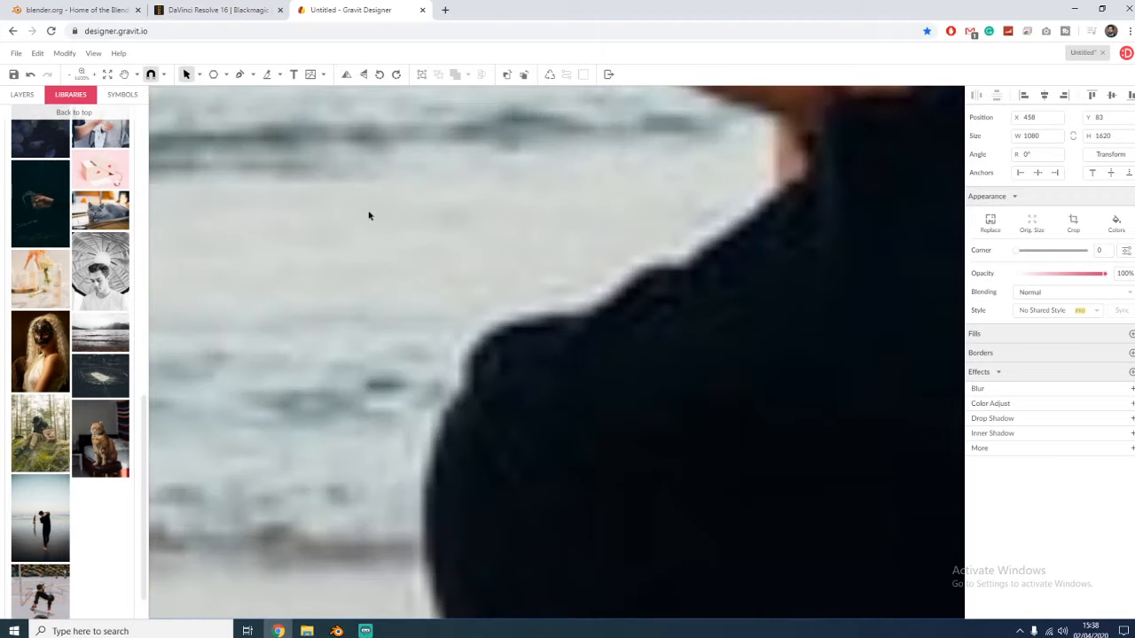
drag(367, 212, 840, 361)
drag(416, 293, 881, 432)
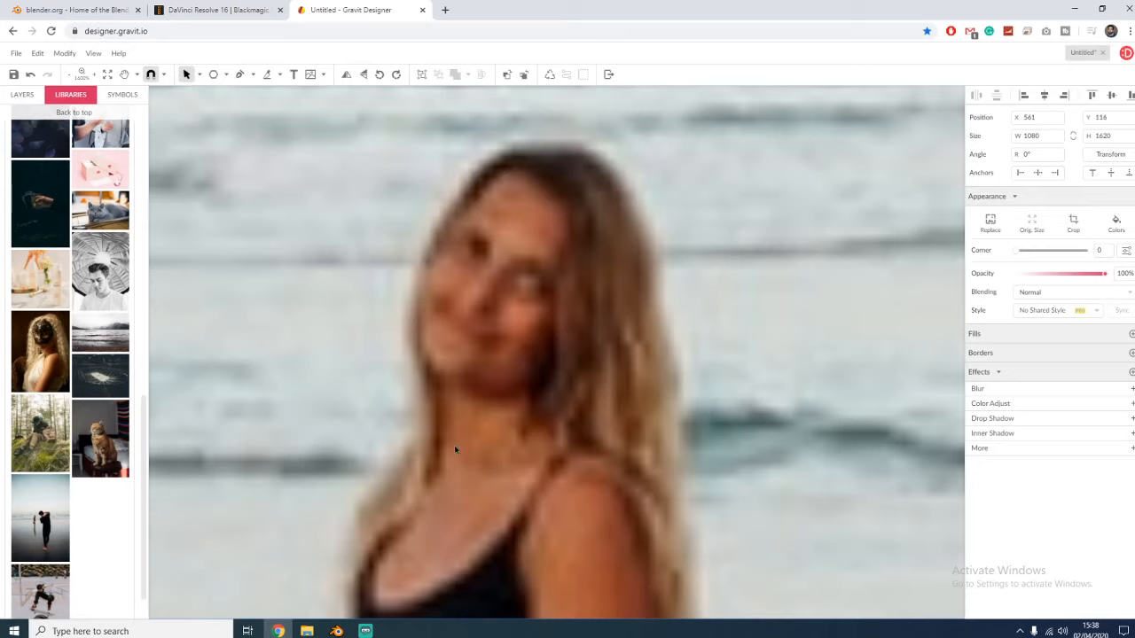
- Move the beach photo to about X 591, Y 0 and deselect it
key(ctrl+minus)
key(ctrl+minus)
key(ctrl+minus)
key(ctrl+minus)
key(ctrl+minus)
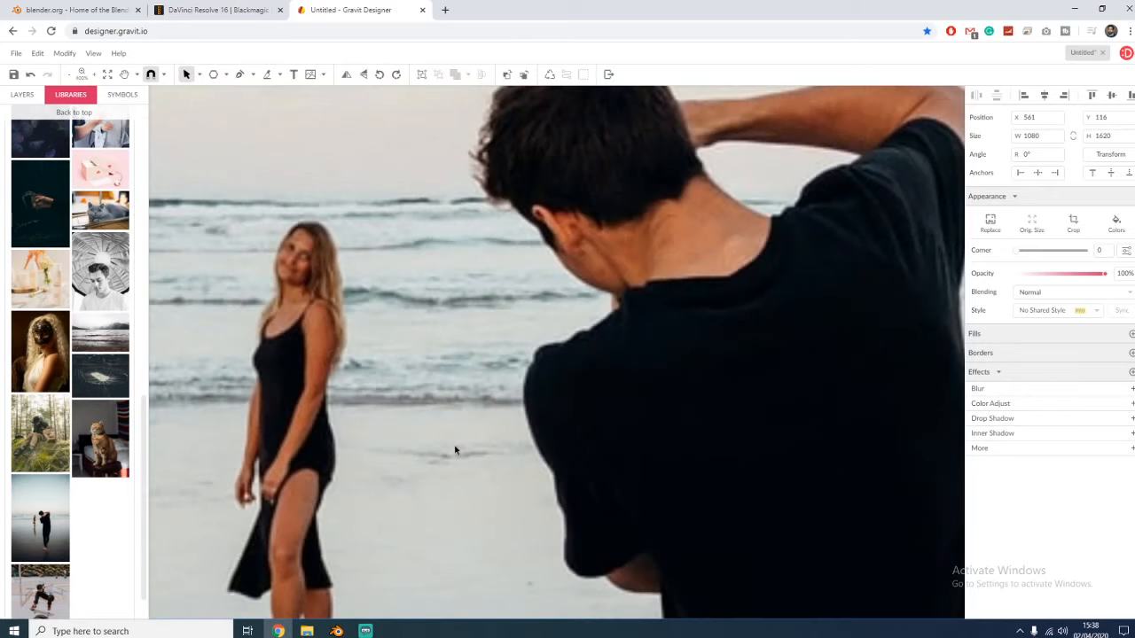
key(ctrl+minus)
key(ctrl+minus)
key(ctrl+minus)
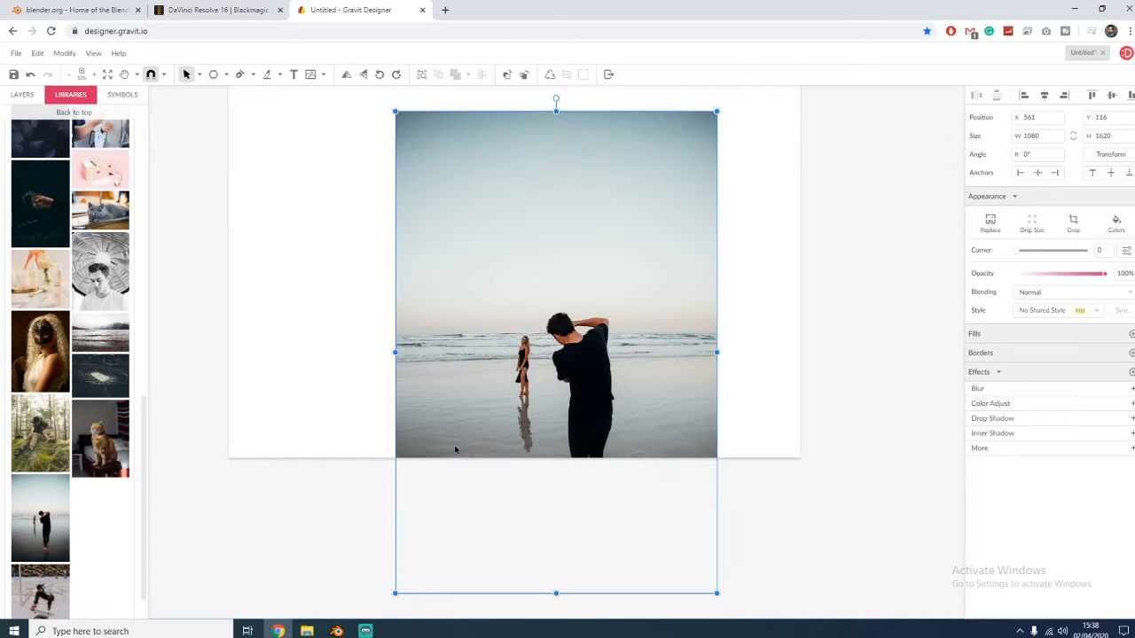
key(ctrl+plus)
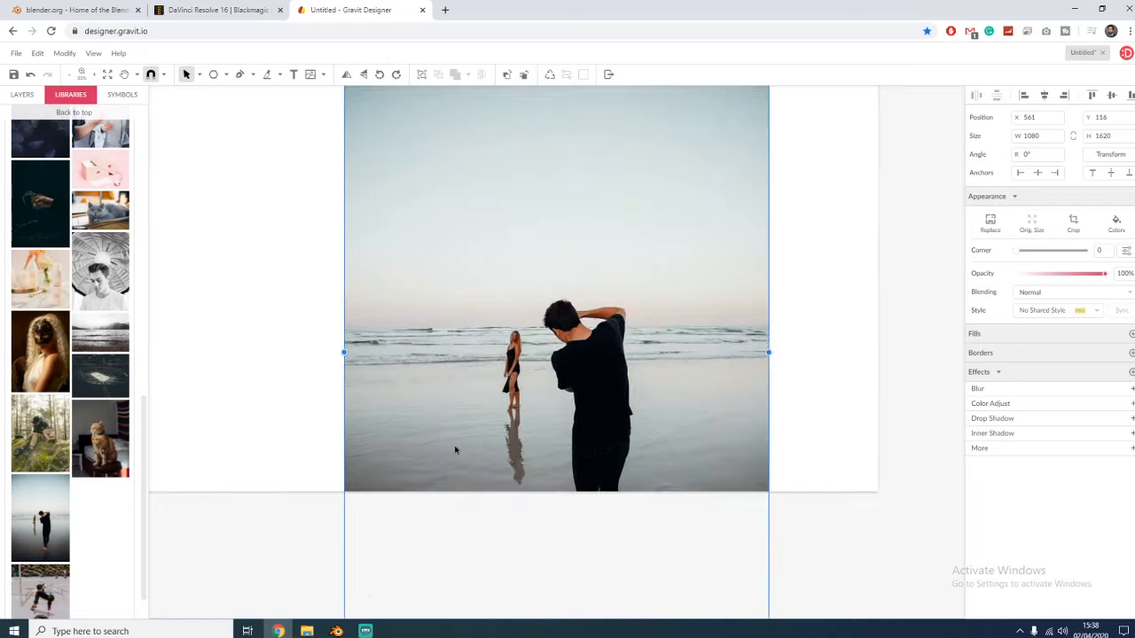
drag(552, 435, 570, 358)
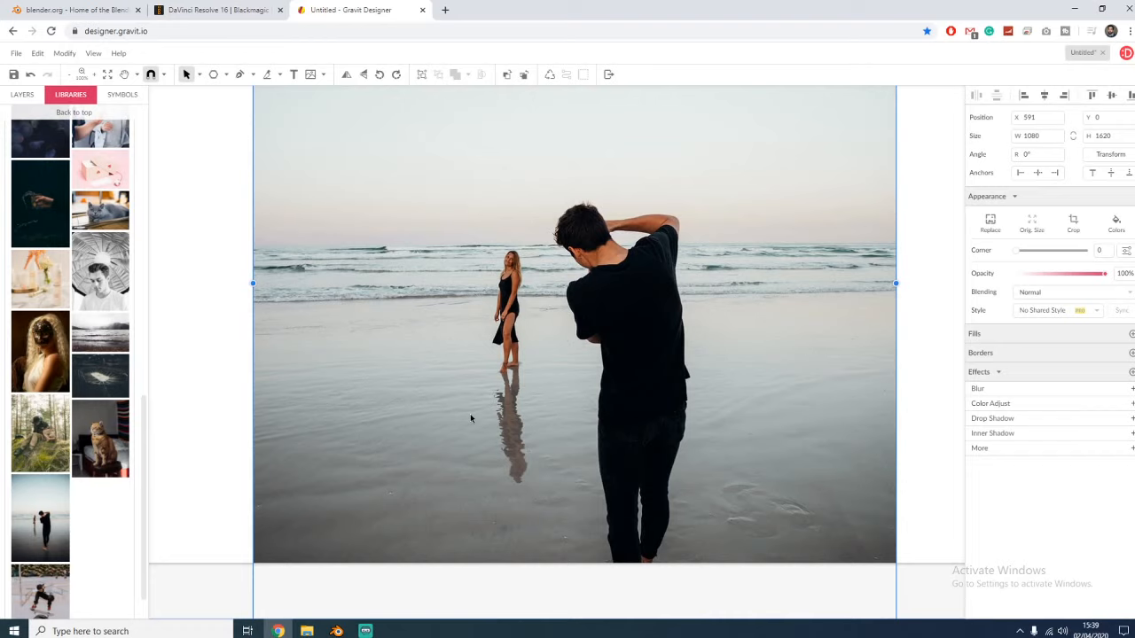
click(192, 279)
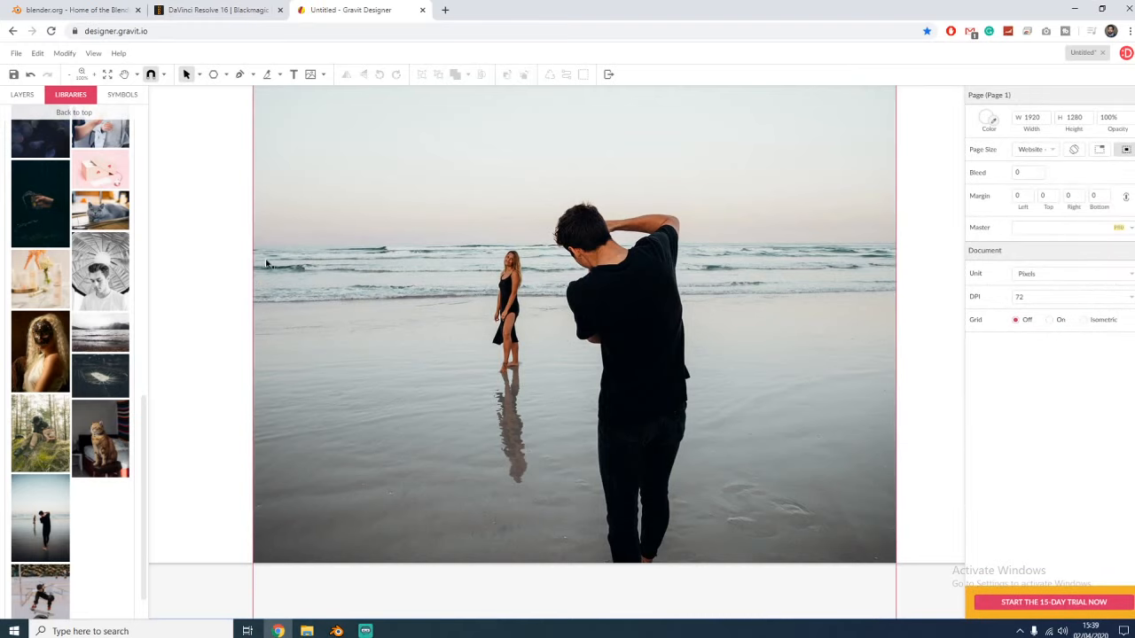
- Browse the Illustrations library and place the orange snorkel mask illustration on the page
click(227, 76)
click(73, 112)
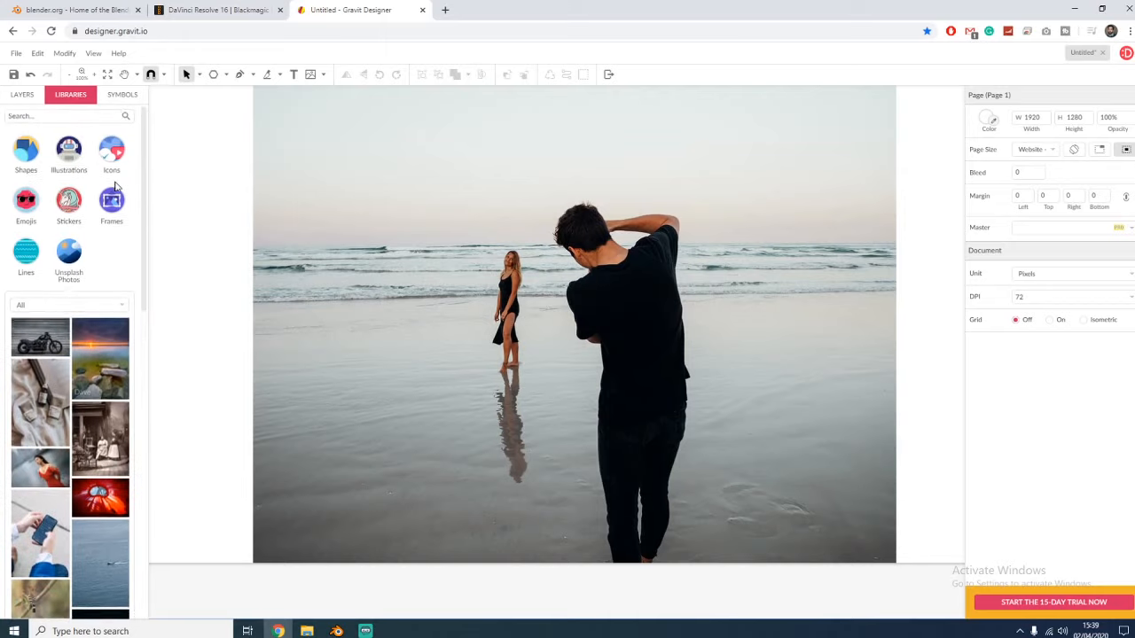
click(69, 152)
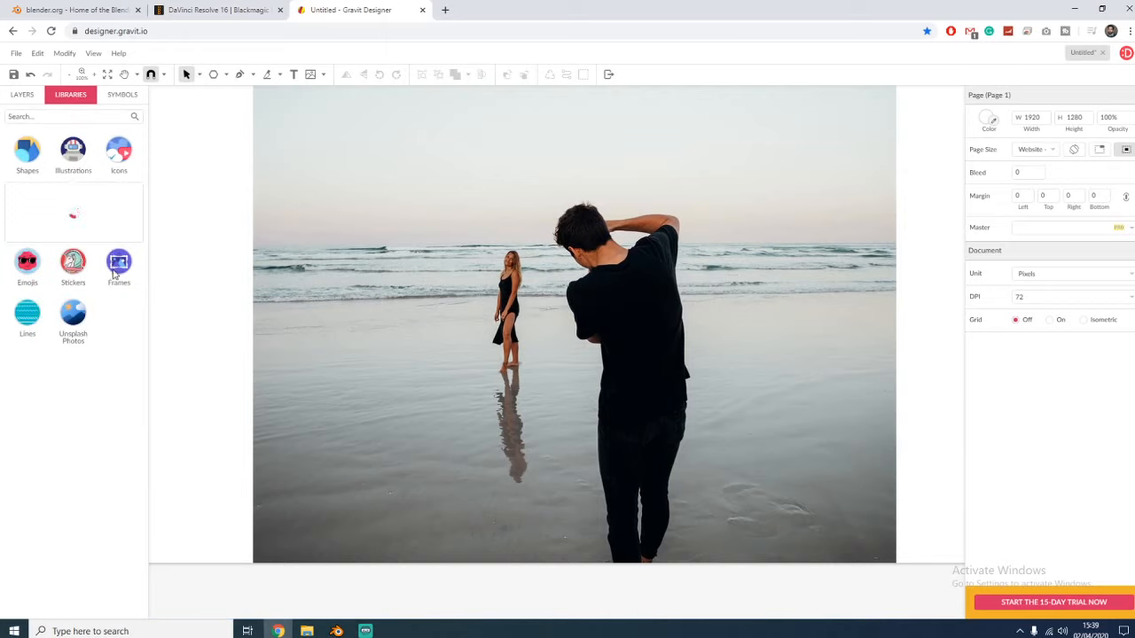
drag(147, 278, 130, 476)
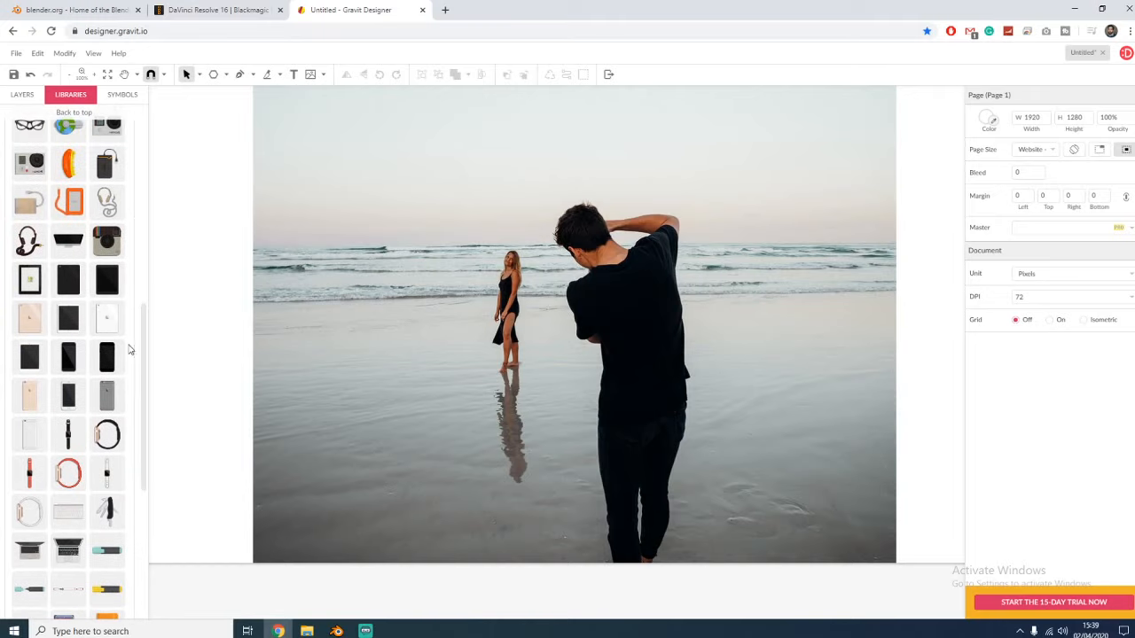
drag(146, 323, 135, 300)
click(29, 307)
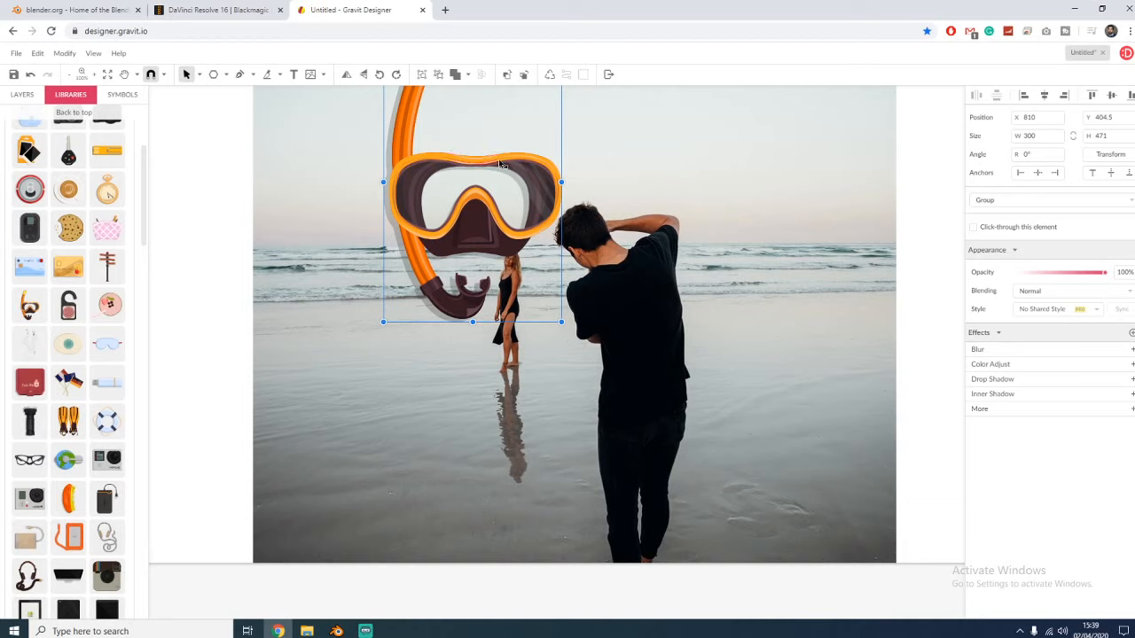
- Move the snorkel mask over the beach photo to about X 742, Y 590
drag(542, 153, 364, 279)
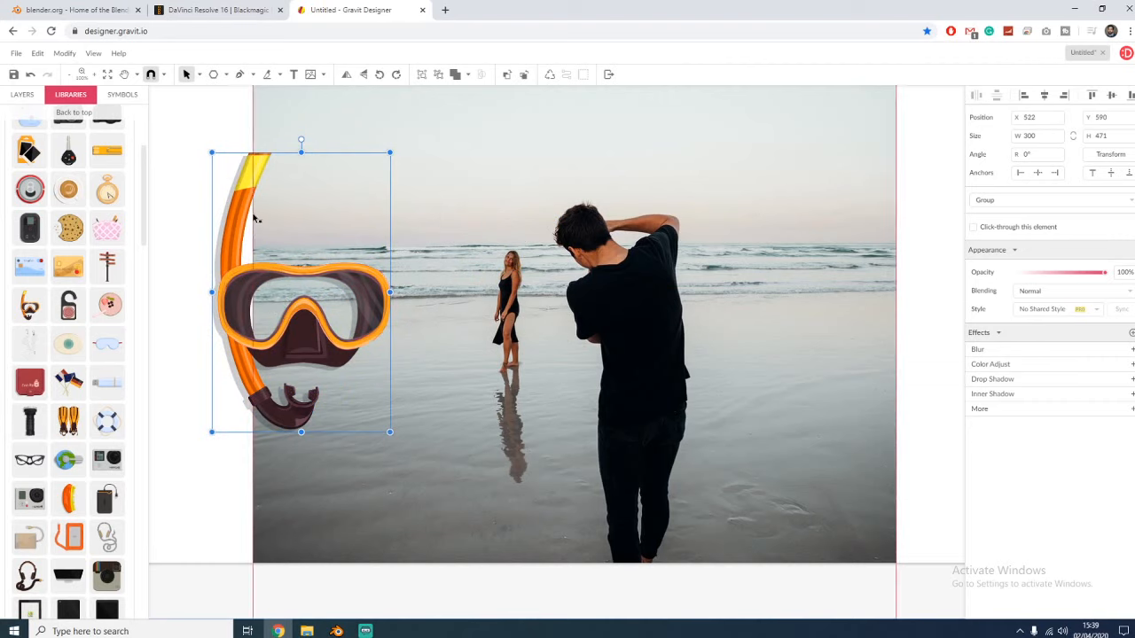
click(163, 399)
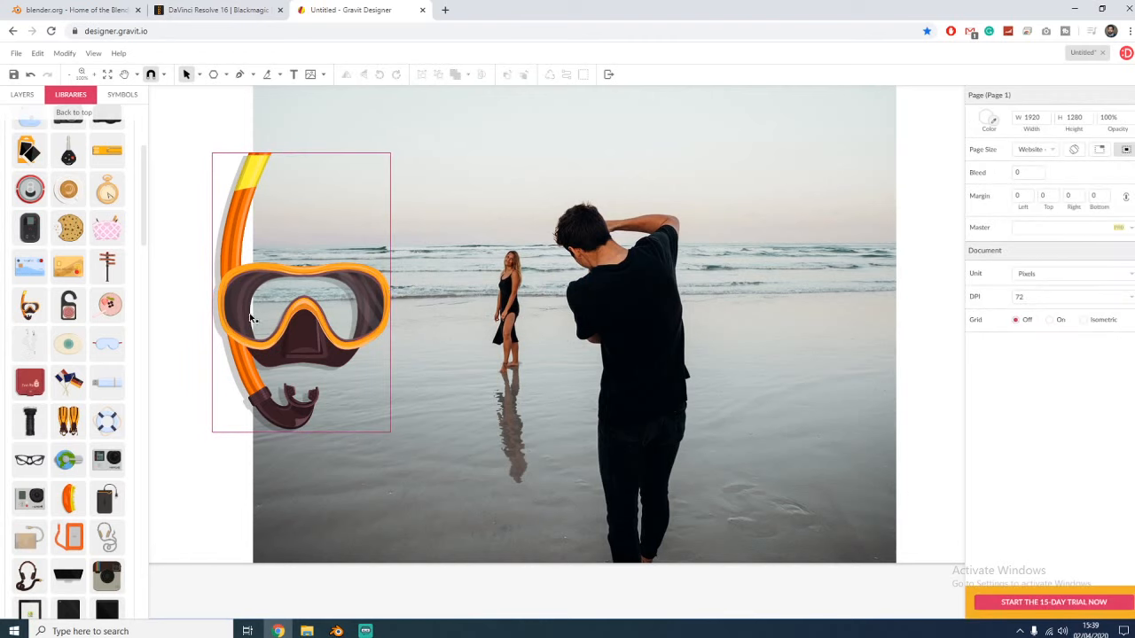
drag(251, 315, 388, 328)
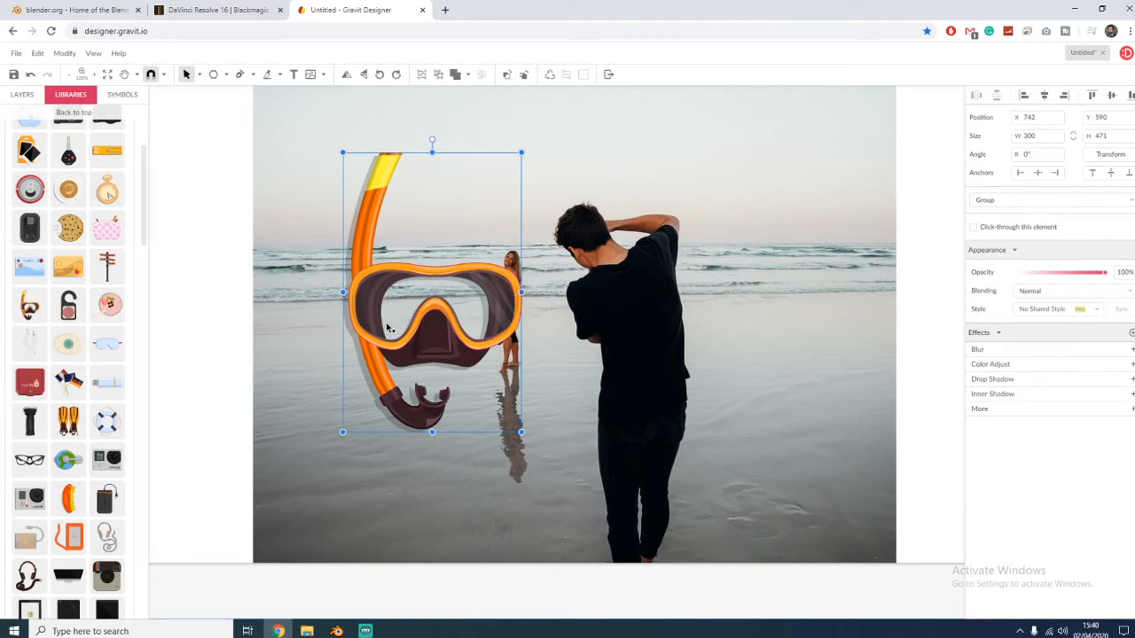
- Examine the vector edges of the snorkel mask's nose bridge up close against the pixels of the beach photo behind it
scroll(386, 328, up, 10)
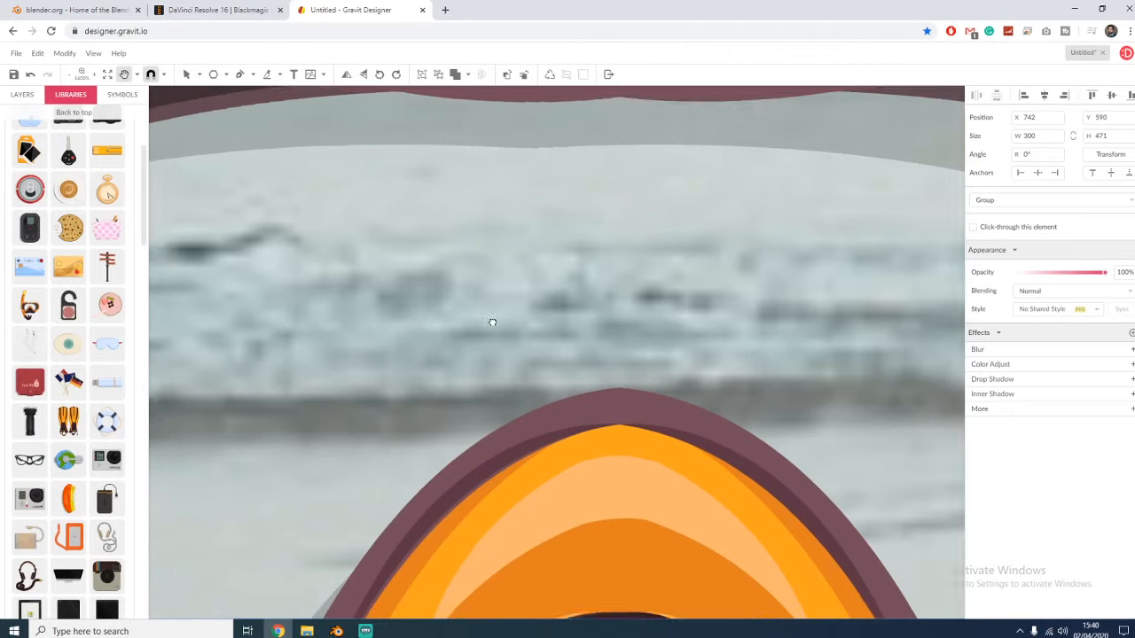
scroll(497, 320, up, 3)
scroll(532, 354, up, 2)
drag(454, 366, 694, 131)
drag(491, 308, 471, 298)
key(ctrl+plus)
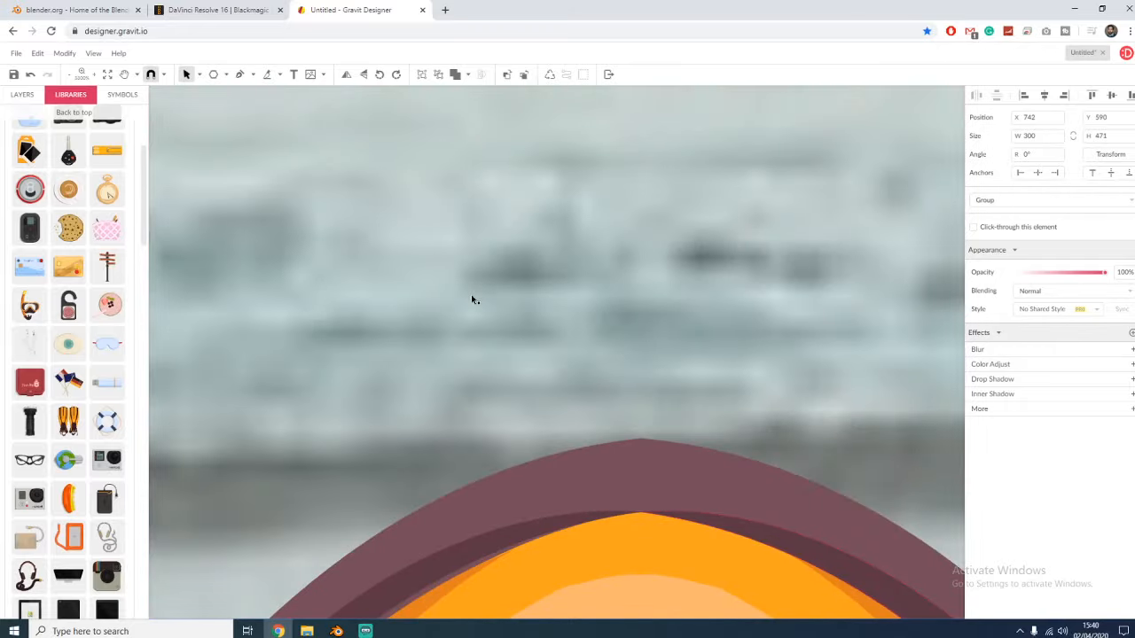
drag(308, 492, 566, 129)
drag(465, 290, 554, 81)
drag(376, 312, 477, 148)
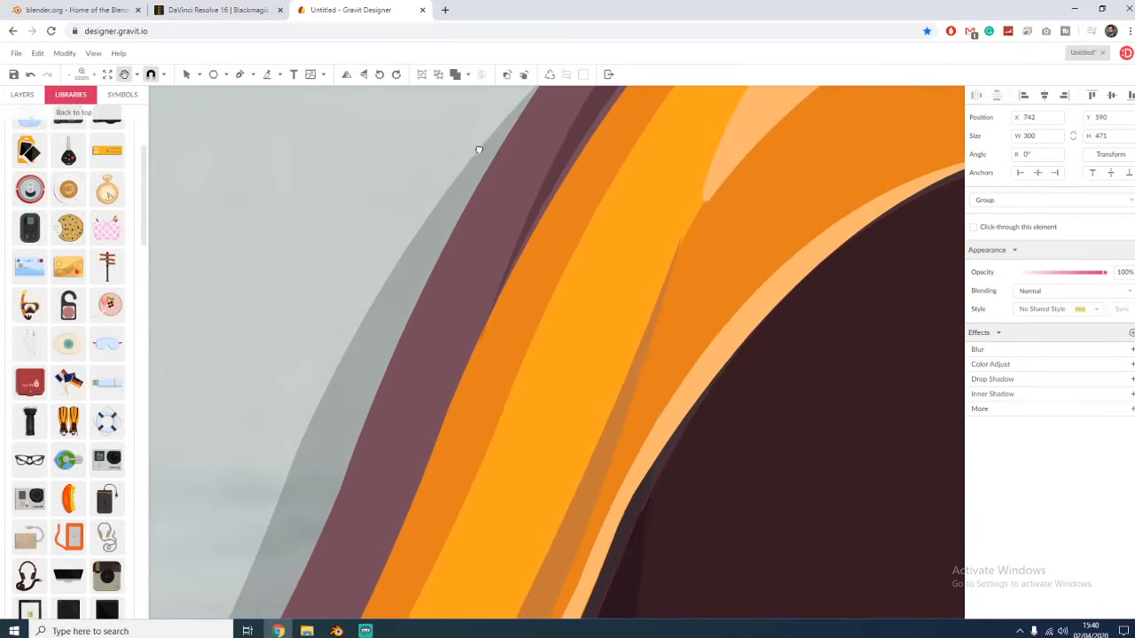
scroll(475, 148, up, 4)
drag(648, 431, 577, 207)
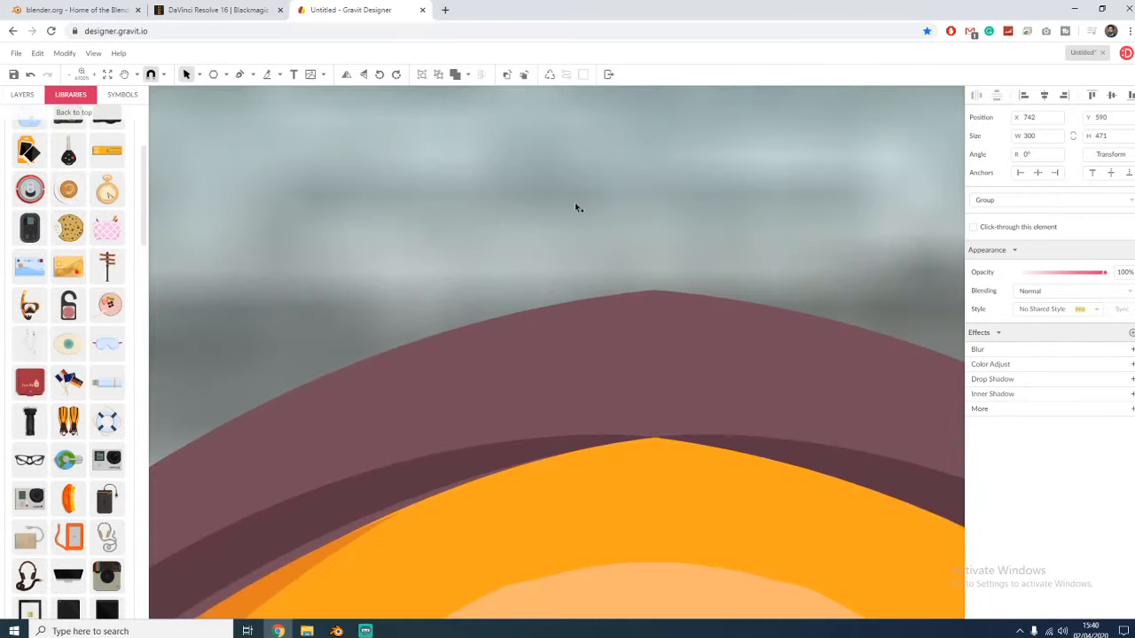
scroll(692, 345, down, 6)
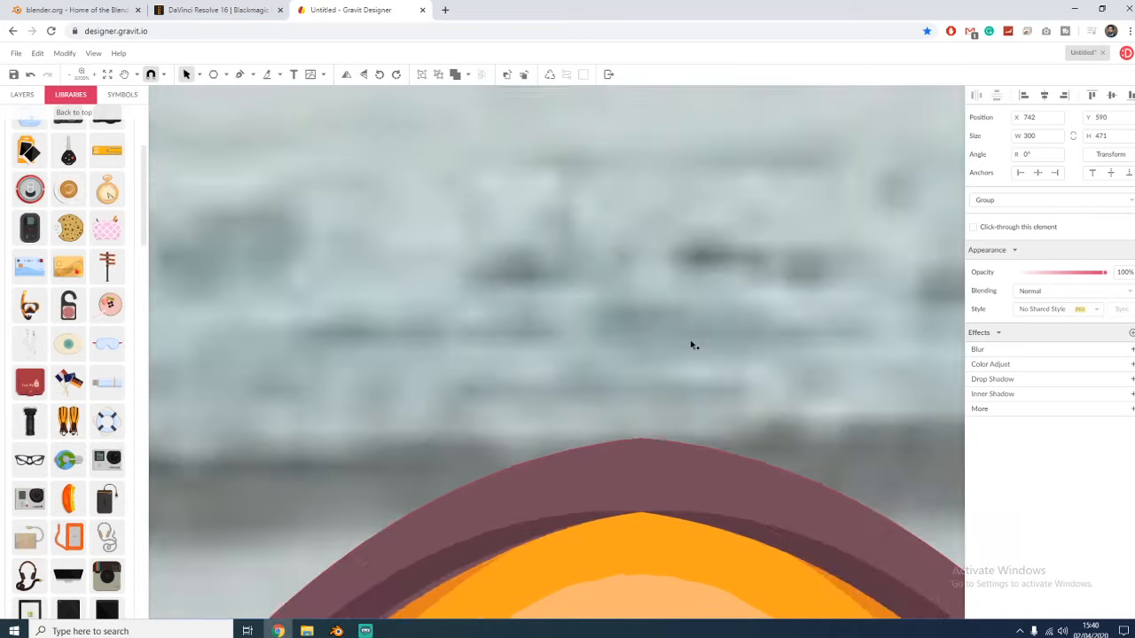
scroll(692, 345, down, 3)
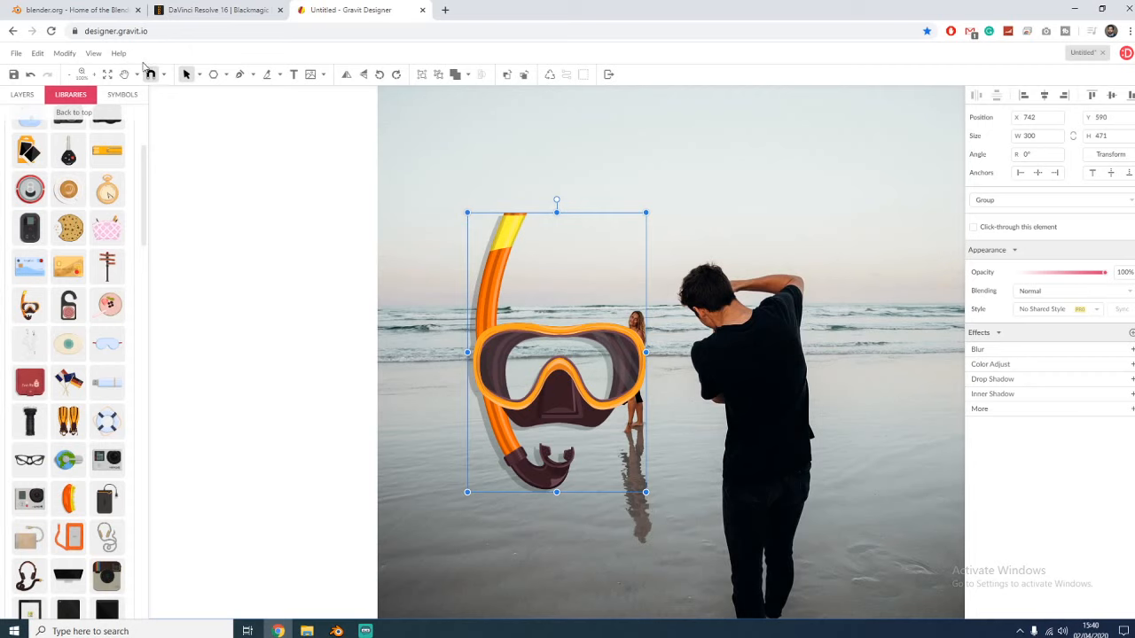
- Move the snorkel mask around and leave it overlapping the beach photo's edge at about X 460, Y 748
drag(319, 269, 210, 172)
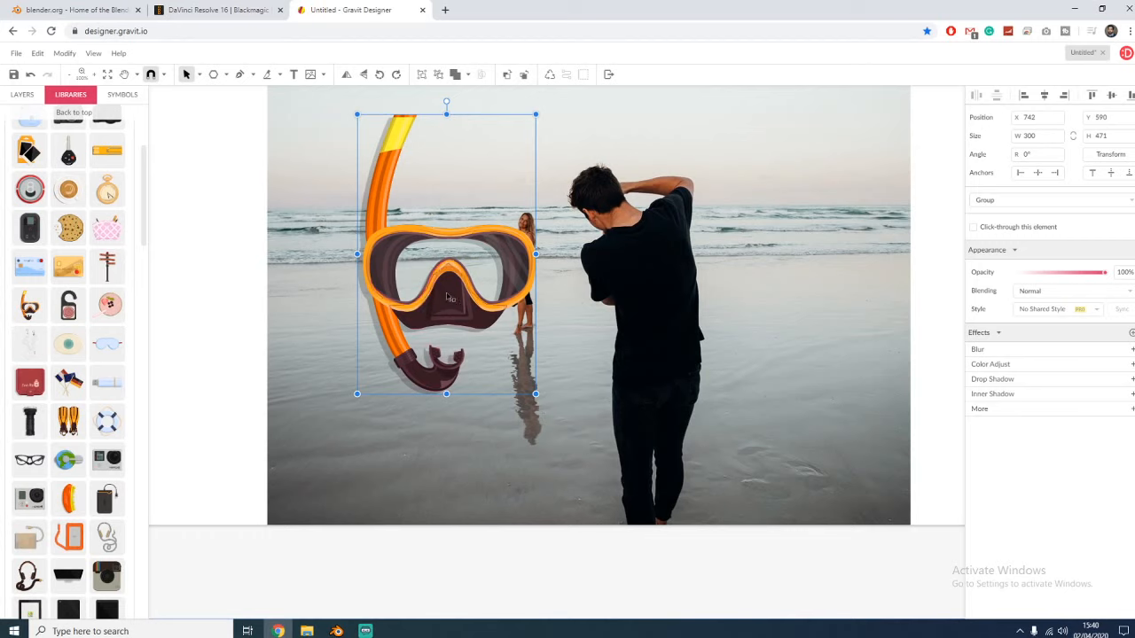
drag(431, 299, 232, 337)
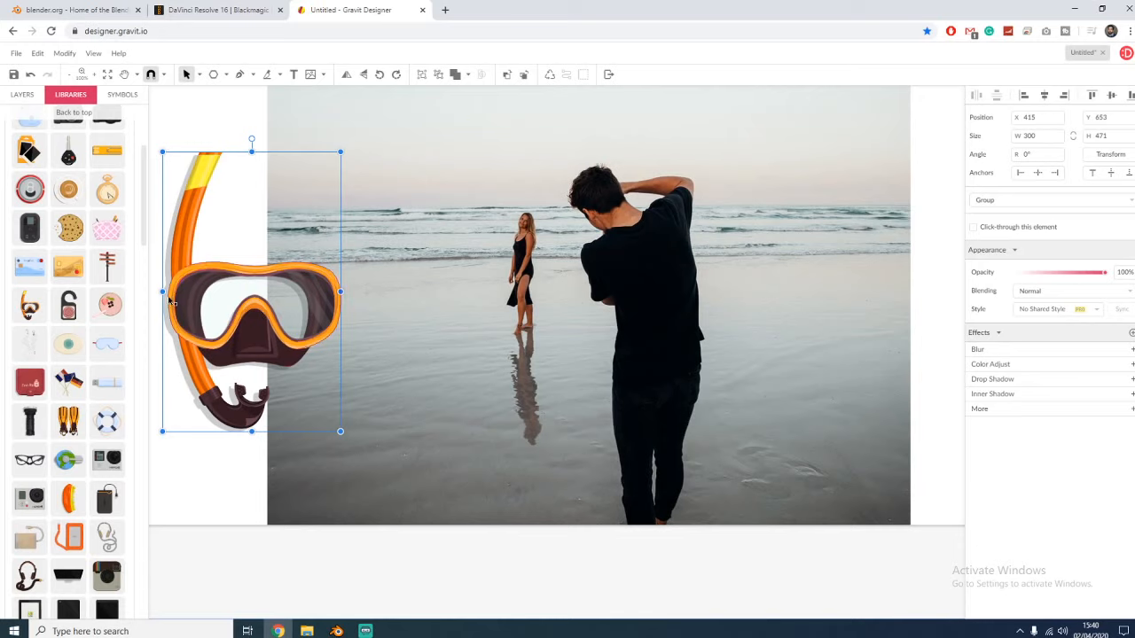
drag(182, 223, 329, 274)
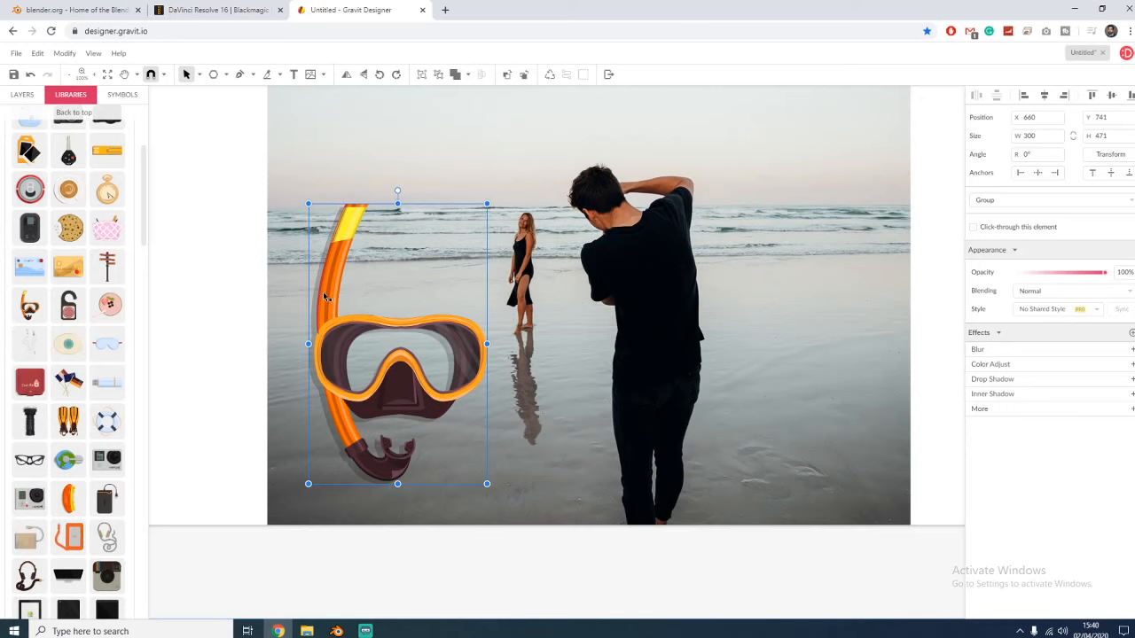
drag(323, 292, 206, 301)
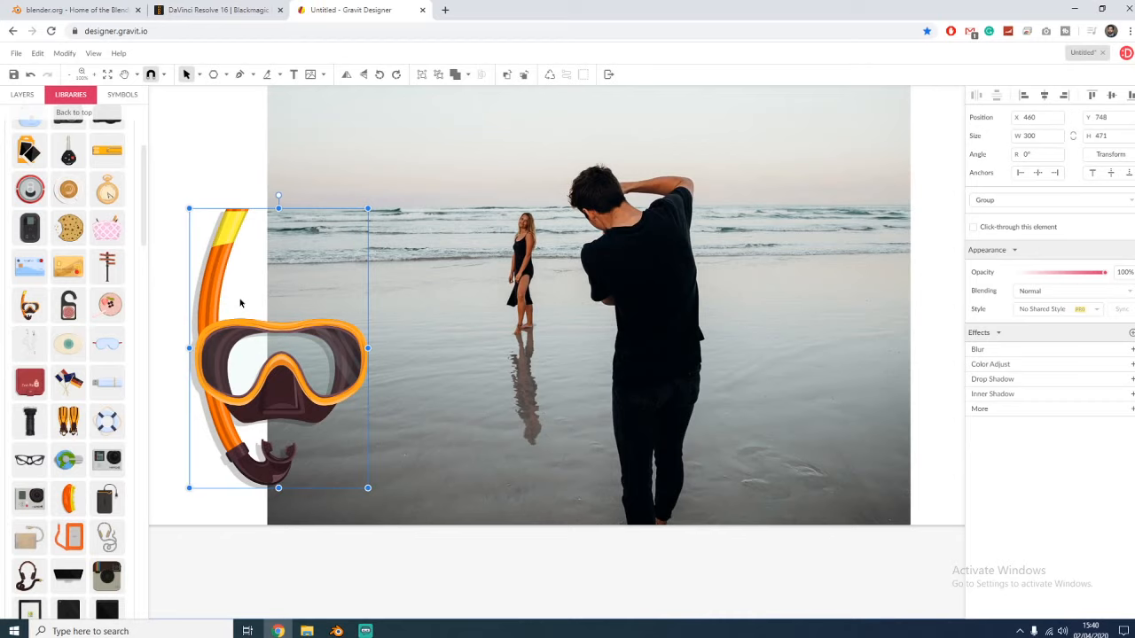
- Select the beach photo and examine how its pixels look up close at the man's shoulder
click(608, 287)
key(ctrl+plus)
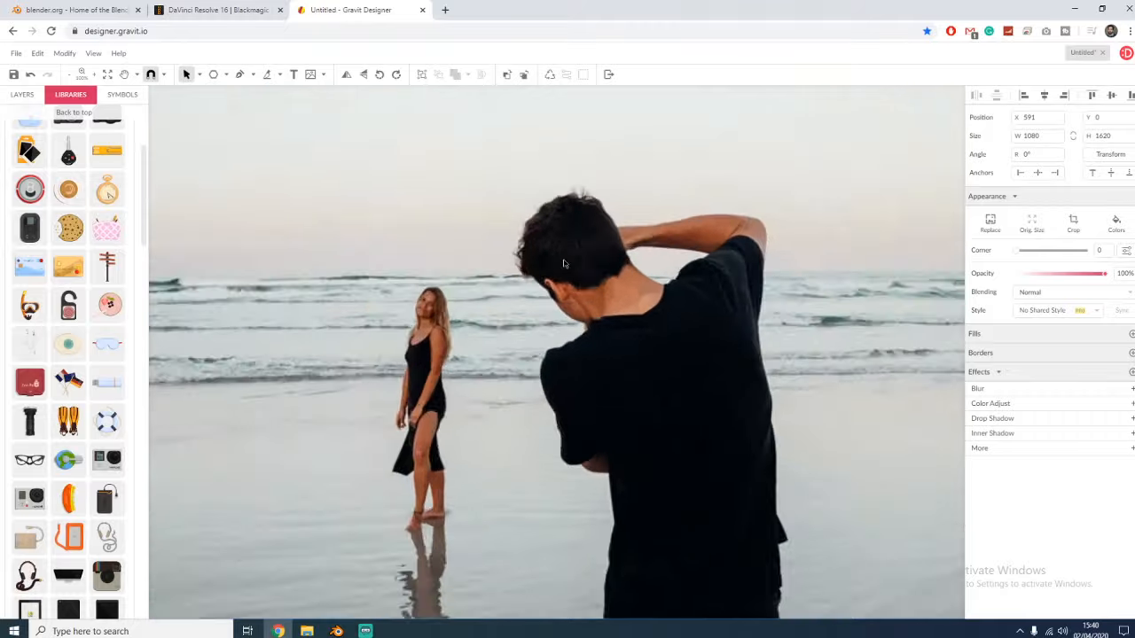
key(ctrl+plus)
key(ctrl+plus)
key(ctrl+plus)
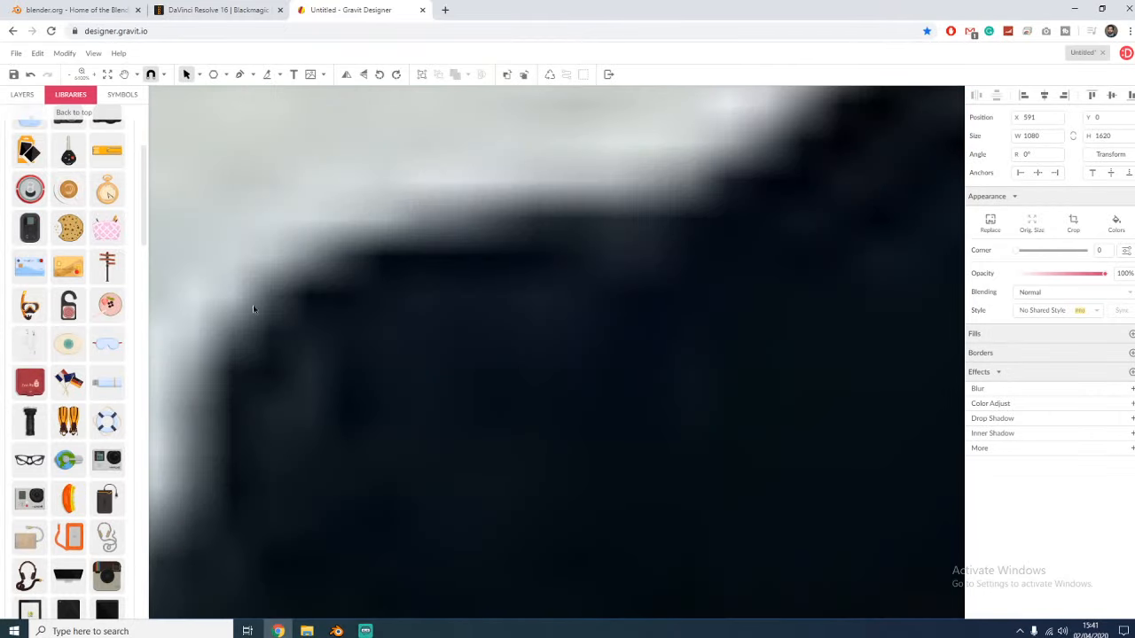
key(ctrl+minus)
key(ctrl+minus)
key(ctrl+minus)
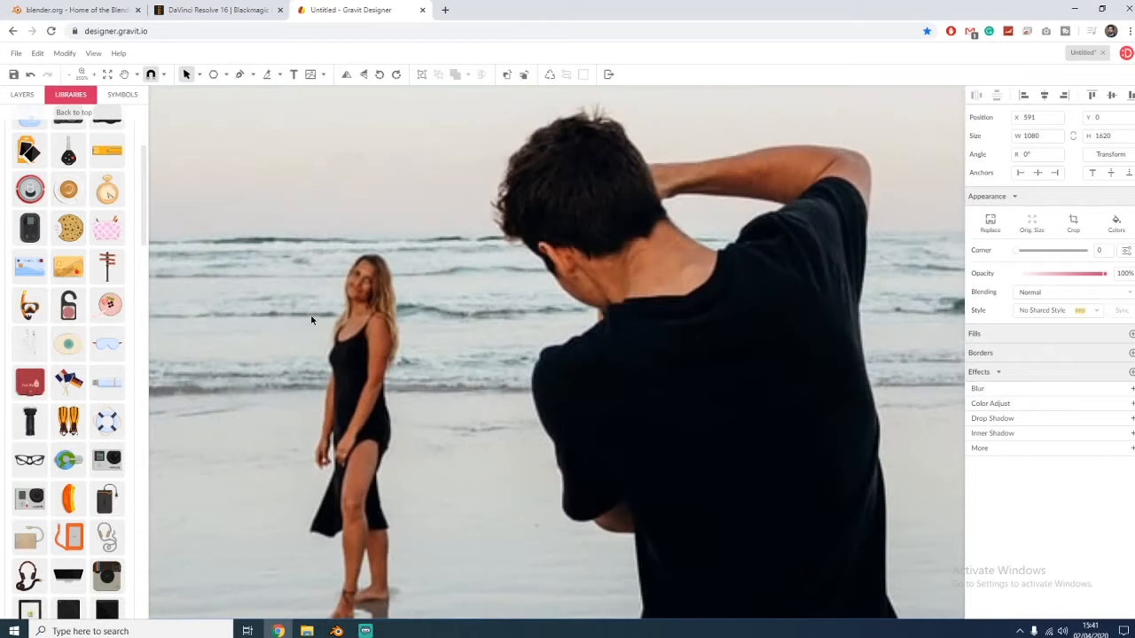
key(ctrl+minus)
key(ctrl+minus)
key(ctrl+minus)
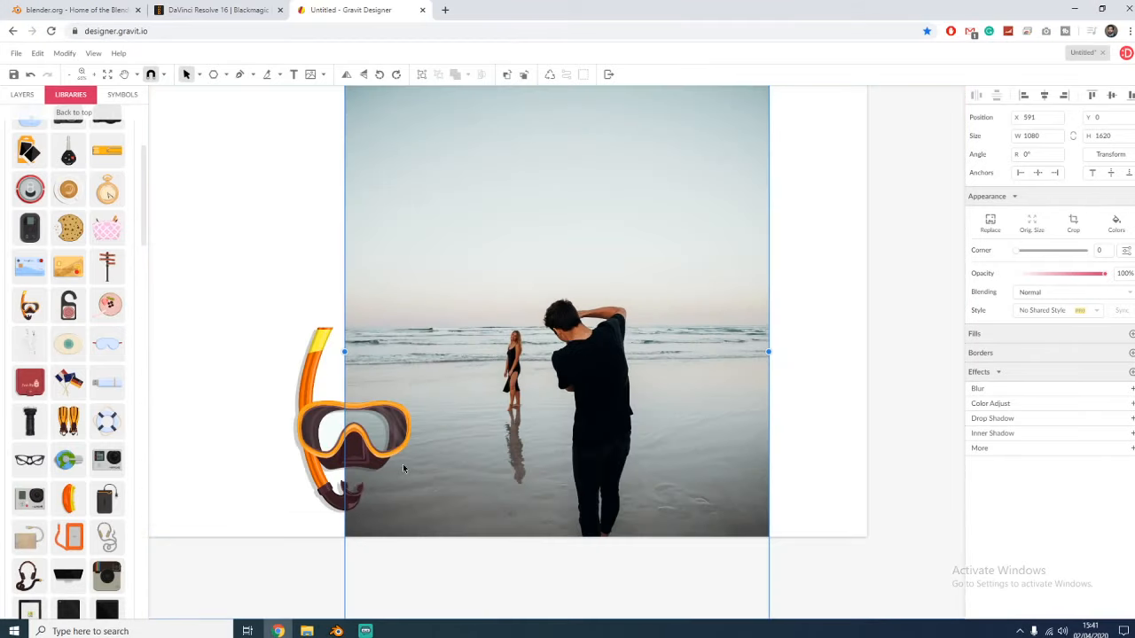
- Move the snorkel mask onto the photo's sky at about X 946, Y 355 and examine its vector edges up close
click(326, 408)
drag(327, 408, 280, 232)
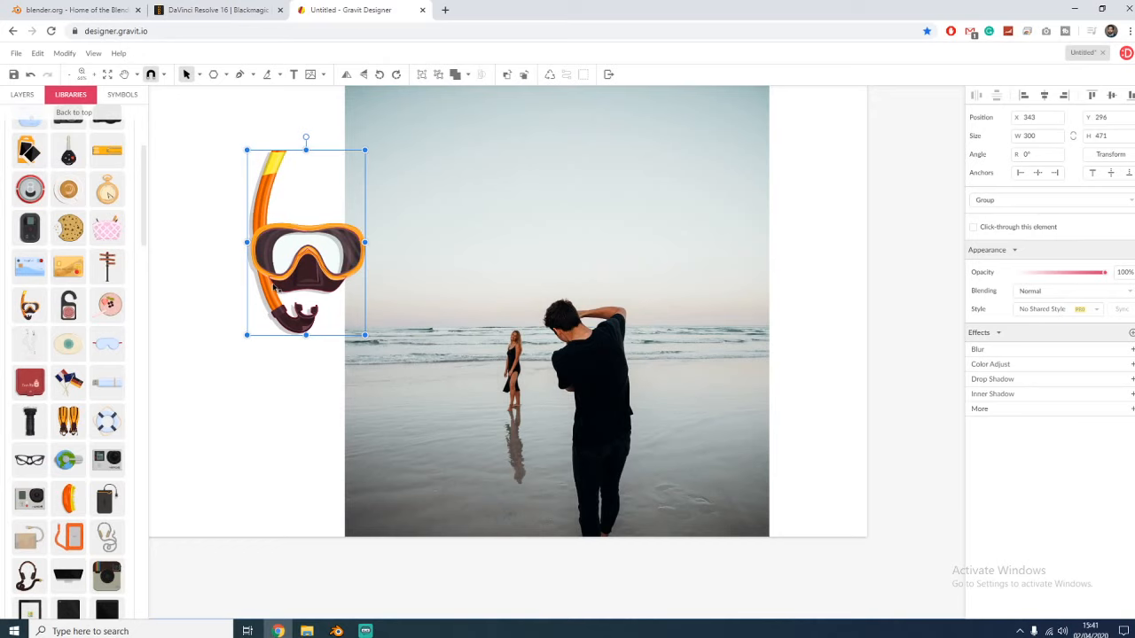
drag(277, 289, 517, 311)
key(ctrl+plus)
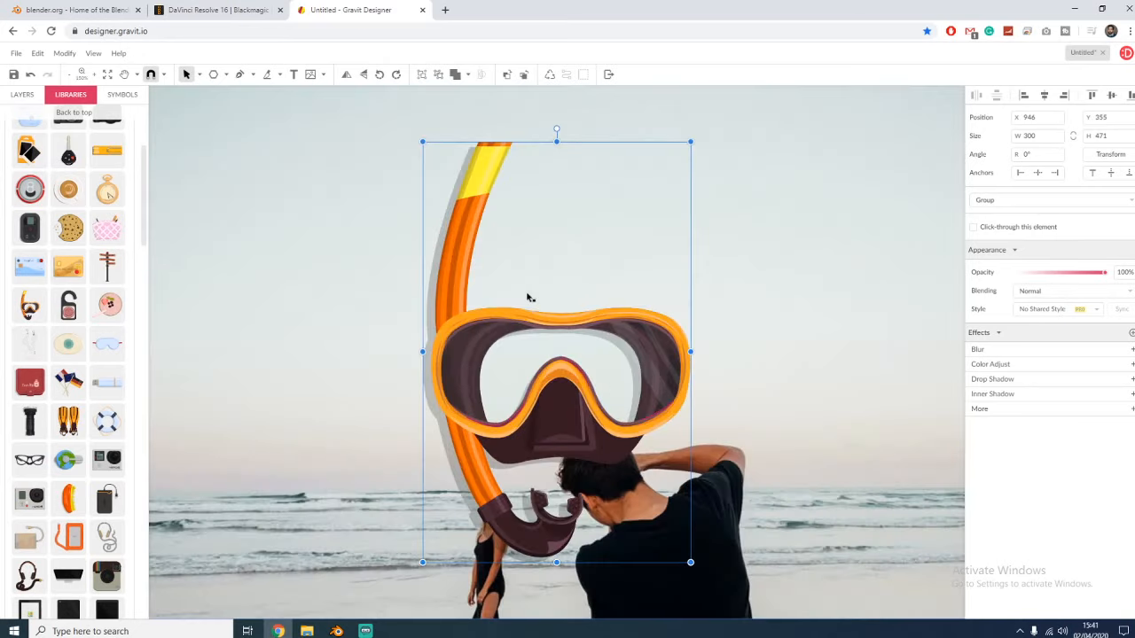
key(ctrl+plus)
key(ctrl+plus)
key(ctrl+plus)
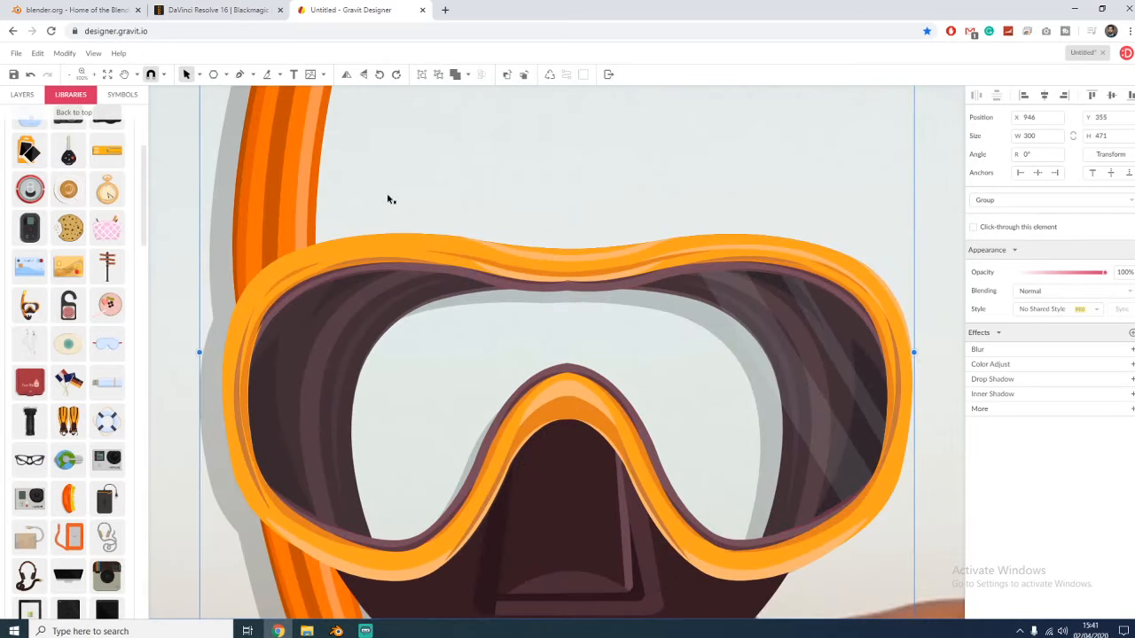
key(ctrl+plus)
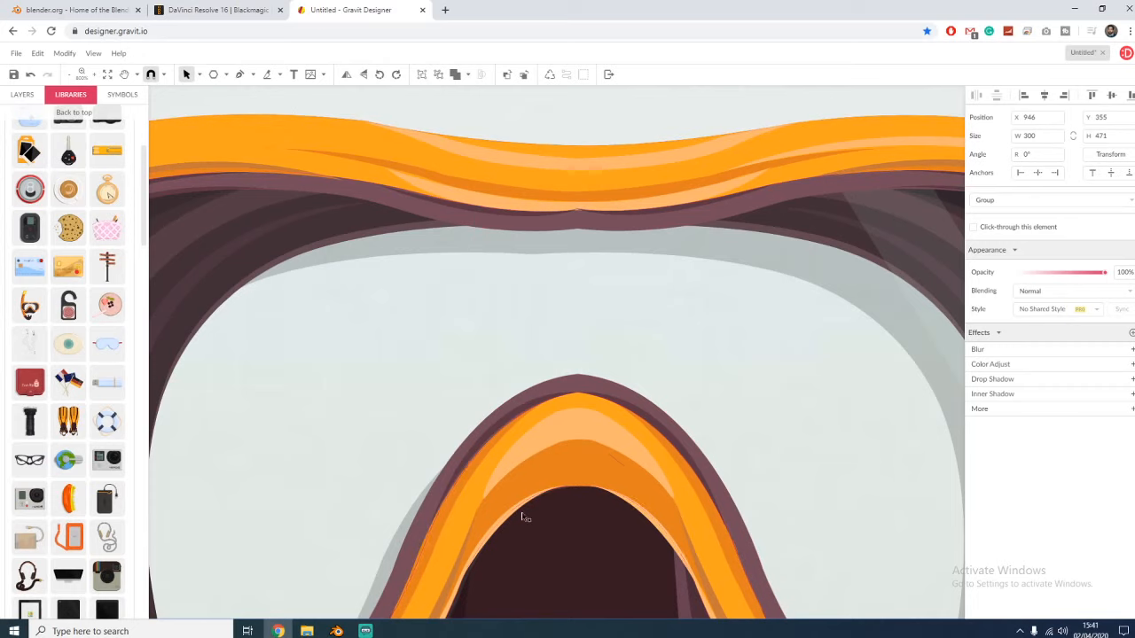
- Move the snorkel mask off the beach photo onto the blank page area at X 278, Y 269 and deselect it
key(ctrl+minus)
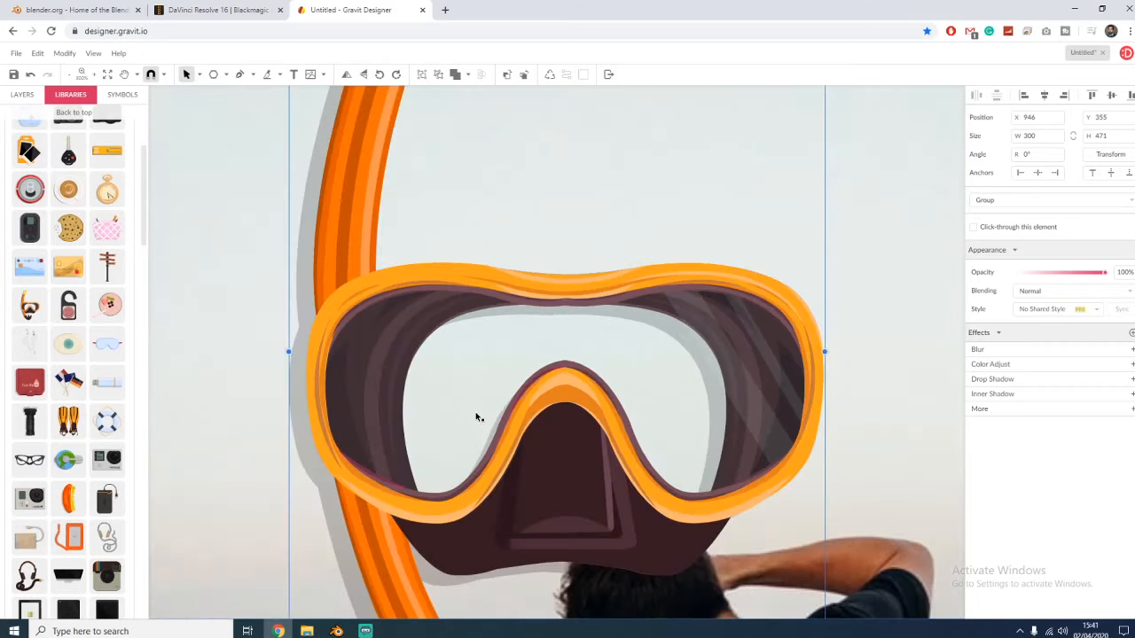
key(ctrl+0)
key(ctrl+0)
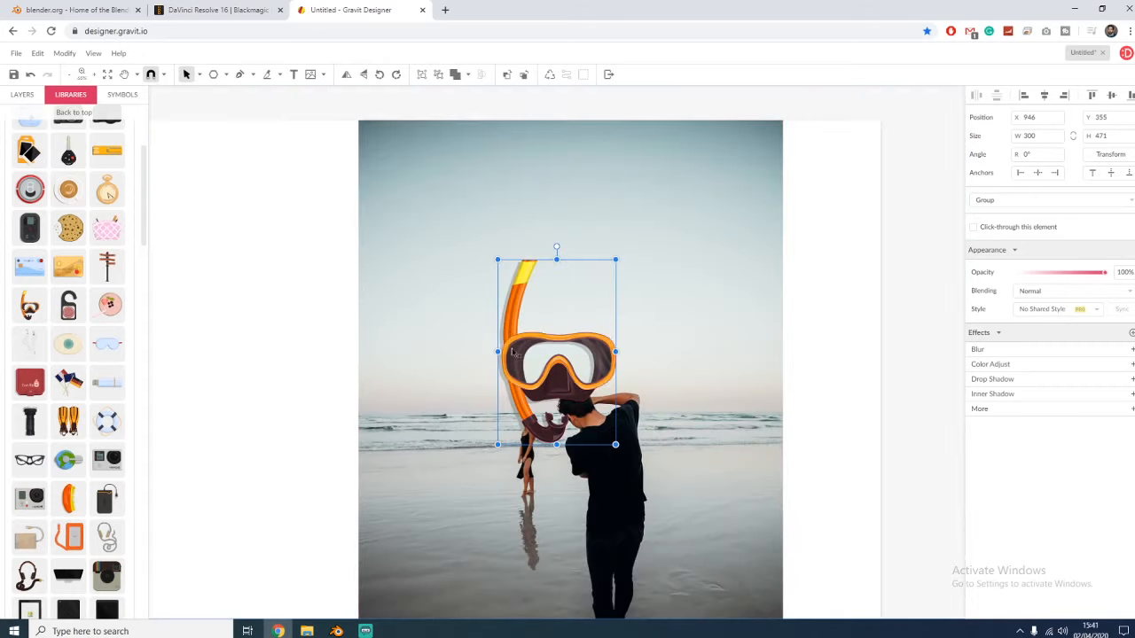
drag(489, 360, 257, 326)
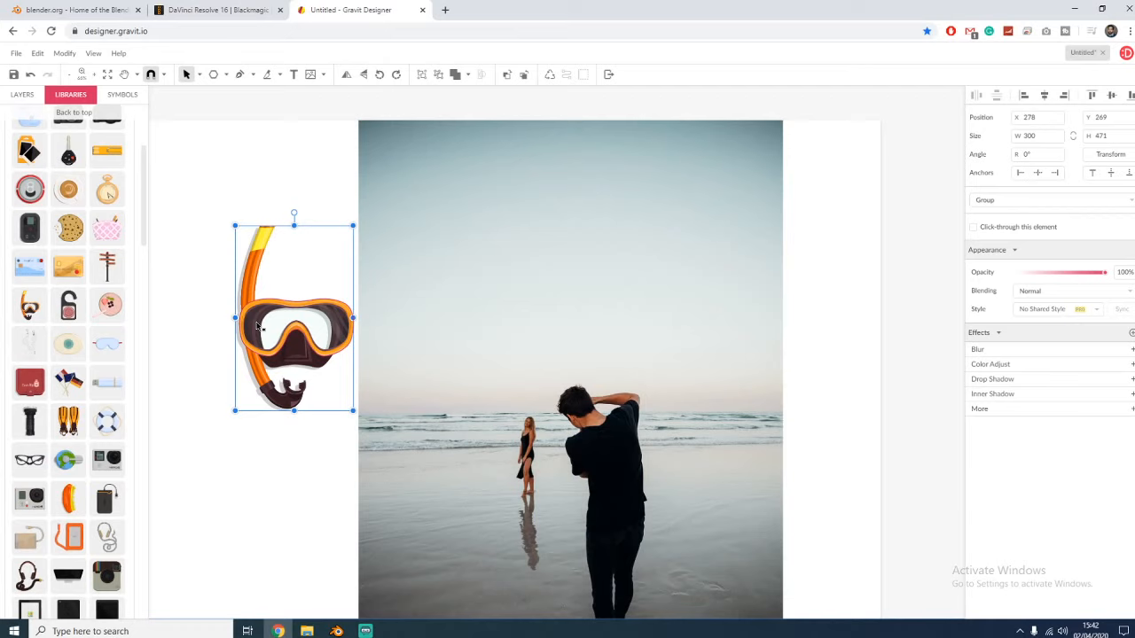
click(267, 167)
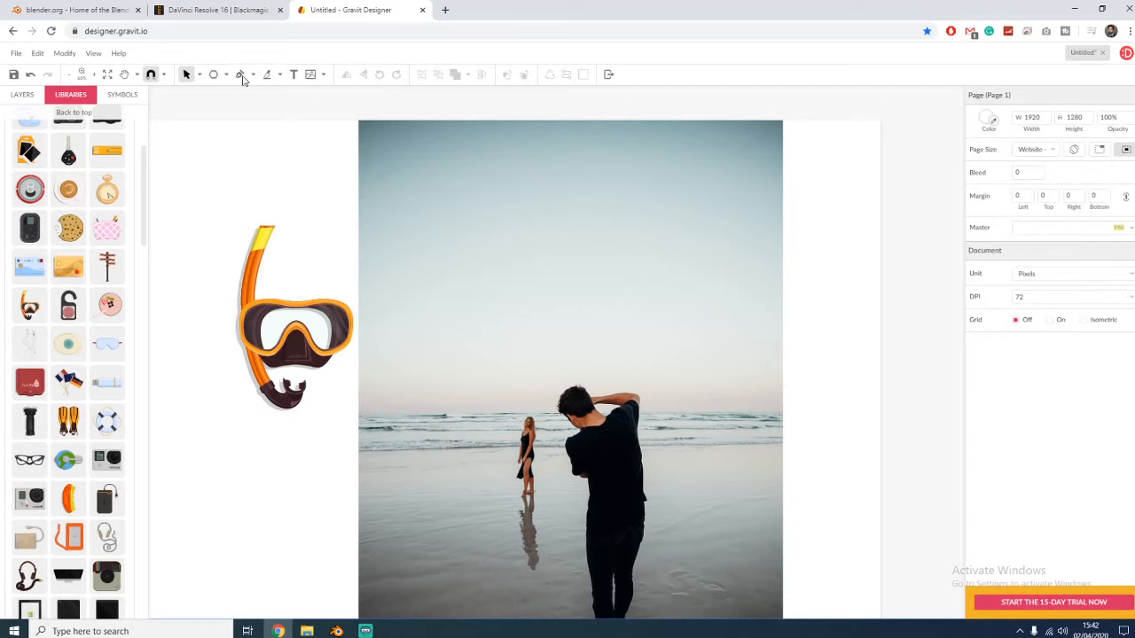
- Switch to Blender and deselect the default cube
click(115, 12)
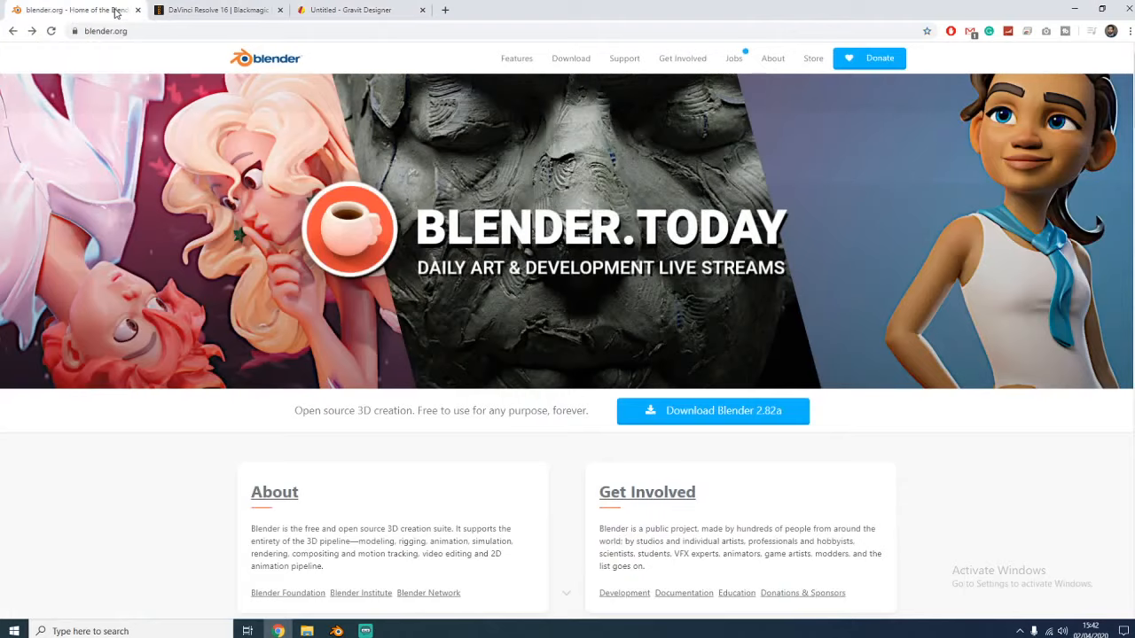
click(336, 630)
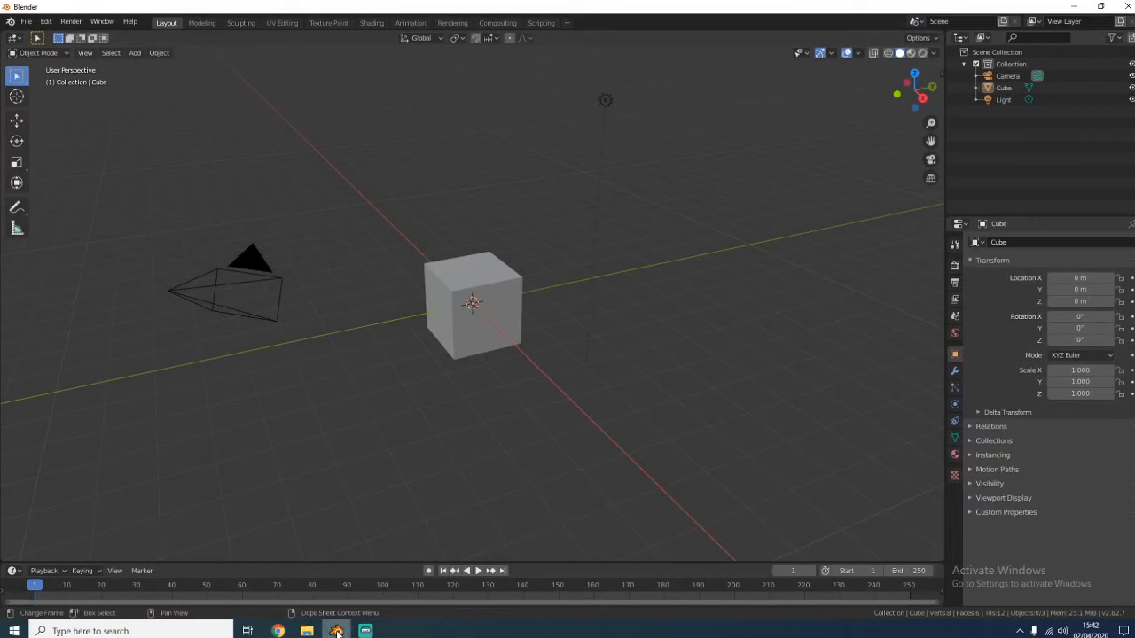
click(517, 331)
click(719, 351)
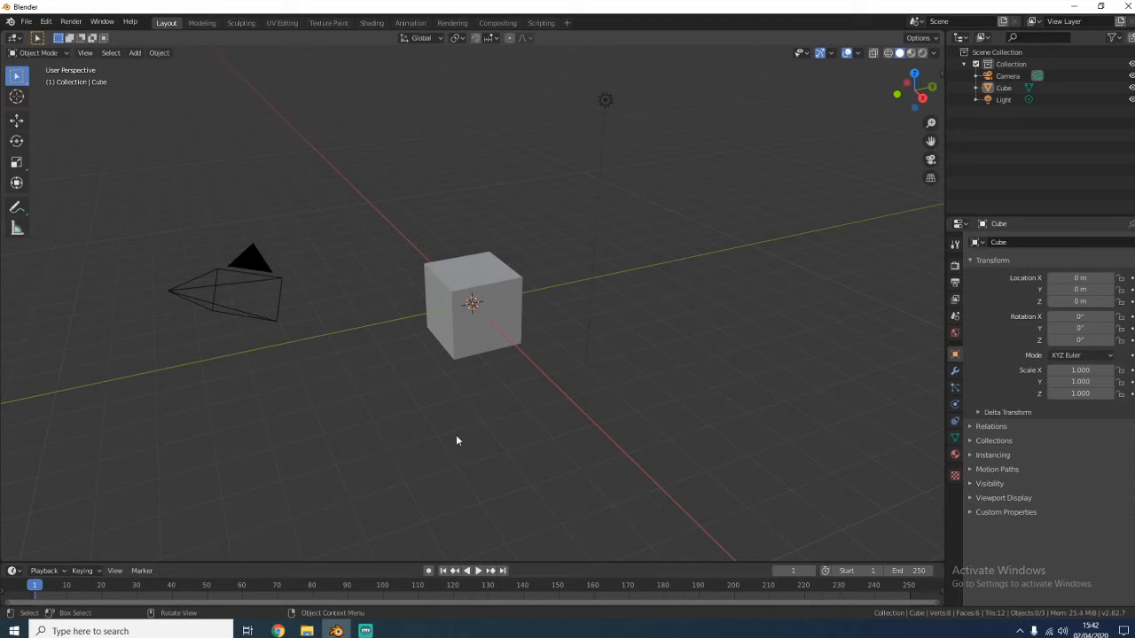
- Look at the cube's vertices in Edit Mode, return to Object Mode and deselect the cube
click(466, 349)
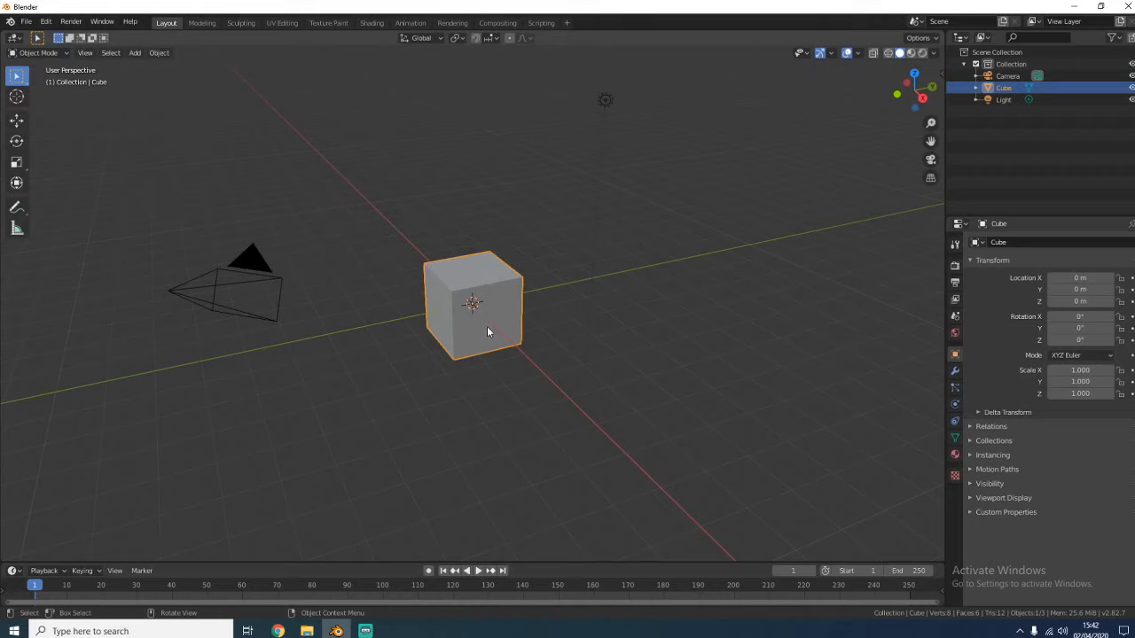
key(Tab)
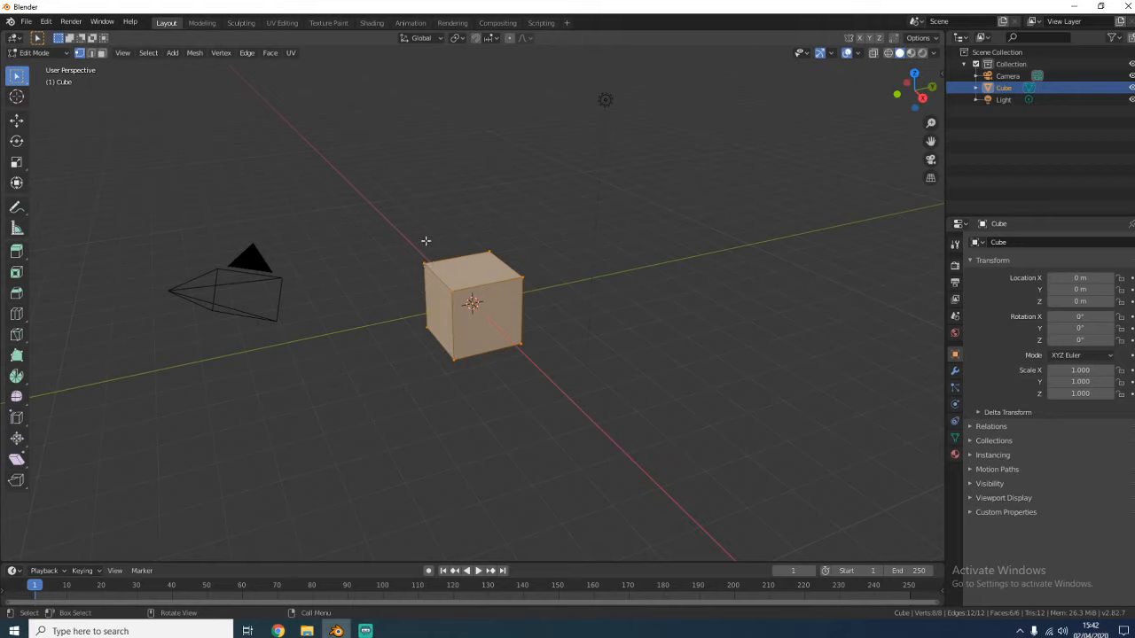
key(Tab)
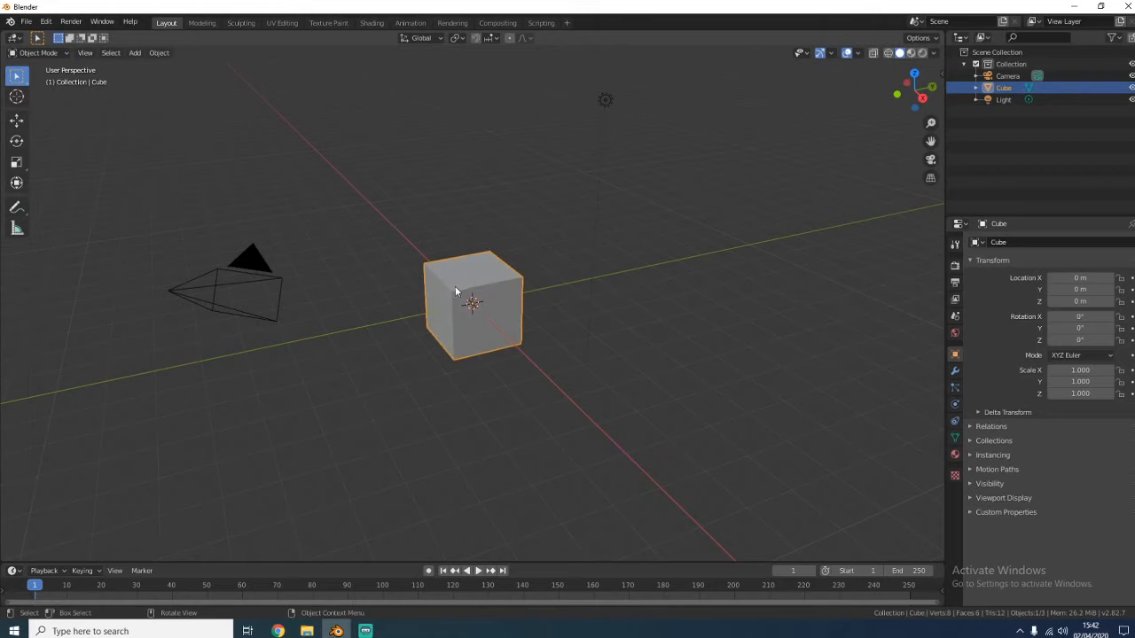
click(488, 378)
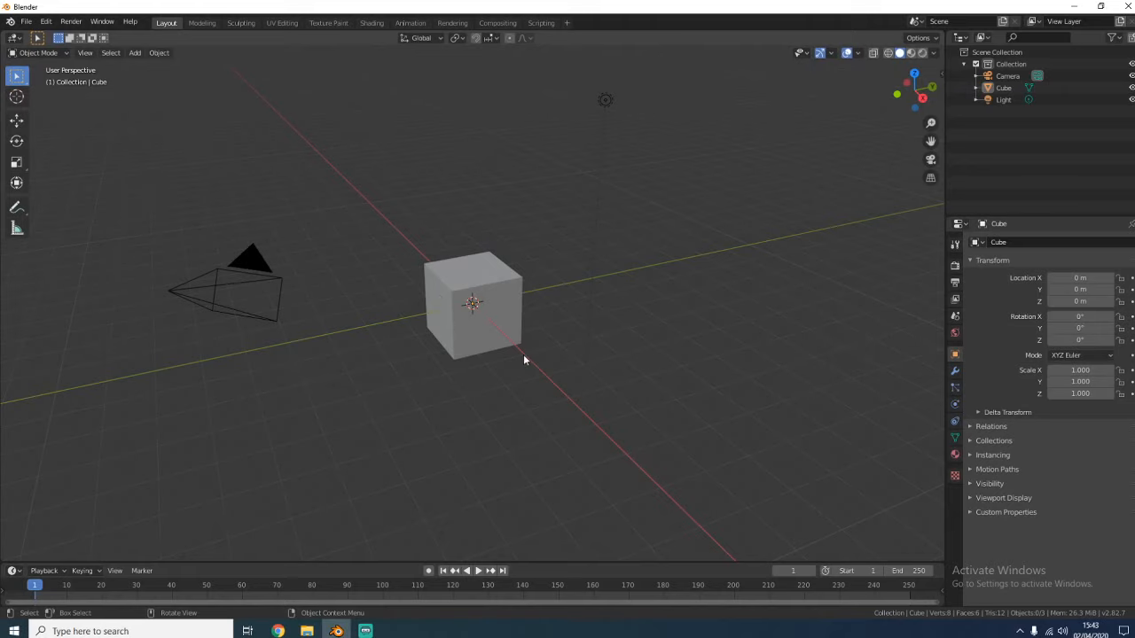
- Examine the cube's edges up close in Right Orthographic view and return to a perspective view of the cube
click(923, 97)
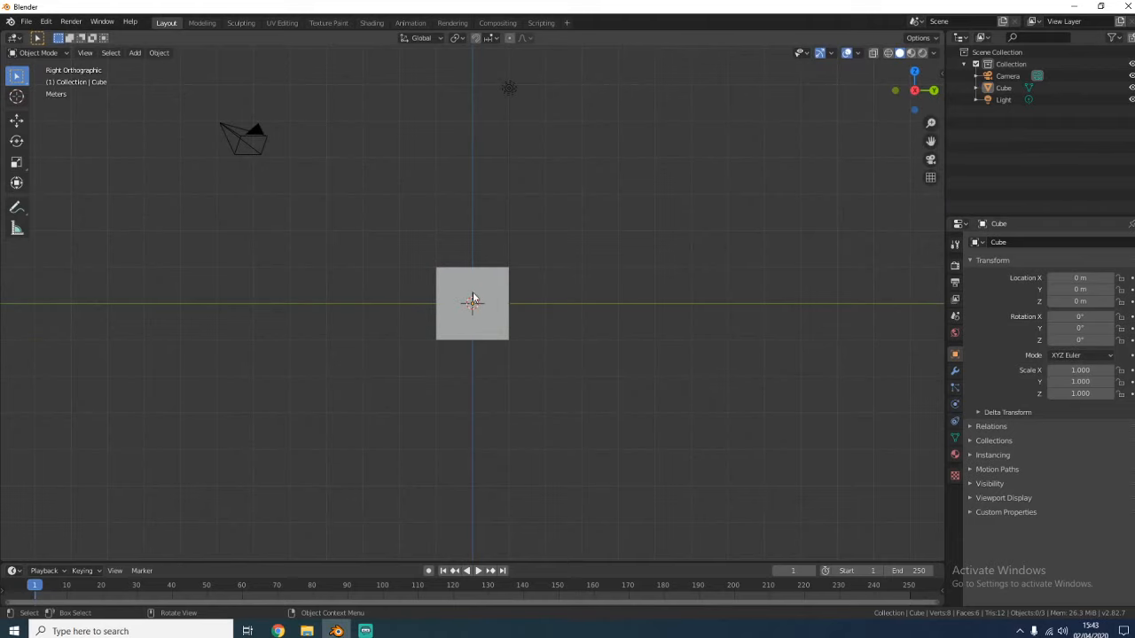
scroll(499, 287, up, 5)
scroll(499, 287, up, 2)
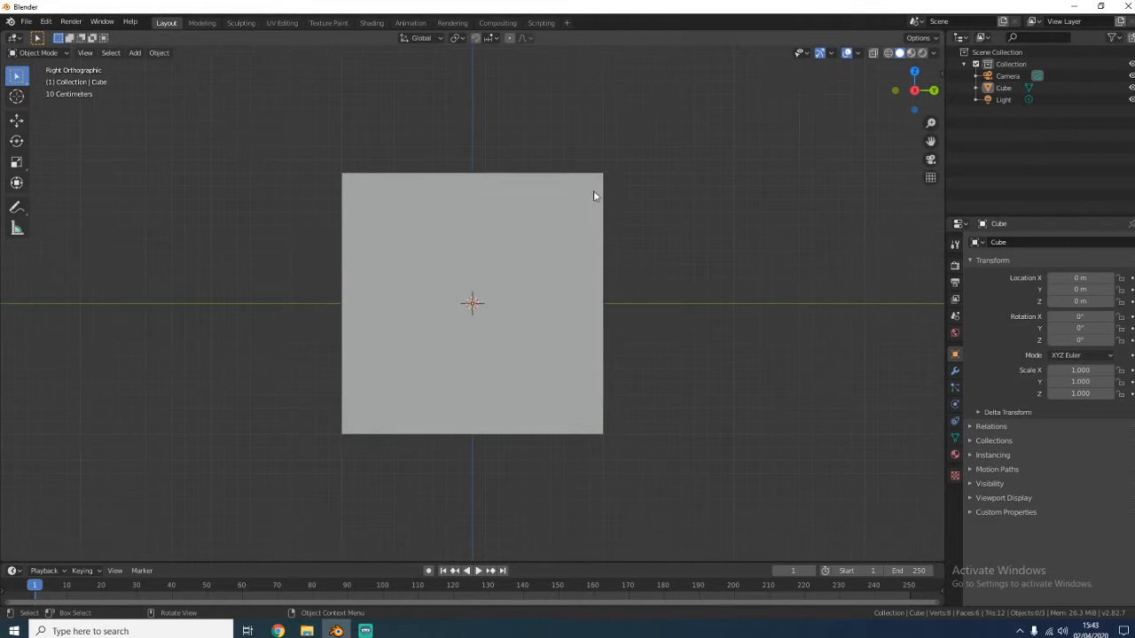
scroll(666, 240, up, 3)
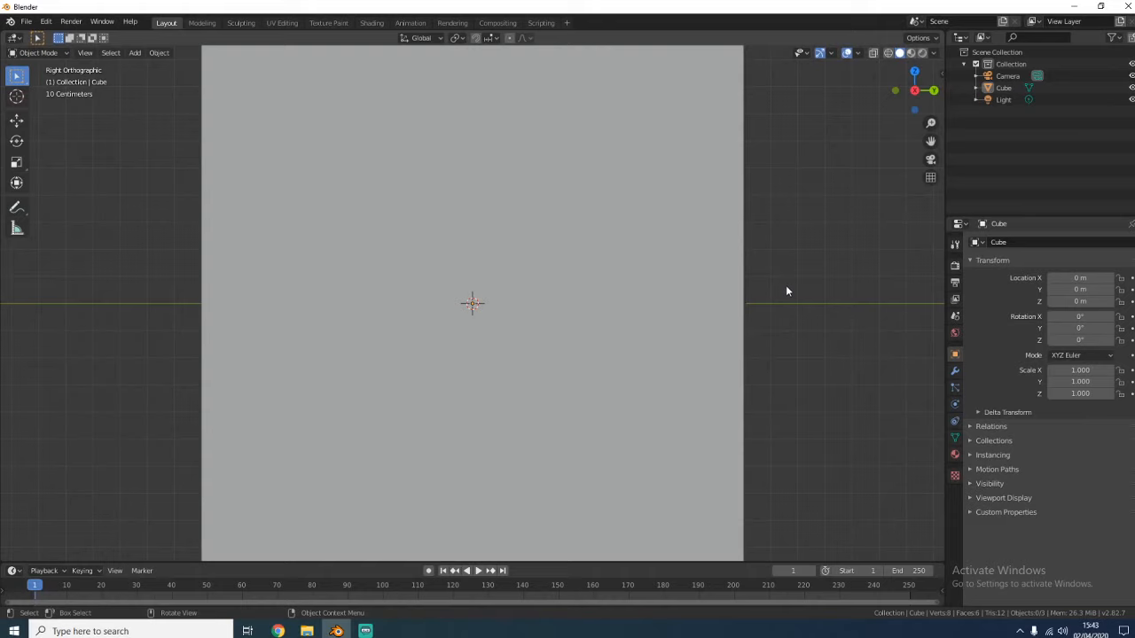
scroll(785, 286, down, 1)
drag(707, 273, 553, 258)
scroll(552, 264, up, 4)
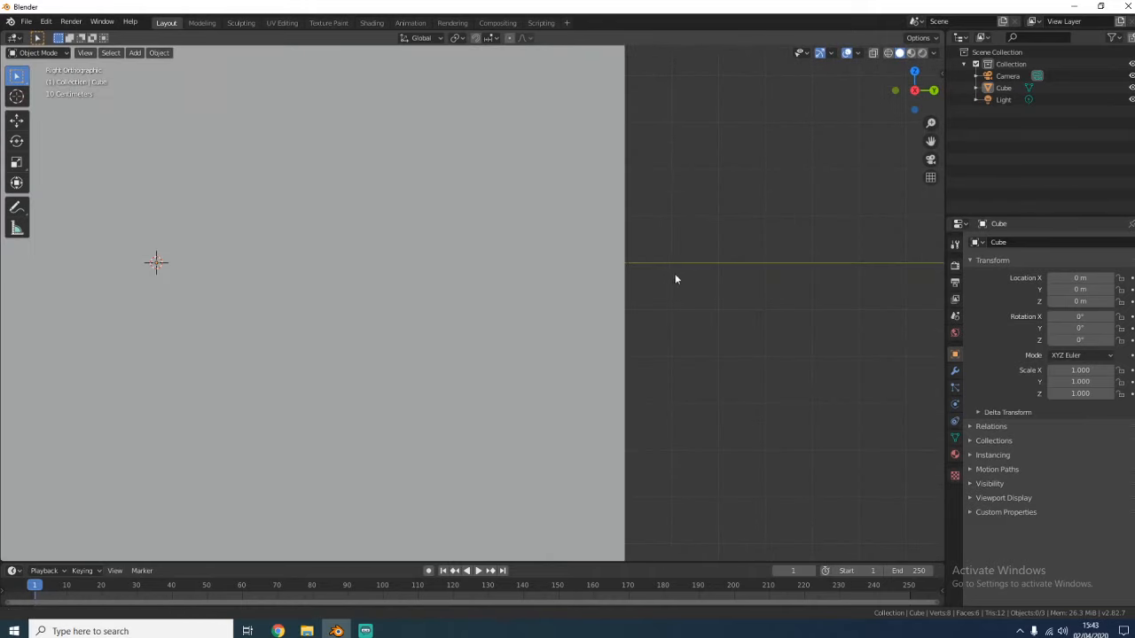
drag(675, 278, 625, 312)
scroll(488, 277, up, 3)
scroll(487, 277, down, 10)
drag(468, 295, 576, 316)
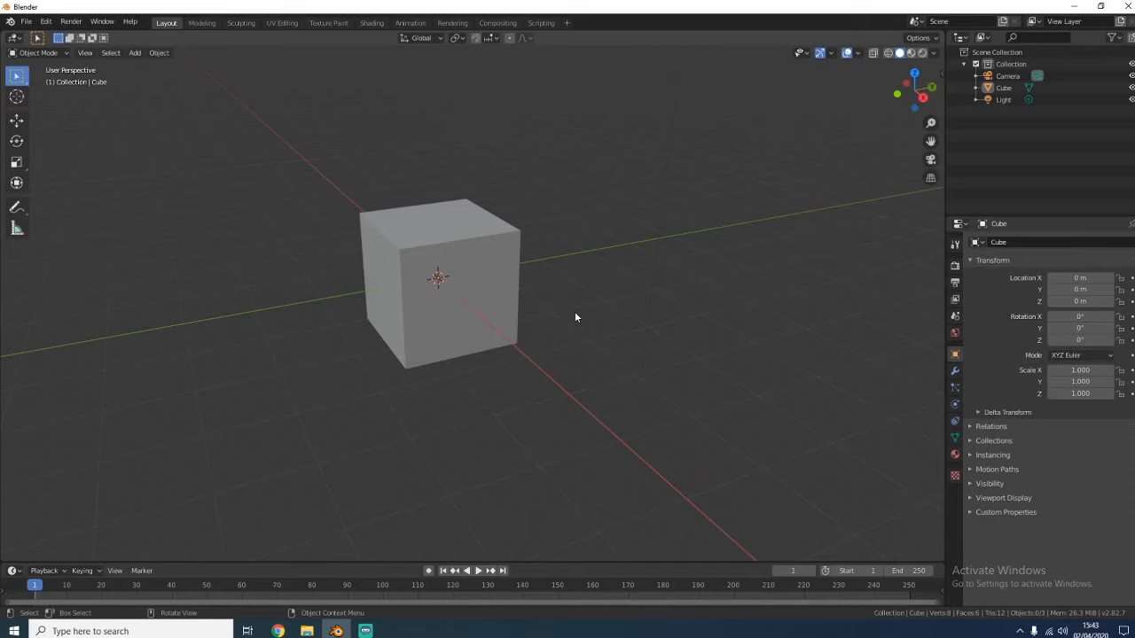
key(alt)
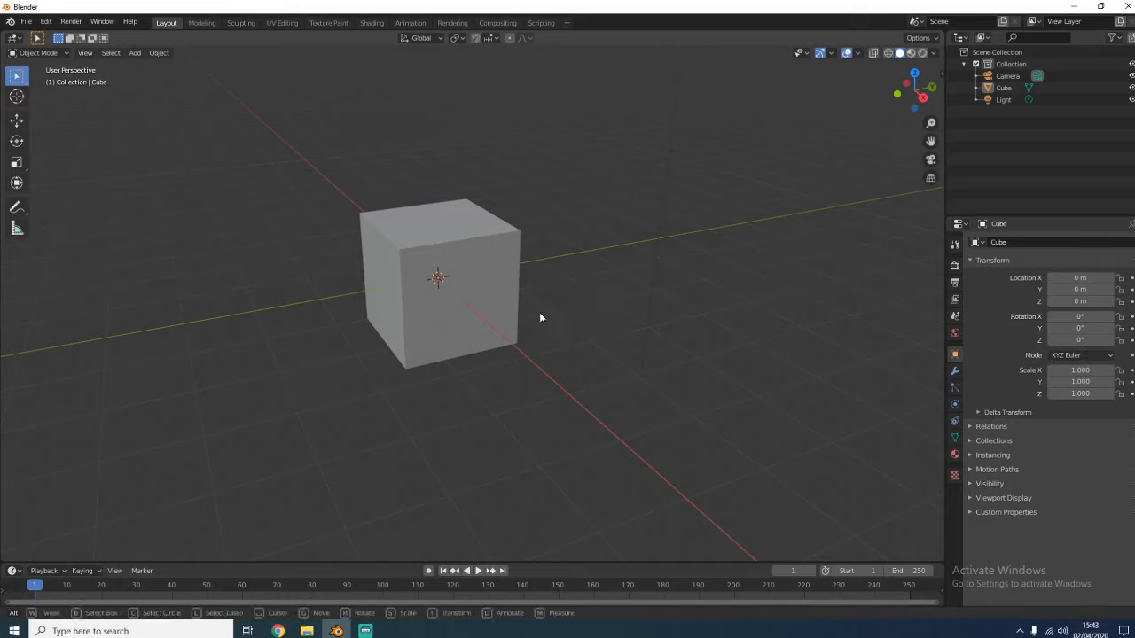
- Switch back to Gravit Designer and delete the beach photo and the snorkel mask from the page
click(275, 631)
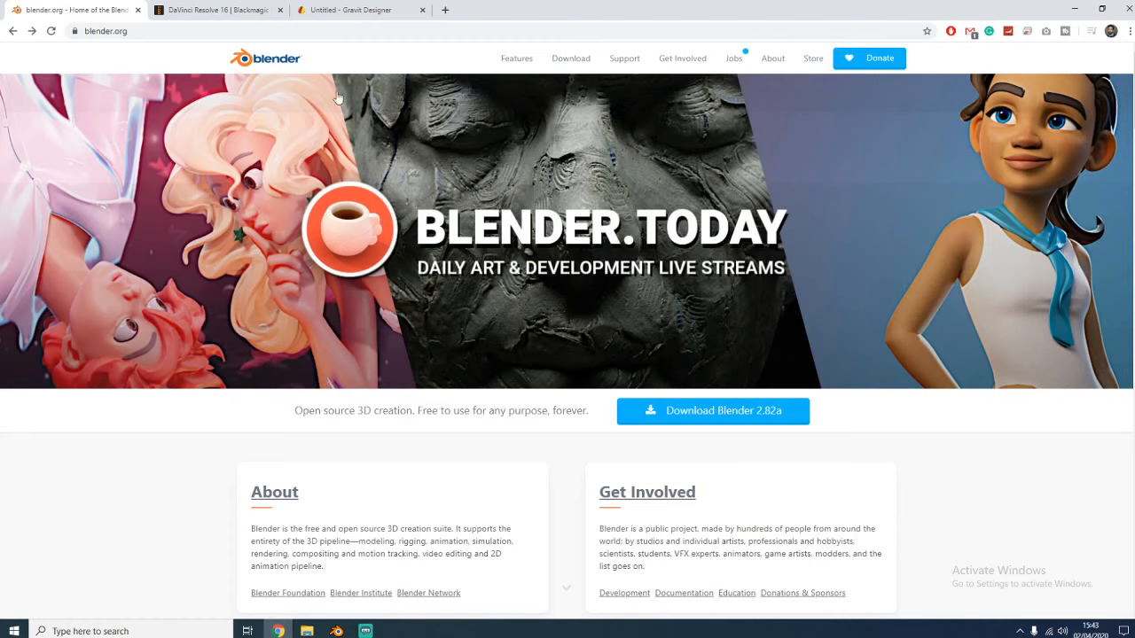
click(344, 12)
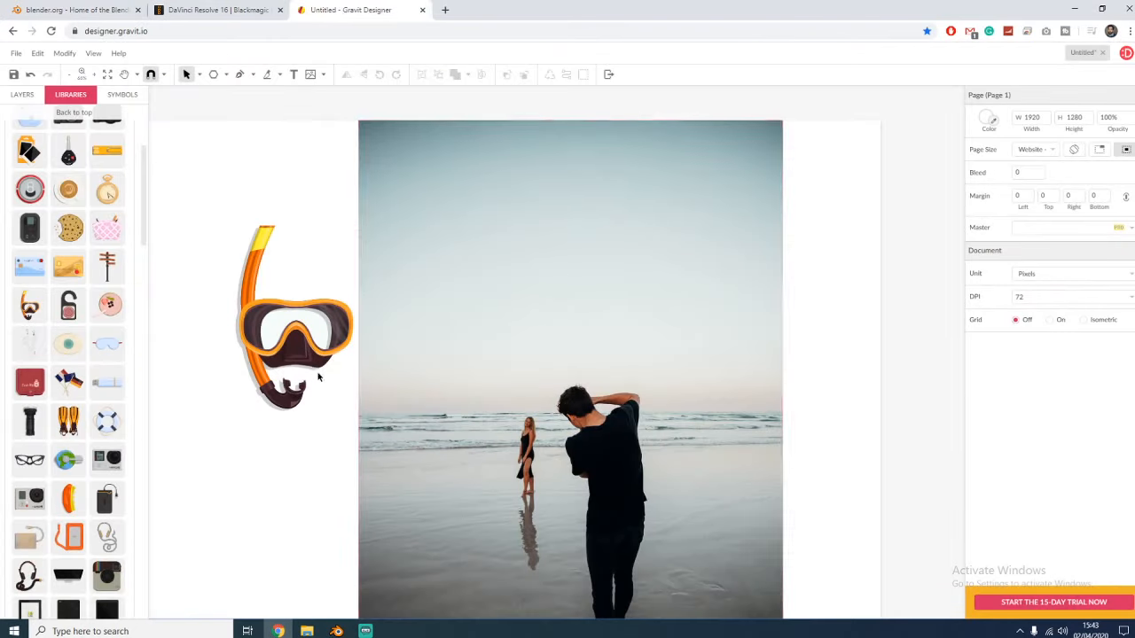
scroll(493, 358, down, 3)
scroll(488, 359, up, 3)
click(472, 356)
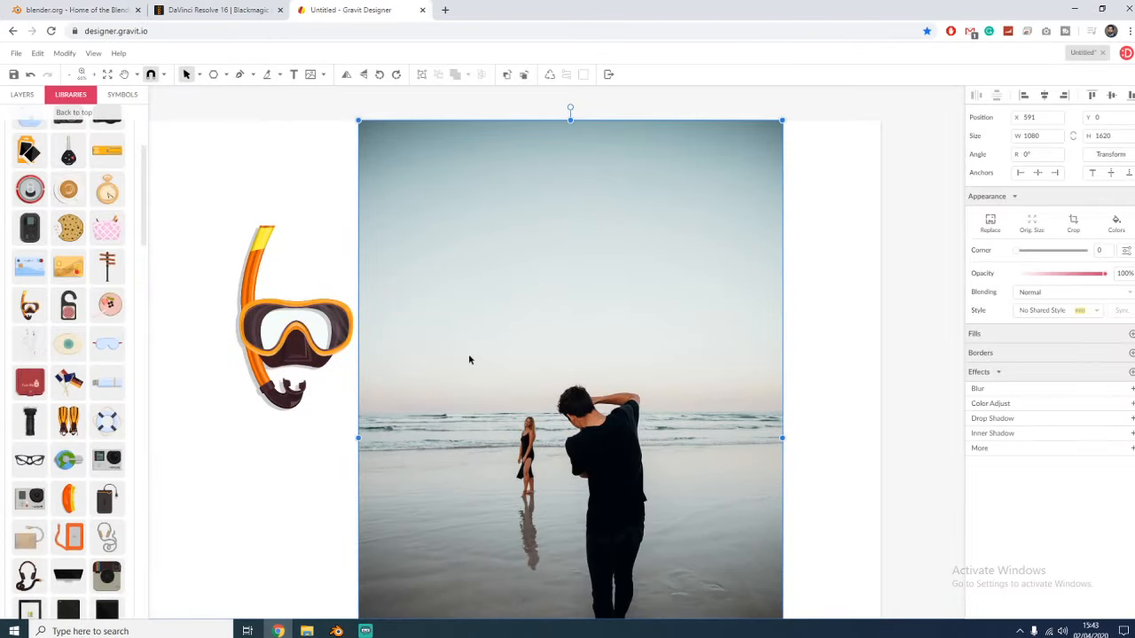
key(Delete)
click(309, 340)
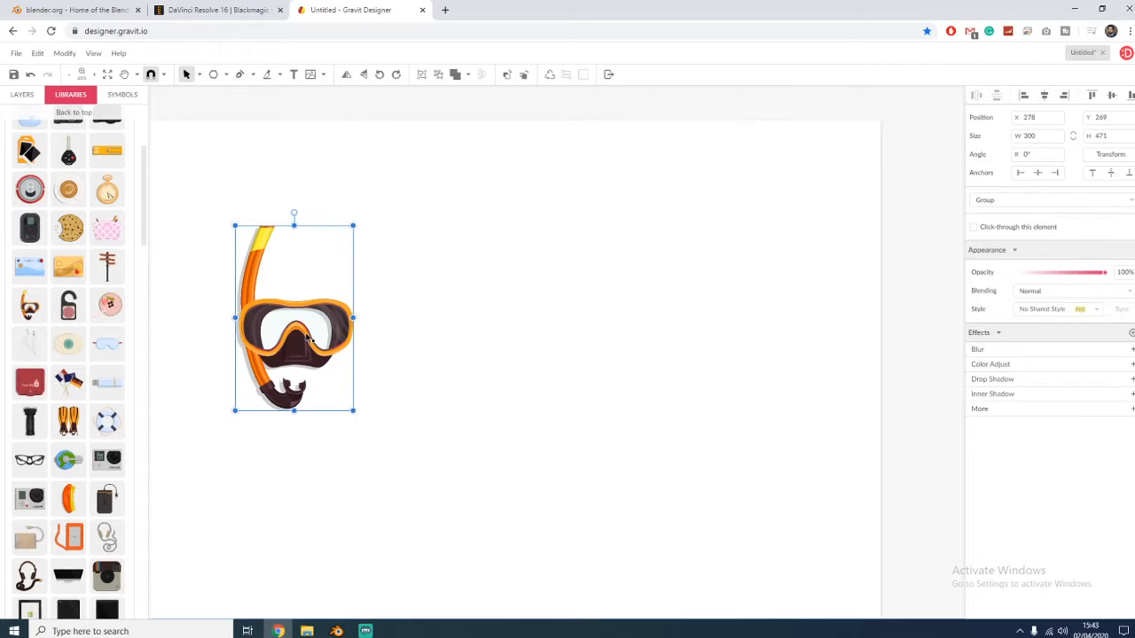
key(Delete)
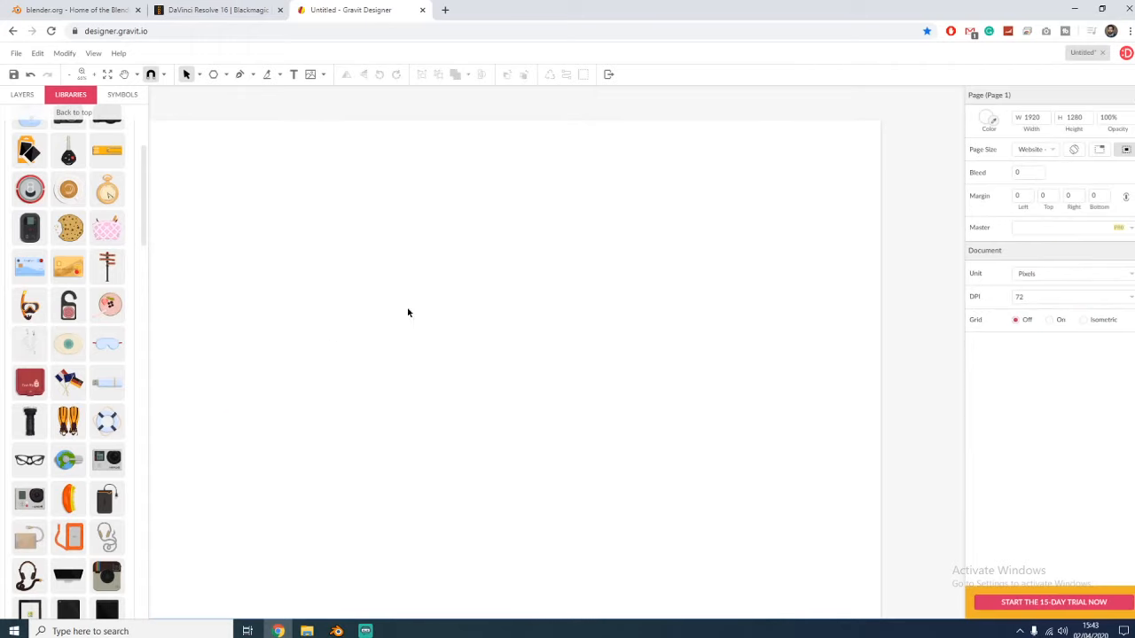
- Look through the Crime and Culture categories of the Icons library and return to the library overview
drag(144, 210, 144, 120)
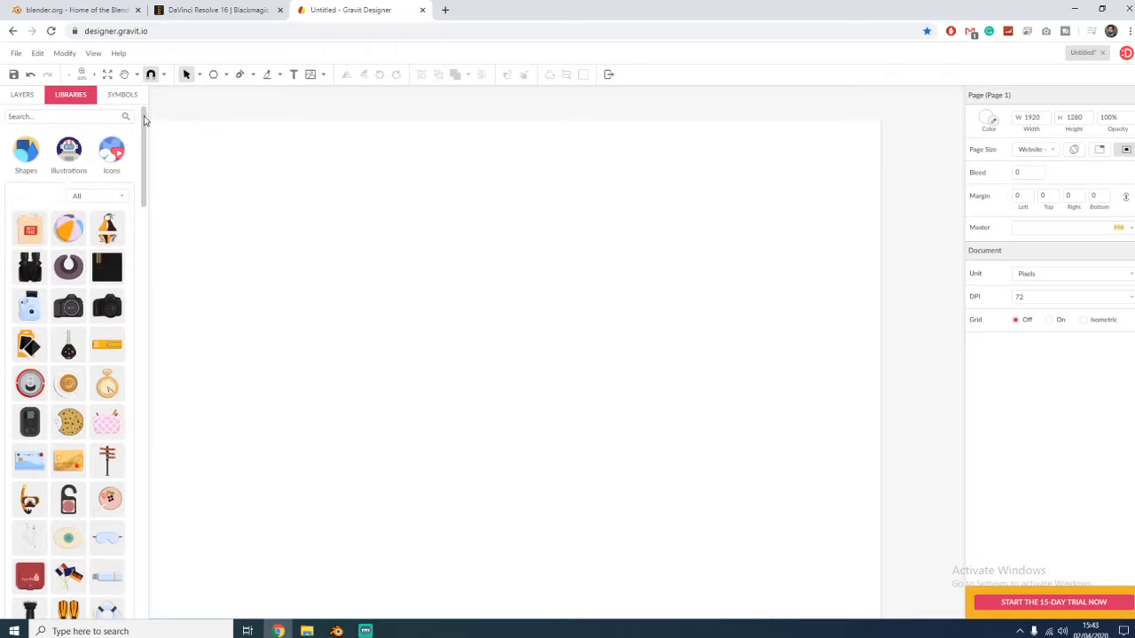
click(116, 155)
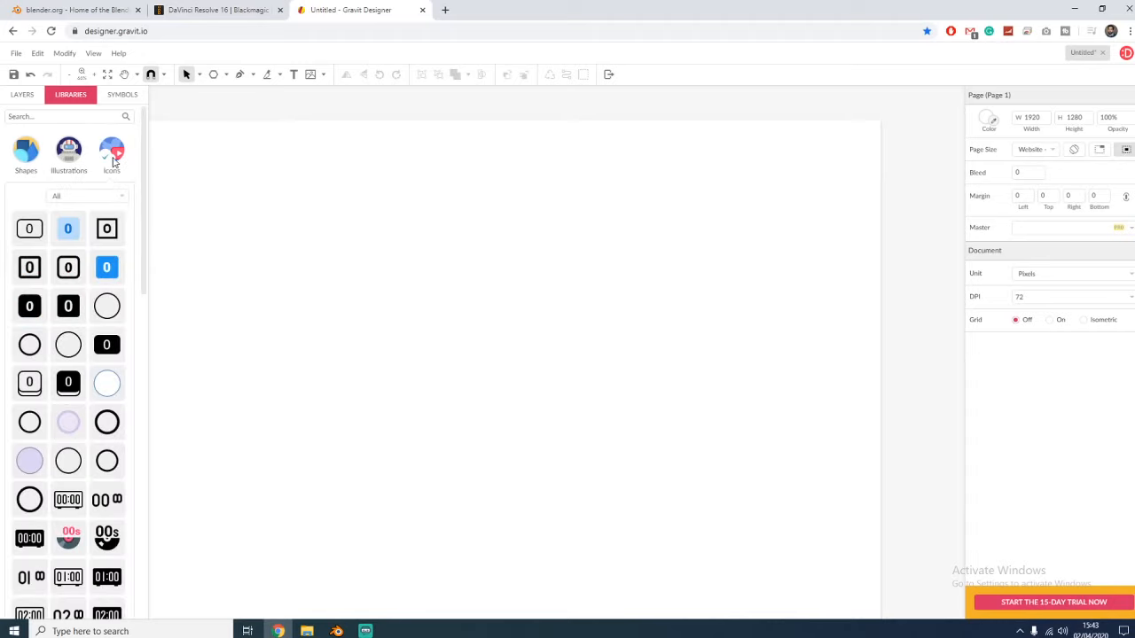
mouse_move(144, 193)
mouse_down()
mouse_move(140, 476)
mouse_move(140, 195)
mouse_up()
click(107, 198)
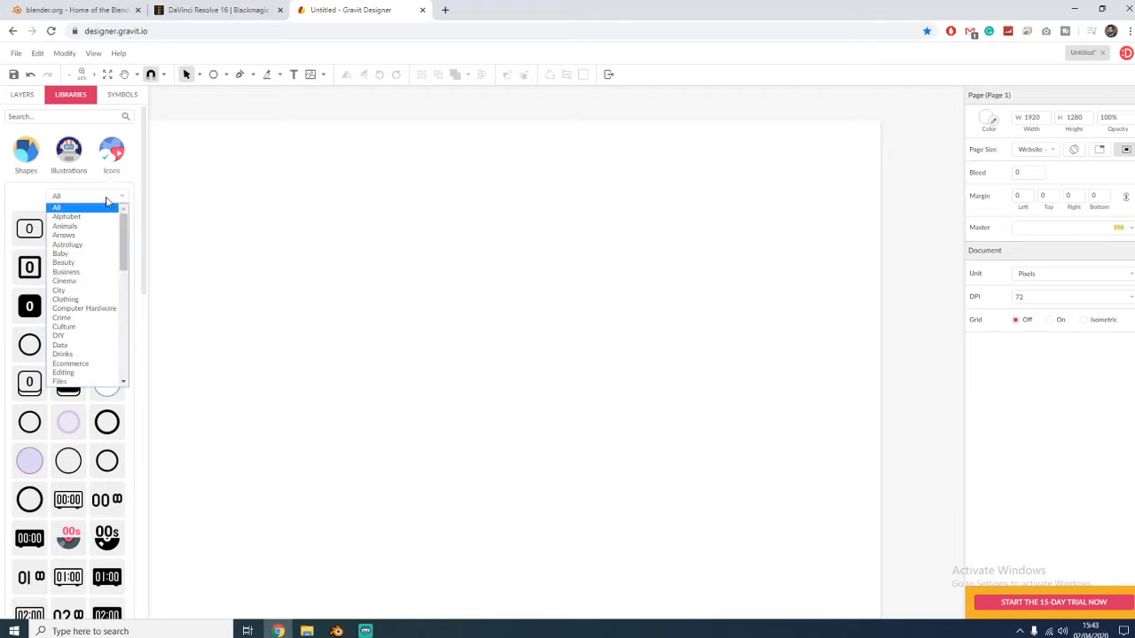
click(102, 315)
click(104, 197)
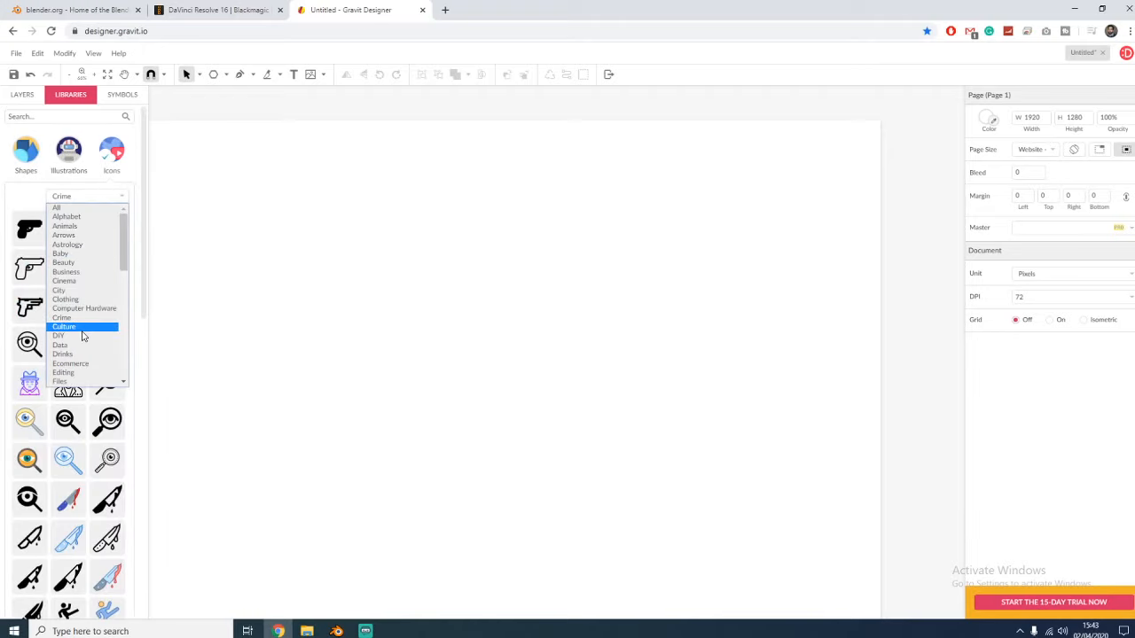
click(83, 328)
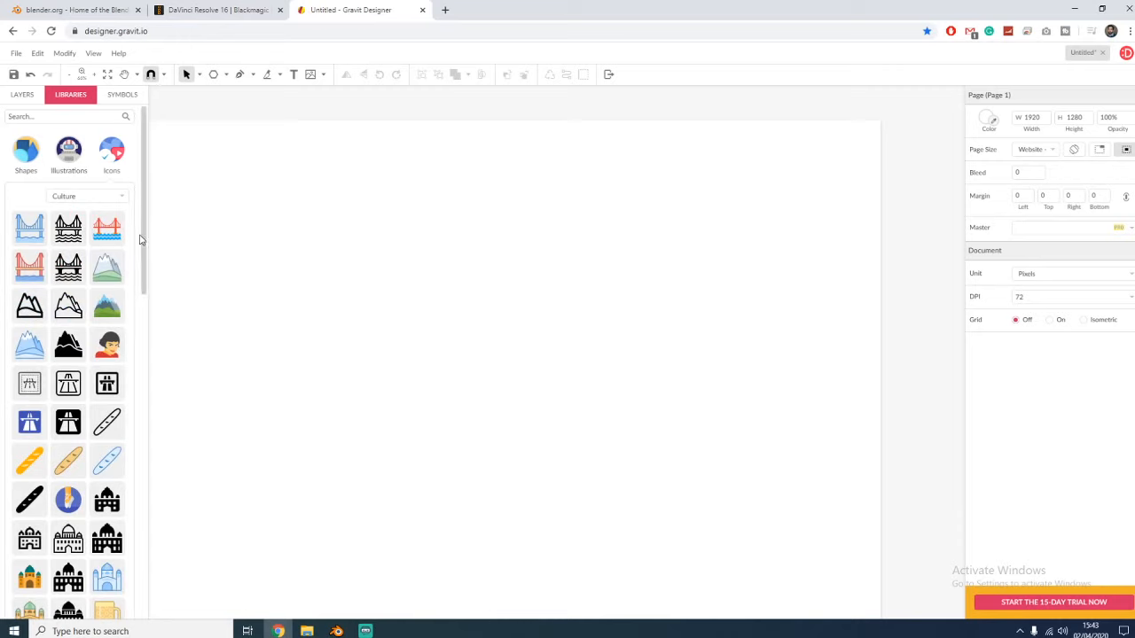
drag(139, 240, 132, 455)
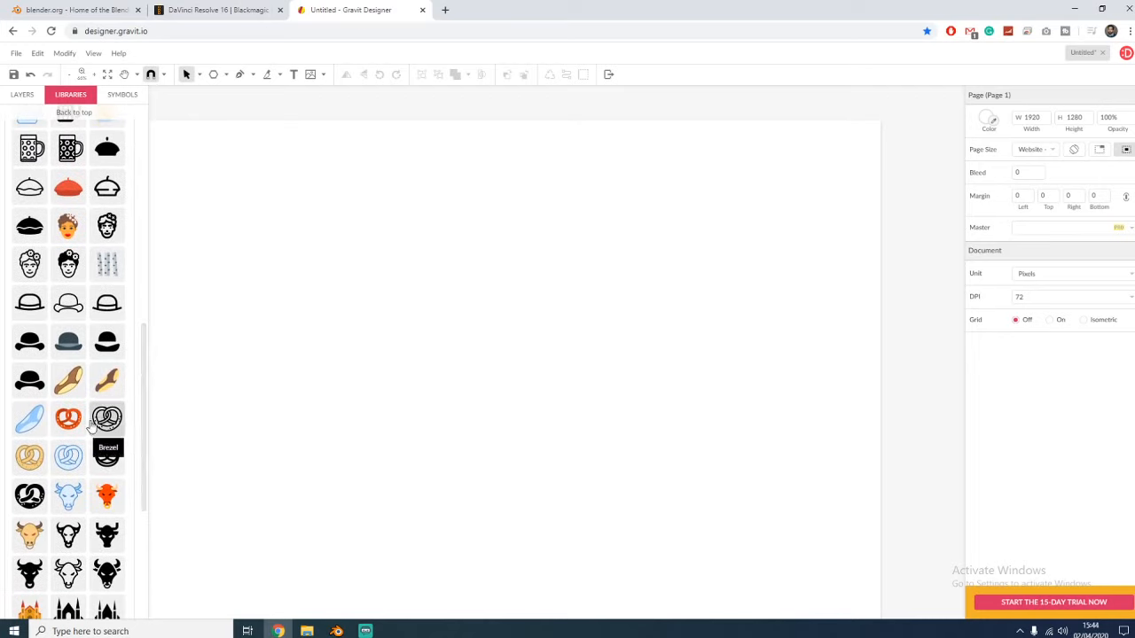
scroll(106, 372, up, 8)
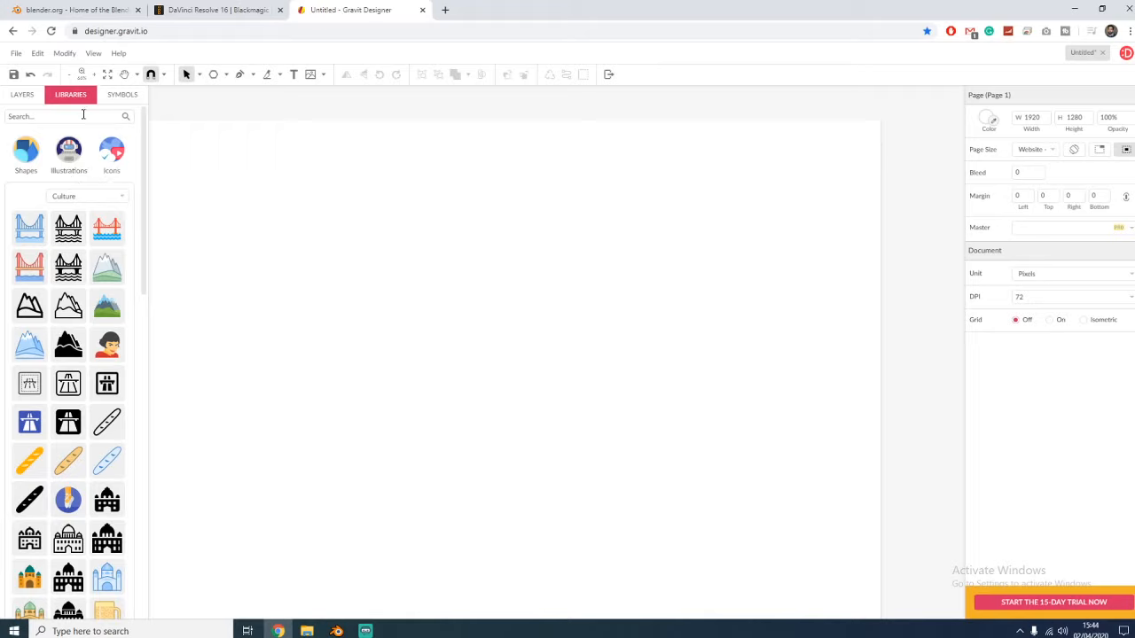
click(118, 152)
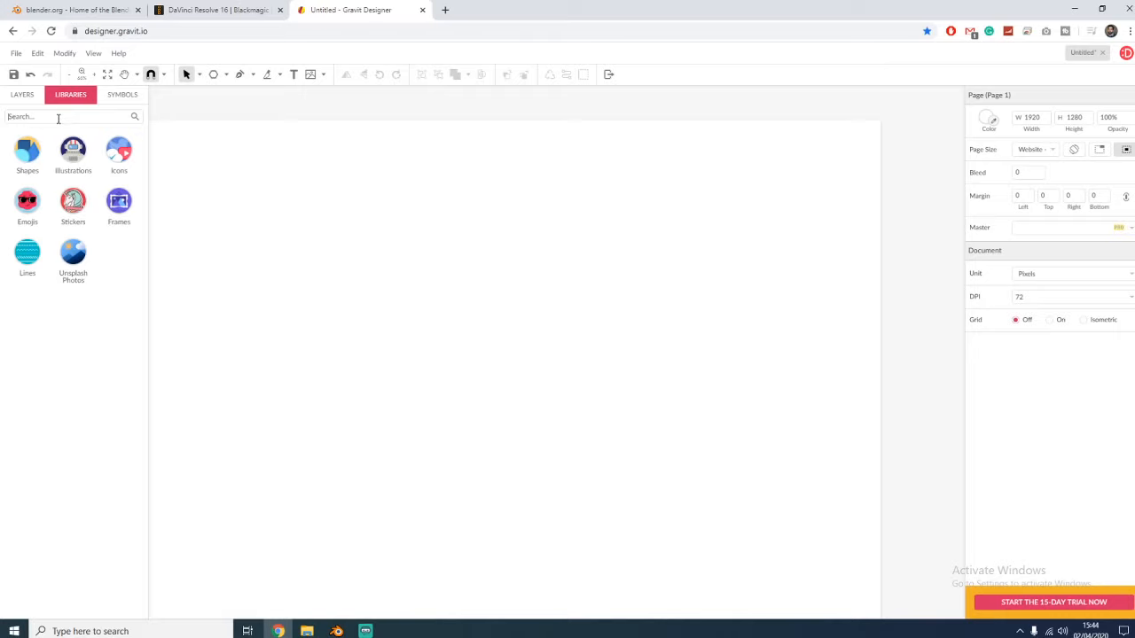
- Search the libraries for "car", look through the results and clear the search
text(car)
key(Return)
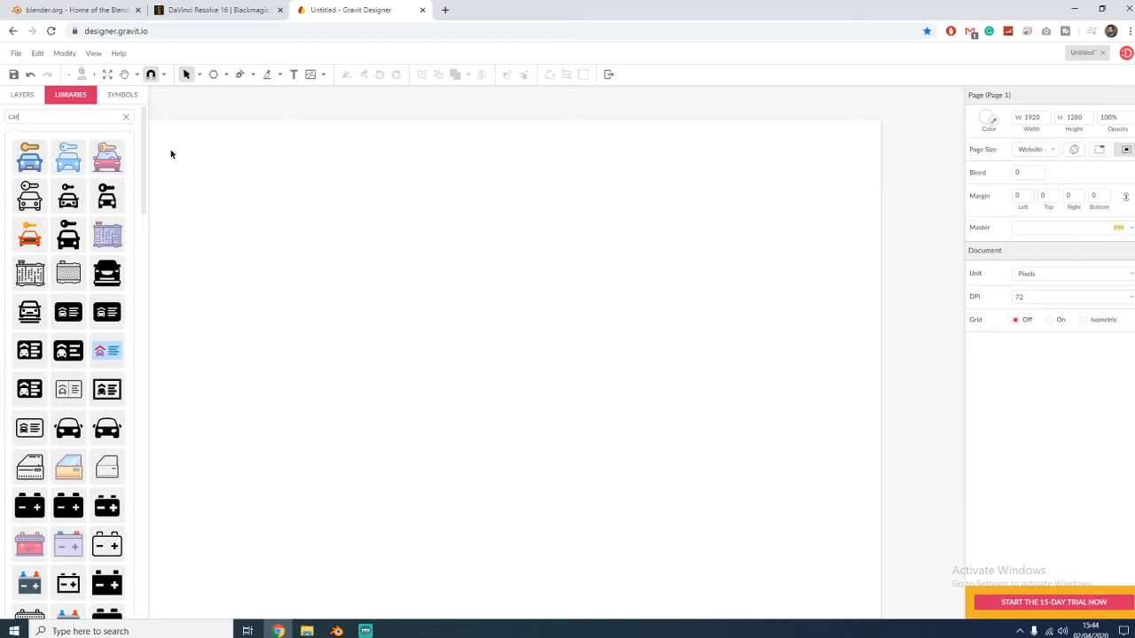
drag(144, 189, 133, 136)
click(128, 118)
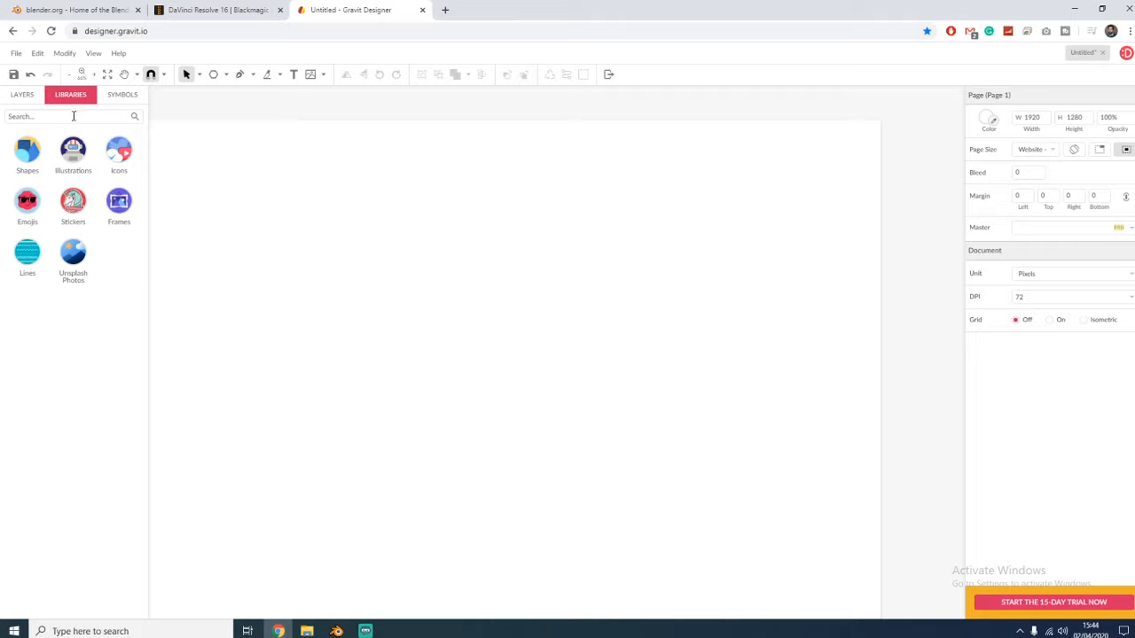
- Search the libraries for "cloud" and look through the cloud graphics
text(cle)
key(Return)
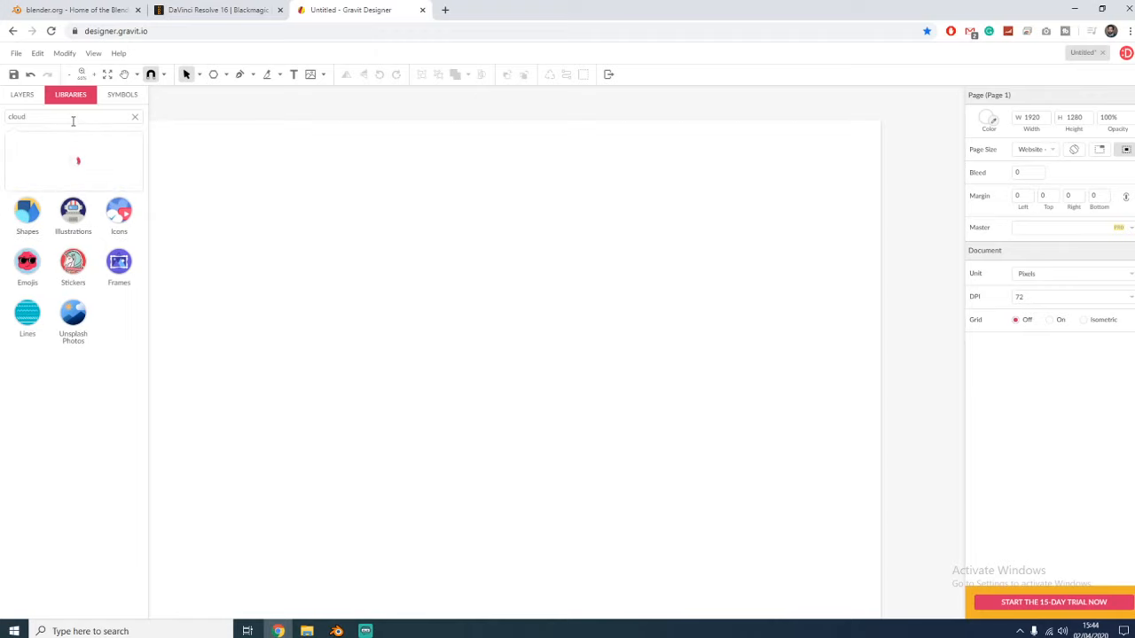
drag(144, 200, 141, 329)
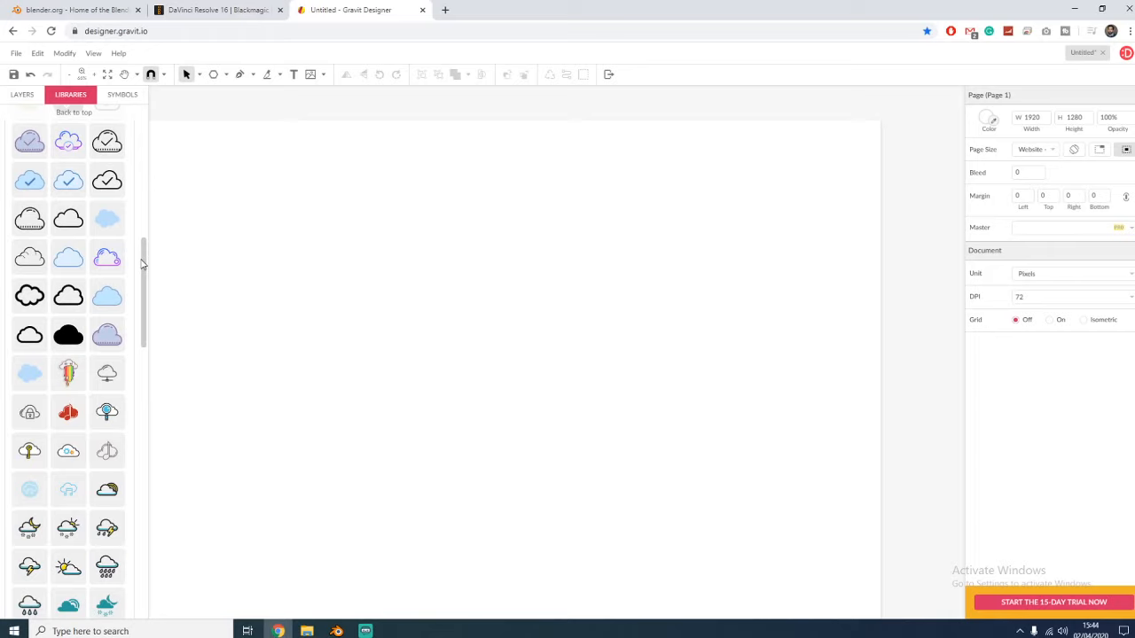
scroll(145, 300, up, 1)
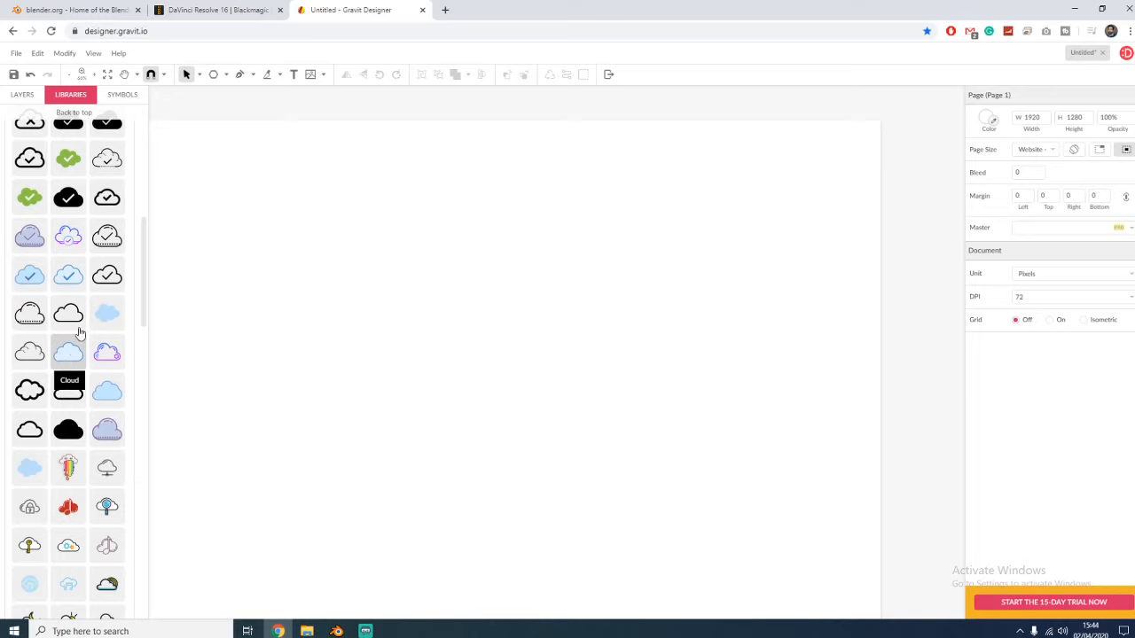
- Place the solid black cloud icon from the library search results near the middle of the page
mouse_move(144, 310)
mouse_down()
mouse_move(148, 285)
mouse_move(148, 323)
mouse_up()
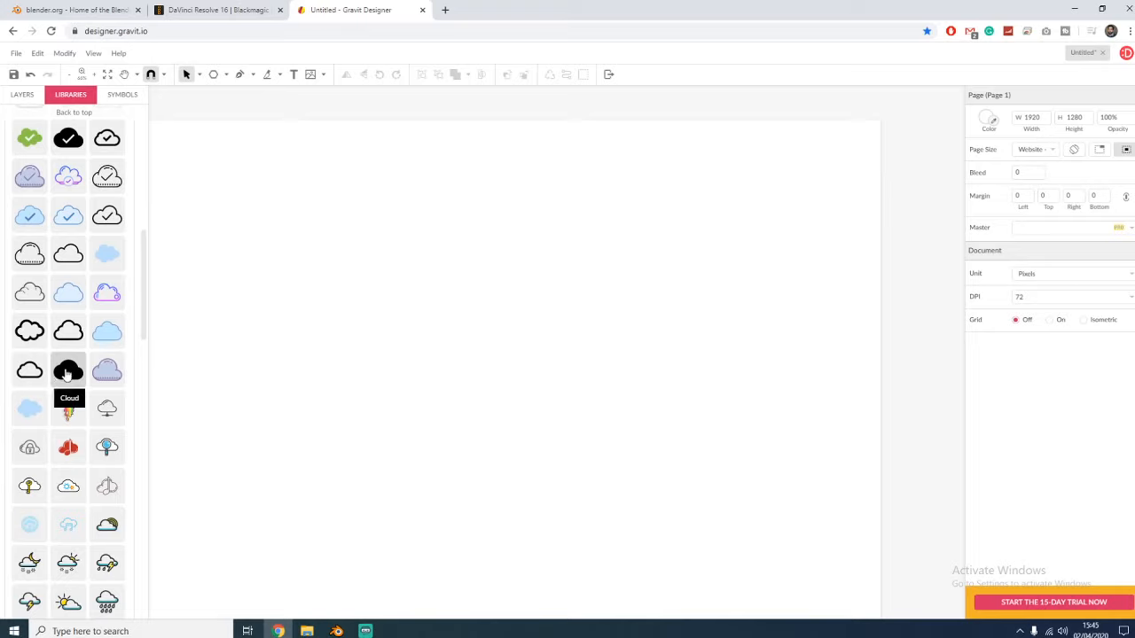
drag(67, 375, 514, 340)
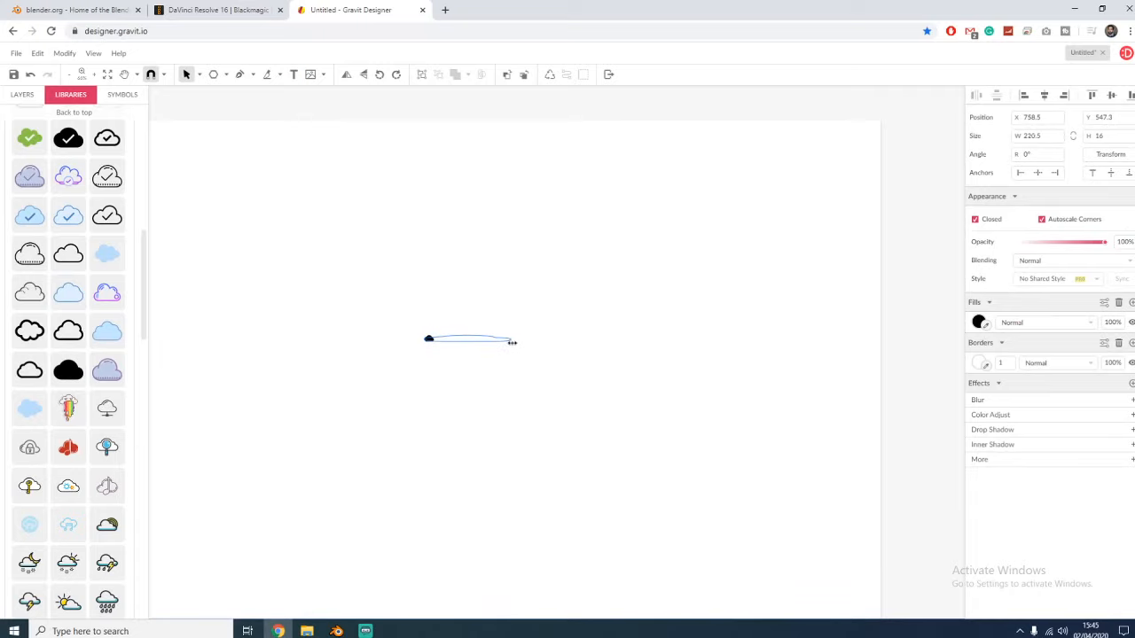
- Try stretching the tiny cloud and enlarging it proportionally to about 409 × 272 px, undoing each resize
key(ctrl+z)
drag(431, 338, 546, 353)
key(ctrl+z)
drag(429, 337, 585, 348)
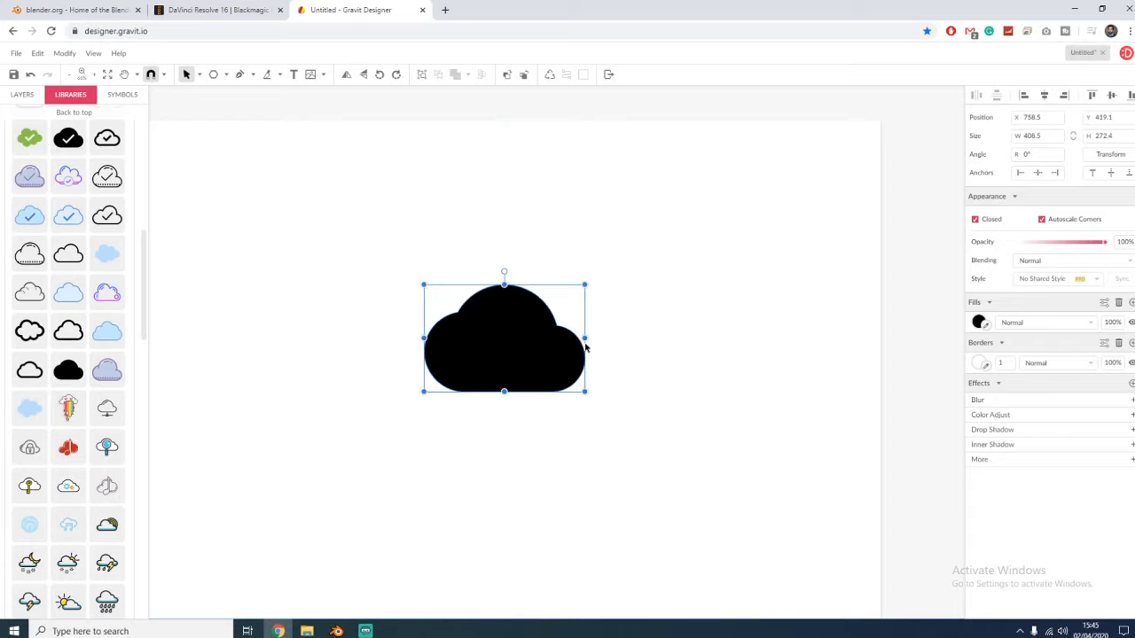
key(ctrl+z)
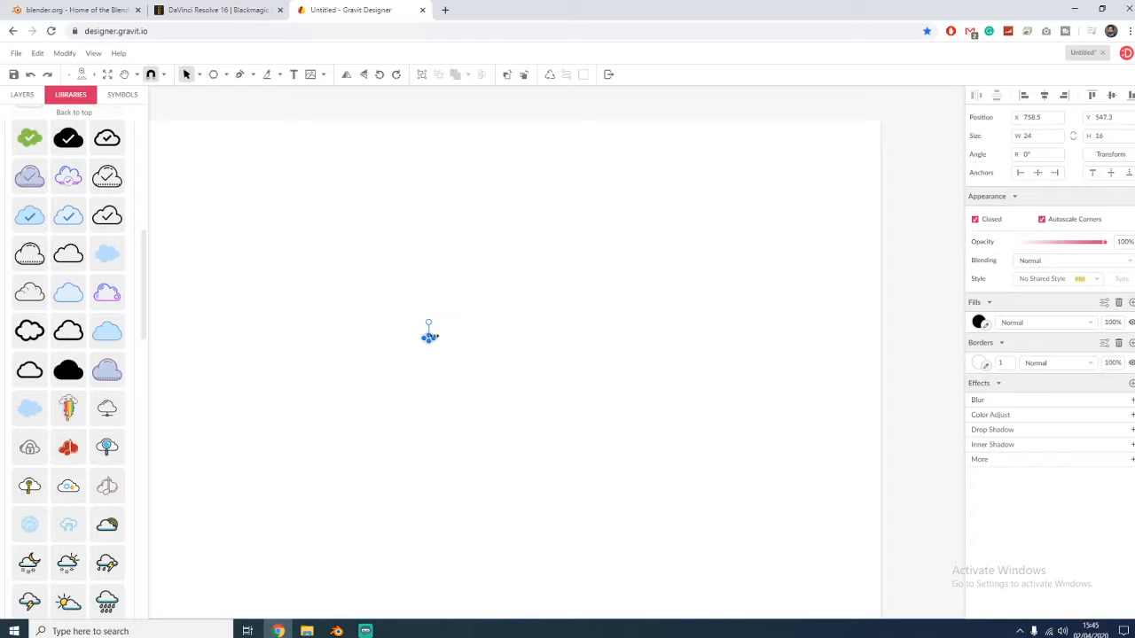
click(436, 357)
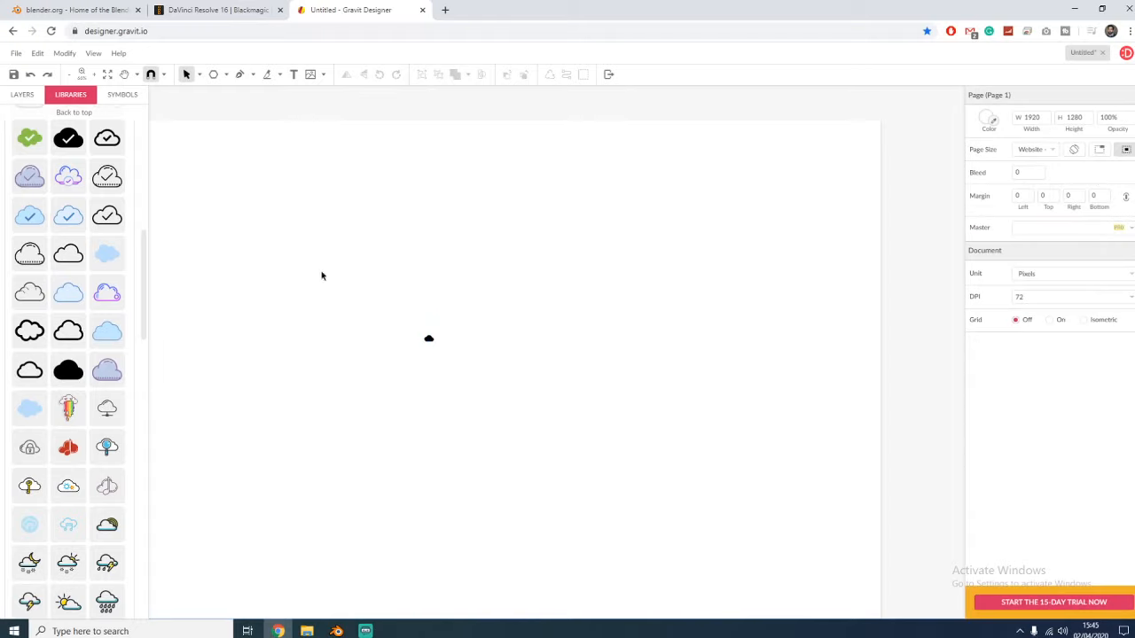
- Enlarge the cloud in proportion and set its width to 200 px
click(87, 76)
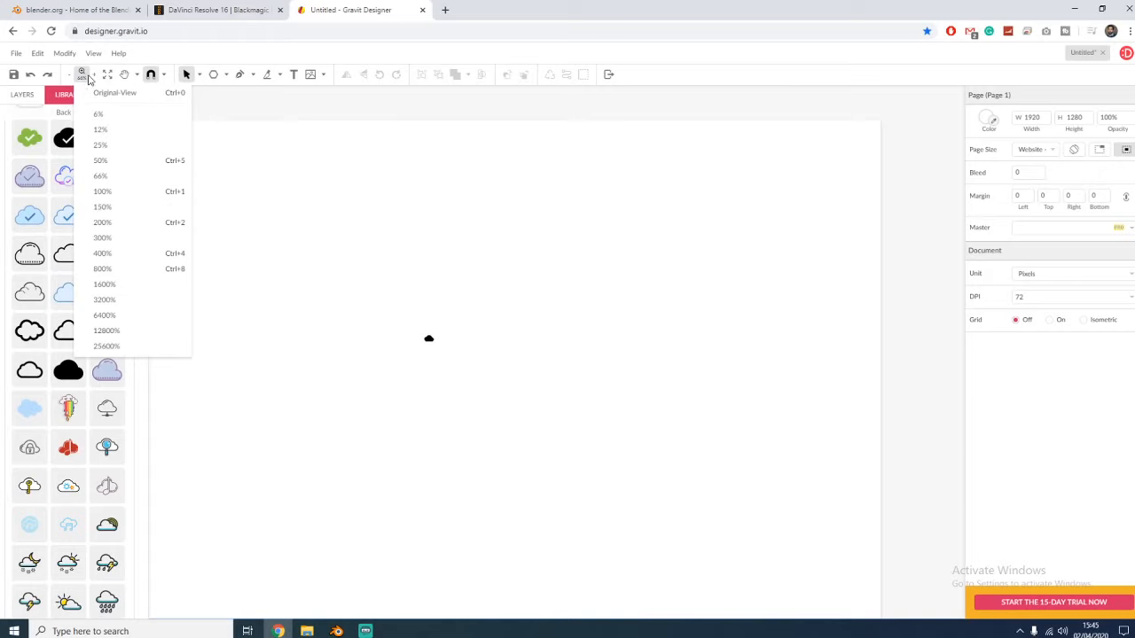
click(142, 192)
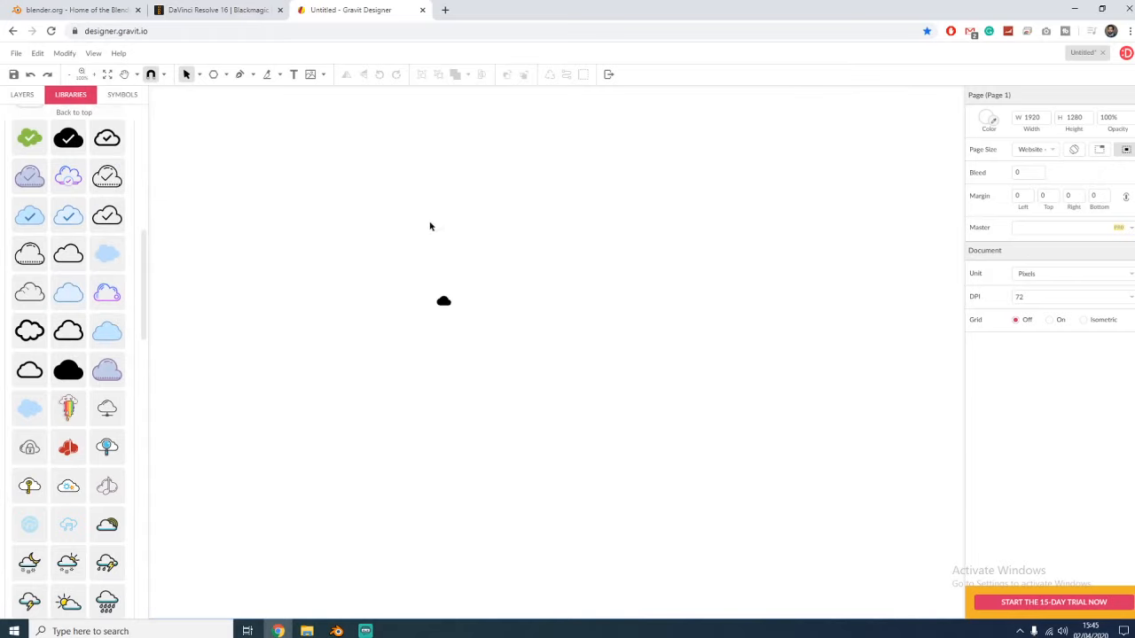
click(443, 303)
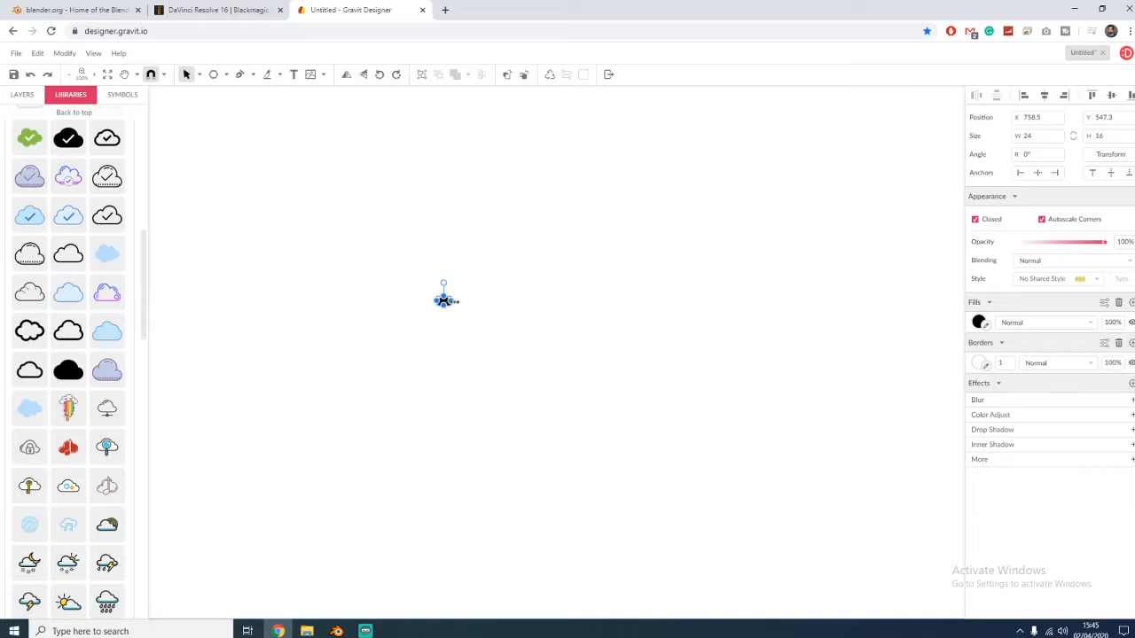
drag(454, 302, 652, 308)
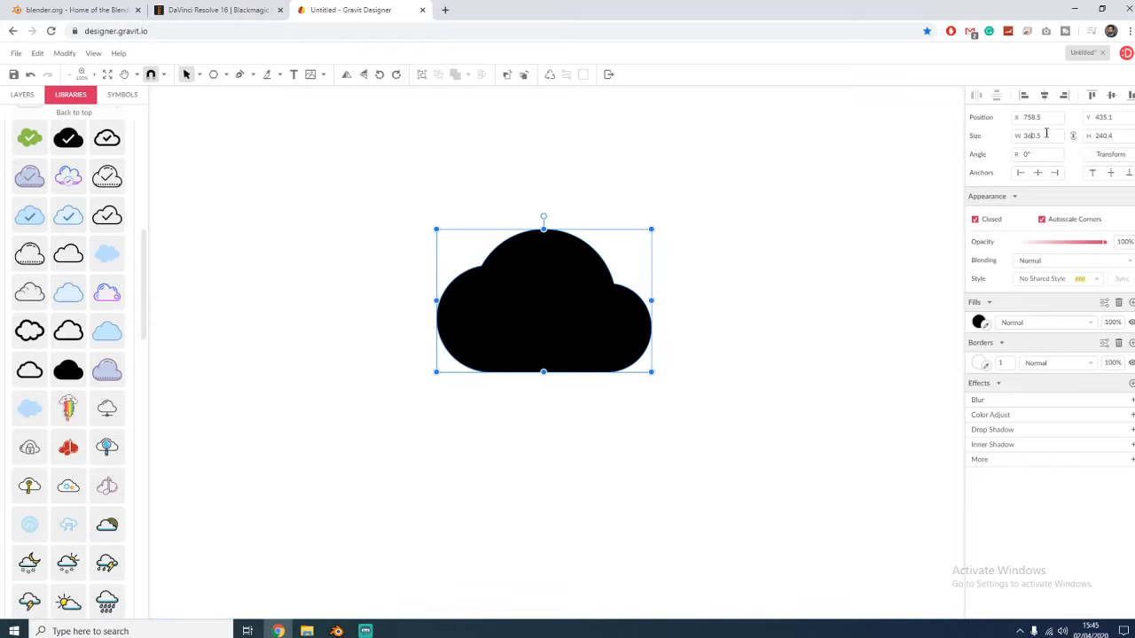
drag(1046, 135, 1003, 137)
text(200)
key(Return)
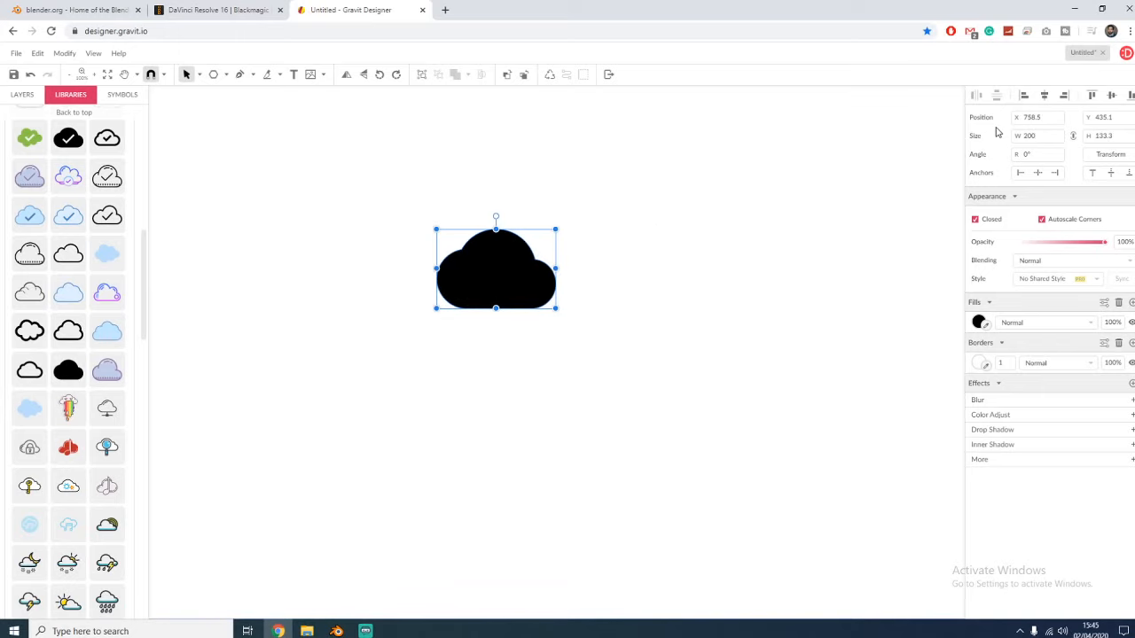
- Duplicate the cloud to its left at about X 433, Y 427, and delete the copy
click(601, 226)
click(494, 287)
drag(481, 293, 344, 289)
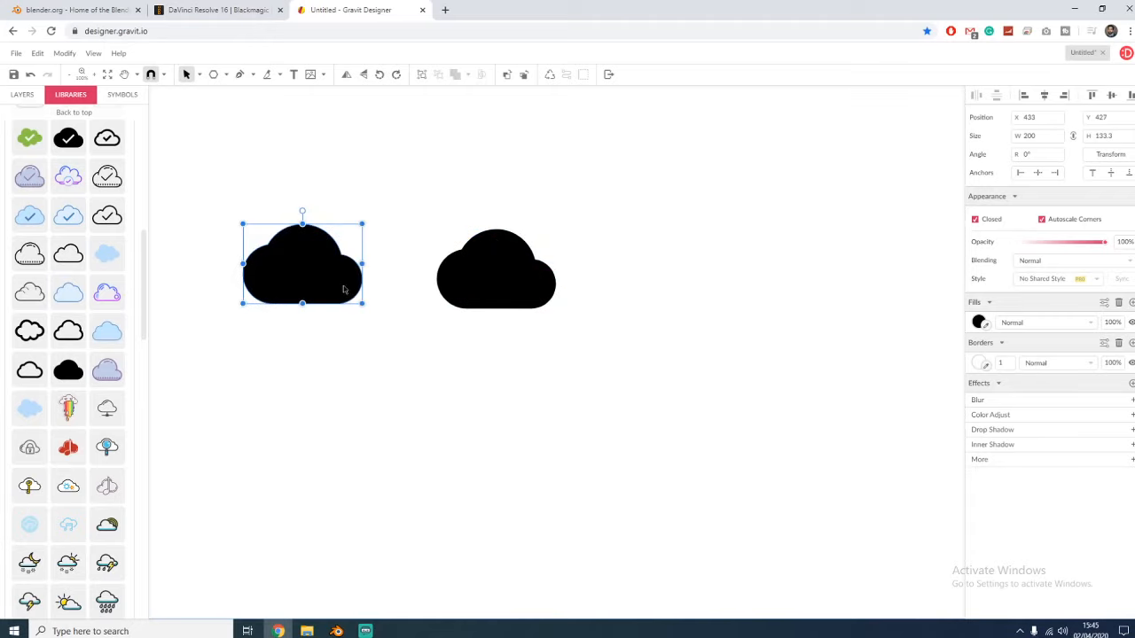
key(Delete)
- Duplicate the cloud to its lower left at about X 472, Y 469, and try another copy on the right, removing that one
click(515, 286)
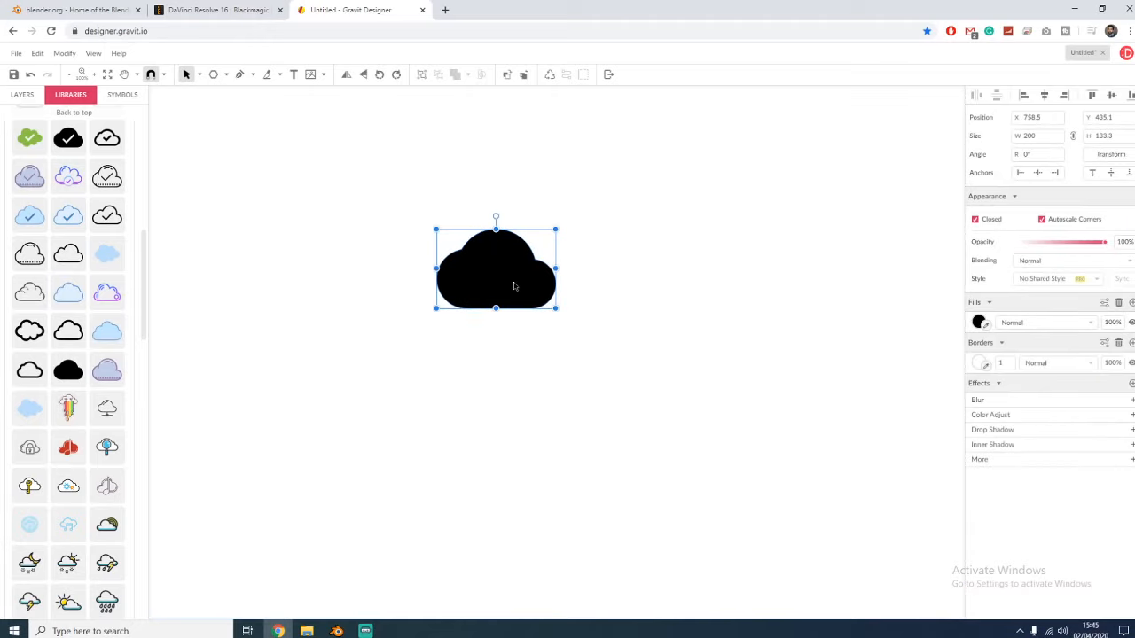
drag(513, 285, 343, 306)
click(496, 293)
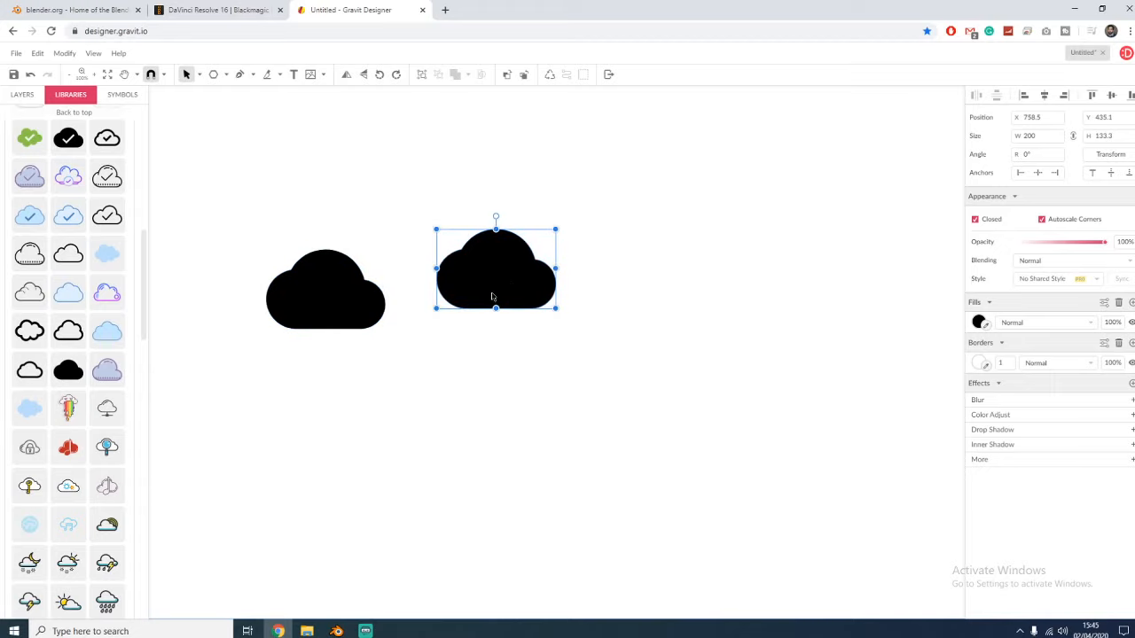
drag(491, 296, 655, 303)
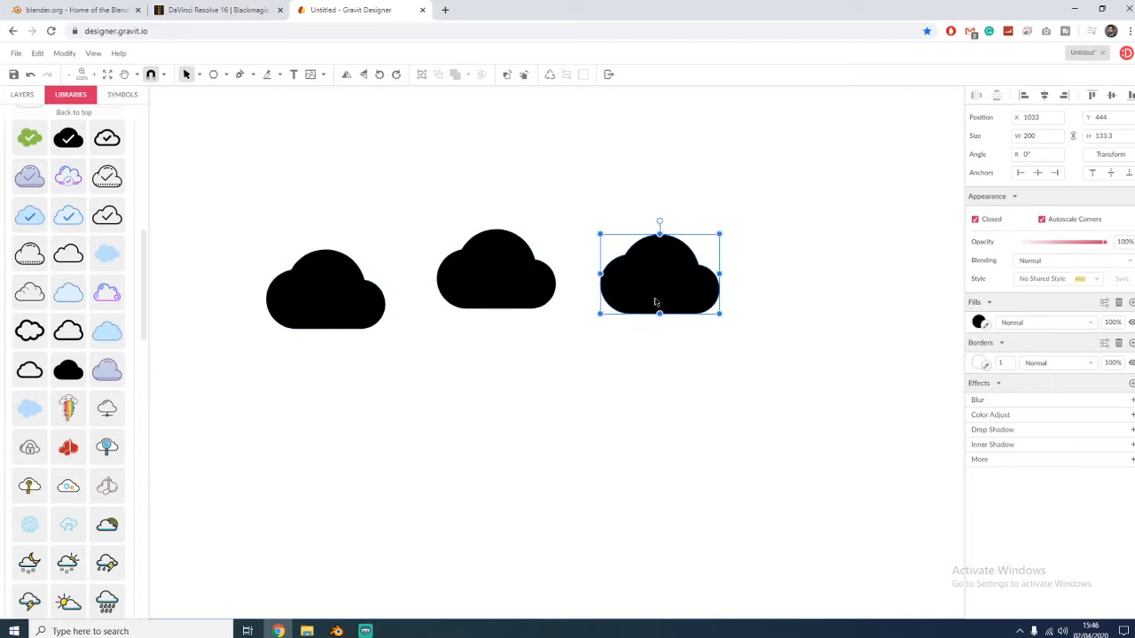
key(Delete)
- Duplicate the middle cloud to its right at the same height, at about X 1004
click(532, 295)
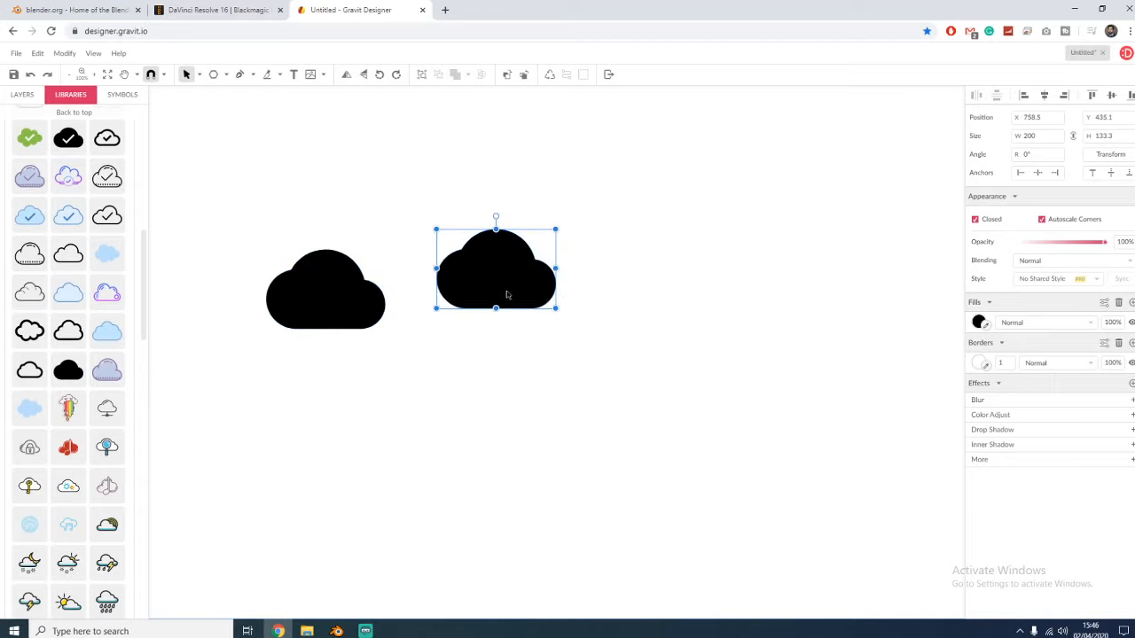
key(alt)
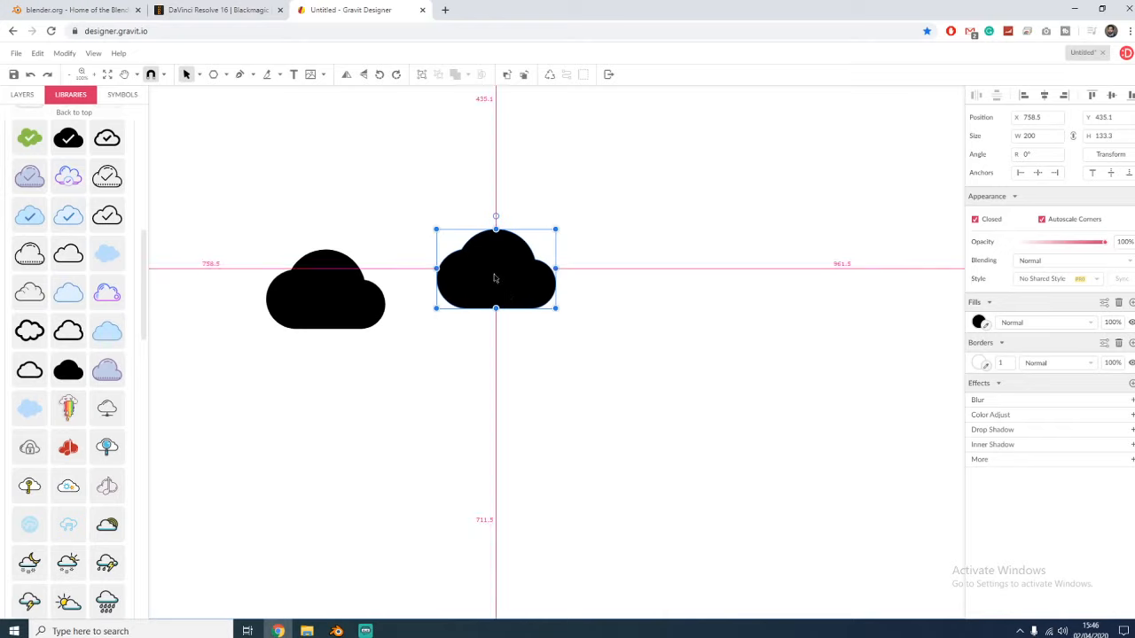
drag(494, 277, 641, 276)
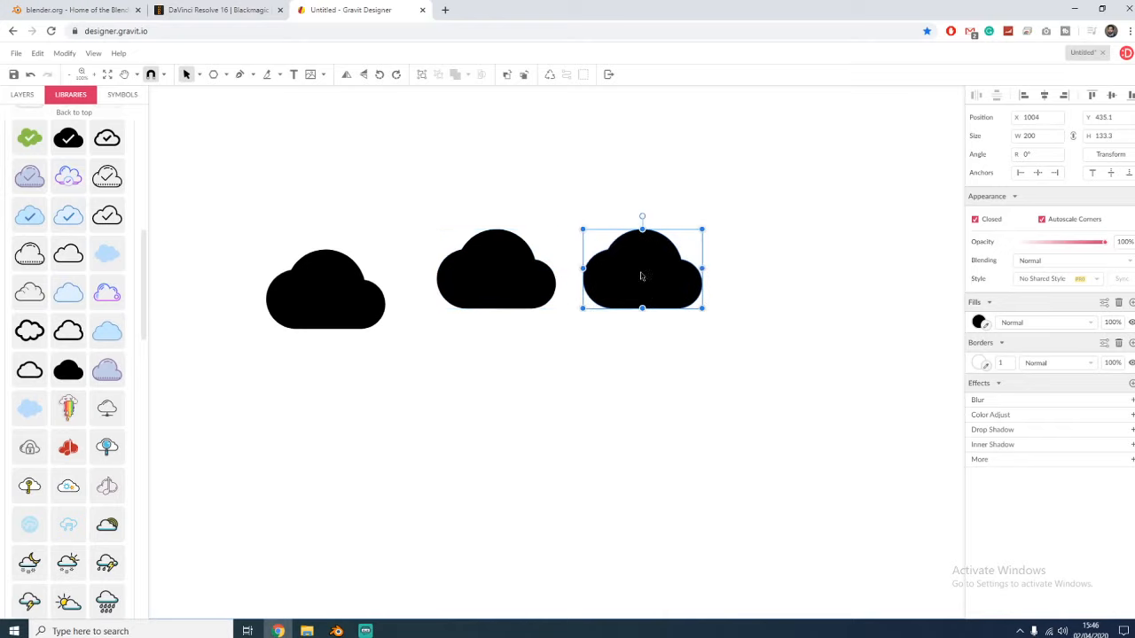
click(598, 360)
- Try a cloud copy below, delete every cloud except the left one, and move that one to about X 760, Y 484
click(312, 306)
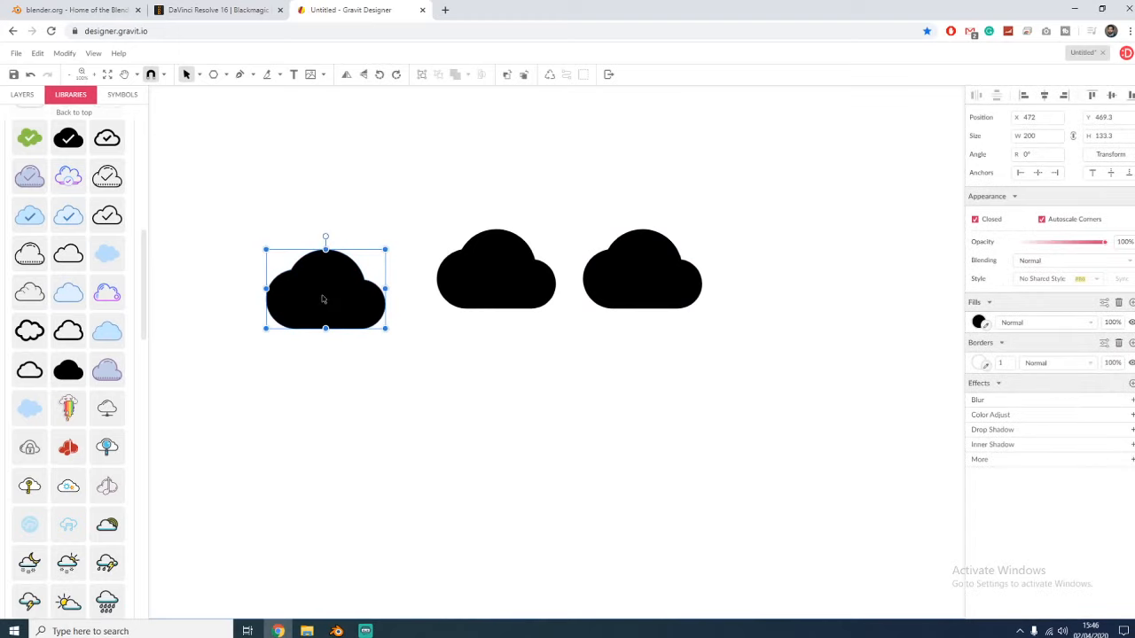
drag(322, 296, 414, 387)
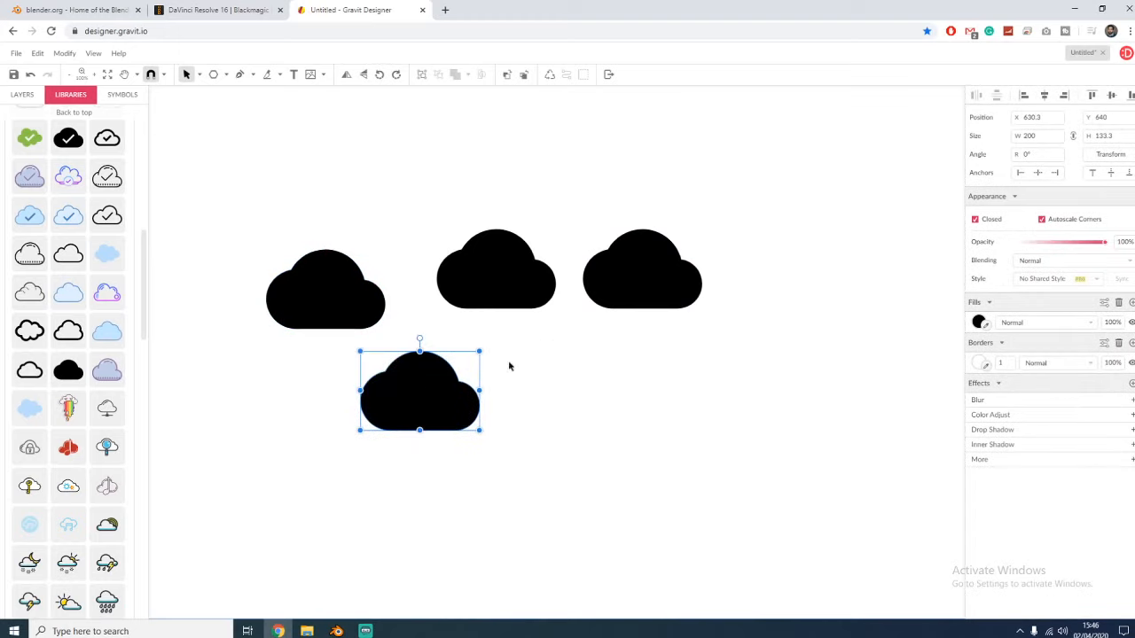
key(Delete)
click(641, 273)
key(Delete)
click(470, 282)
key(Delete)
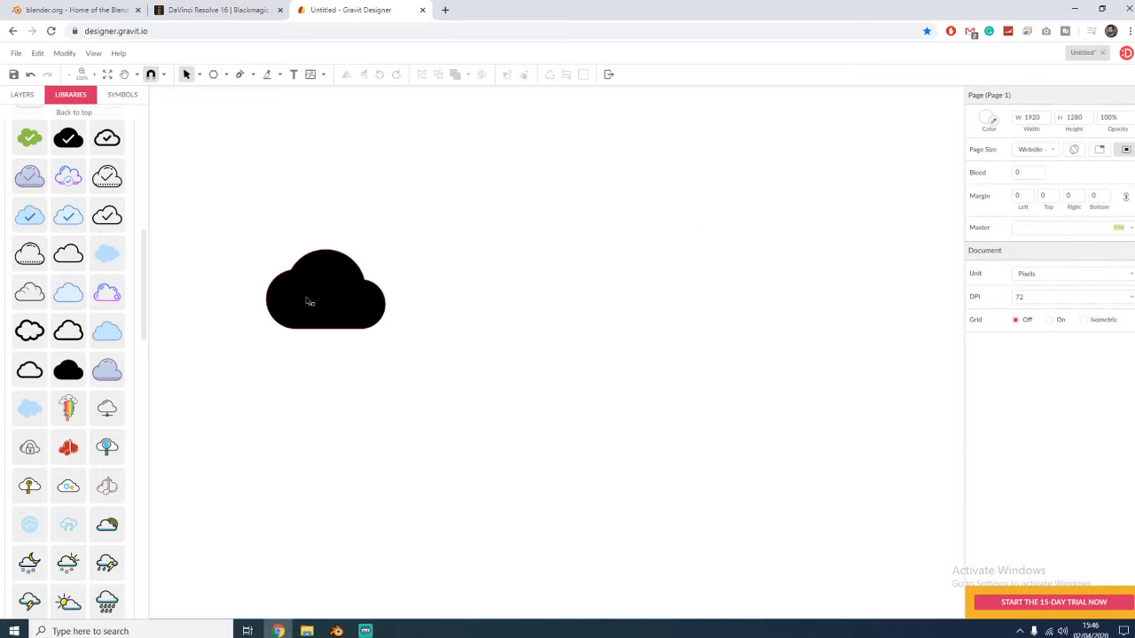
drag(310, 302, 498, 317)
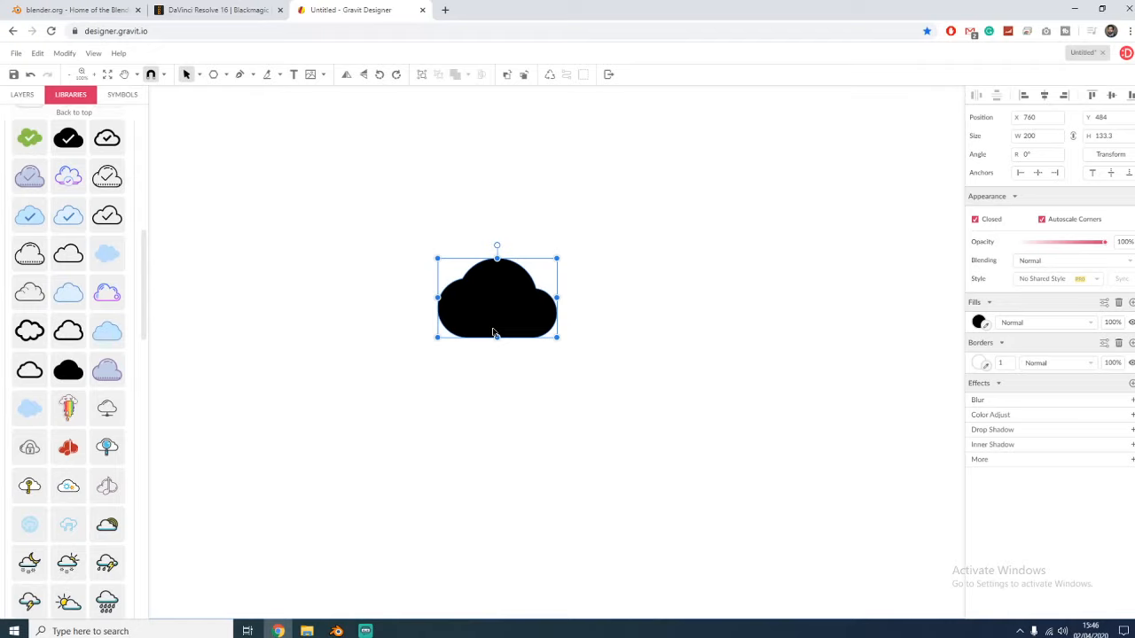
- Duplicate the cloud to its left at X 420, Y 484, and set the copy's width to 200 px
drag(494, 334, 373, 325)
click(522, 319)
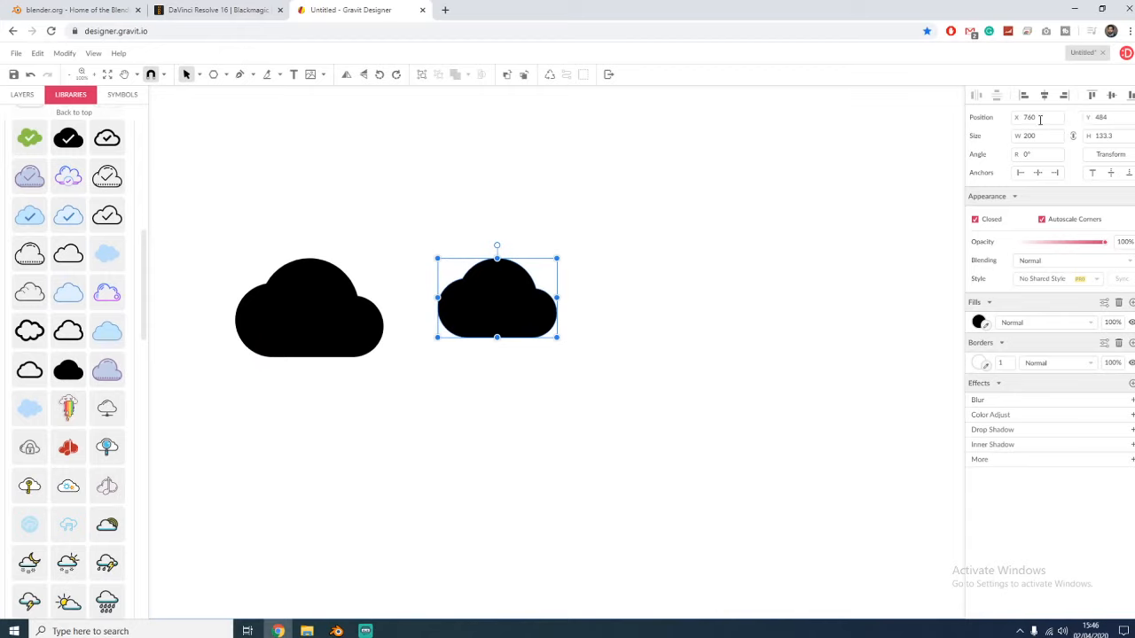
click(308, 325)
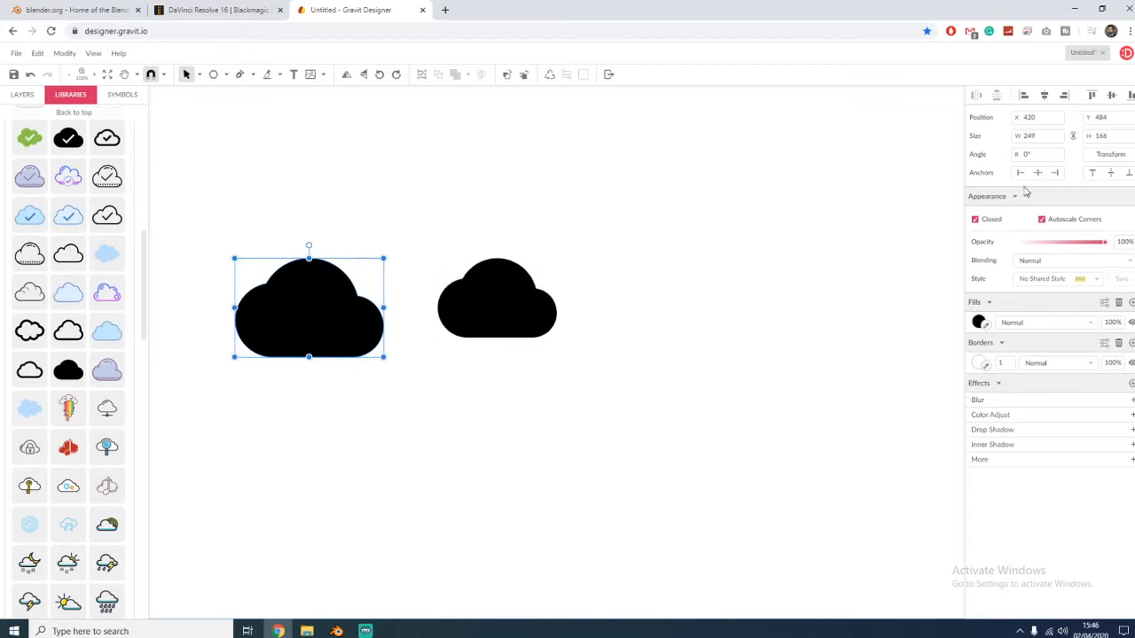
click(1041, 135)
key(BackSpace)
key(BackSpace)
text(00)
key(Return)
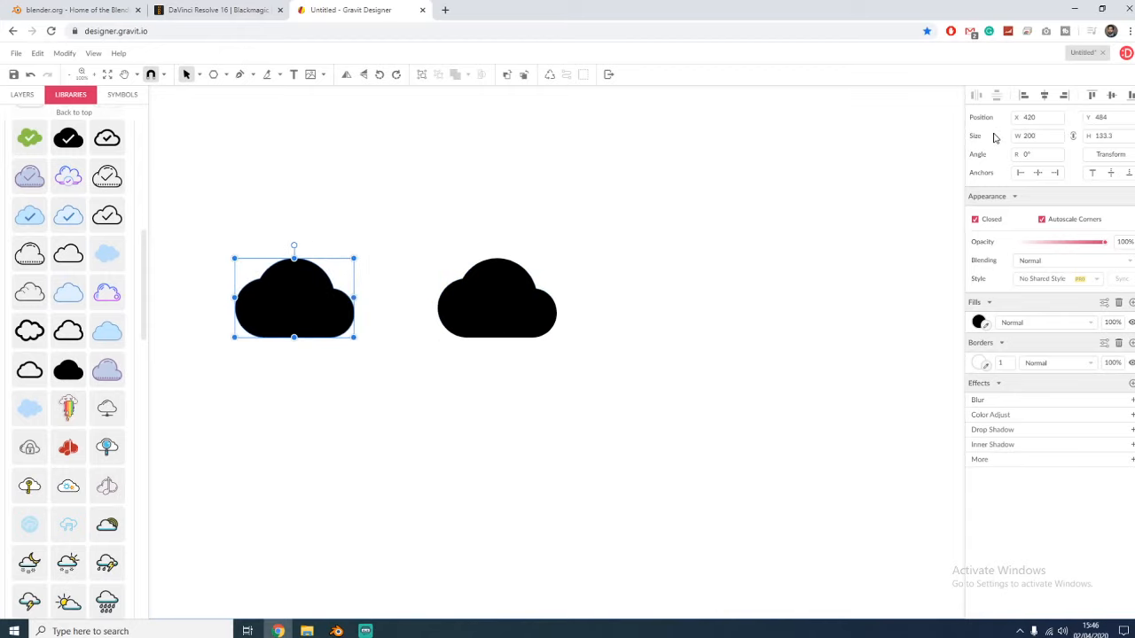
- Delete the left cloud and select the remaining one
click(395, 373)
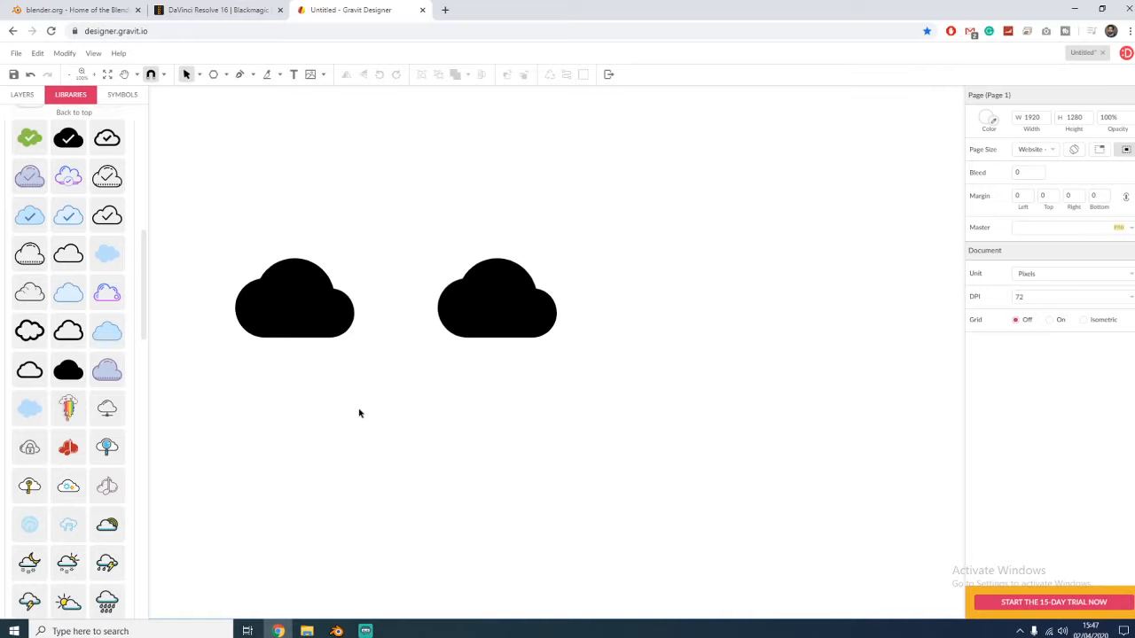
click(294, 322)
key(Delete)
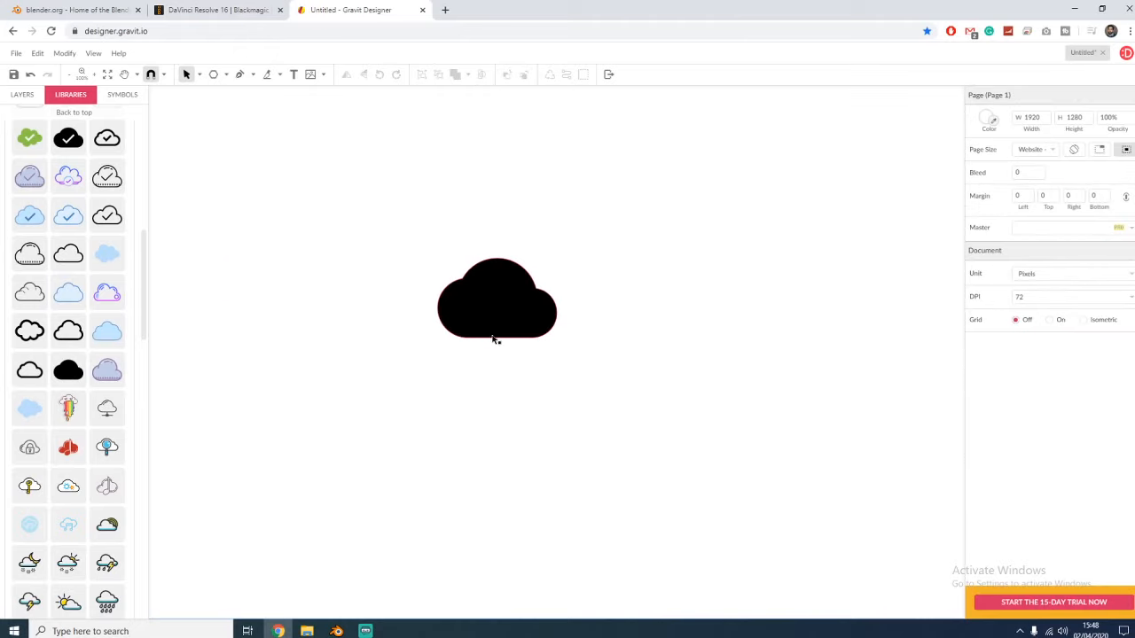
click(500, 283)
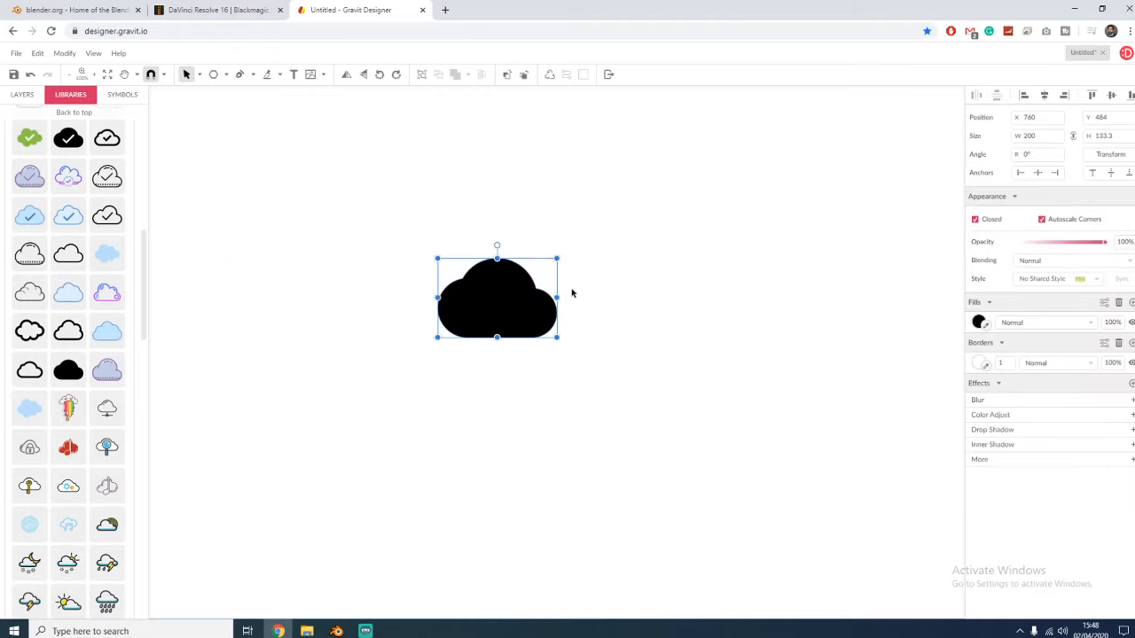
click(607, 299)
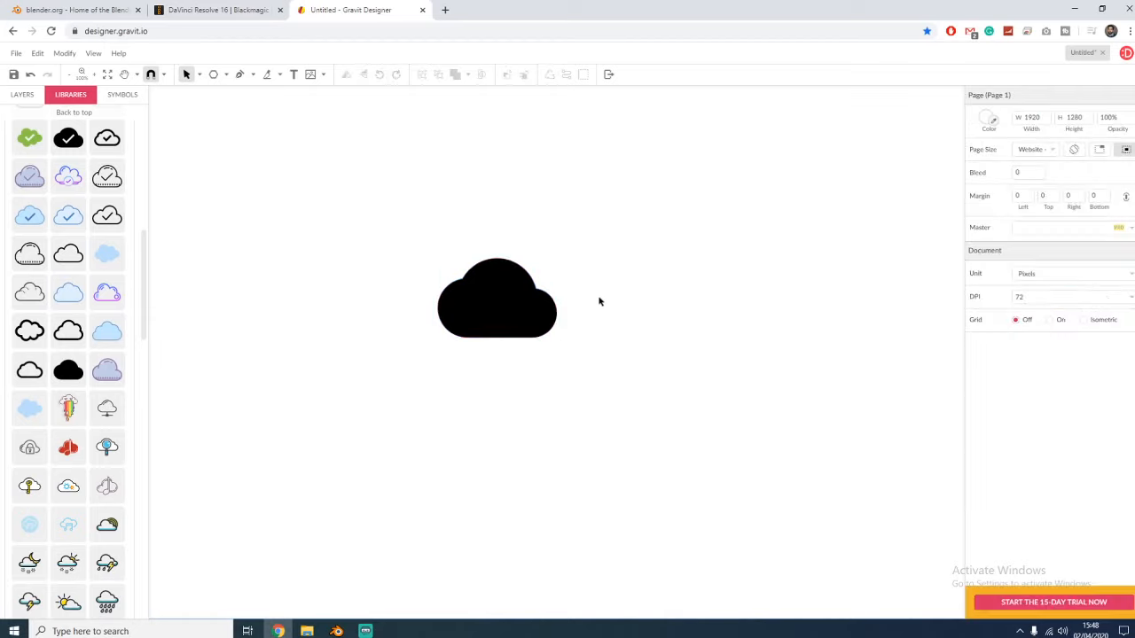
click(514, 308)
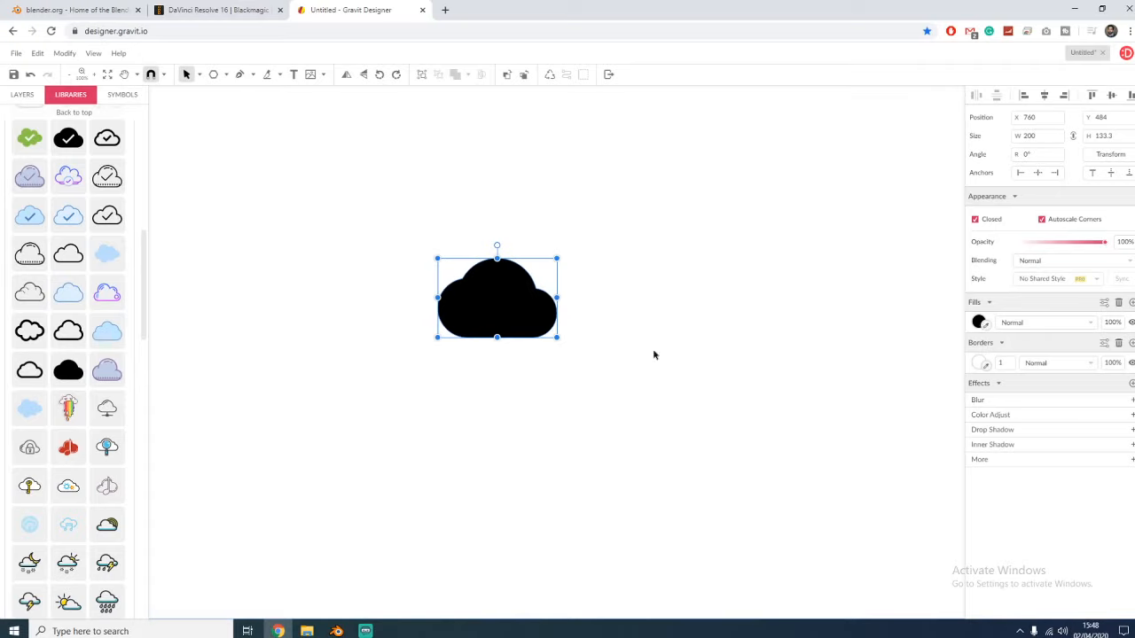
click(605, 353)
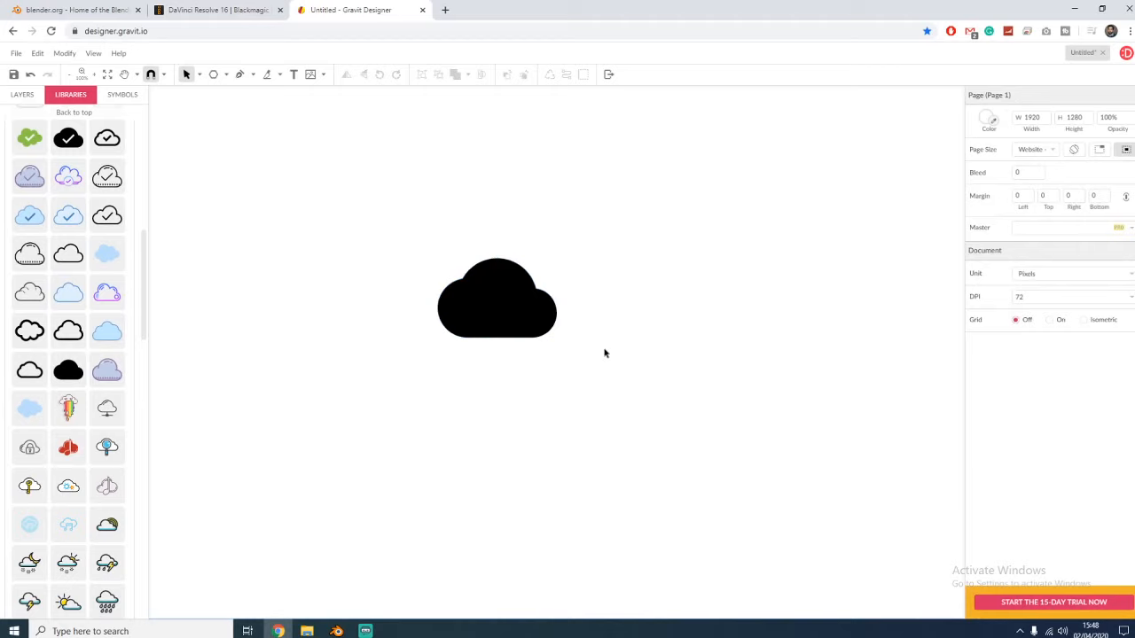
click(552, 319)
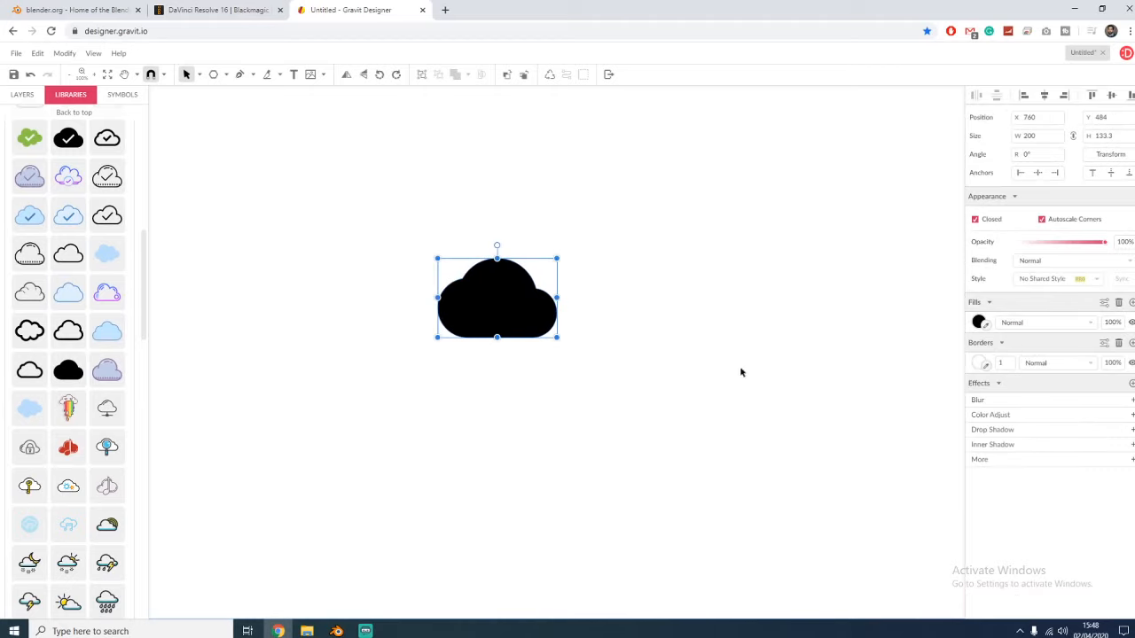
- Place the library photo of white clouds in a deep blue sky on the page at about X 291, Y 198
drag(145, 329, 147, 467)
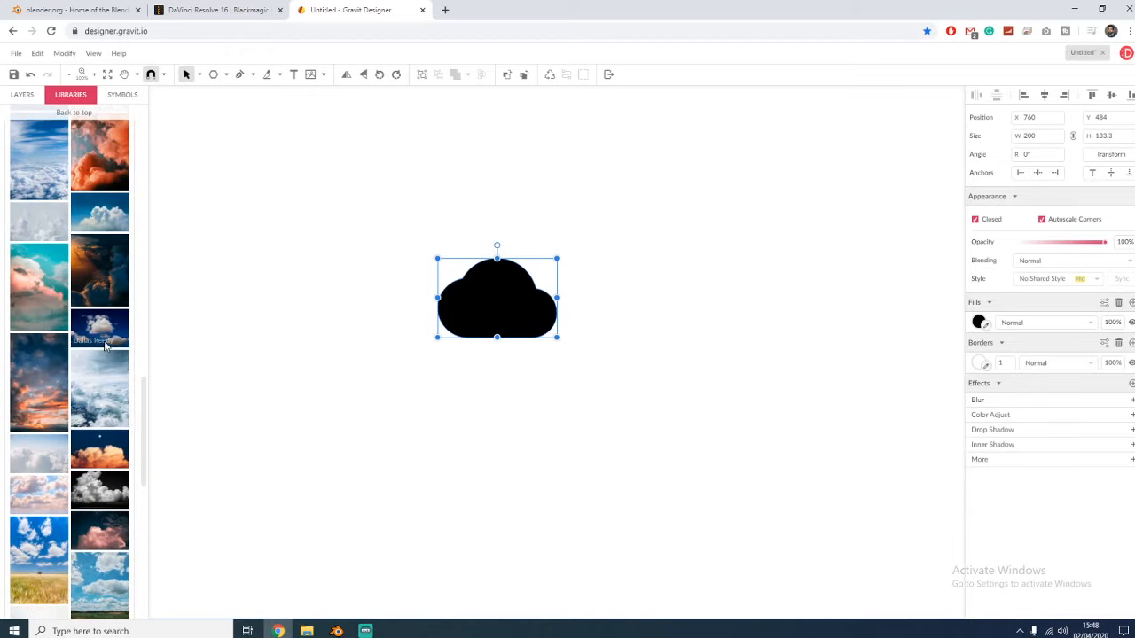
drag(99, 341, 360, 459)
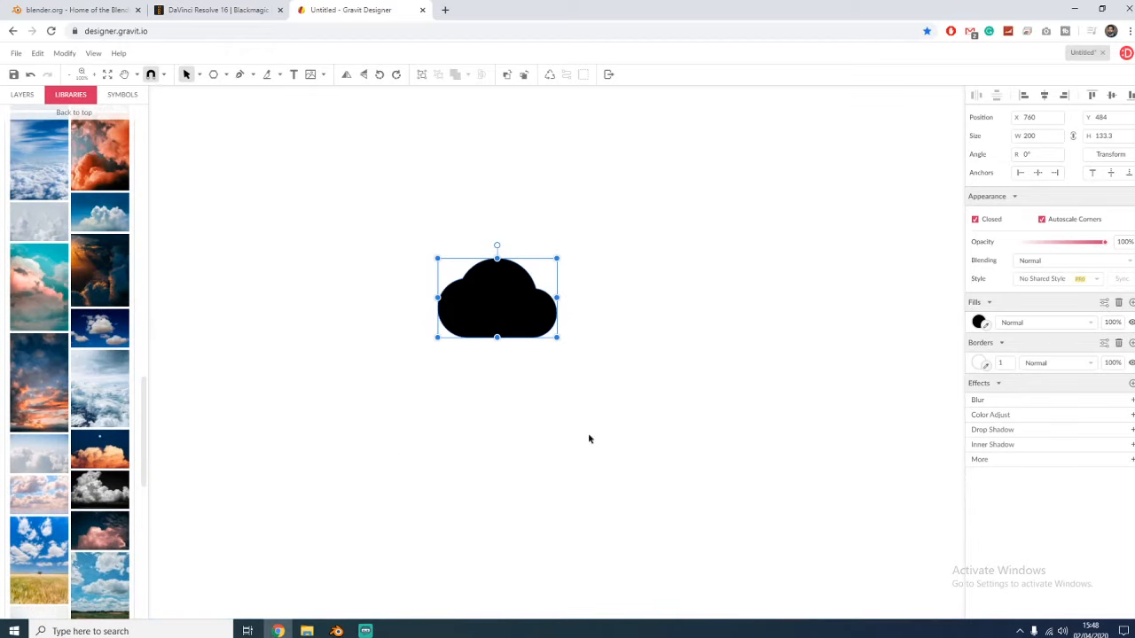
key(ctrl+z)
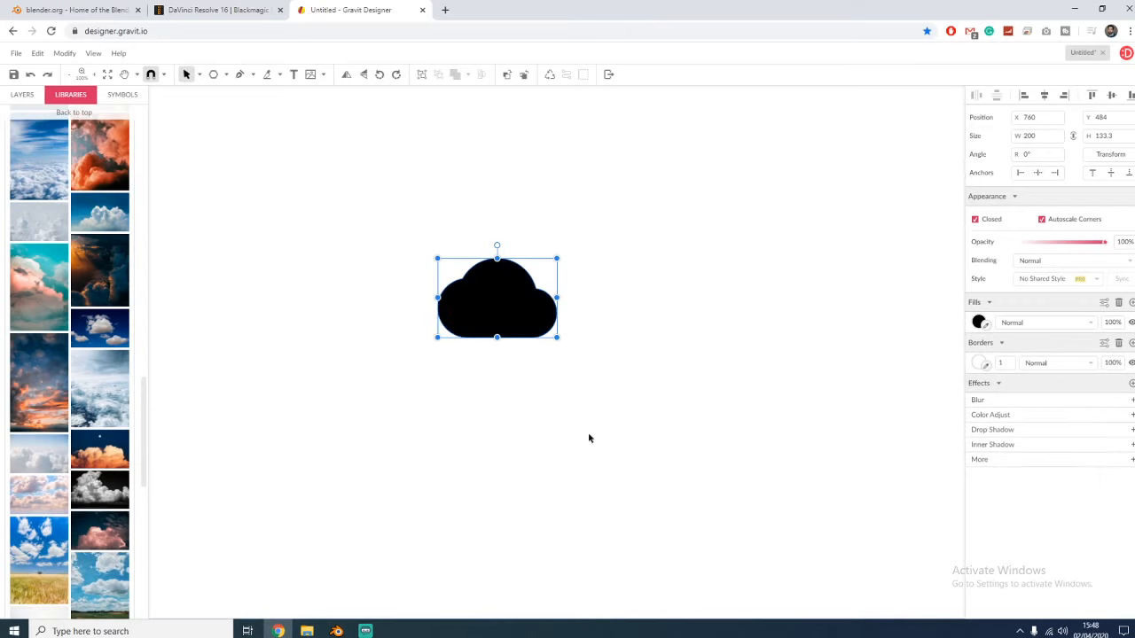
click(174, 335)
drag(99, 328, 367, 461)
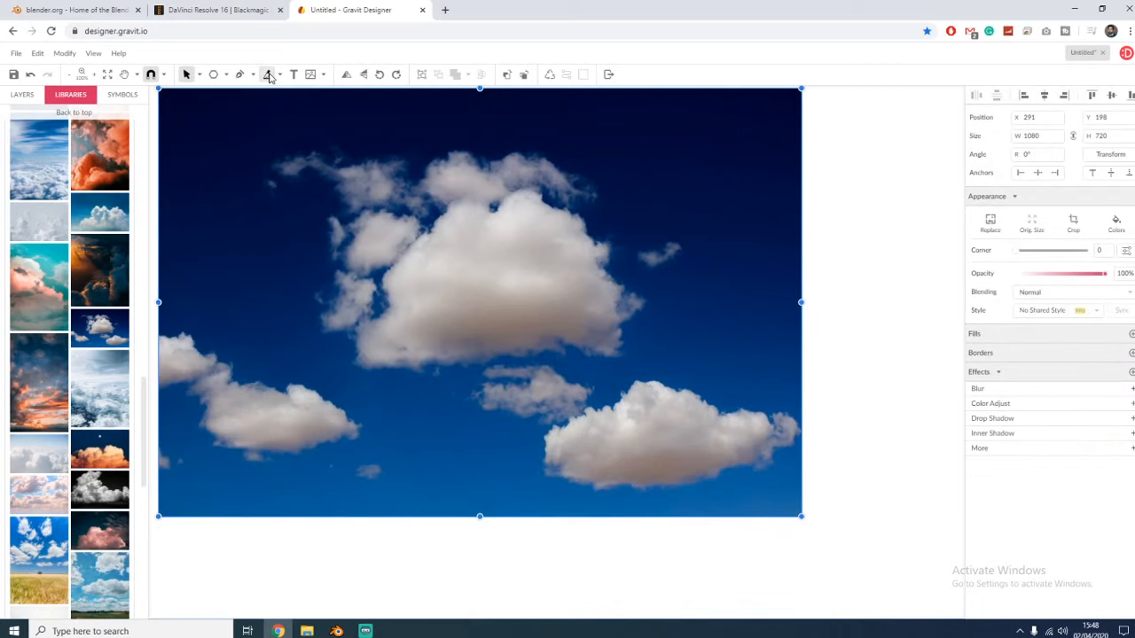
- Try the cloud photo at different spots on the page, ending at about X 400, Y 264
click(268, 75)
click(186, 75)
drag(573, 297, 616, 377)
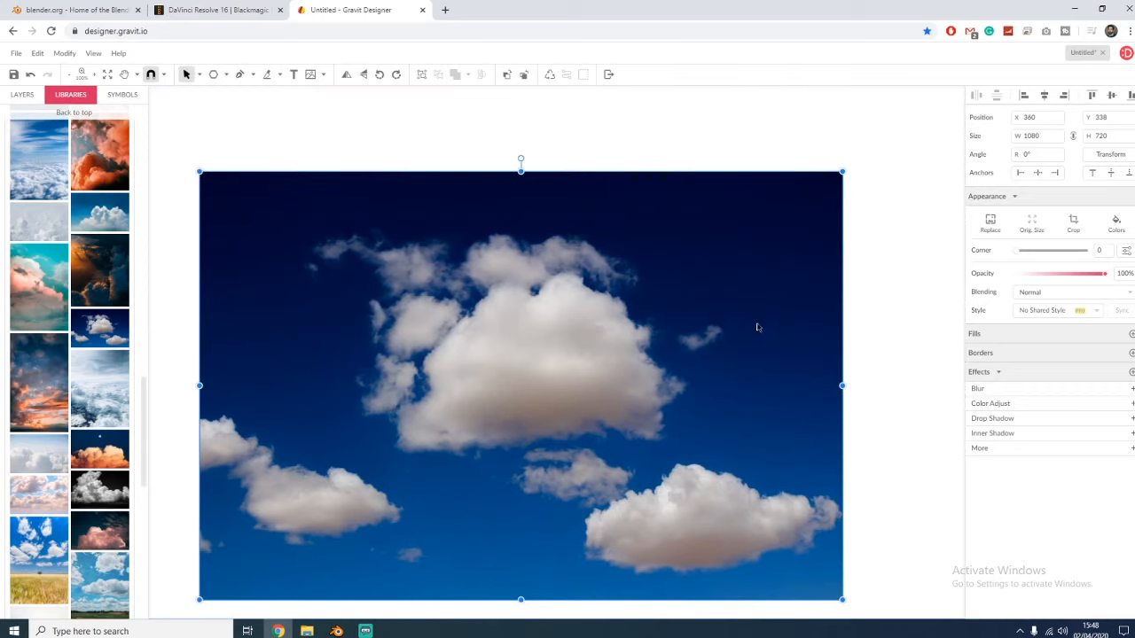
drag(755, 327, 750, 283)
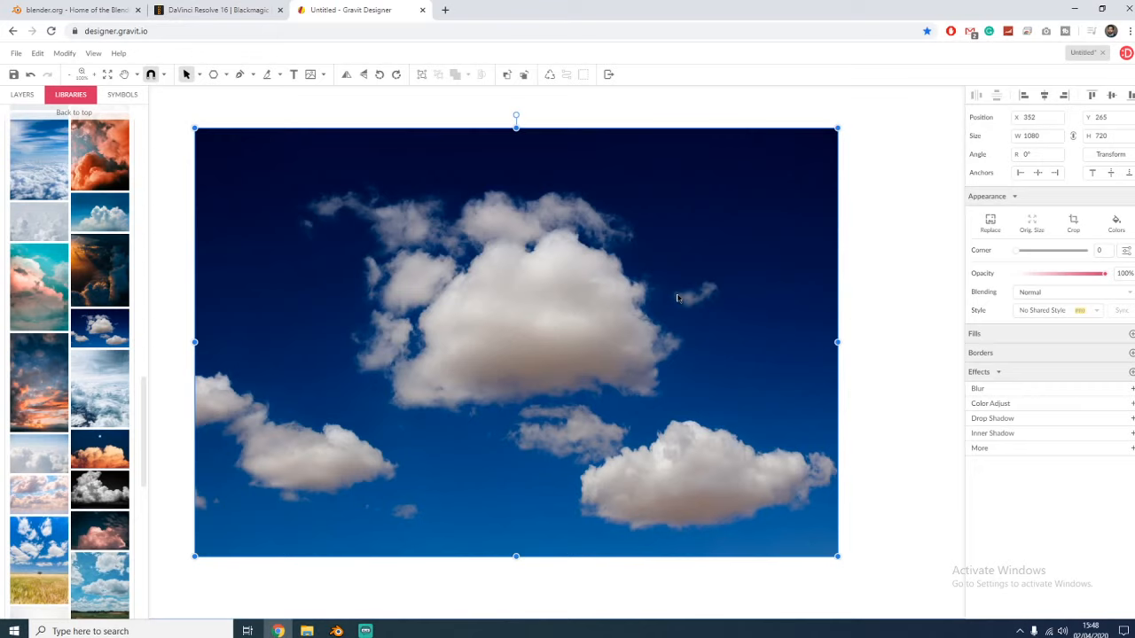
drag(677, 297, 689, 301)
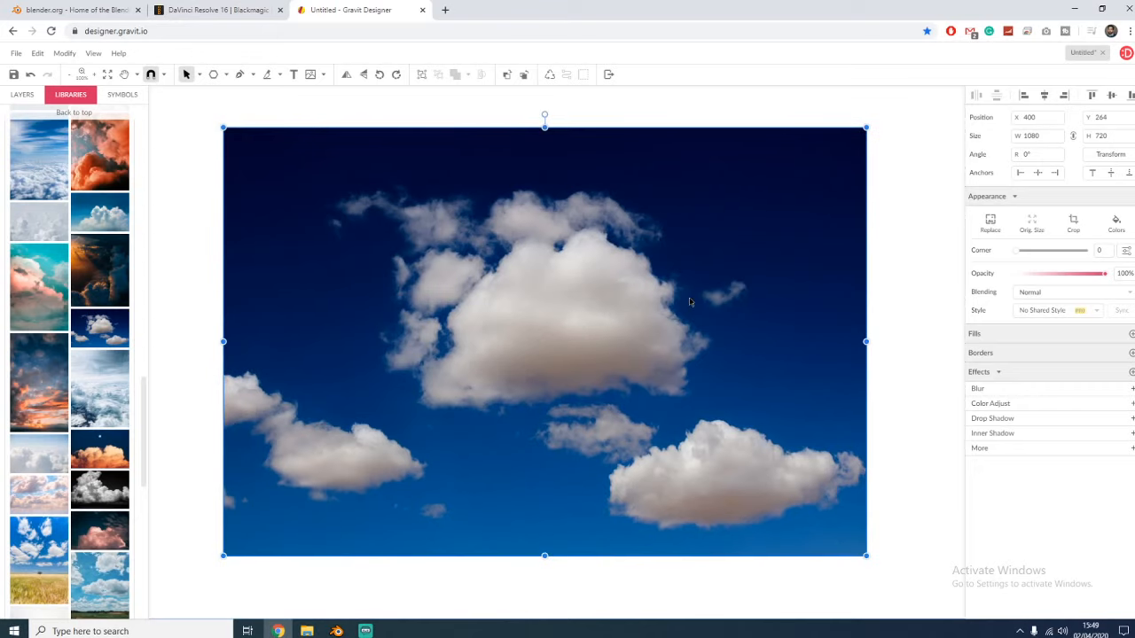
- Delete the cloud photo and go back to the cloud icons at the start of the library results
key(Delete)
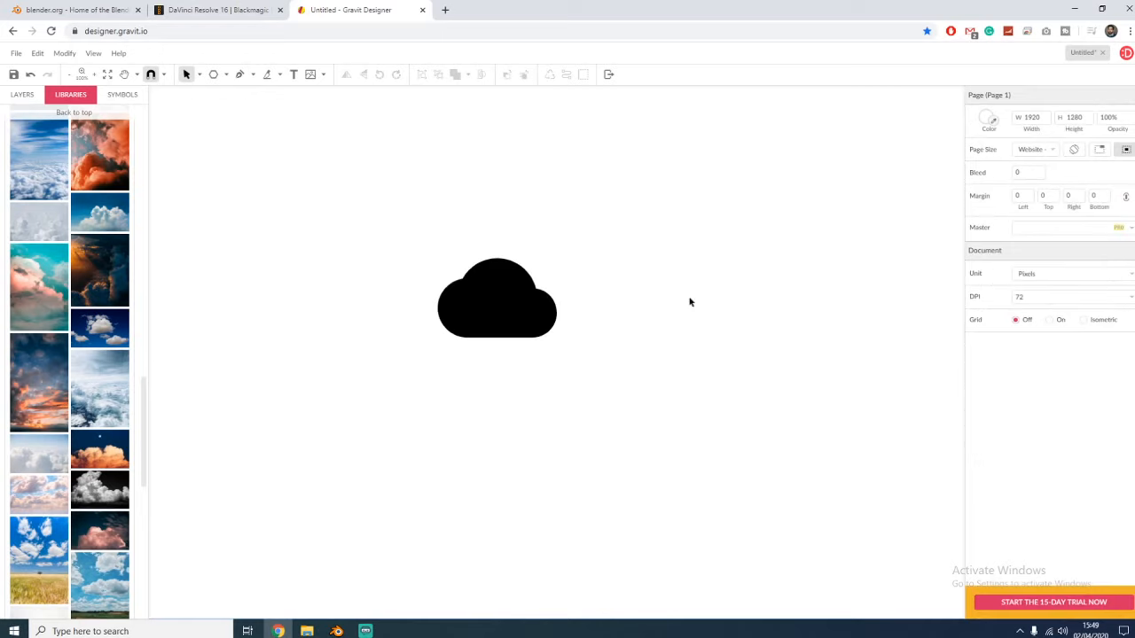
click(508, 320)
click(596, 402)
drag(142, 405, 148, 152)
scroll(147, 142, up, 1)
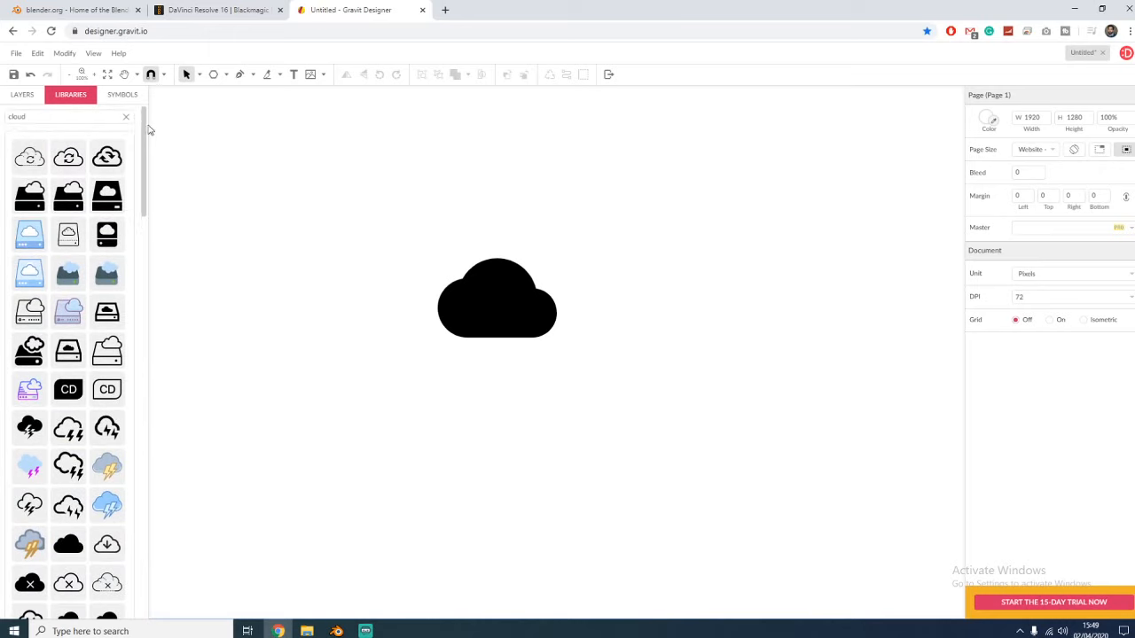
- Enlarge the black cloud proportionally to about 409 px wide and 273 px high, keeping its lower-left corner fixed
click(536, 313)
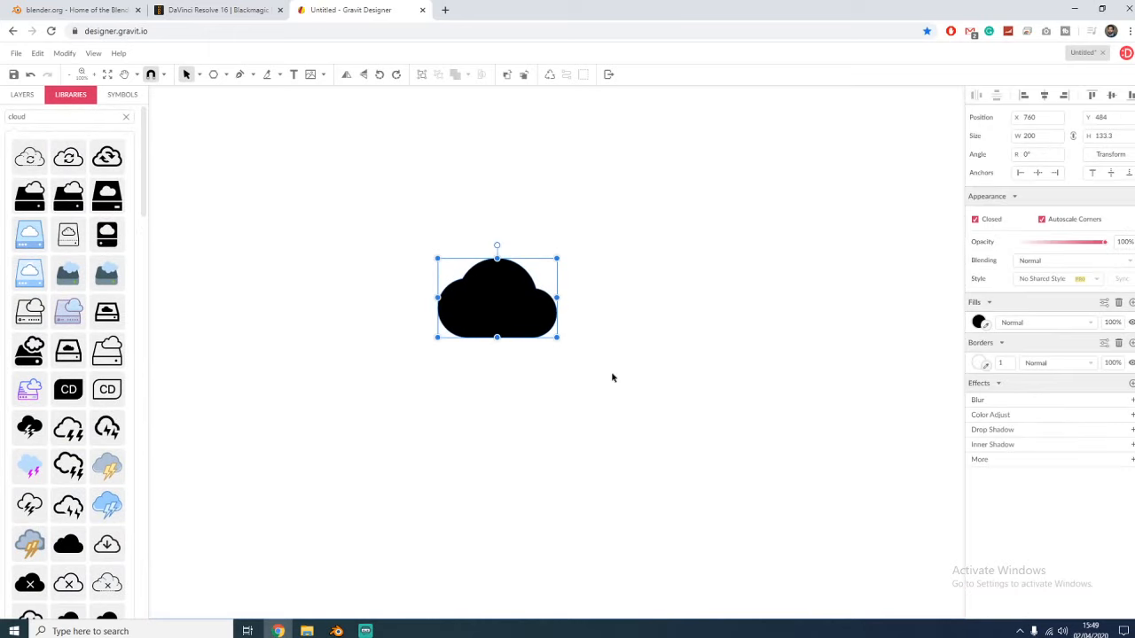
click(612, 378)
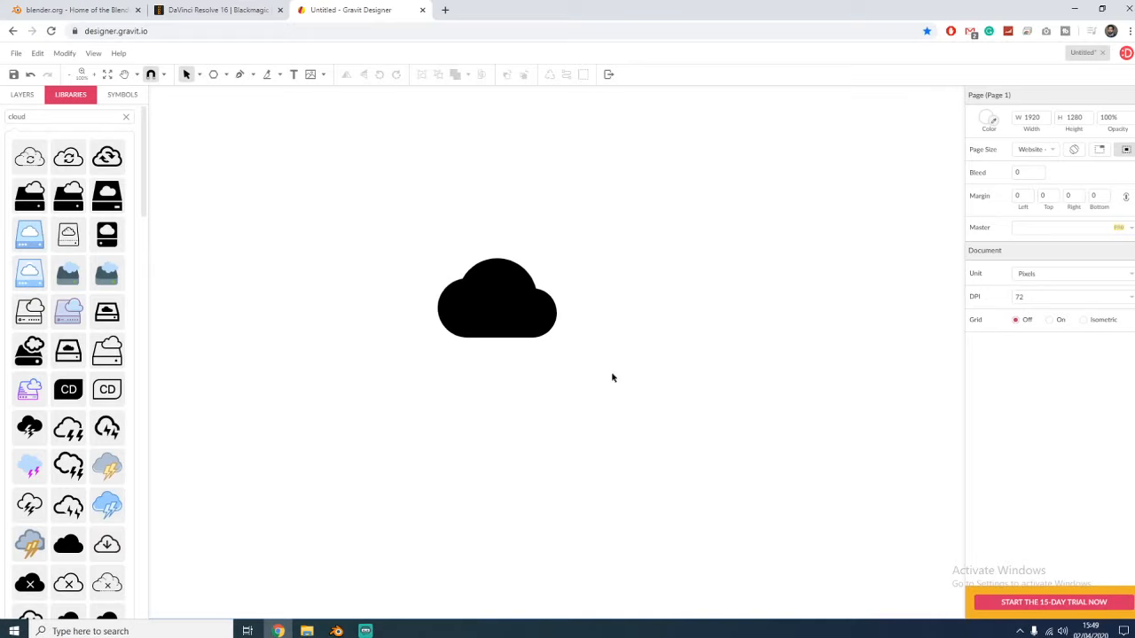
click(506, 310)
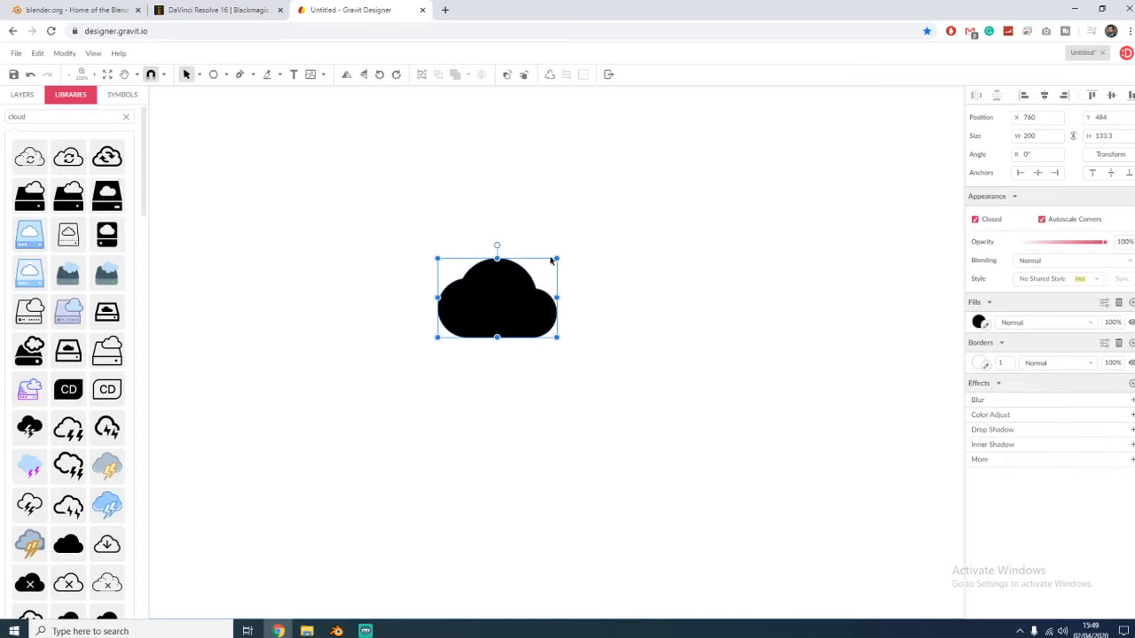
drag(557, 257, 681, 175)
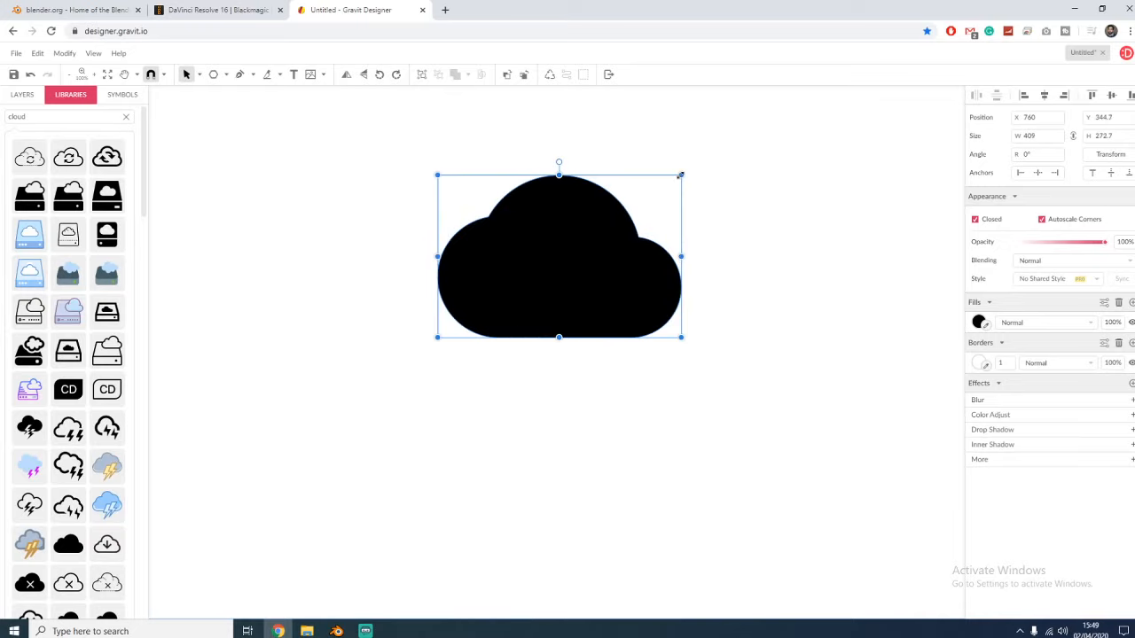
- Give the cloud a solid Color Fill border in red, #FF0000
click(980, 364)
click(1050, 520)
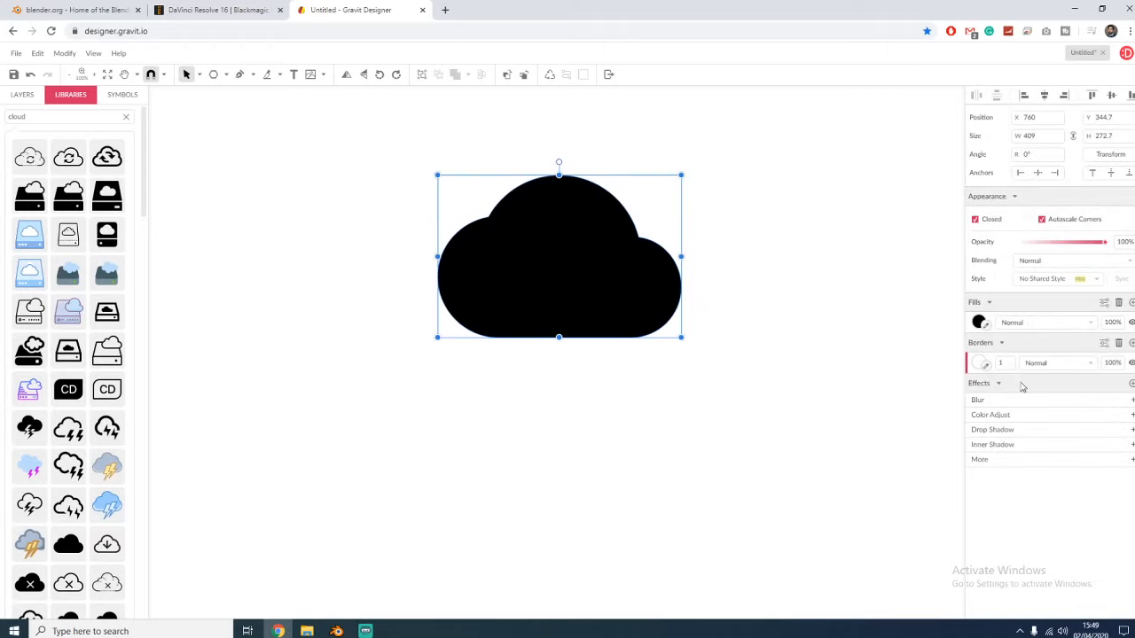
click(979, 364)
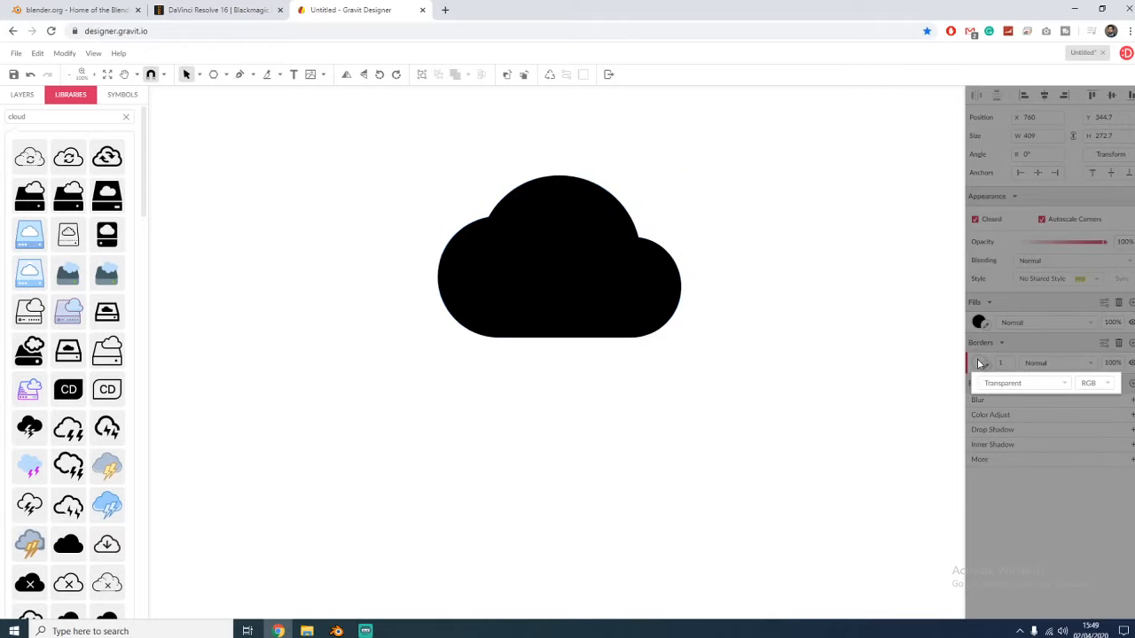
click(1026, 383)
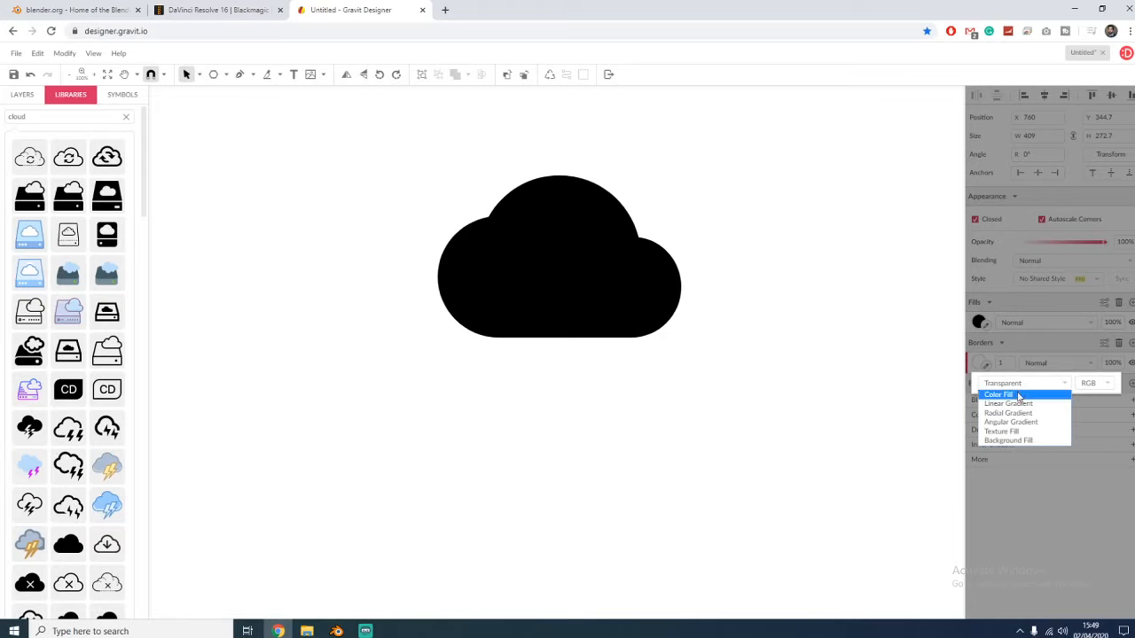
click(1019, 395)
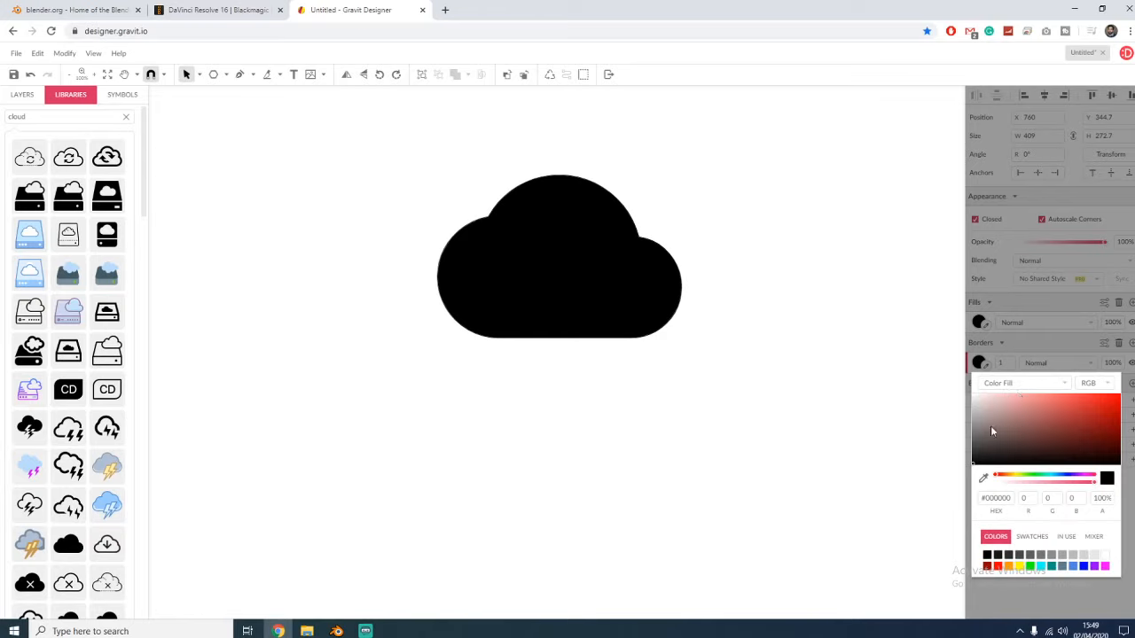
click(1065, 445)
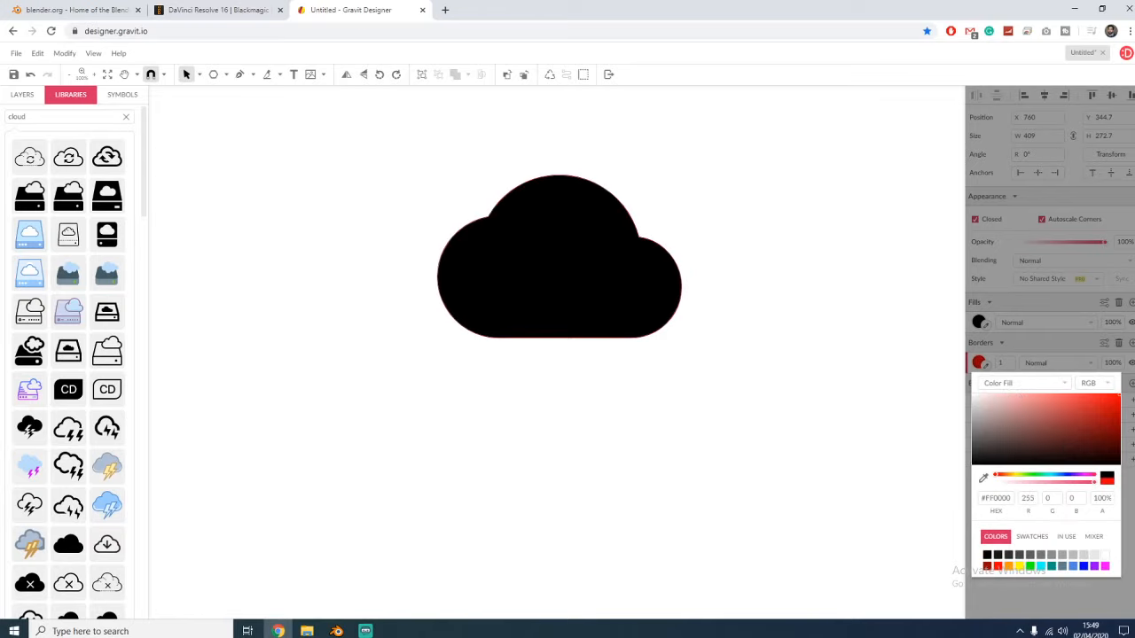
click(1058, 586)
click(723, 464)
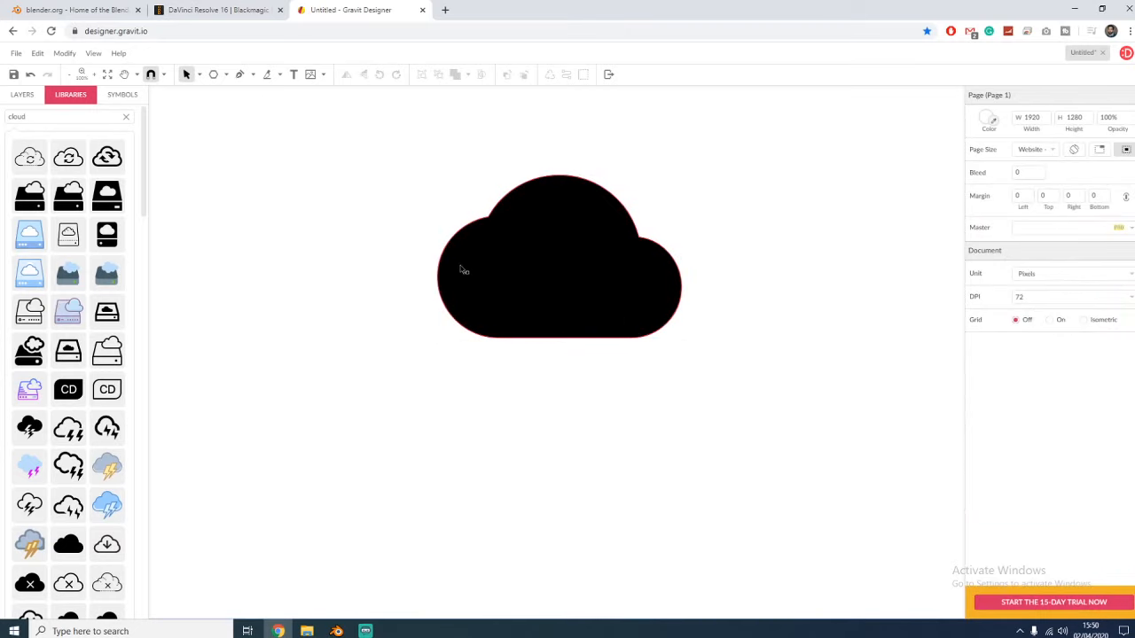
- Set the cloud's border width to 10
click(501, 282)
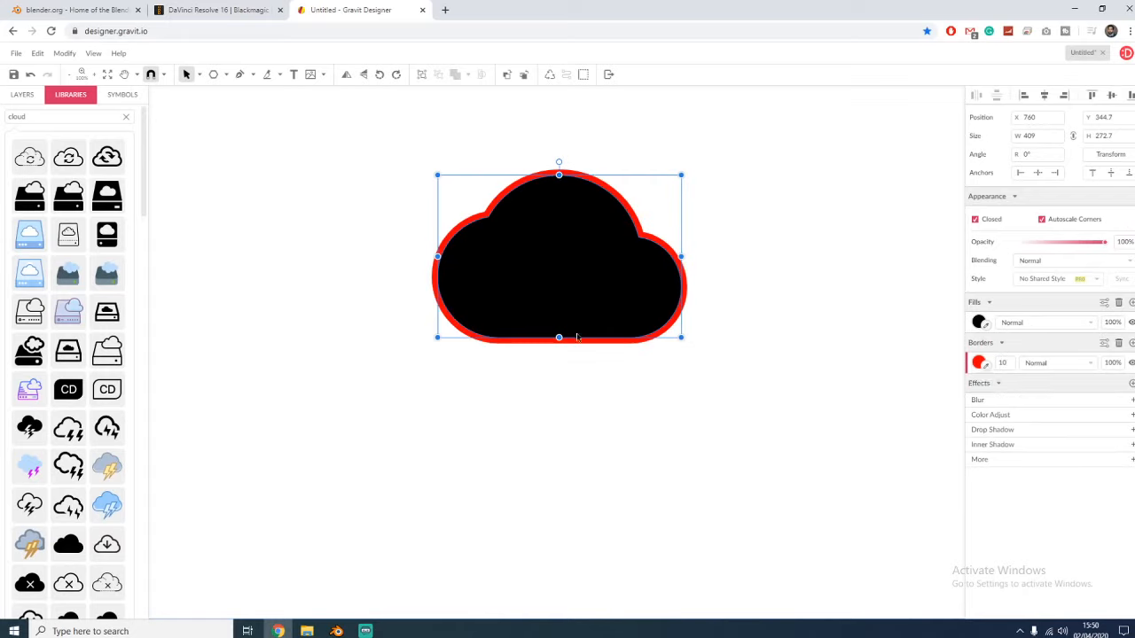
click(648, 387)
click(628, 297)
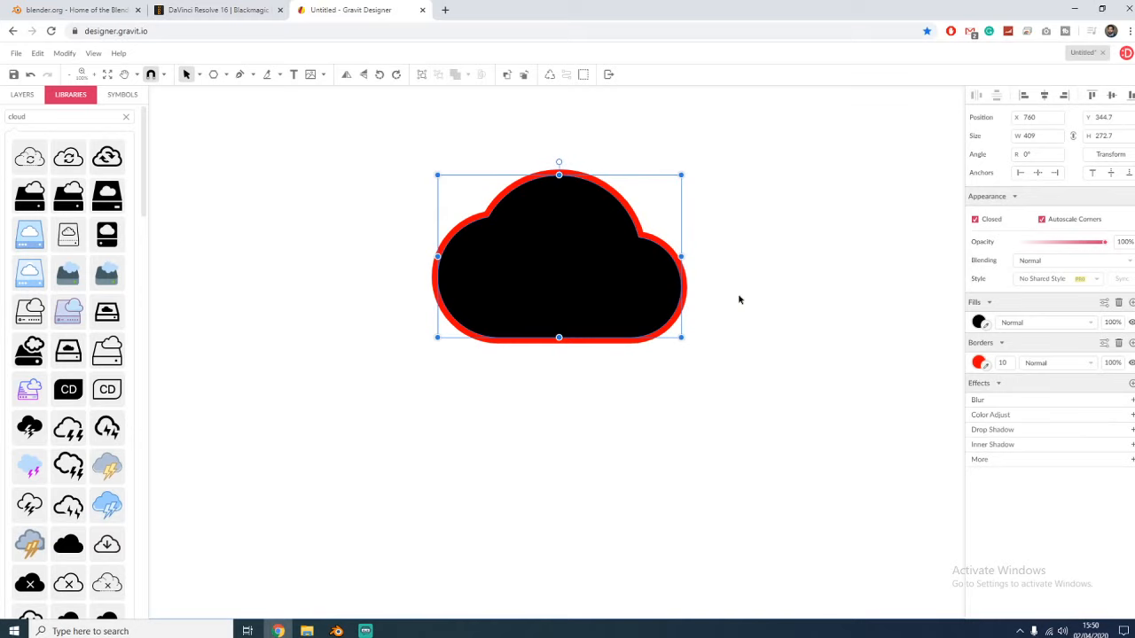
- View the fill types available for the cloud's border, leaving the current one in place
click(979, 363)
click(1002, 384)
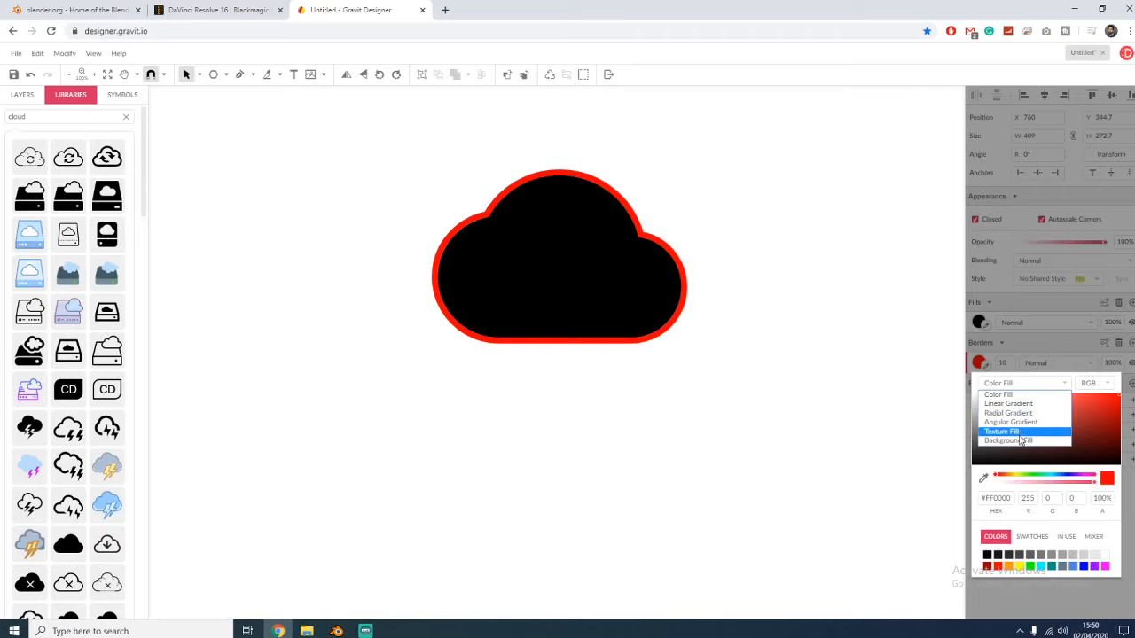
click(793, 413)
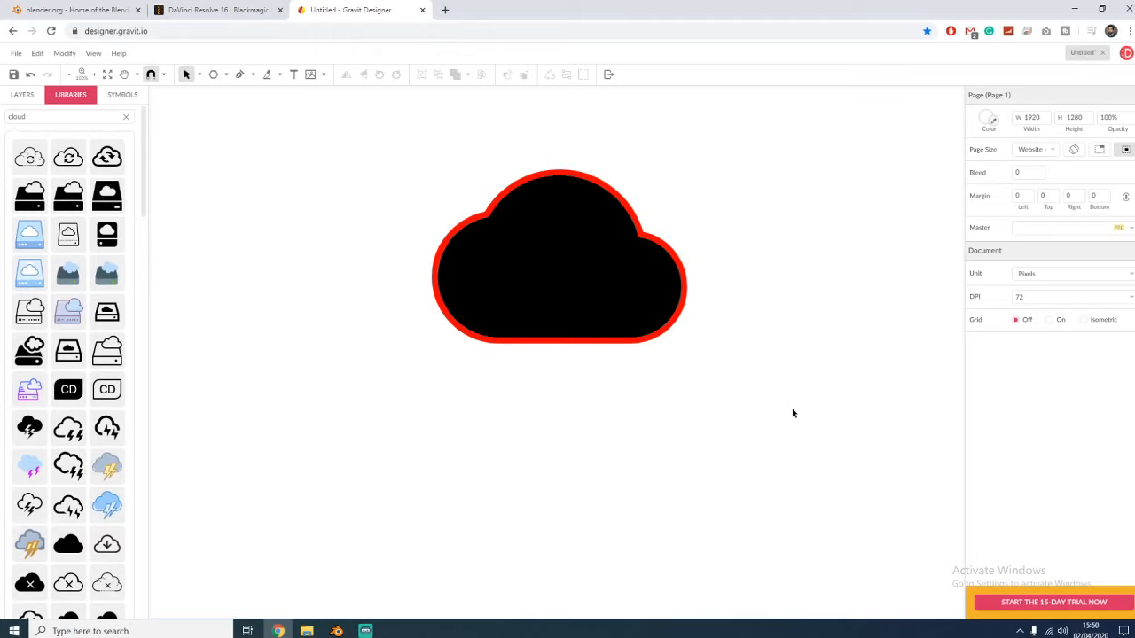
- Change the cloud's fill colour to bright blue, #00AAFF, and dismiss the PRO subscription offer
click(554, 253)
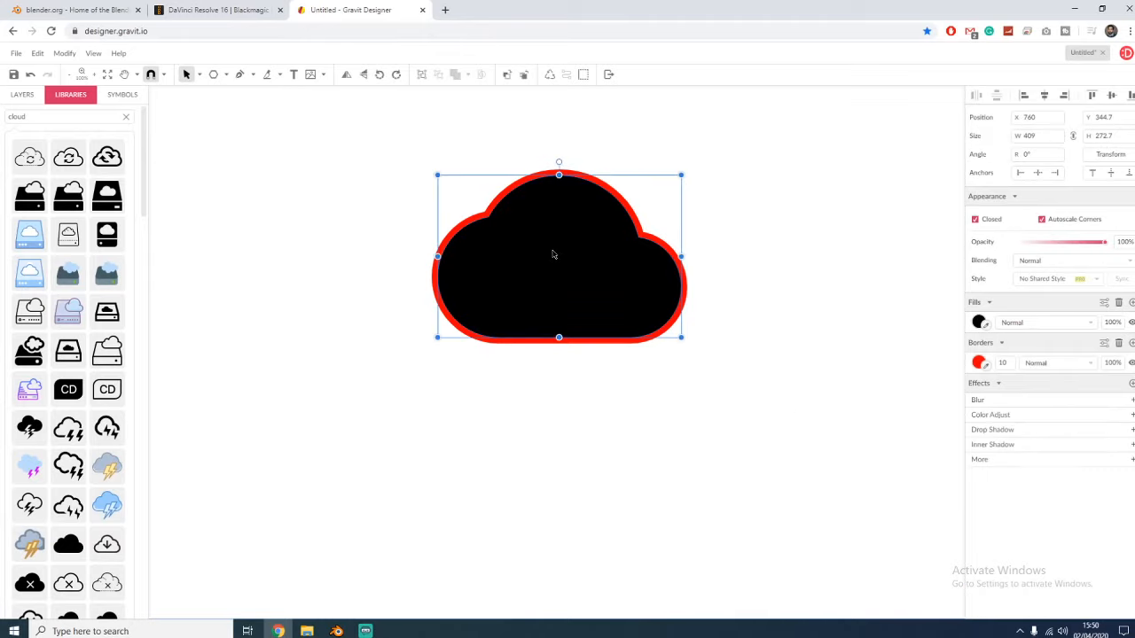
click(979, 323)
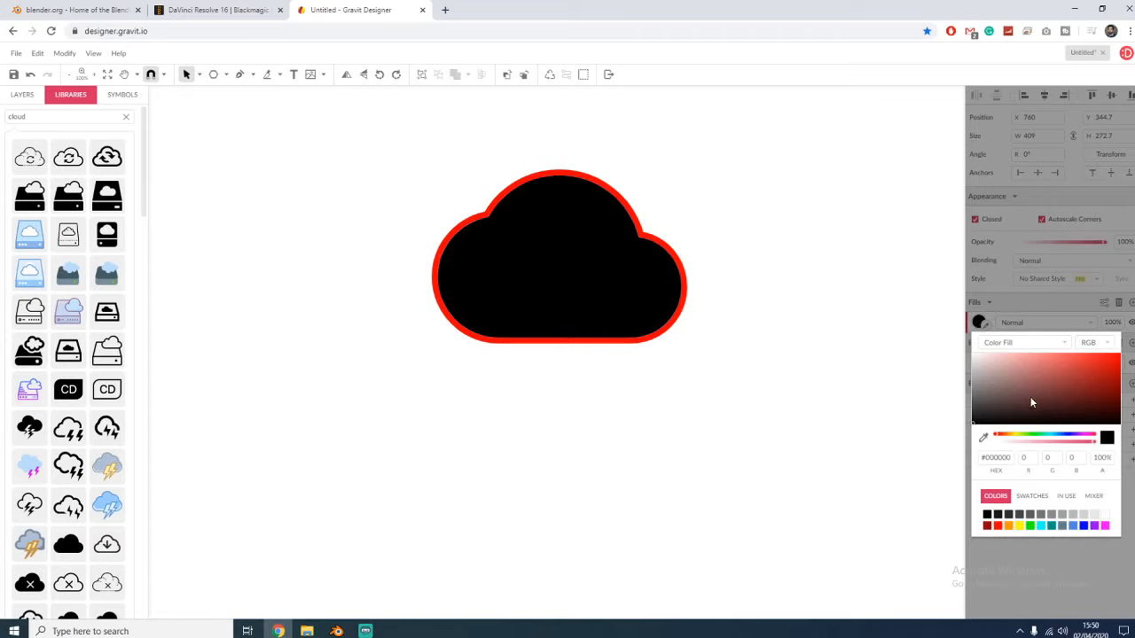
click(1051, 436)
drag(1069, 385, 1126, 338)
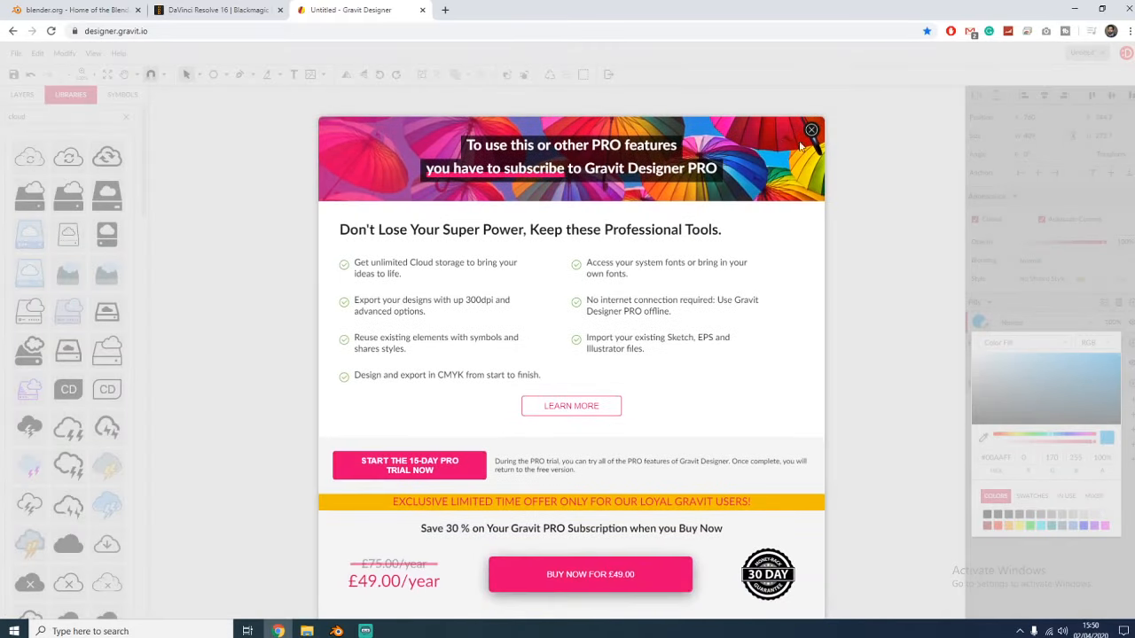
click(811, 131)
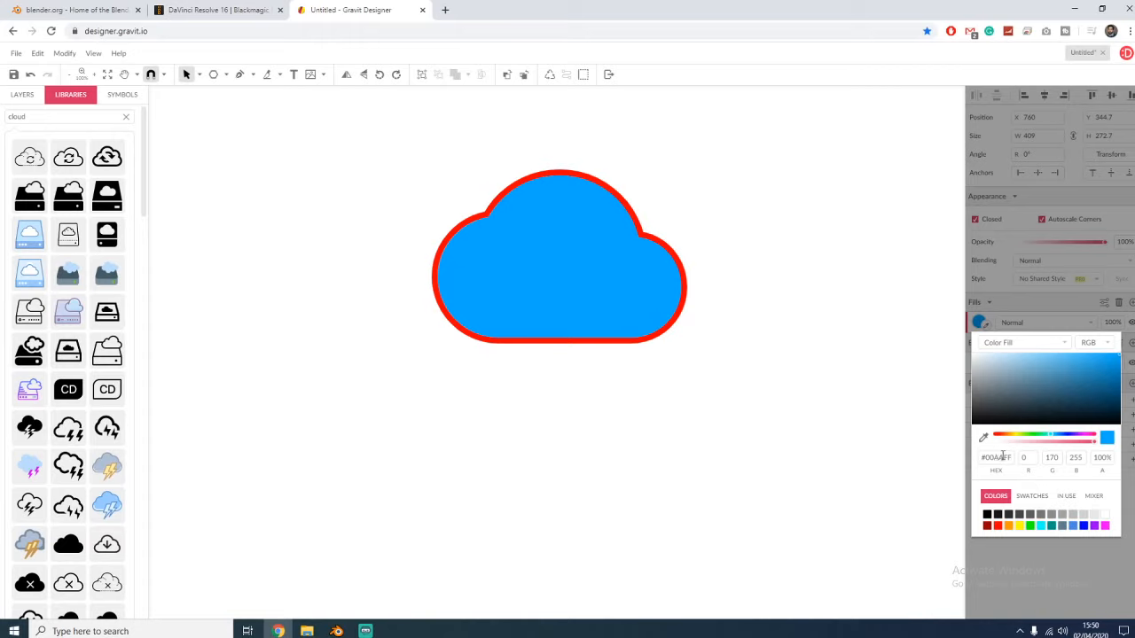
- Look through the in-use colours and the mixer's tints, shades and tones for the cloud's fill
click(1068, 497)
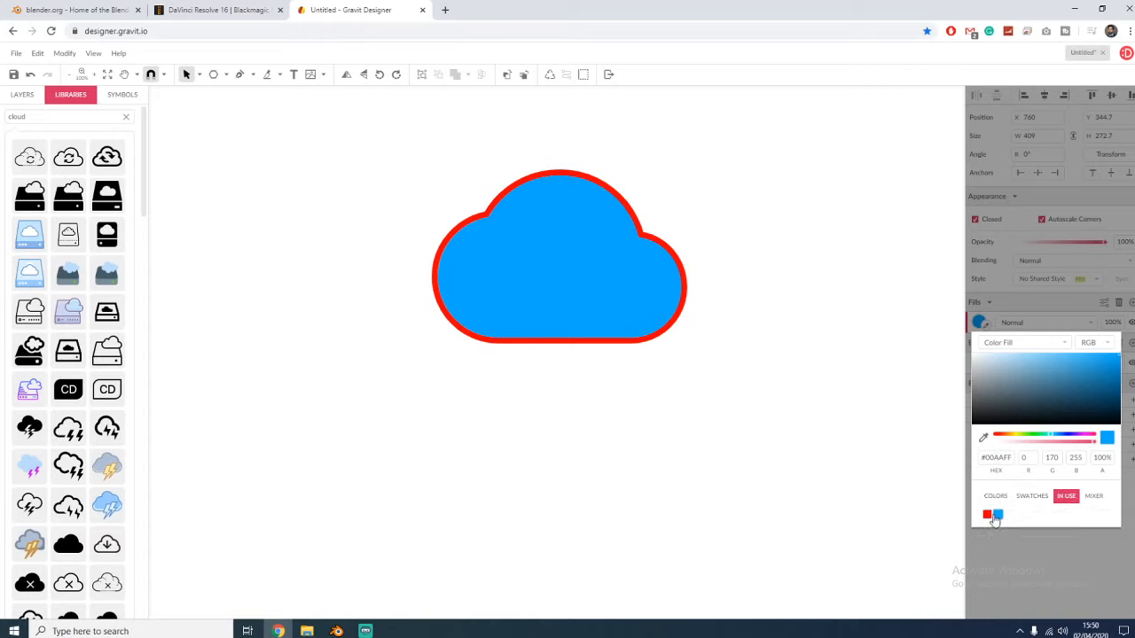
click(1094, 496)
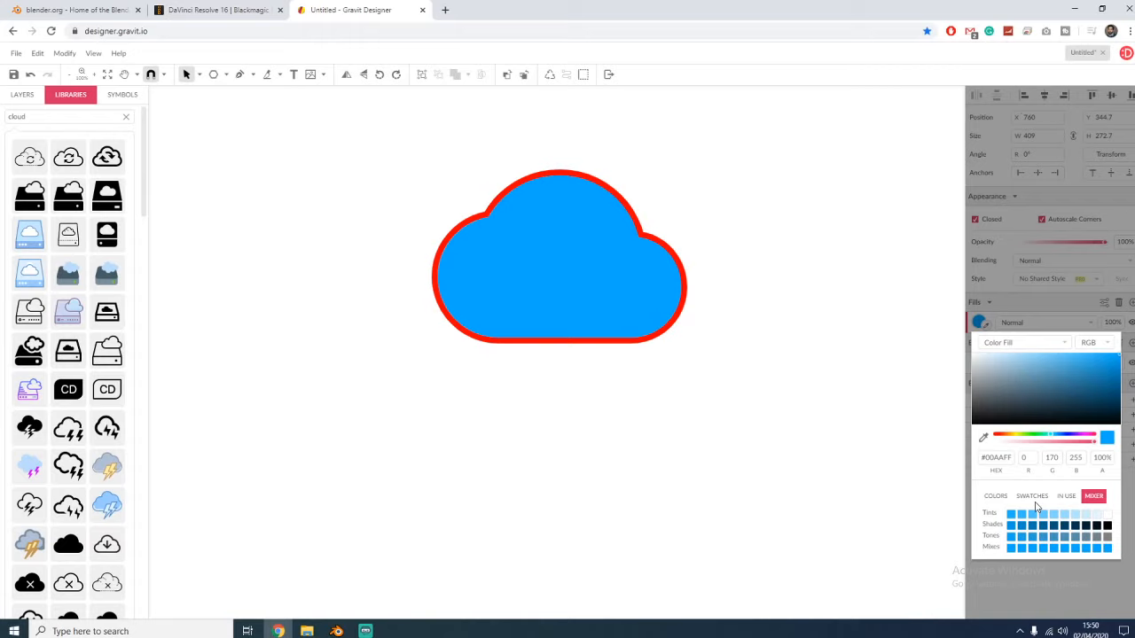
click(834, 434)
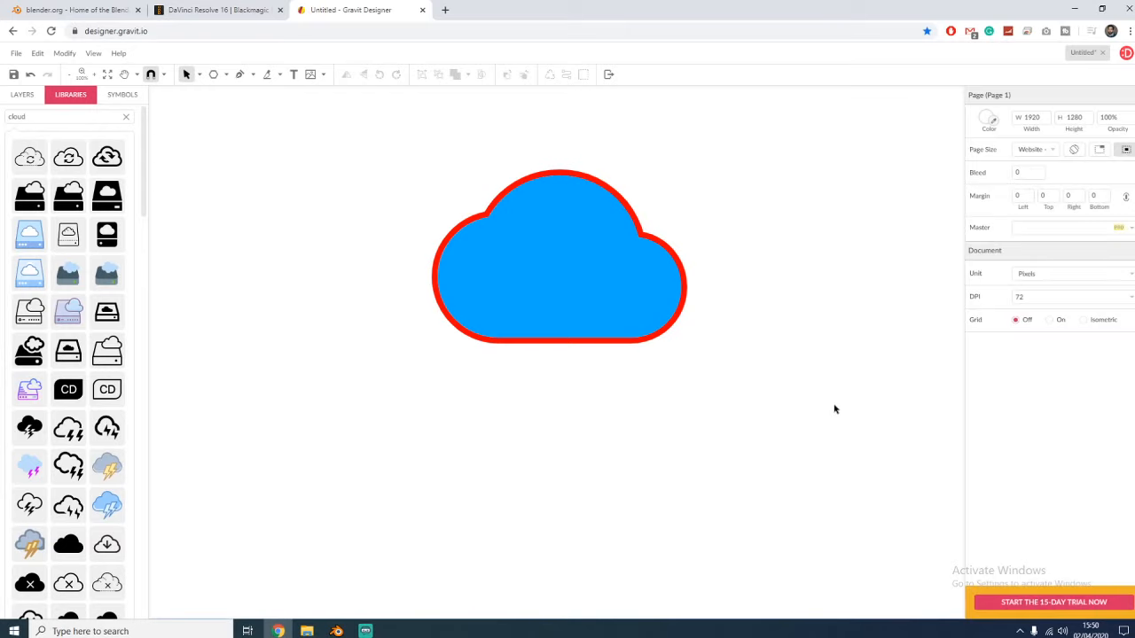
- Change the blue cloud's border colour to a near-black
click(535, 320)
click(979, 363)
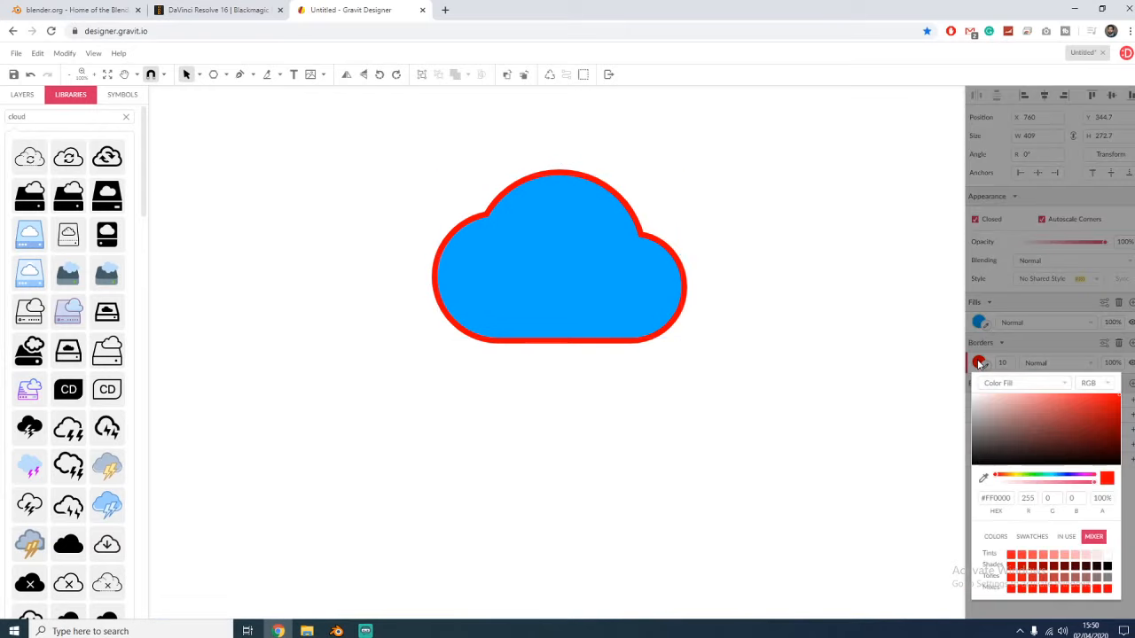
drag(994, 400, 919, 461)
click(834, 402)
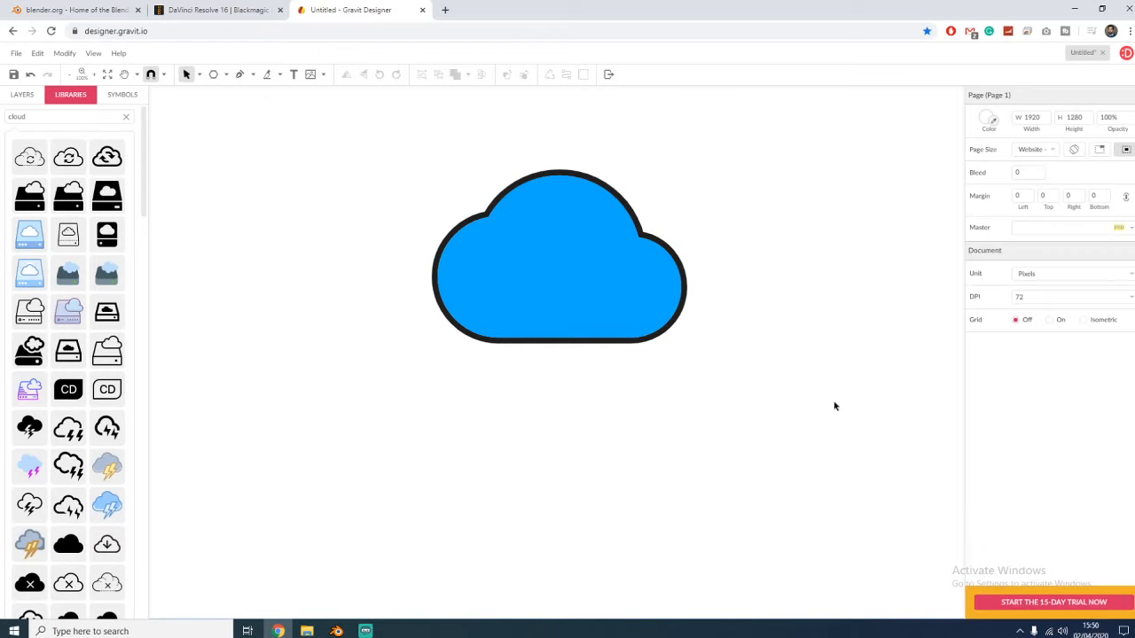
- Set the blue cloud's border width to 0
click(444, 286)
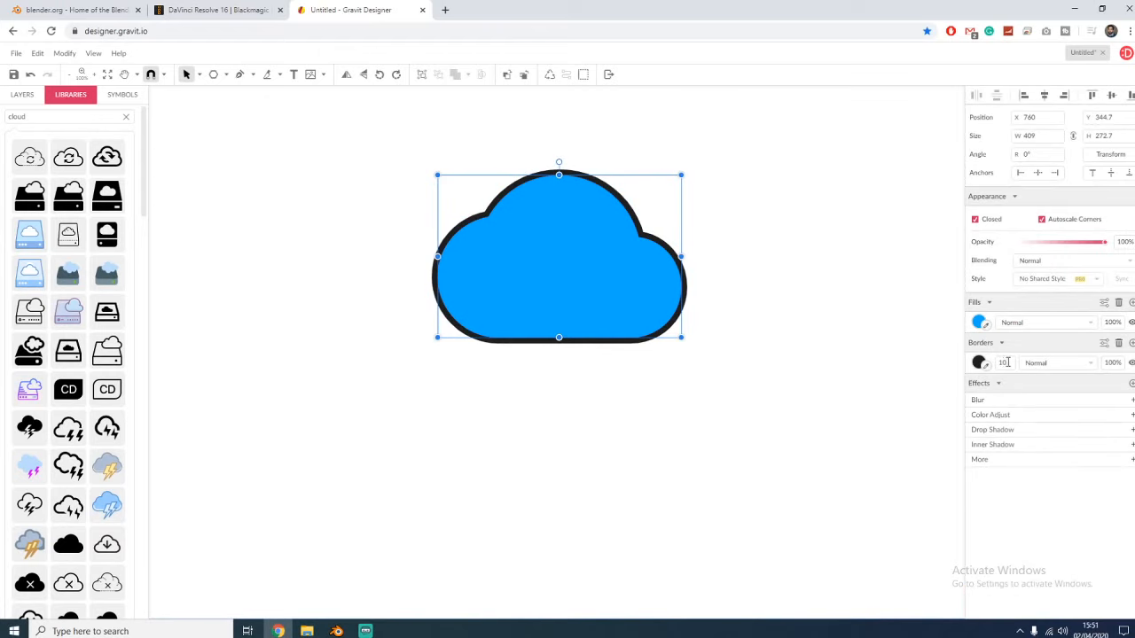
drag(1007, 362, 982, 366)
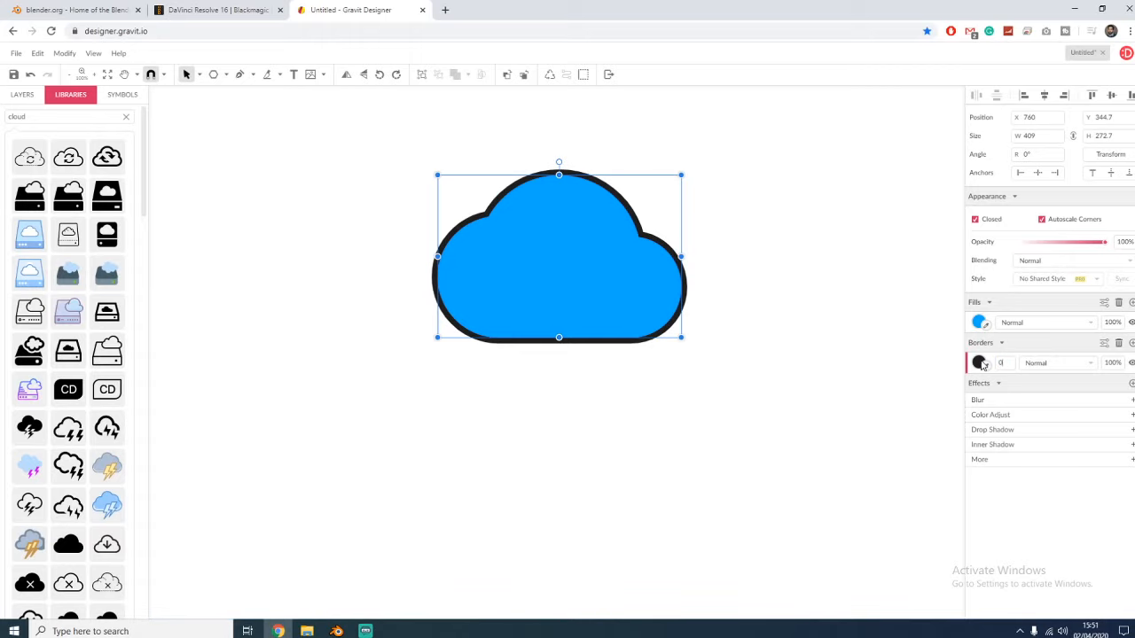
text(0)
click(894, 391)
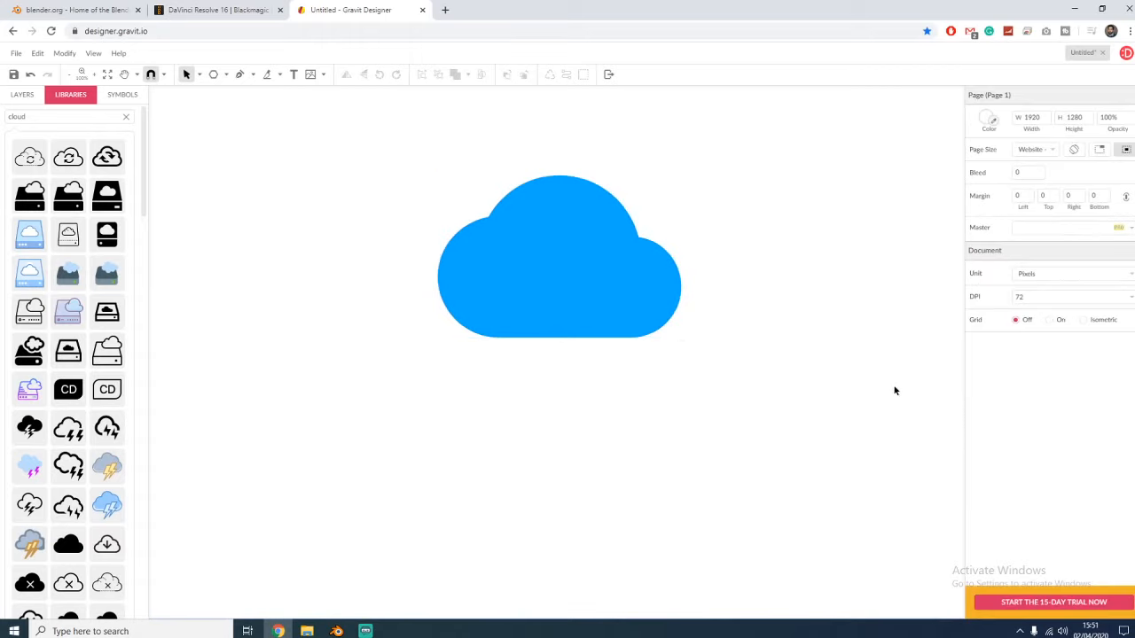
- Set the opacity of the blue cloud's fill to 50%
click(596, 285)
click(793, 414)
click(632, 259)
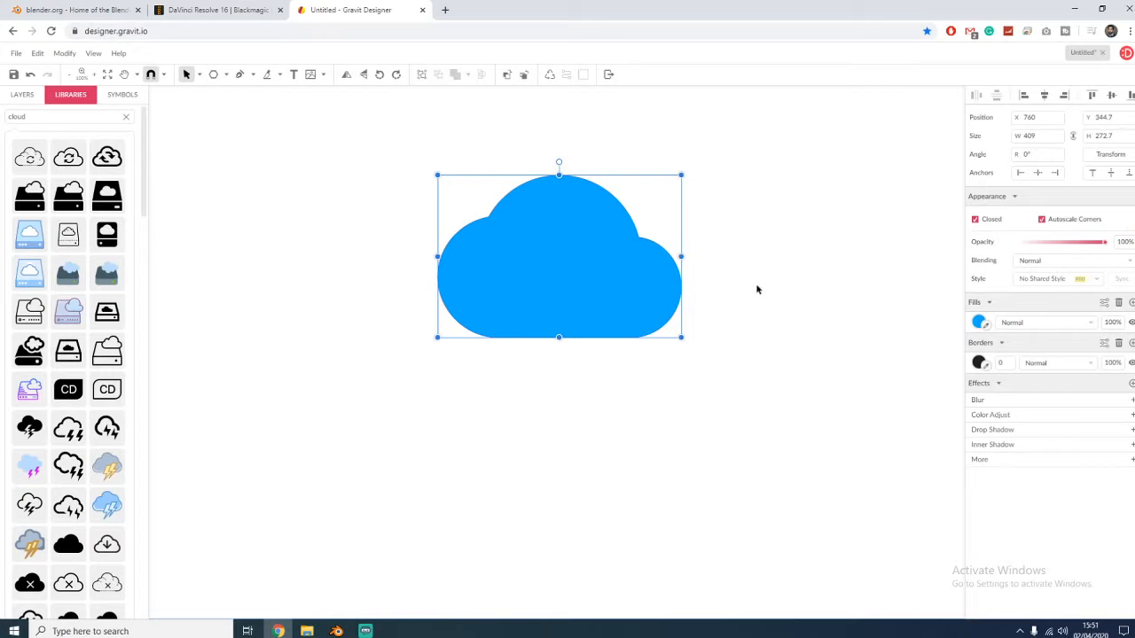
click(1119, 322)
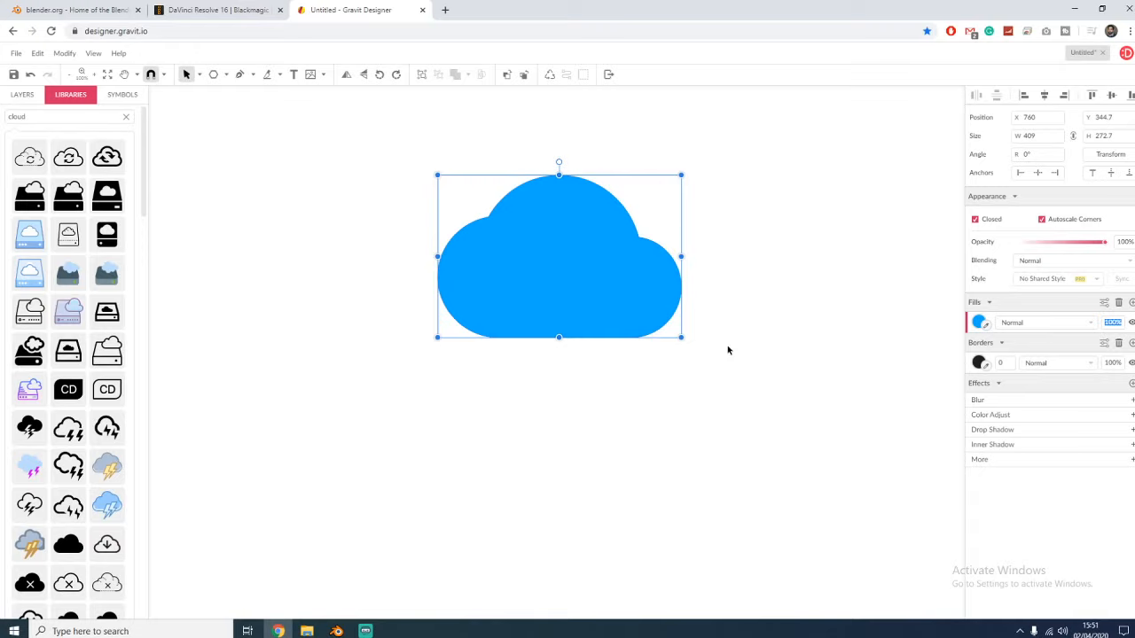
text(50)
key(Return)
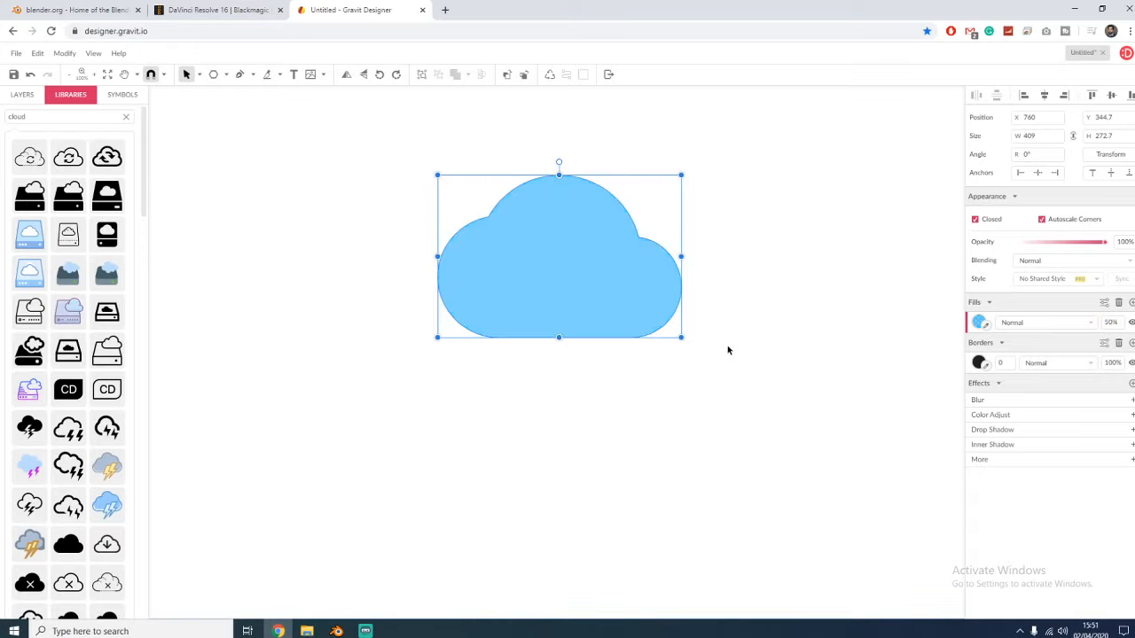
click(728, 281)
- Duplicate the translucent cloud so the copy overlaps its lower-left part, at about X 541, Y 461
click(567, 283)
drag(575, 302, 477, 389)
click(423, 346)
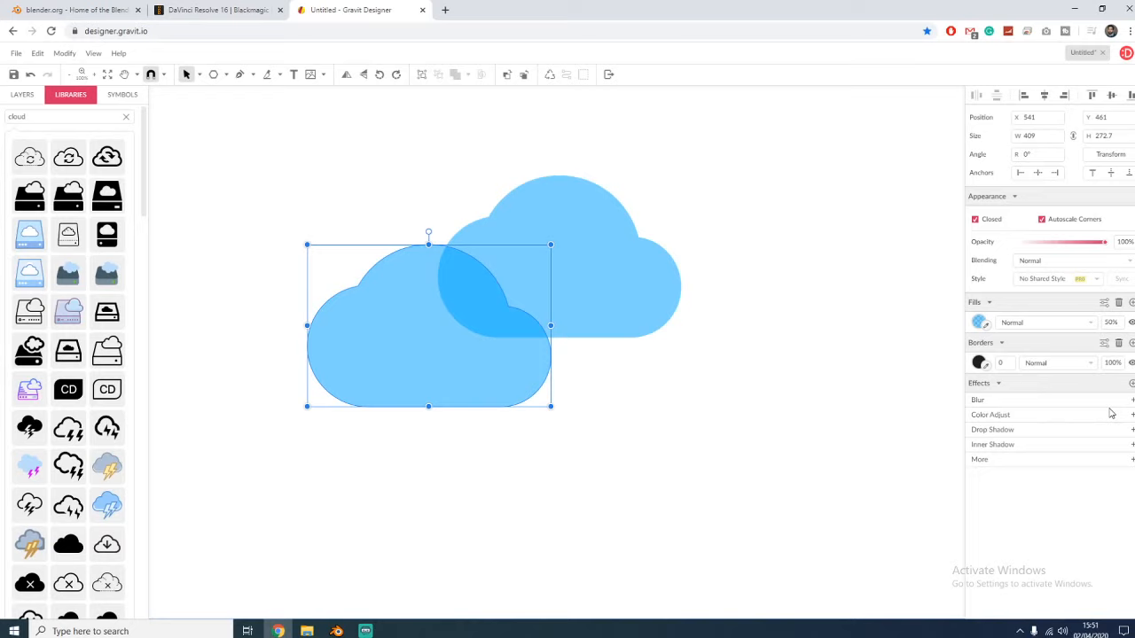
- Change the fill colour of the lower-left cloud copy to red
click(978, 323)
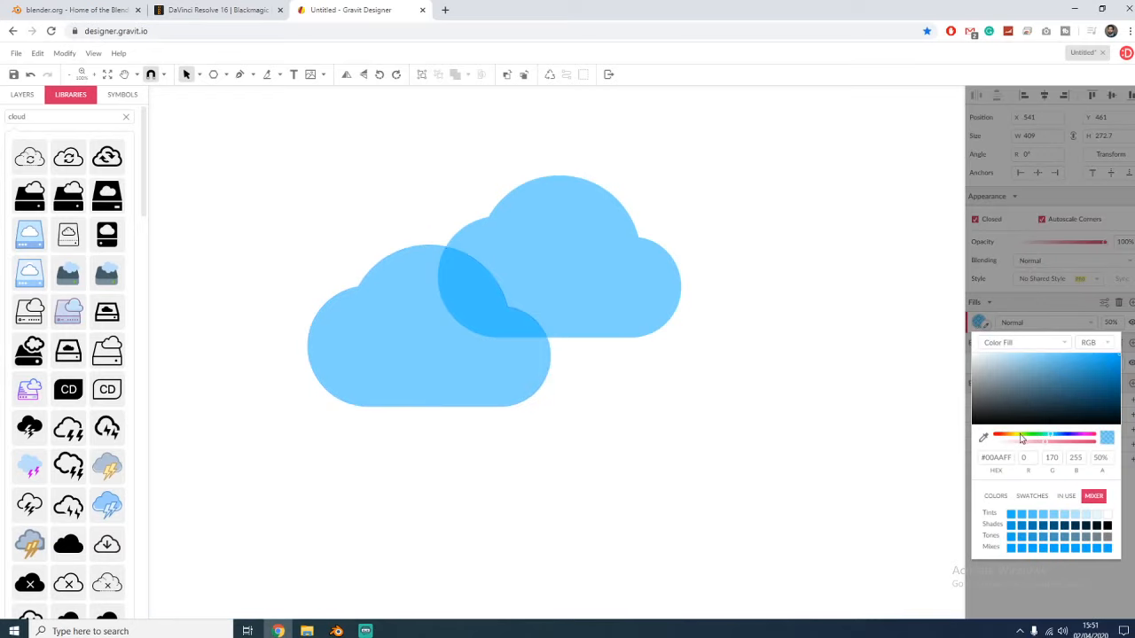
drag(1021, 435, 955, 434)
click(784, 433)
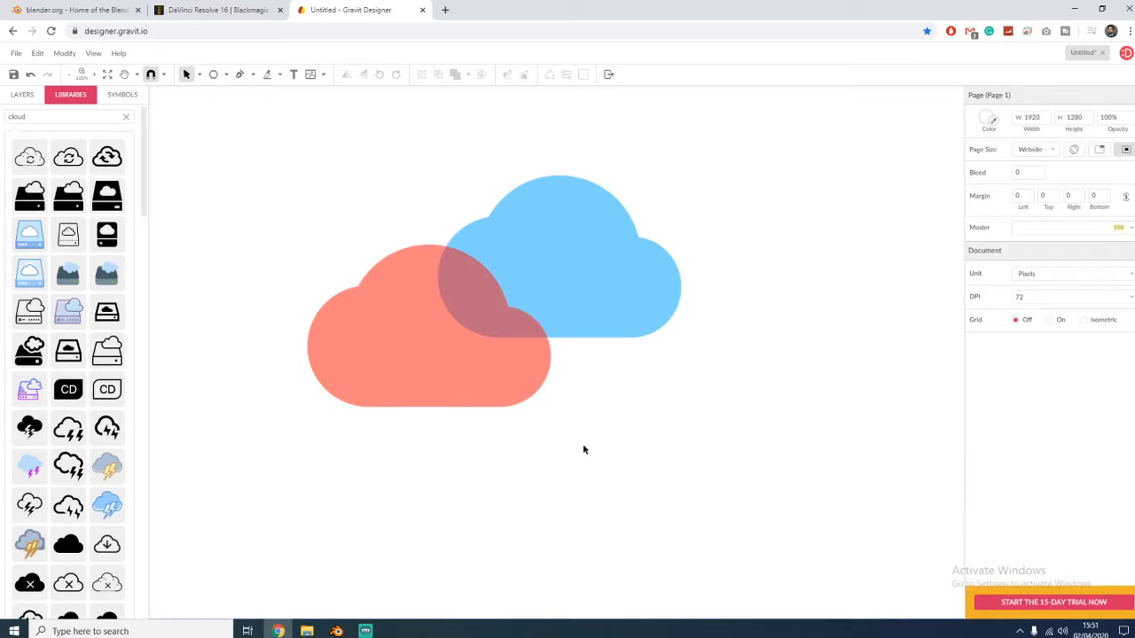
- Move the translucent red cloud slightly up and left to about X 528, Y 434
drag(447, 359, 420, 355)
click(613, 429)
click(560, 411)
drag(491, 366, 517, 361)
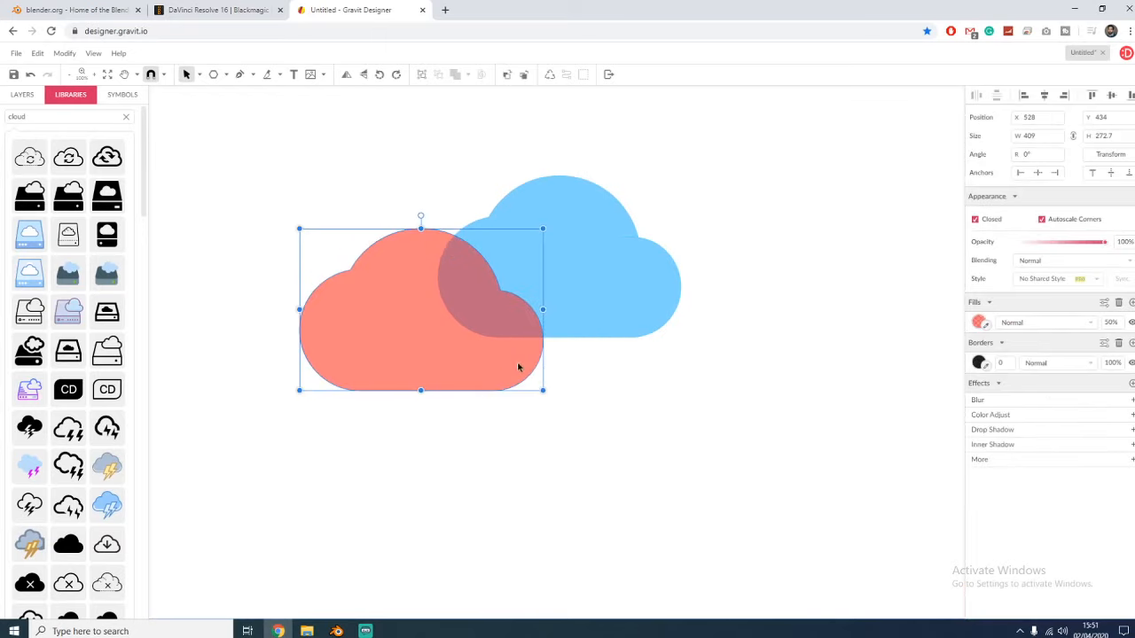
- Set the opacity of the red cloud's fill to 100%
click(1111, 323)
text(100)
key(Return)
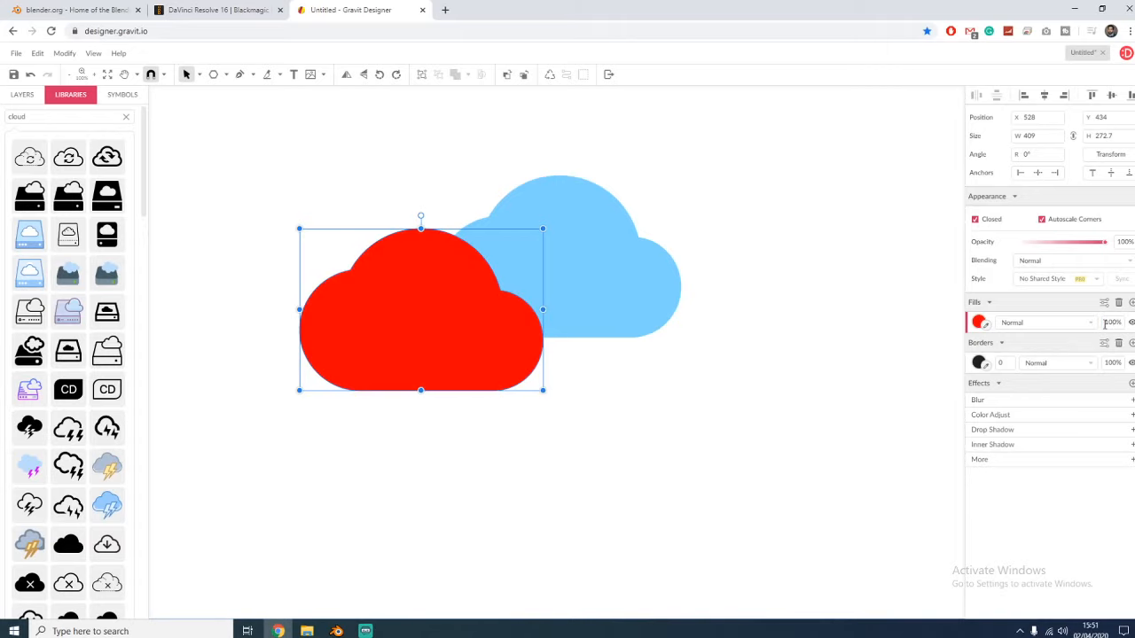
click(656, 420)
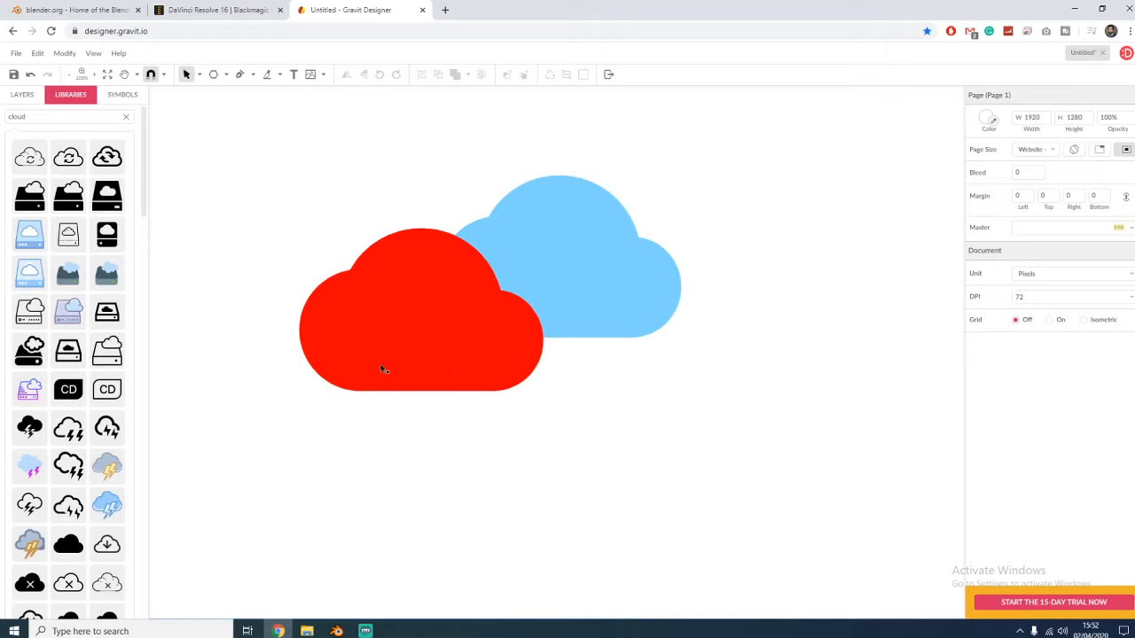
- Move the red cloud to about X 561, Y 427 and send it backward behind the blue cloud
drag(428, 337, 447, 330)
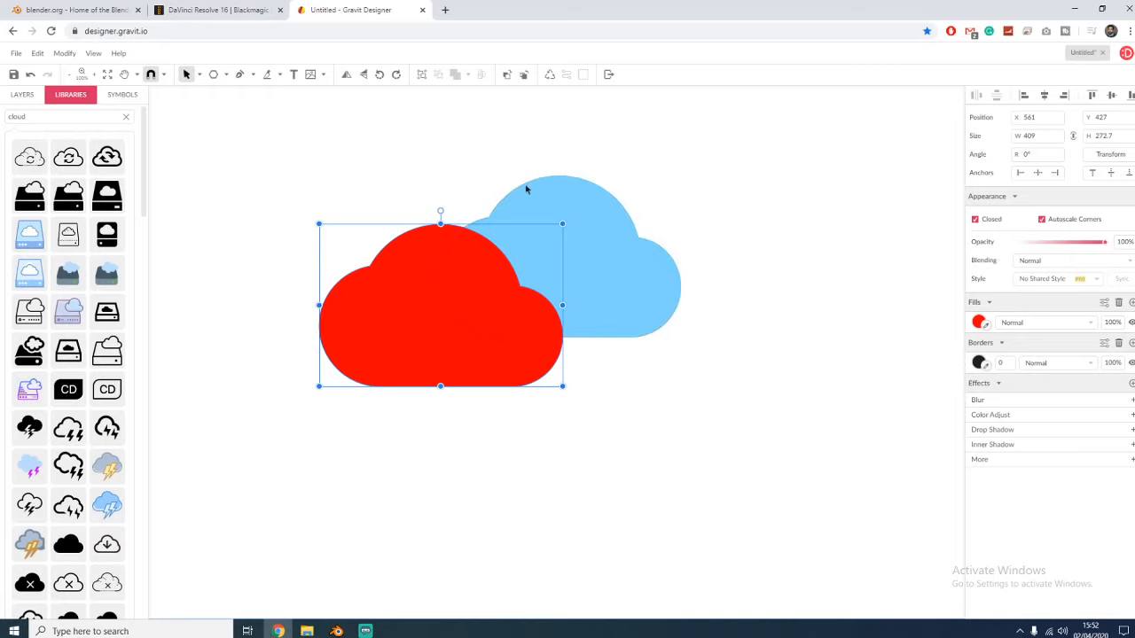
click(523, 76)
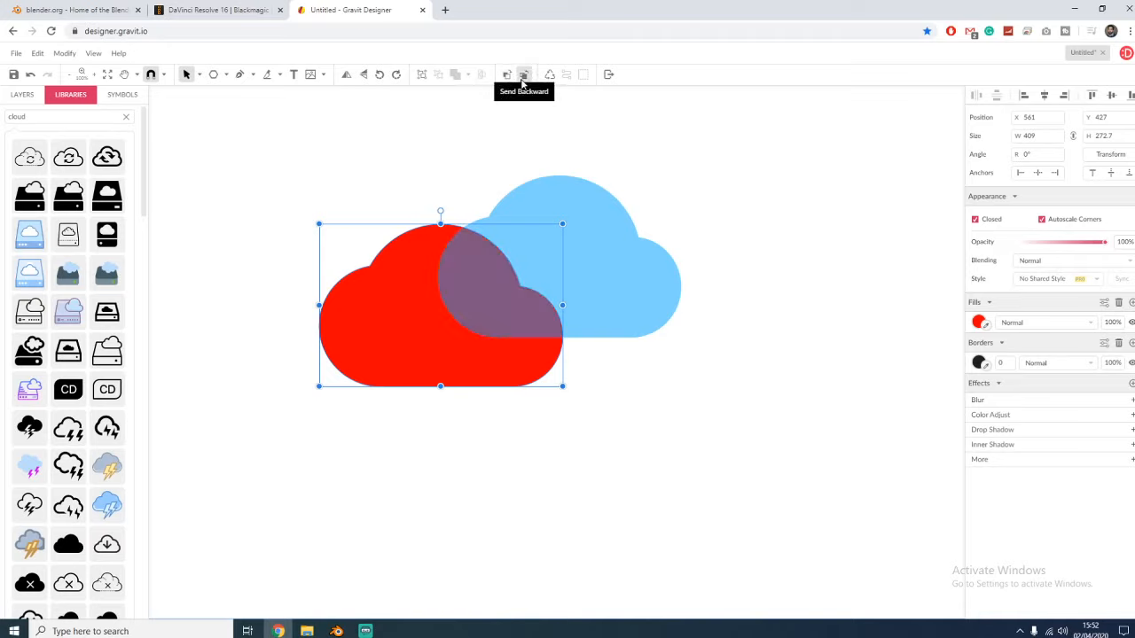
click(479, 161)
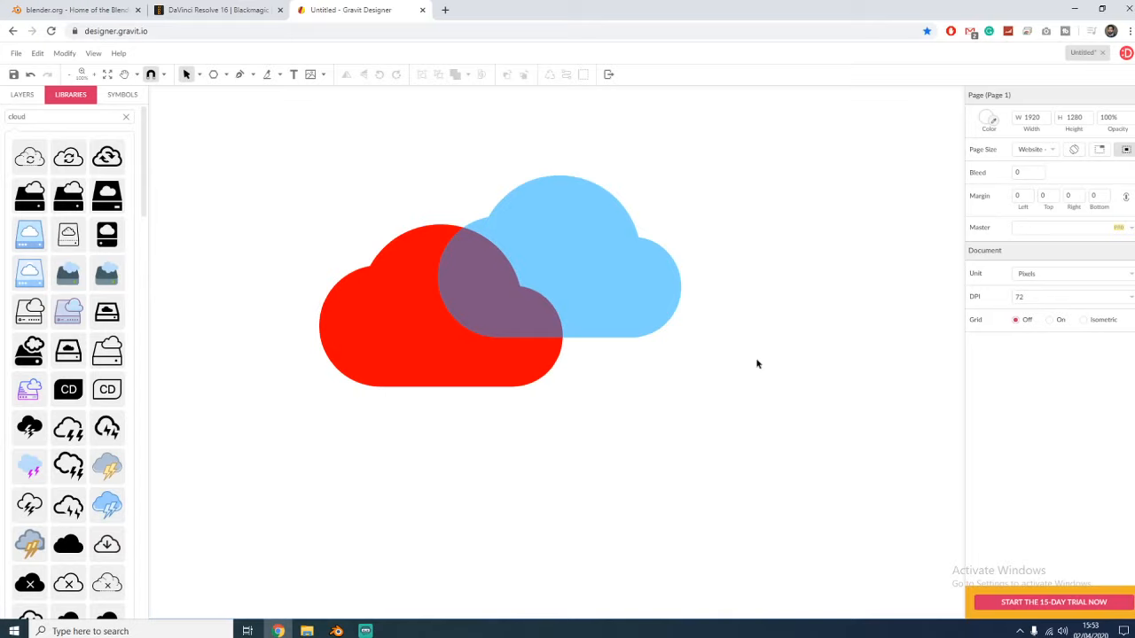
- Move the translucent blue cloud up and left to about X 711, Y 305
click(615, 276)
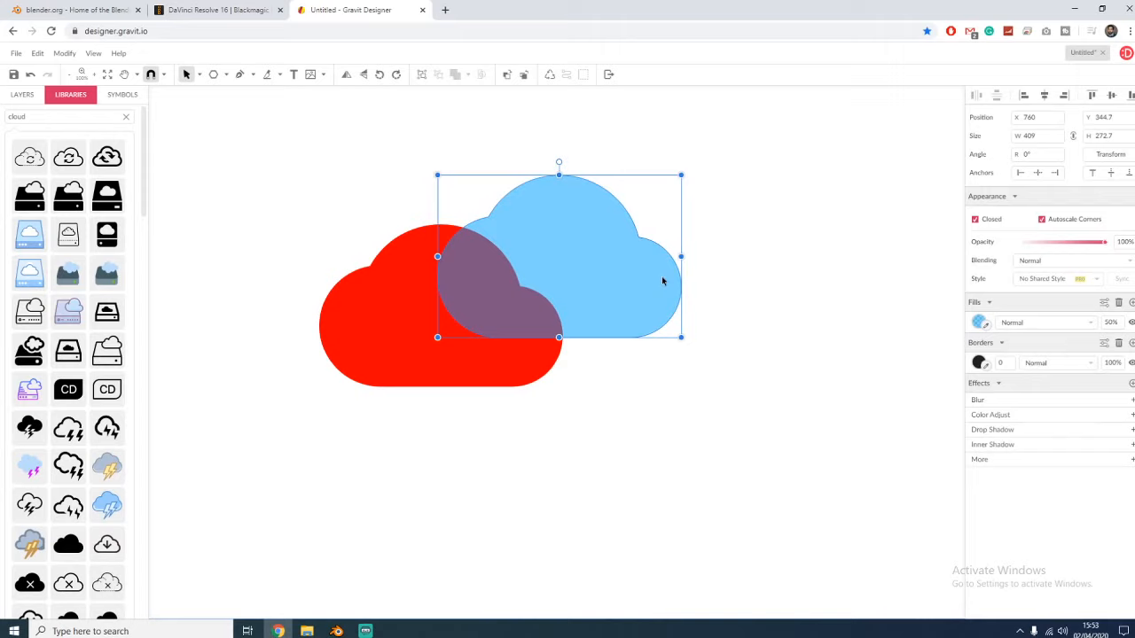
click(759, 285)
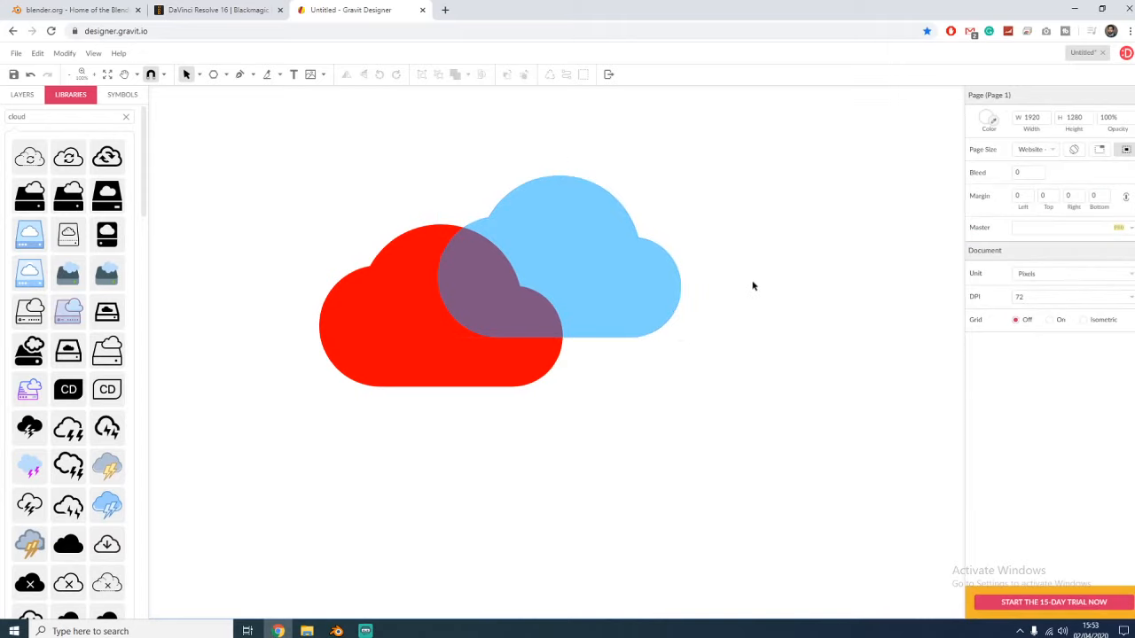
drag(612, 297, 584, 254)
click(708, 244)
click(717, 276)
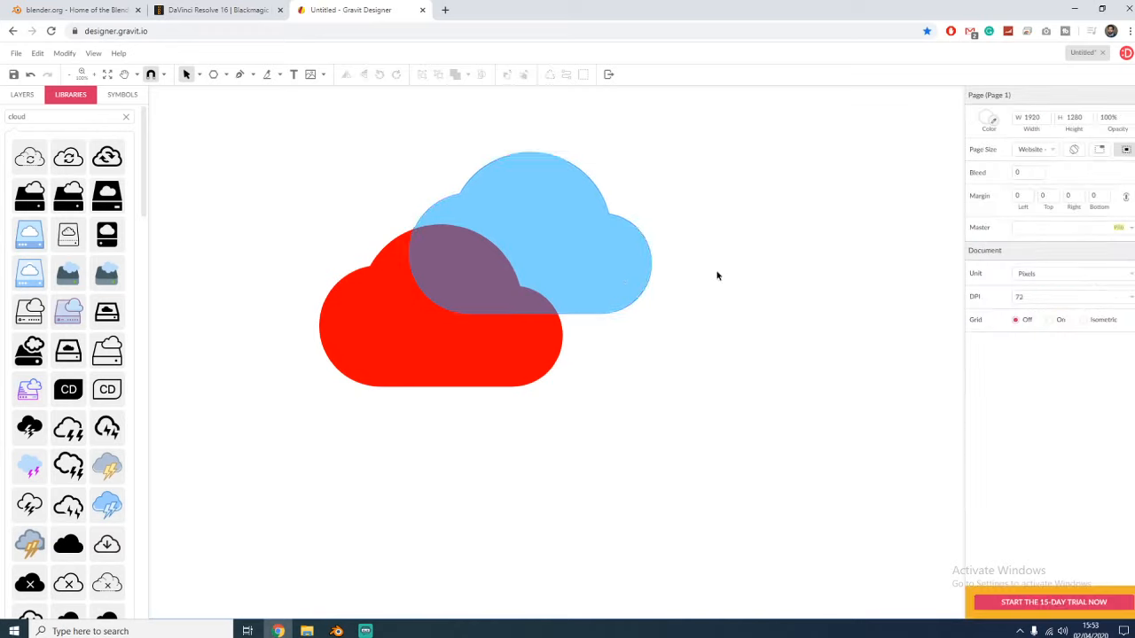
- Duplicate the blue cloud to its right at about X 989, Y 305, and give the copy a grey #AAAAAA fill
click(602, 274)
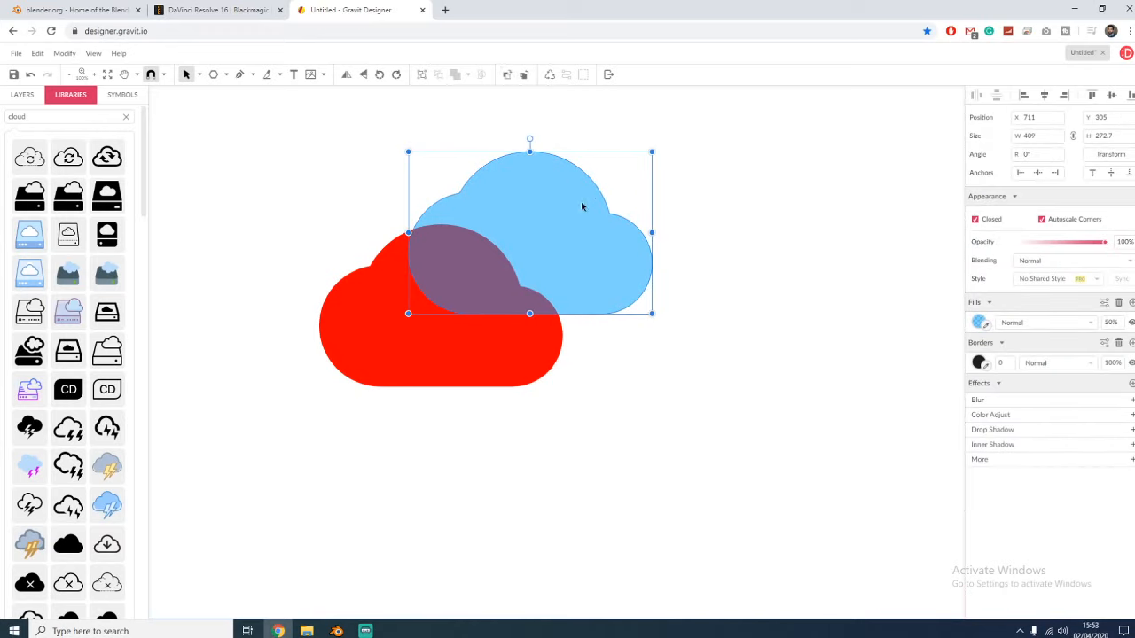
drag(552, 279, 700, 281)
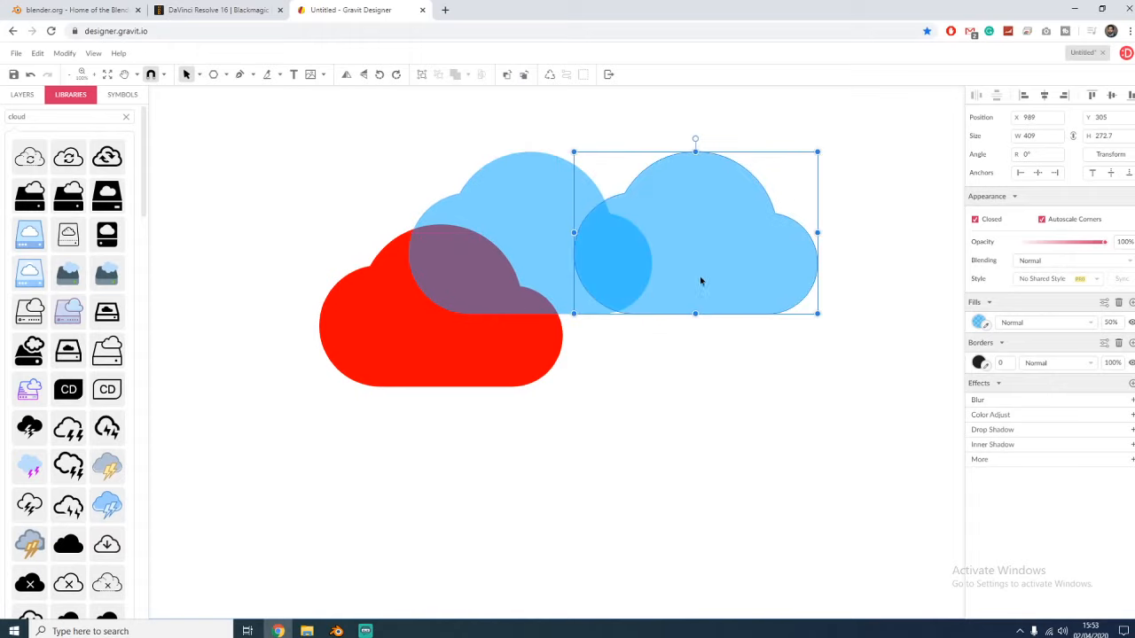
click(979, 323)
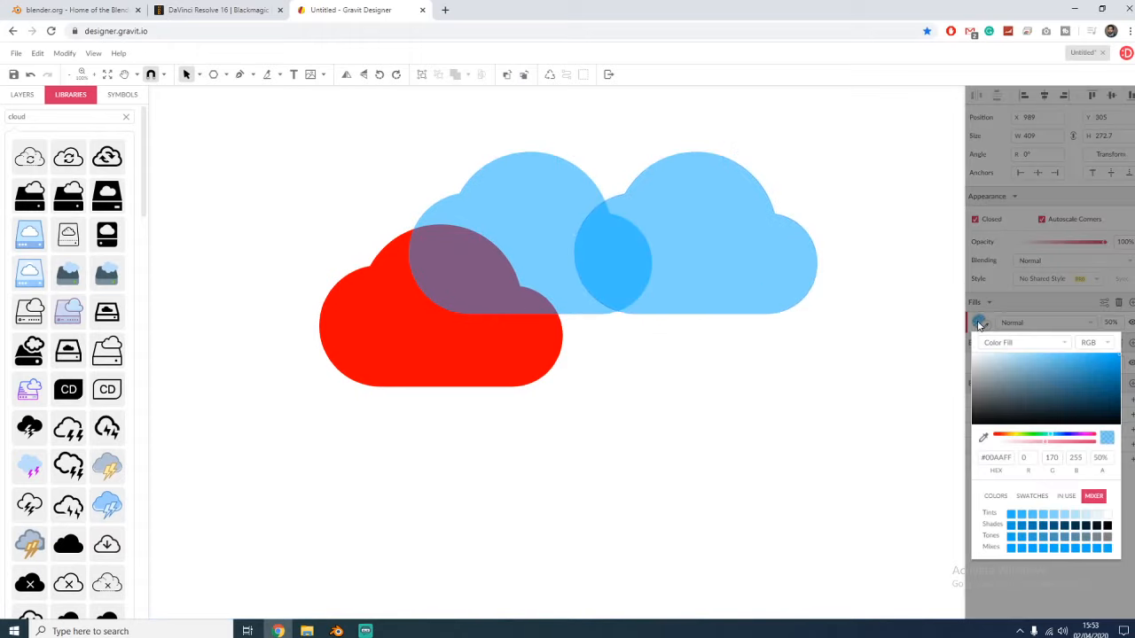
drag(1033, 404, 925, 375)
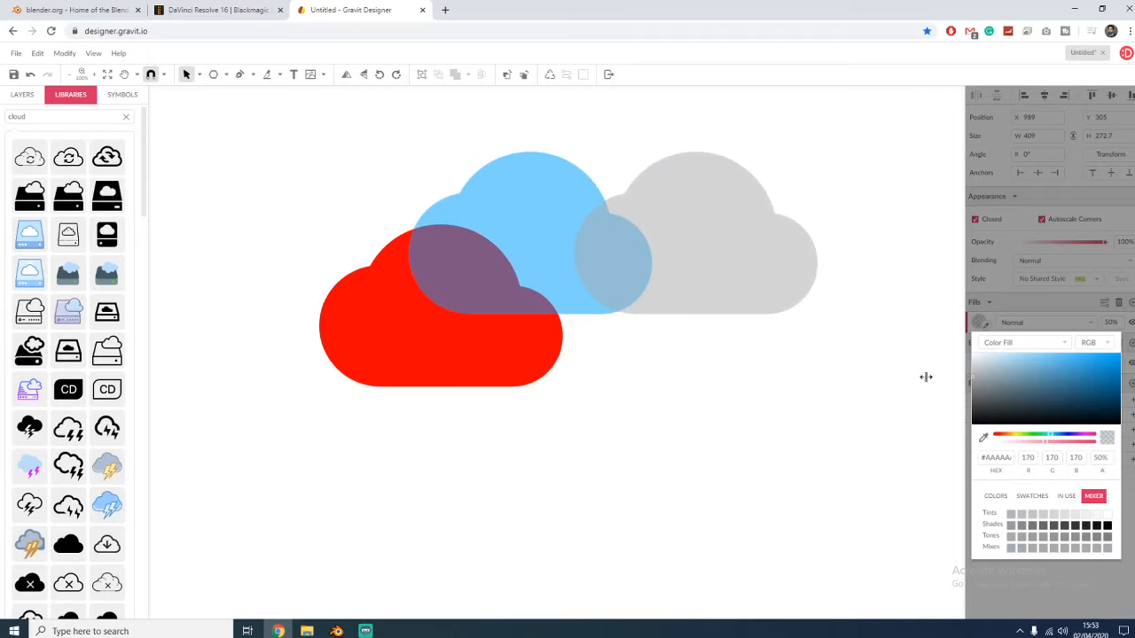
- Set the opacity of the grey cloud's fill to 100%
drag(1100, 460, 1129, 462)
click(1107, 444)
drag(1045, 442, 1112, 459)
text(1)
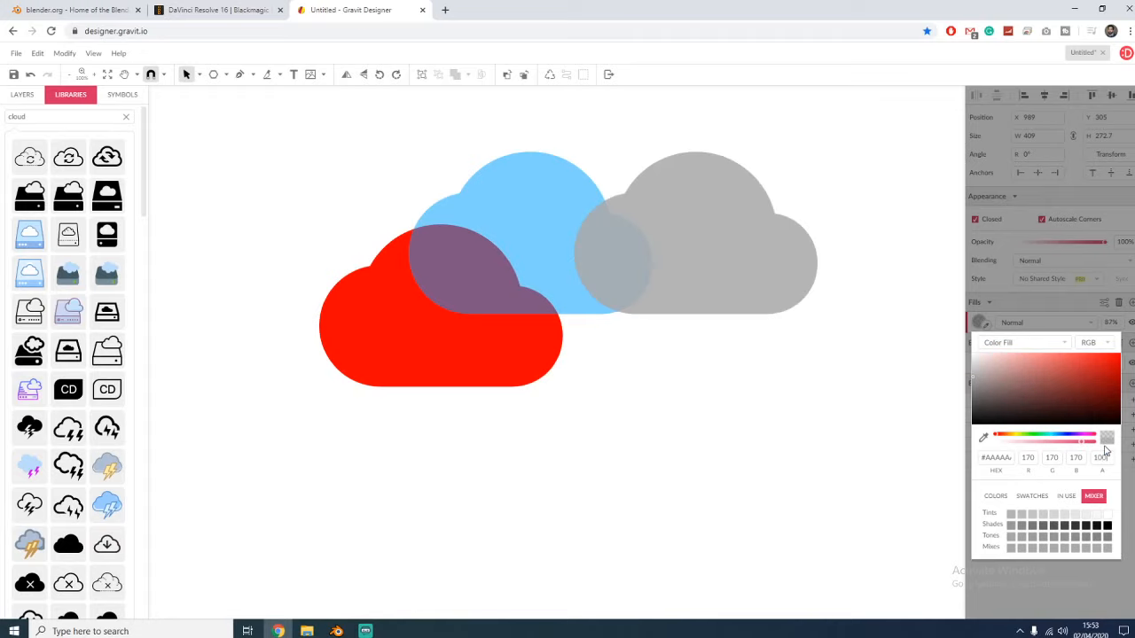
text(00)
key(Return)
click(783, 417)
- Move the grey cloud over the red and blue clouds, to about X 796, Y 409
drag(674, 254, 549, 316)
click(711, 505)
click(690, 375)
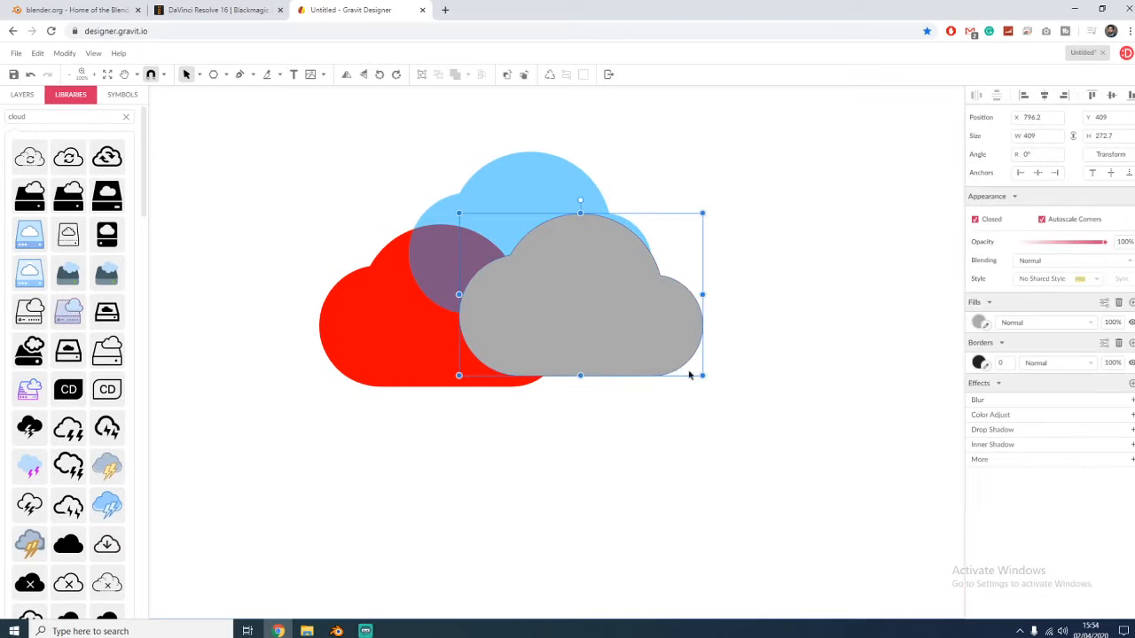
click(785, 385)
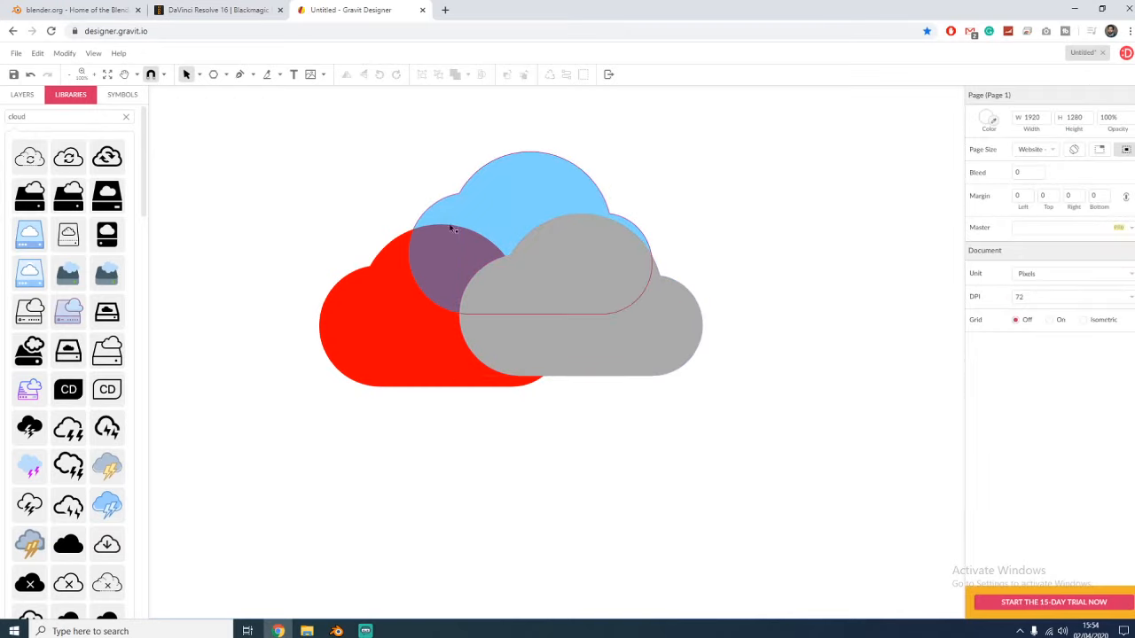
- Send the grey cloud backward behind both the blue and red clouds
click(605, 328)
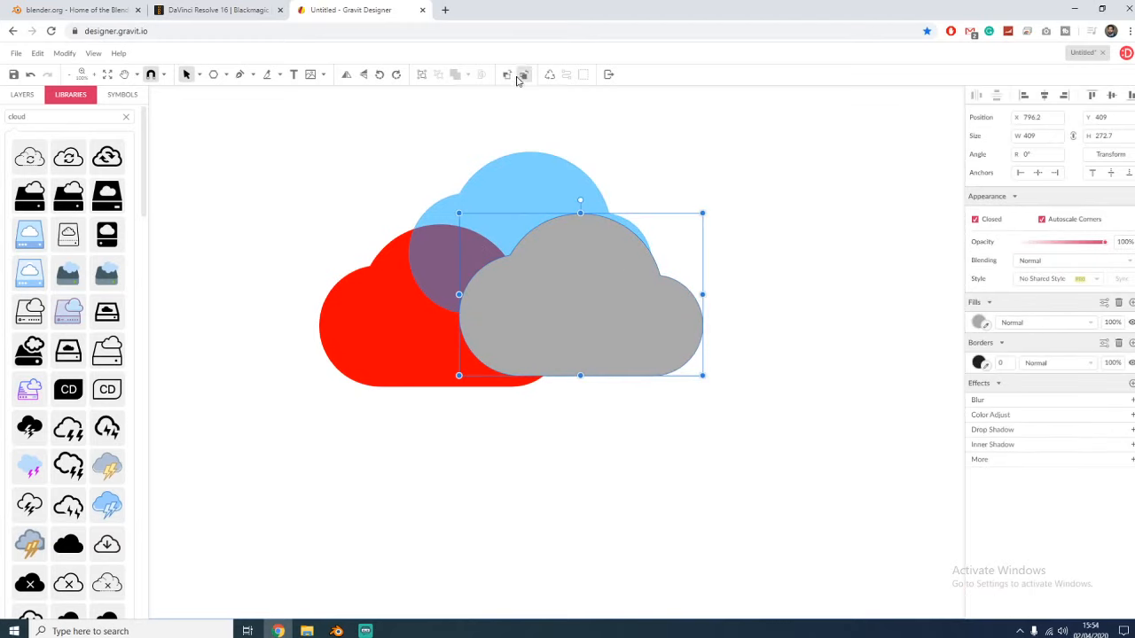
click(521, 76)
click(522, 76)
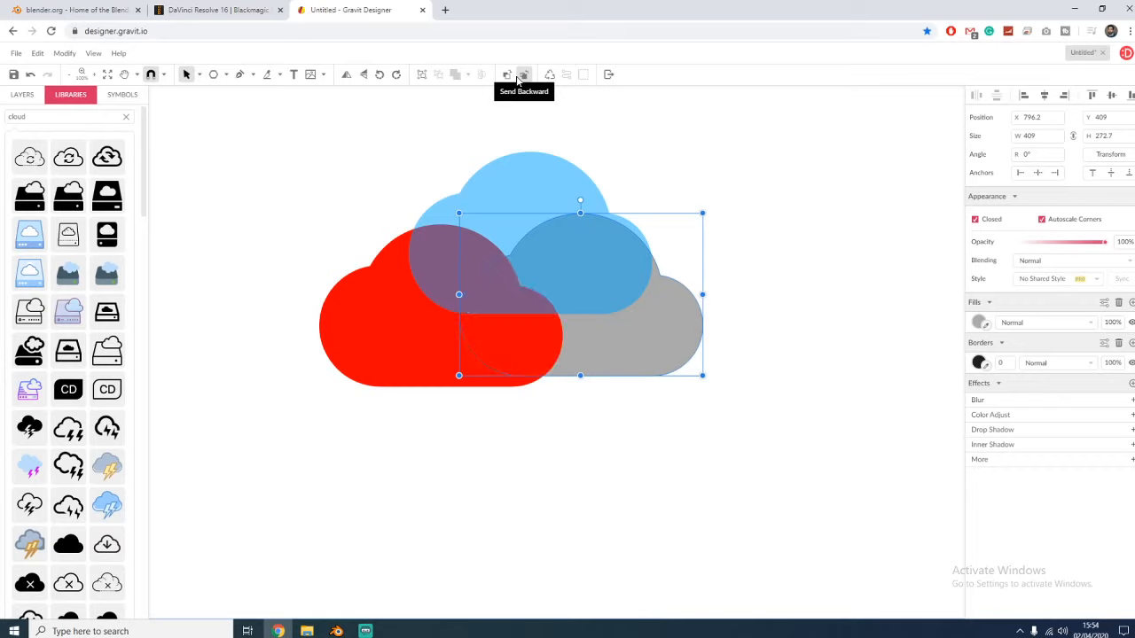
click(785, 260)
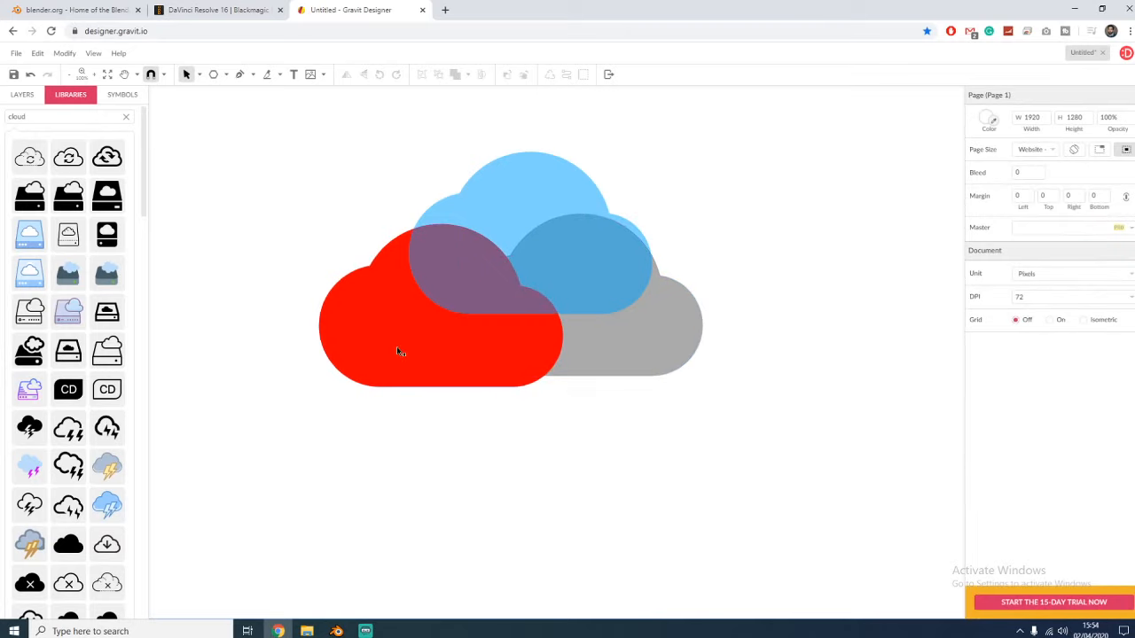
- Move the red cloud up and left, and set the opacity of the blue cloud's fill to 100%
click(352, 301)
drag(352, 301, 333, 284)
click(546, 193)
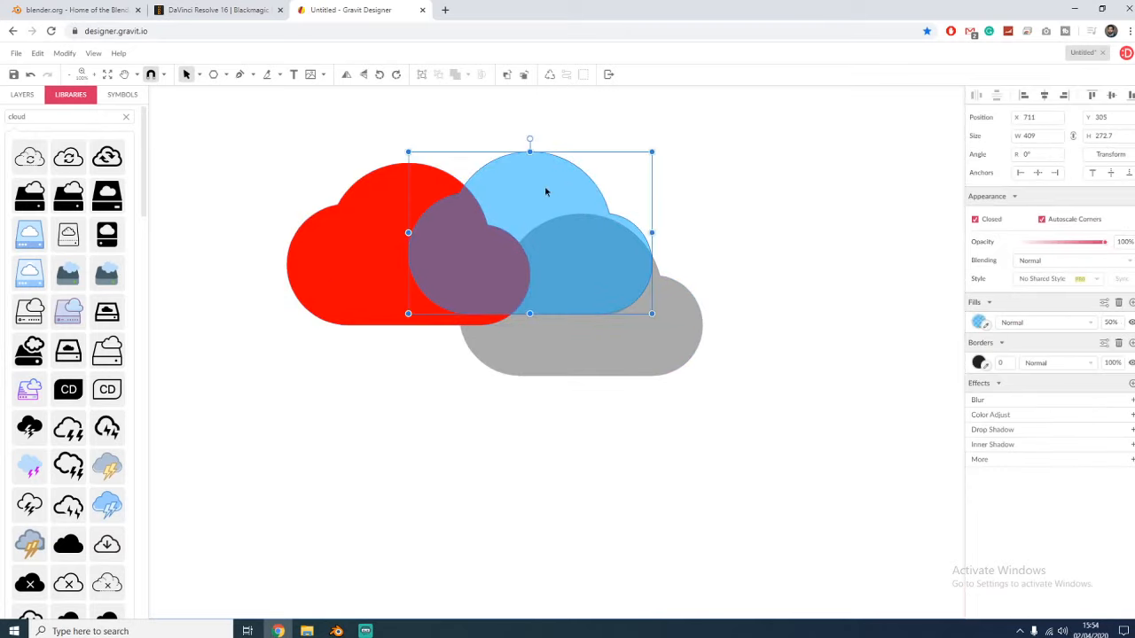
text(100)
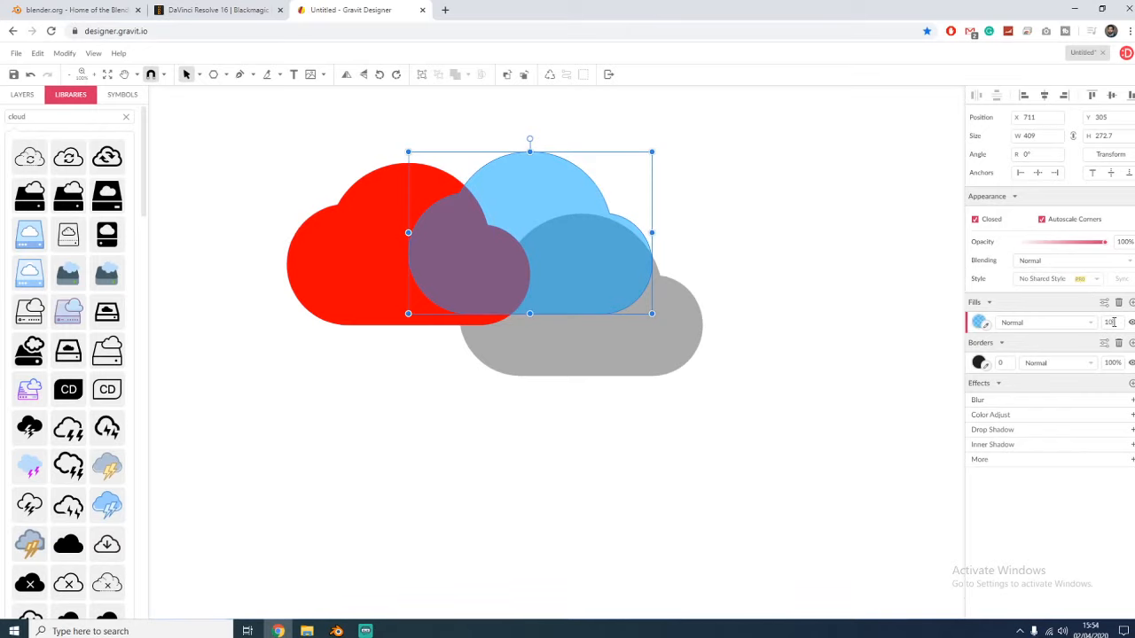
key(Return)
click(702, 241)
- Move the blue cloud upward and shift the grey cloud left to about X 698, Y 417
drag(577, 224, 563, 175)
drag(626, 373, 566, 376)
click(760, 385)
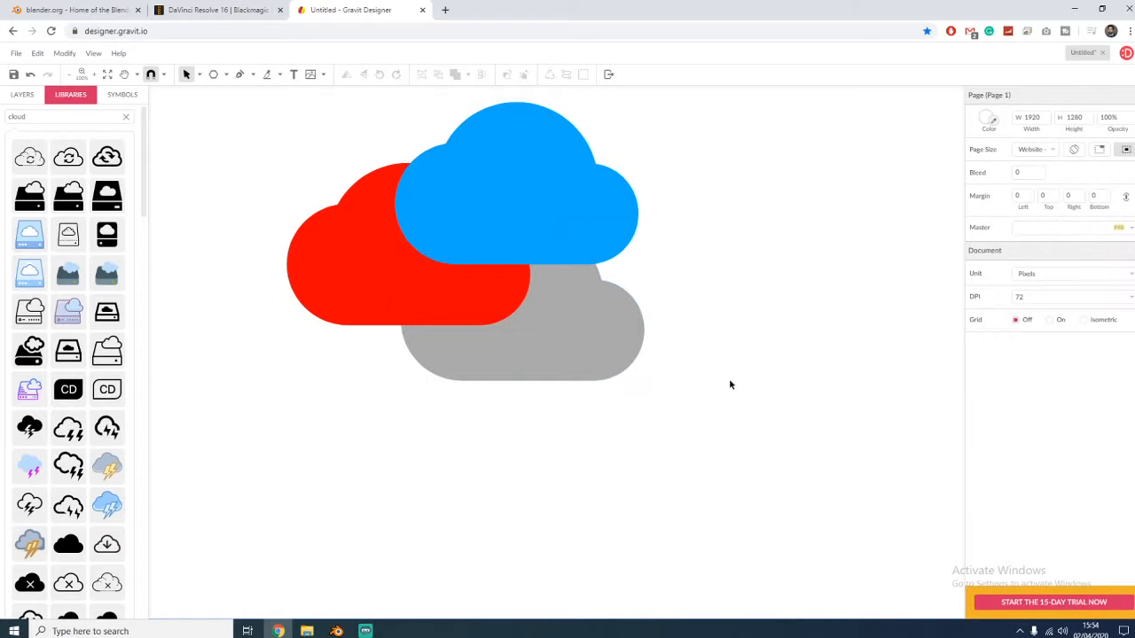
- Bring the grey cloud forward in front of the red and blue clouds
click(555, 316)
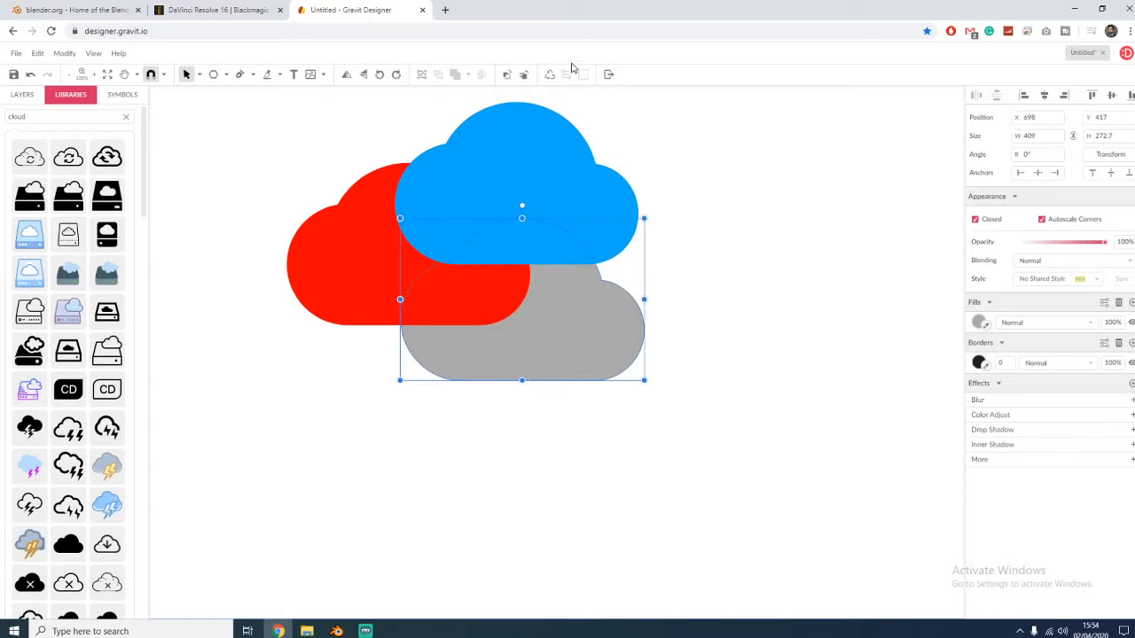
click(507, 76)
click(507, 76)
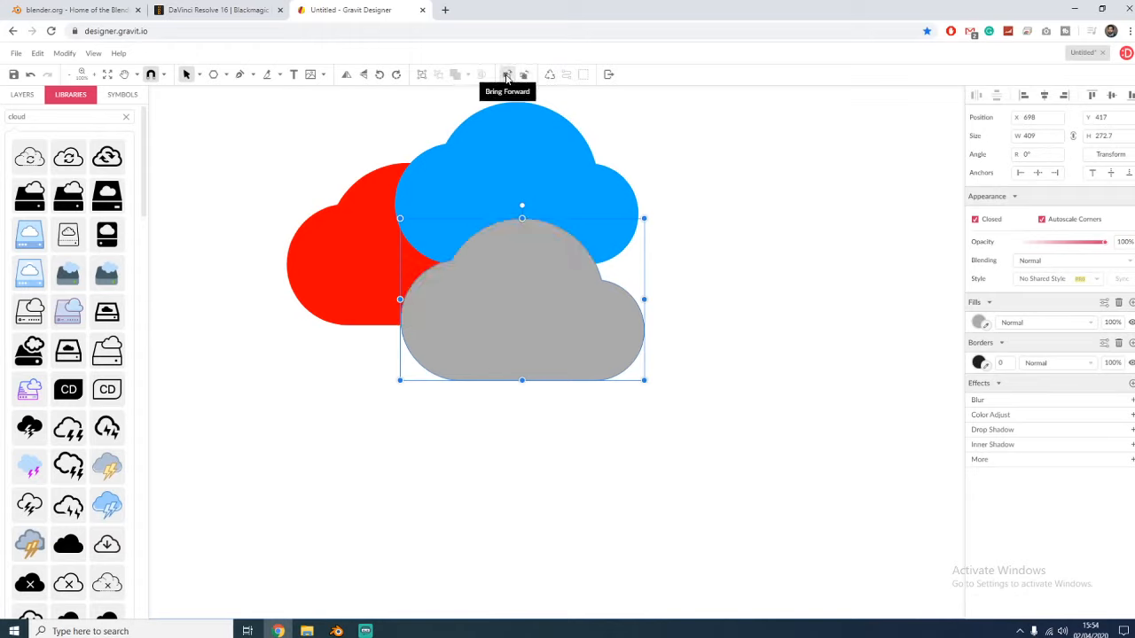
click(753, 205)
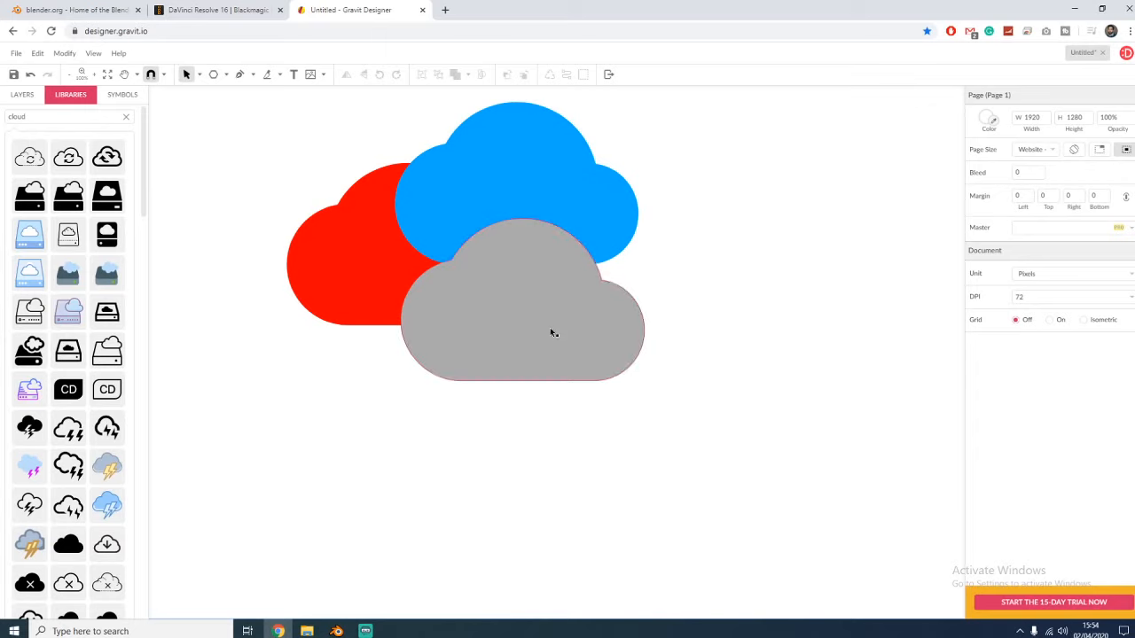
- Move the grey cloud up and right, and place the blue cloud just below the red cloud
drag(494, 339, 544, 289)
click(522, 419)
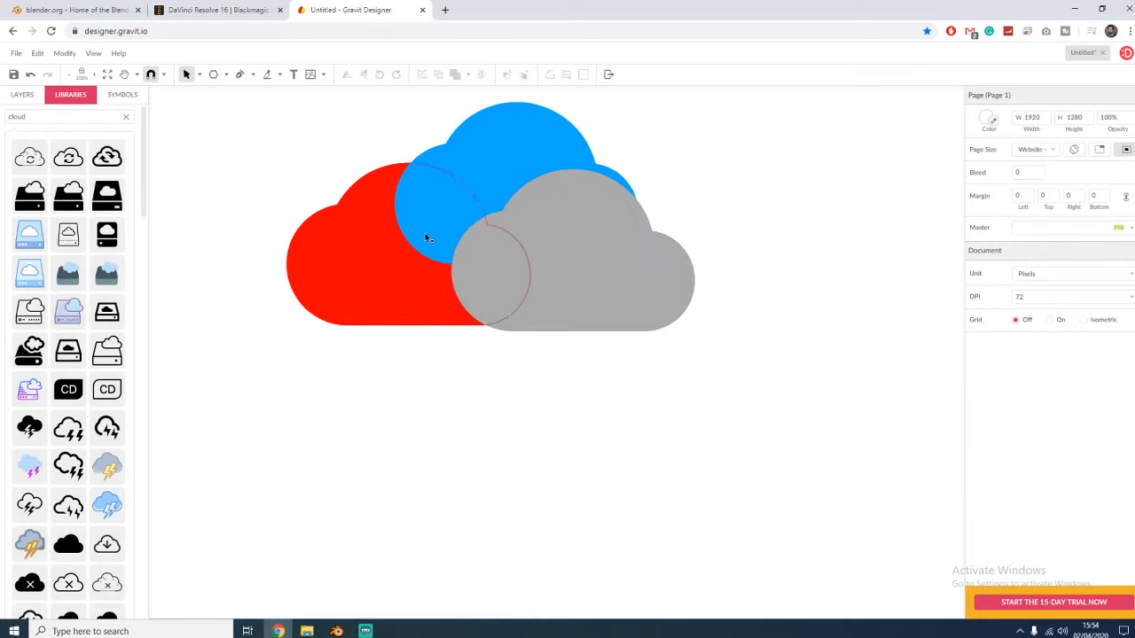
drag(489, 185, 373, 396)
- Delete the grey cloud and the red cloud, keeping only the blue cloud
click(624, 279)
key(Delete)
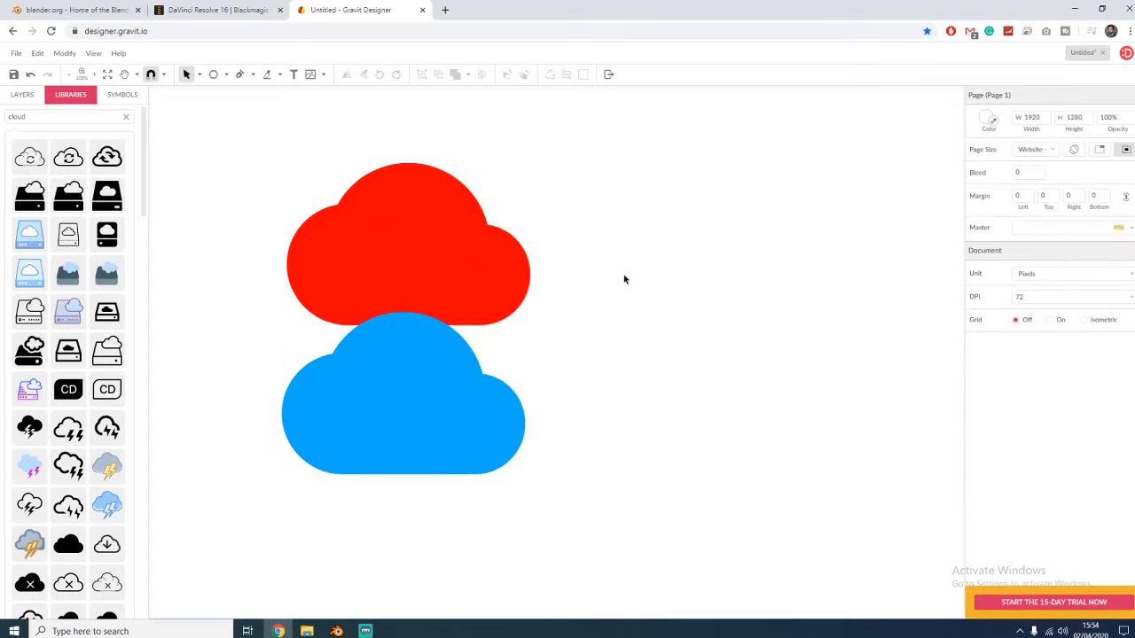
click(508, 261)
key(Delete)
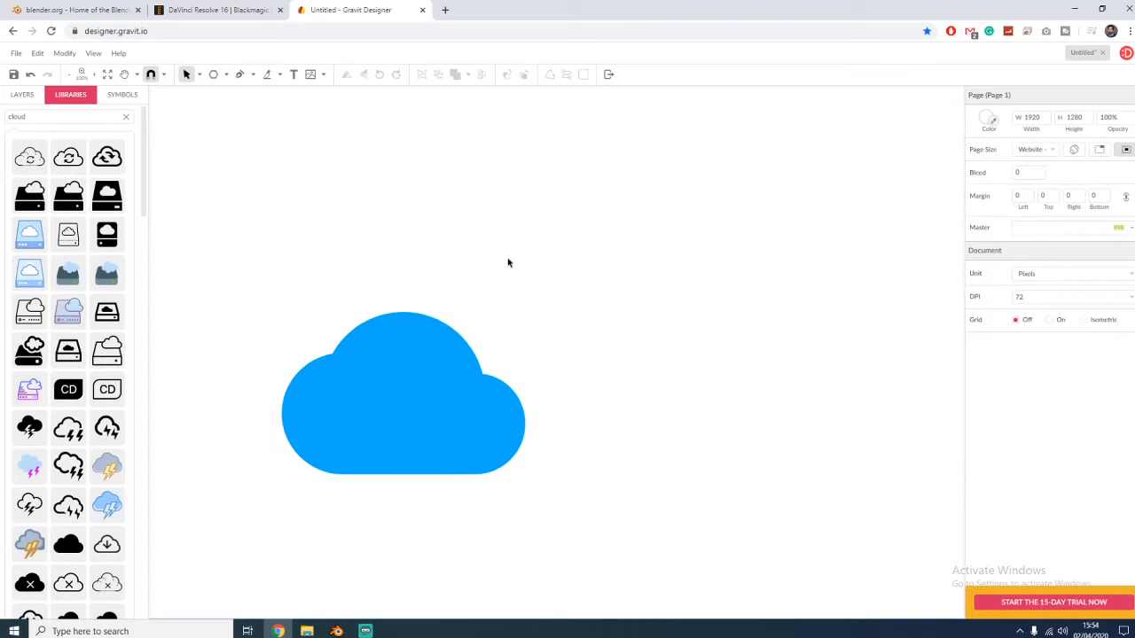
- Move the blue cloud up and right to about X 641, Y 433
drag(378, 388, 462, 304)
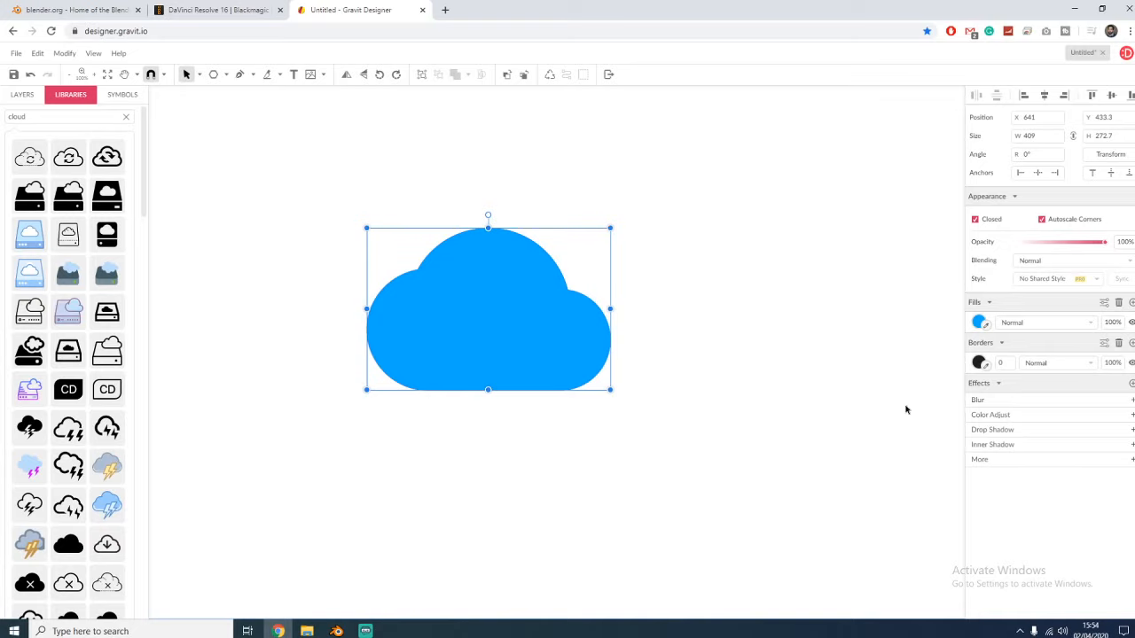
click(713, 415)
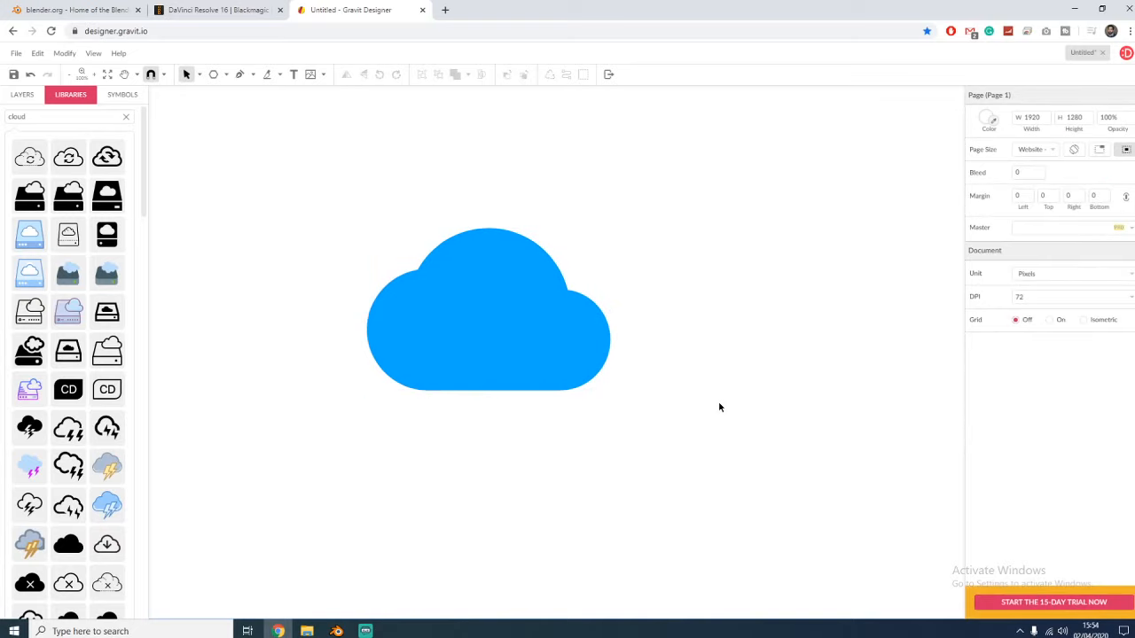
- Add a Color Adjust effect to the blue cloud and collapse its settings
click(587, 371)
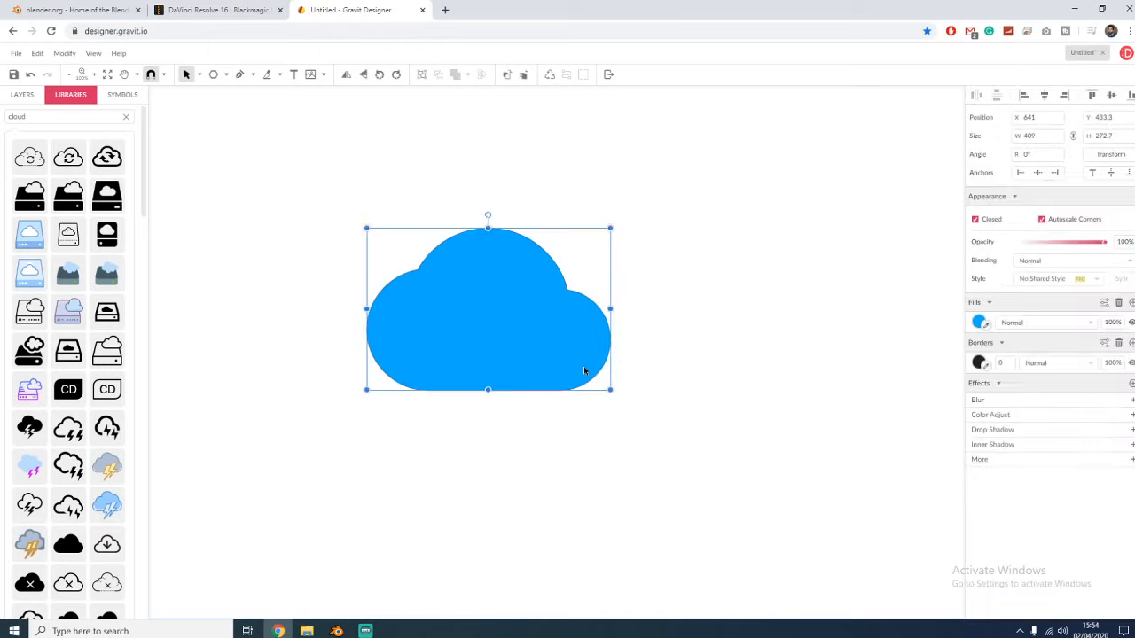
click(1131, 415)
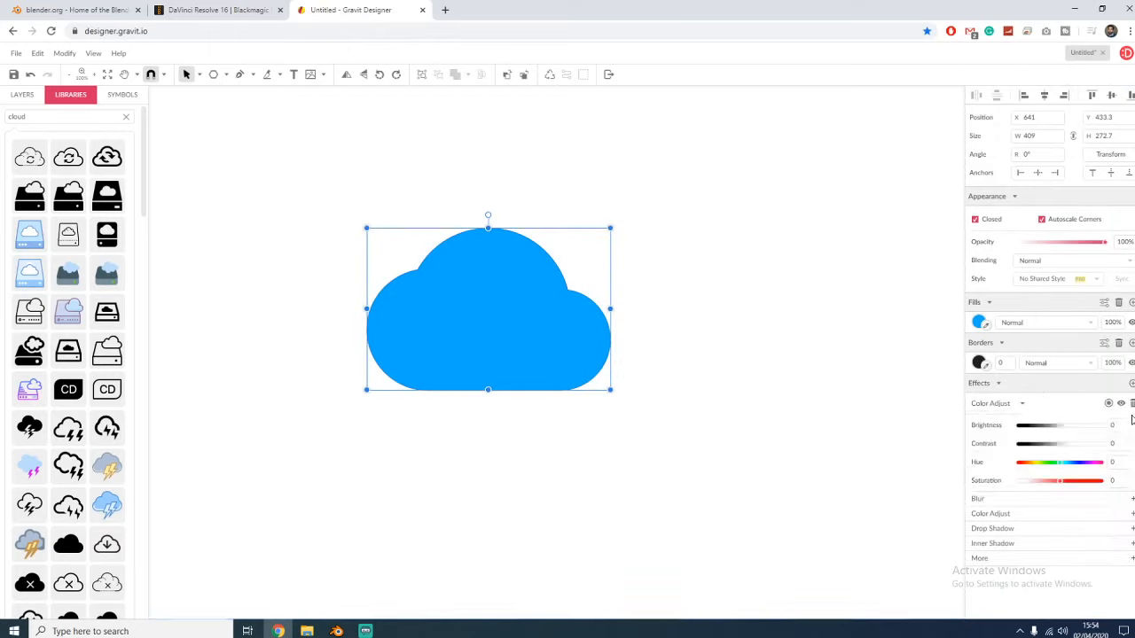
click(1021, 404)
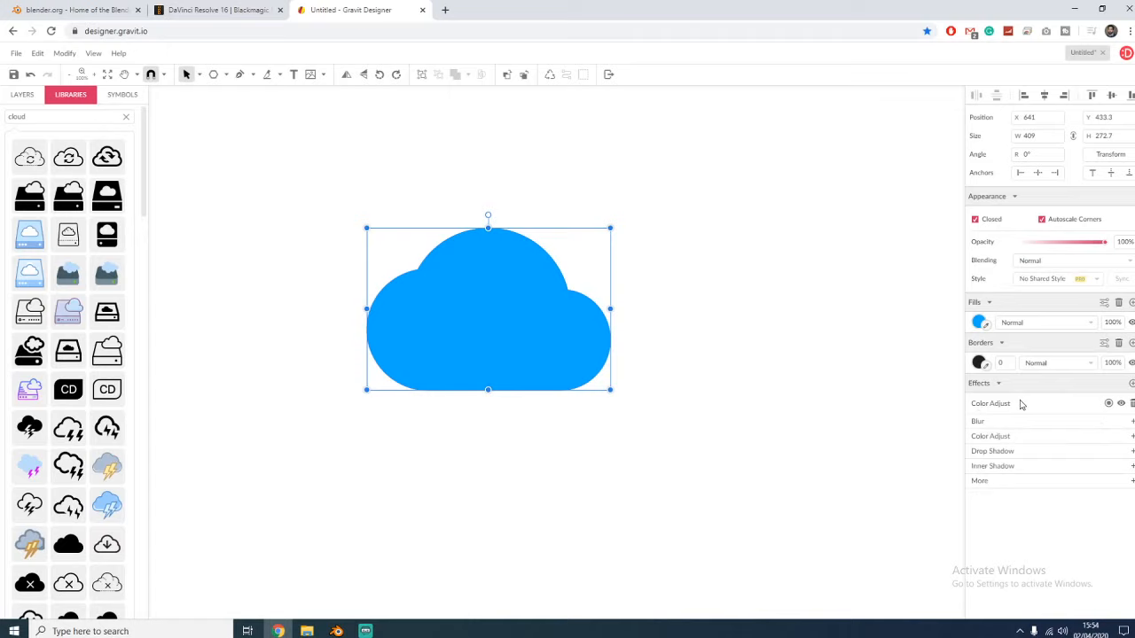
- Add a Blur effect with a radius of about 25.3 and a Drop Shadow effect to the blue cloud
click(1133, 422)
drag(994, 428, 1010, 430)
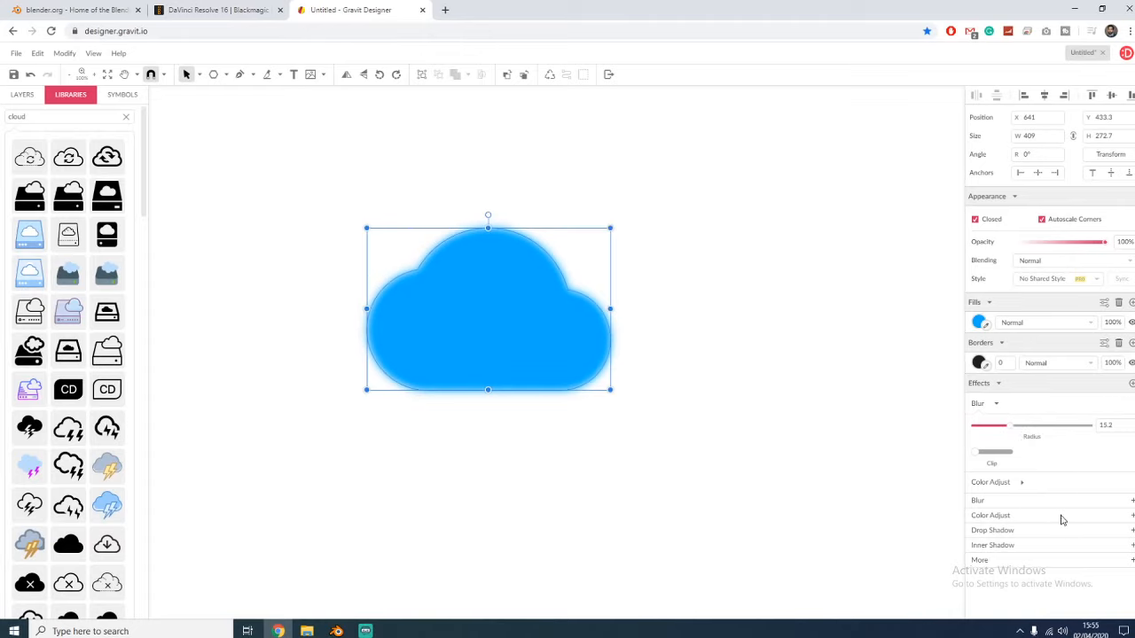
click(1026, 530)
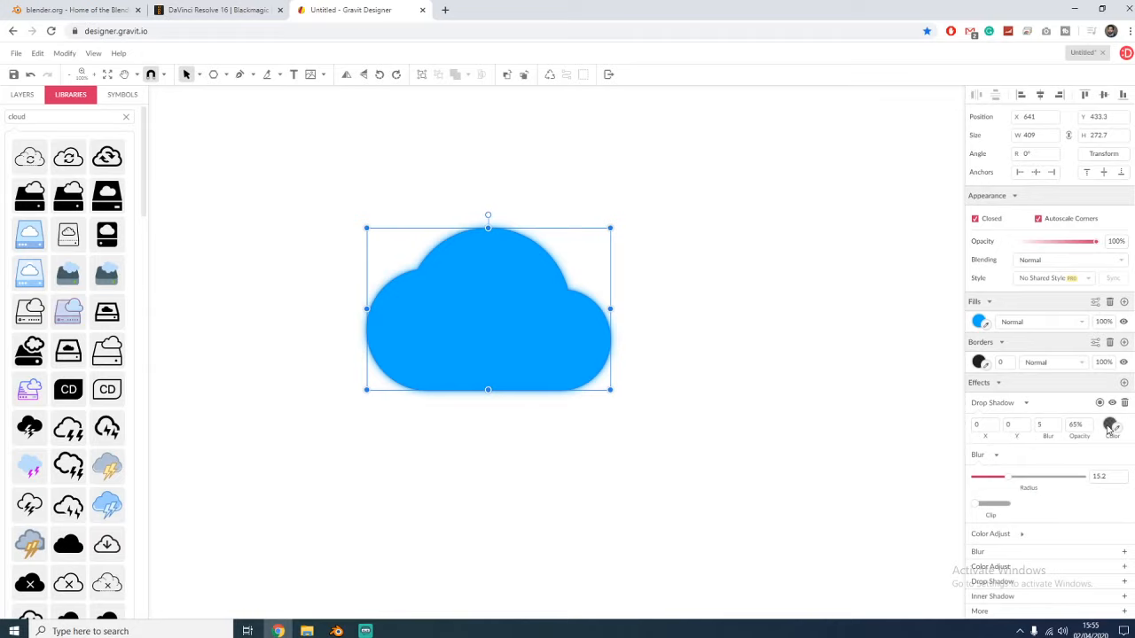
drag(1008, 477, 1029, 479)
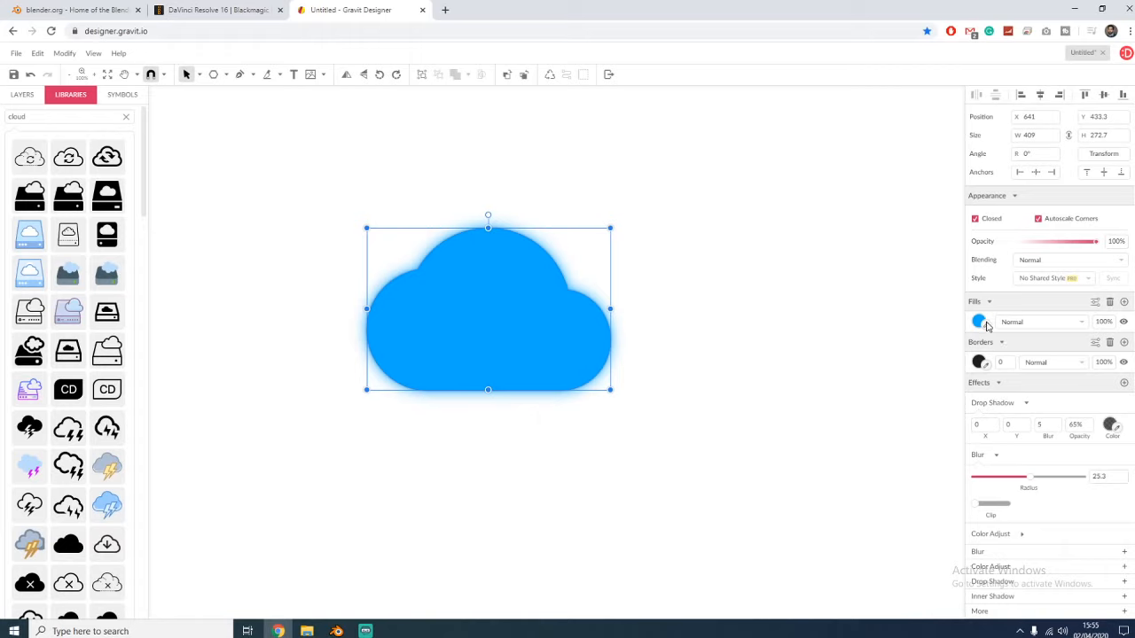
- Add a second Blur effect to the blue cloud and delete the Blur with the 25.3 radius
click(1118, 551)
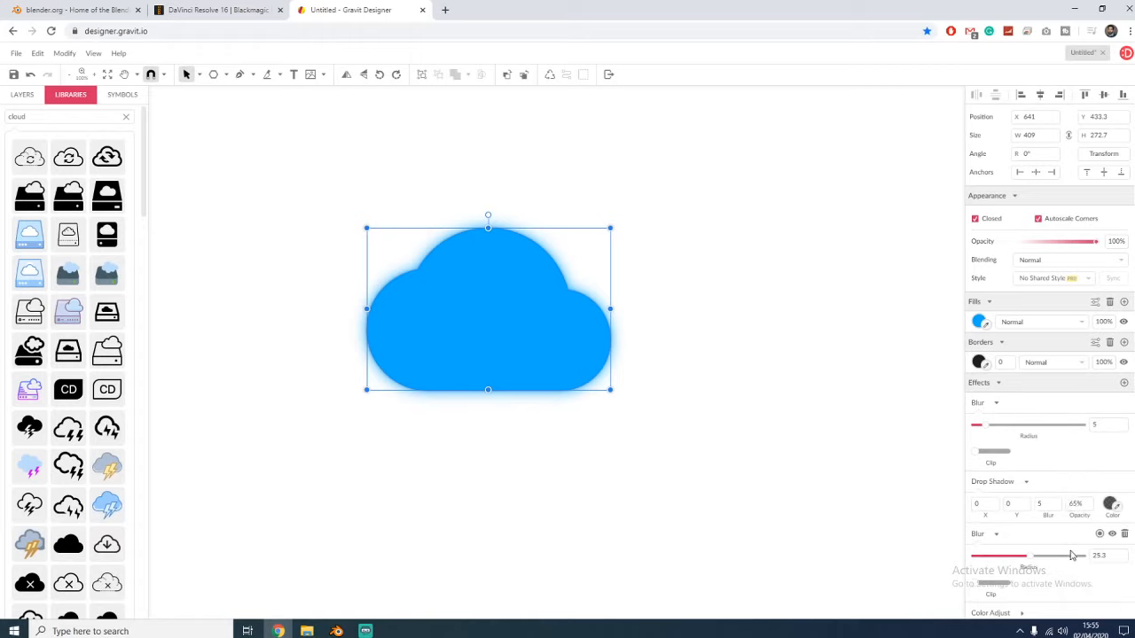
click(1124, 534)
click(646, 443)
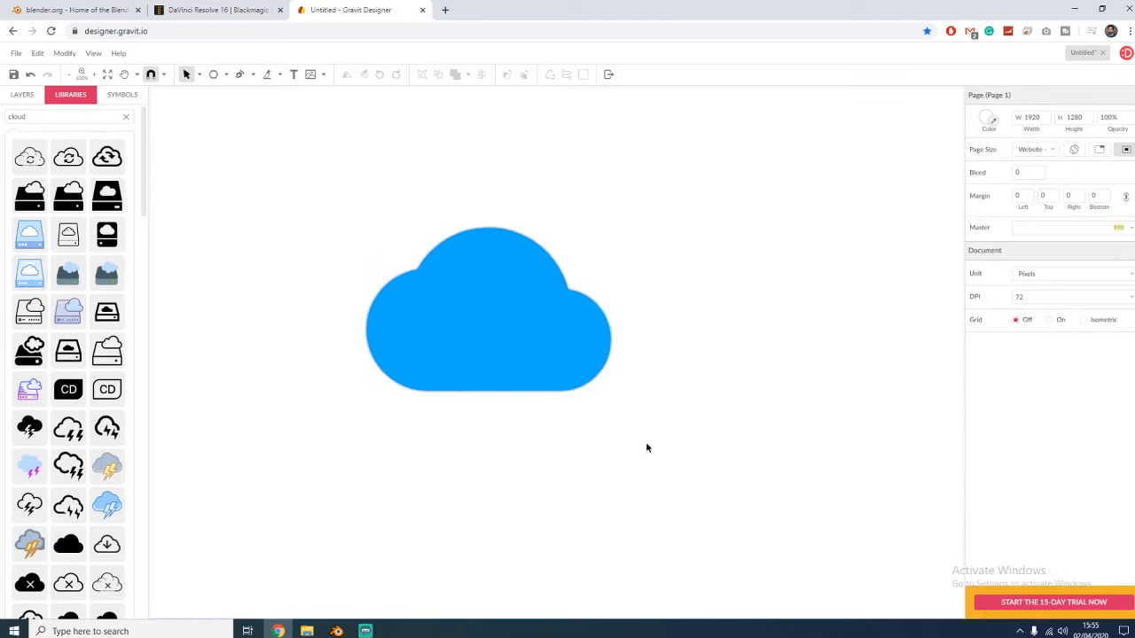
- Collapse the blue cloud's Blur settings and set its drop shadow to 100% opacity and a blur of 50
click(551, 362)
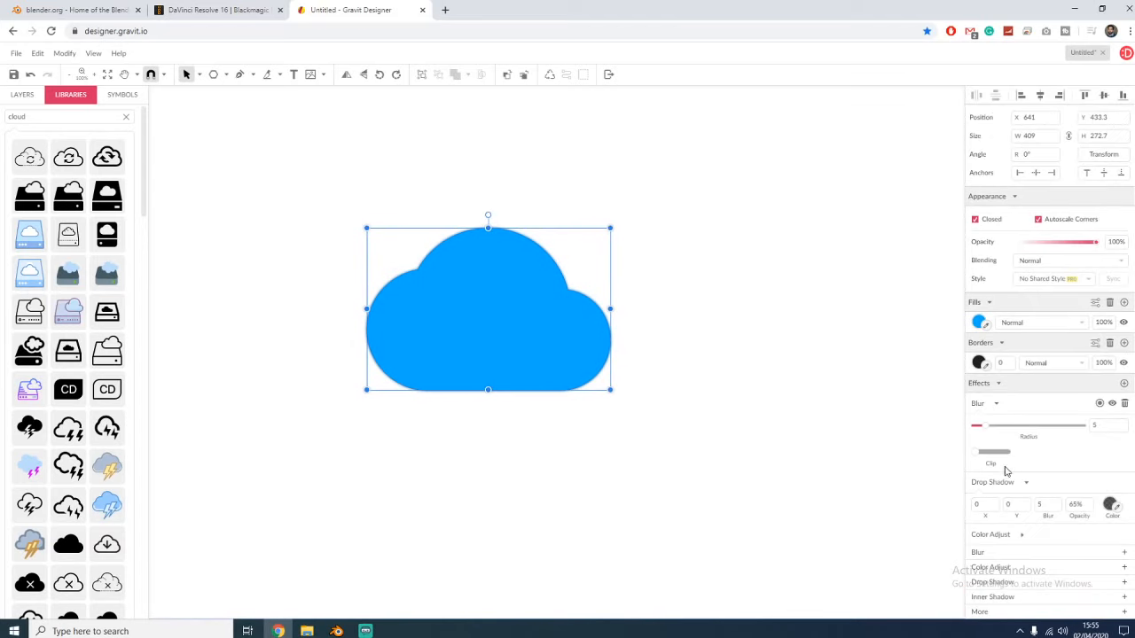
click(998, 383)
click(998, 384)
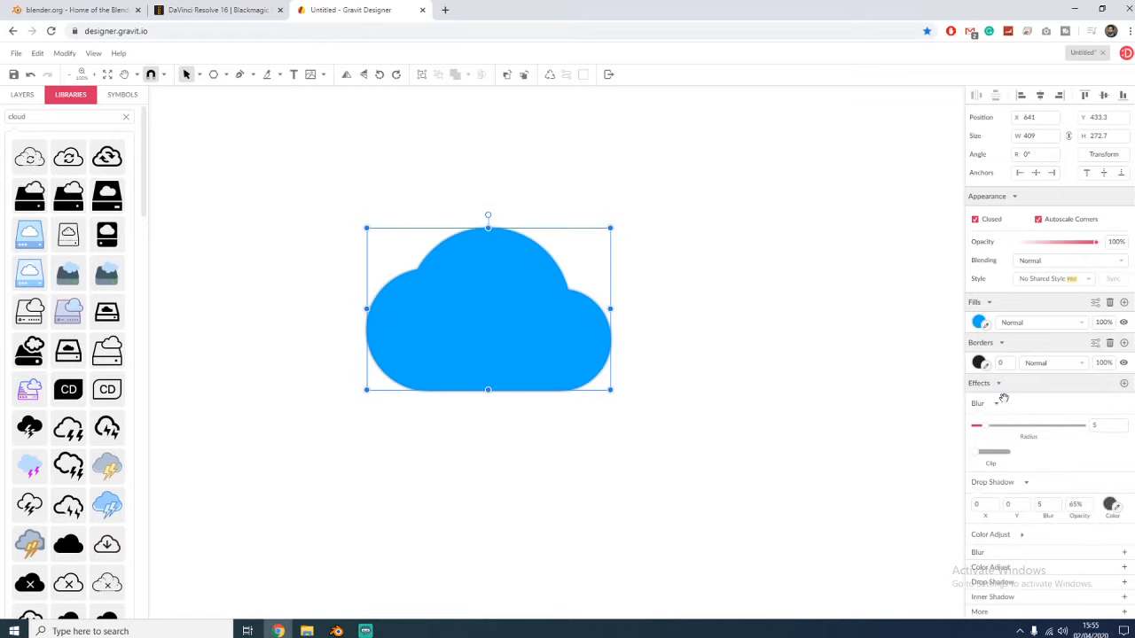
click(995, 404)
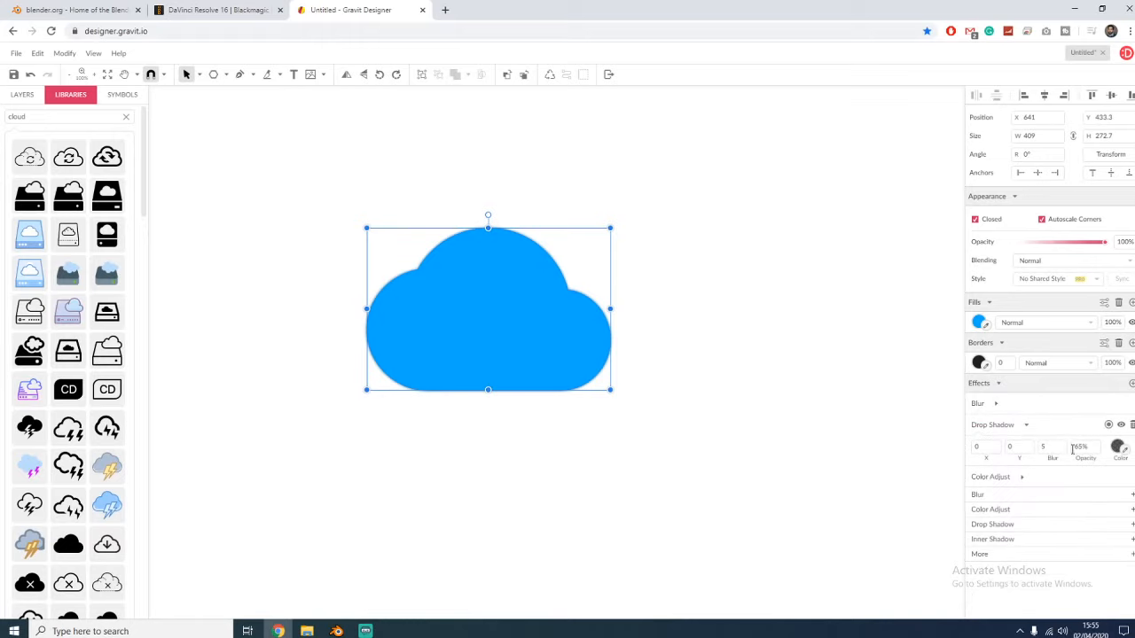
drag(1087, 446, 1033, 441)
text(100)
key(Return)
click(1012, 445)
- Set the drop shadow's X offset to 20 and move the blue cloud to about X 702, Y 308
click(990, 447)
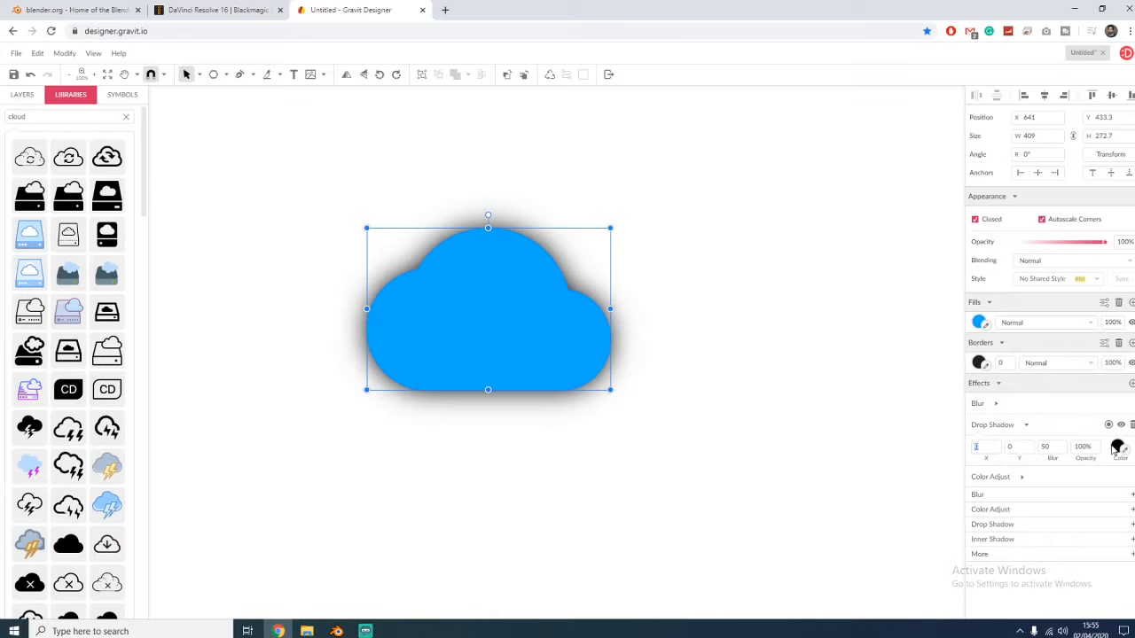
text(20)
key(Return)
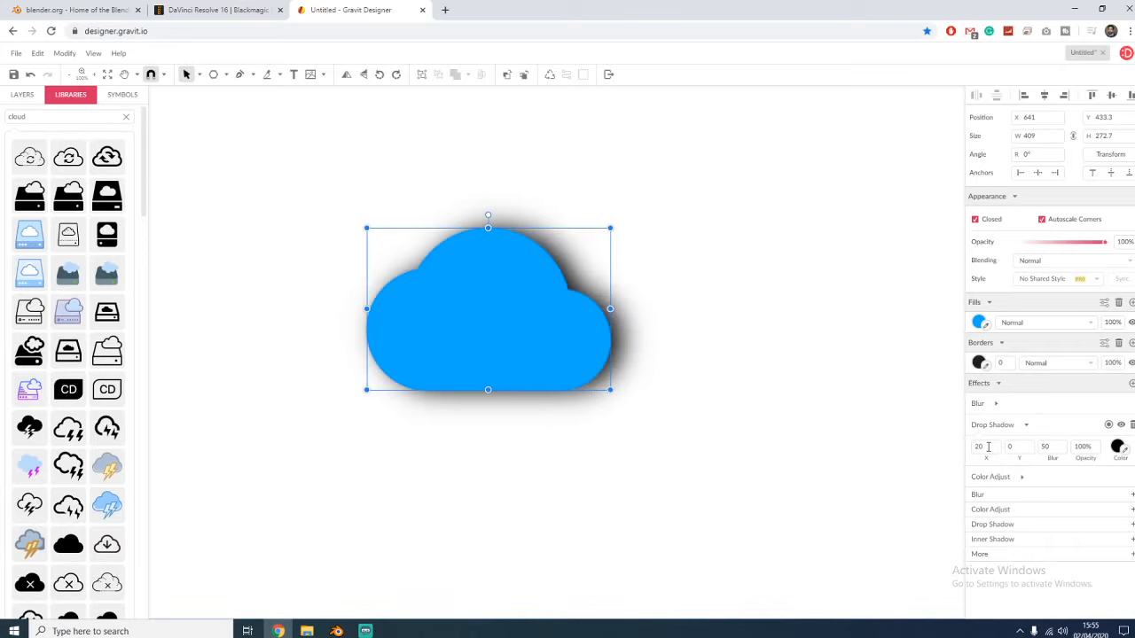
click(649, 467)
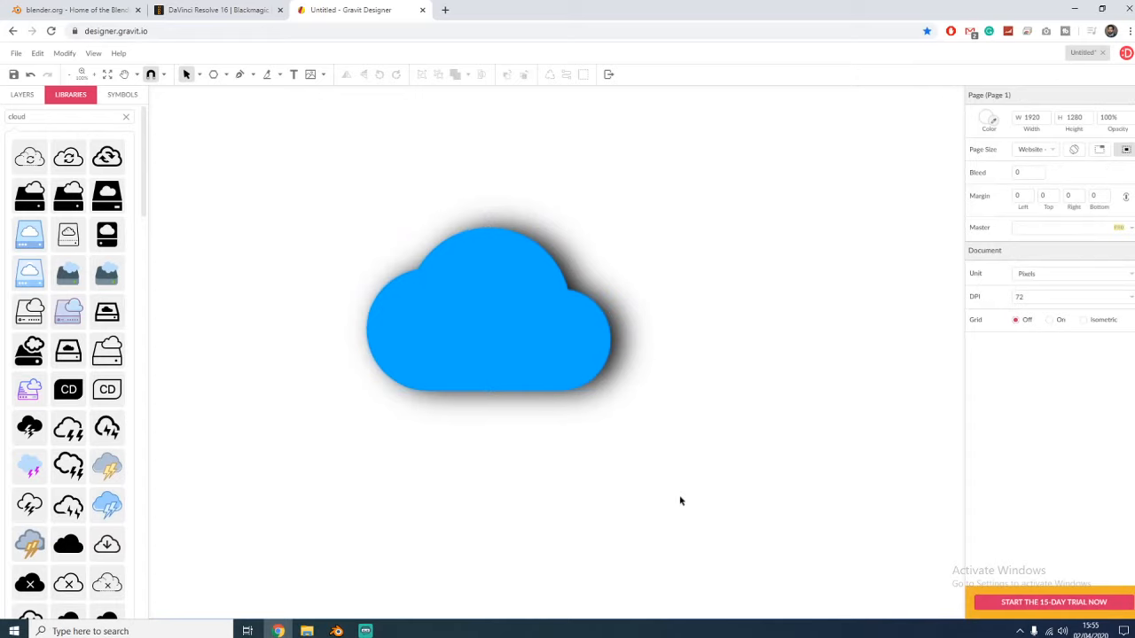
drag(491, 317, 528, 243)
click(906, 364)
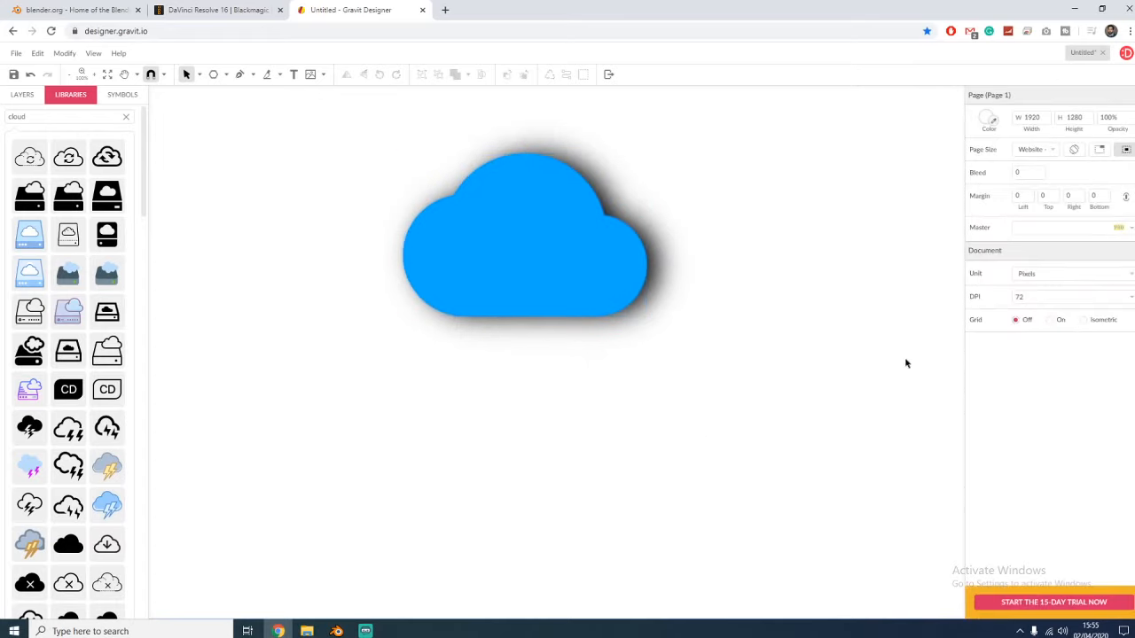
- Delete the Drop Shadow and Blur effects from the blue cloud
click(558, 284)
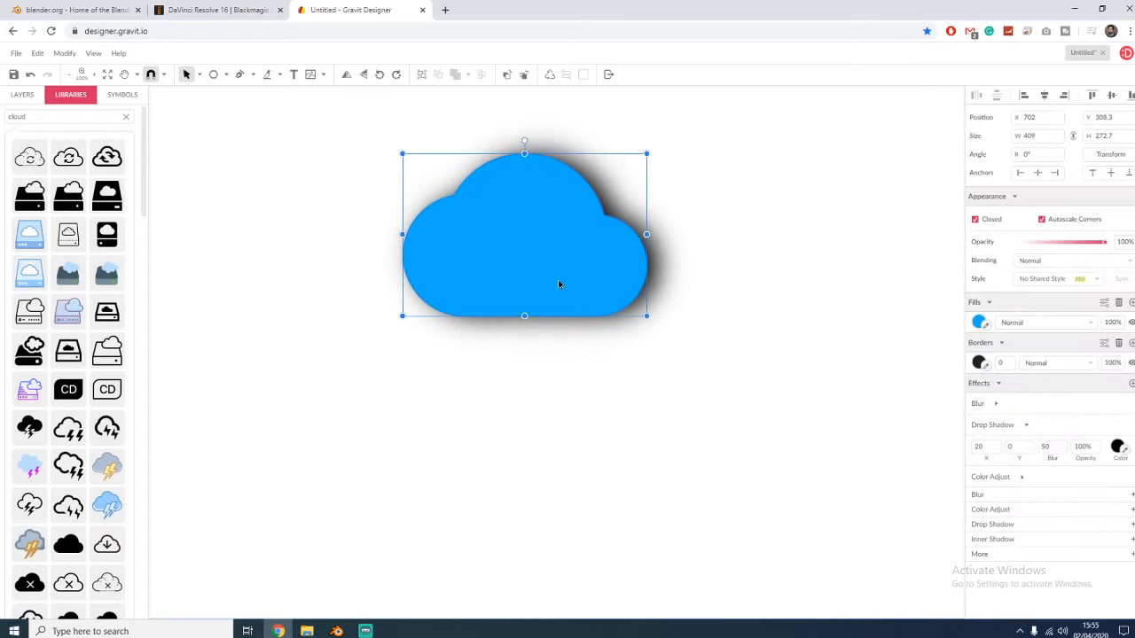
click(1131, 424)
click(687, 406)
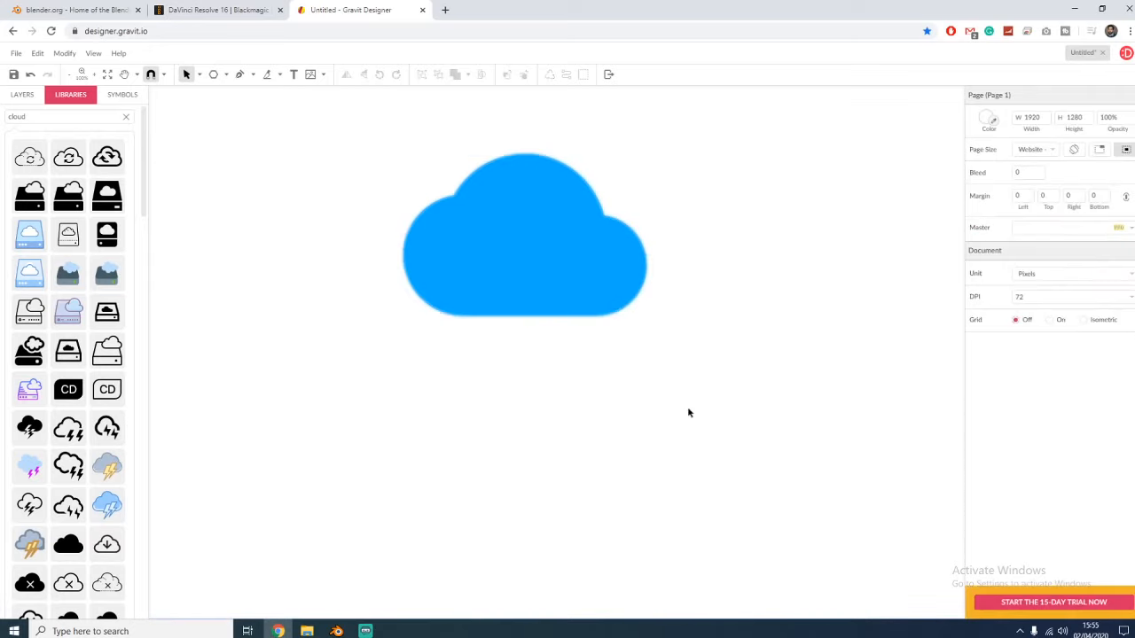
click(593, 302)
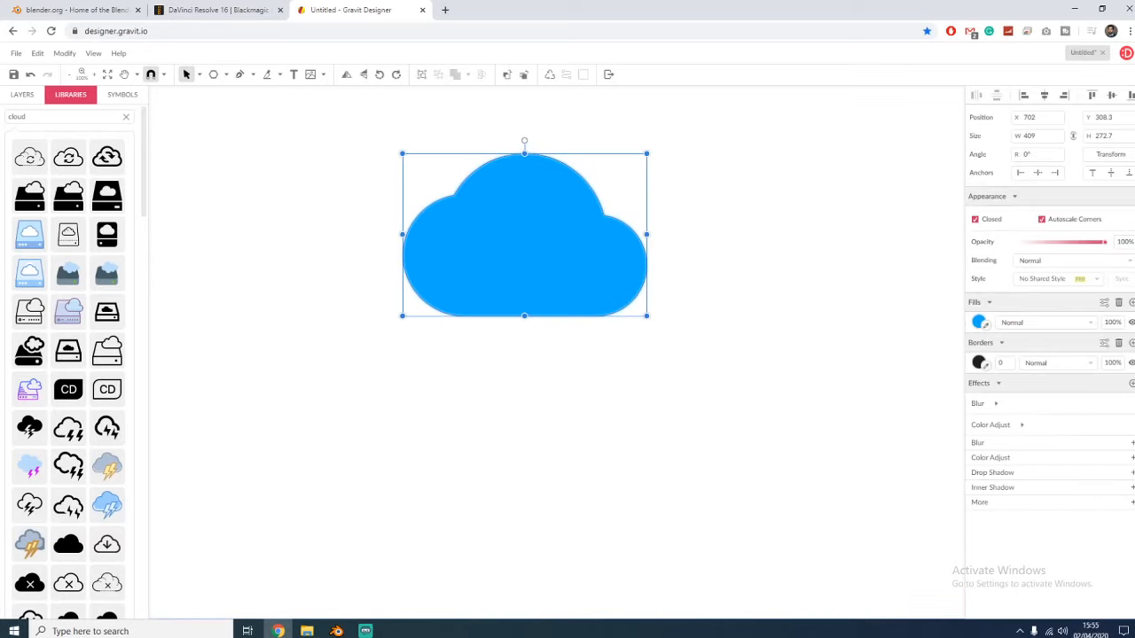
click(995, 403)
click(1131, 403)
click(535, 400)
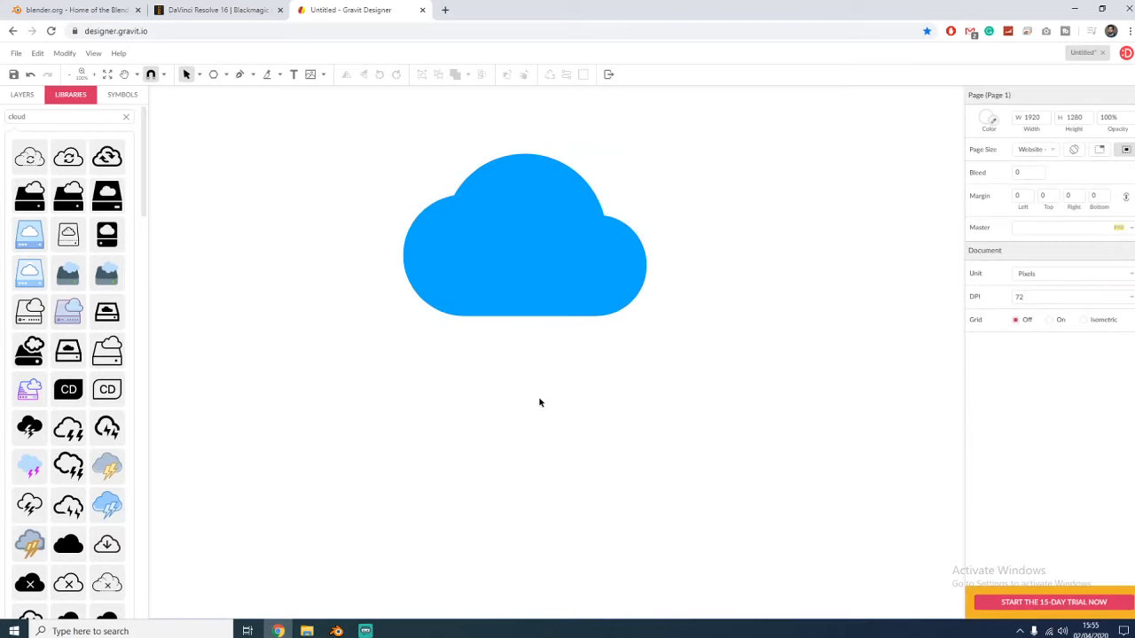
- Move the blue cloud down to about X 703, Y 430
drag(593, 279, 552, 362)
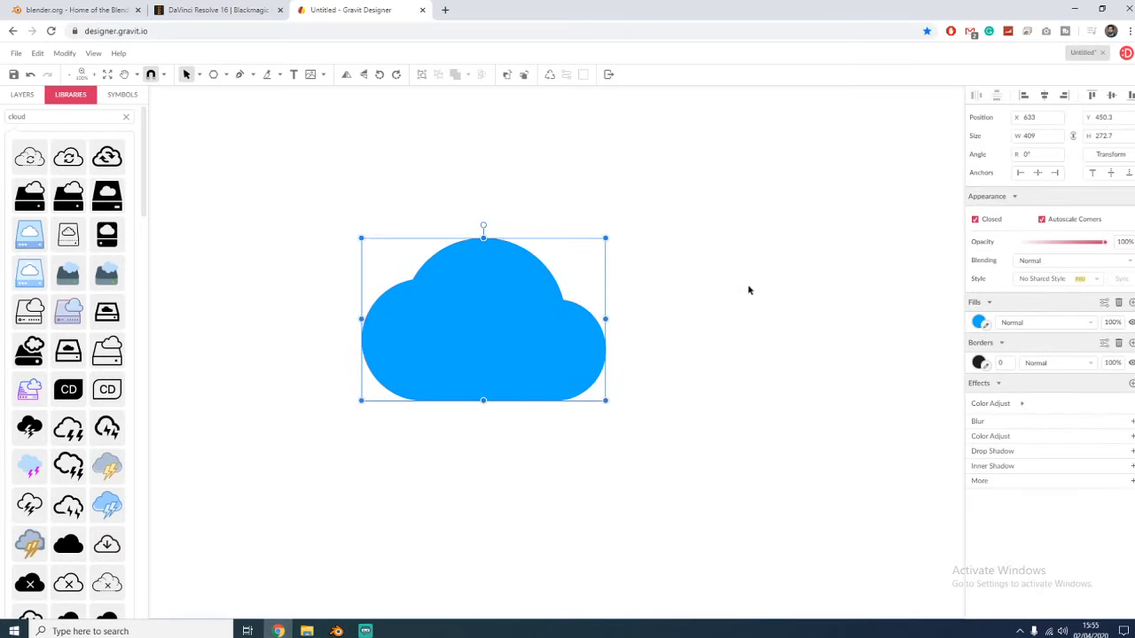
click(731, 402)
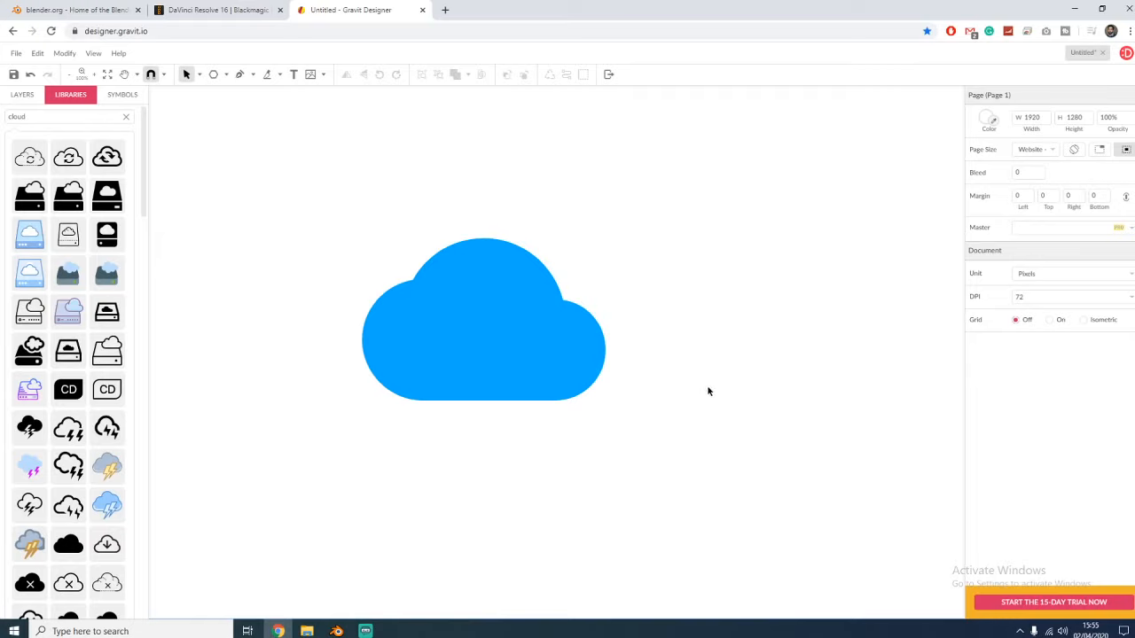
drag(457, 358, 499, 347)
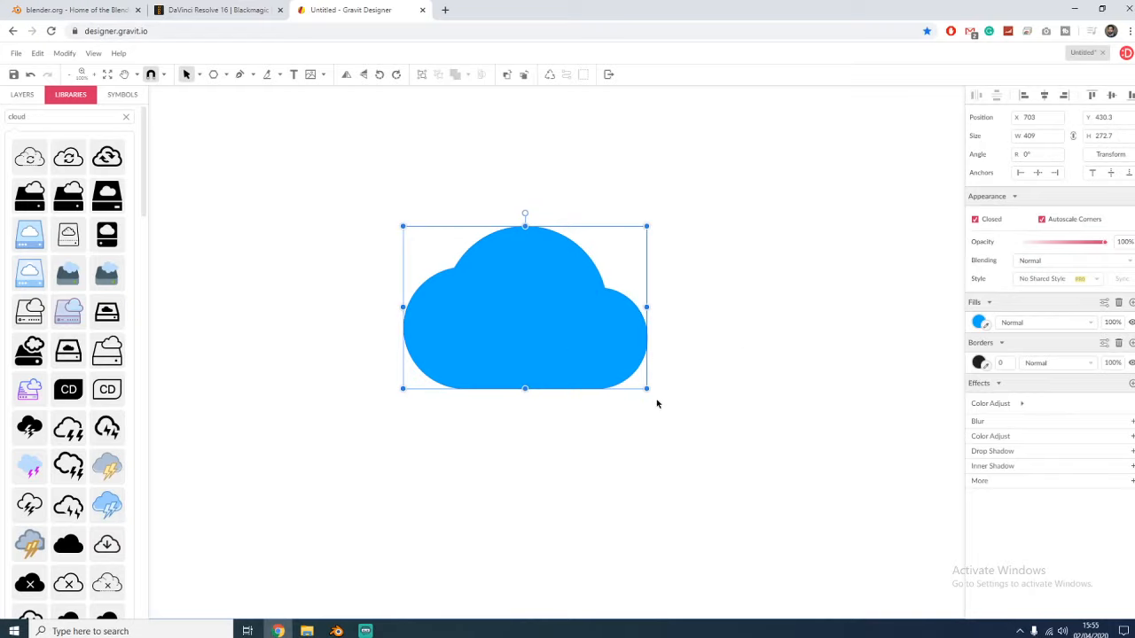
- Rotate the blue cloud to about 45.4° and undo the rotation
drag(649, 392, 722, 307)
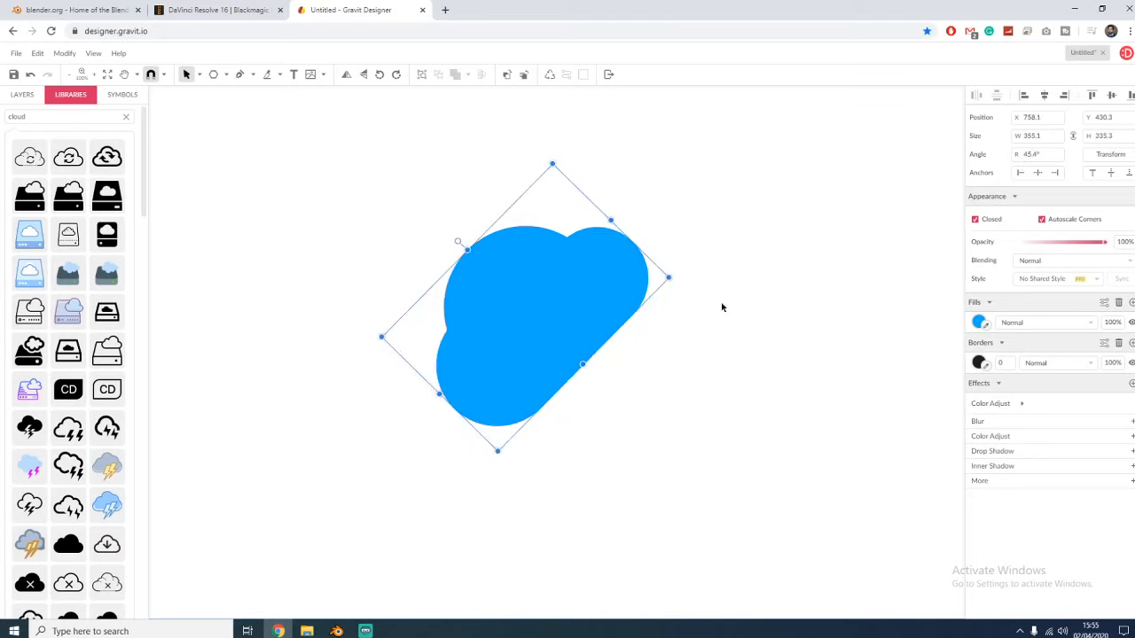
click(470, 226)
key(ctrl+z)
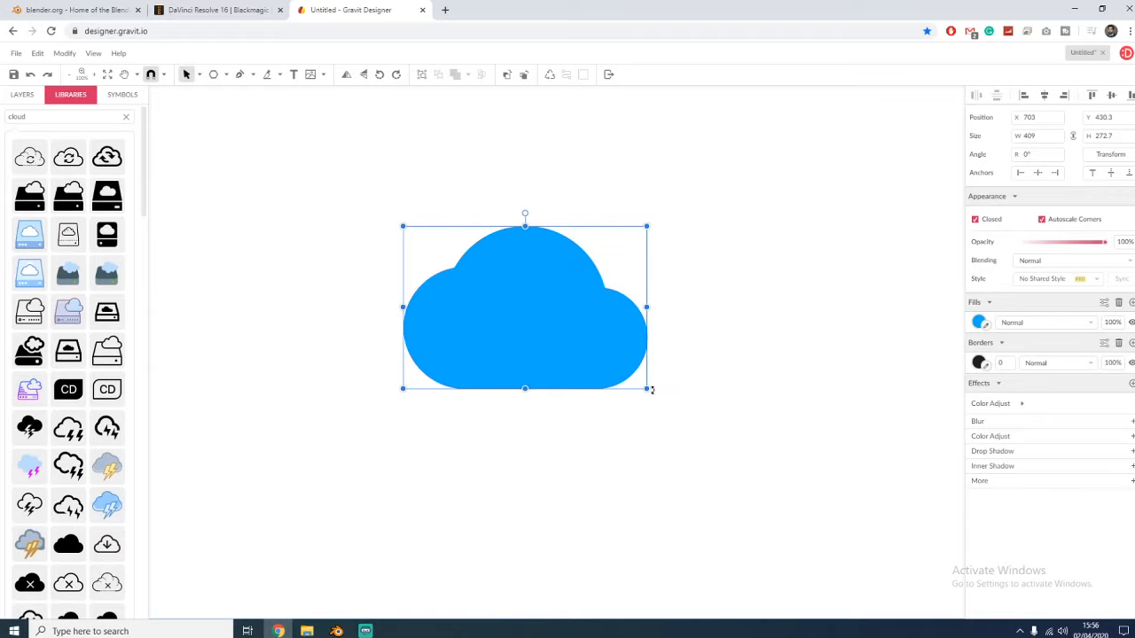
- Rotate the blue cloud to about 49.2°, rotate it further past vertical, and undo both rotations
drag(652, 390, 686, 283)
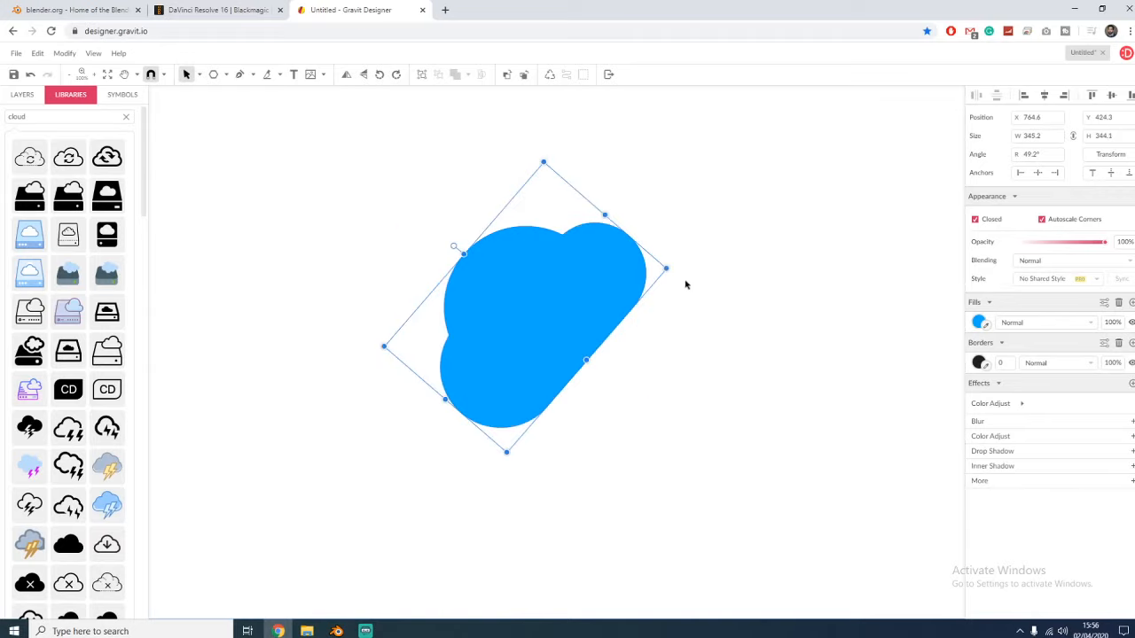
click(647, 387)
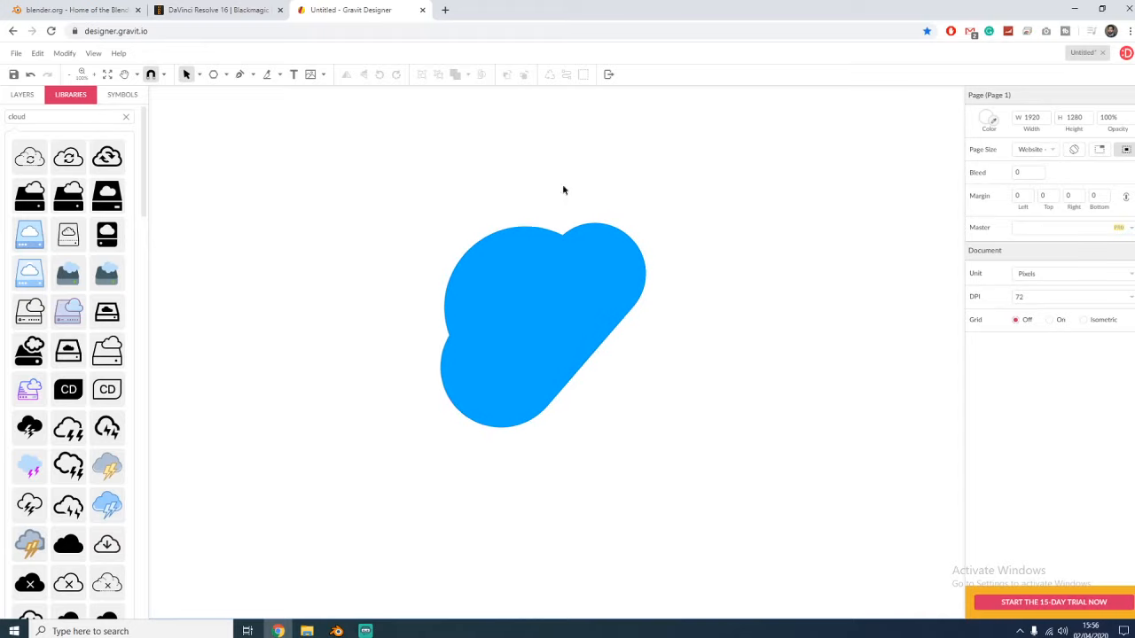
click(502, 397)
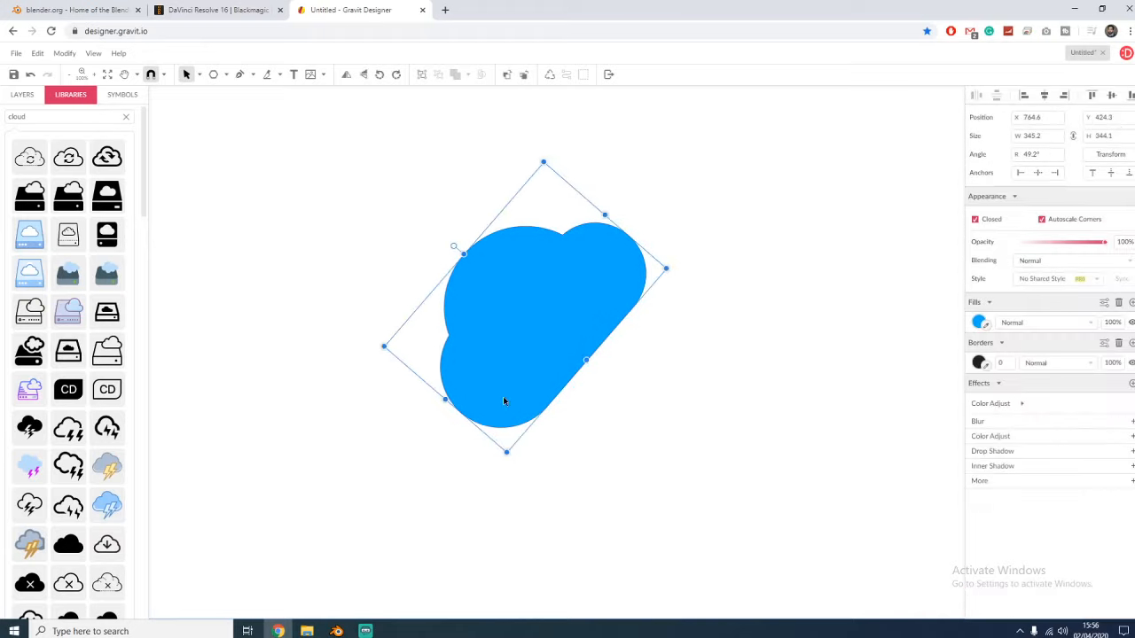
drag(506, 455, 697, 446)
click(701, 443)
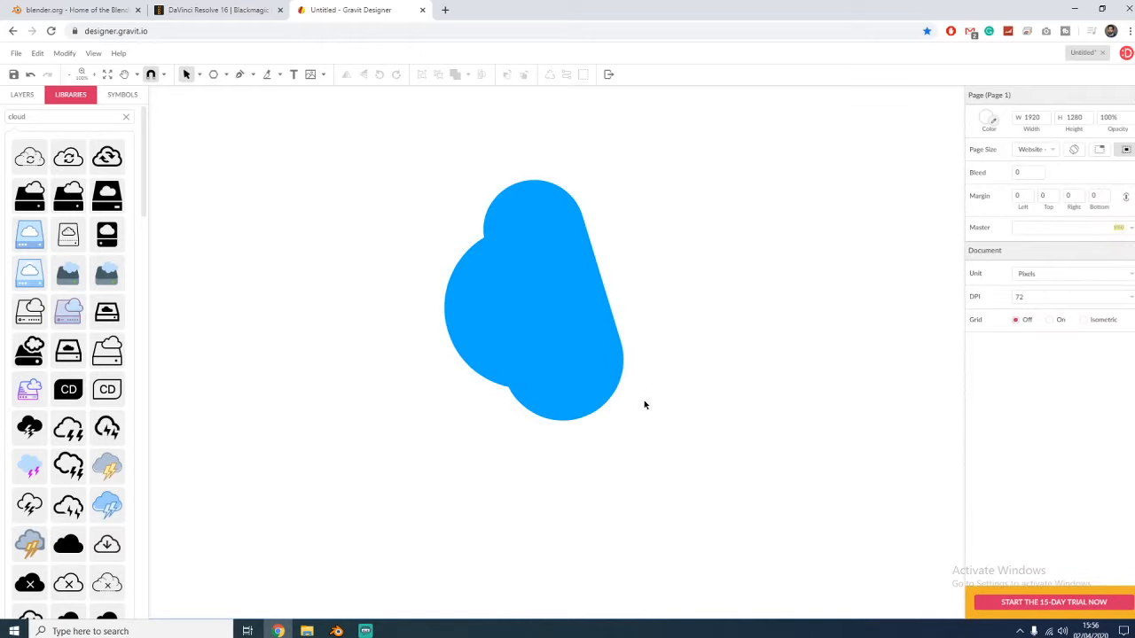
key(ctrl+z)
key(ctrl+z)
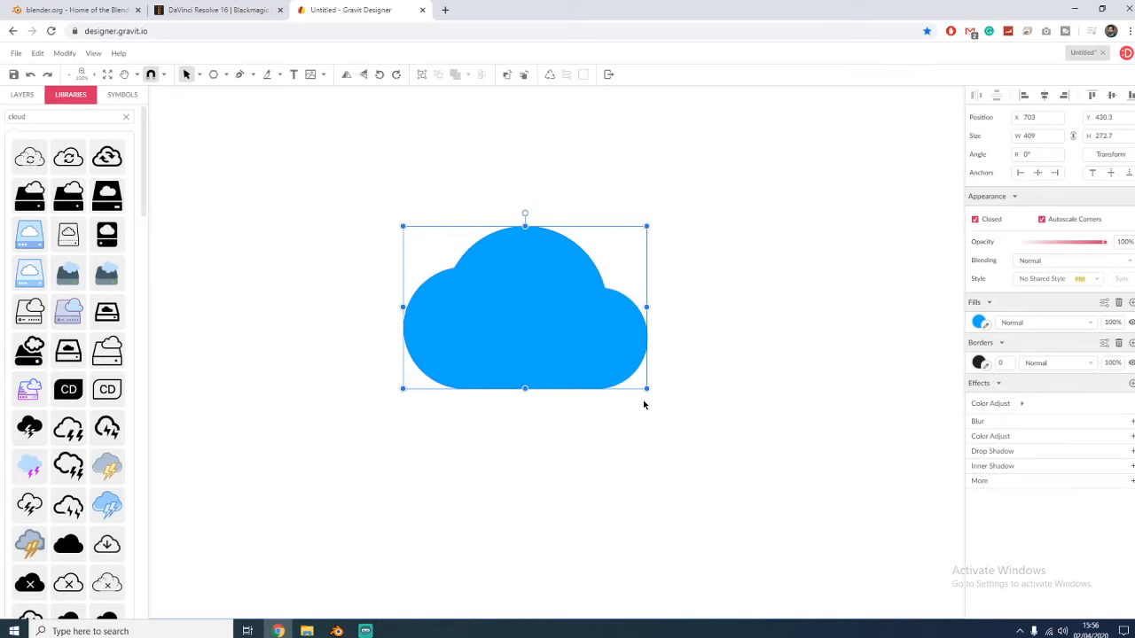
- Examine the blue cloud enlarged to 200% and return to the 100% view
click(662, 392)
scroll(601, 353, up, 5)
scroll(601, 353, down, 4)
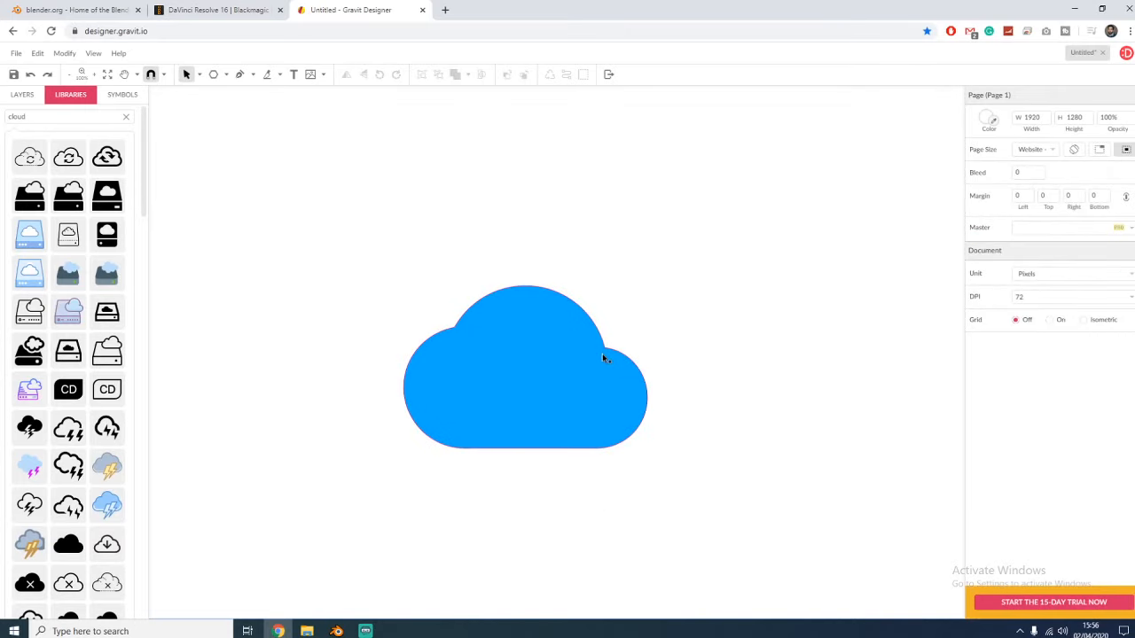
scroll(604, 357, up, 2)
scroll(603, 357, up, 1)
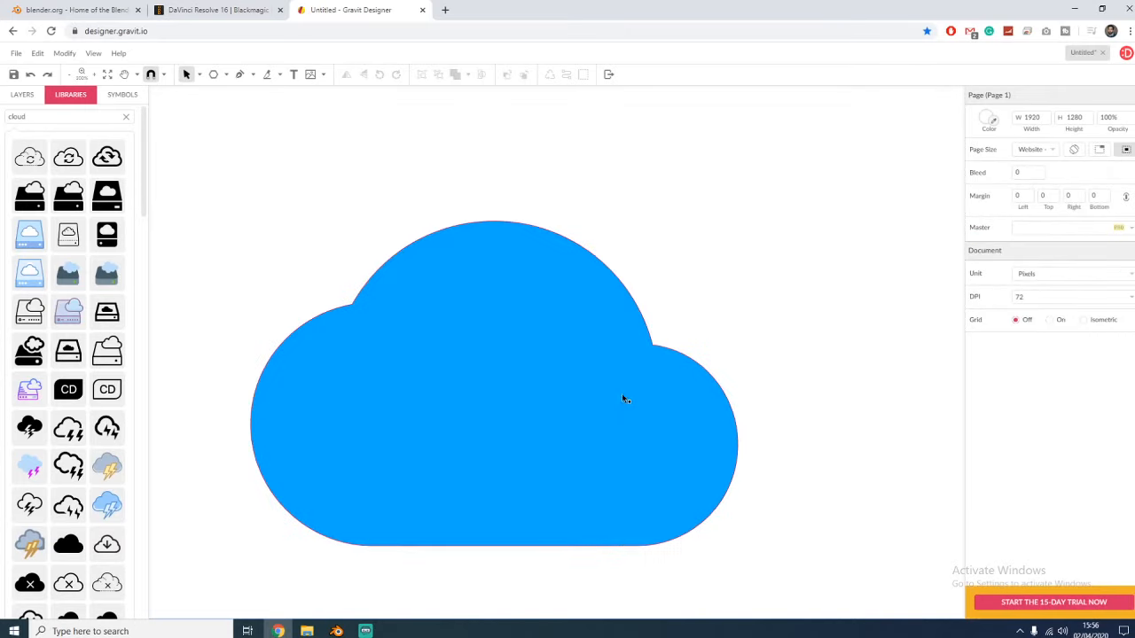
scroll(783, 319, down, 2)
scroll(783, 319, up, 1)
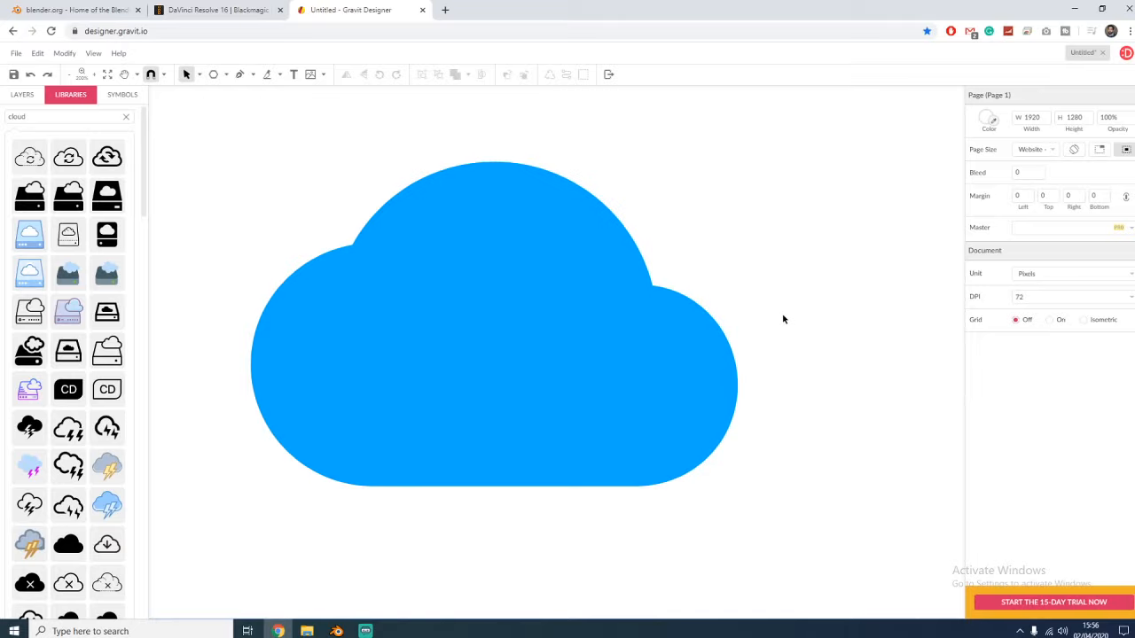
scroll(782, 320, down, 3)
- Enlarge the blue cloud to about 652 by 435 and move it to about X 604, Y 323
click(505, 387)
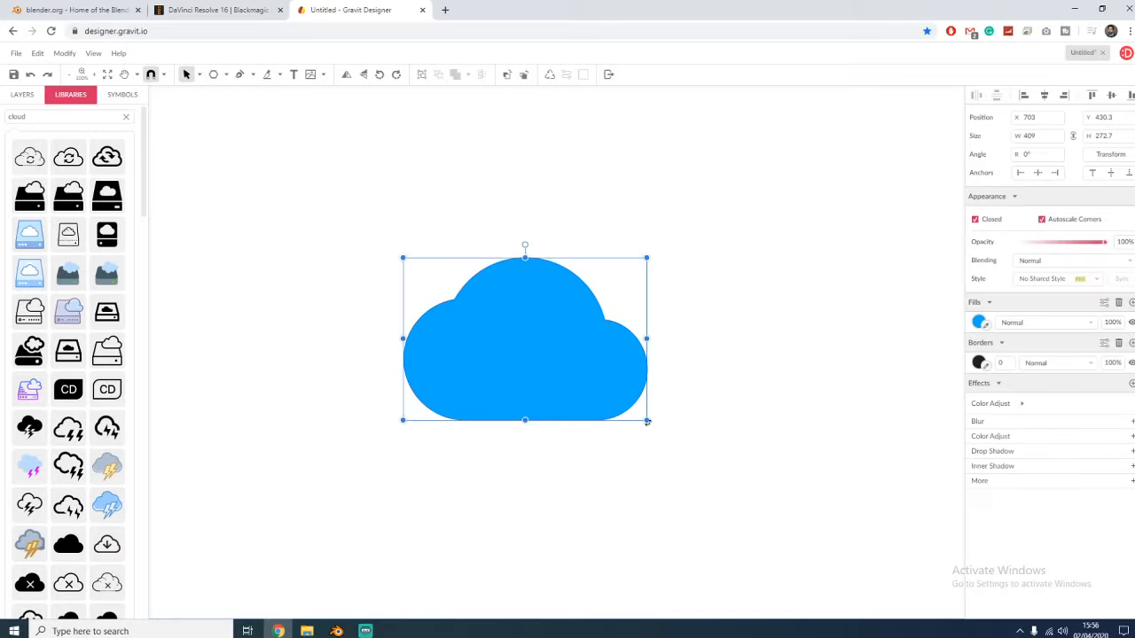
drag(648, 422, 791, 517)
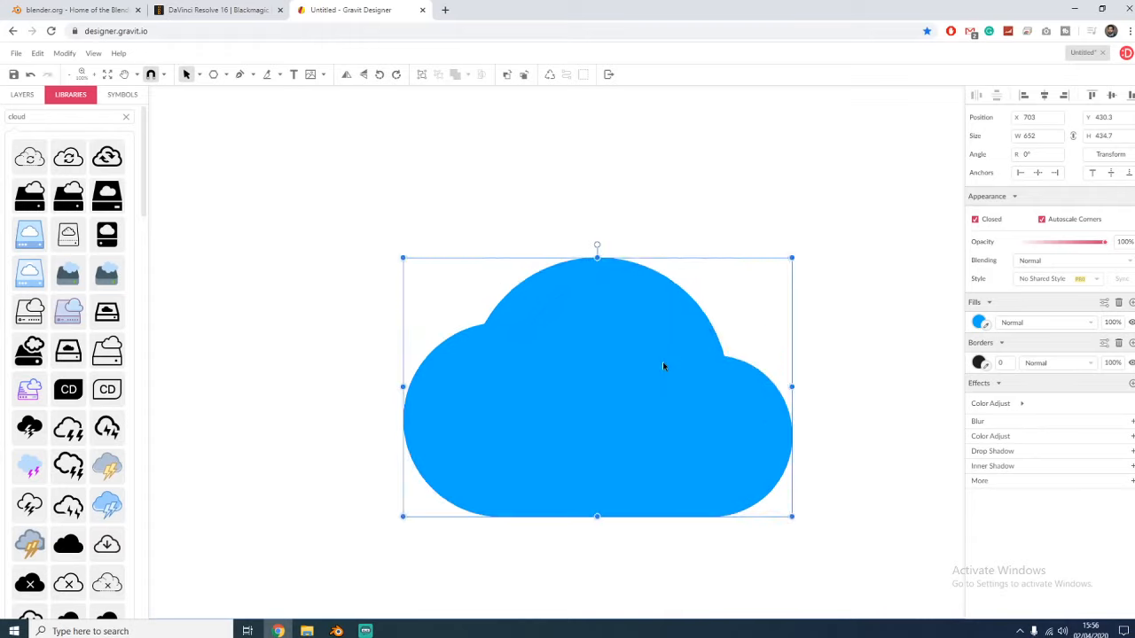
drag(664, 367, 607, 294)
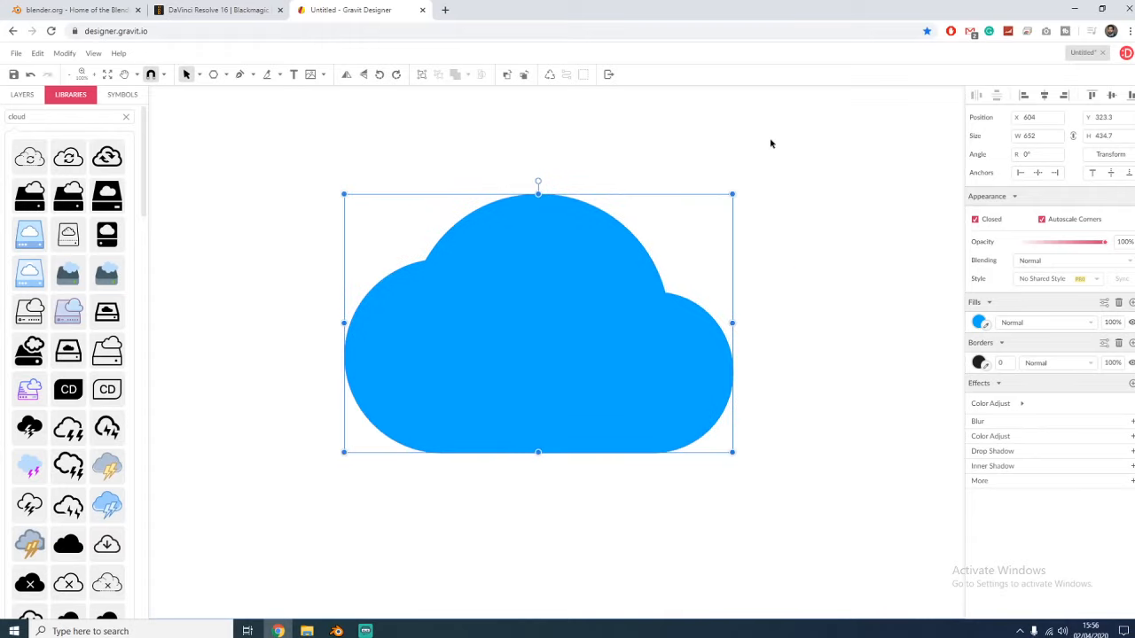
right_click(564, 310)
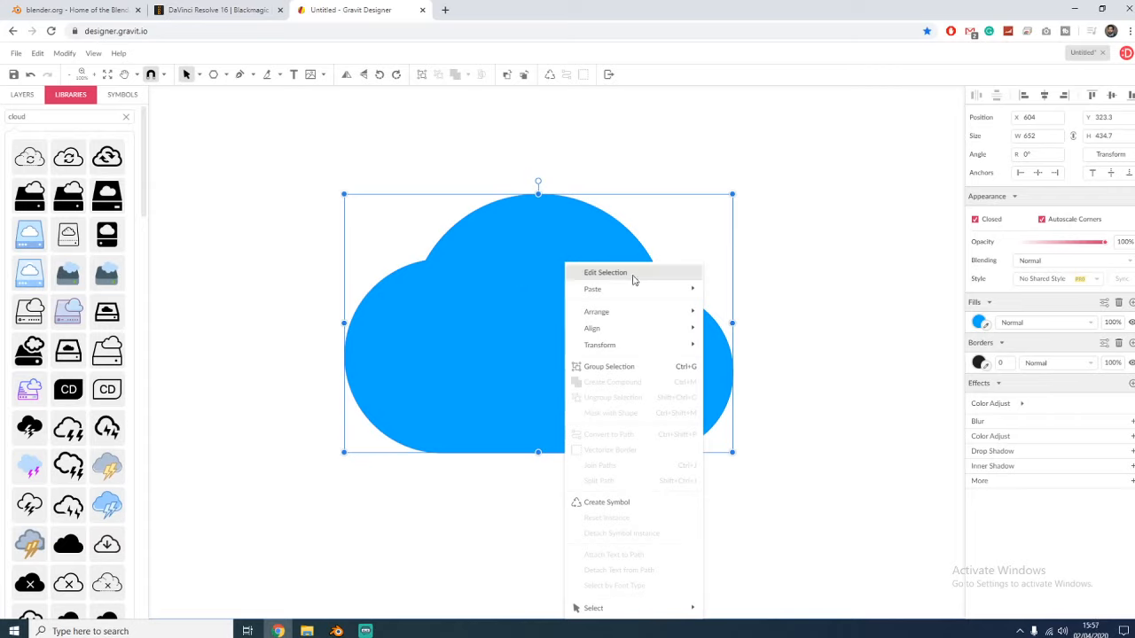
mouse_move(609, 295)
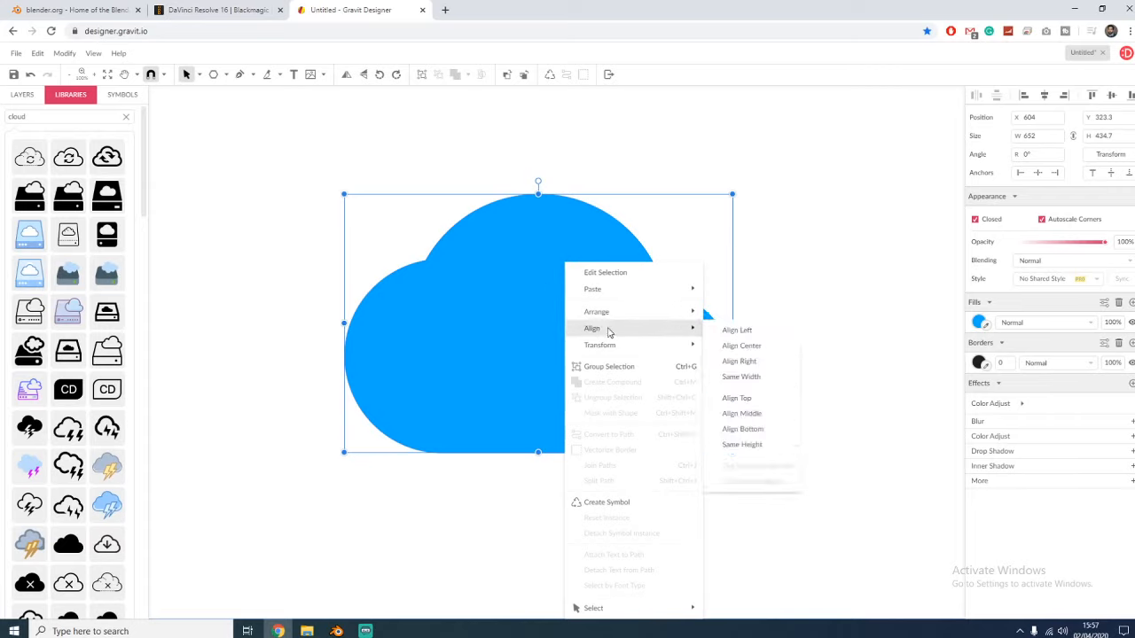
mouse_move(610, 315)
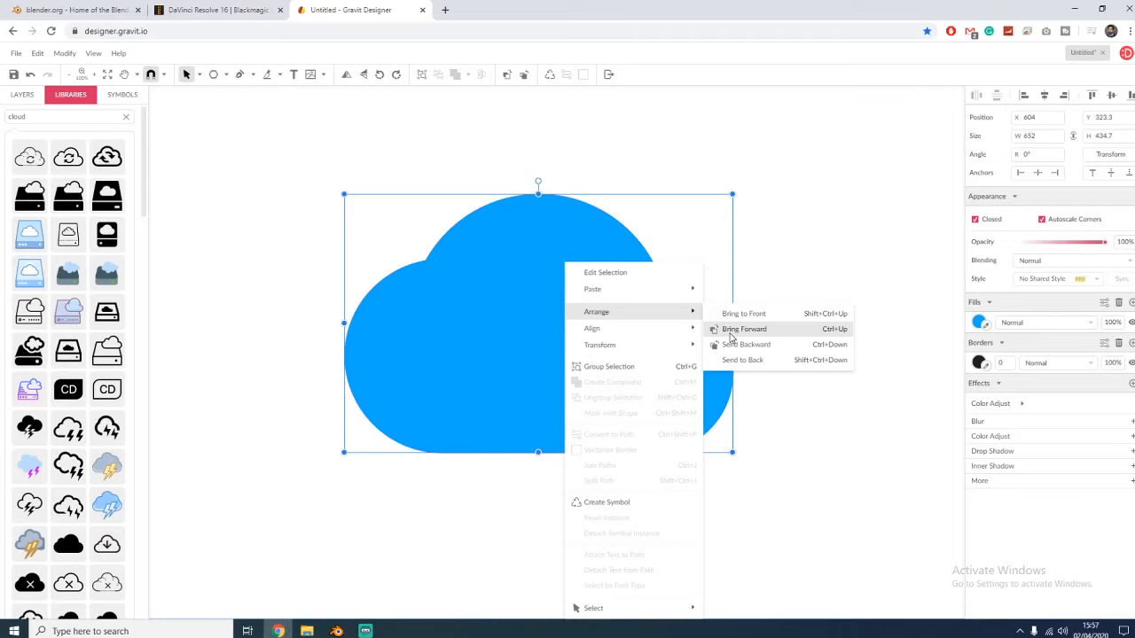
mouse_move(606, 345)
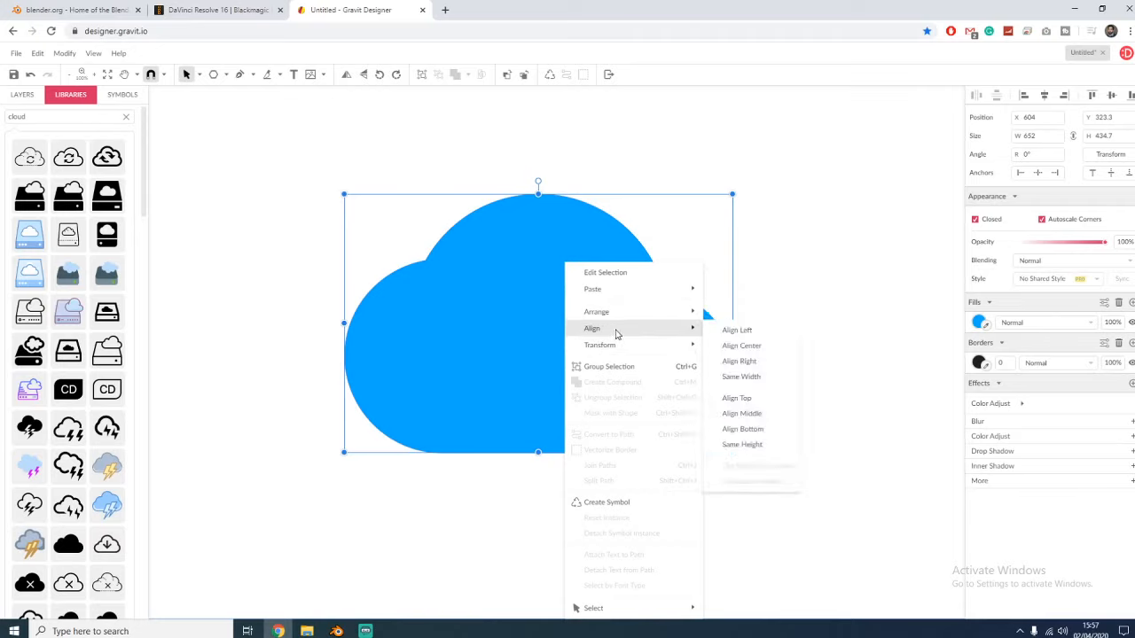
click(801, 230)
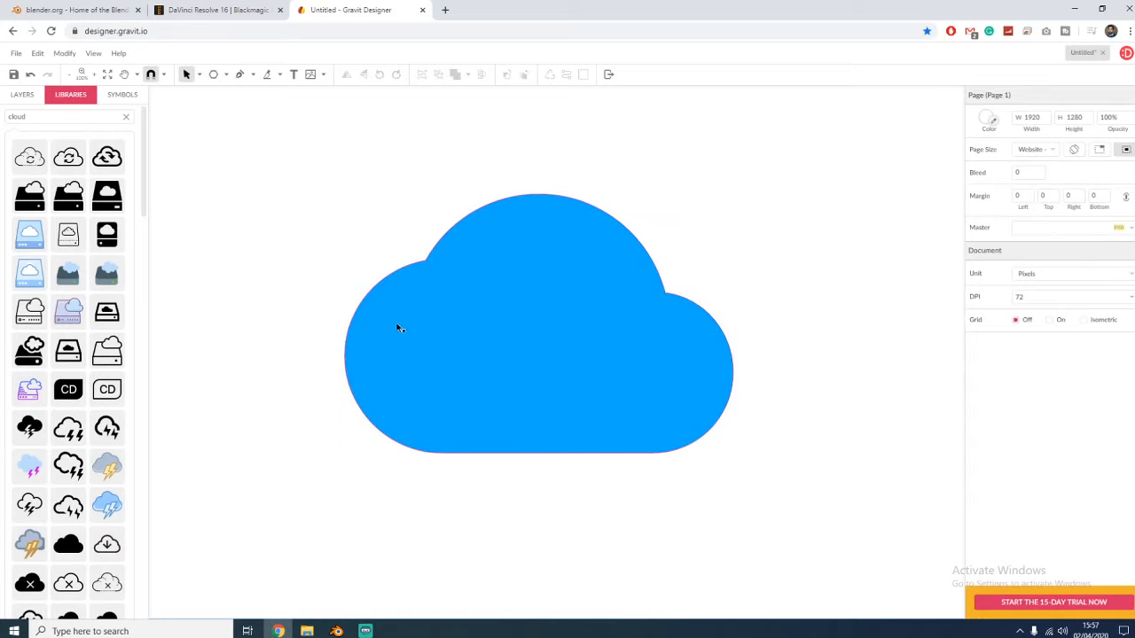
- Pull the two stacked blue clouds apart, align their bottom edges, and undo the alignment
drag(435, 328, 375, 342)
shift+click(817, 286)
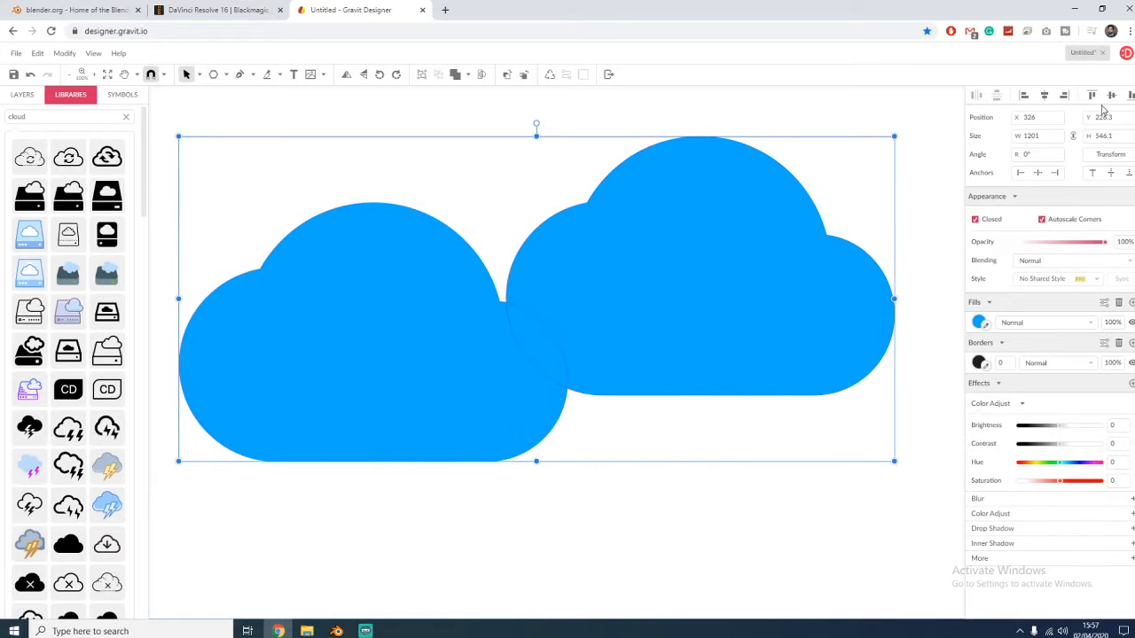
click(1129, 94)
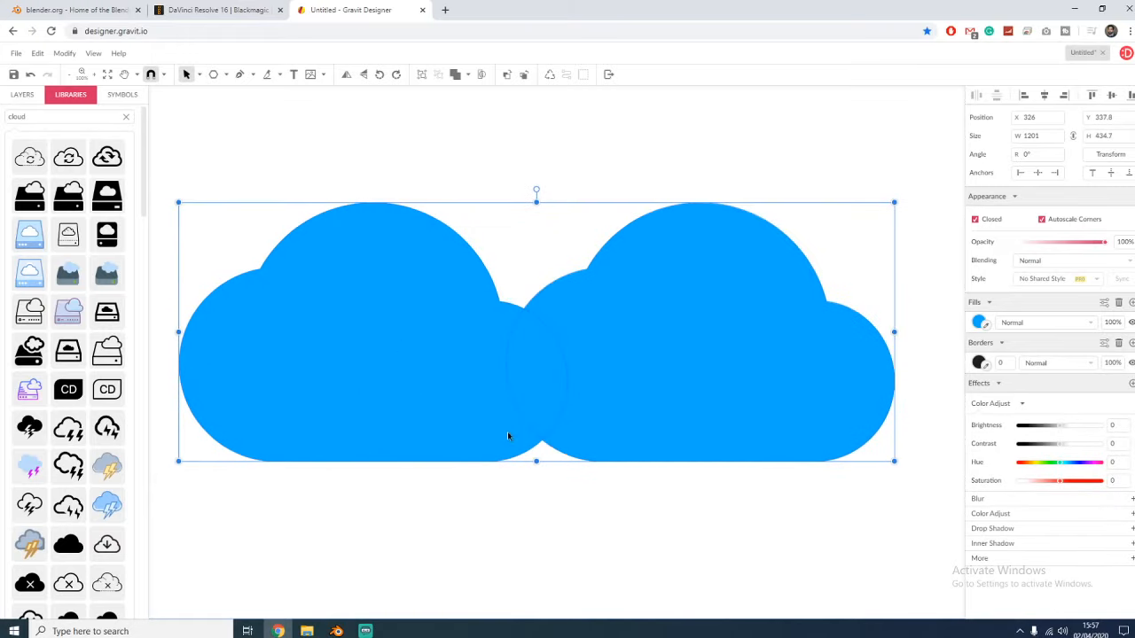
key(ctrl+z)
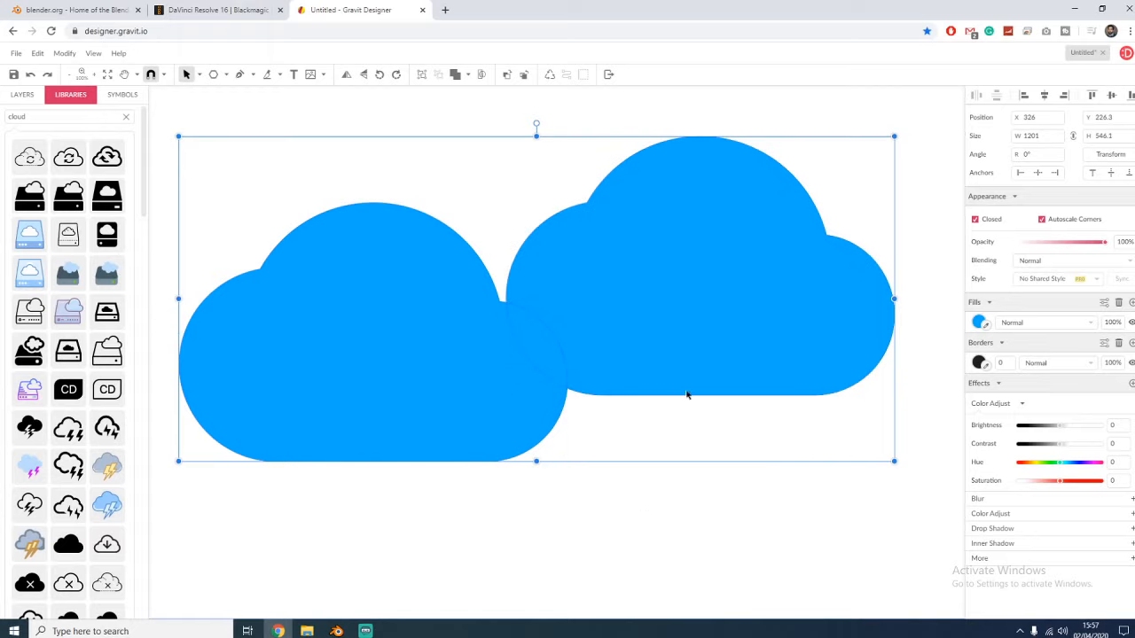
- Group the two blue clouds
right_click(692, 301)
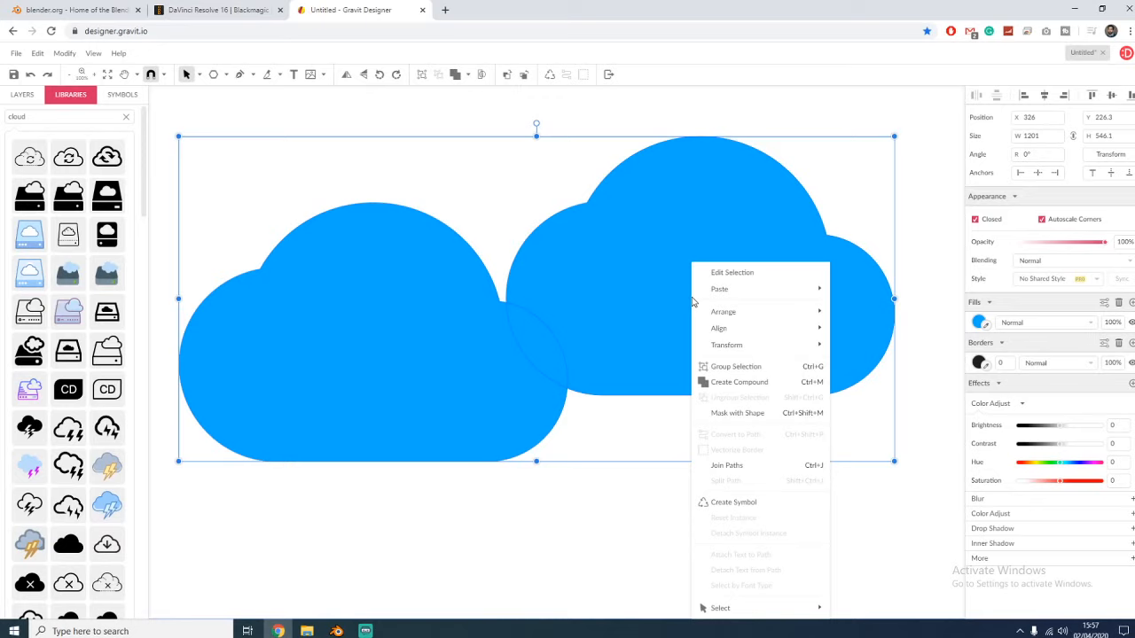
click(738, 365)
click(604, 529)
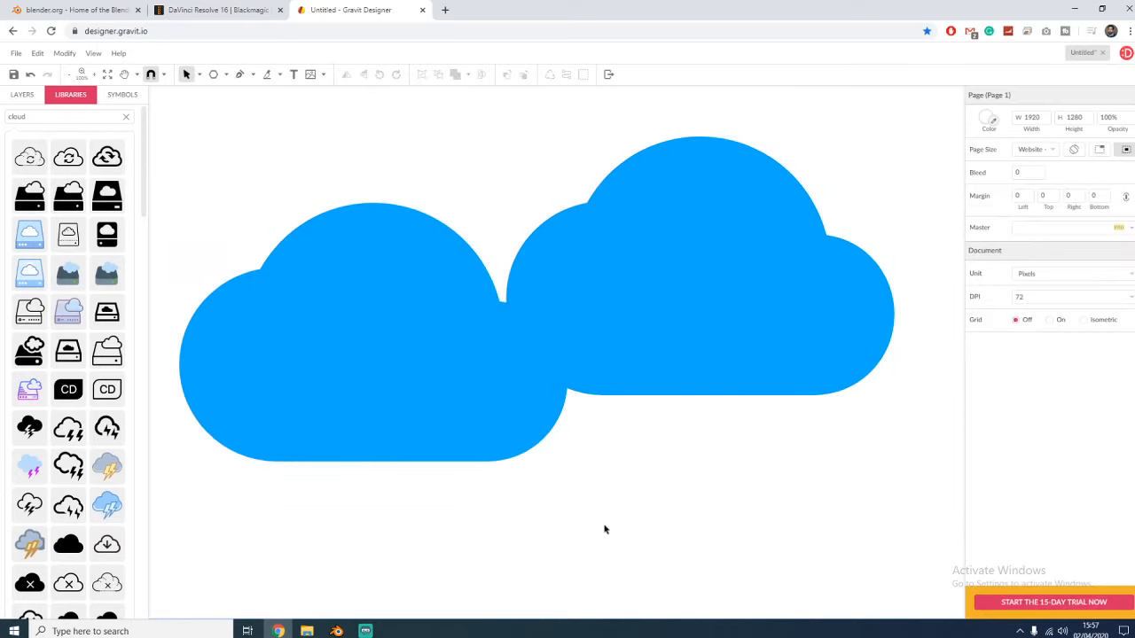
- Shrink the cloud group to about 798 by 363 and move it to about X 536, Y 268
click(717, 367)
drag(717, 367, 643, 404)
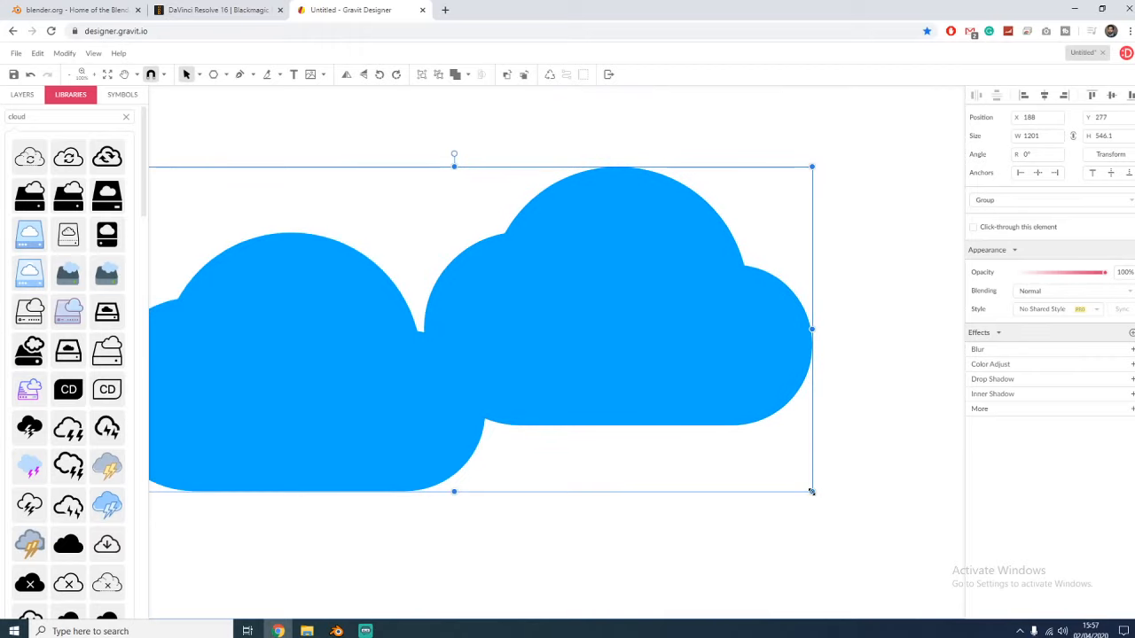
drag(811, 491, 571, 382)
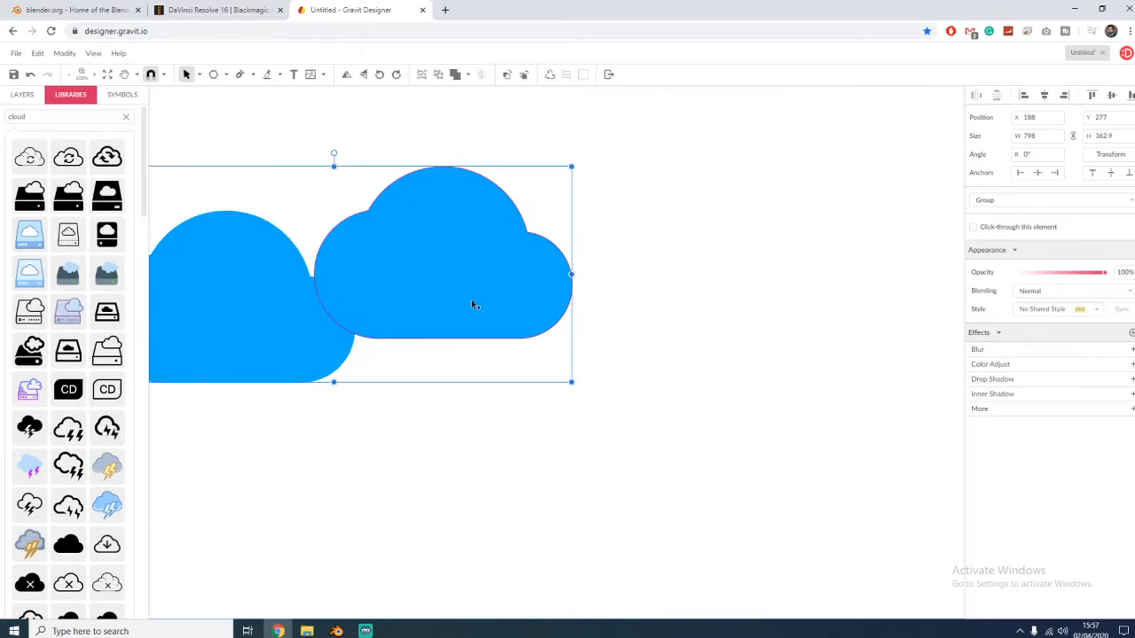
drag(472, 304, 679, 299)
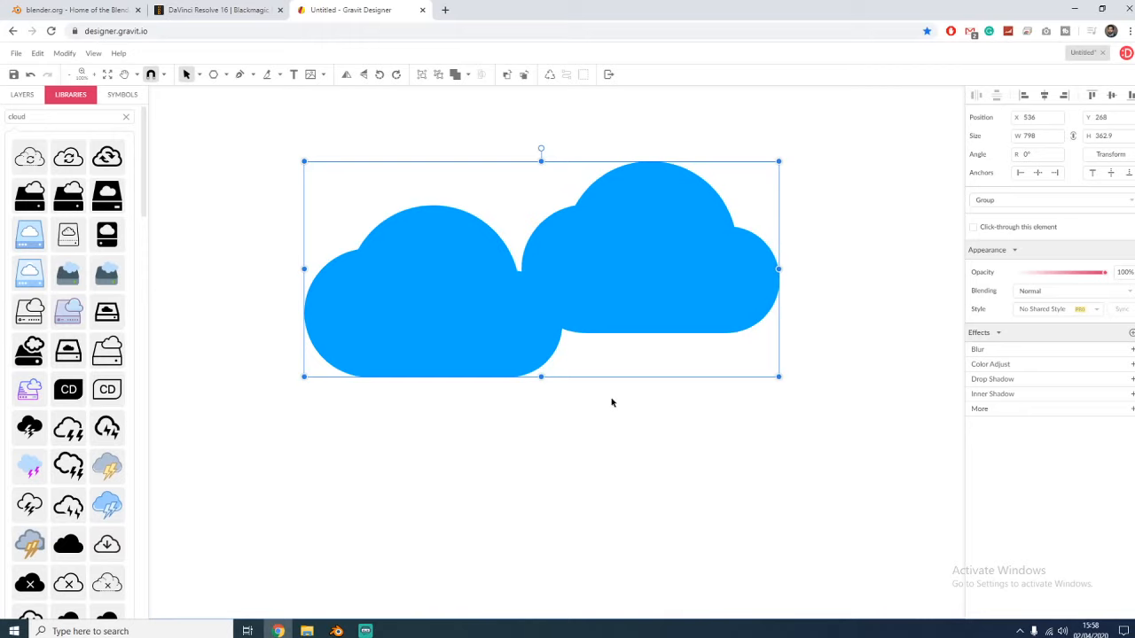
- Ungroup the two blue clouds
right_click(694, 267)
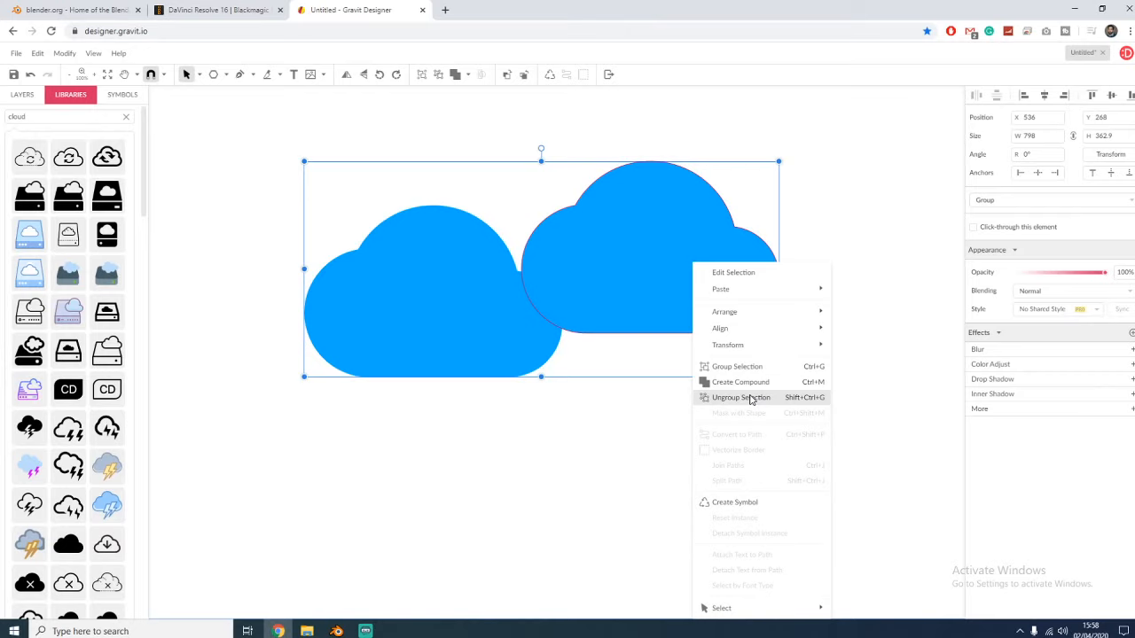
click(751, 398)
click(607, 443)
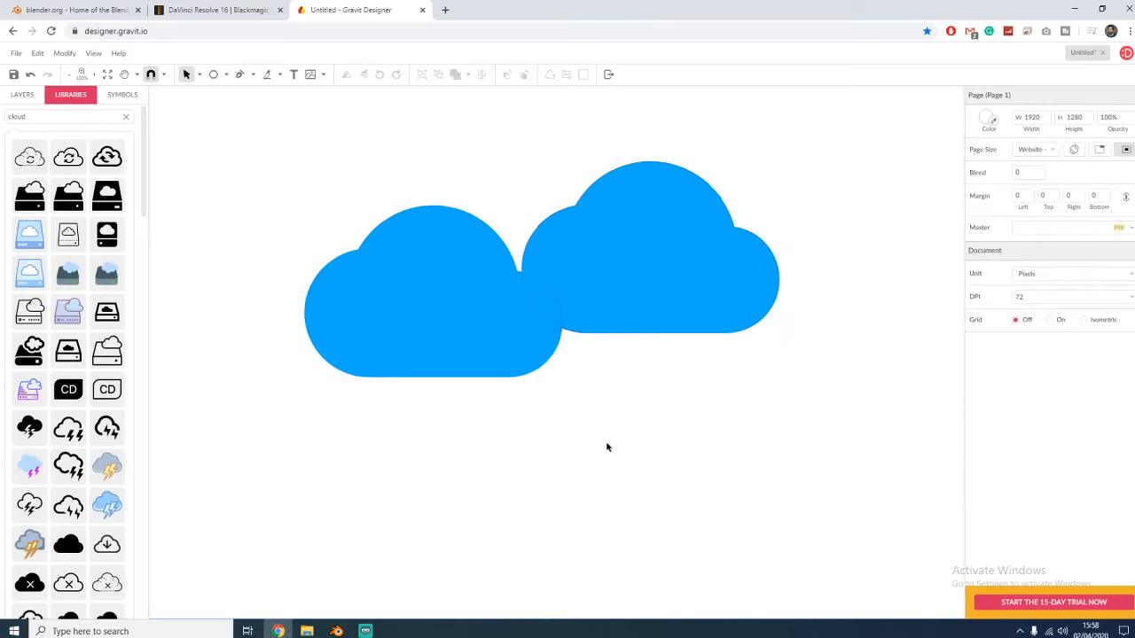
- Move the two blue clouds individually so they sit side by side, one at about X 583, Y 209
click(705, 248)
click(692, 434)
drag(346, 334, 376, 254)
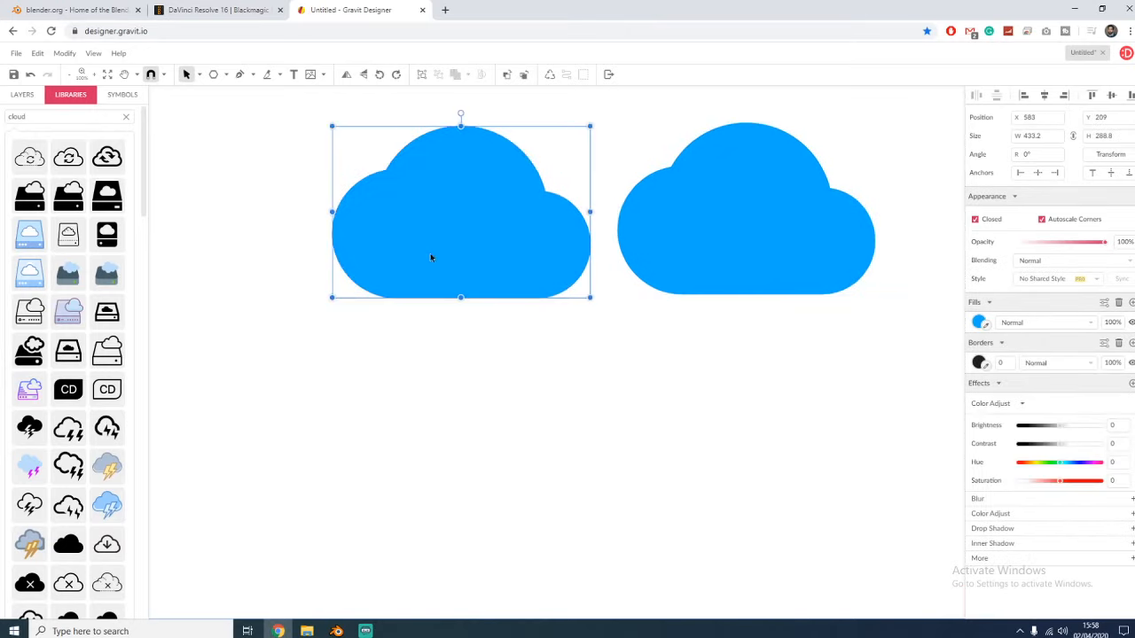
drag(782, 249, 760, 259)
click(658, 410)
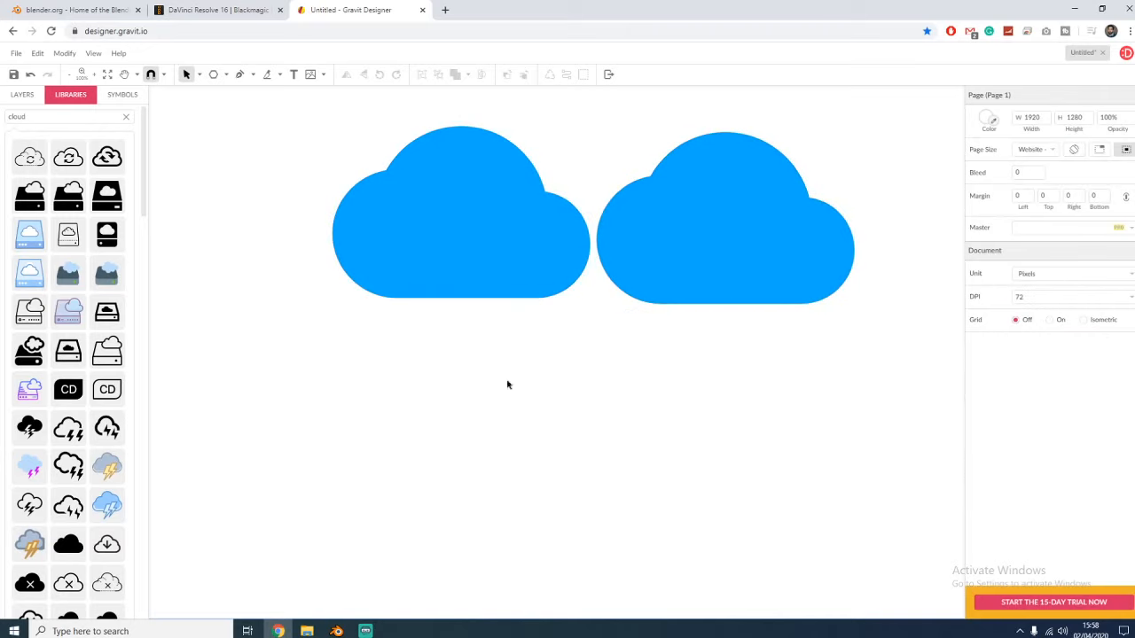
- Place the black cloud icon with two lightning bolts from the library below the blue clouds, and delete both blue clouds
drag(69, 428, 697, 452)
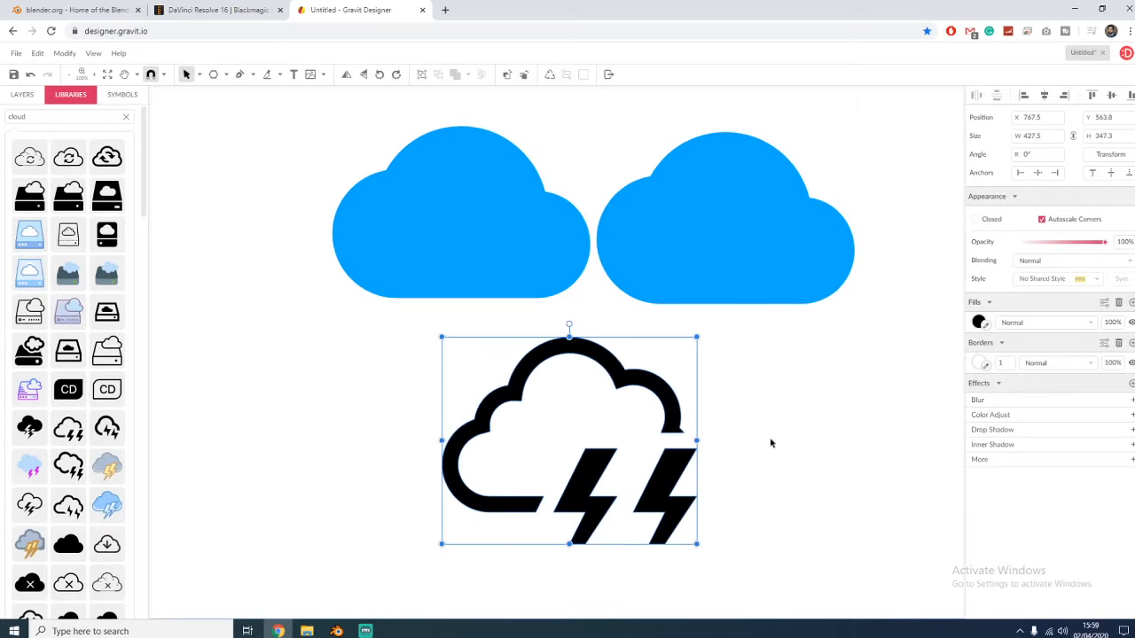
click(770, 443)
drag(383, 133, 768, 260)
key(Delete)
- Move the lightning cloud icon to about X 554.5, Y 279.7 and split its path into separate shapes
drag(624, 382, 497, 213)
right_click(548, 305)
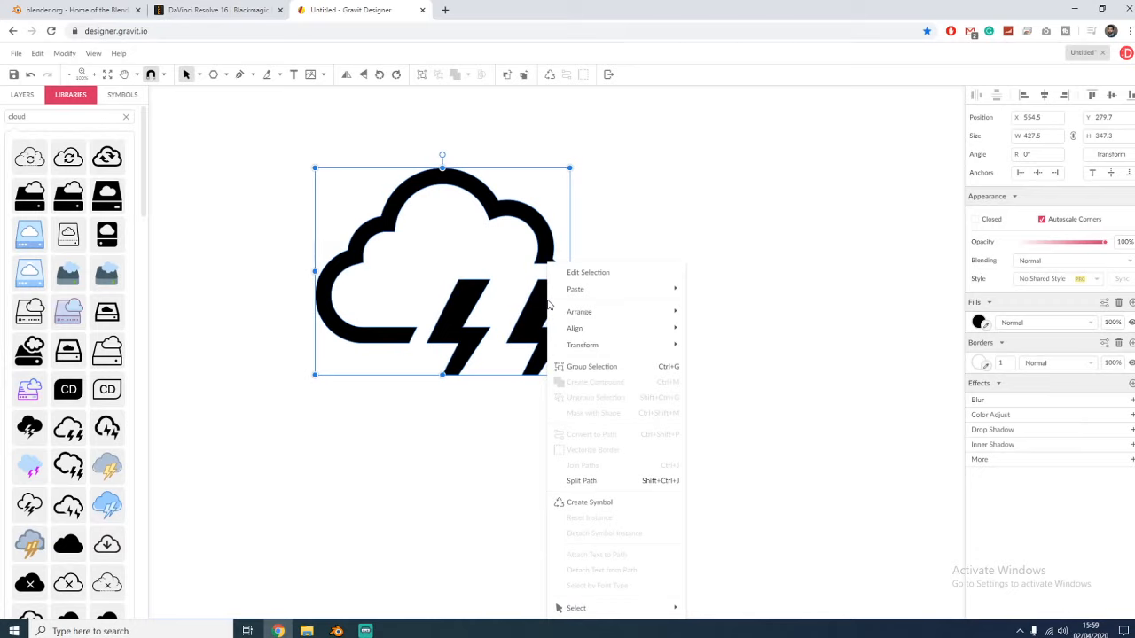
click(615, 481)
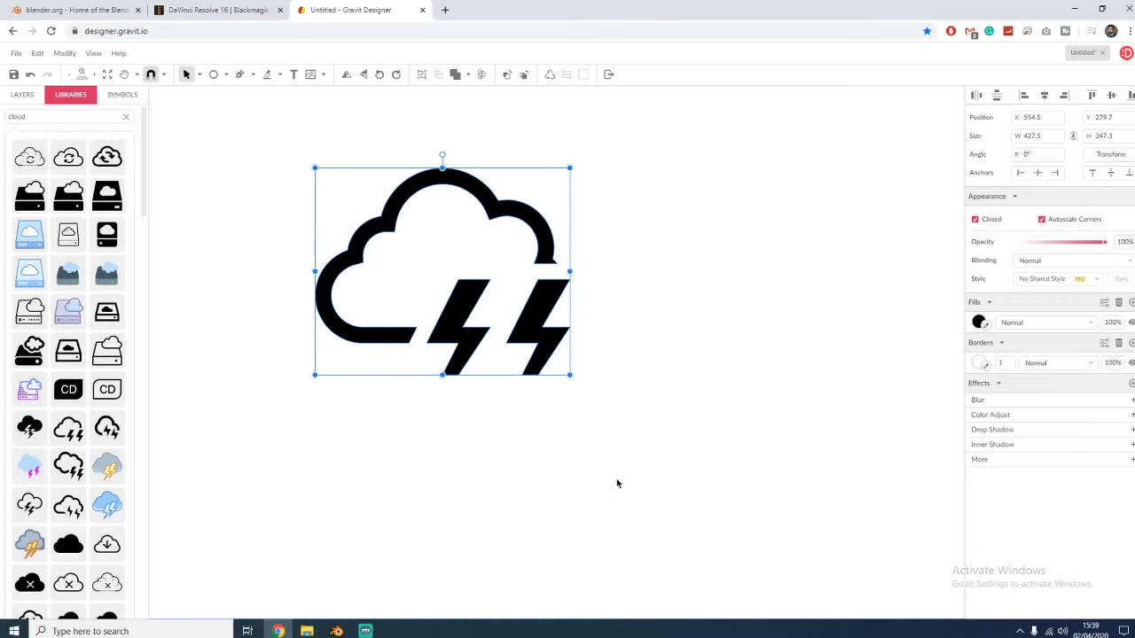
click(621, 457)
- Separate the icon's pieces by moving each lightning bolt away and the cloud outline to about X 439, Y 260
drag(540, 341, 579, 397)
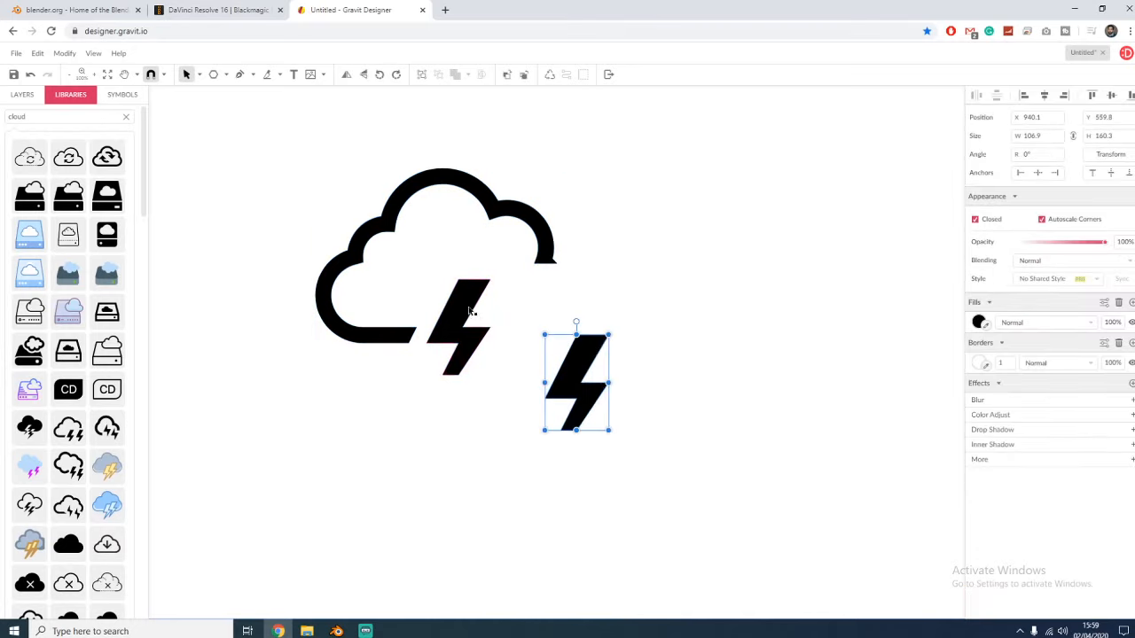
drag(466, 312, 437, 448)
drag(364, 332, 296, 320)
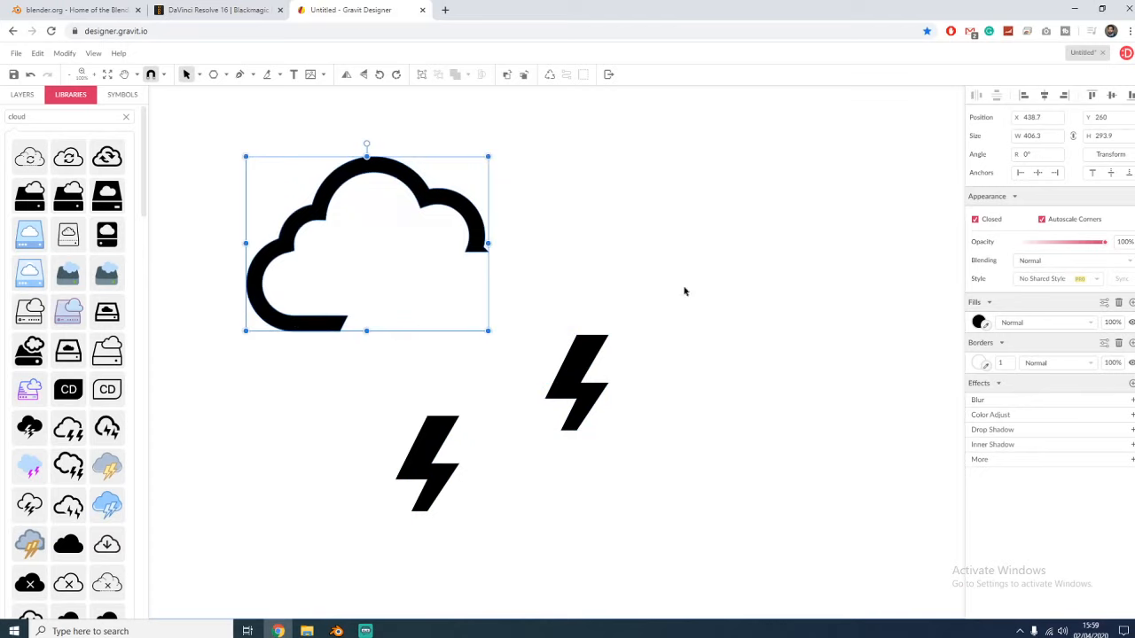
click(684, 288)
- Move the bolt on the right to about X 1006, Y 413 and rotate it clockwise
drag(579, 377, 618, 291)
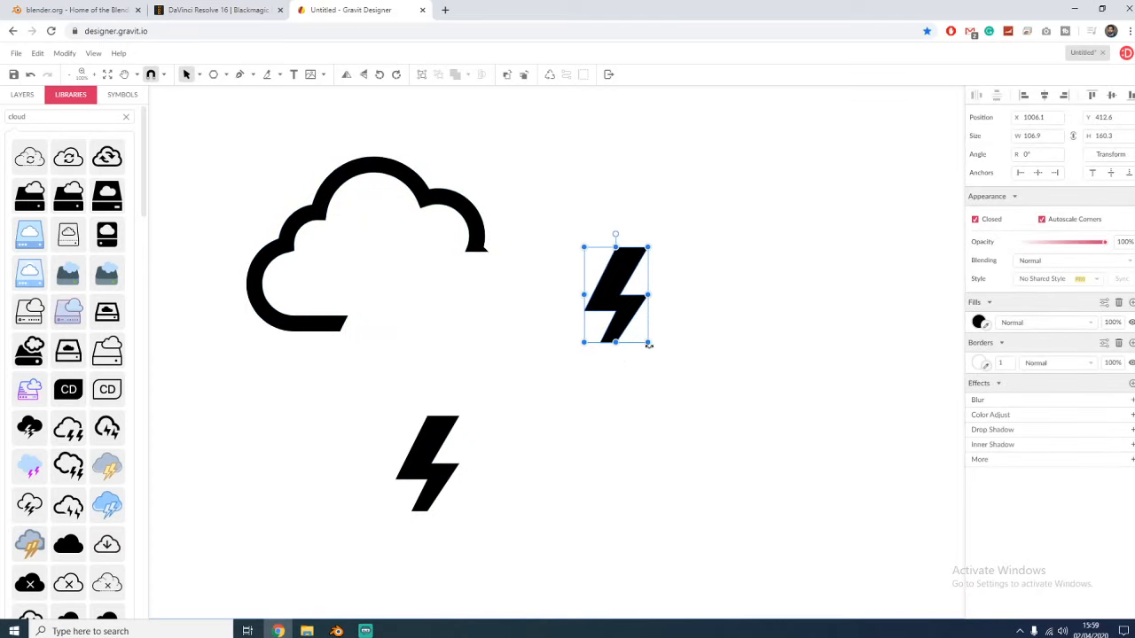
drag(652, 346, 674, 274)
click(616, 388)
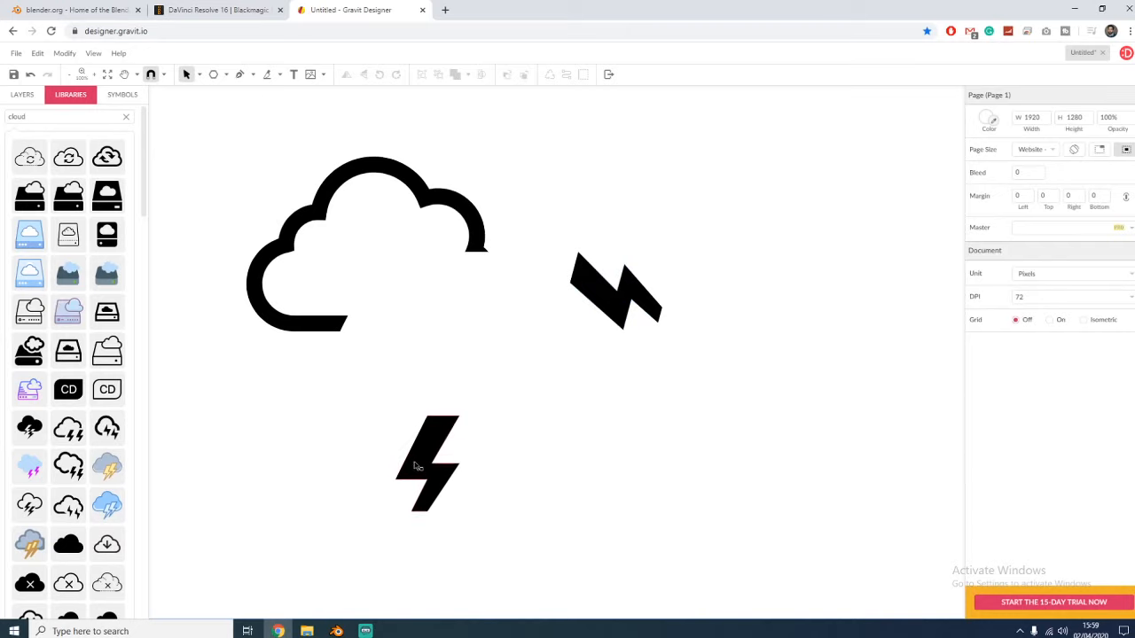
- Move the lower lightning bolt to about X 718, Y 514 beneath the cloud outline and rotate it slightly
drag(419, 459, 436, 351)
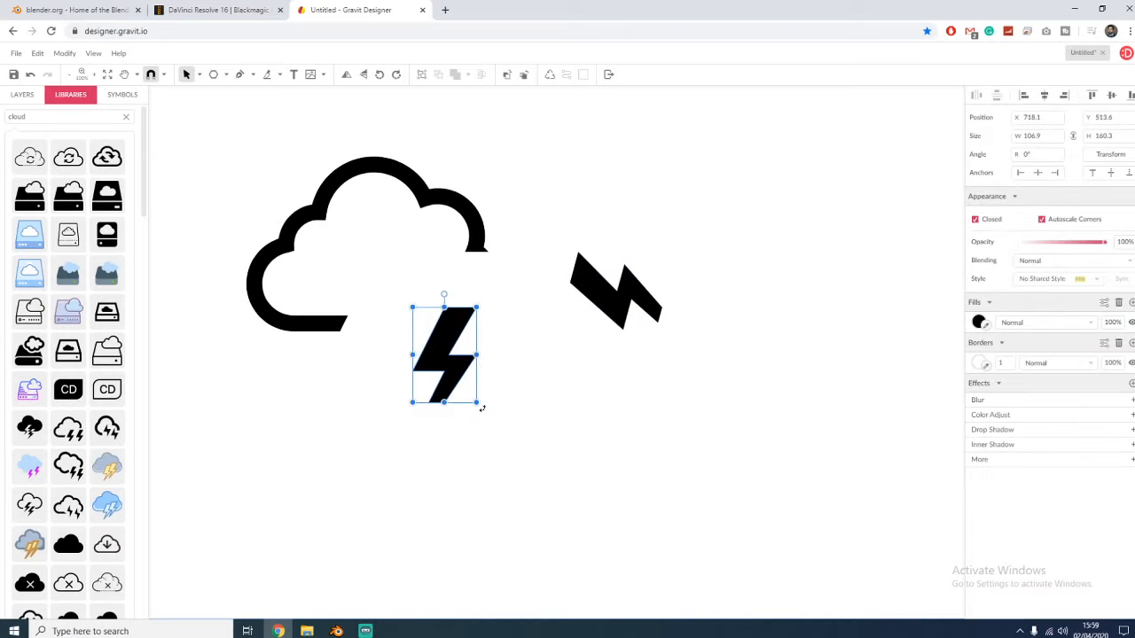
drag(481, 408, 493, 375)
click(542, 423)
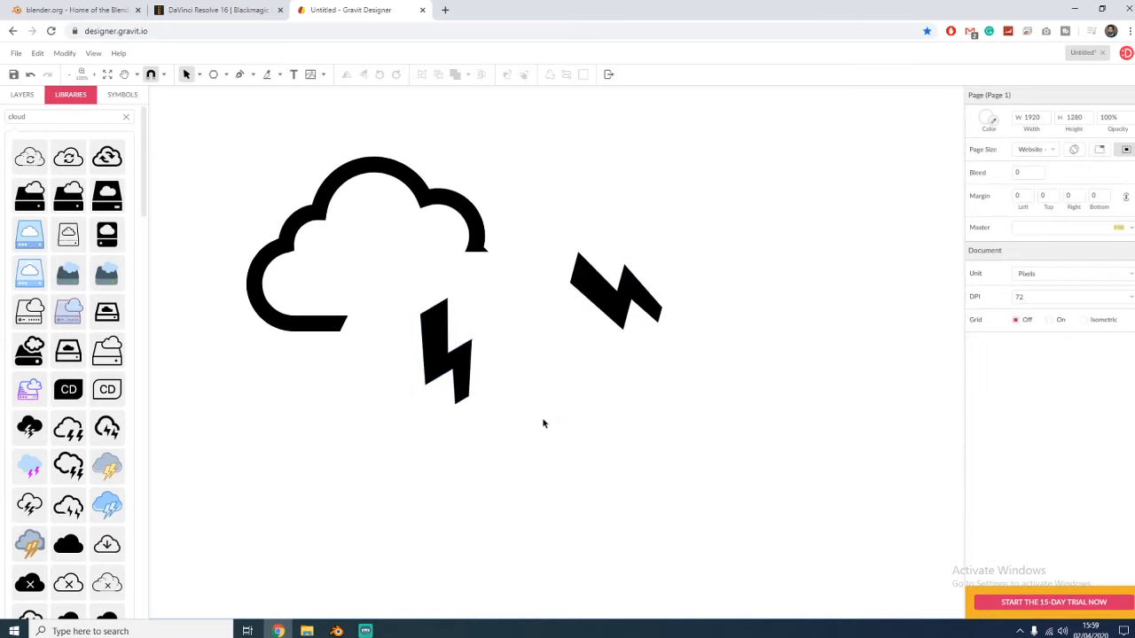
- Rotate the cloud outline to about -146° and move it left, clear of the lightning bolts
drag(459, 185, 413, 419)
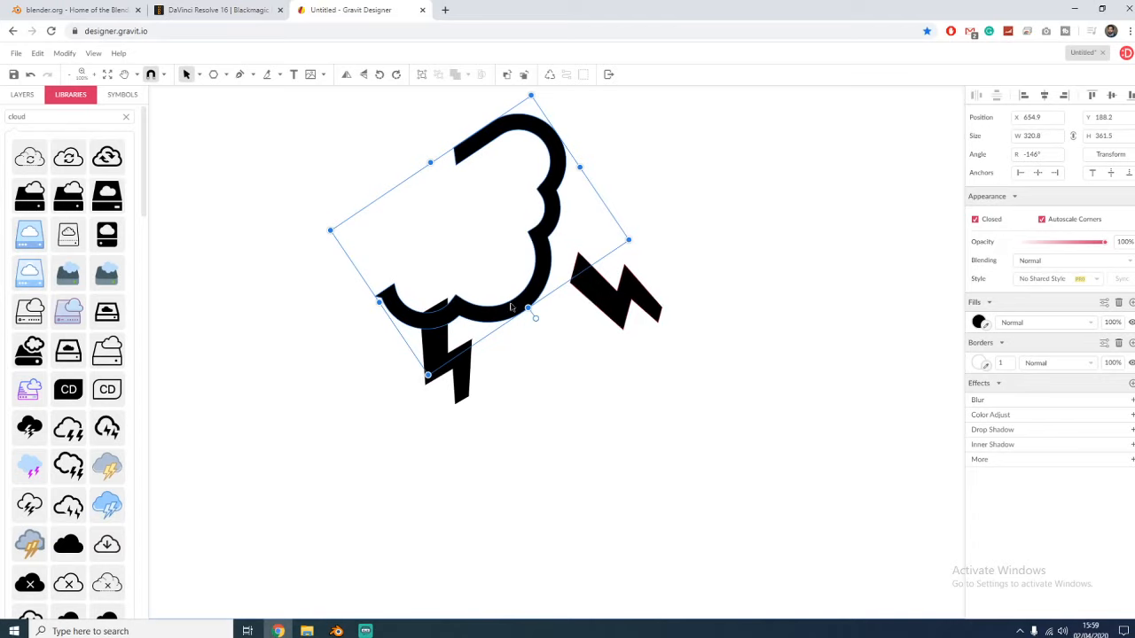
drag(511, 307, 352, 297)
click(522, 380)
- Move both lightning bolts closer together and shift the rotated cloud outline to about X 418, Y 257
drag(445, 352, 477, 387)
drag(602, 260, 552, 312)
click(585, 248)
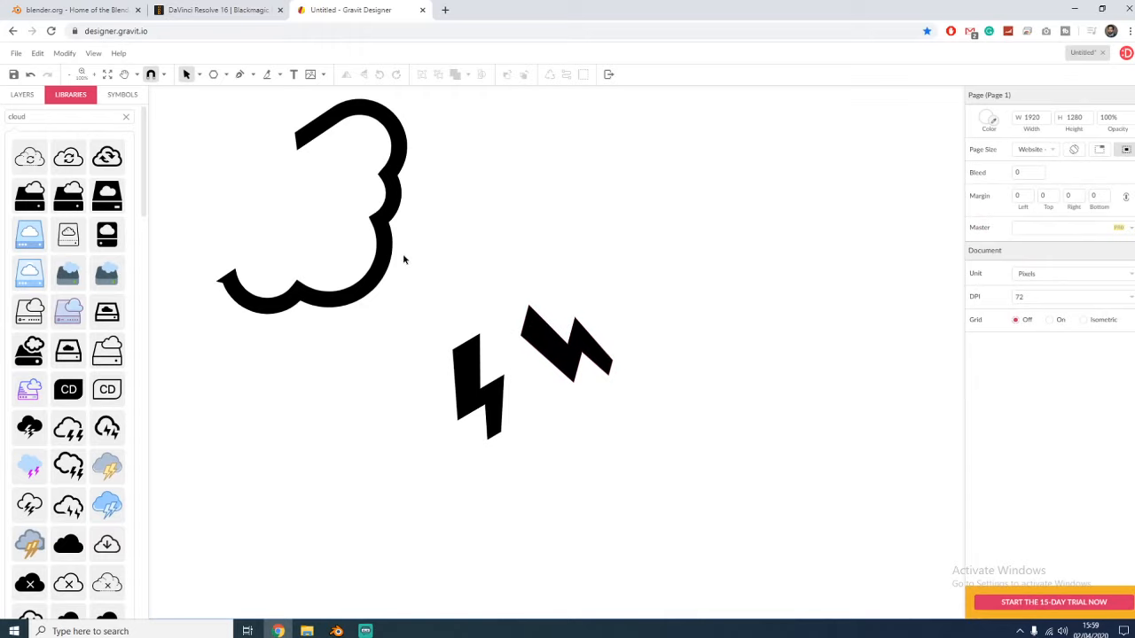
drag(382, 278, 404, 334)
click(565, 236)
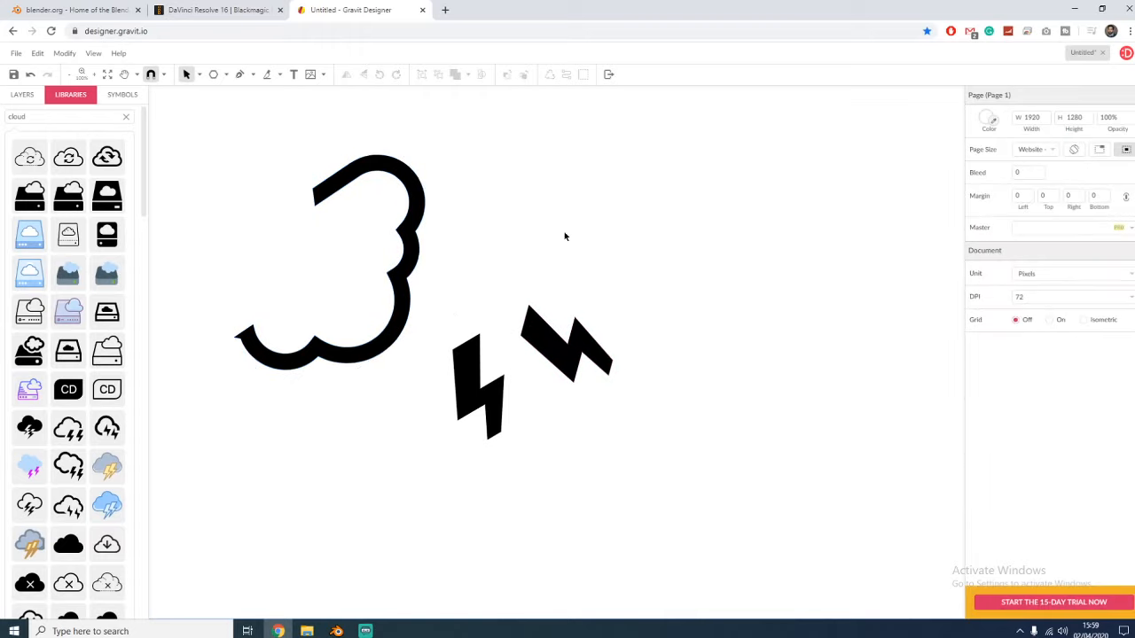
- Delete the cloud outline and both lightning bolts from the page
click(415, 226)
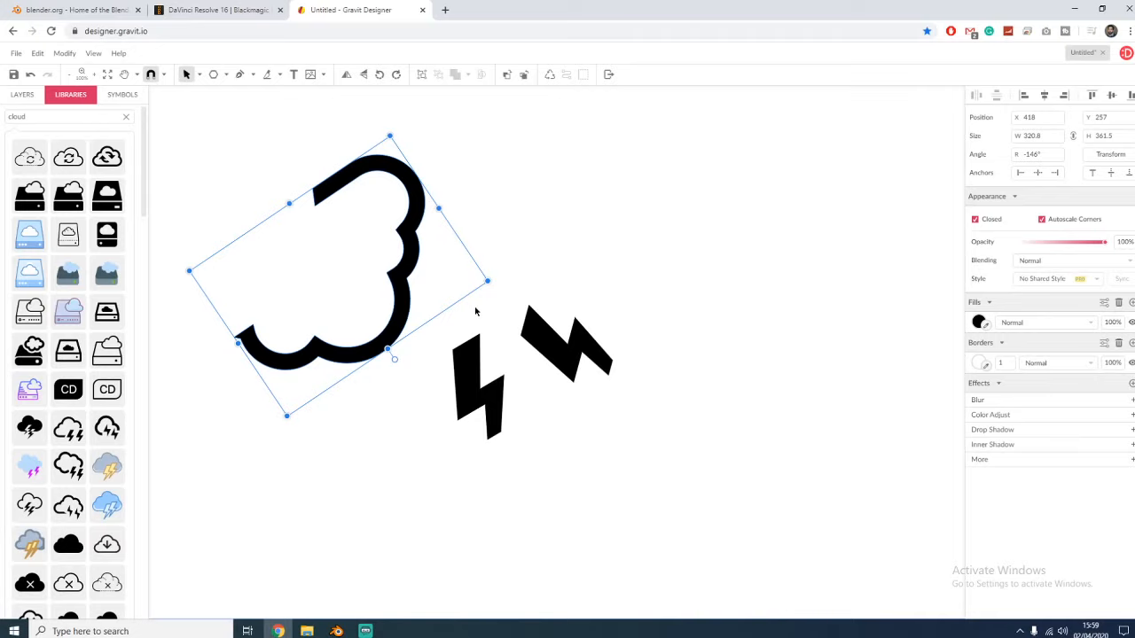
key(Delete)
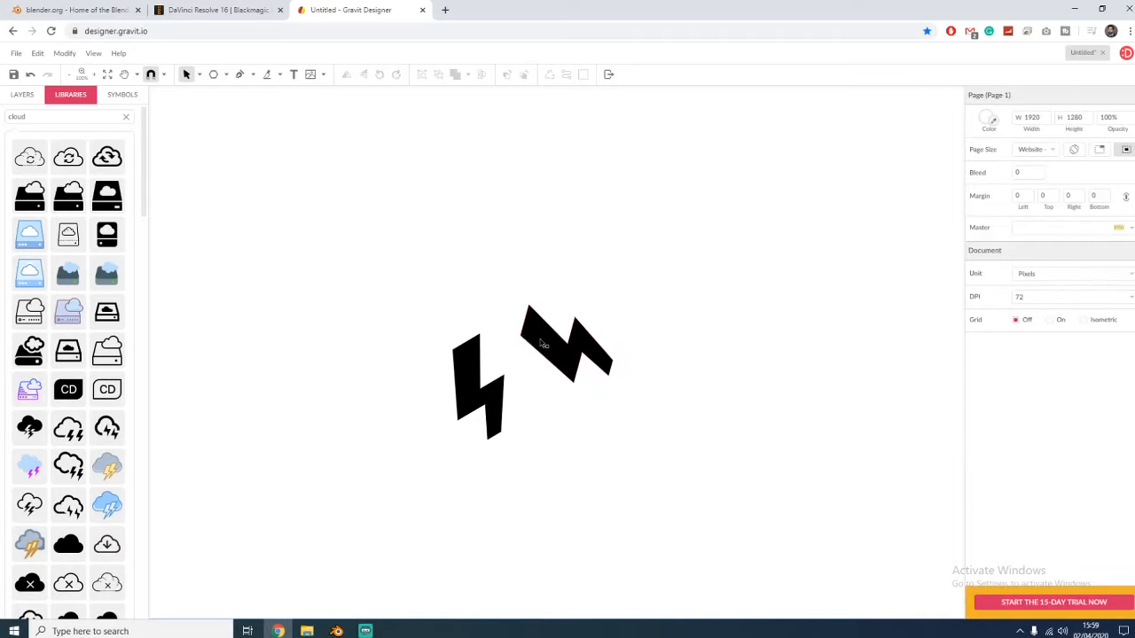
click(541, 341)
key(Delete)
click(468, 348)
key(Delete)
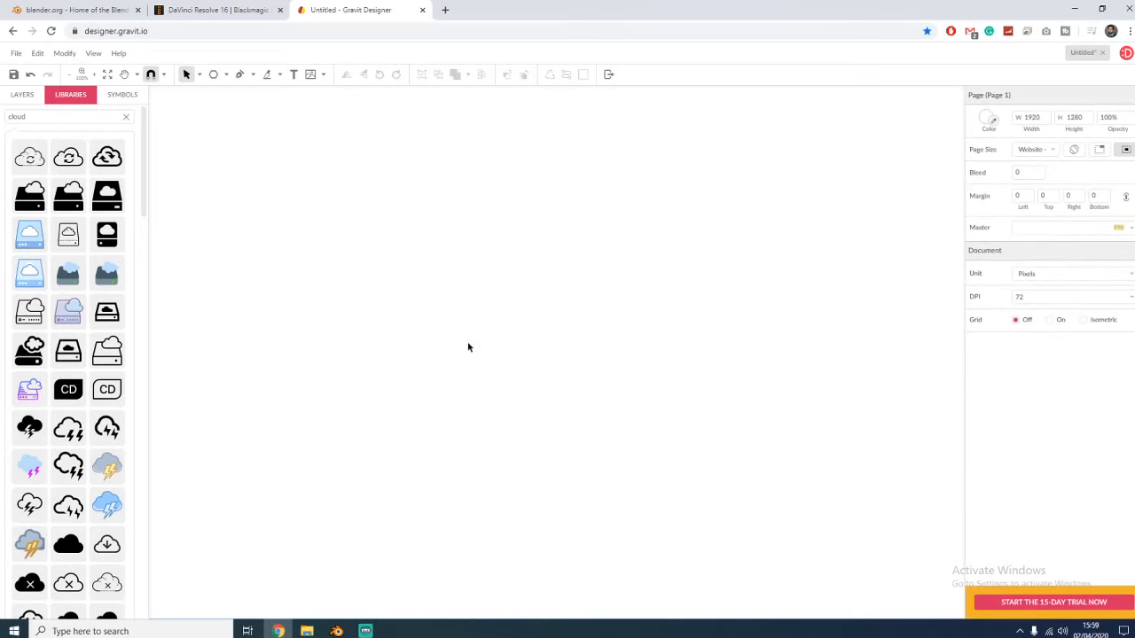
- Place the black drive-with-cloud icon from the library on the page and move it toward the upper left
scroll(106, 380, down, 3)
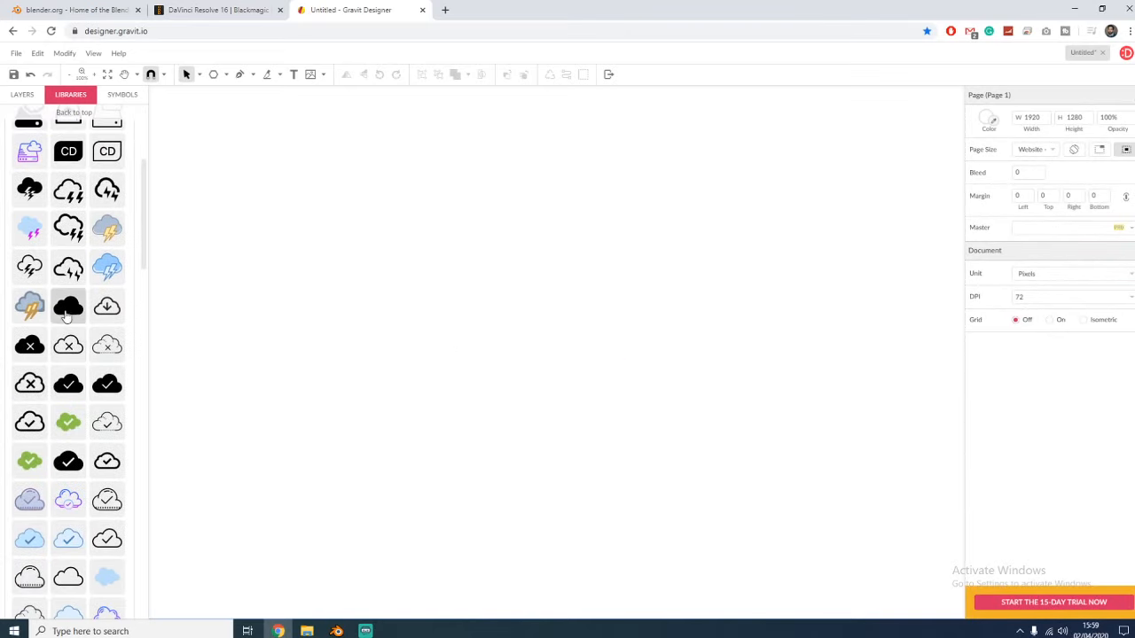
scroll(68, 306, up, 1)
drag(30, 230, 764, 566)
drag(644, 491, 455, 325)
click(518, 358)
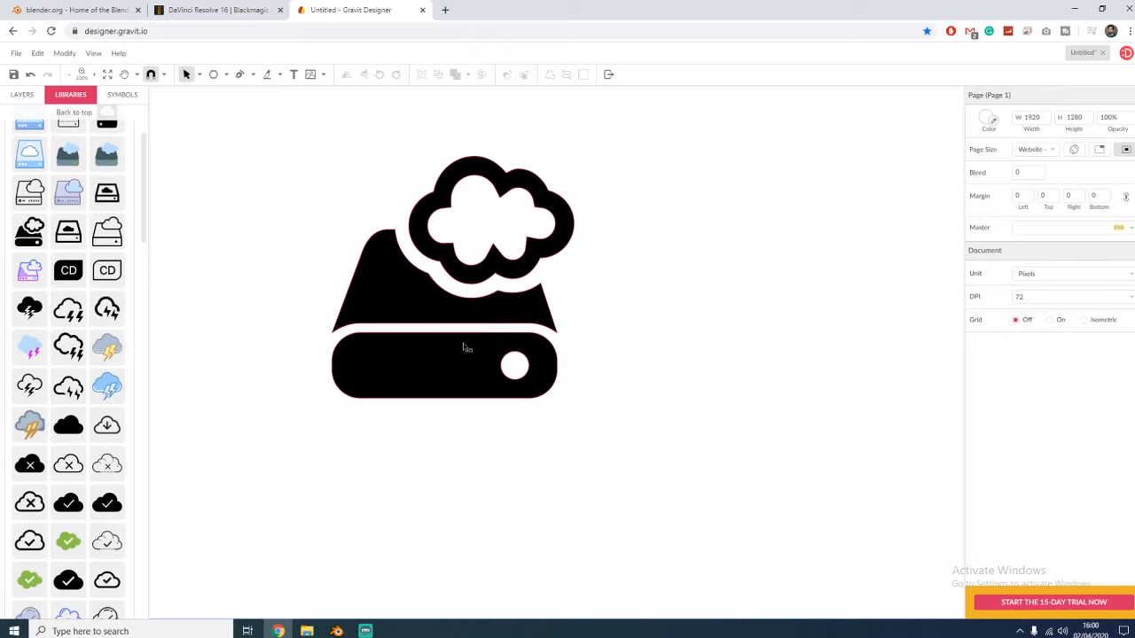
- Delete the drive-with-cloud icon and browse further through the cloud library items
click(420, 307)
key(Delete)
scroll(115, 342, down, 10)
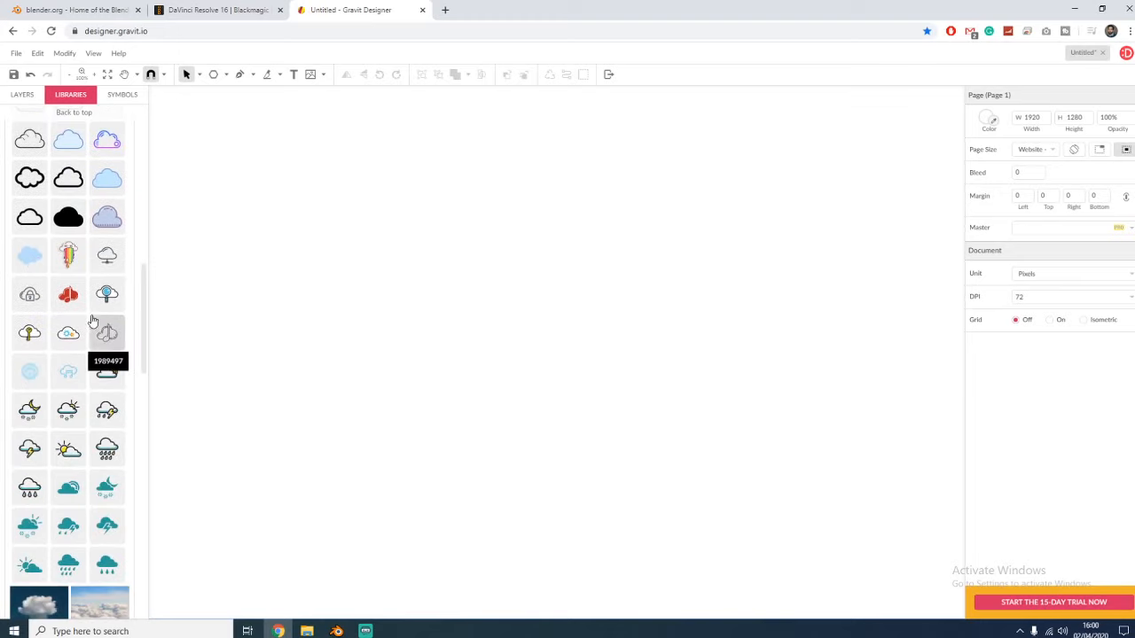
- Place the cloud-with-magnifier icon from the library and enlarge it to about 713 × 565.5 at X 452, Y 265.8
drag(112, 304, 502, 279)
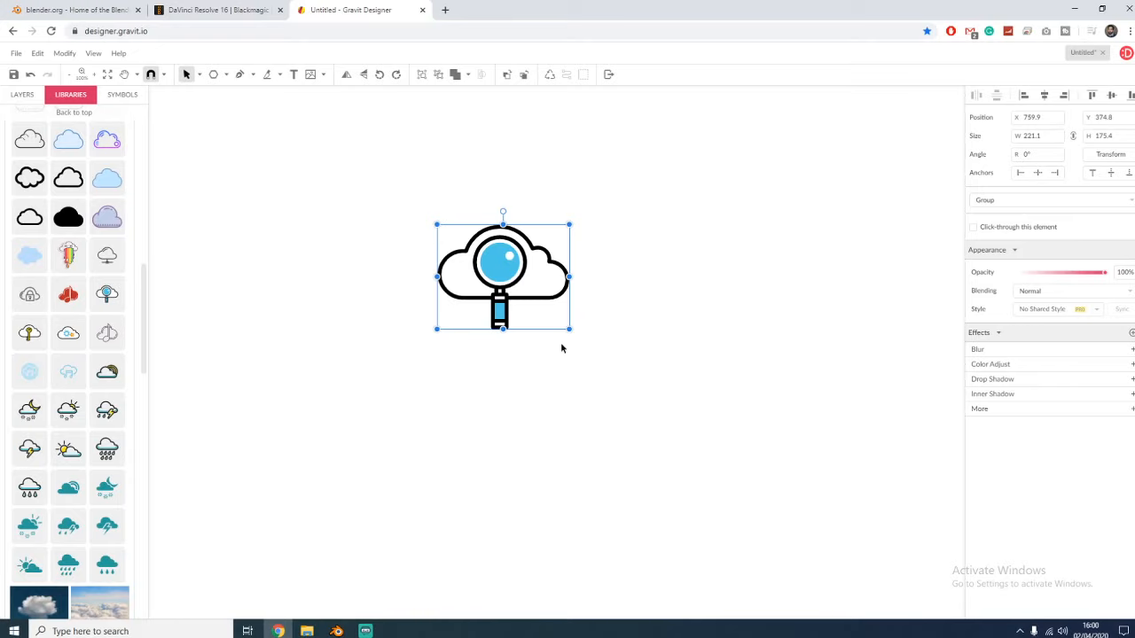
drag(569, 328, 836, 537)
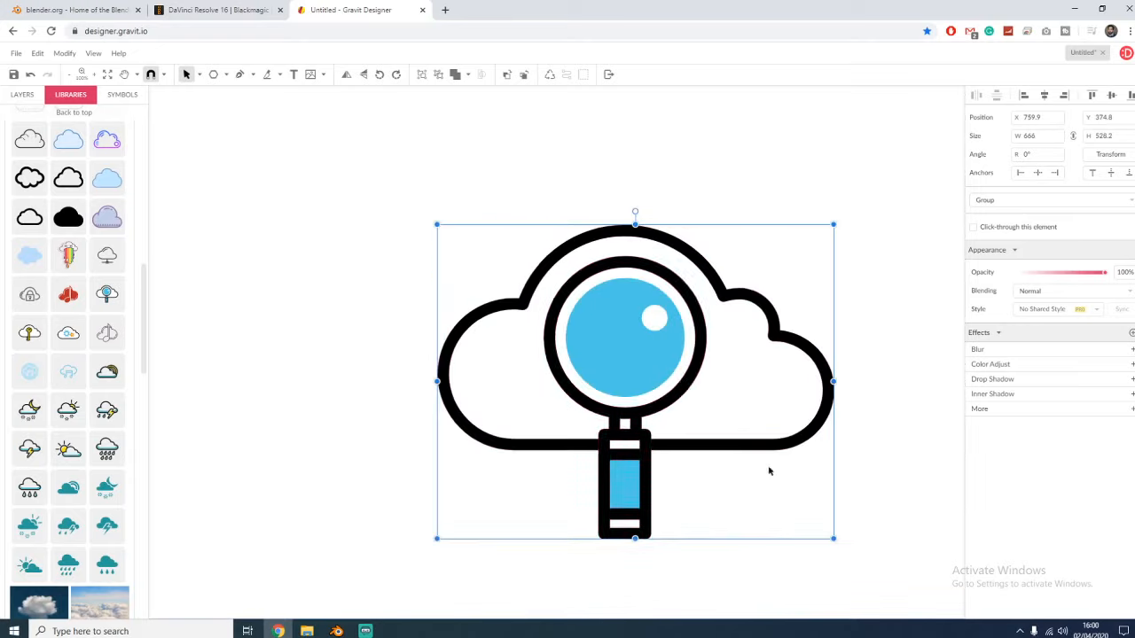
drag(679, 387, 506, 302)
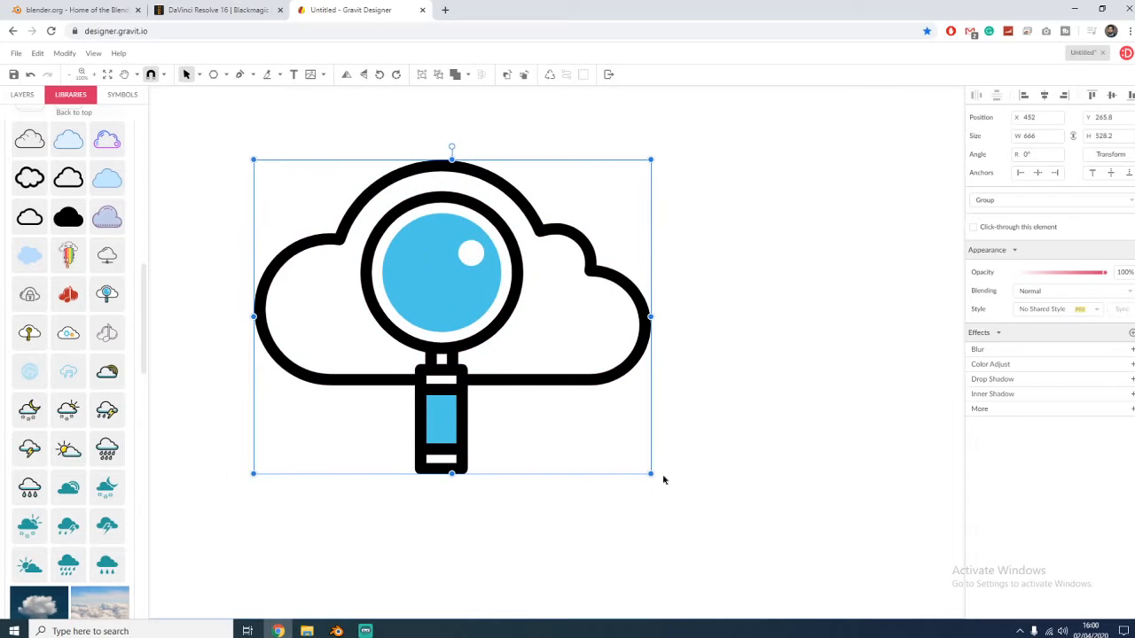
drag(652, 475, 678, 495)
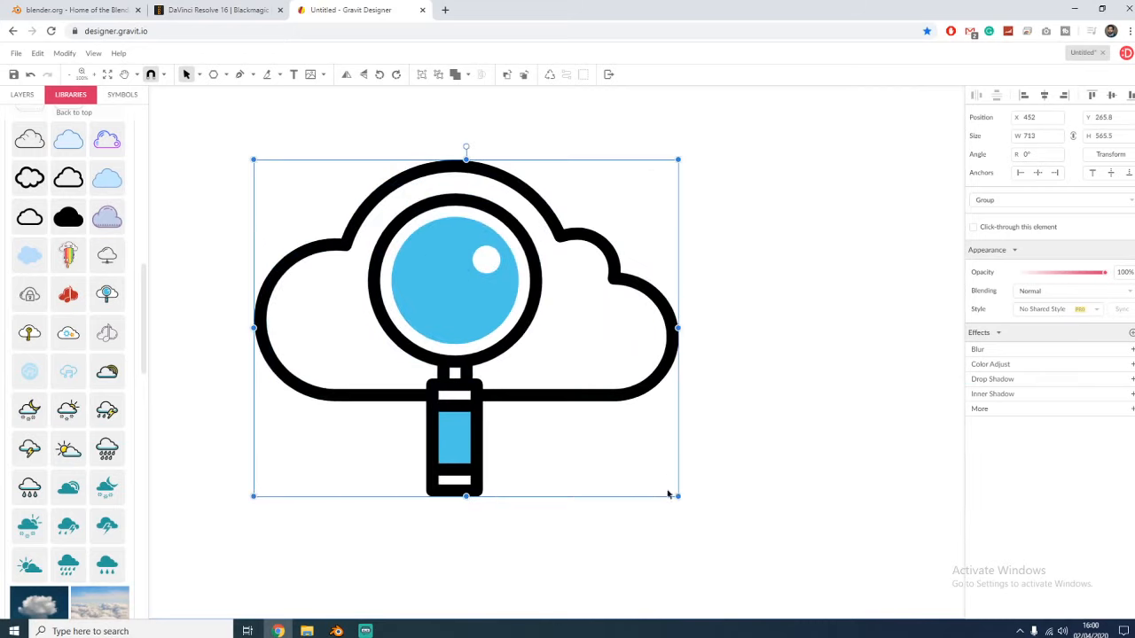
click(678, 529)
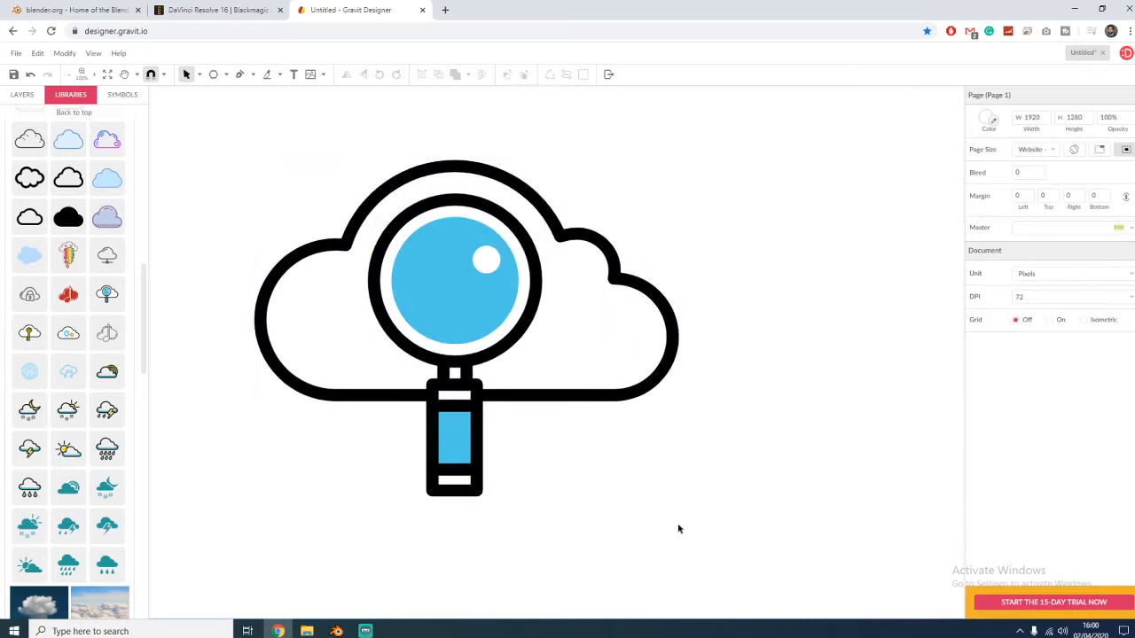
- Ungroup the icon, then move the black magnifier outline right of the cloud and the blue fills to its left
right_click(438, 366)
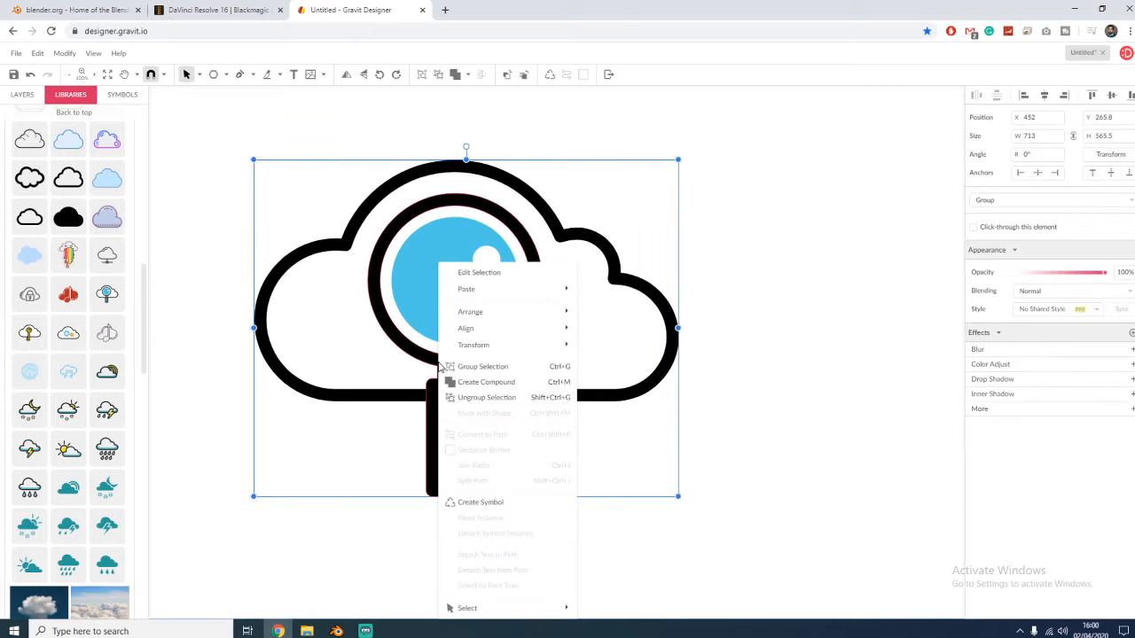
click(506, 402)
click(760, 425)
click(796, 304)
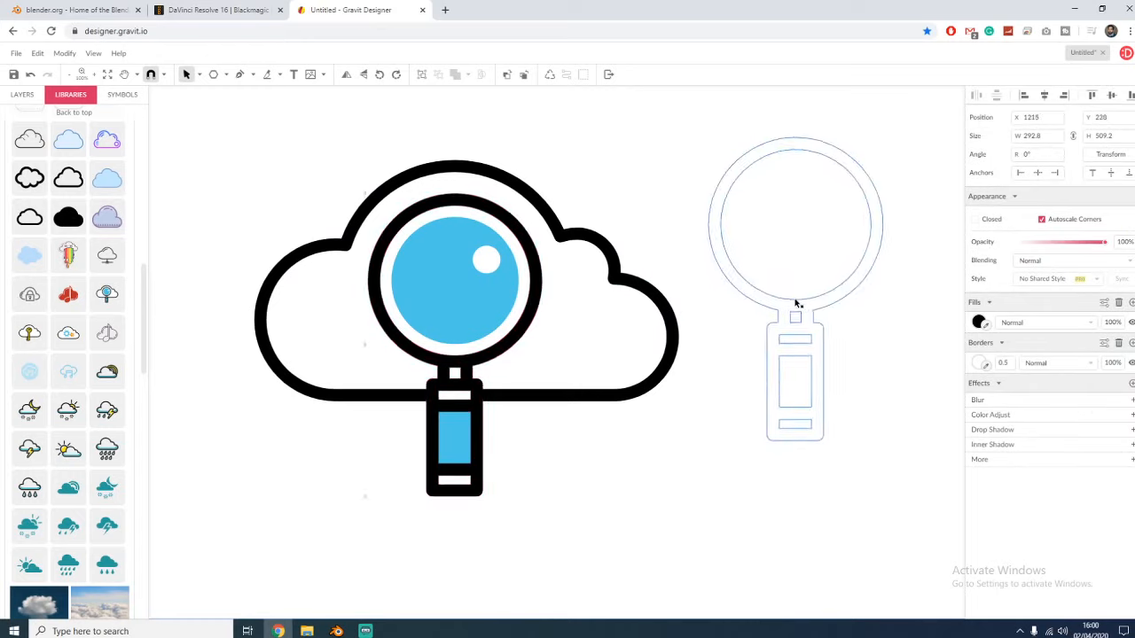
drag(796, 304, 826, 304)
click(401, 322)
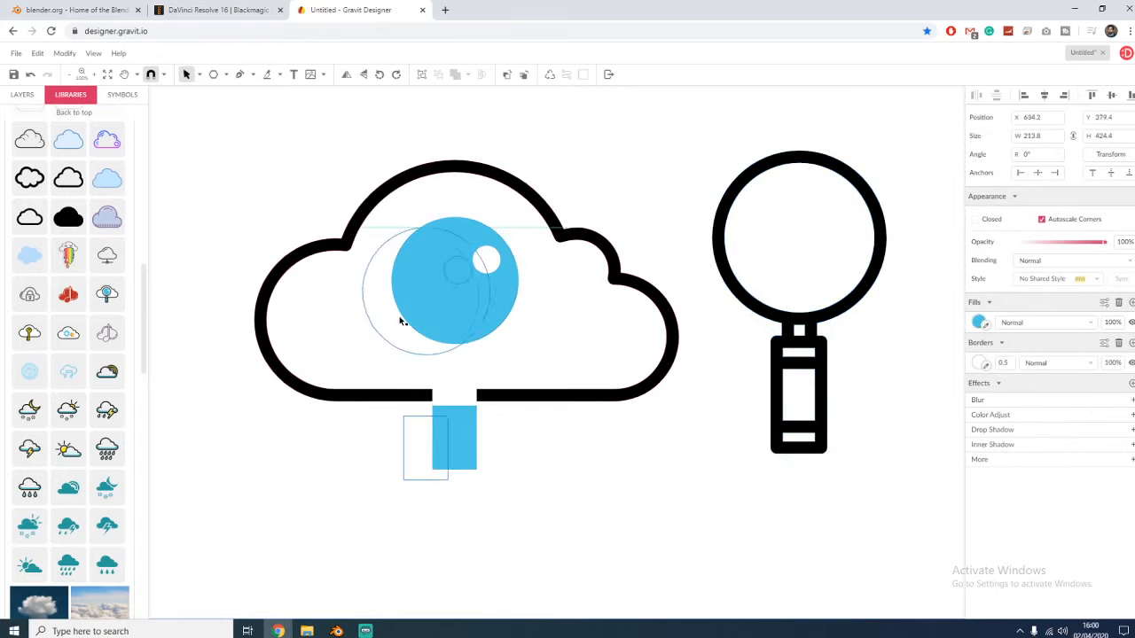
drag(401, 322, 164, 288)
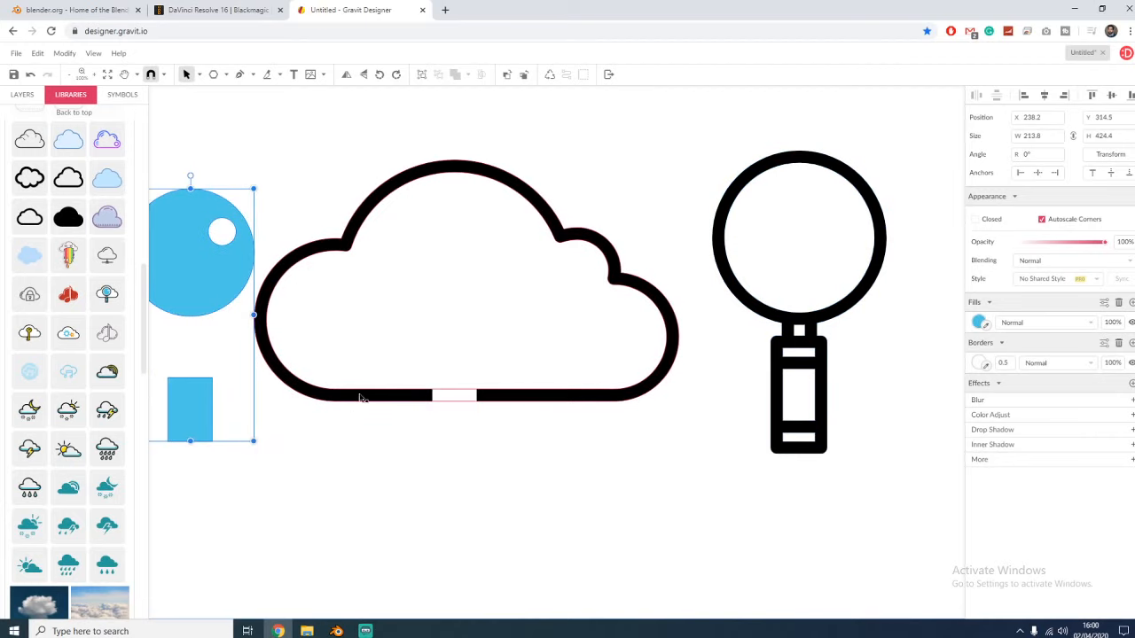
- Shift the cloud outline up and to the right, and delete the white magnifier backing shape
drag(361, 398, 399, 298)
drag(458, 395, 576, 479)
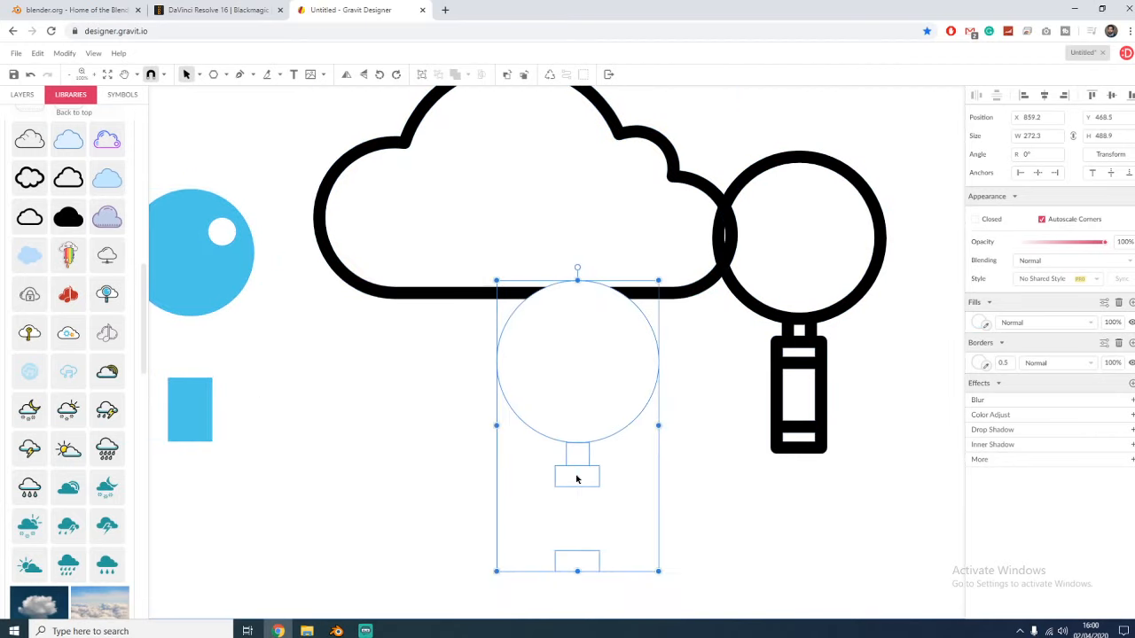
key(Delete)
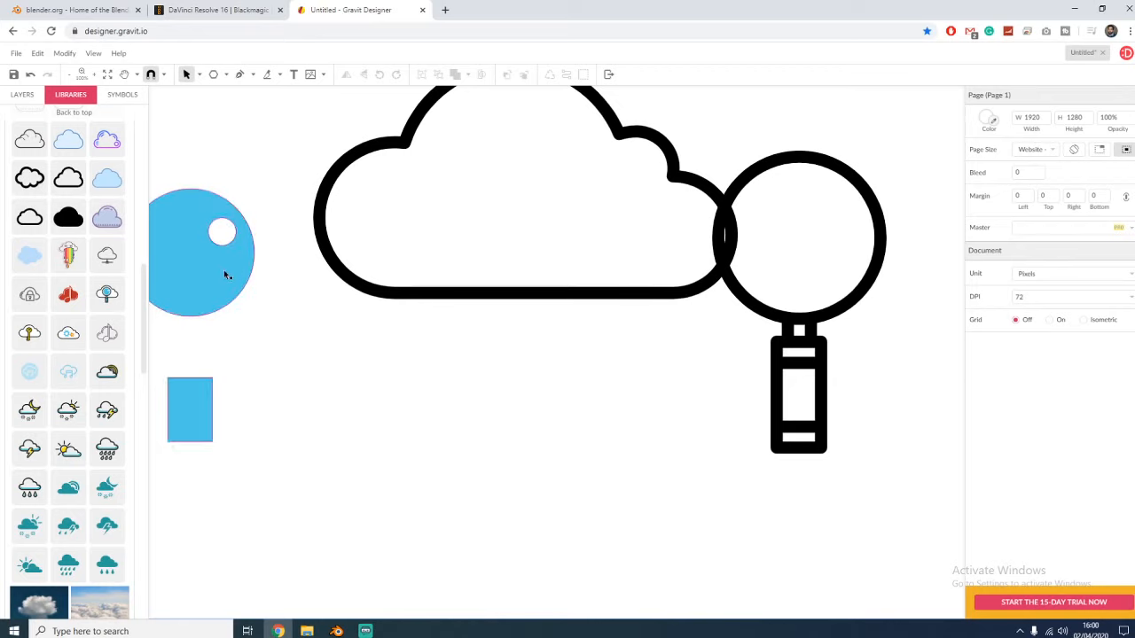
- Move the blue shape below the cloud and split its path, separating the large circle, small circle and rectangle
drag(223, 270, 520, 380)
right_click(518, 383)
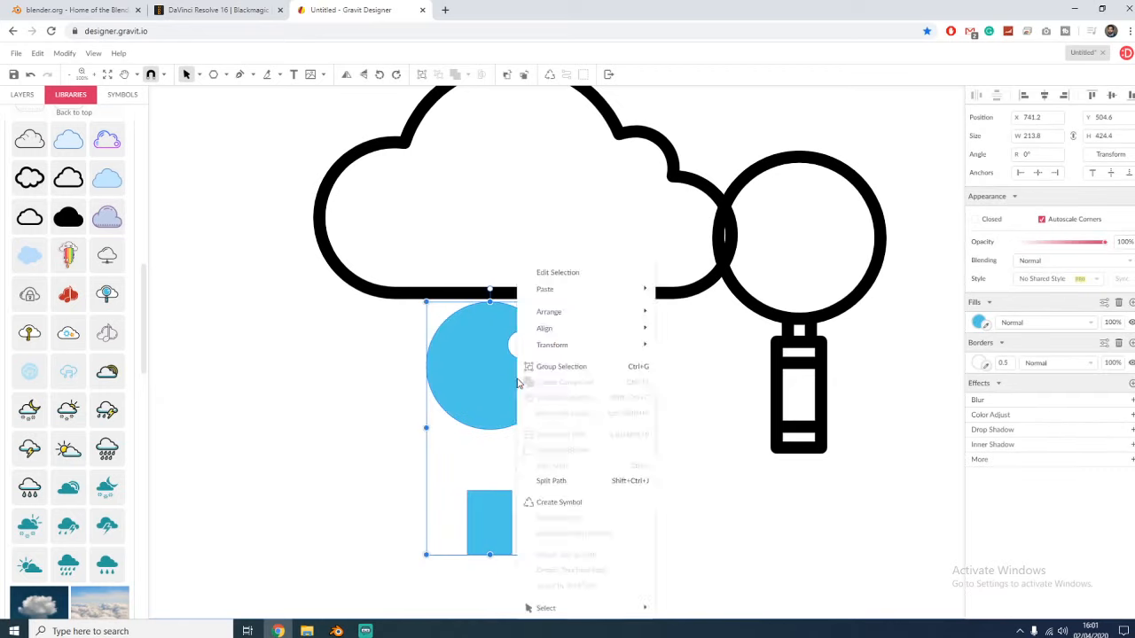
click(573, 484)
click(669, 423)
drag(491, 526, 647, 413)
drag(487, 431, 432, 530)
drag(527, 356, 526, 473)
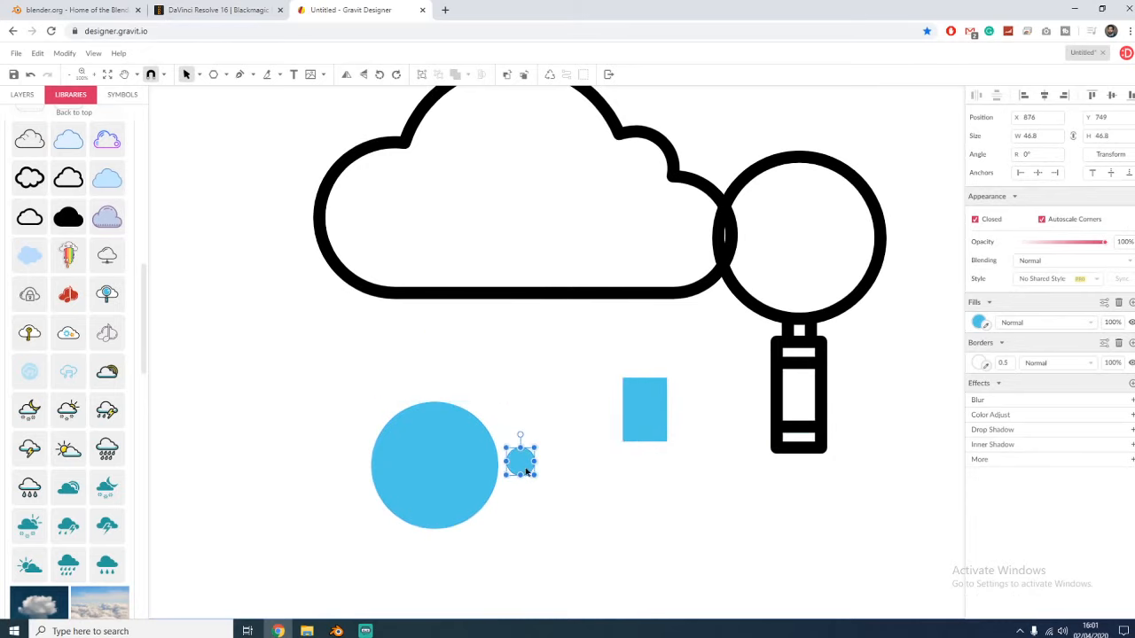
- Delete the cloud outline and the black magnifier outline from the page
click(577, 261)
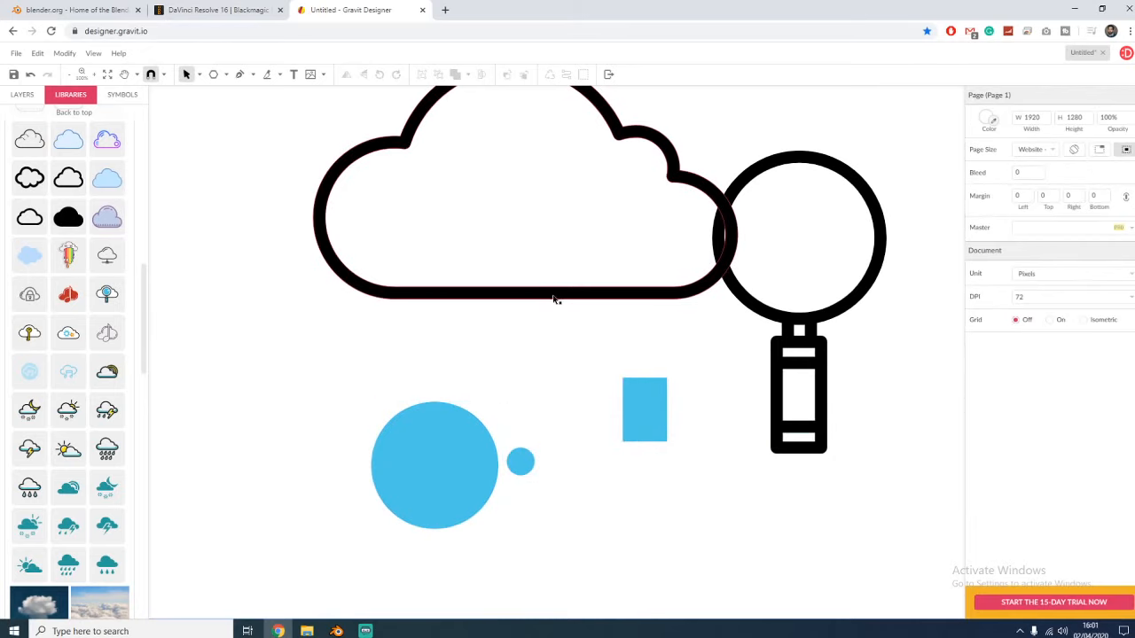
click(555, 296)
key(Delete)
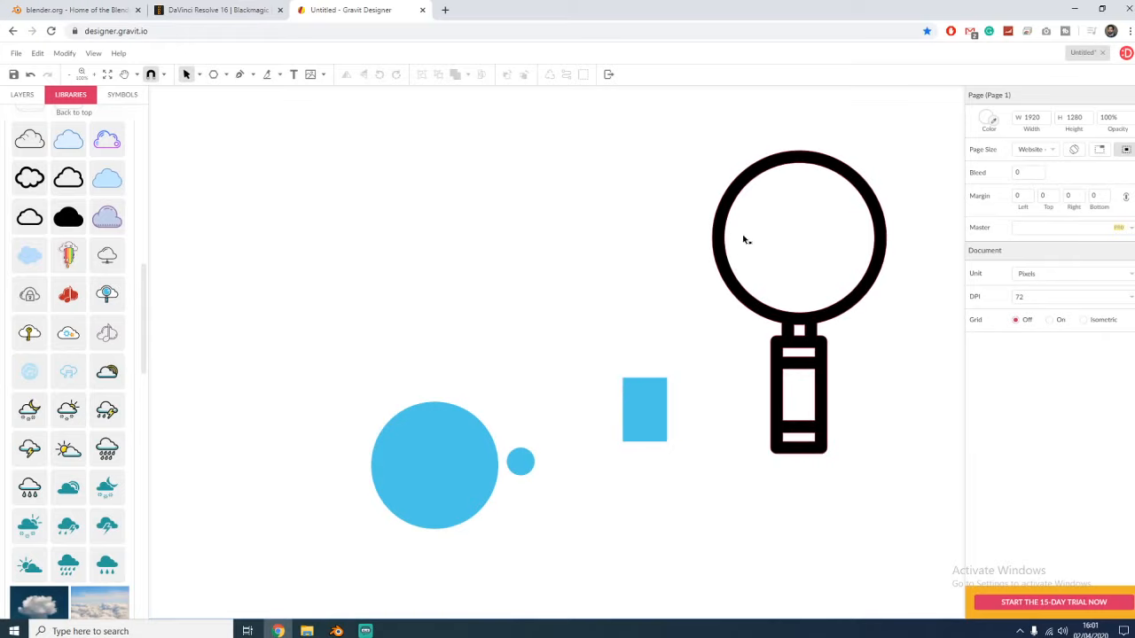
click(725, 286)
key(Delete)
- Remove the small blue circle and overlap the rectangle with the large circle's upper-right edge at about X 878.4, Y 368.6
drag(645, 398, 593, 266)
drag(438, 443, 486, 279)
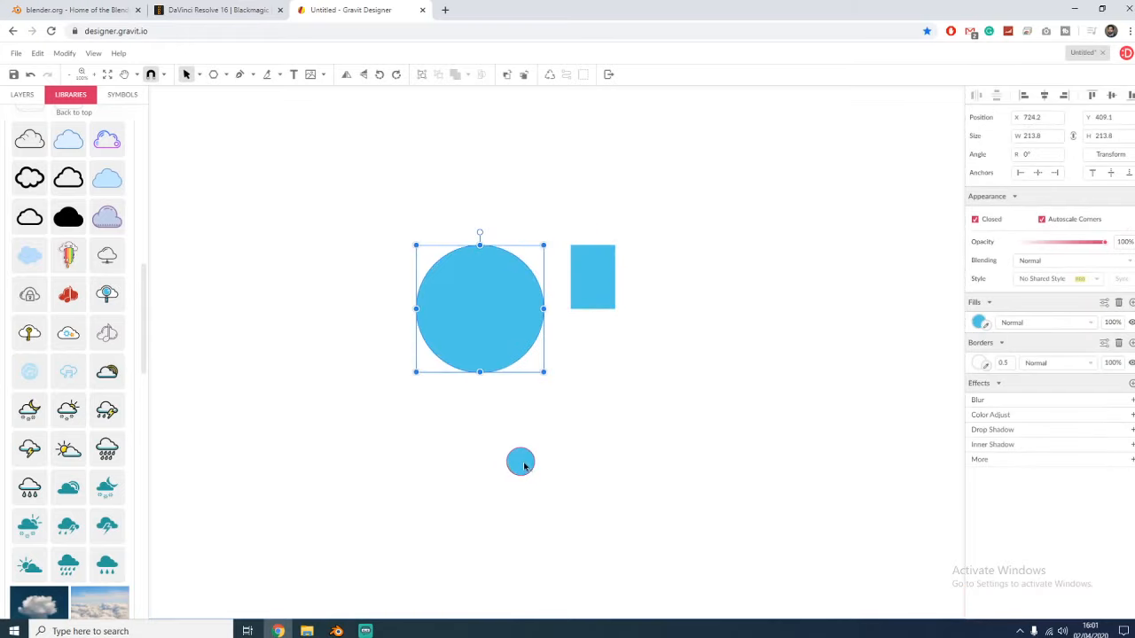
click(524, 467)
drag(596, 294, 532, 270)
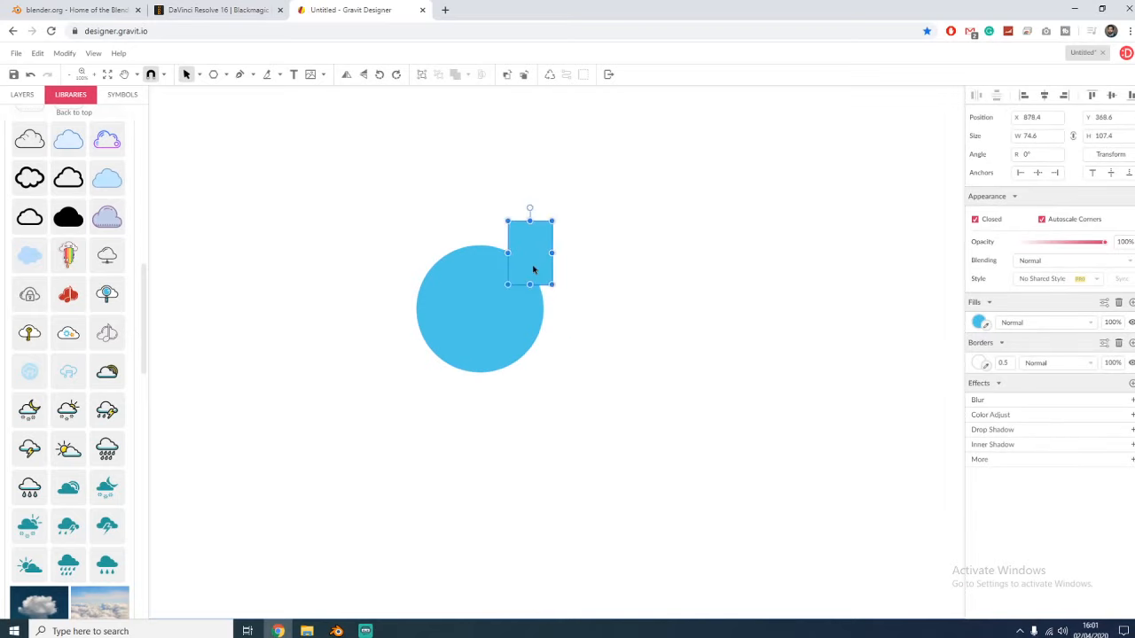
- Join the paths of the overlapping circle and rectangle into a single shape
shift+click(512, 319)
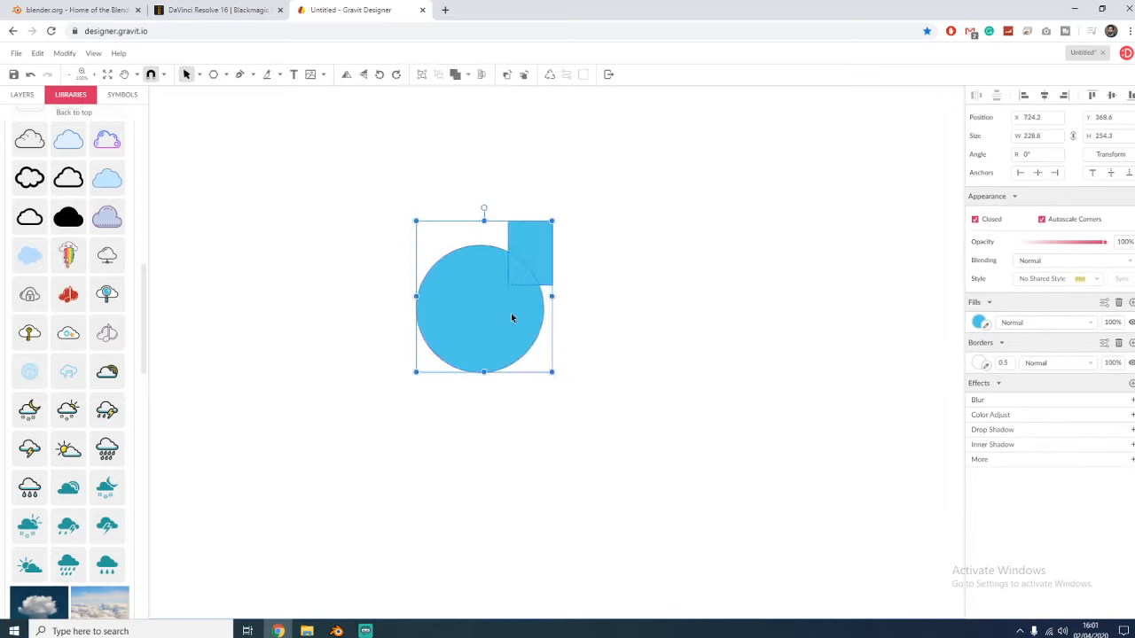
right_click(512, 318)
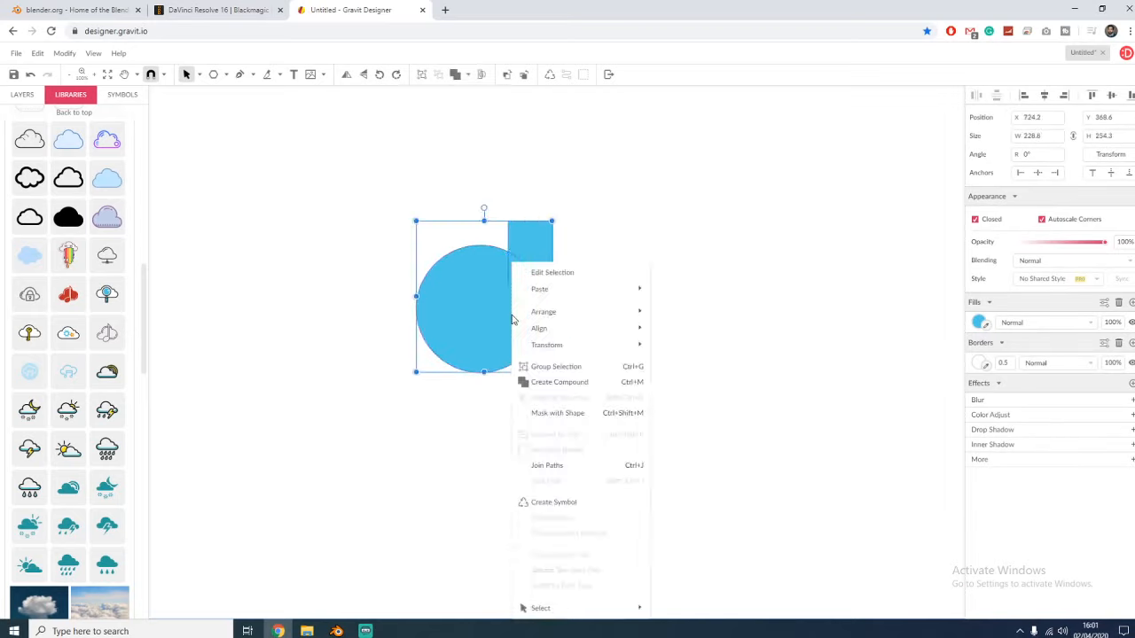
click(565, 464)
click(566, 463)
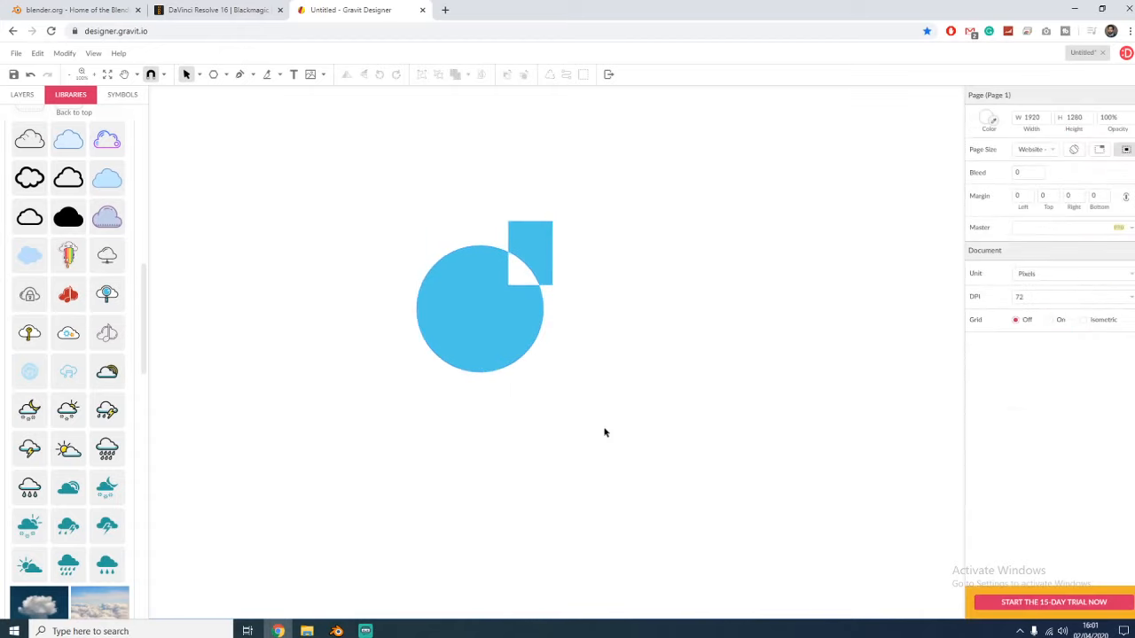
- Examine the joined shape and the area where the circle and rectangle overlap
click(501, 334)
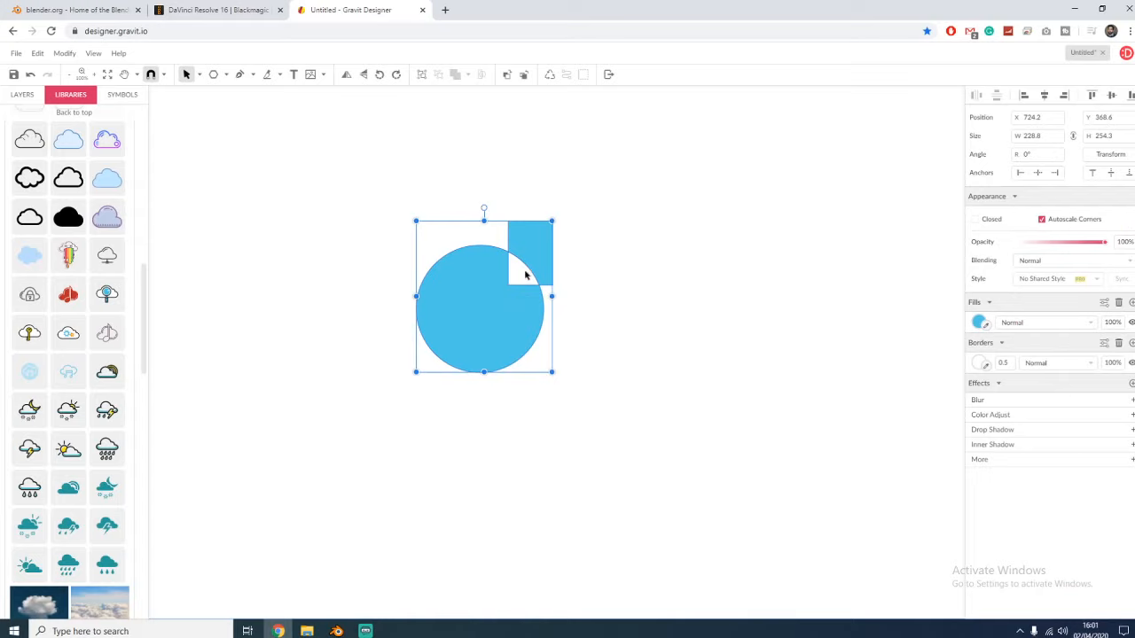
click(603, 271)
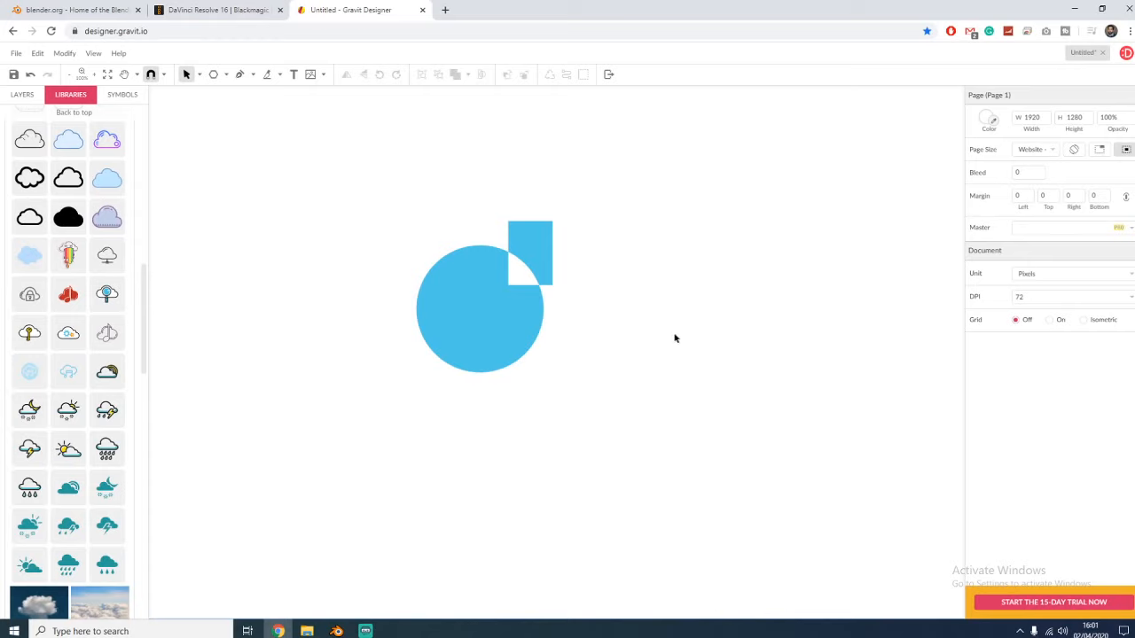
right_click(482, 331)
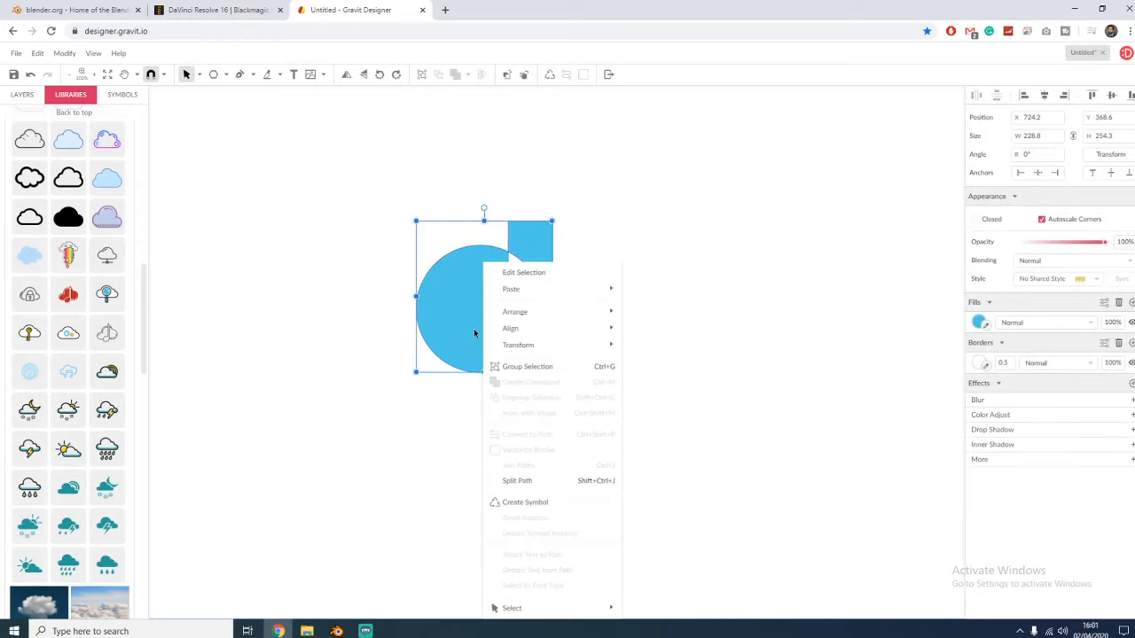
mouse_move(508, 339)
click(687, 216)
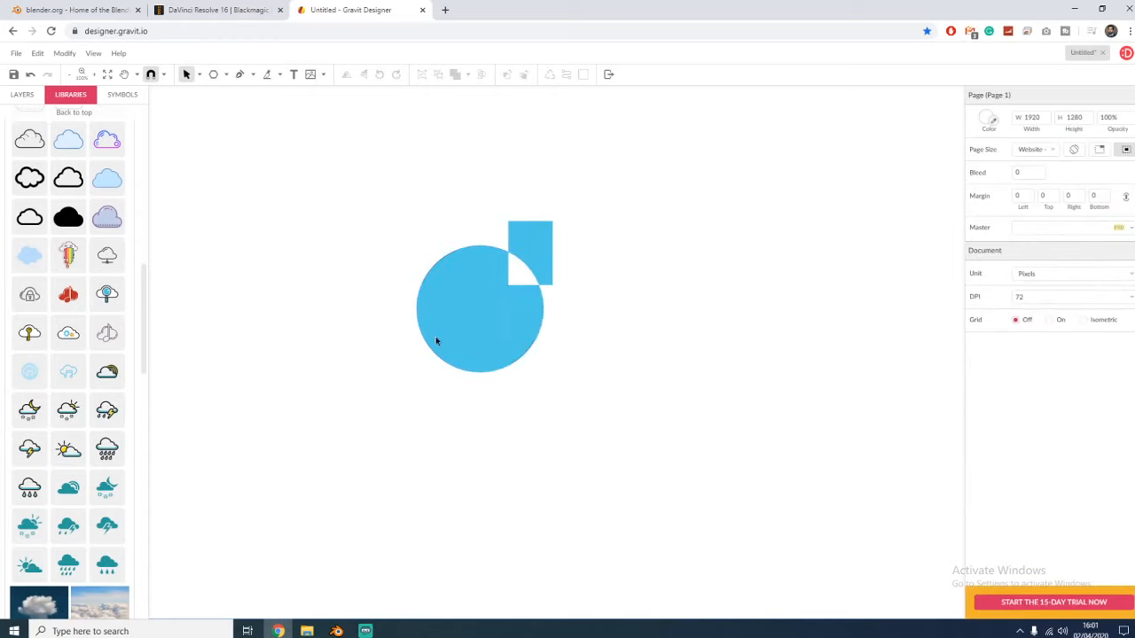
click(482, 319)
click(595, 261)
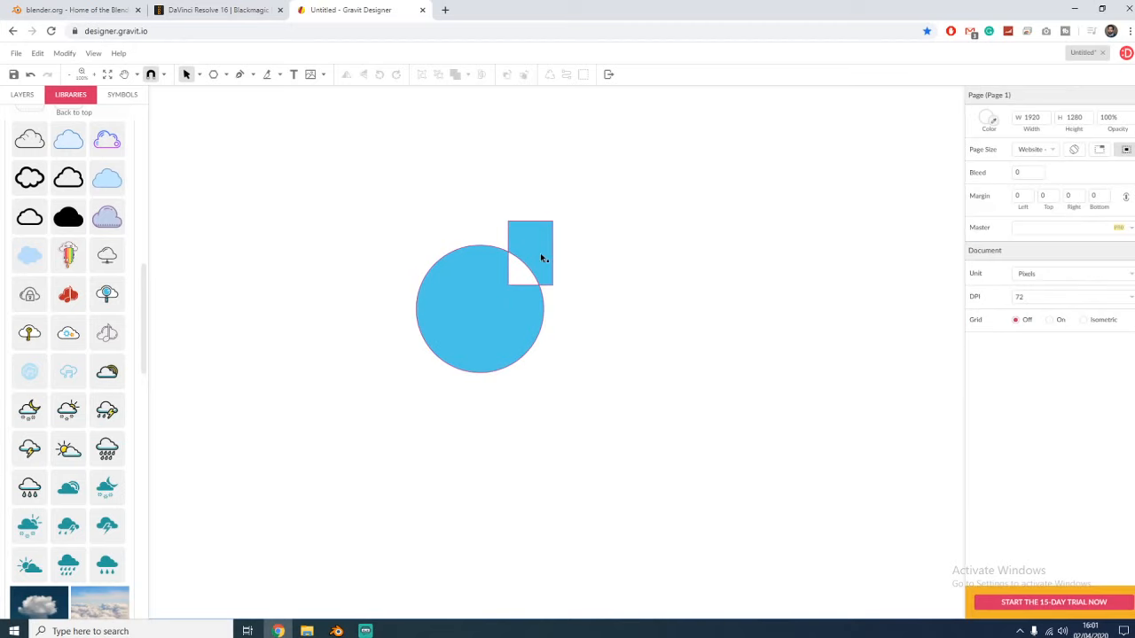
- Split the joined path back into separate shapes and move the rectangle clear of the circle's right side
click(467, 337)
right_click(467, 337)
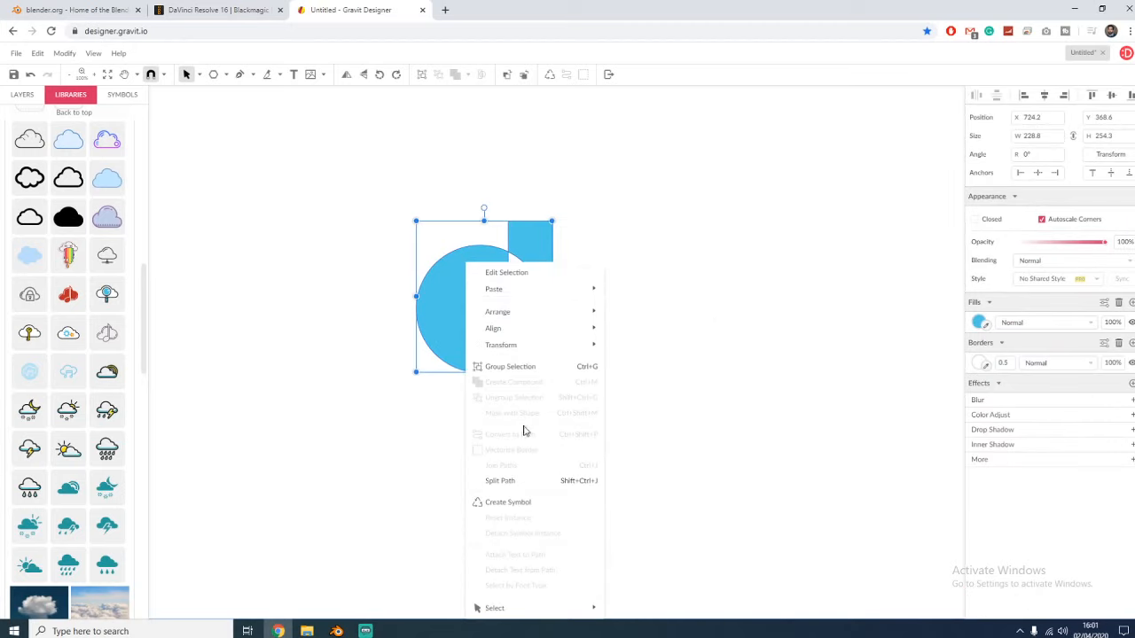
click(521, 480)
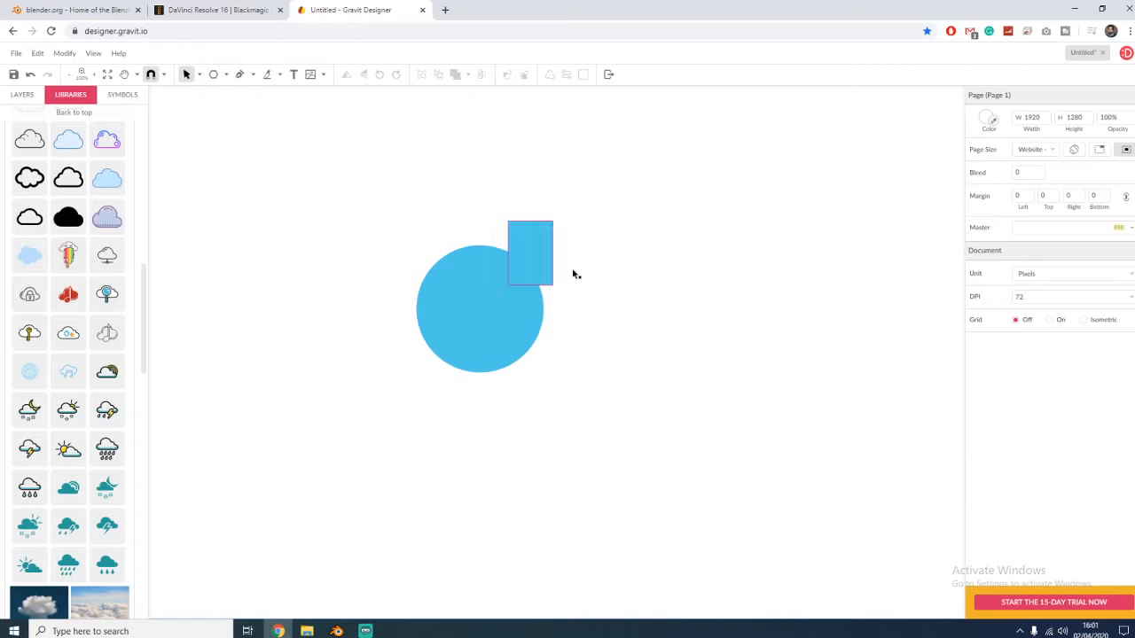
drag(527, 258, 588, 339)
click(494, 309)
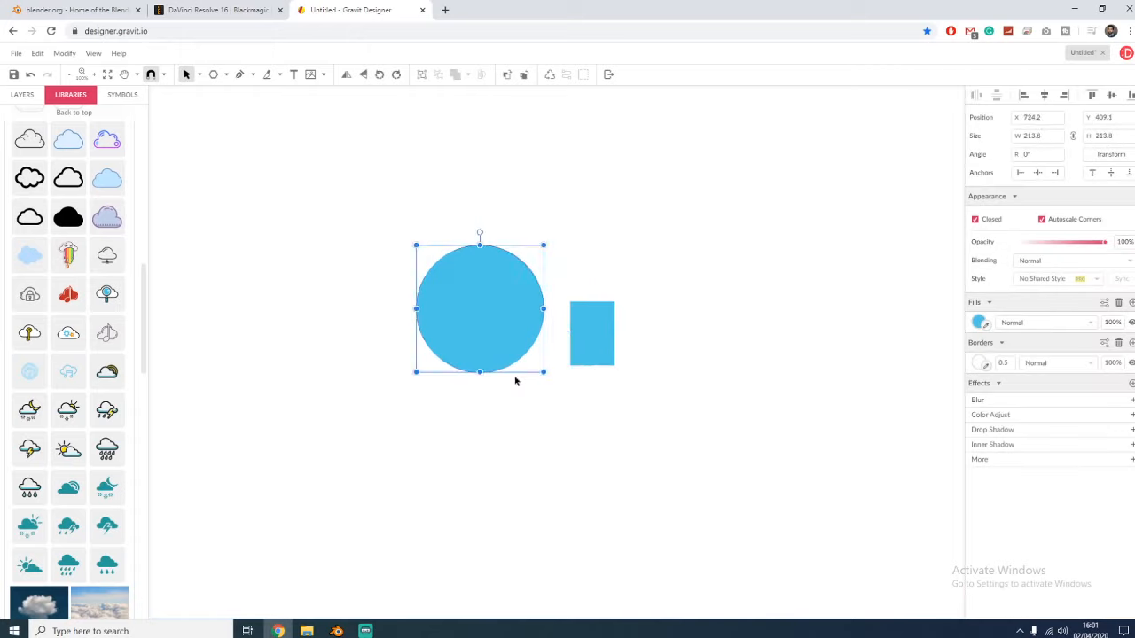
click(534, 424)
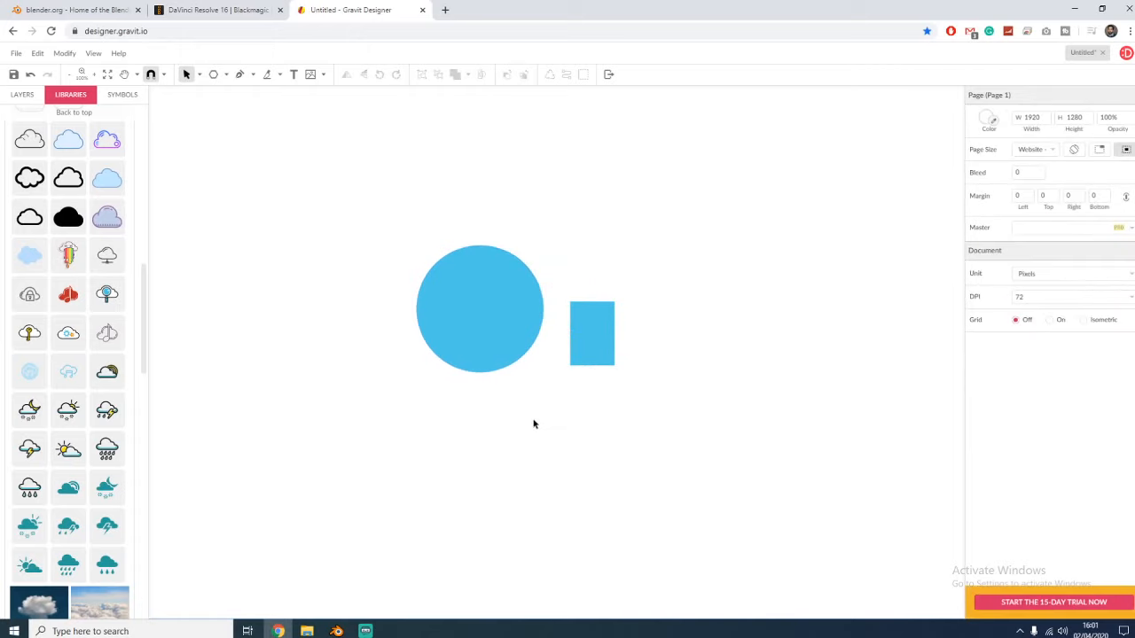
- Enlarge the rectangle to about 153.9 × 221.7 and position it over the circle's right half
drag(600, 334, 571, 252)
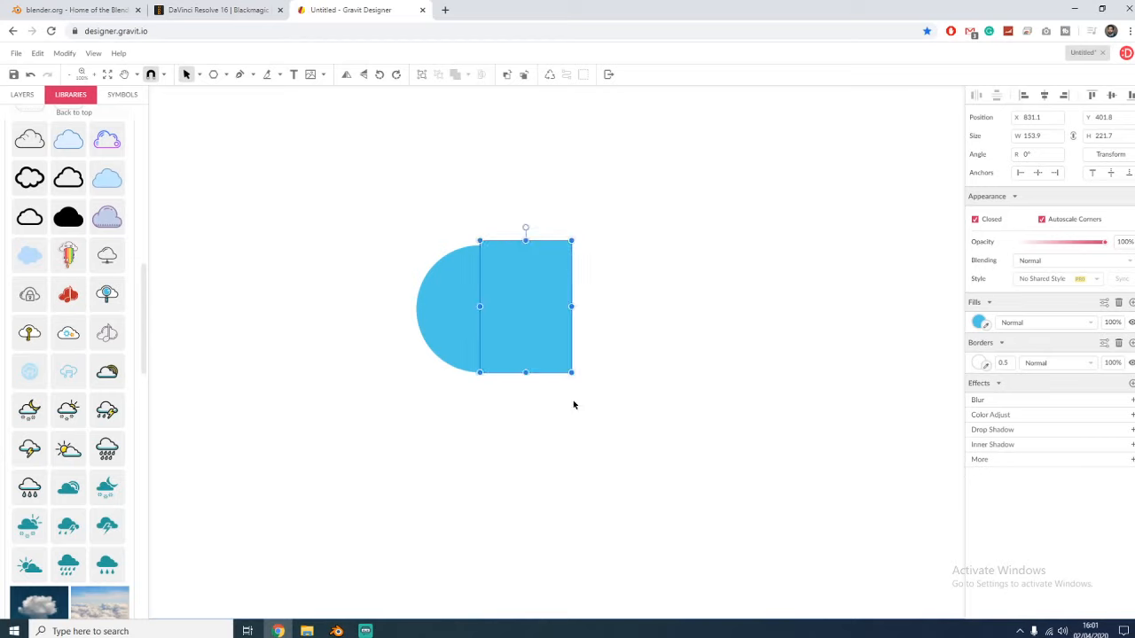
click(559, 414)
- Join the paths of the circle and the enlarged rectangle
click(555, 269)
shift+click(458, 306)
right_click(551, 284)
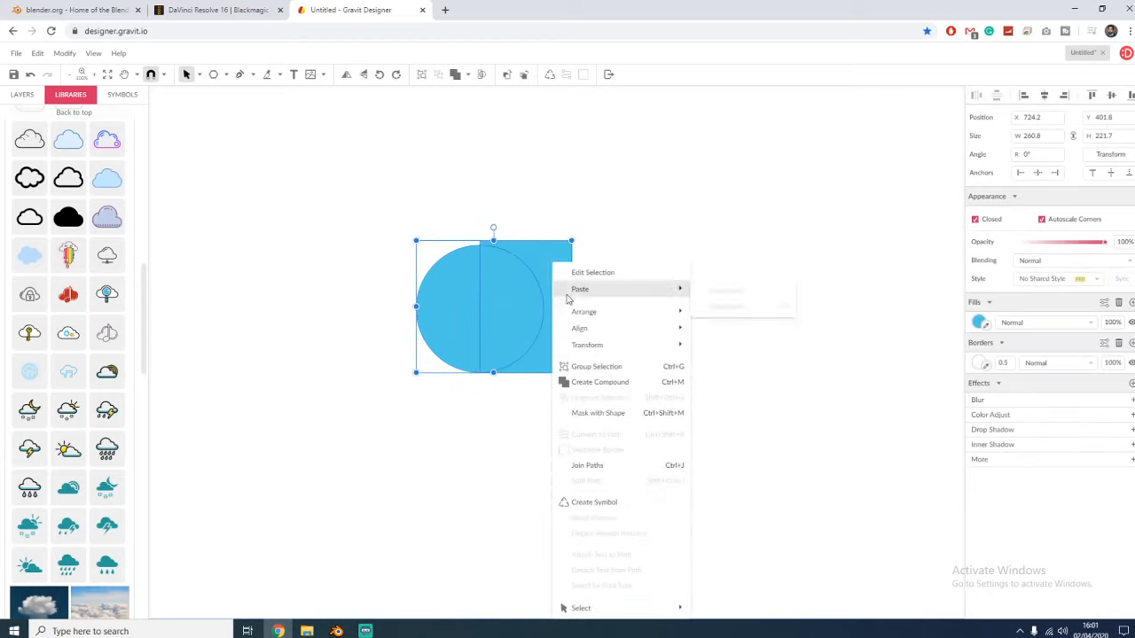
click(586, 464)
click(698, 281)
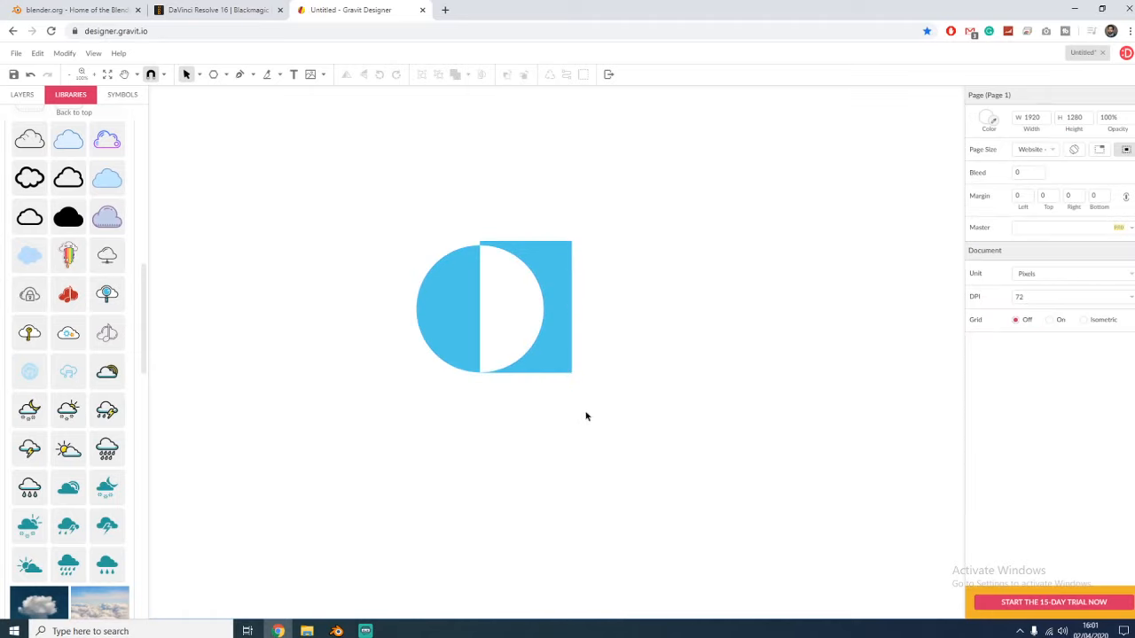
- Undo the path join and try clipping the overlapping circle and rectangle together
key(ctrl+a)
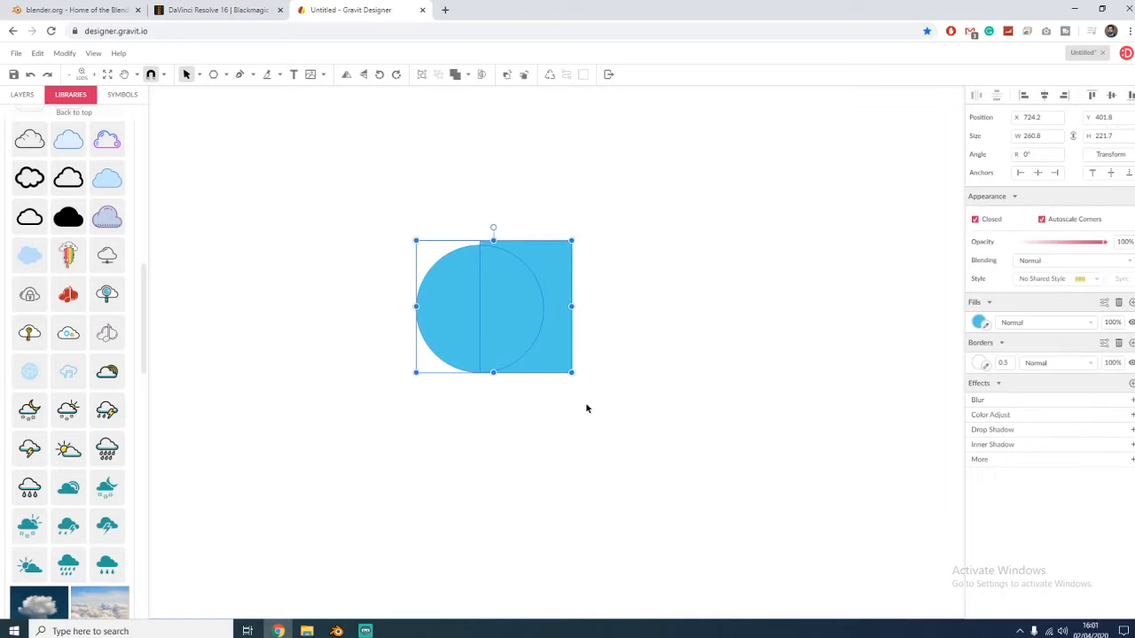
click(486, 345)
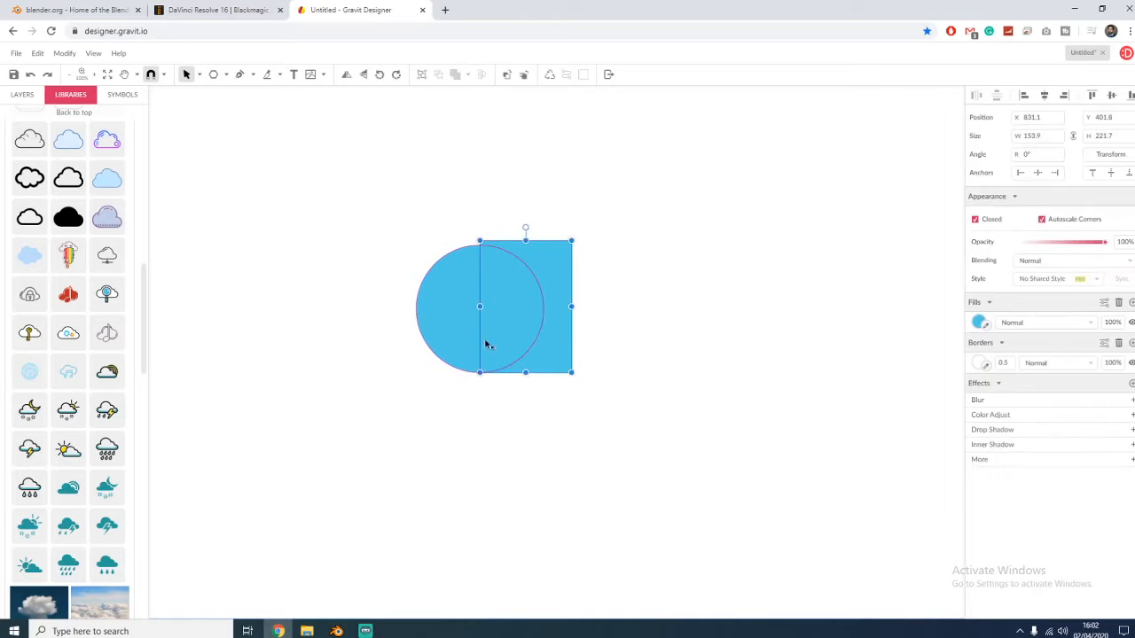
shift+click(462, 334)
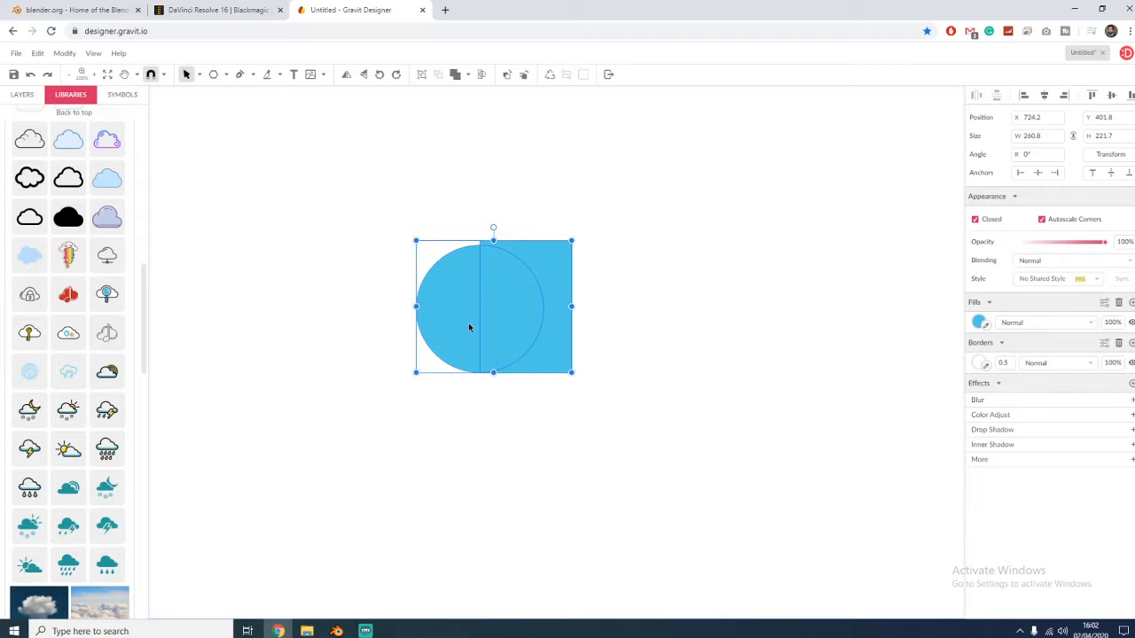
click(481, 75)
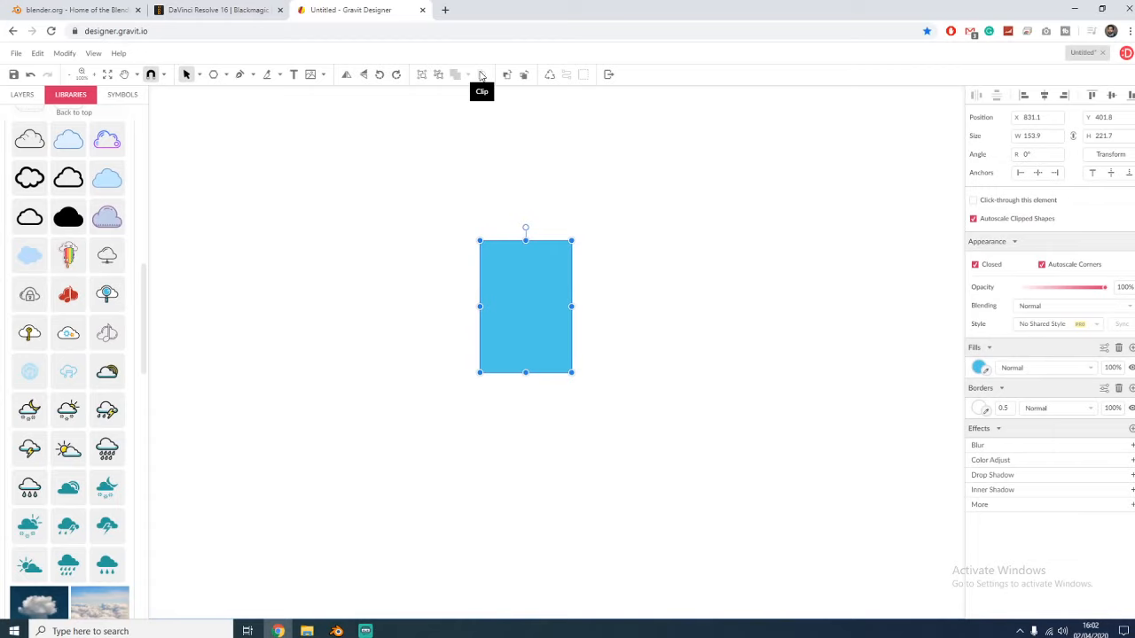
key(ctrl+z)
click(496, 121)
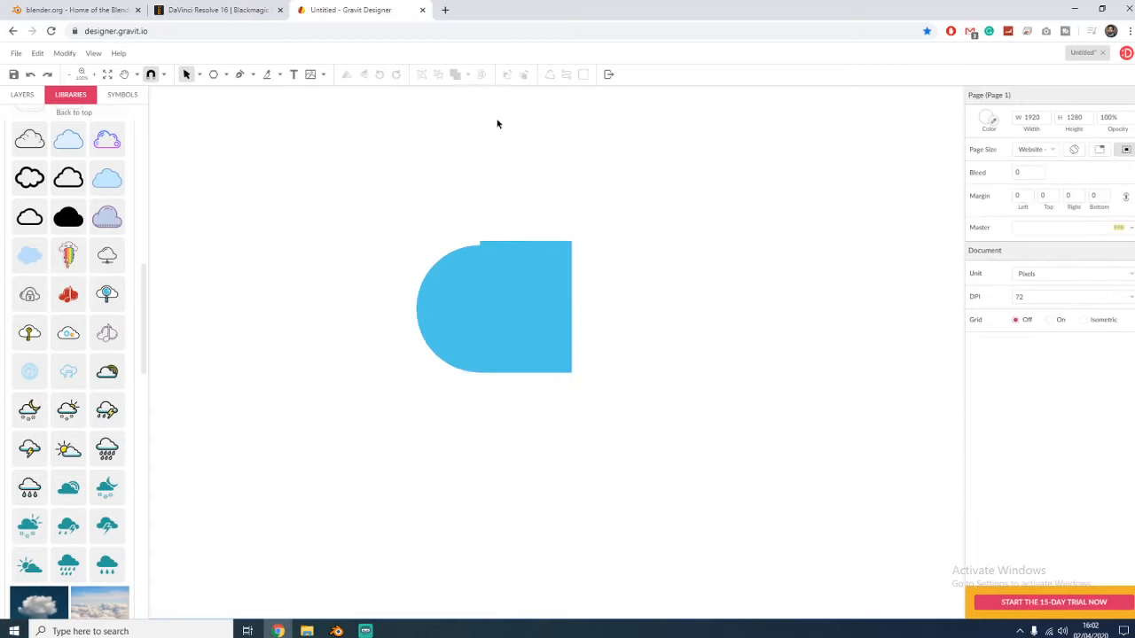
- Subtract the circle from the rectangle with the Subtract operation, and undo the subtraction
click(469, 306)
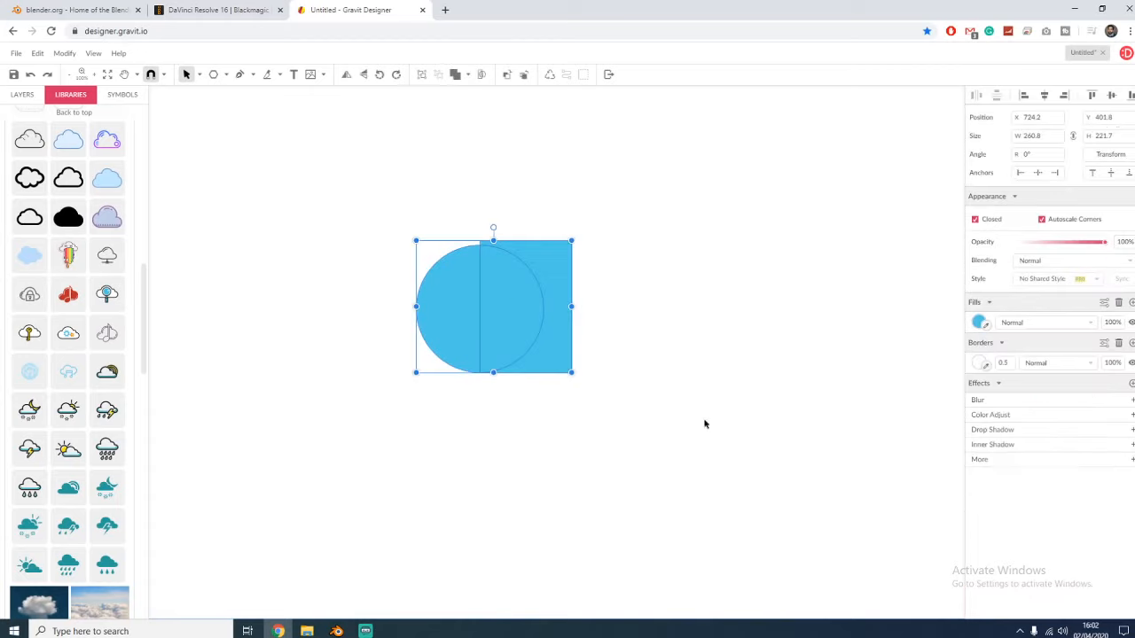
click(469, 76)
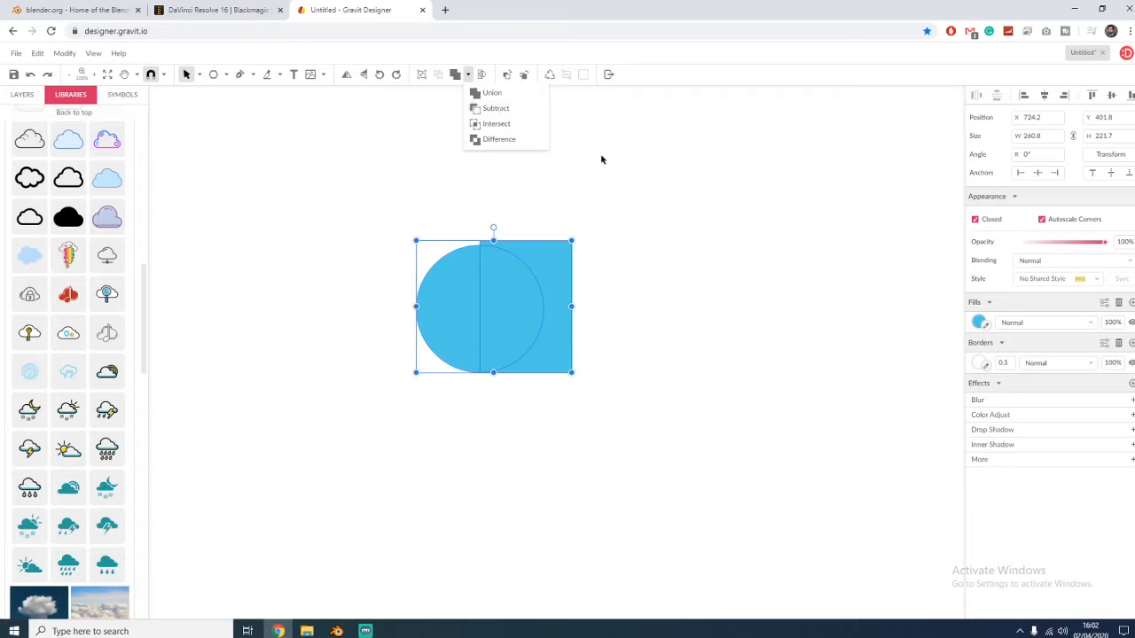
click(514, 110)
click(573, 229)
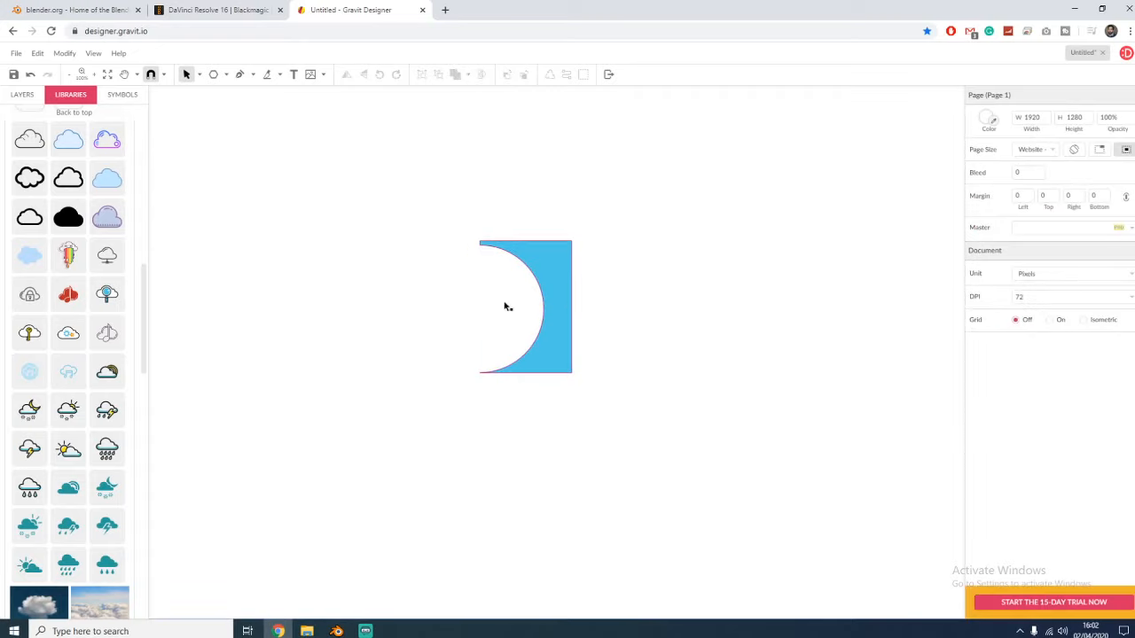
key(ctrl+z)
click(639, 247)
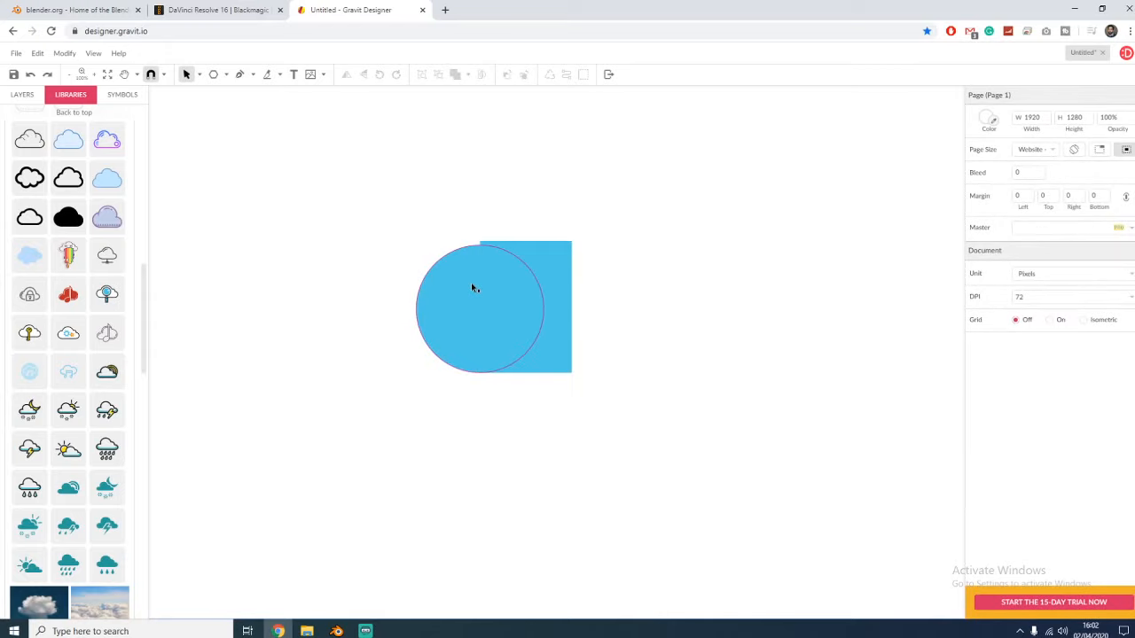
- Combine the circle and the rectangle into a union compound shape
click(473, 286)
shift+click(557, 258)
click(454, 75)
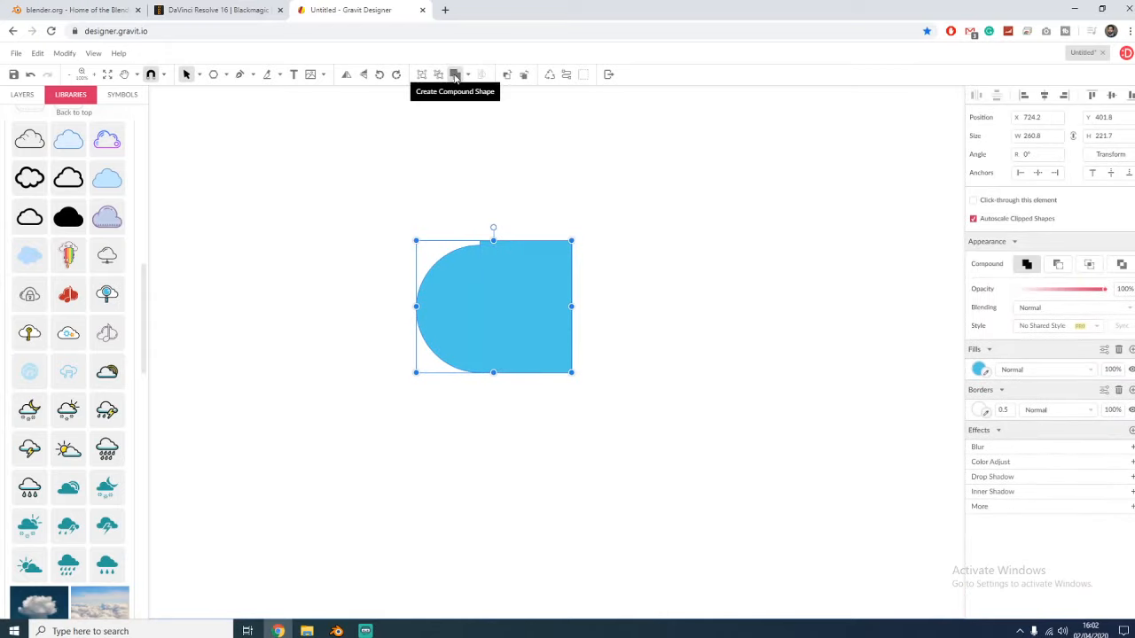
- Try the Subtract operation on the same circle and rectangle pair, and undo it
click(467, 76)
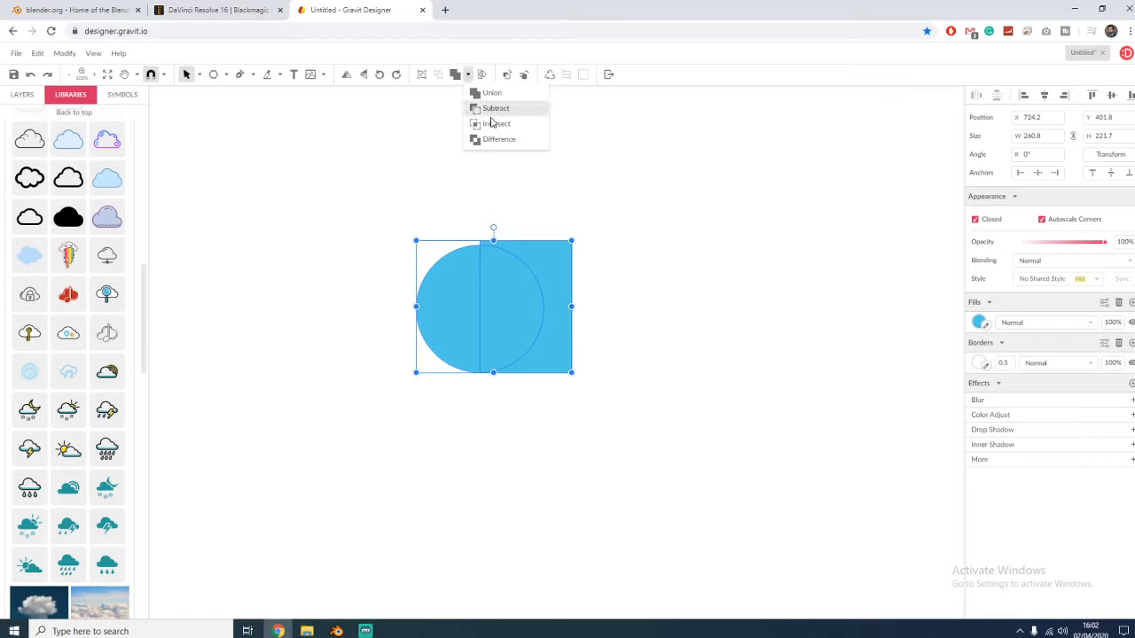
click(489, 107)
key(ctrl+z)
key(ctrl+z)
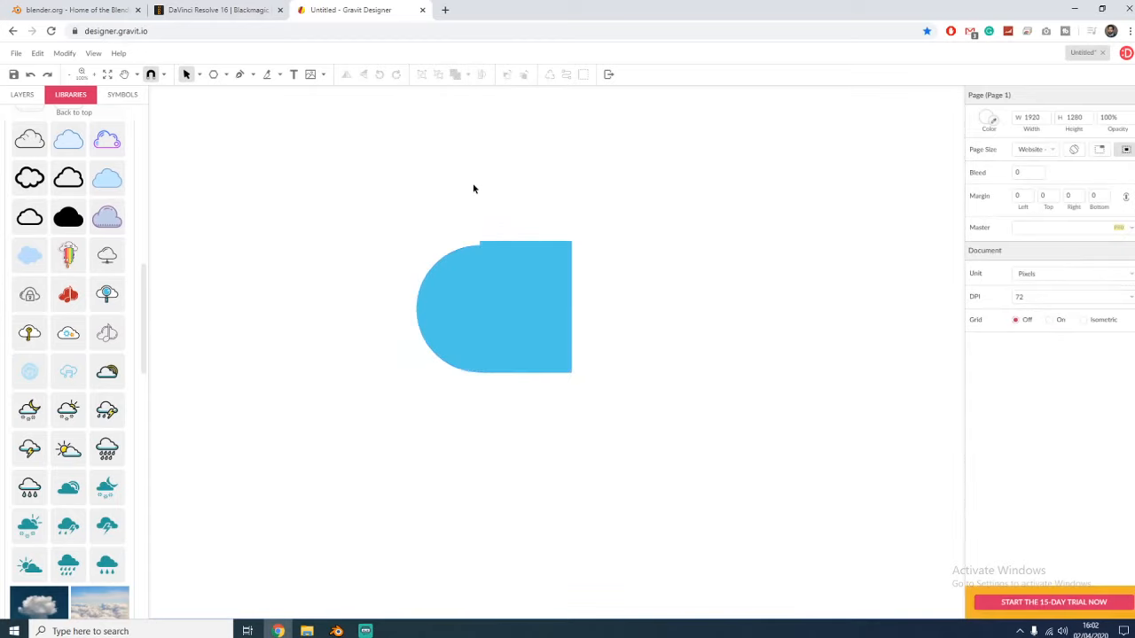
- Select the rectangle first and the circle second, apply Subtract to the pair, and undo the subtraction
click(553, 274)
shift+click(448, 294)
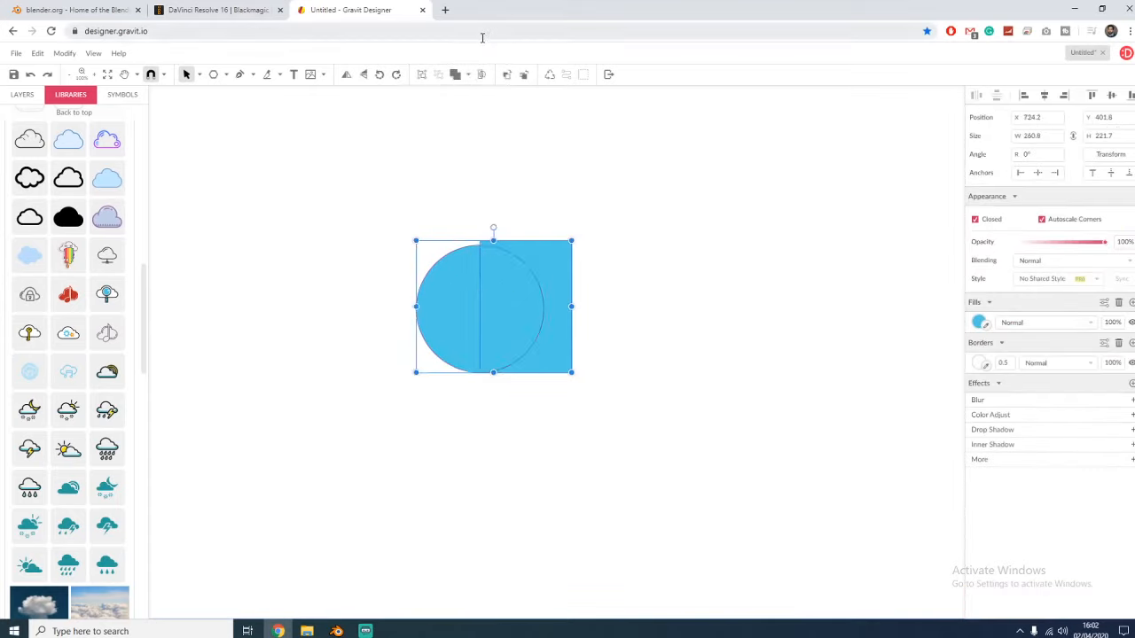
click(467, 76)
click(486, 113)
click(541, 170)
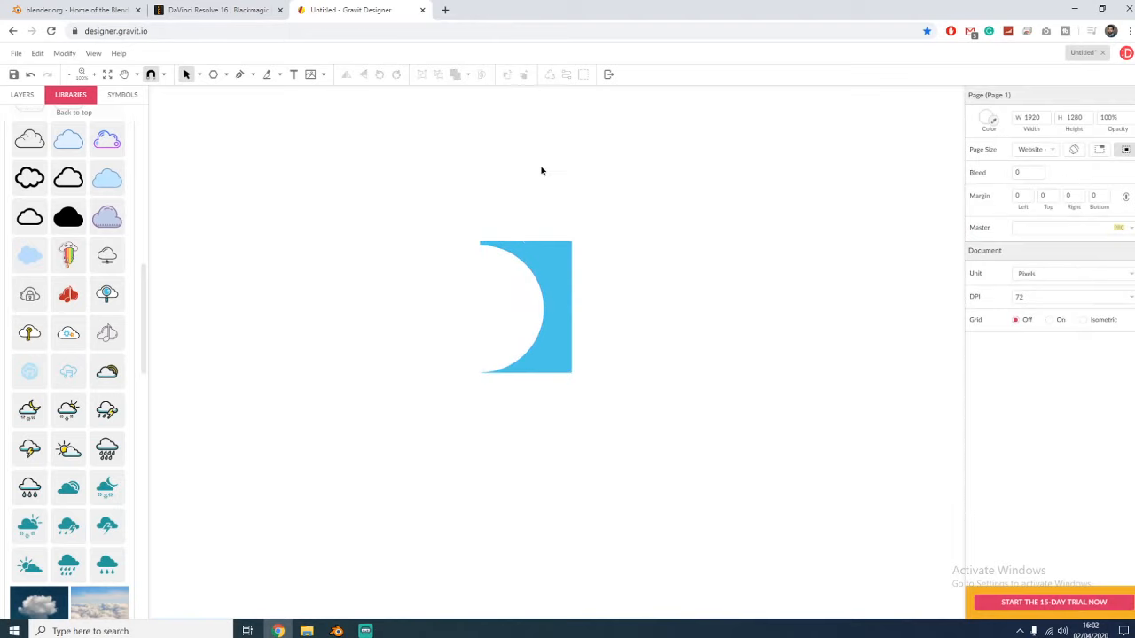
key(ctrl+z)
click(599, 259)
- Select the circle first and the rectangle second, apply Subtract to the pair, and undo the subtraction
click(456, 296)
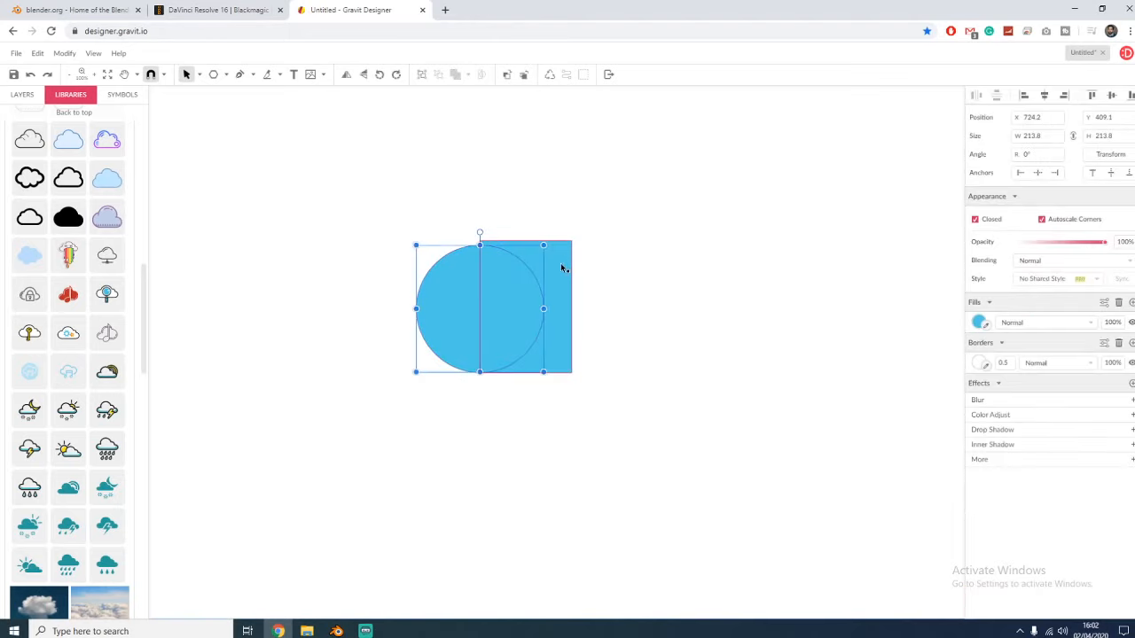
shift+click(562, 262)
click(468, 75)
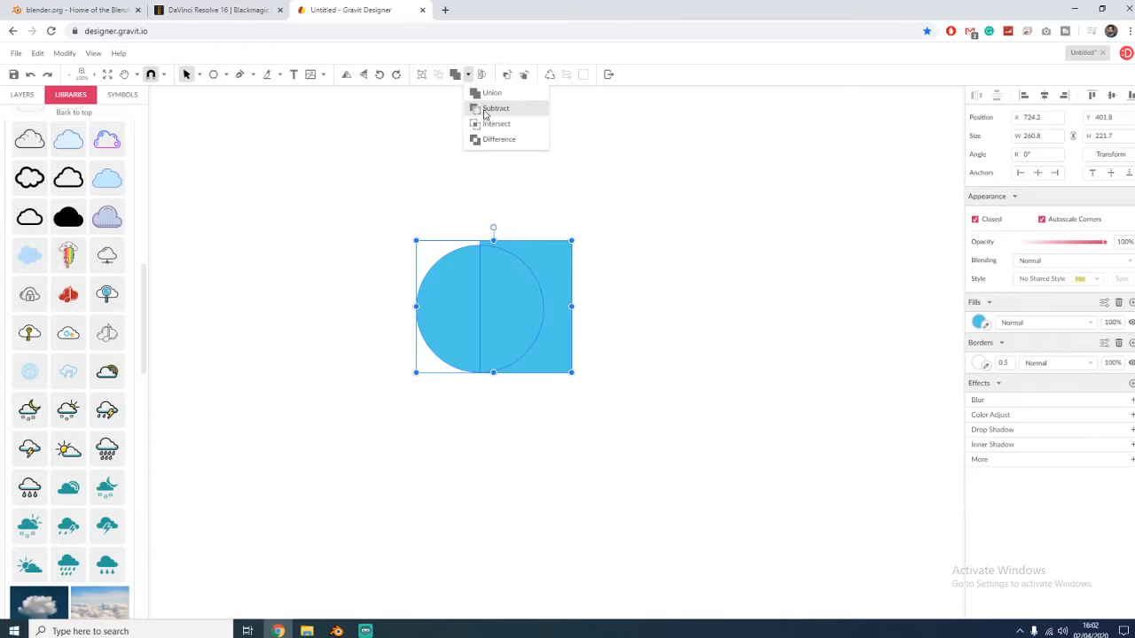
click(486, 110)
key(ctrl+z)
click(455, 142)
- Select only the circle that overlaps the rectangle
click(467, 315)
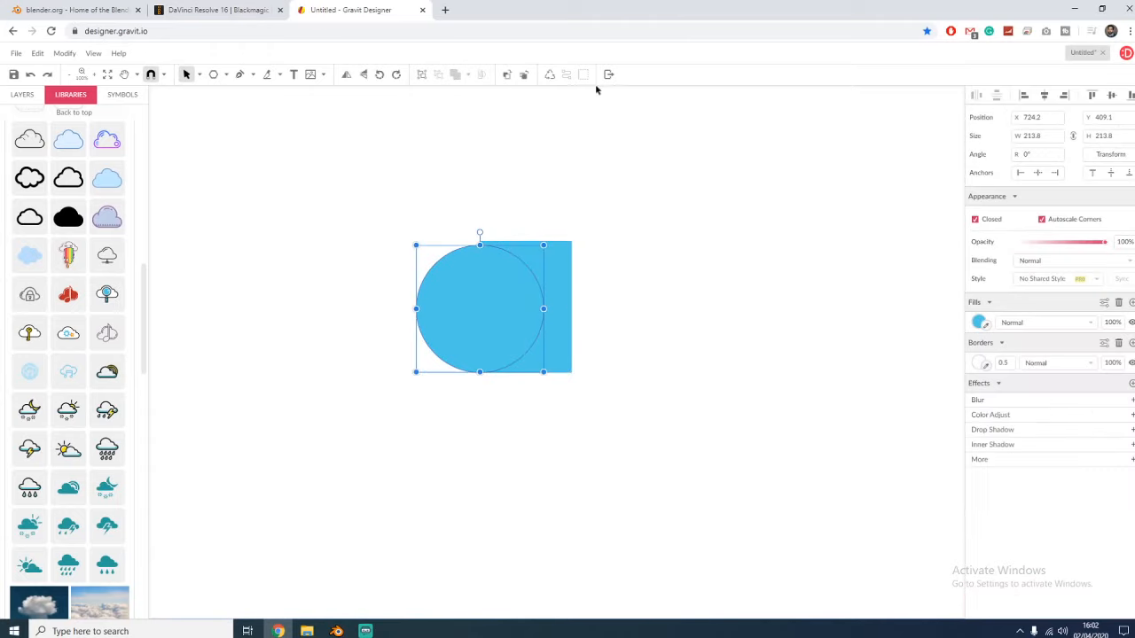
- Try the Subtract operation on the overlapping circle and rectangle, and undo it
click(525, 150)
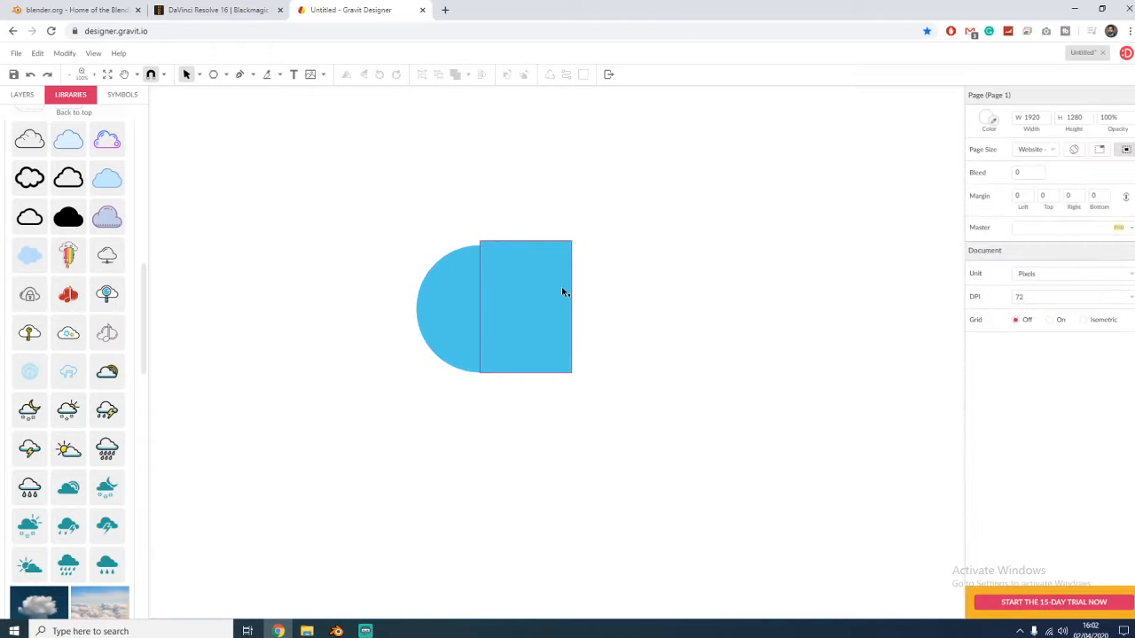
click(477, 297)
shift+click(567, 264)
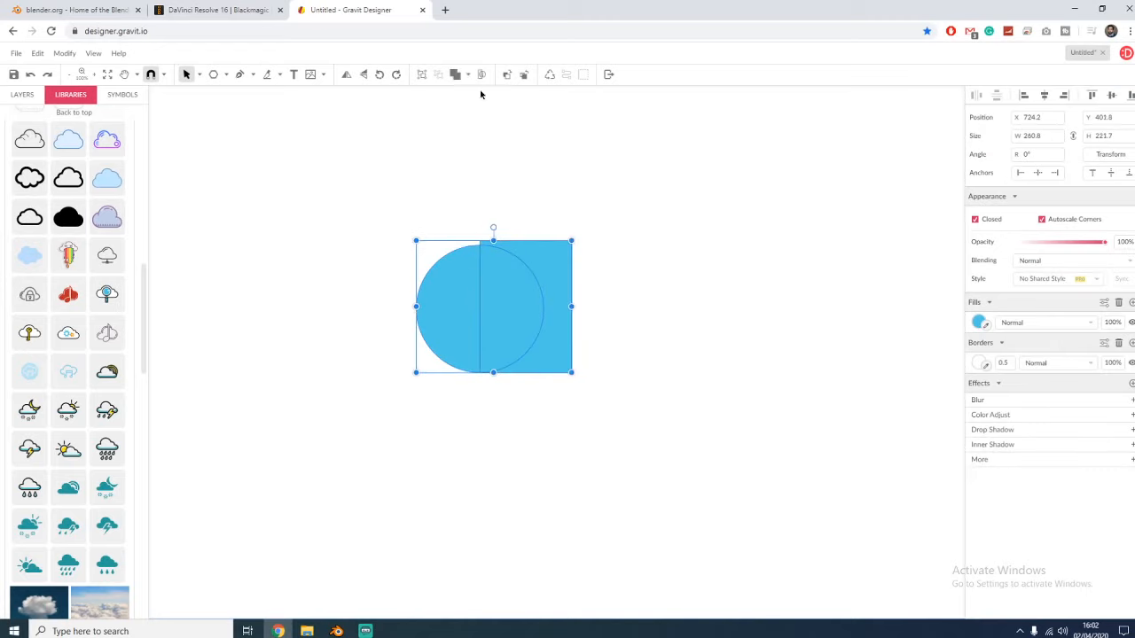
click(468, 75)
click(483, 108)
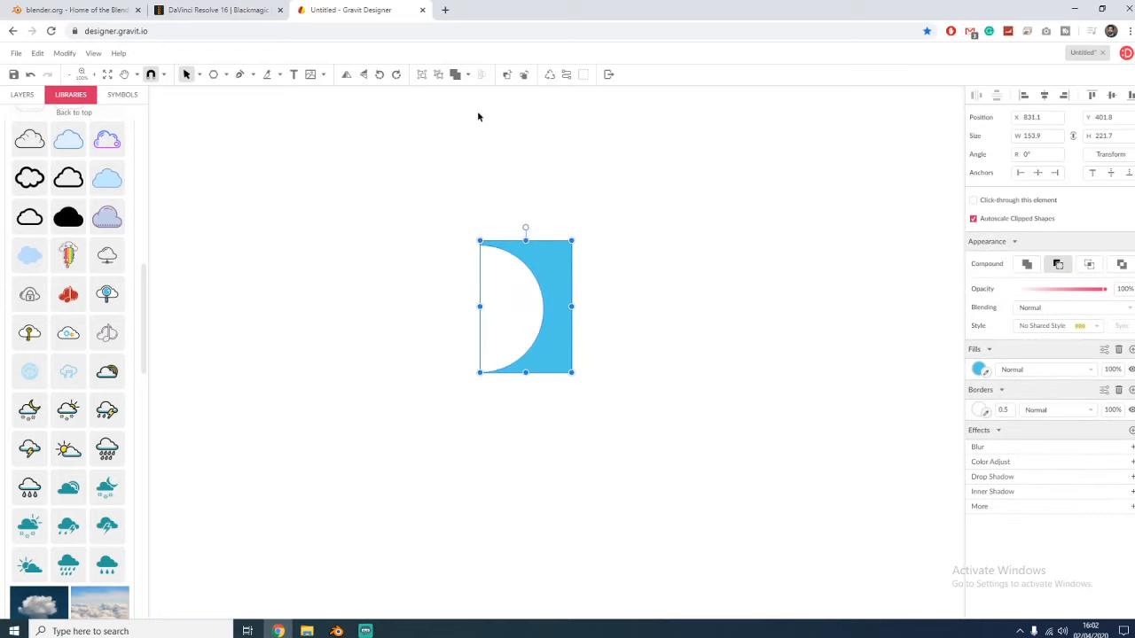
key(ctrl+z)
- Change the rectangle's fill colour to orange to distinguish it from the blue circle
click(596, 246)
click(569, 252)
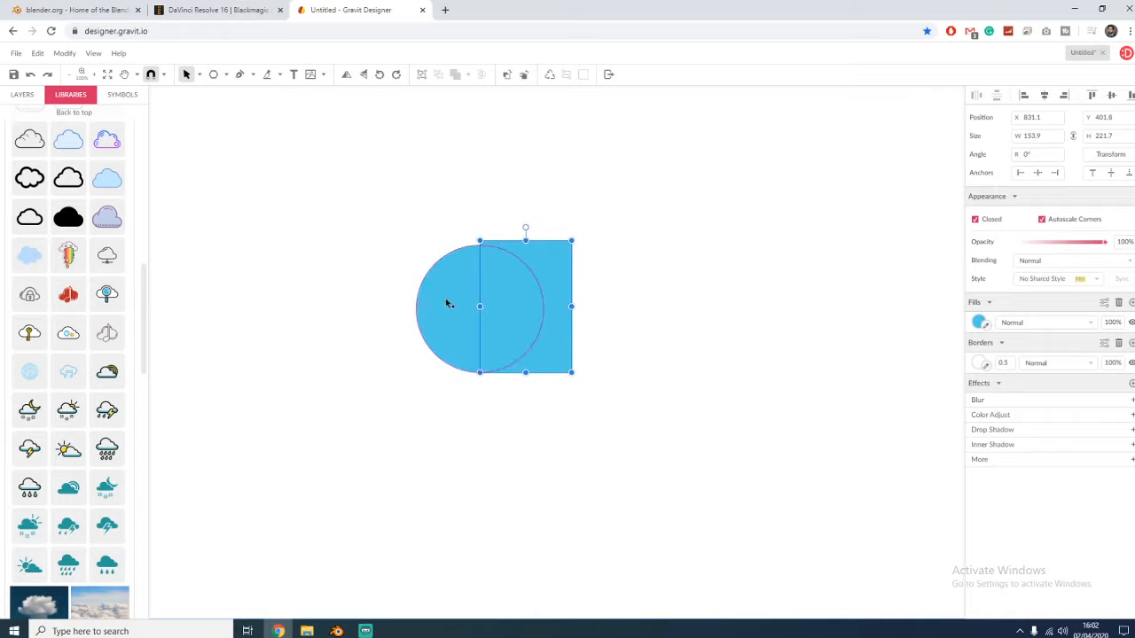
click(446, 301)
click(560, 281)
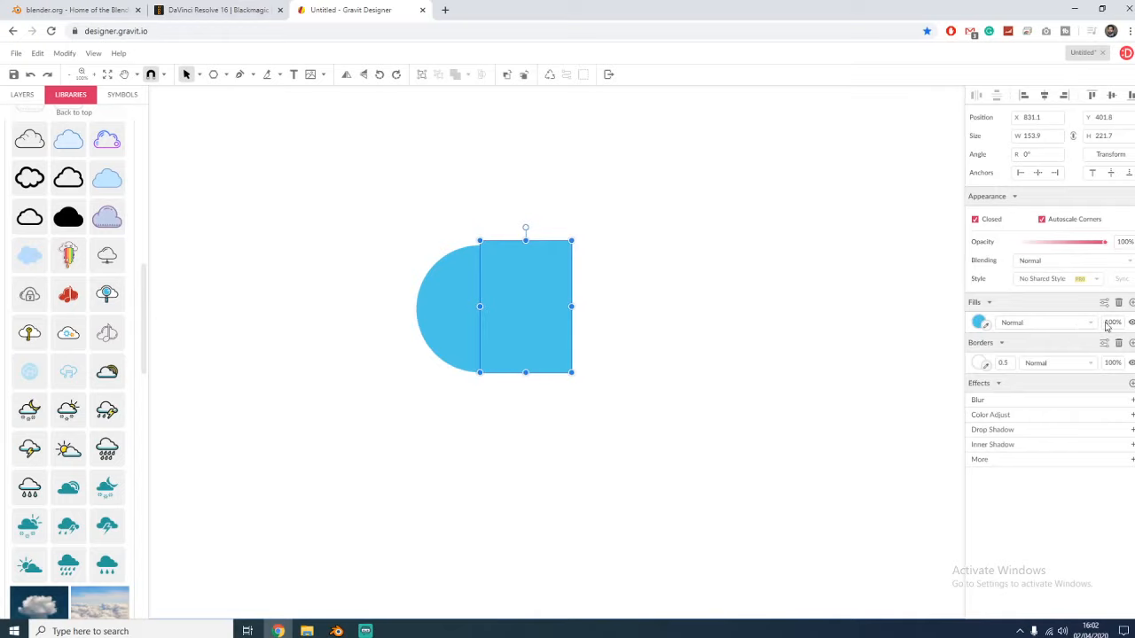
click(978, 323)
drag(1017, 435, 1005, 435)
click(577, 272)
click(451, 305)
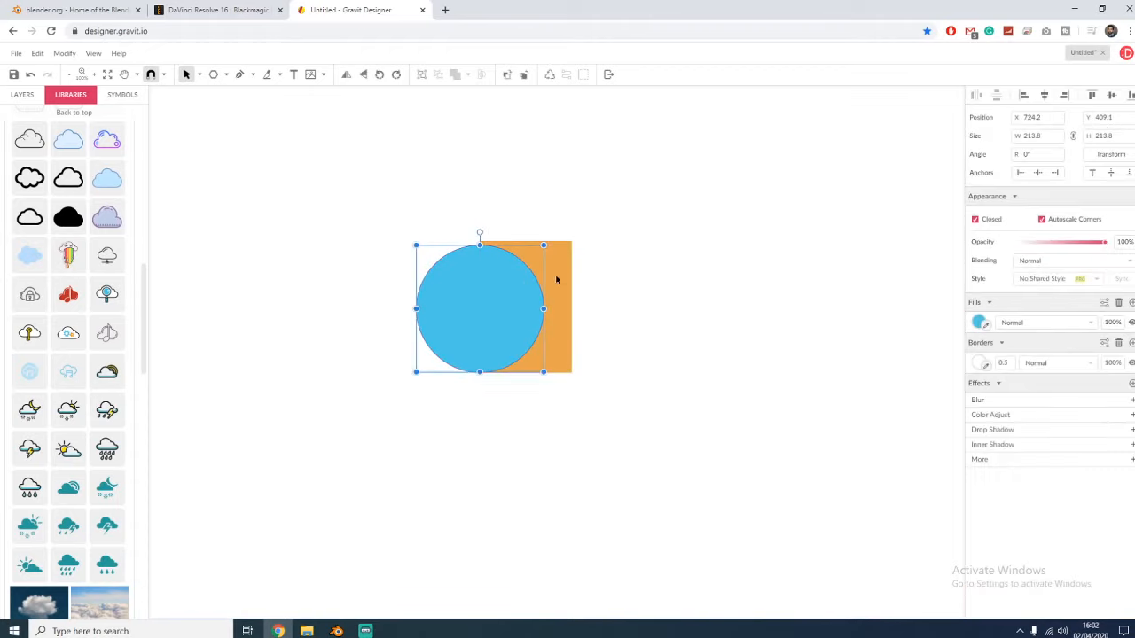
shift+click(558, 279)
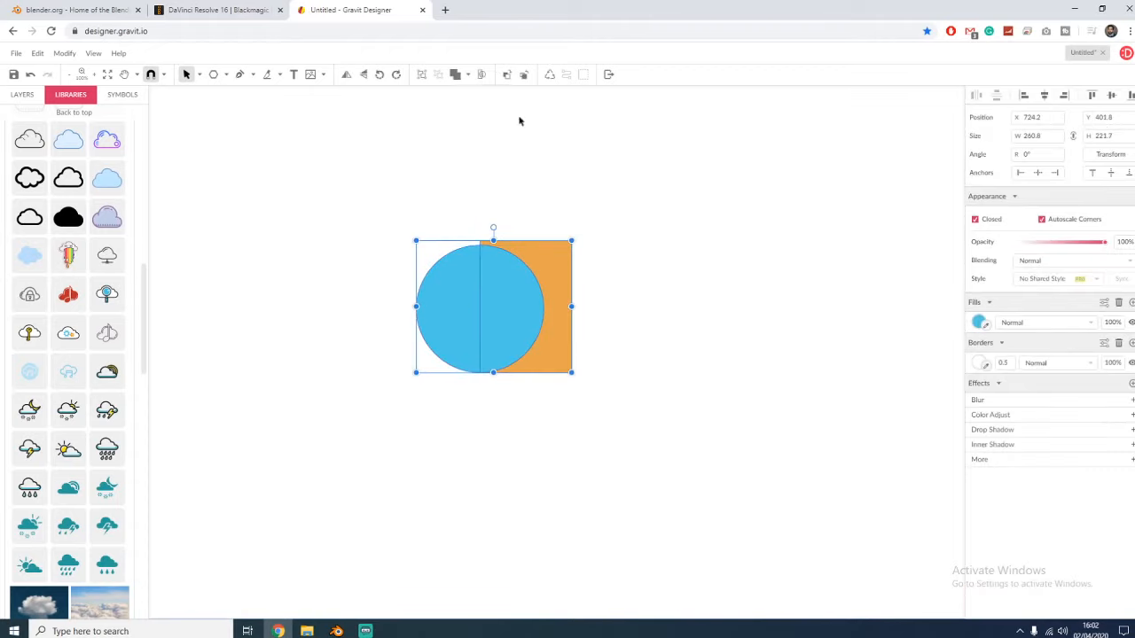
click(481, 75)
click(482, 76)
click(523, 147)
- Shift the circle to about X 731.2, Y 405.7, try subtracting it from the orange rectangle, and undo the subtraction
click(454, 296)
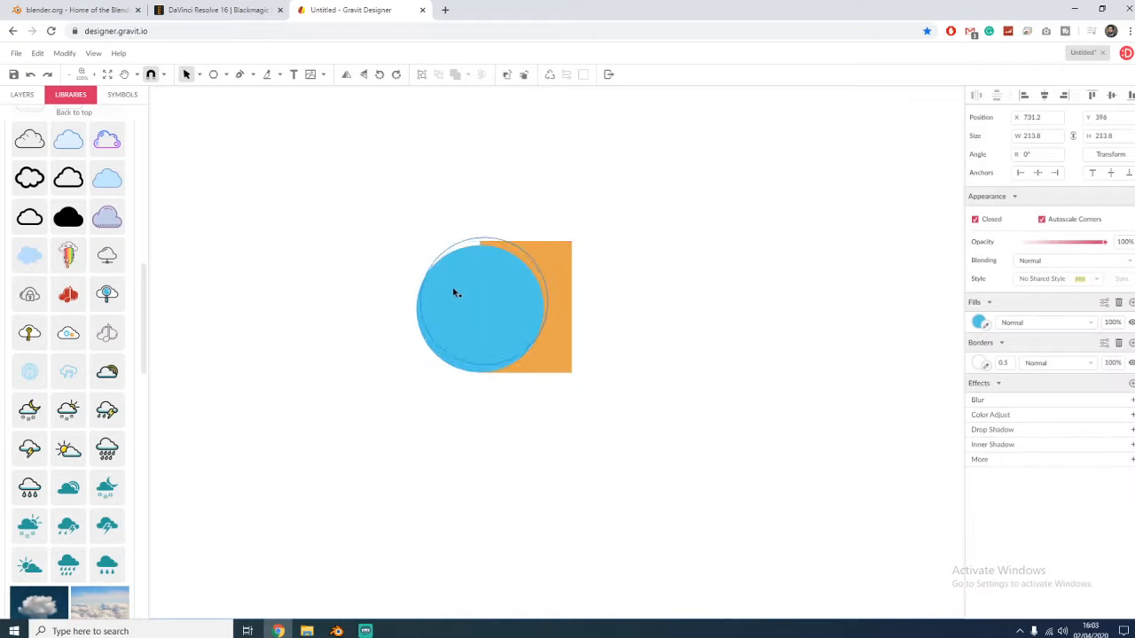
drag(453, 297, 453, 297)
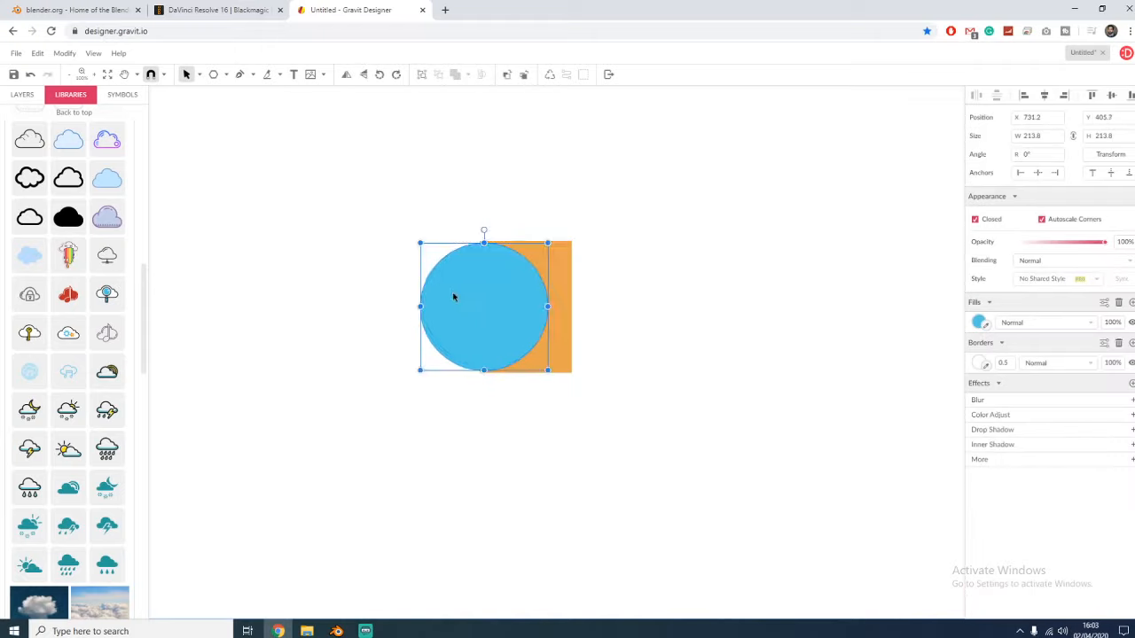
shift+click(567, 272)
click(468, 76)
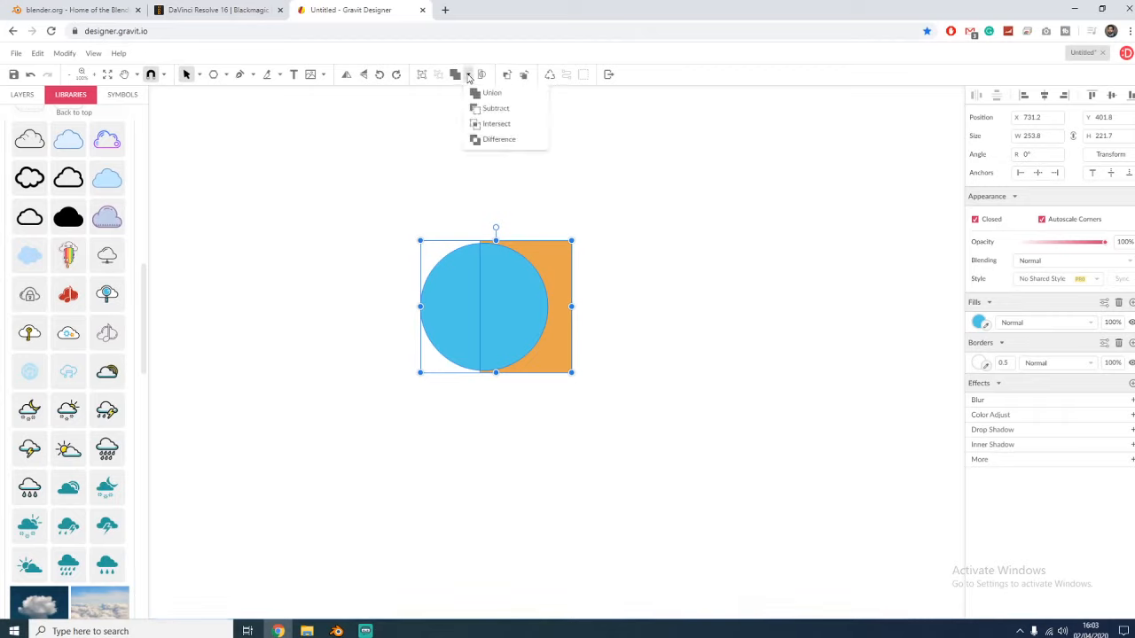
click(483, 108)
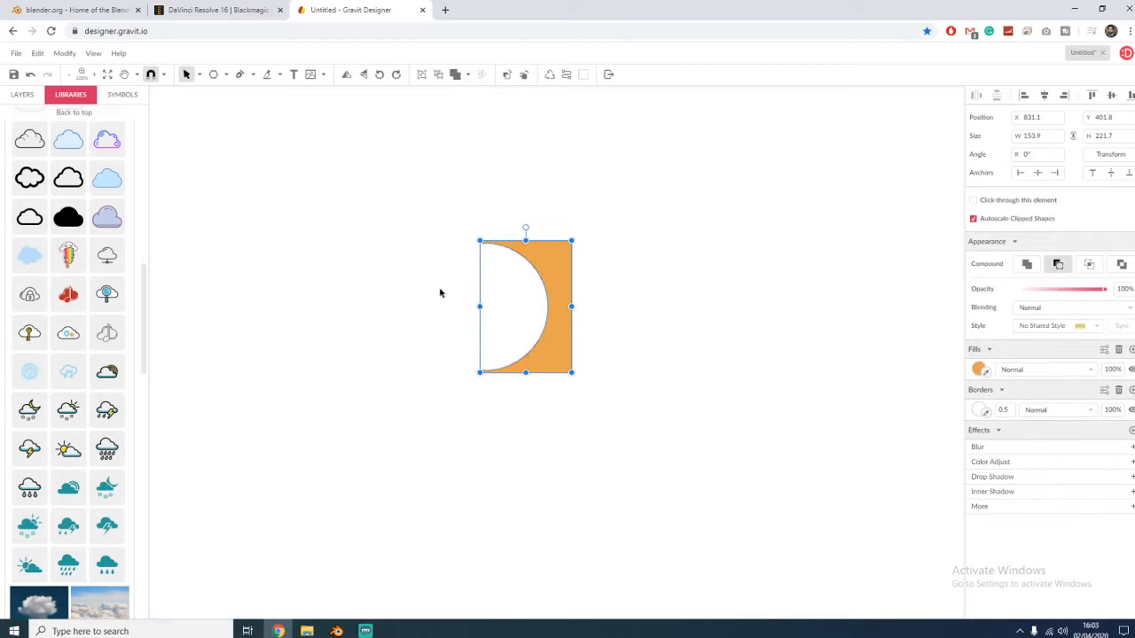
key(ctrl+z)
- Bring the orange rectangle in front of the circle, try subtracting it from the circle, and undo the subtraction
click(558, 281)
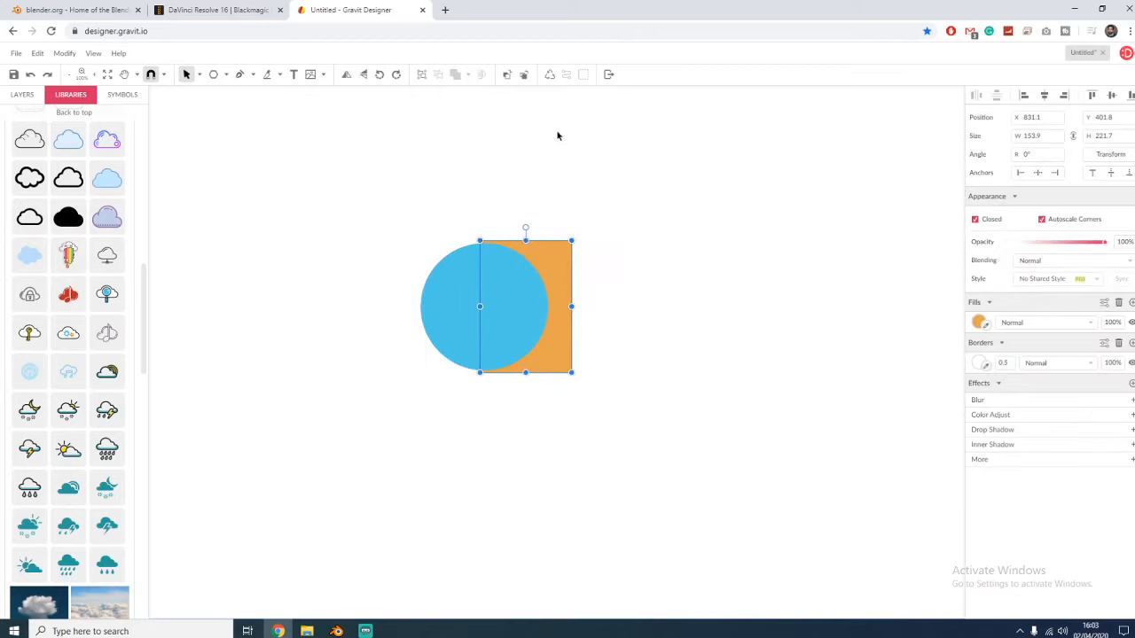
click(507, 75)
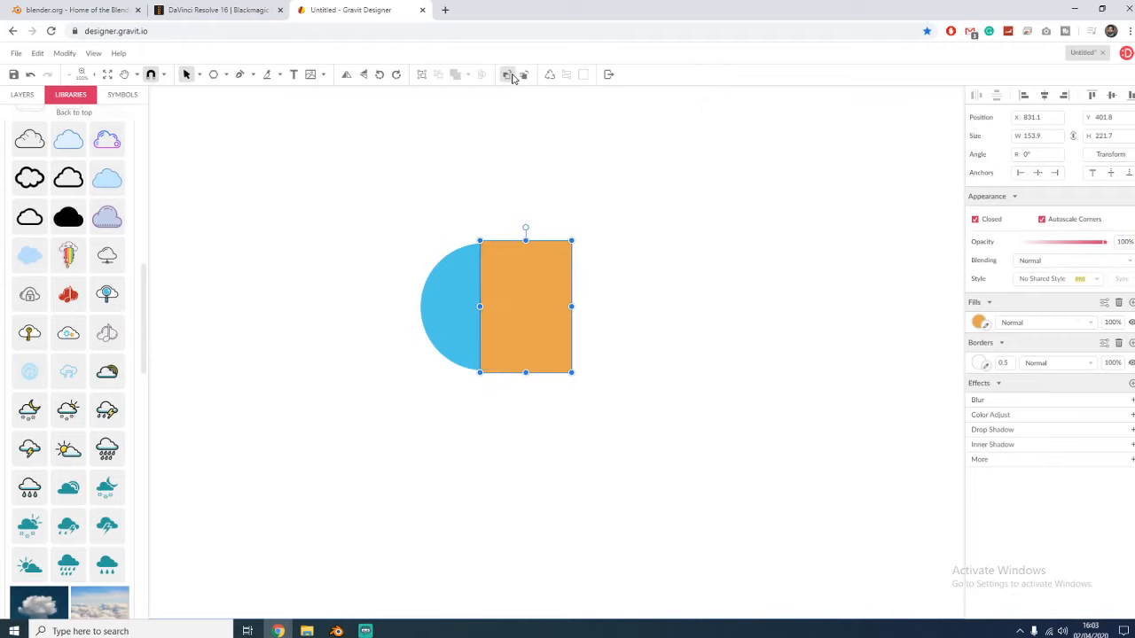
shift+click(453, 301)
click(468, 75)
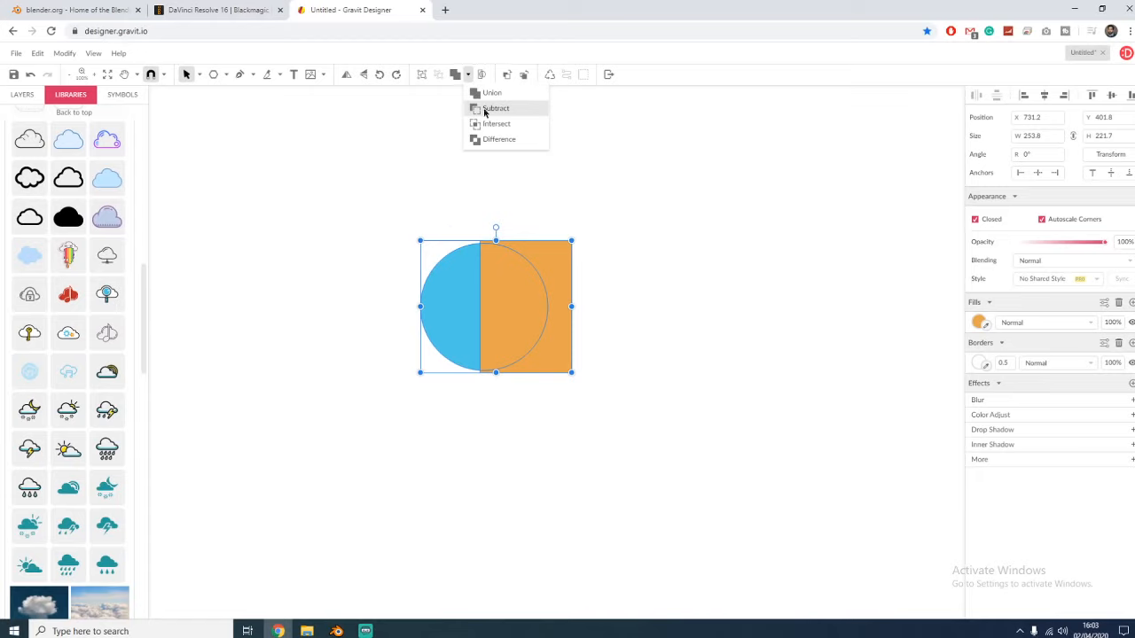
click(484, 109)
key(ctrl+z)
- Nudge the orange rectangle to about X 830.1, subtract it from the blue circle, and undo the subtraction
click(475, 166)
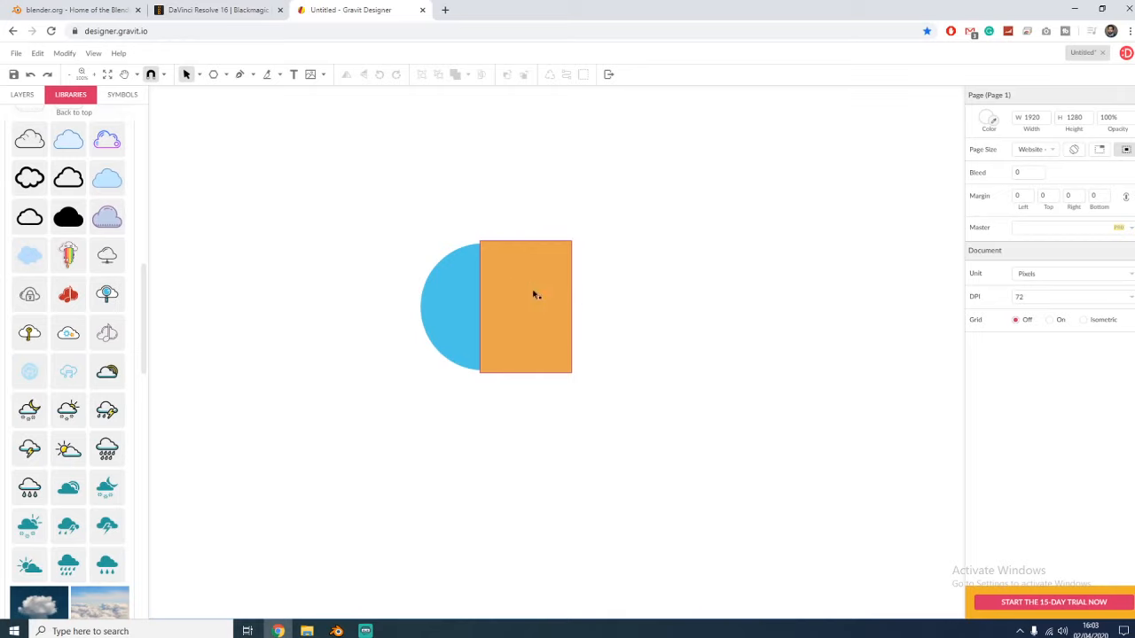
drag(534, 295, 535, 295)
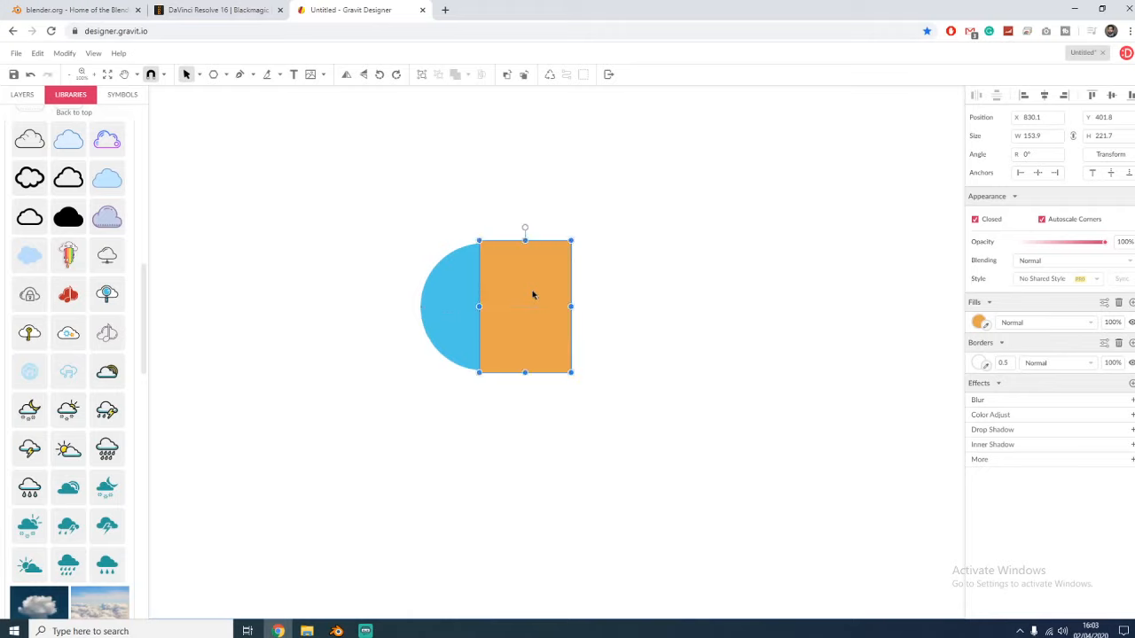
shift+click(457, 293)
click(477, 75)
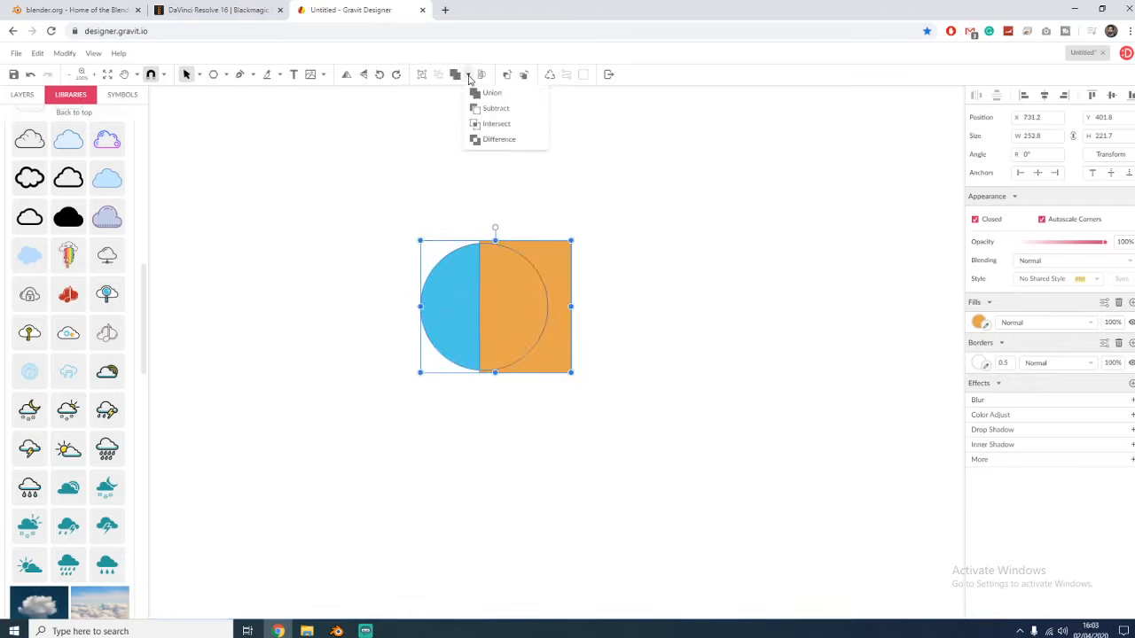
click(483, 107)
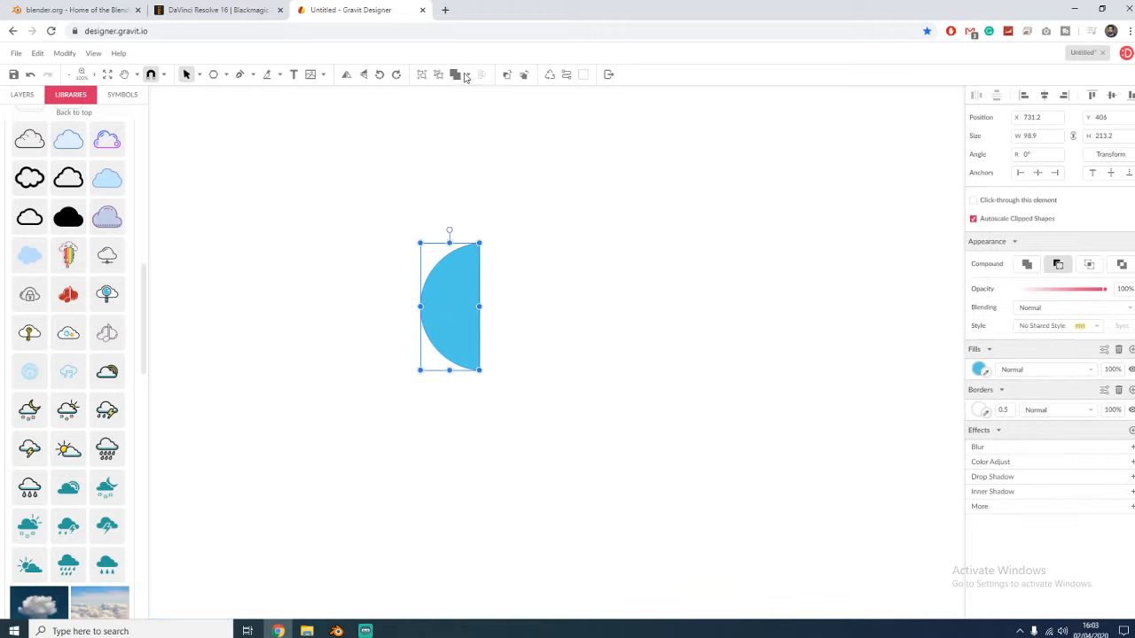
key(ctrl+z)
- Try the Intersect operation on the circle and rectangle, and undo it
click(468, 74)
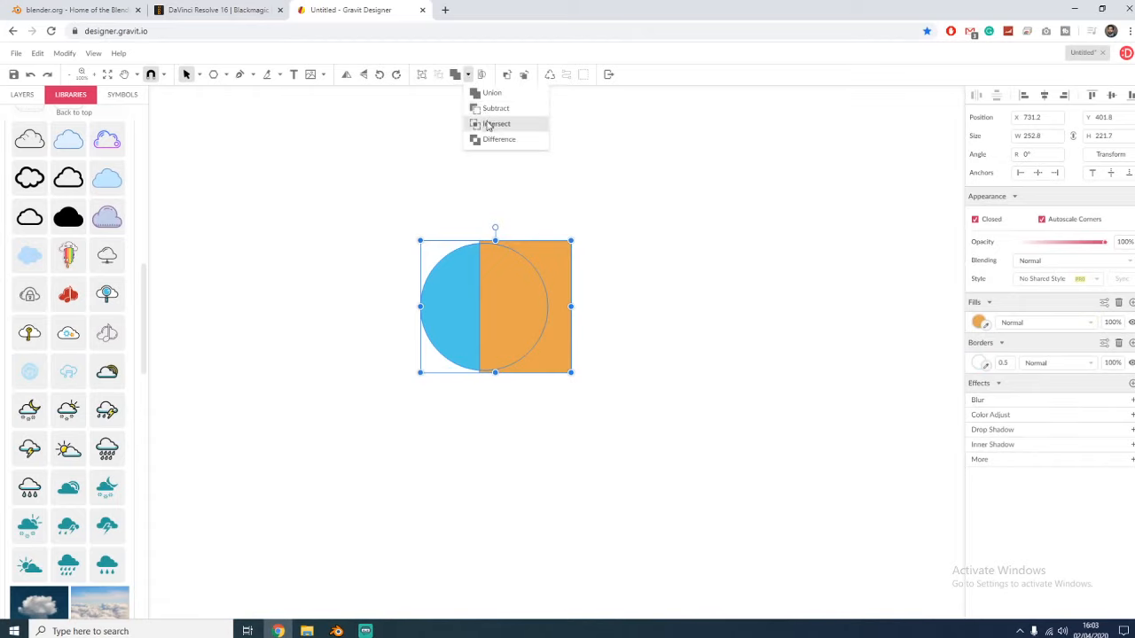
click(486, 130)
key(ctrl+z)
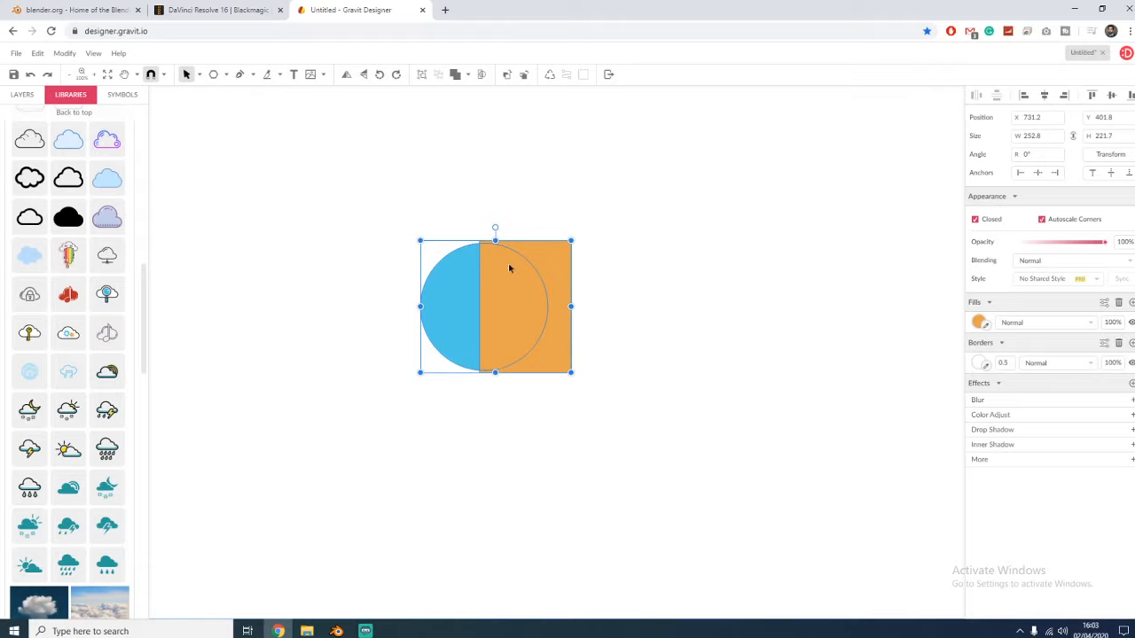
- Try the Difference operation on the circle and rectangle, and undo it
click(470, 75)
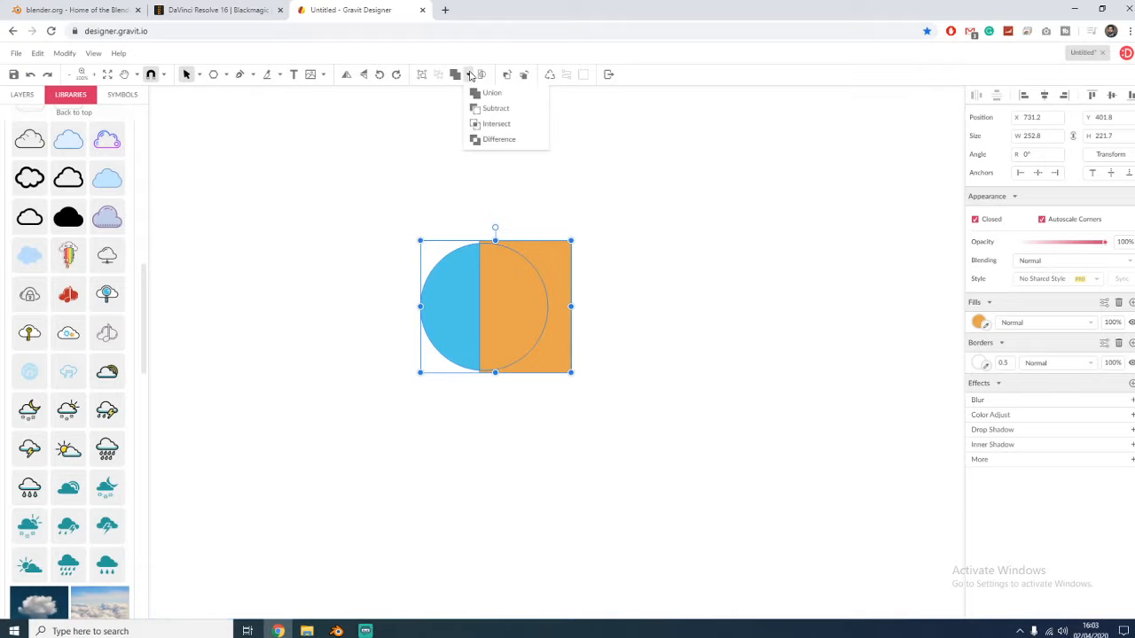
click(508, 140)
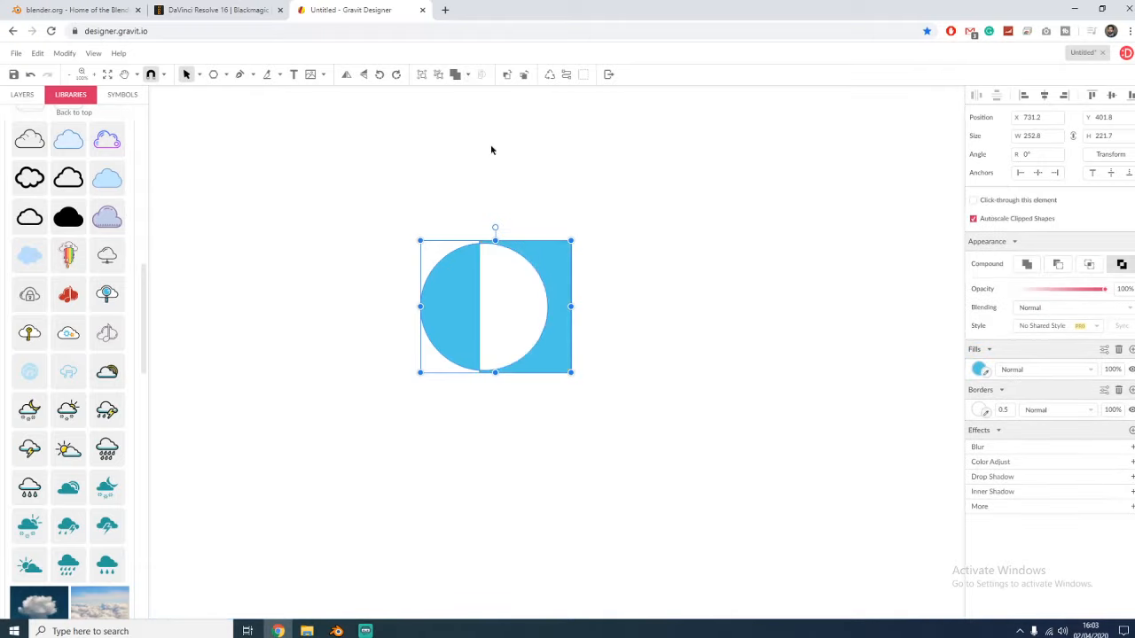
click(503, 191)
key(ctrl+z)
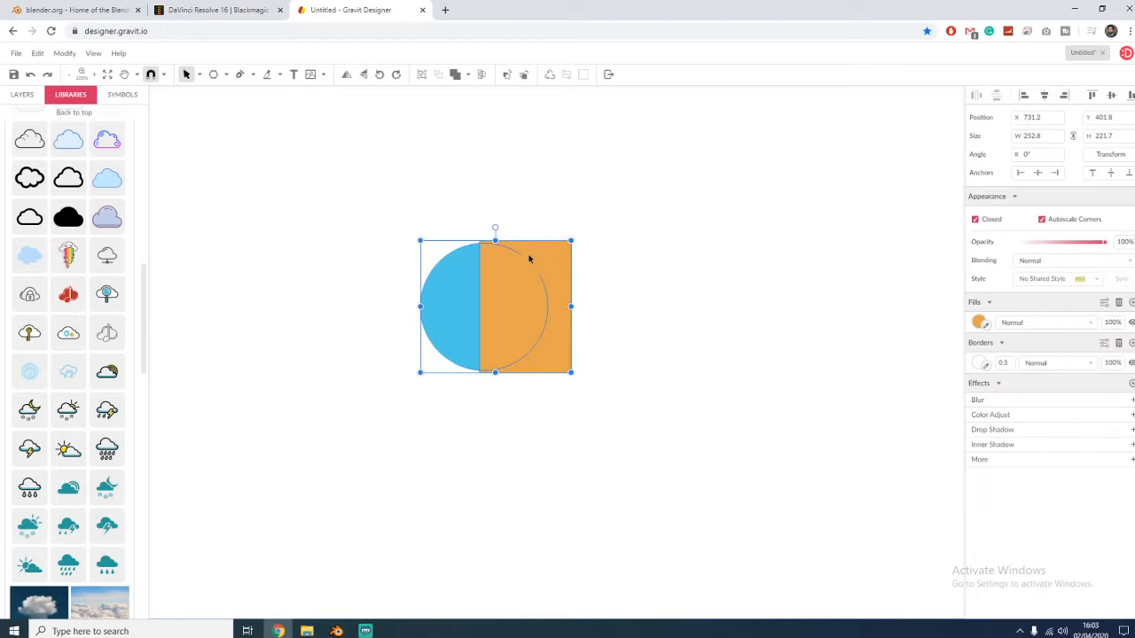
- Move the blue circle up to about X 739.2, Y 268 so it overlaps the rectangle's upper-left corner
click(544, 190)
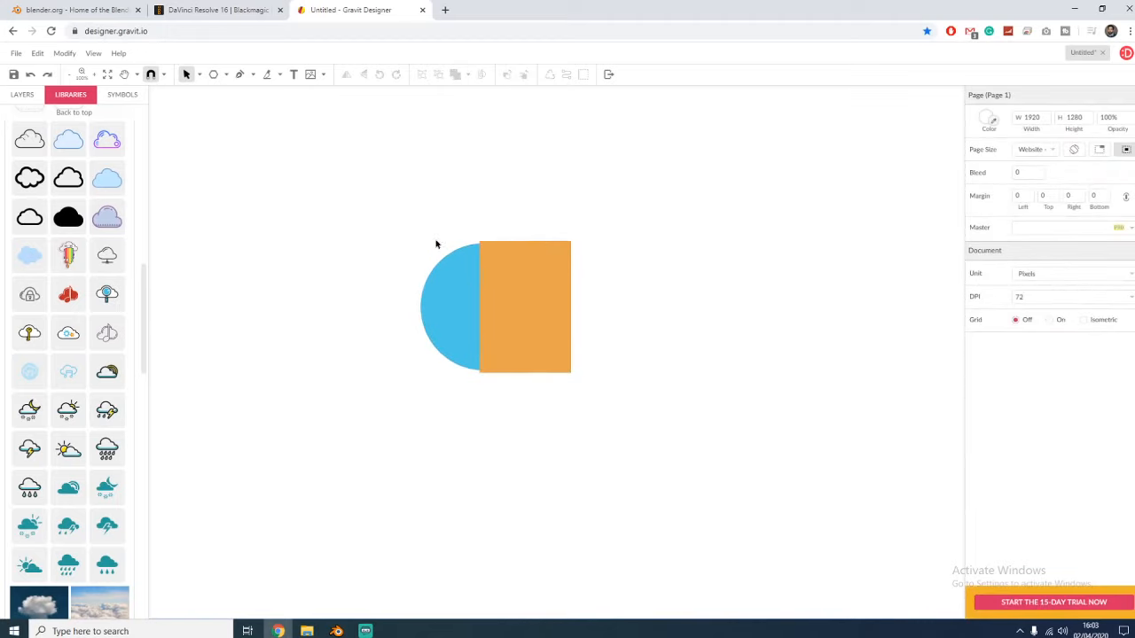
drag(414, 219, 713, 424)
click(598, 410)
click(445, 350)
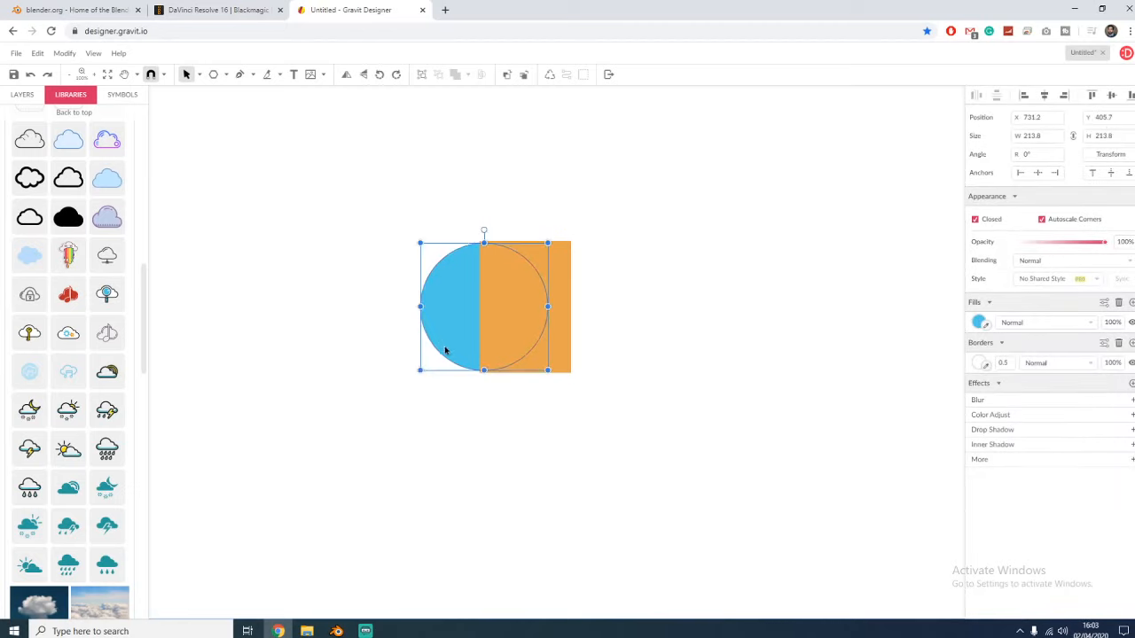
drag(445, 350, 450, 269)
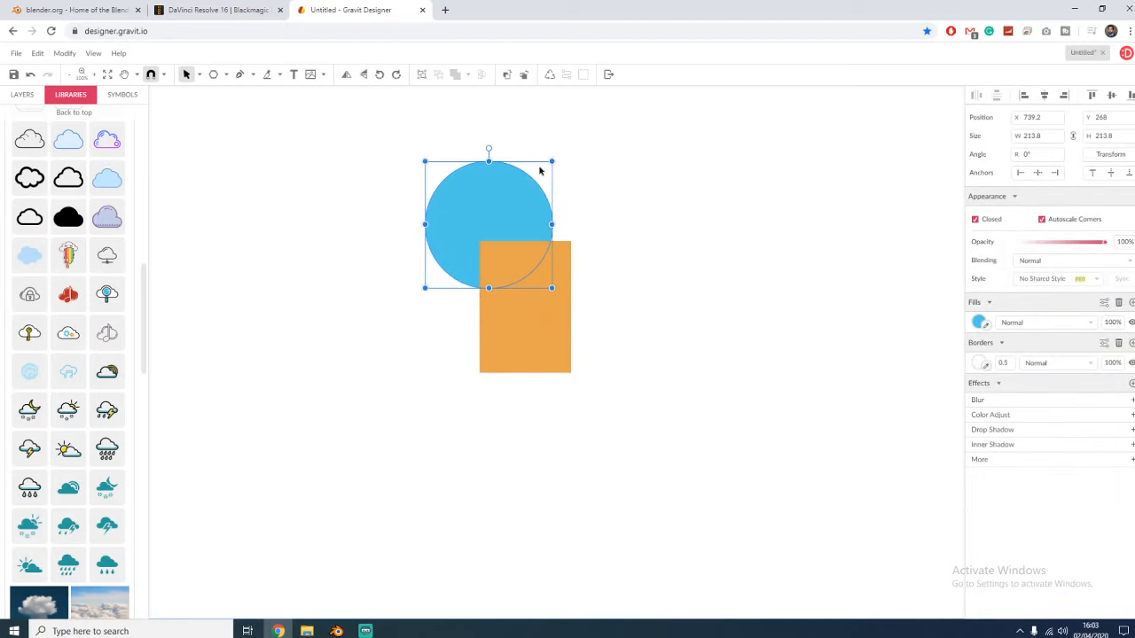
- Merge the circle and the rectangle into one compound shape with Union
shift+click(552, 360)
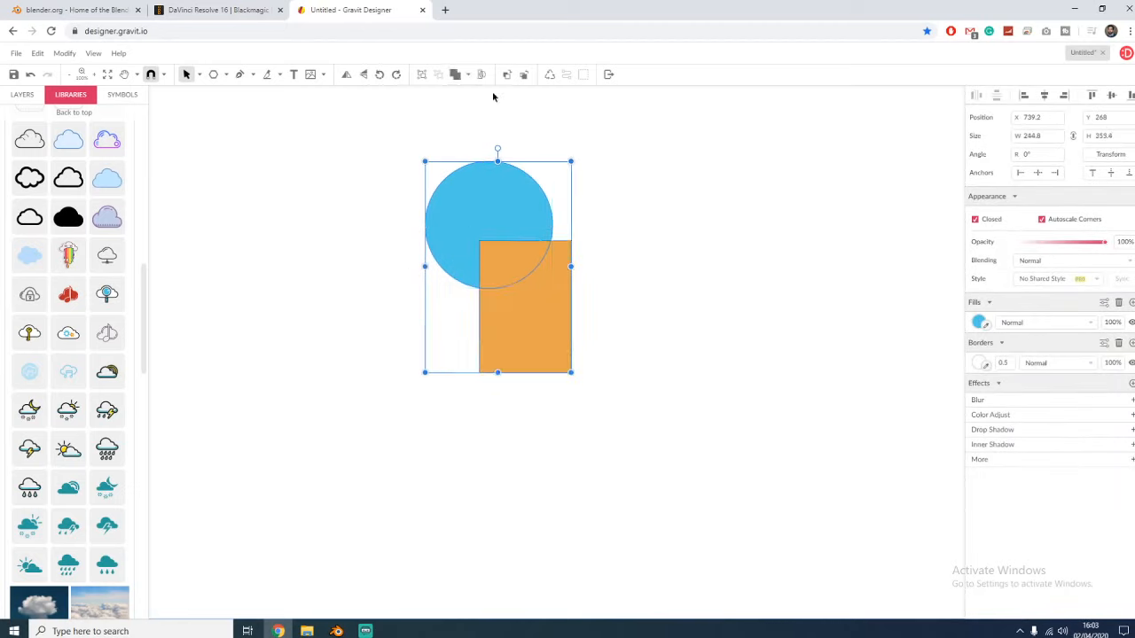
click(469, 76)
click(479, 92)
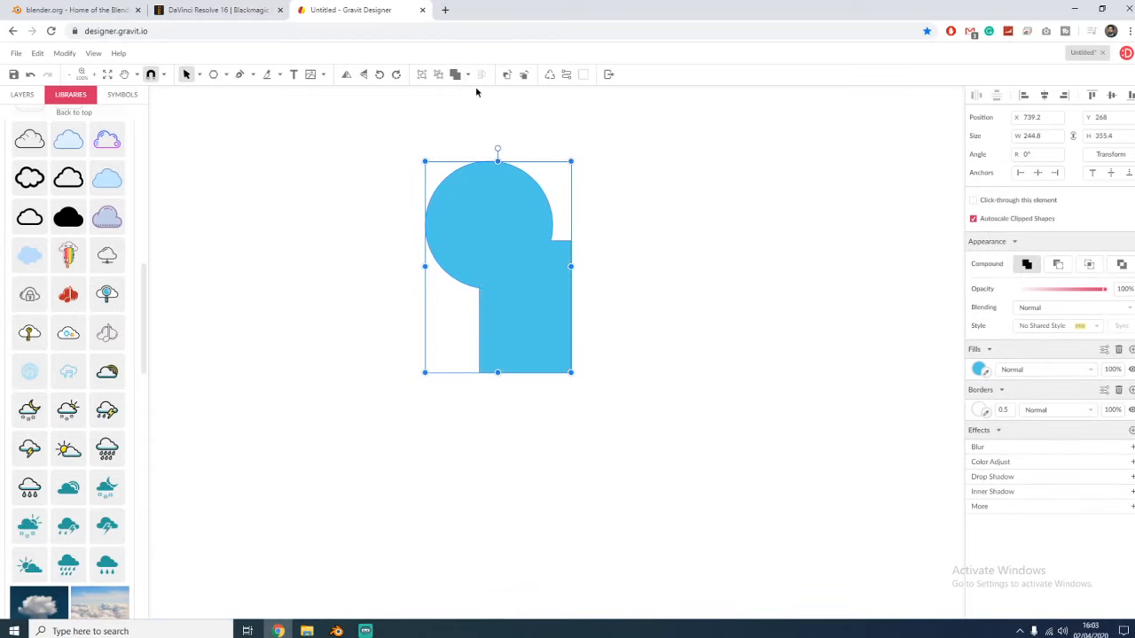
- Move the merged shape around the canvas as one object, to about X 672.2, Y 353
click(676, 217)
drag(512, 329, 300, 395)
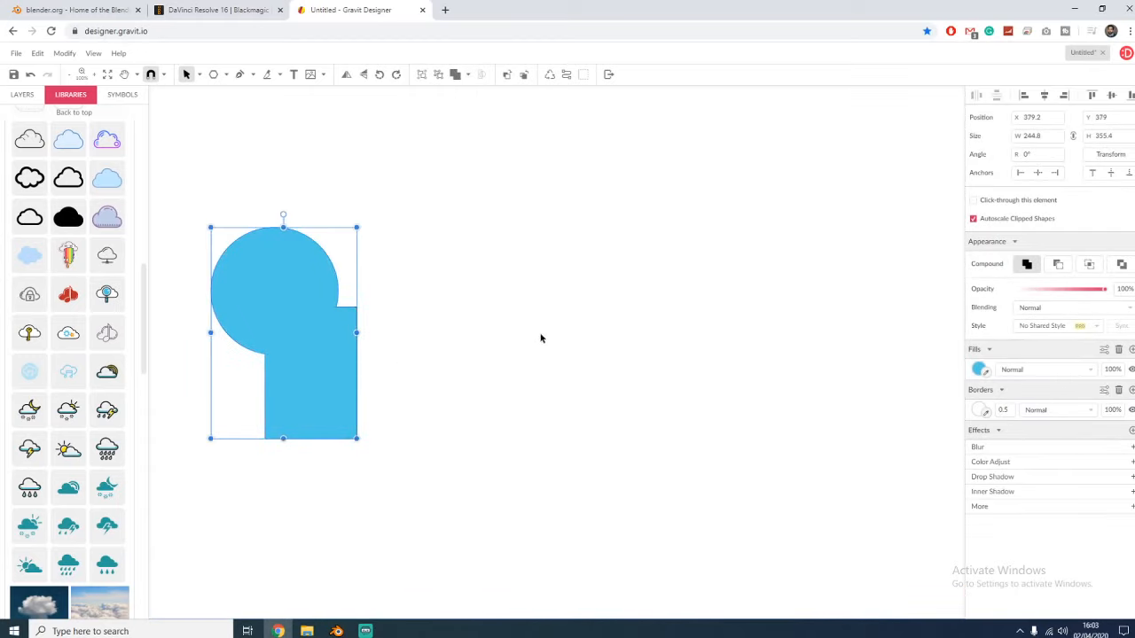
click(587, 302)
key(ctrl+z)
click(600, 355)
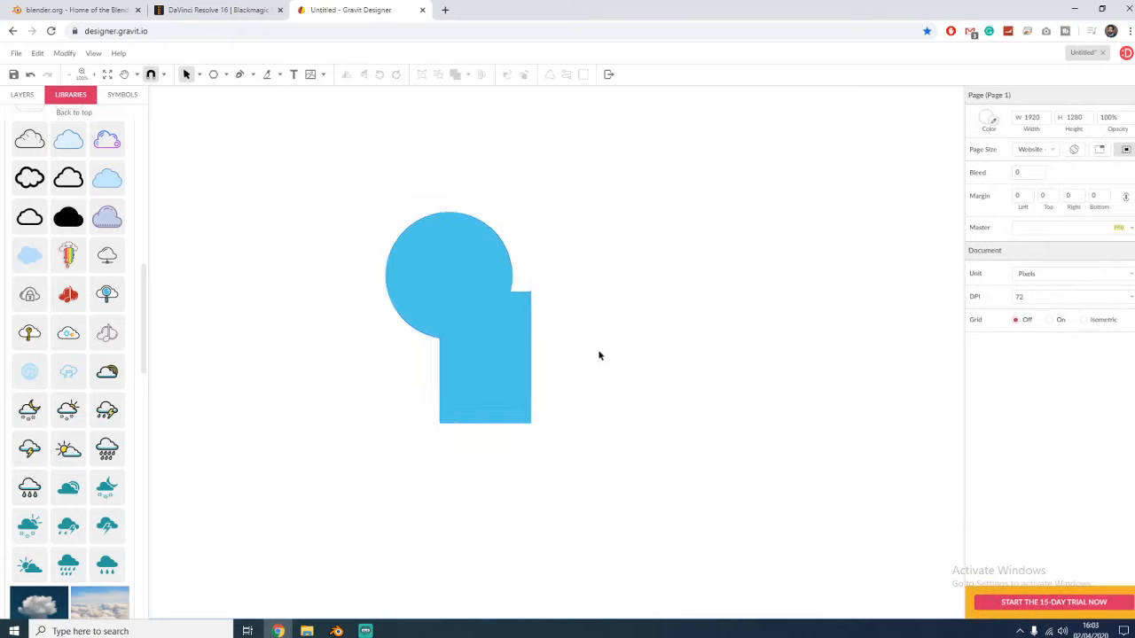
click(472, 354)
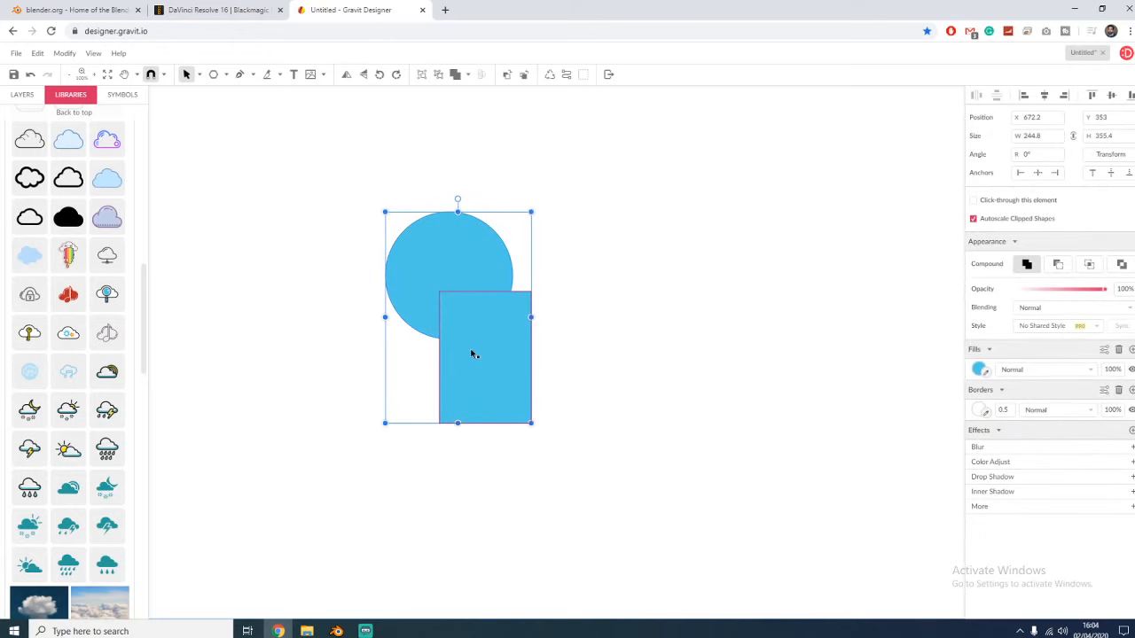
- Undo the moves of the merged shape and the Union, back to the separate circle and rectangle
key(ctrl+z)
key(ctrl+z)
key(ctrl+z)
key(ctrl+z)
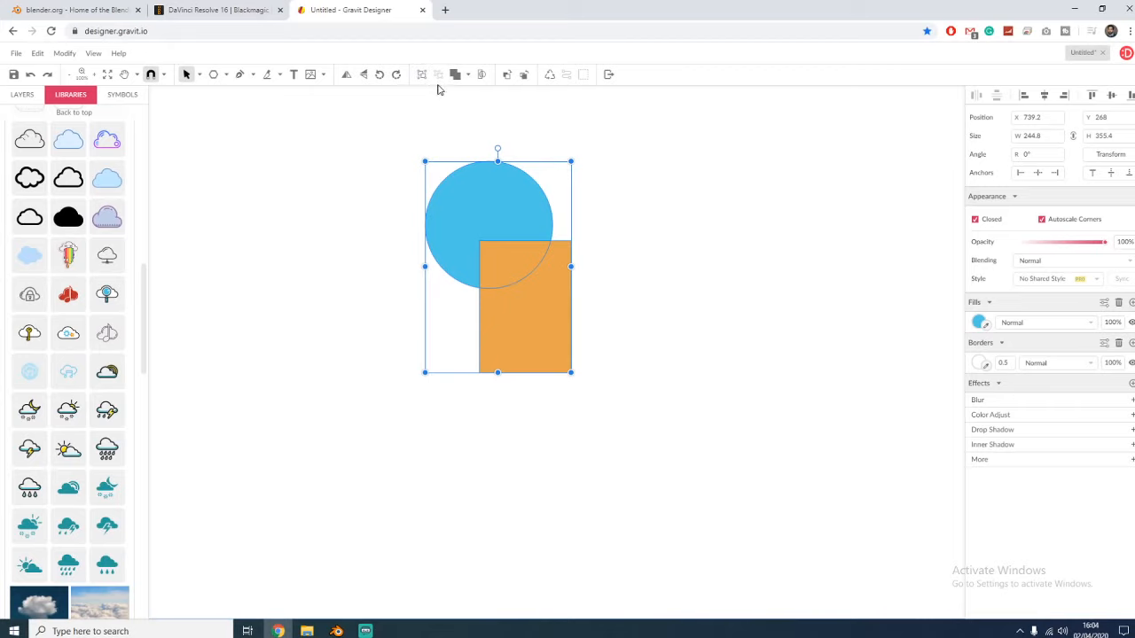
- Delete the blue circle and select the remaining orange rectangle
right_click(497, 199)
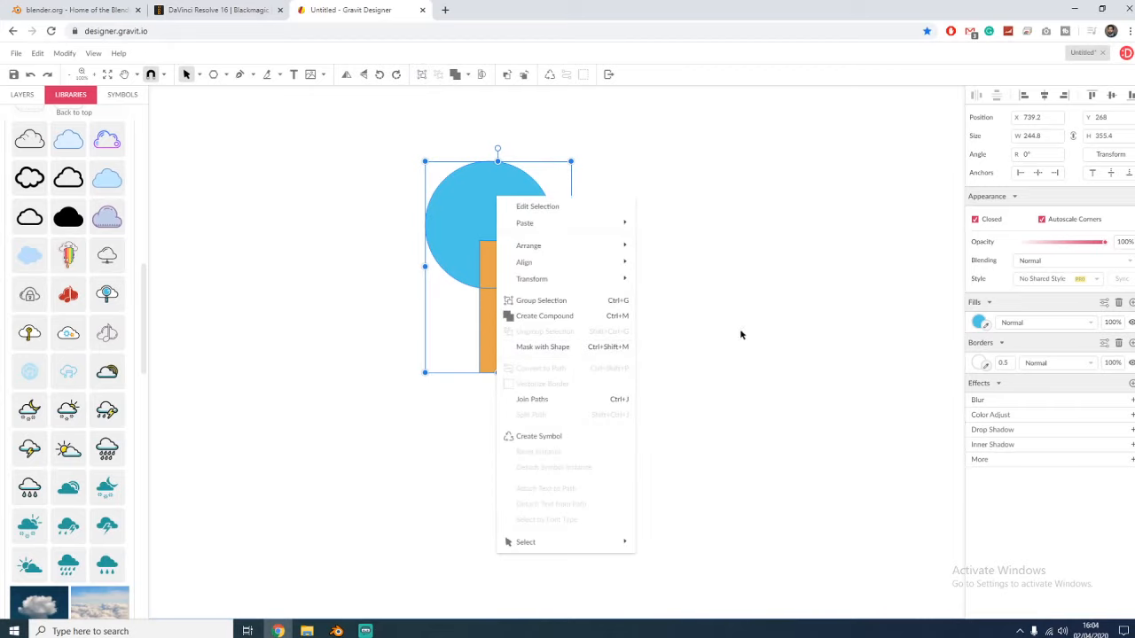
click(772, 326)
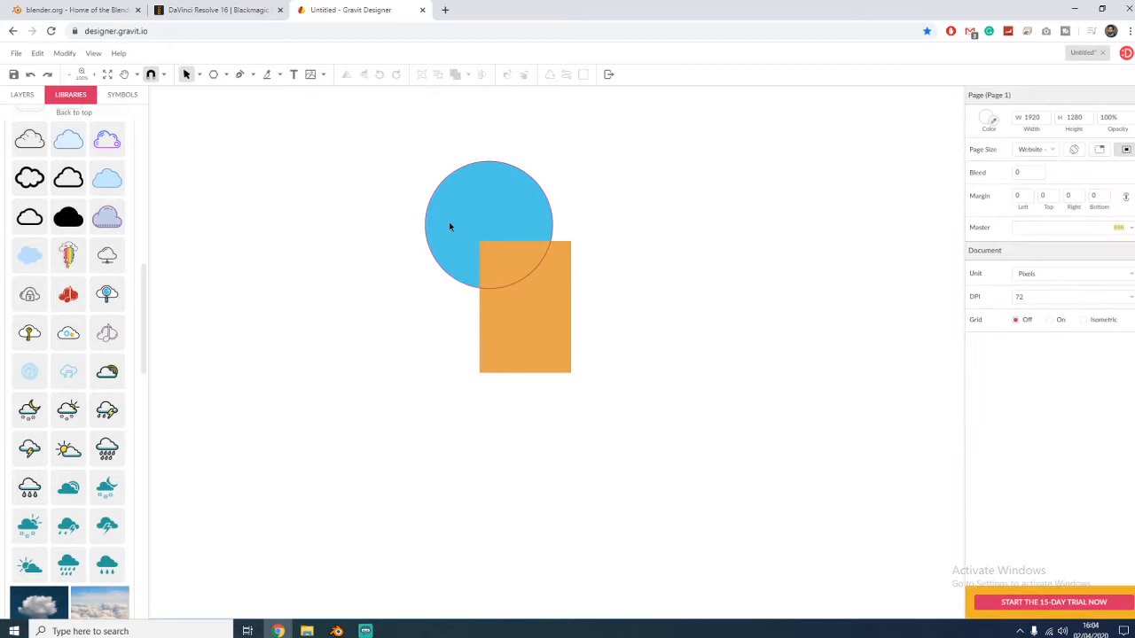
click(452, 225)
key(Delete)
click(509, 296)
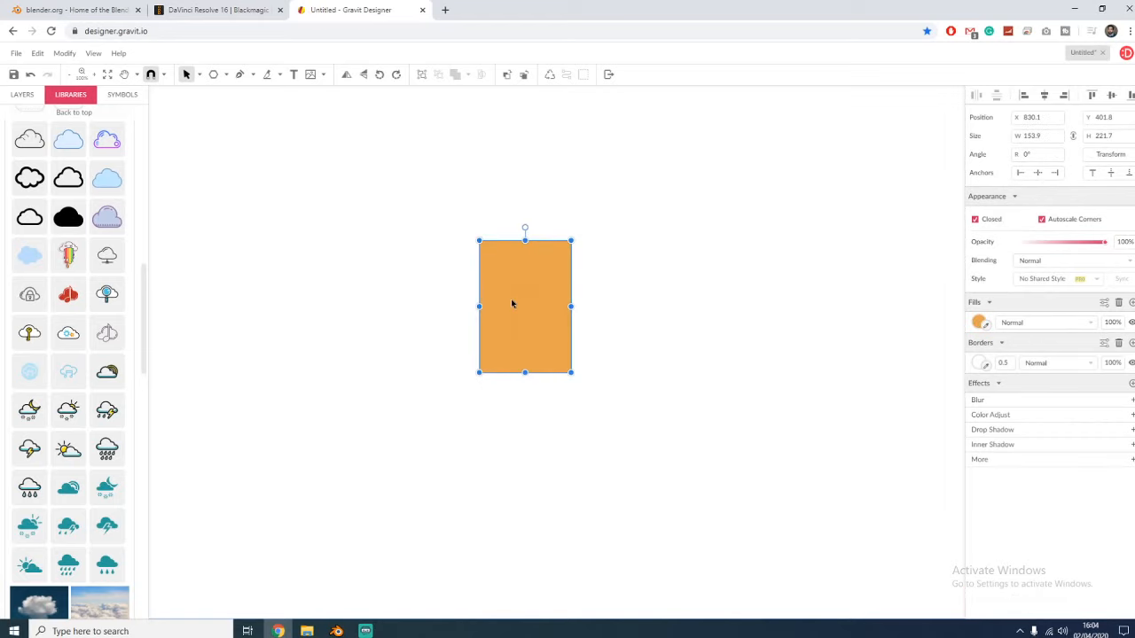
- Move the orange rectangle aside and delete it, clearing the canvas
drag(512, 304, 378, 291)
drag(439, 360, 535, 500)
key(Delete)
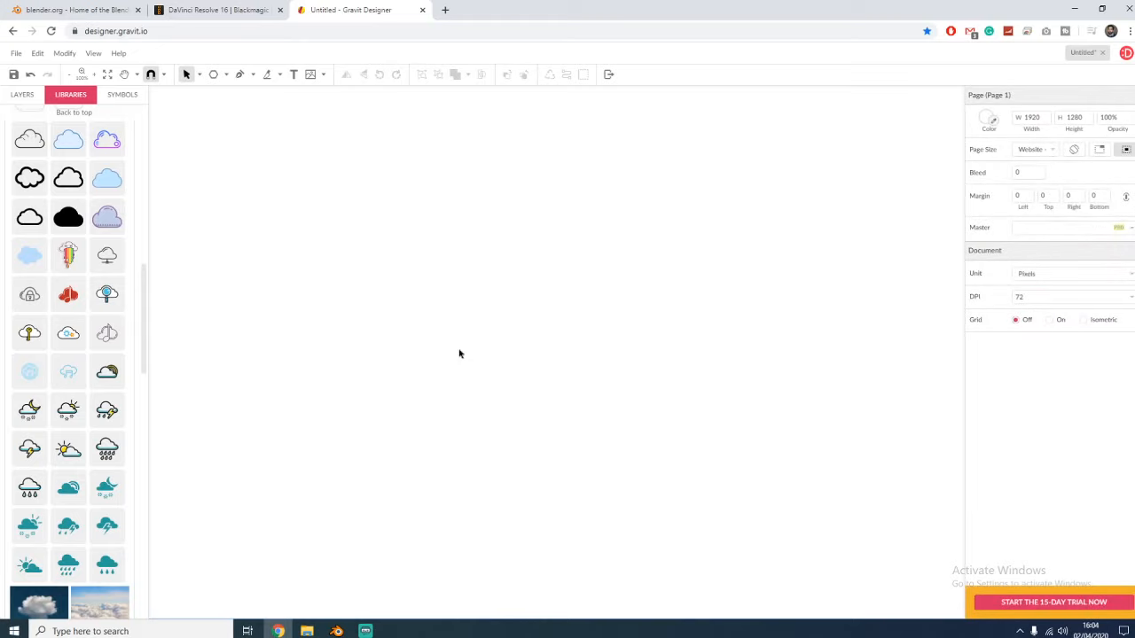
- Place the black Cloud Filled icon from the library on the canvas, at about X 659.5, Y 396.6
scroll(141, 357, down, 2)
drag(142, 357, 144, 184)
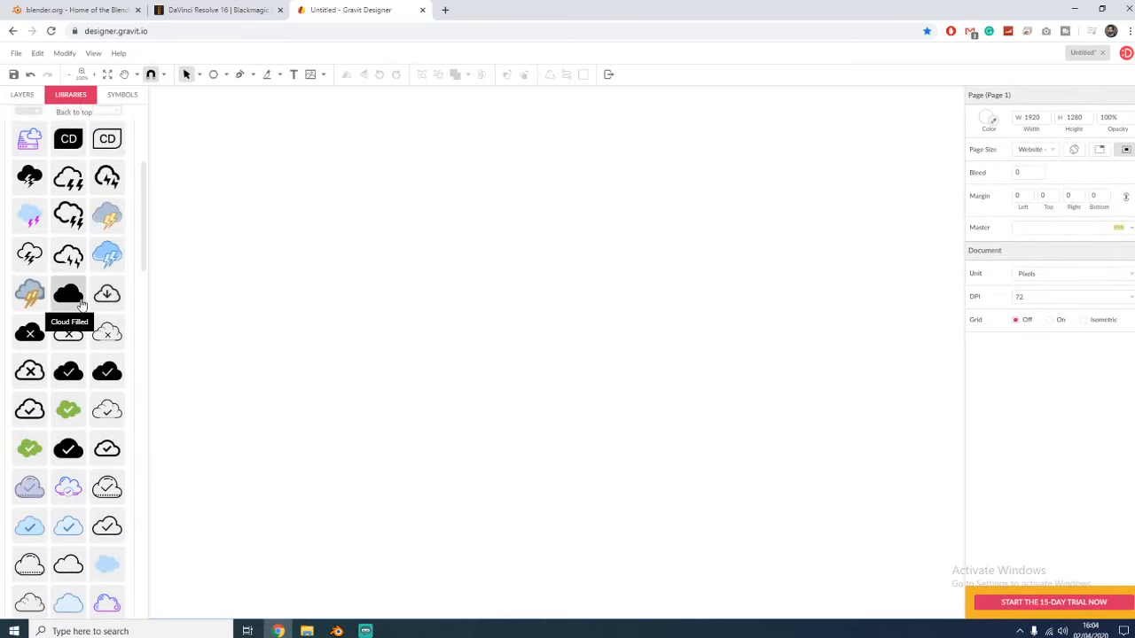
drag(75, 304, 725, 473)
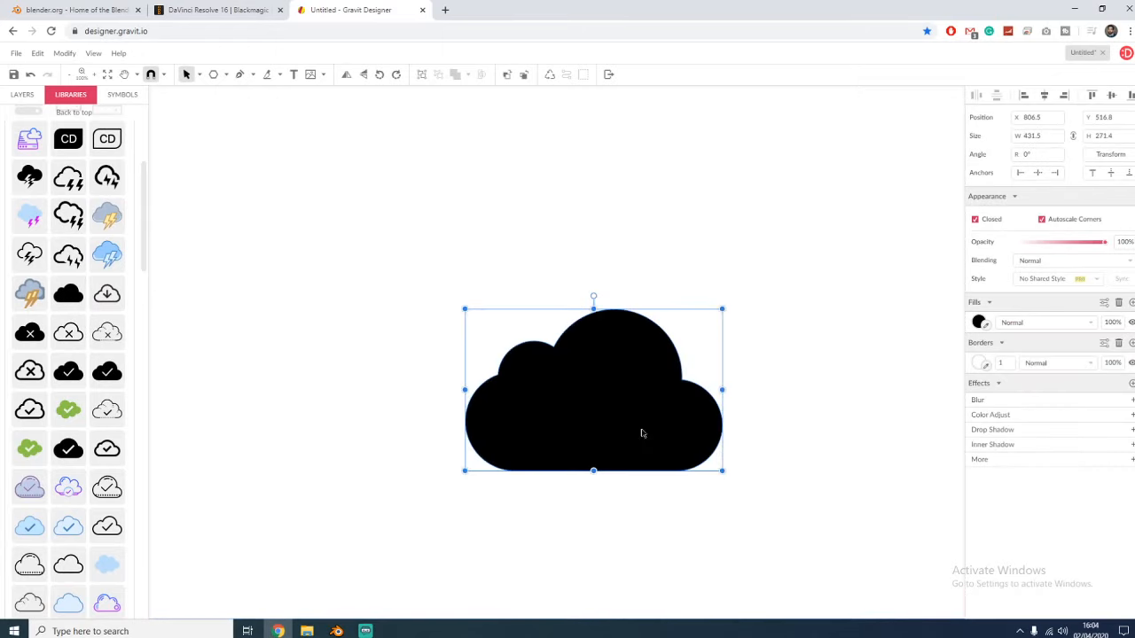
drag(641, 431, 535, 351)
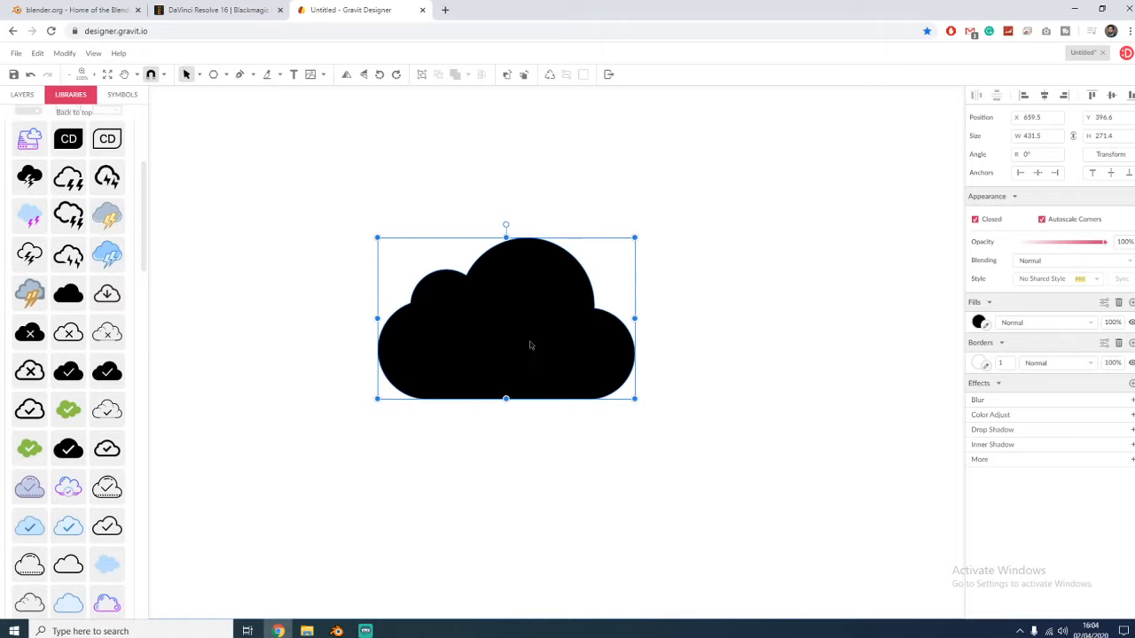
- Put the black cloud into point editing with Edit Selection
right_click(508, 317)
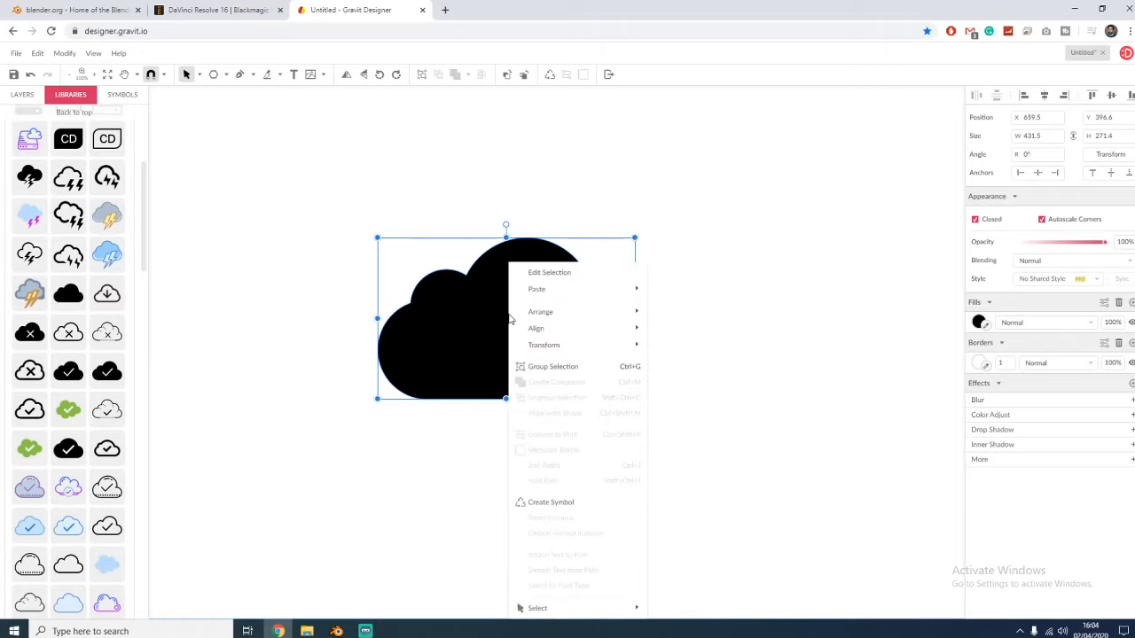
click(552, 273)
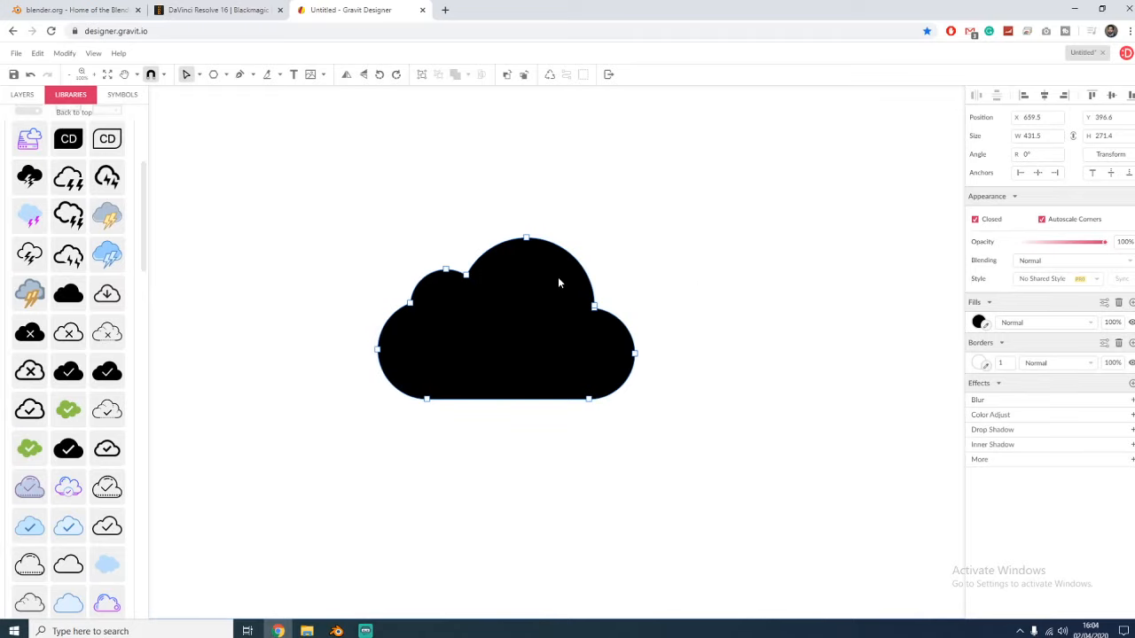
right_click(558, 277)
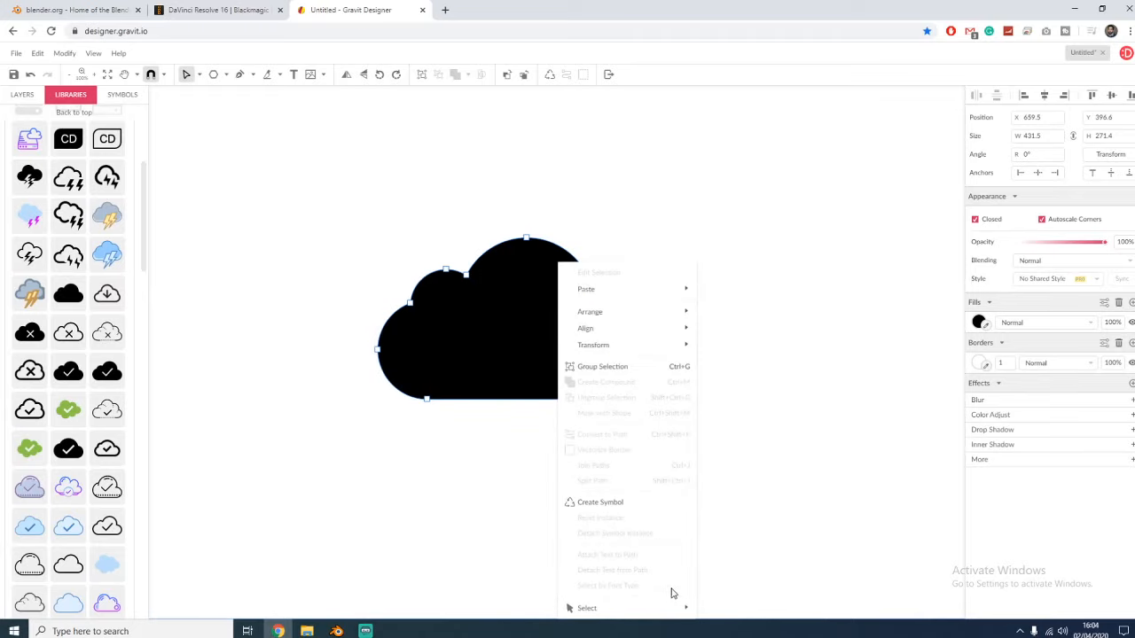
click(769, 315)
click(532, 313)
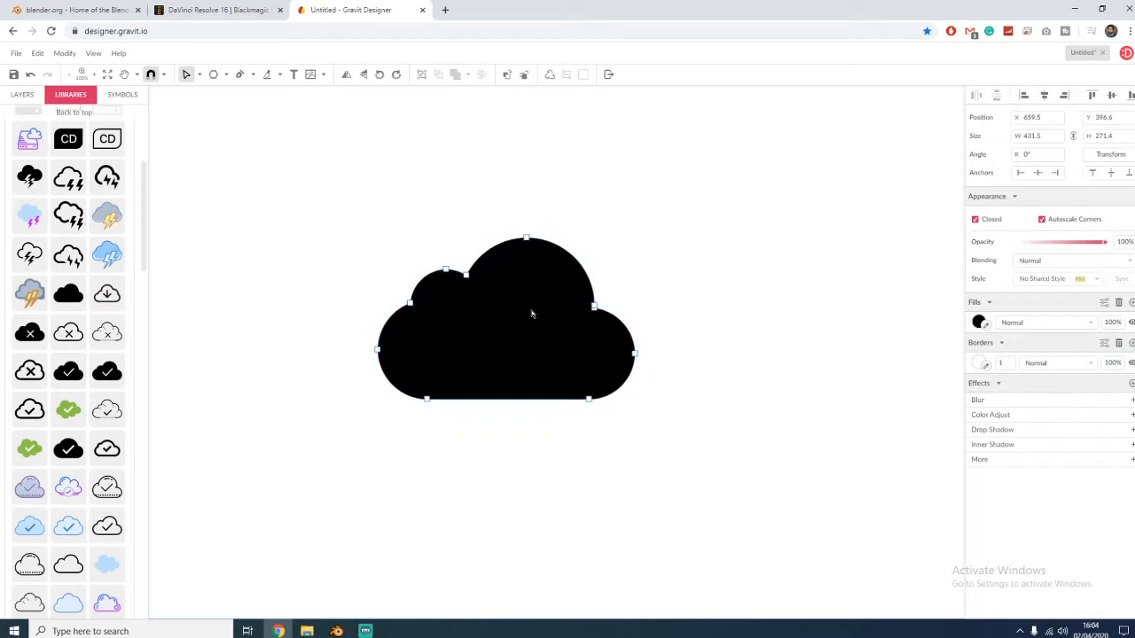
double_click(532, 313)
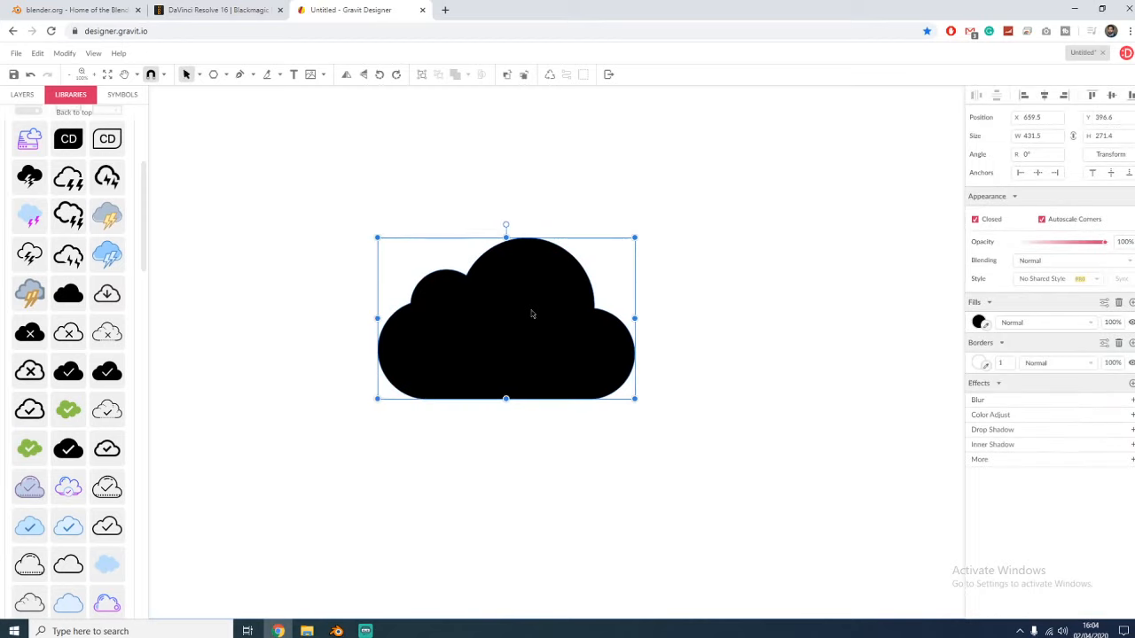
right_click(532, 314)
click(549, 274)
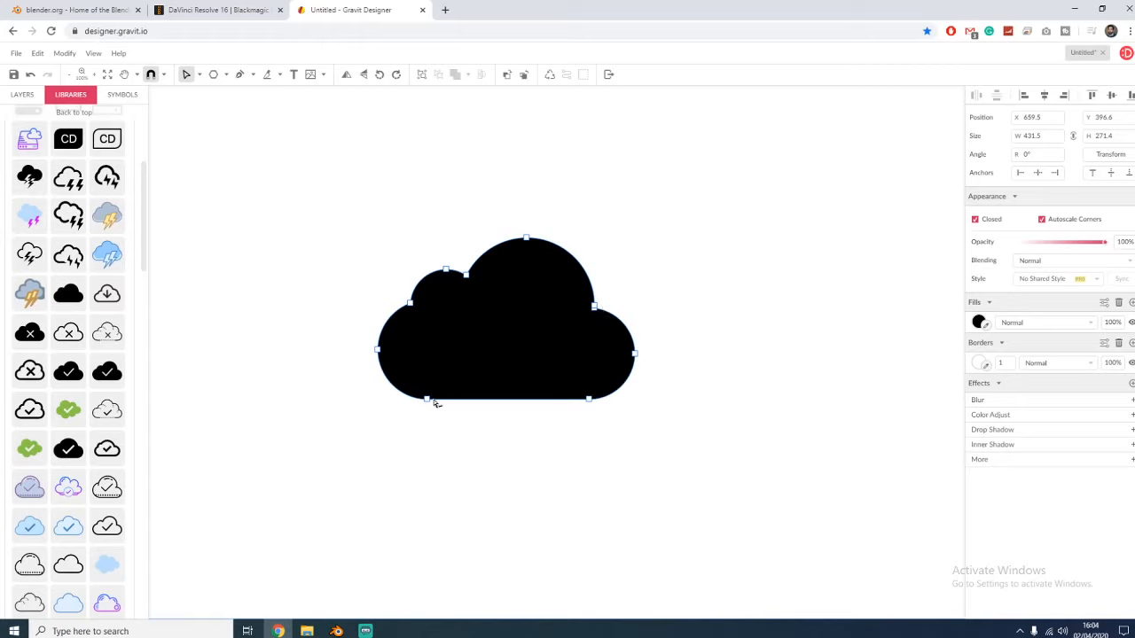
- Try pulling the cloud's leftmost anchor point outward and inward, undoing each move
drag(379, 349, 227, 324)
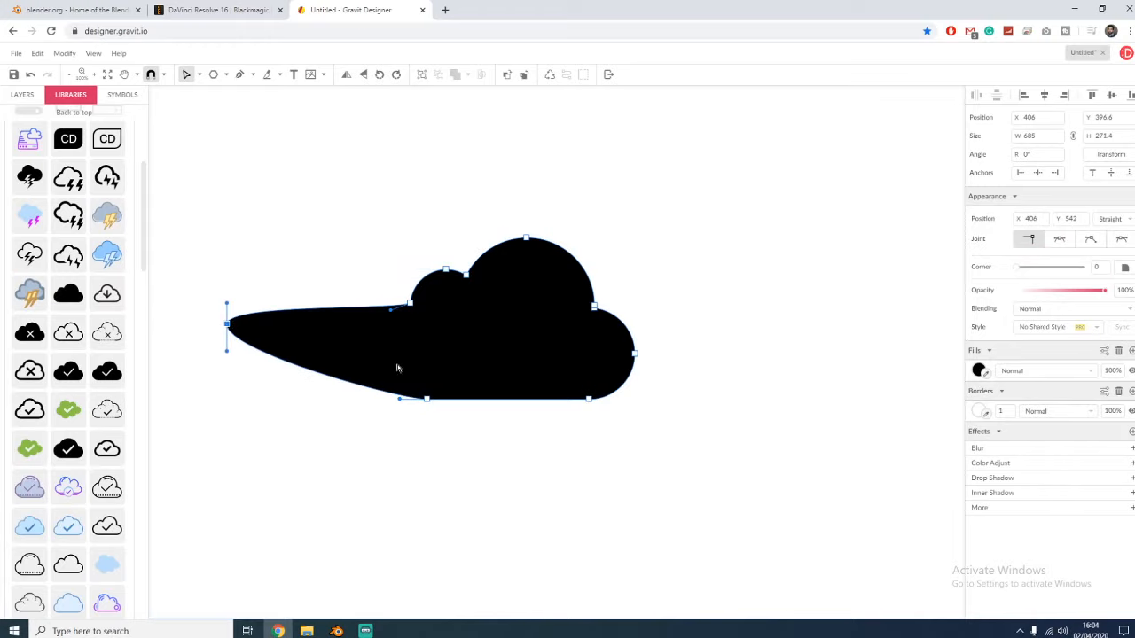
key(ctrl+z)
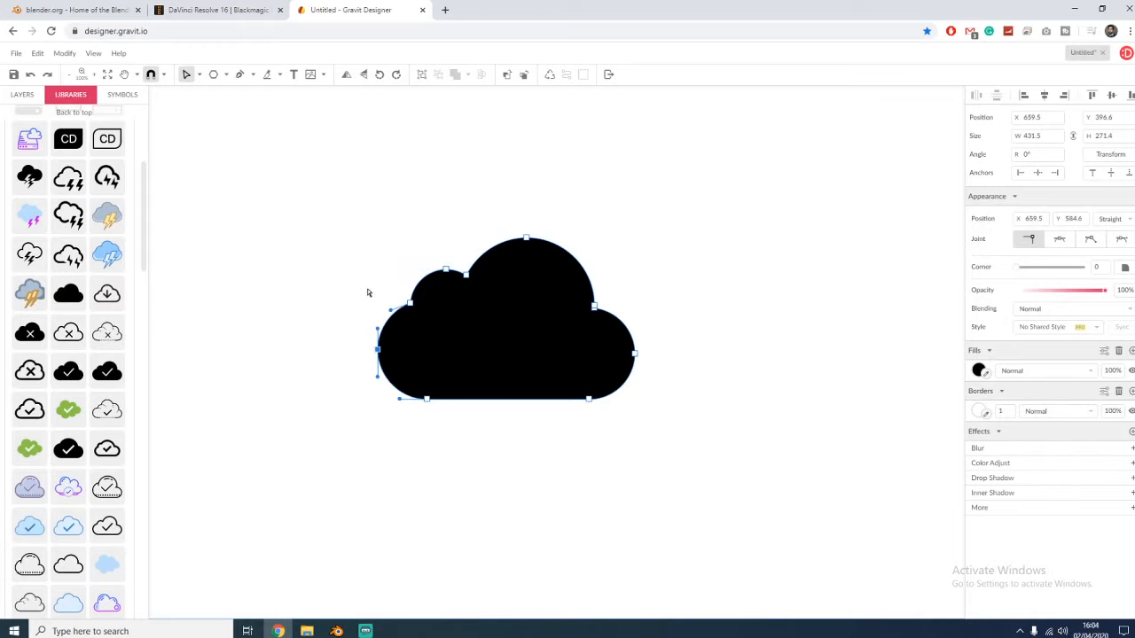
drag(378, 350, 408, 353)
key(ctrl+z)
click(372, 394)
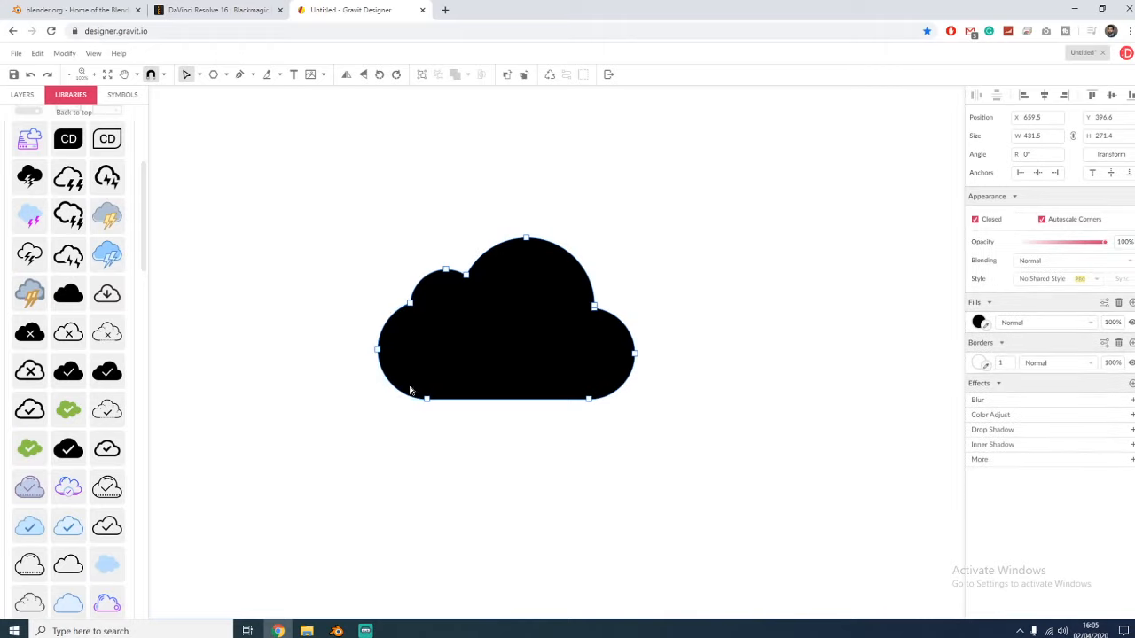
- Bend the cloud's flat bottom edge downward and its lower-left segment outward into a bulge
key(alt+shift)
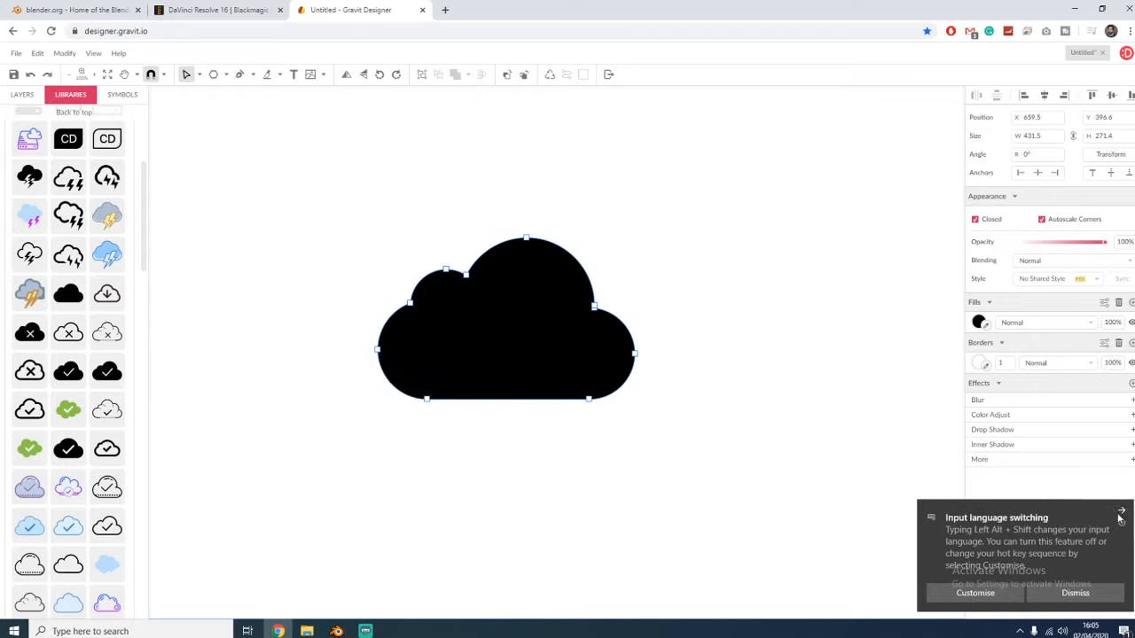
click(1075, 593)
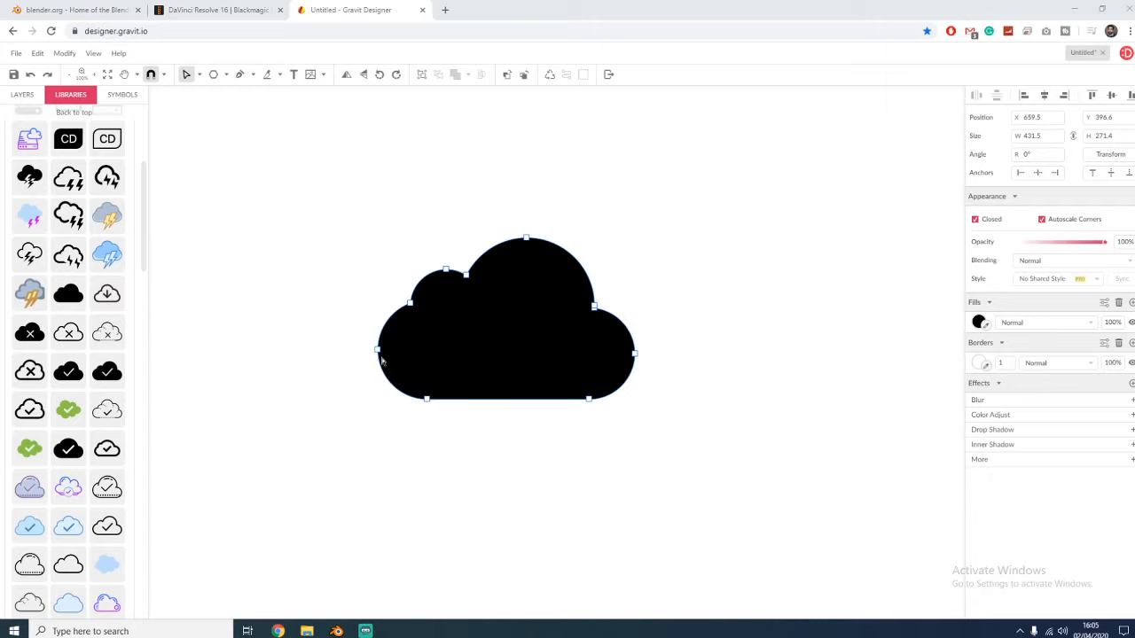
drag(391, 383, 400, 378)
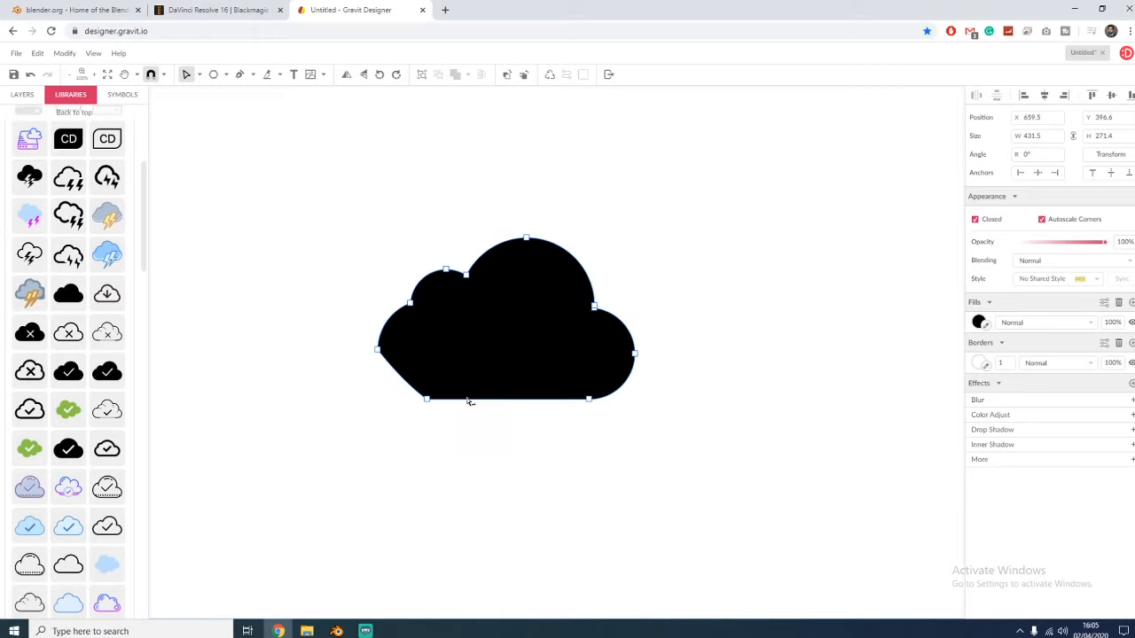
drag(470, 401, 477, 357)
key(ctrl+z)
drag(504, 403, 504, 432)
drag(406, 383, 380, 388)
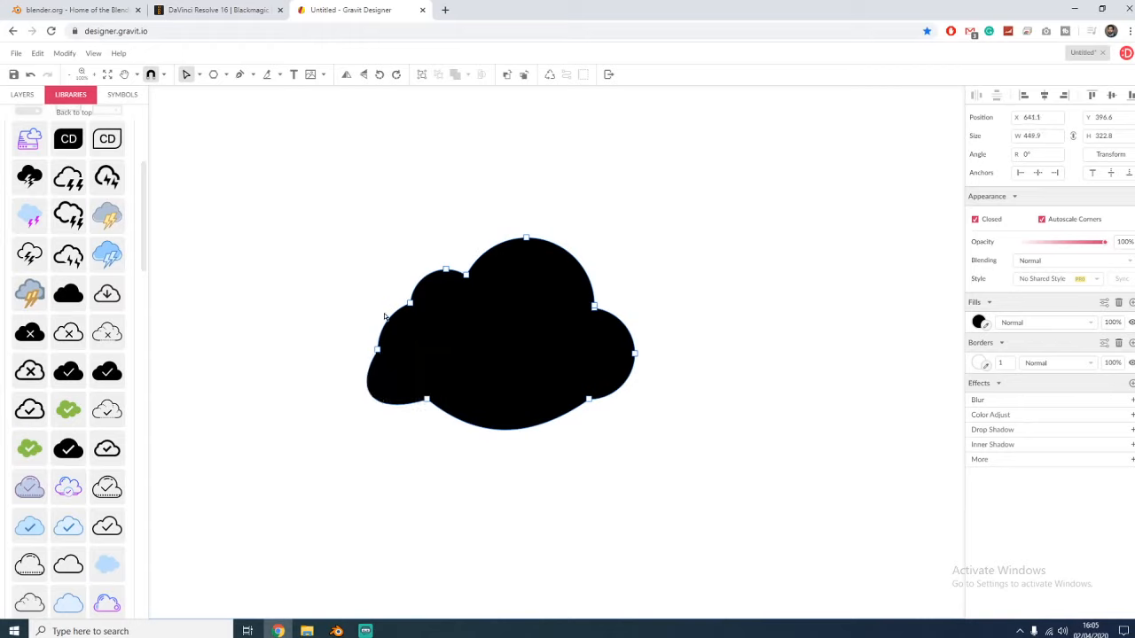
- Bend the three cloud segments between the leftmost point and the top point so they curve inward
drag(389, 321, 366, 306)
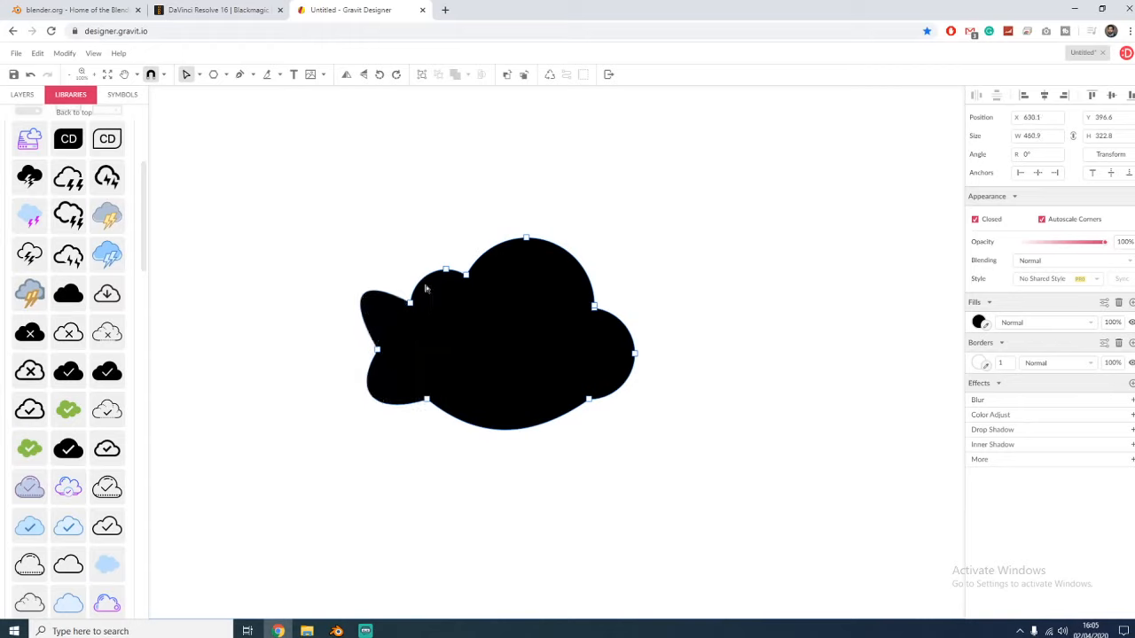
drag(427, 282, 424, 259)
drag(499, 250, 518, 300)
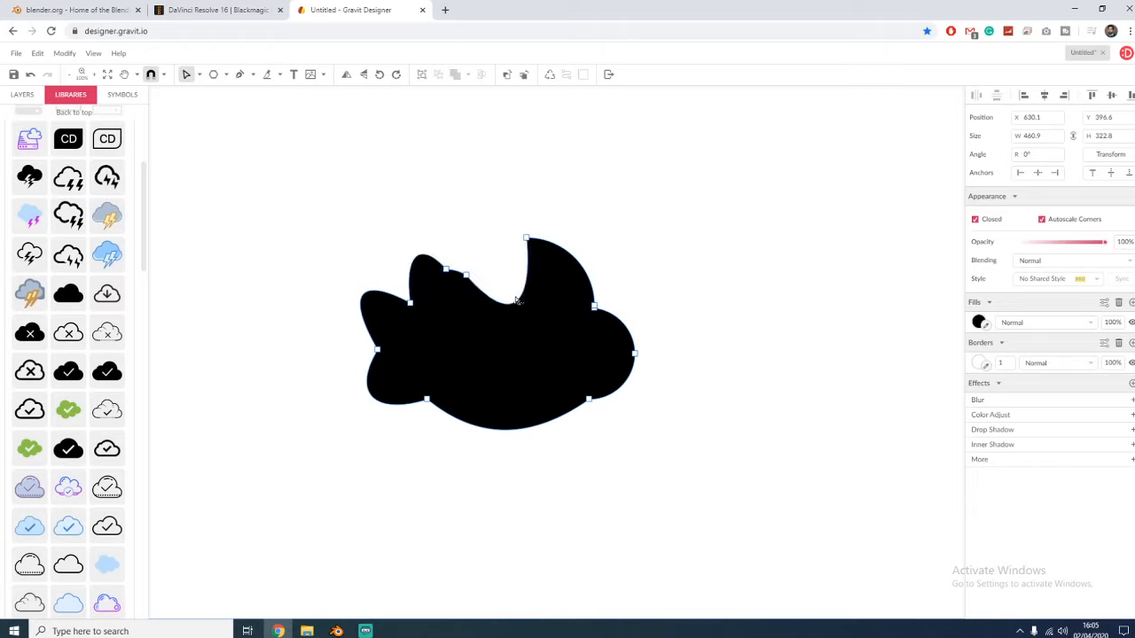
drag(421, 264, 442, 323)
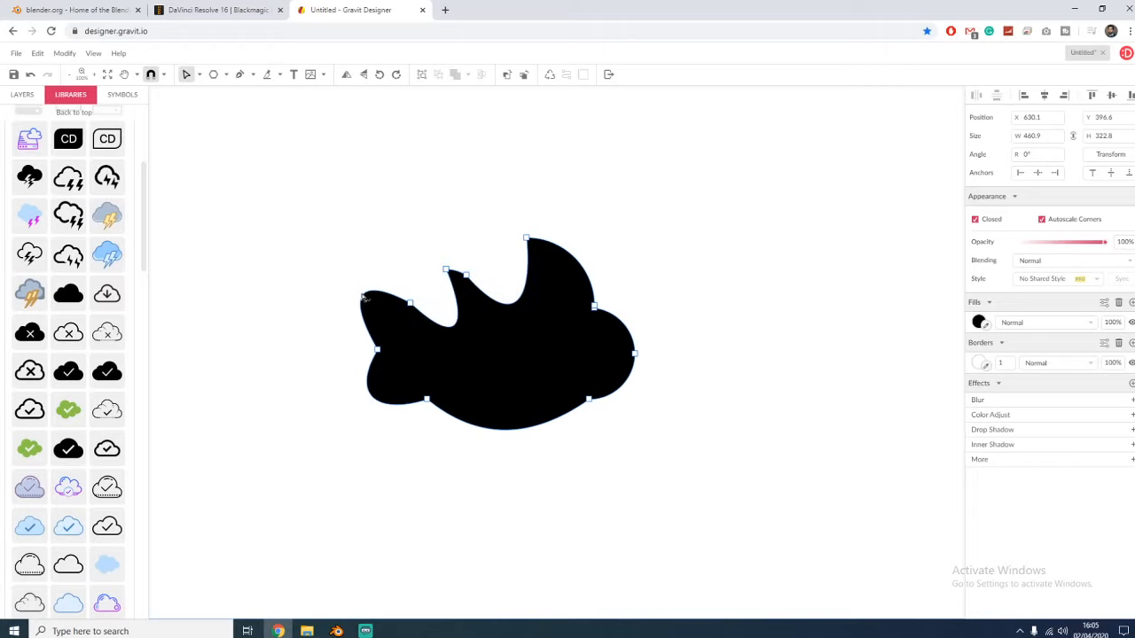
drag(364, 299, 414, 344)
- Leave point editing and delete the reshaped cloud
double_click(546, 364)
drag(546, 366, 473, 326)
key(Delete)
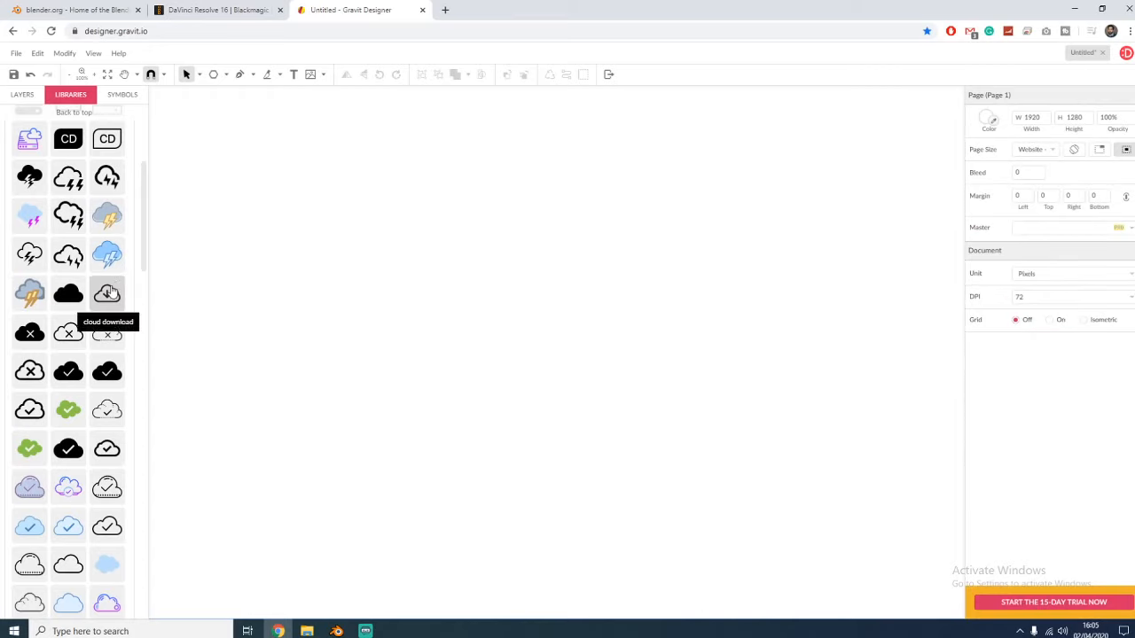
click(253, 75)
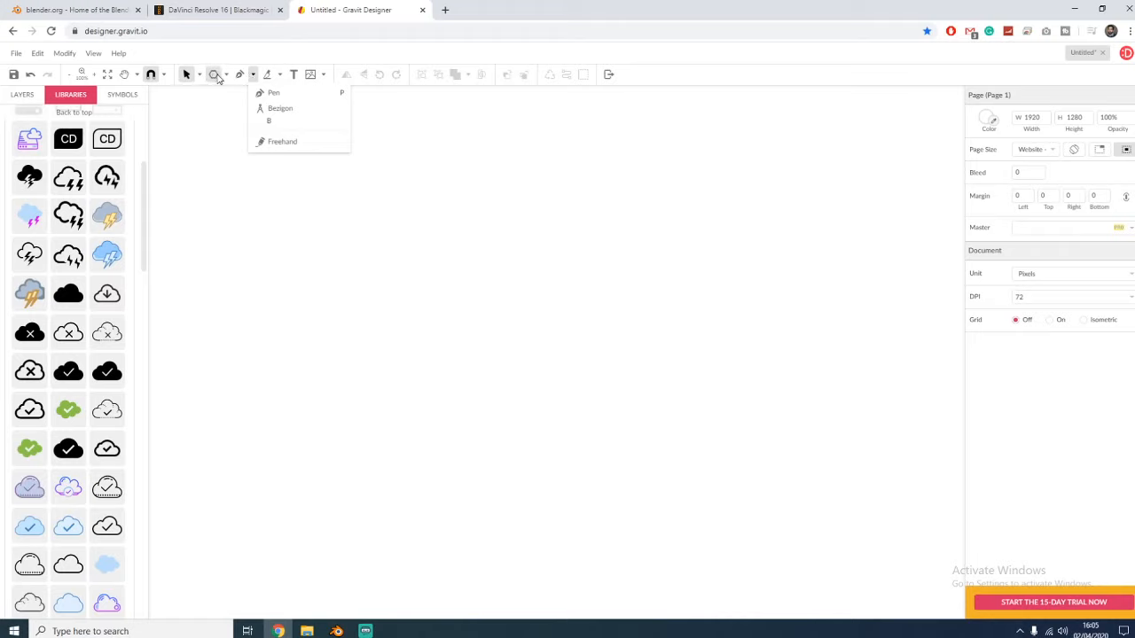
click(228, 76)
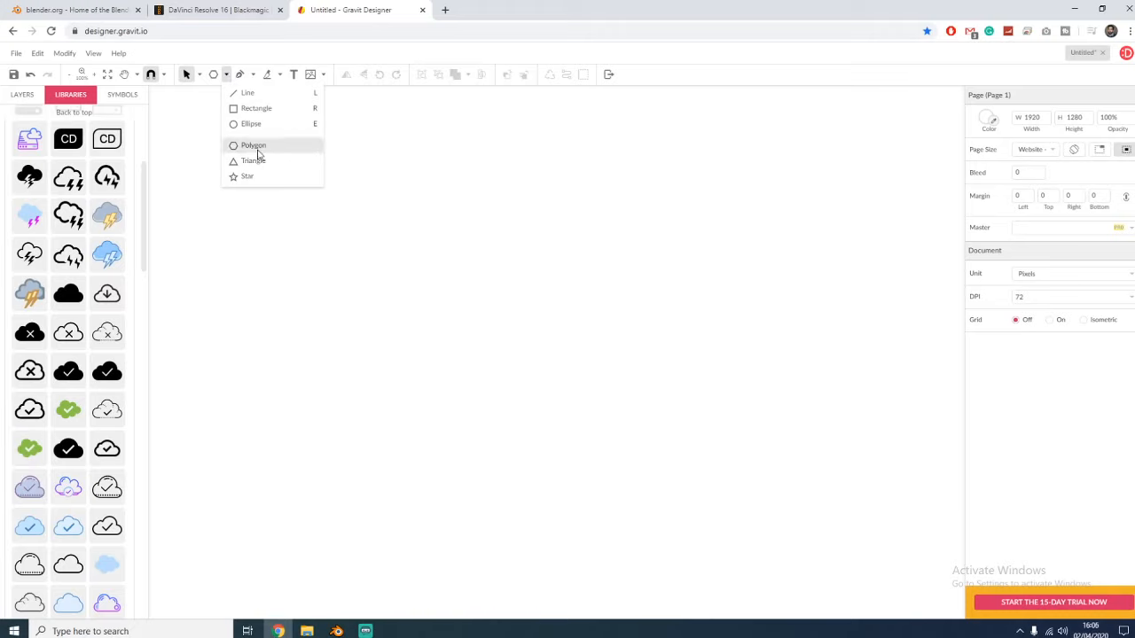
click(229, 77)
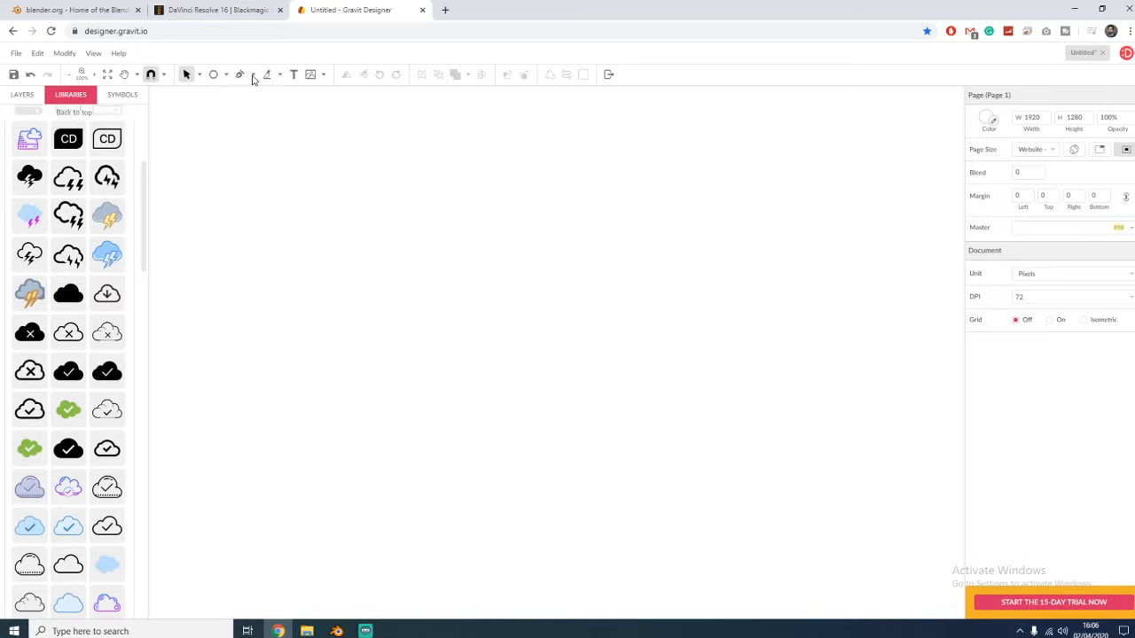
- Draw a closed five-point path with the Pen tool, about 412 by 258 px: a flat strip rising diagonally to a vertical edge
click(253, 77)
click(261, 91)
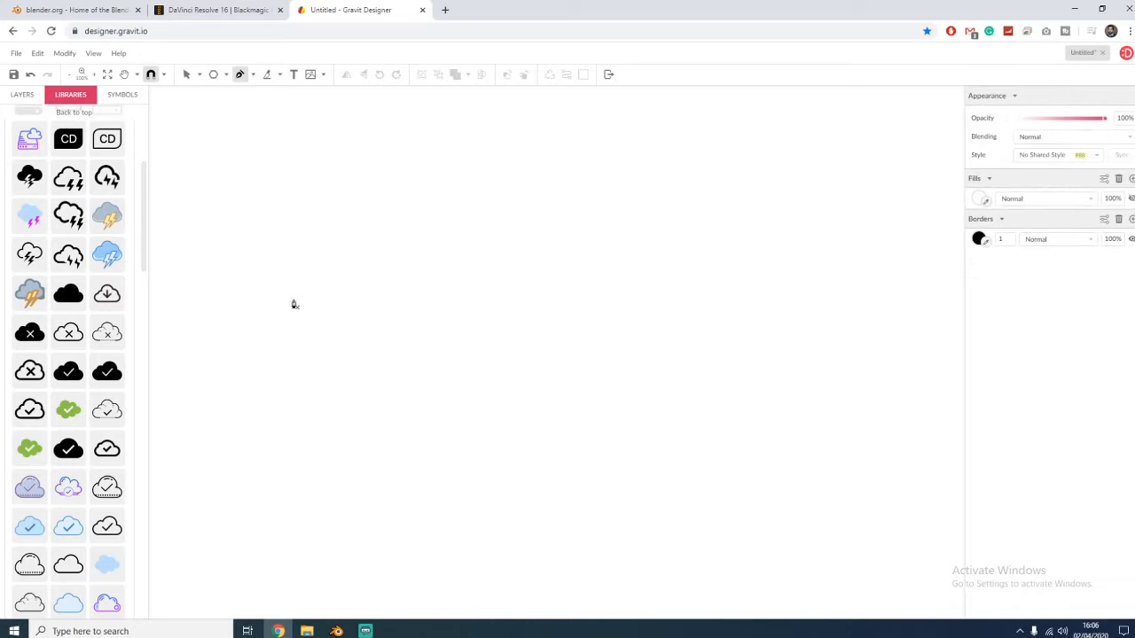
click(322, 362)
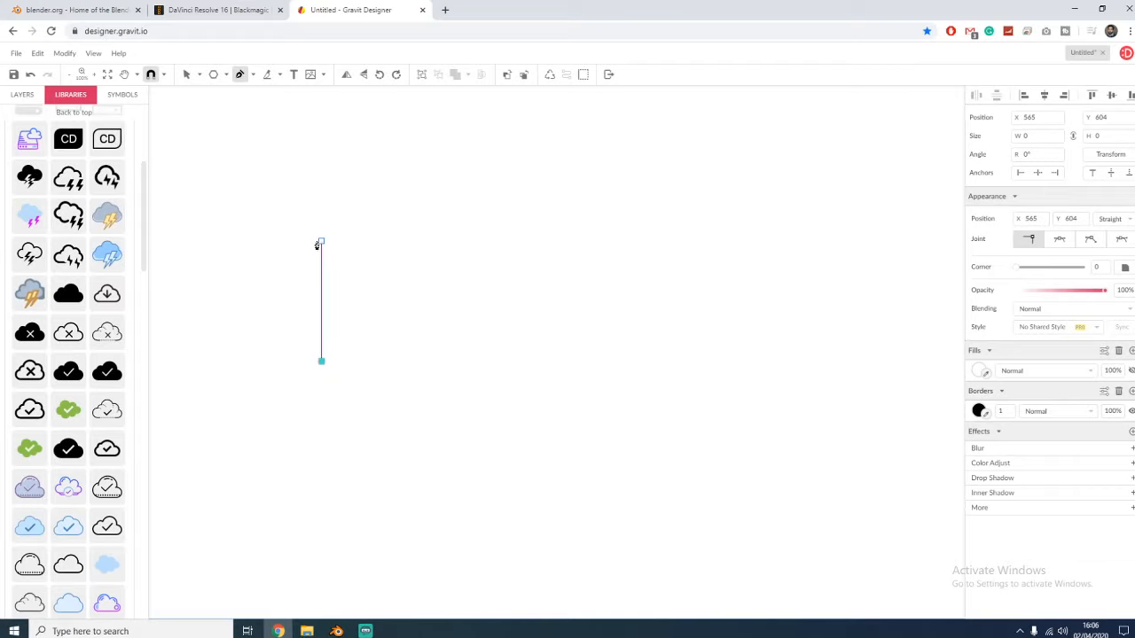
click(434, 328)
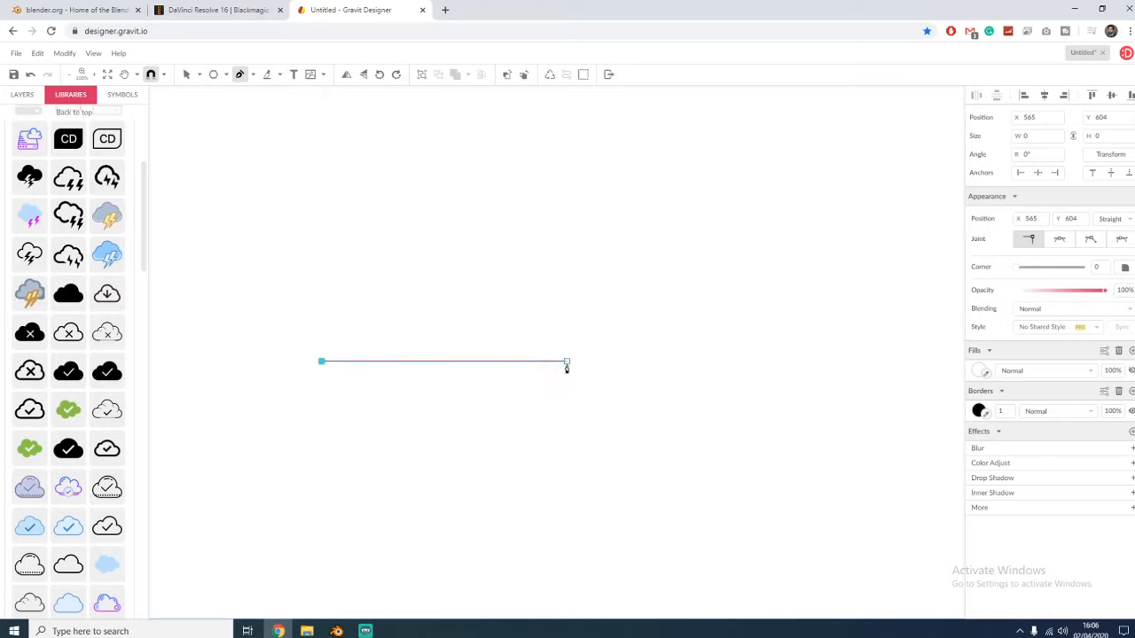
click(566, 363)
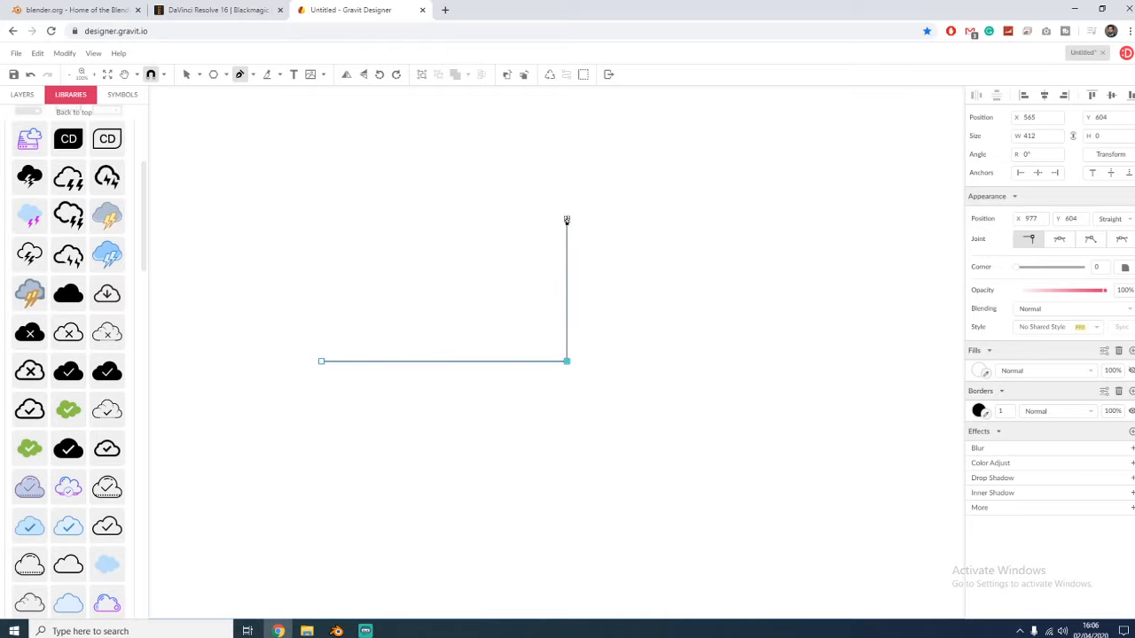
click(566, 210)
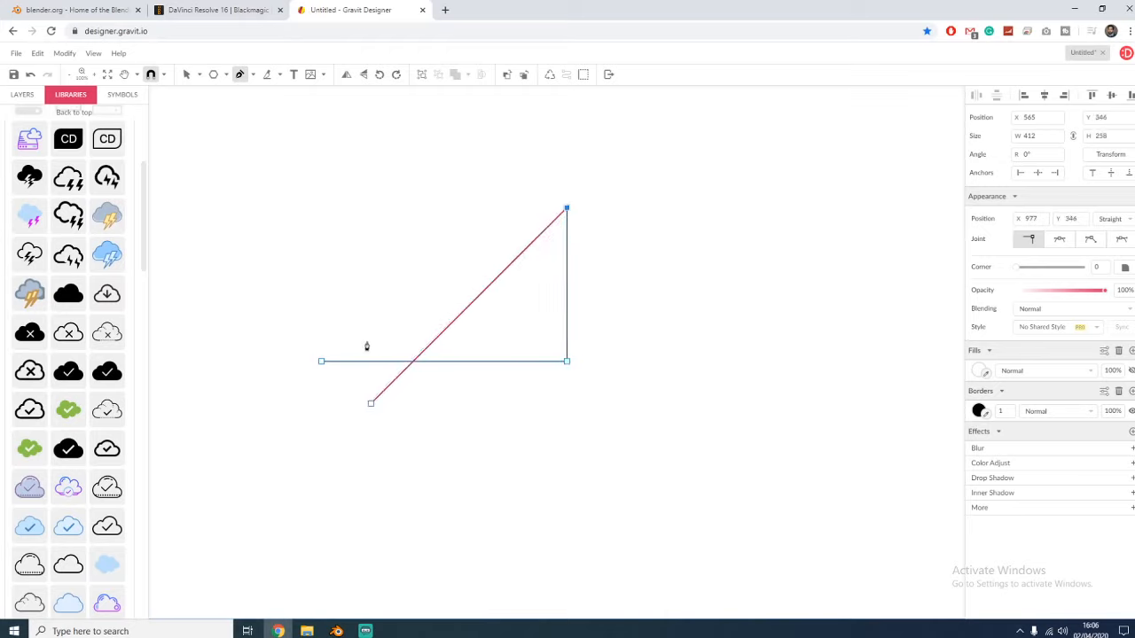
click(436, 338)
click(321, 338)
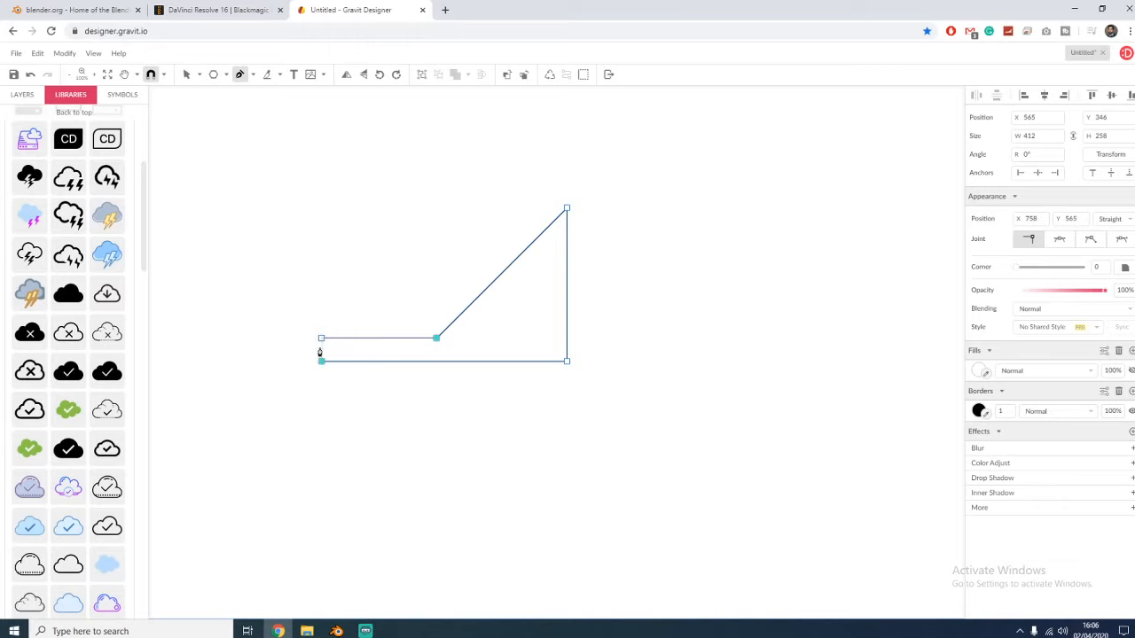
click(321, 361)
click(321, 362)
- Set the closed path's border width to 5 and move it to about X 633, Y 315
click(186, 75)
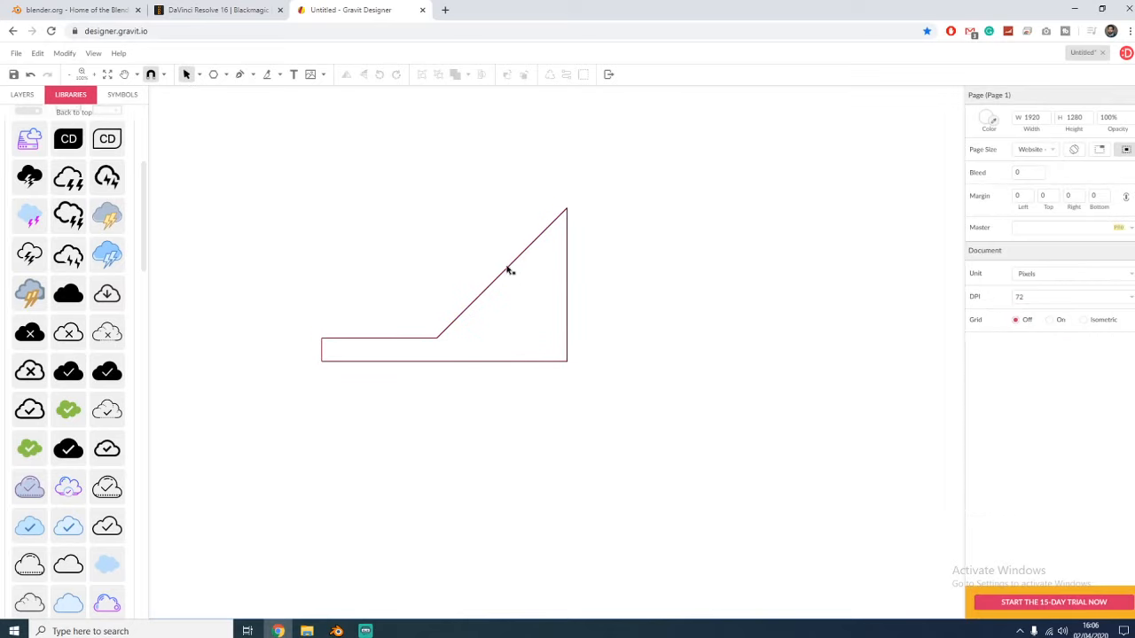
drag(506, 268, 570, 321)
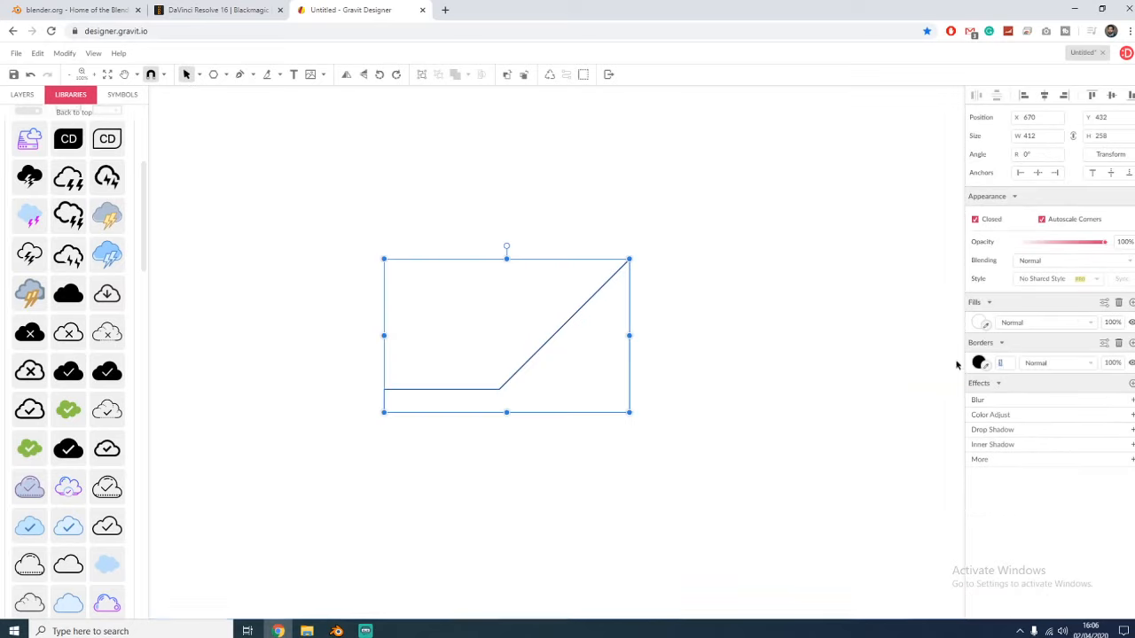
text(5)
key(Return)
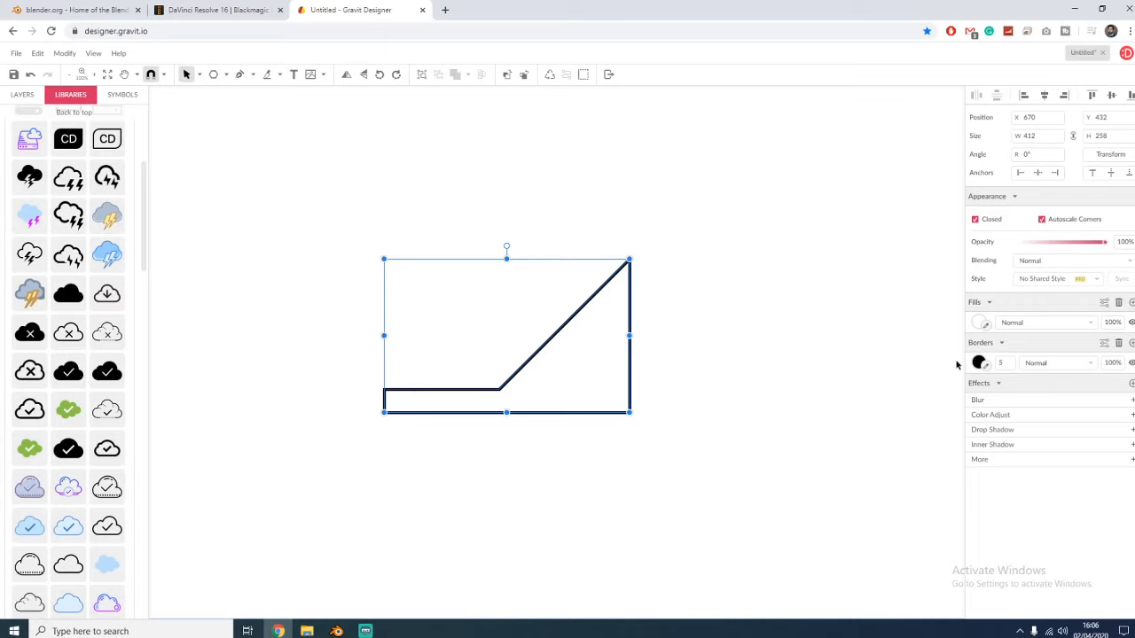
click(863, 382)
drag(632, 379, 591, 317)
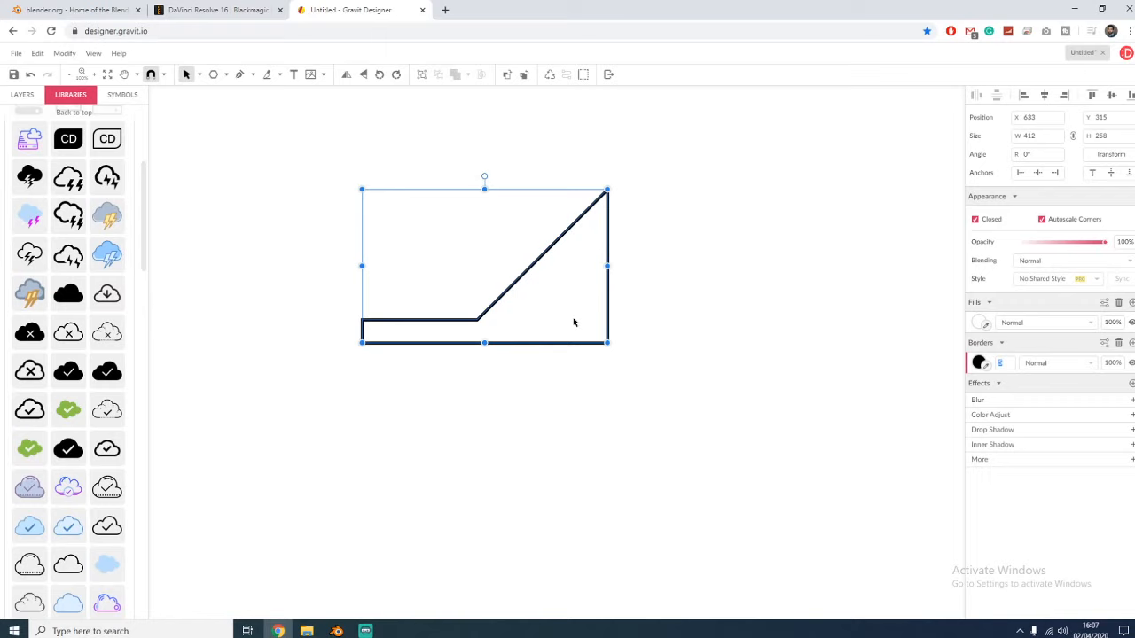
click(681, 318)
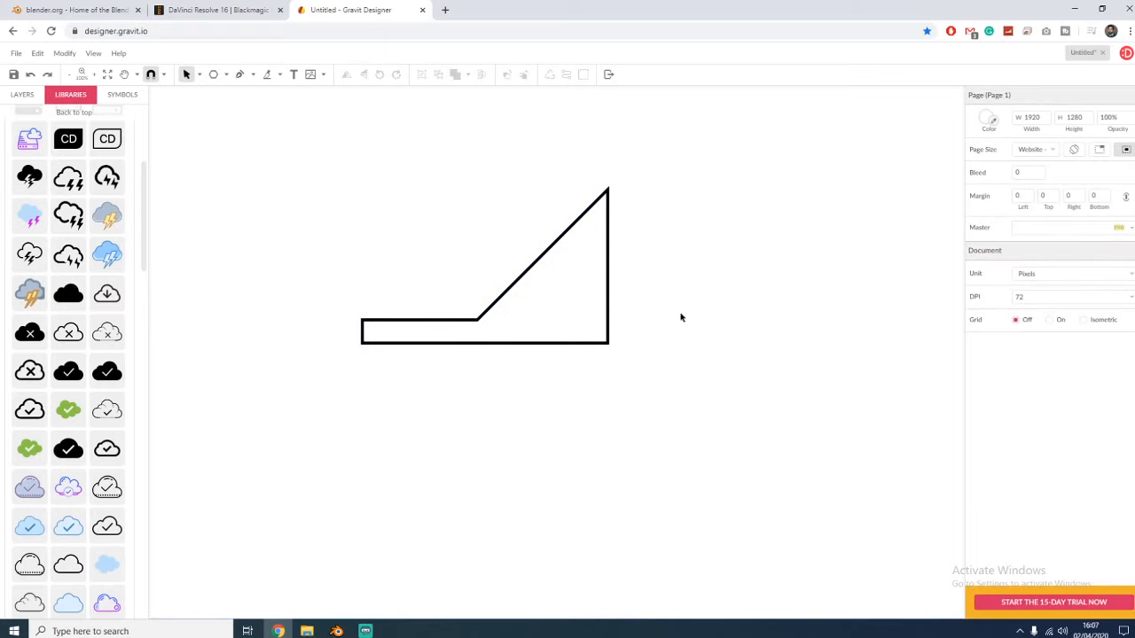
- Open the closed path for point editing and move its inner corner point to about X 902, Y 454
click(592, 318)
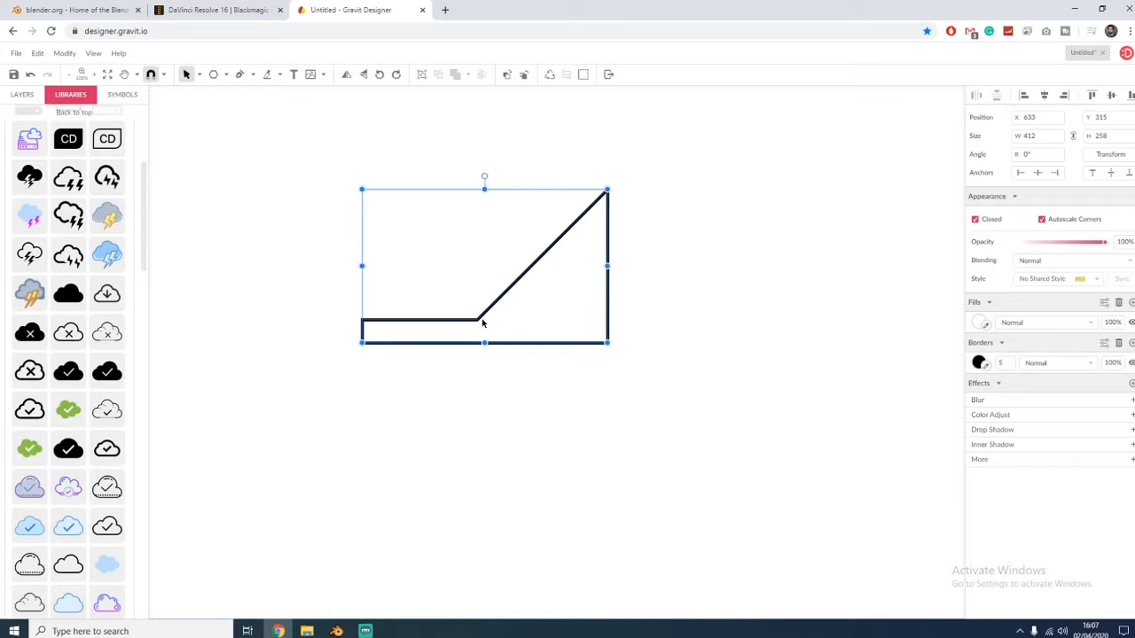
right_click(516, 321)
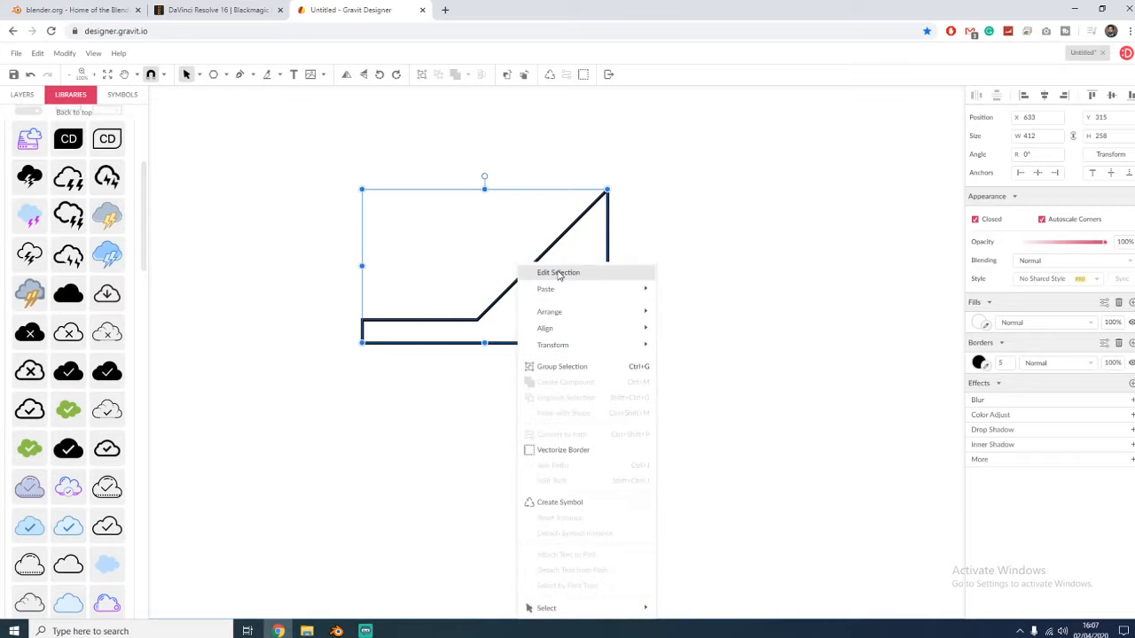
click(530, 271)
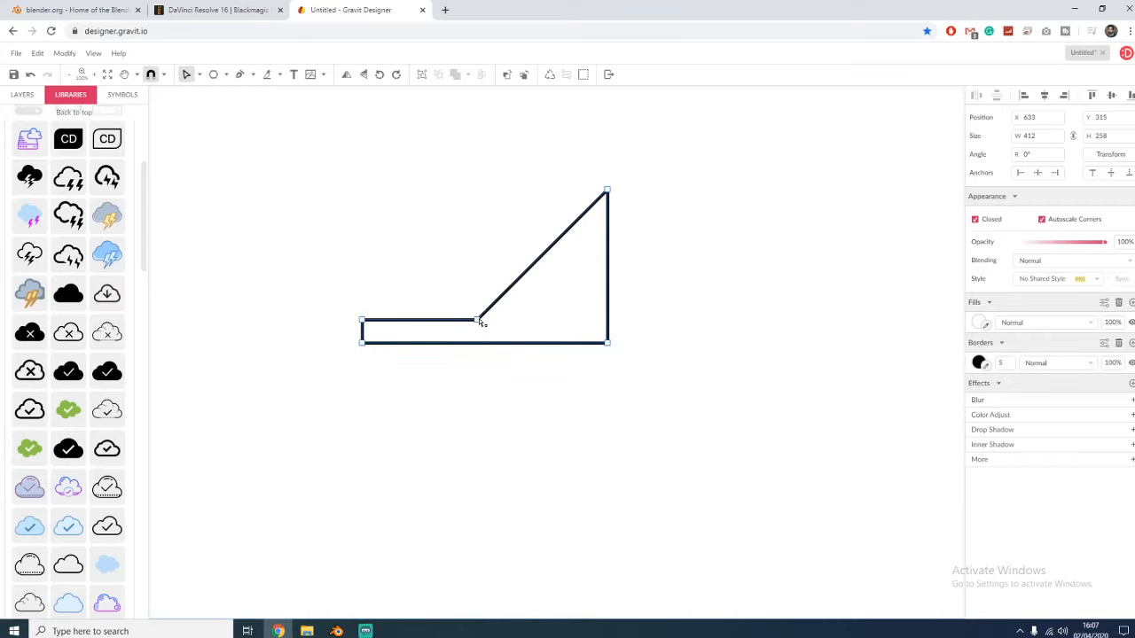
drag(481, 323, 523, 274)
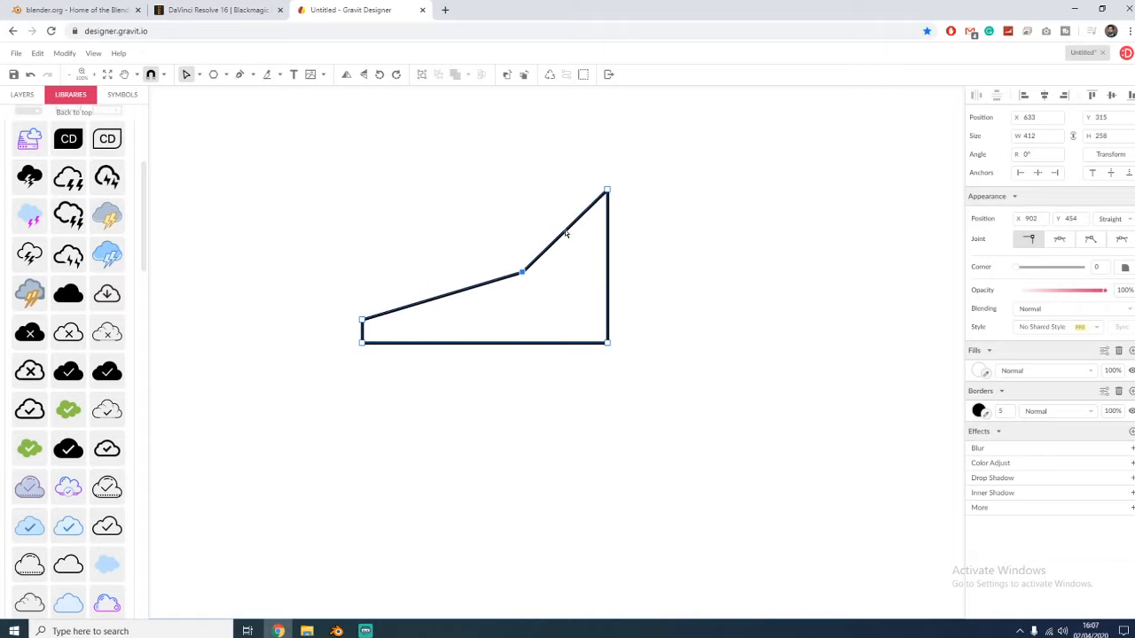
- Bend the two segments on either side of the inner corner point so both curve inward
drag(566, 232, 572, 261)
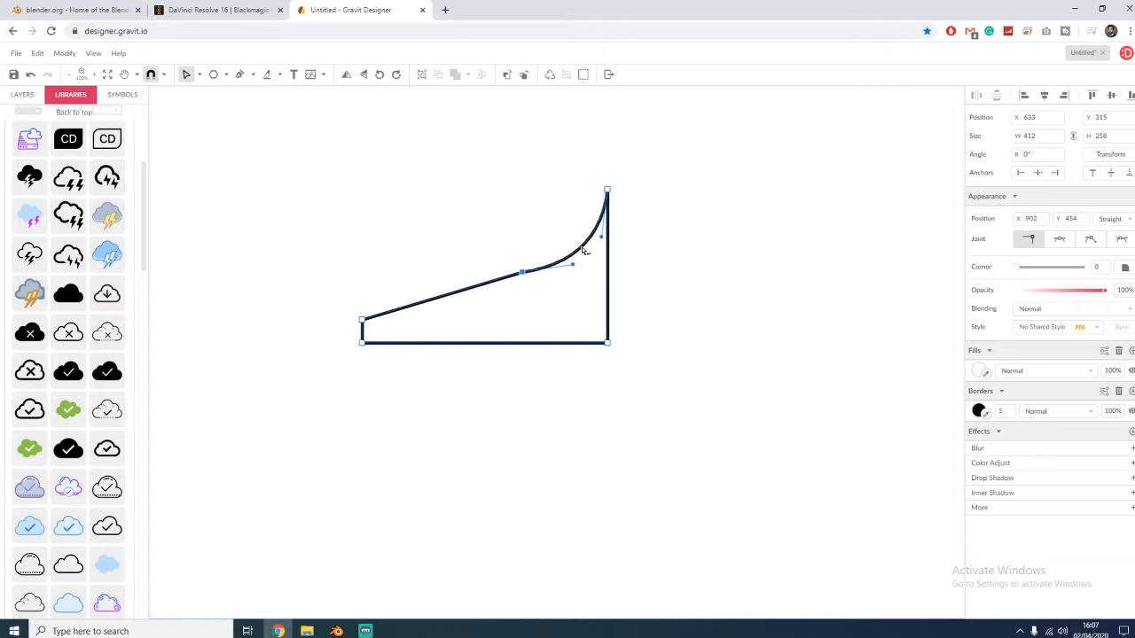
drag(452, 296, 447, 261)
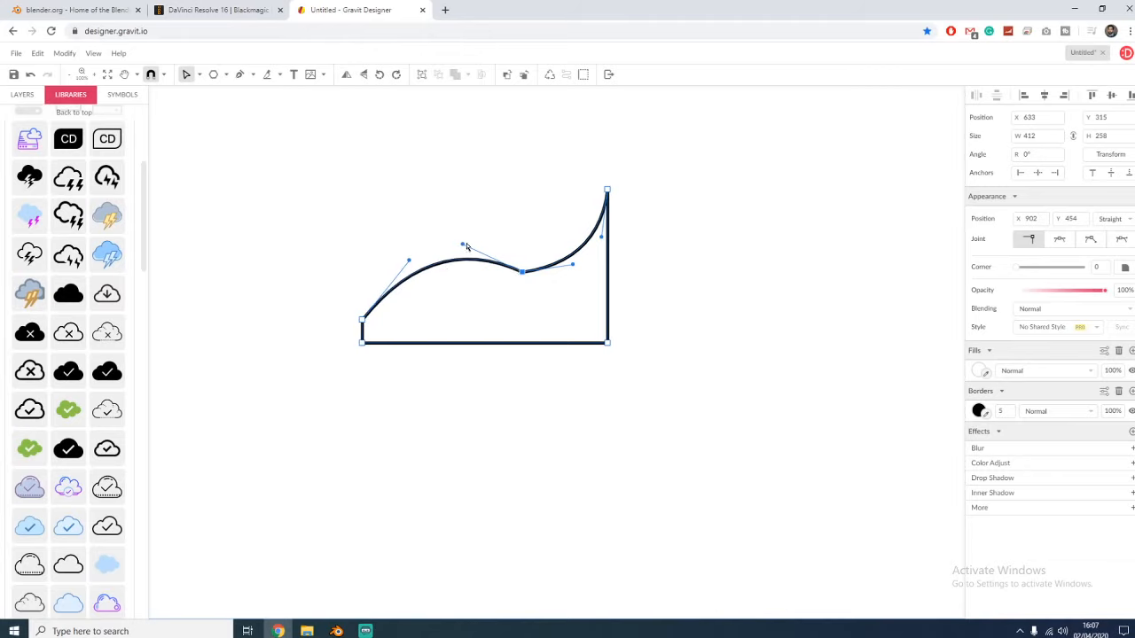
drag(431, 273, 450, 321)
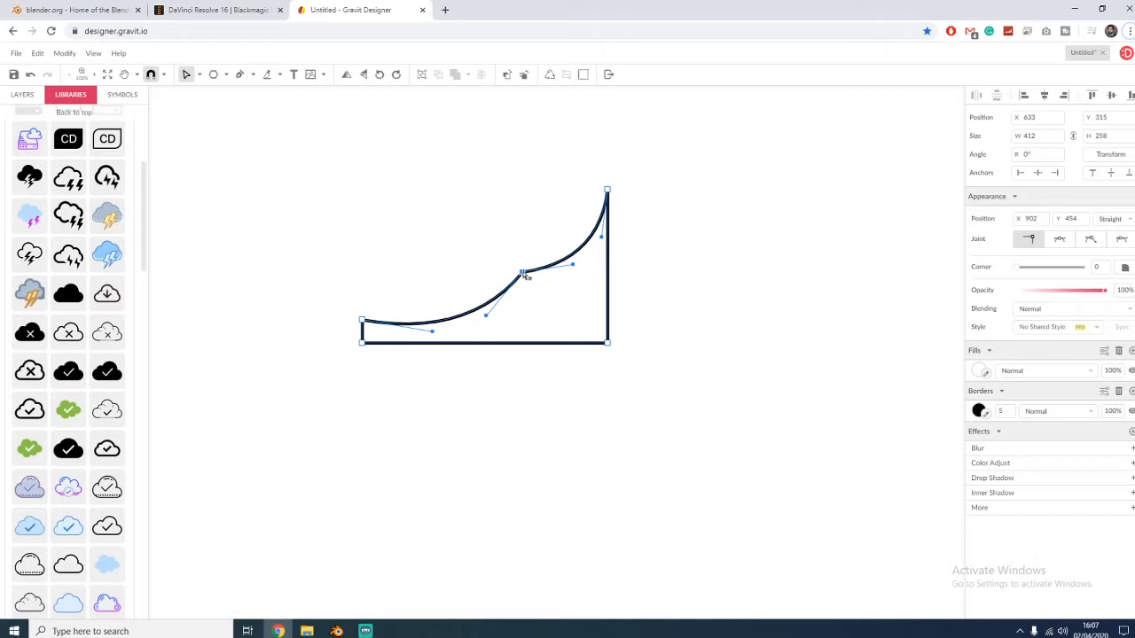
- Move the inner point to about X 923, Y 488 and align its curve handles so the two curves join smoothly
mouse_move(526, 276)
mouse_down()
mouse_move(529, 261)
mouse_move(489, 230)
mouse_move(532, 287)
mouse_up()
click(704, 283)
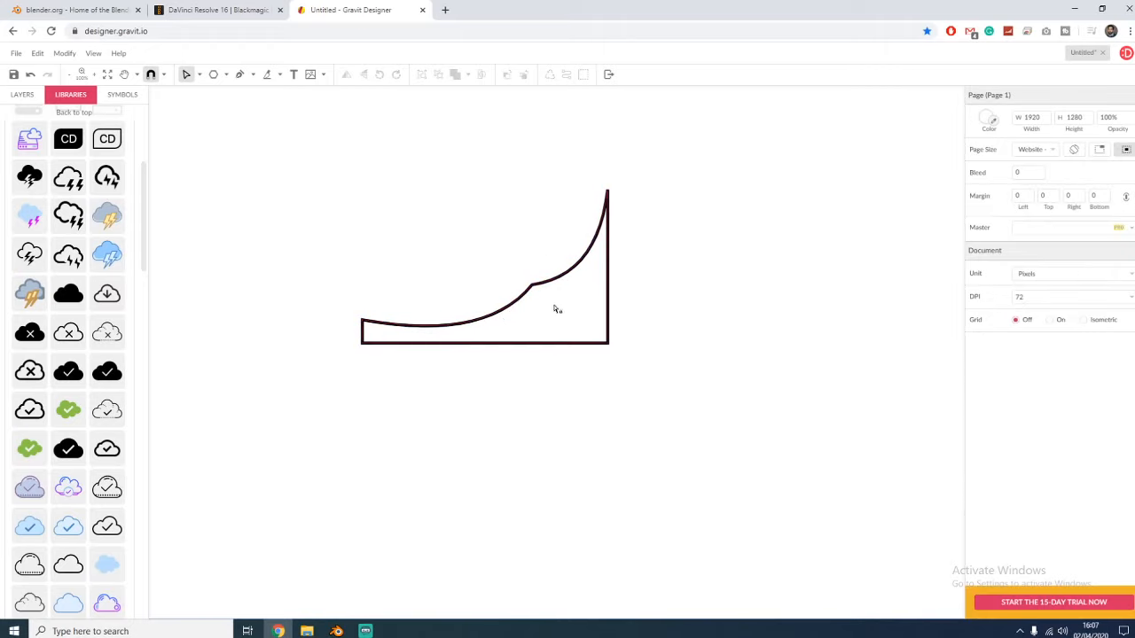
click(469, 311)
click(528, 285)
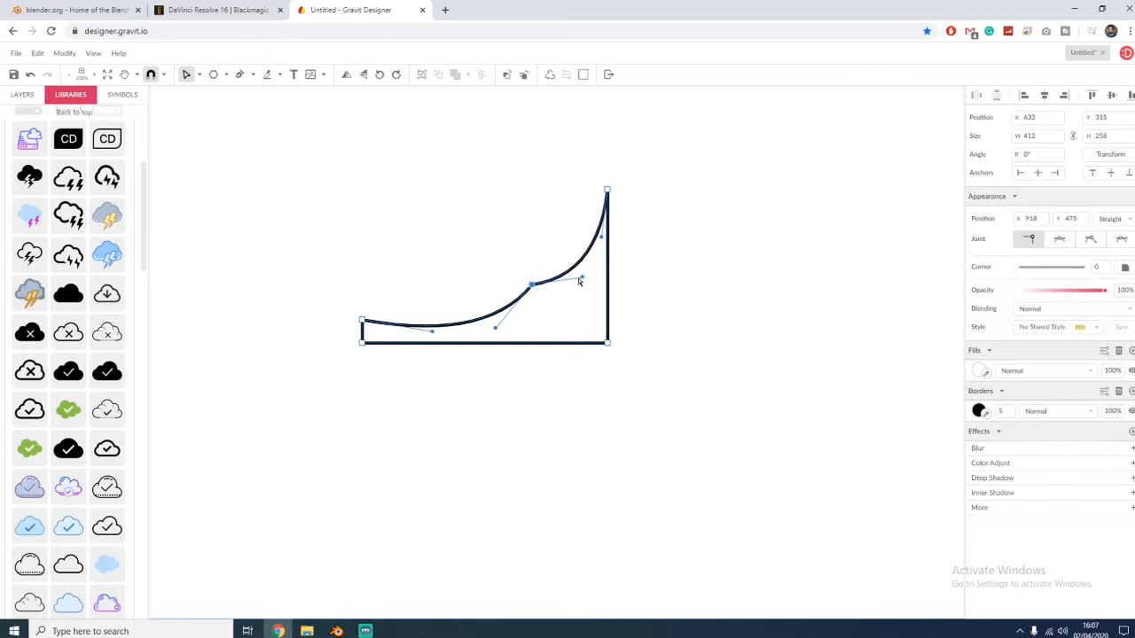
drag(584, 280, 548, 253)
drag(496, 329, 535, 292)
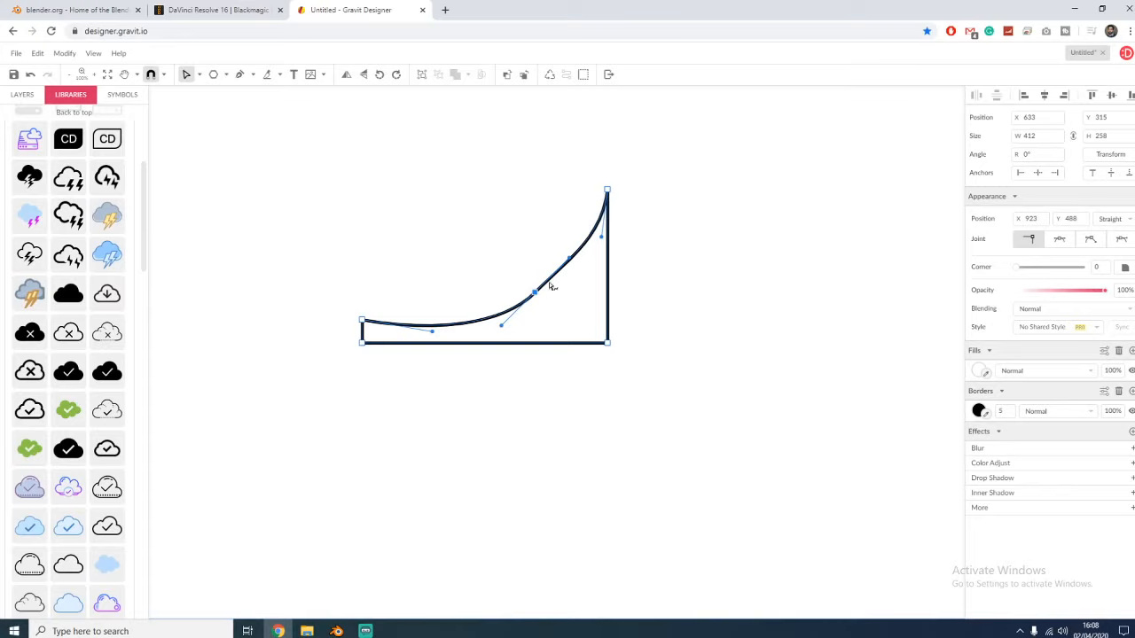
- Move the inner point to about X 784, Y 349 and the upper-left point to about X 573, Y 425, and add a Pen point between them
drag(537, 295, 454, 211)
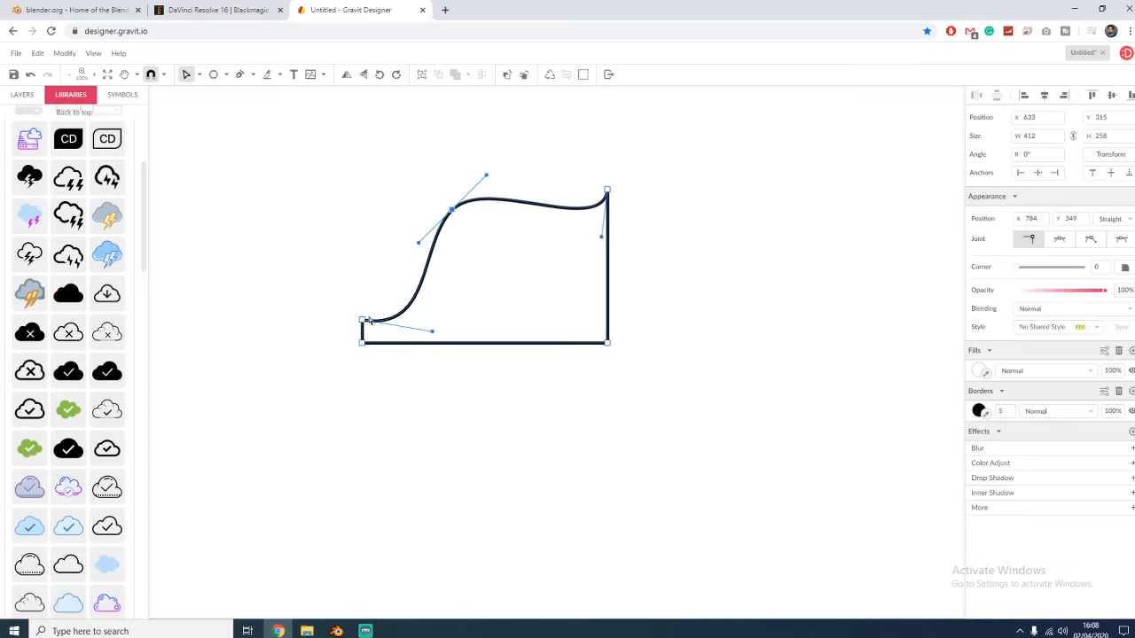
drag(362, 320, 326, 255)
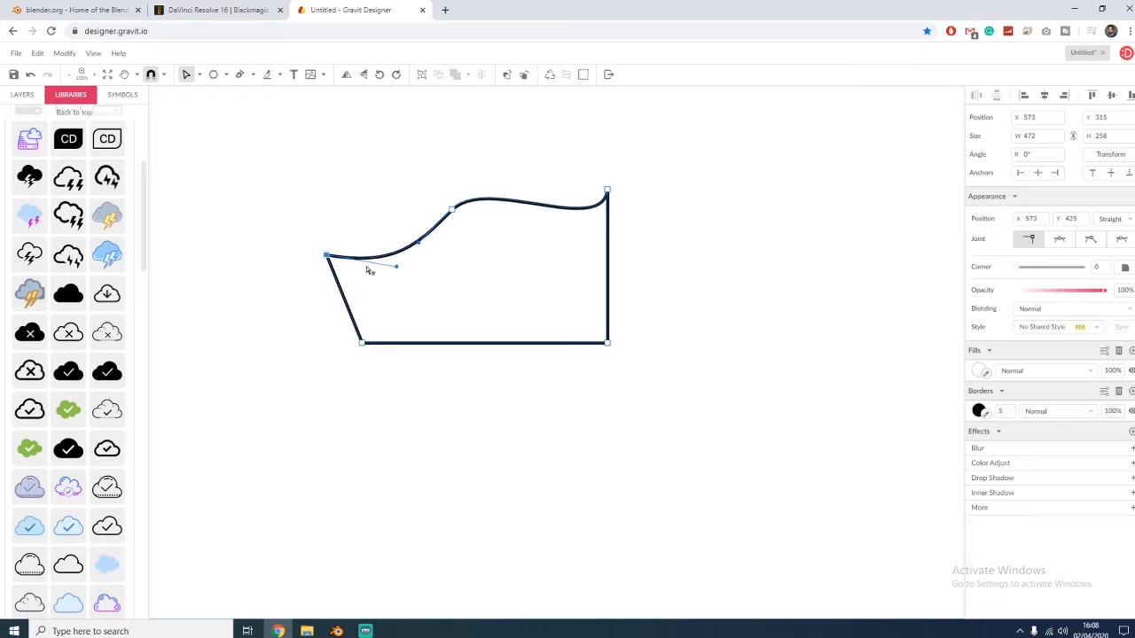
click(241, 76)
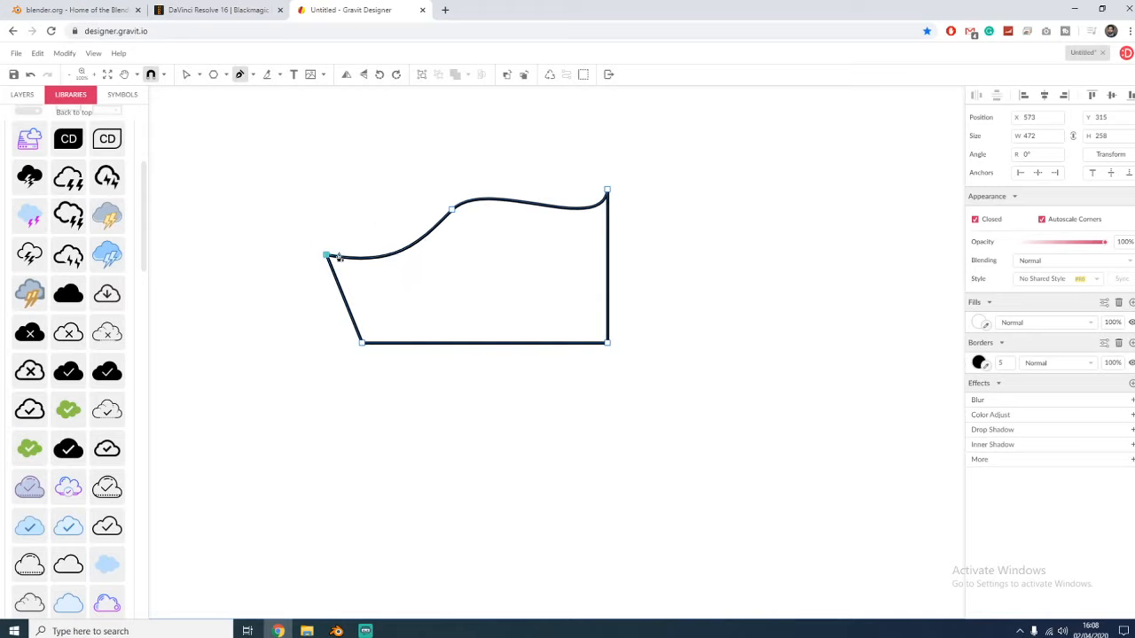
click(410, 249)
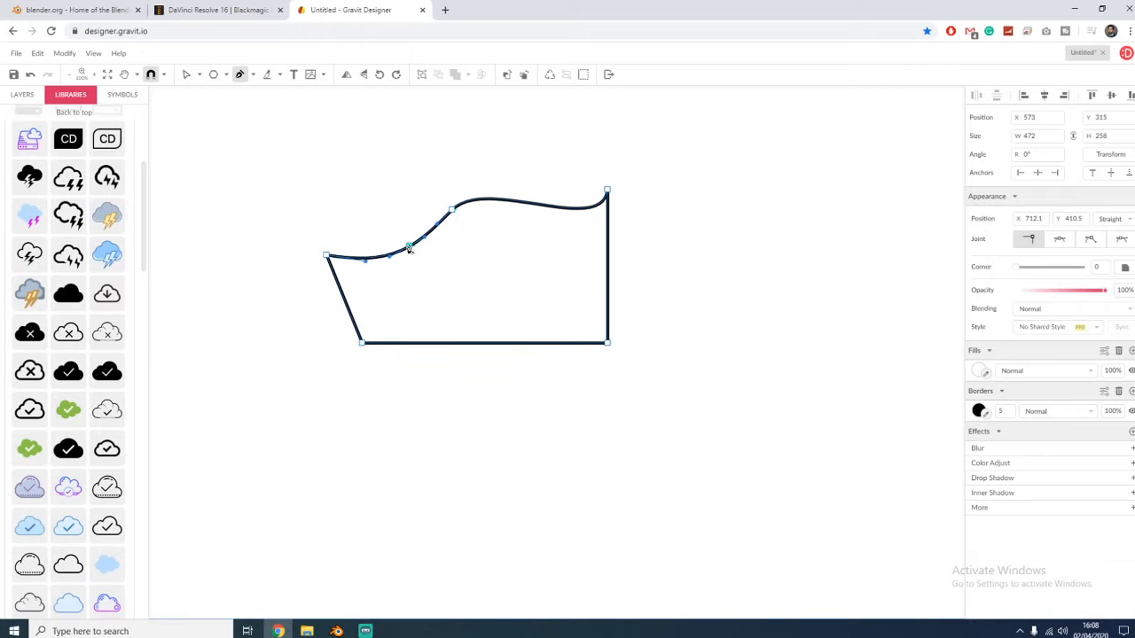
- Try deleting the bottom-right corner point and removing a curve handle from the inner point with the Pen tool, undoing each change
click(609, 347)
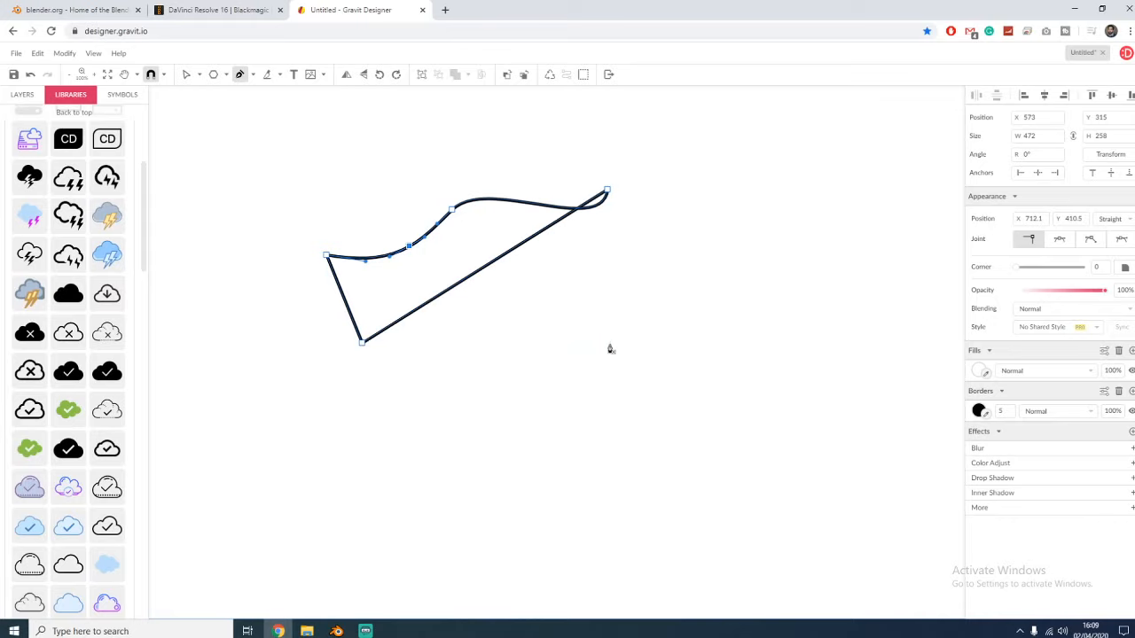
key(ctrl+z)
click(452, 211)
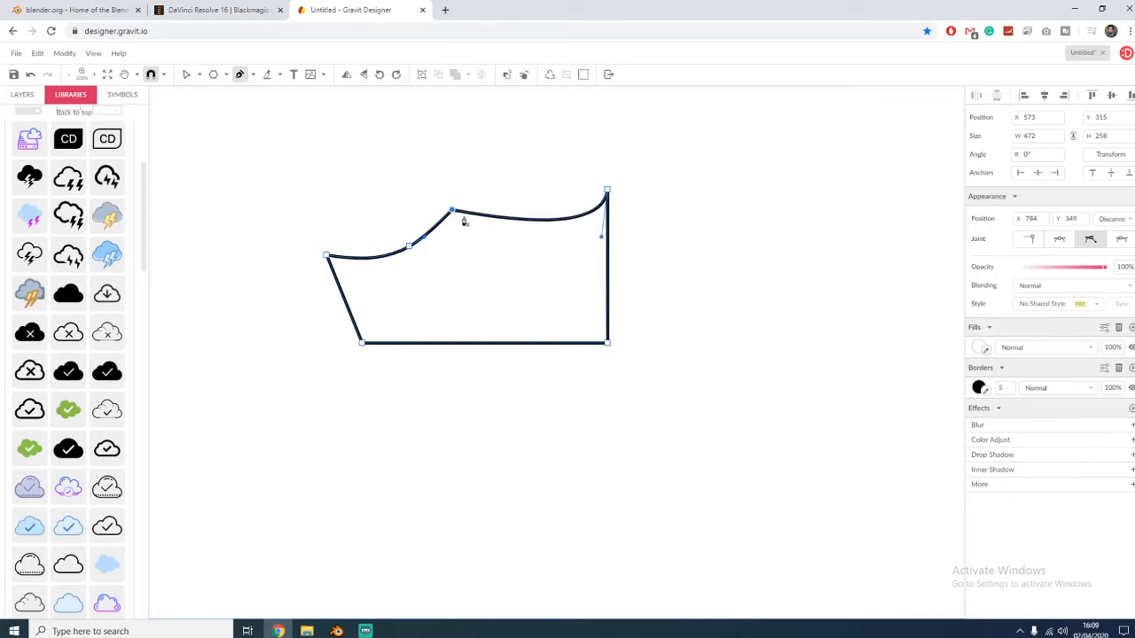
key(ctrl+z)
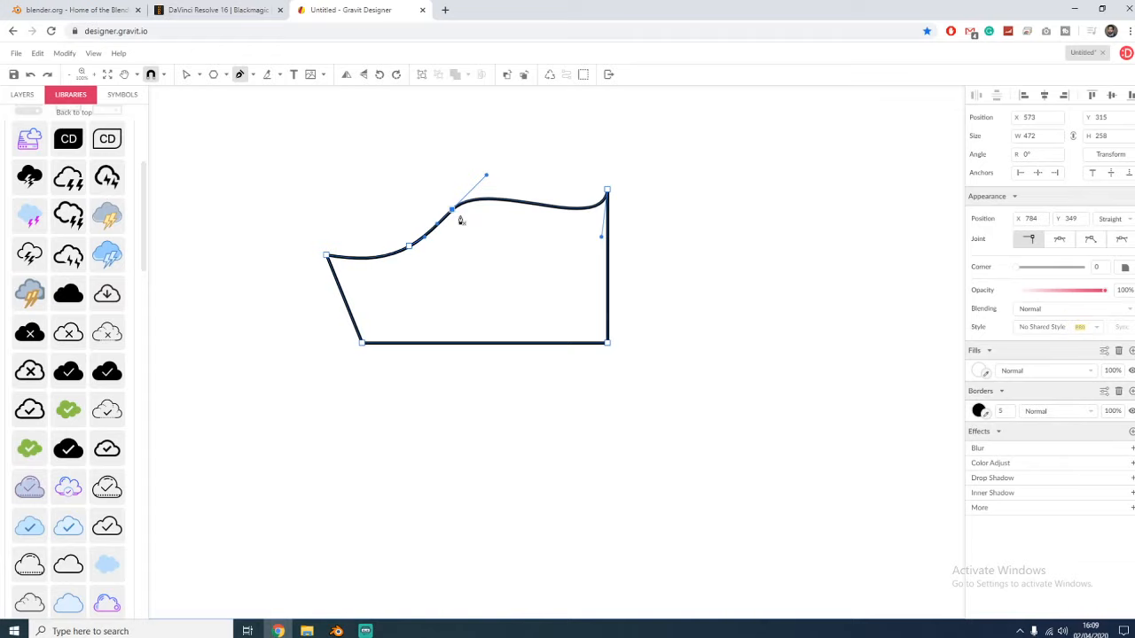
click(608, 346)
key(ctrl+z)
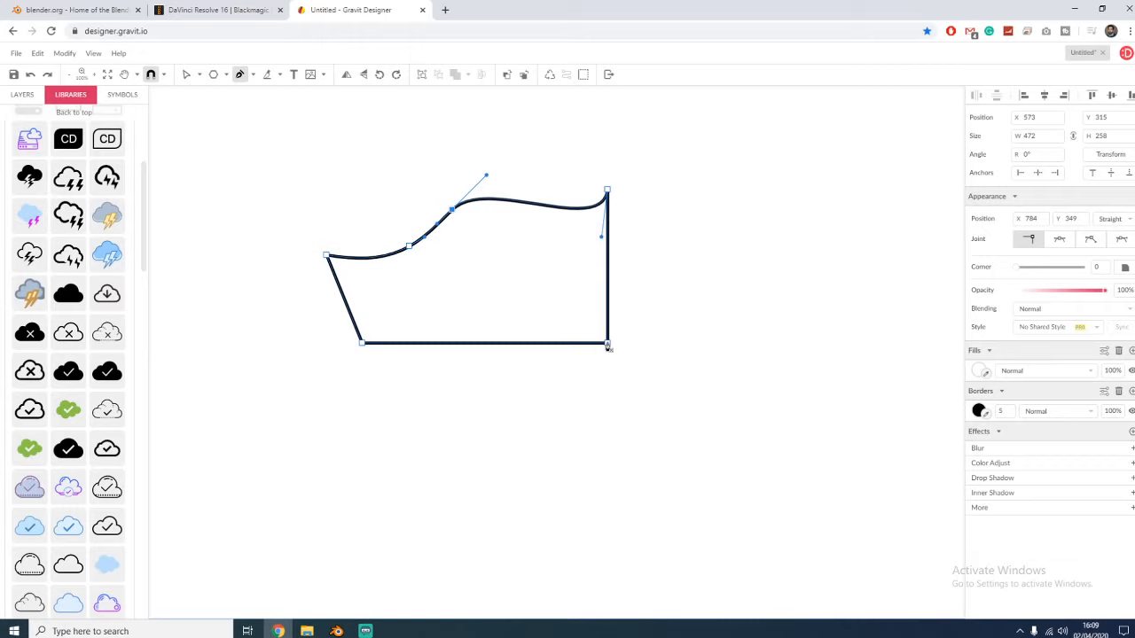
click(607, 346)
key(ctrl+z)
- Switch to the Subselect tool and try reshaping the right vertical edge and the bottom-right corner, undoing each change
click(252, 75)
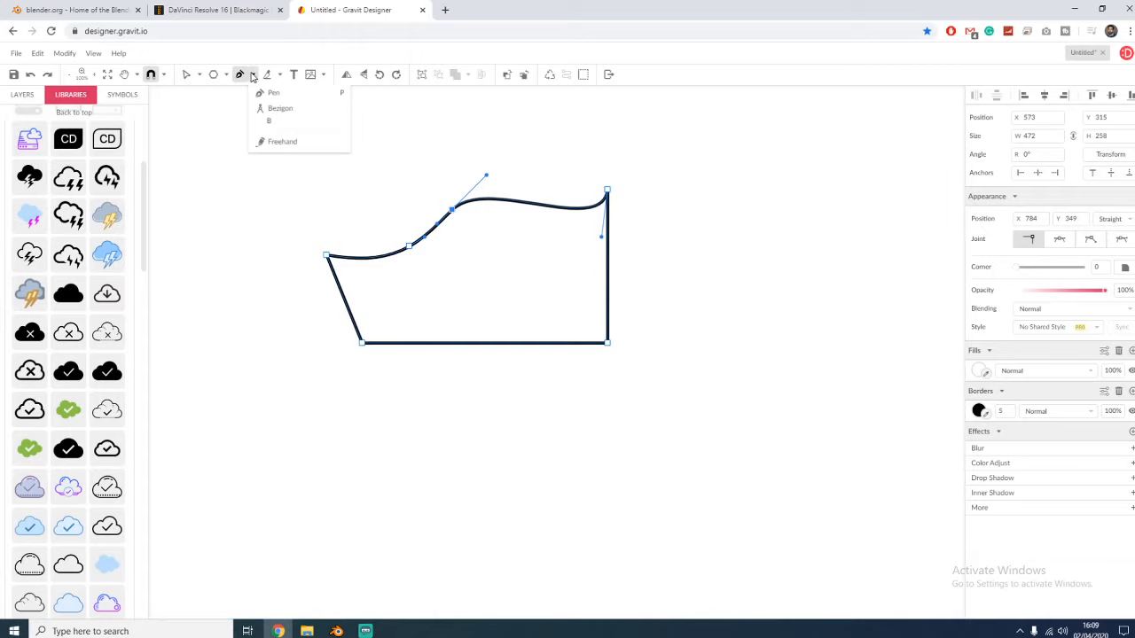
click(200, 77)
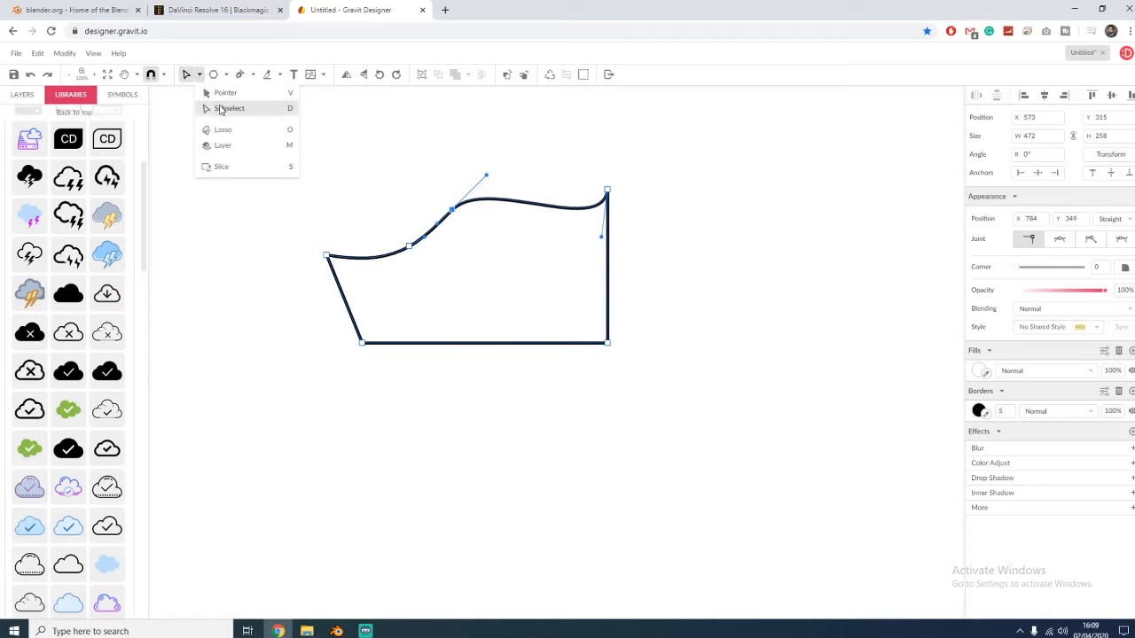
click(221, 94)
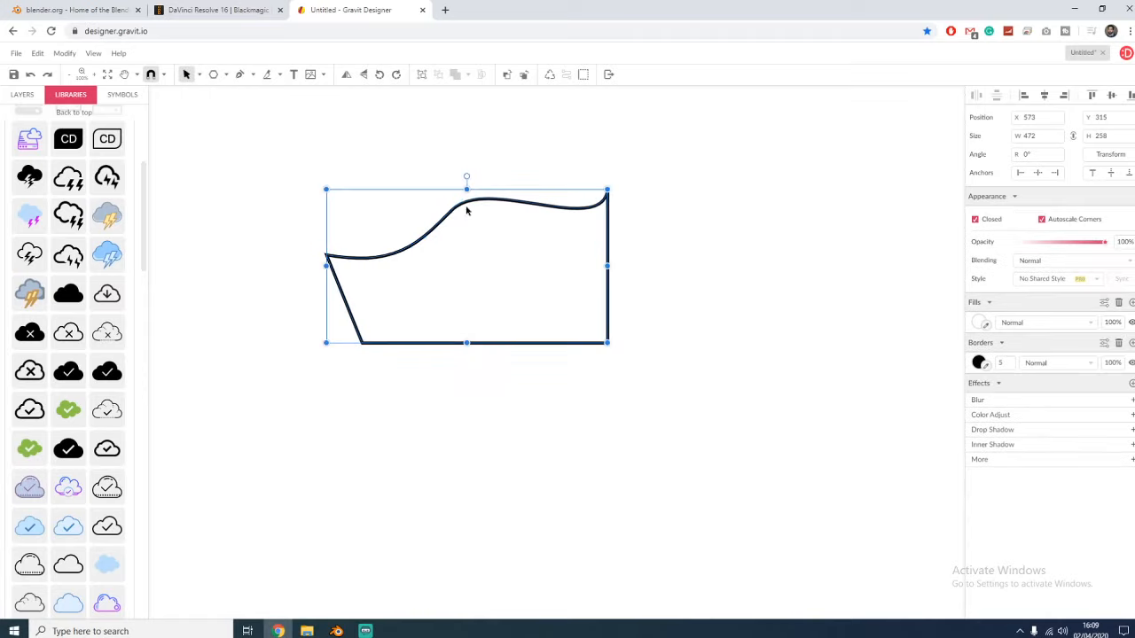
click(200, 75)
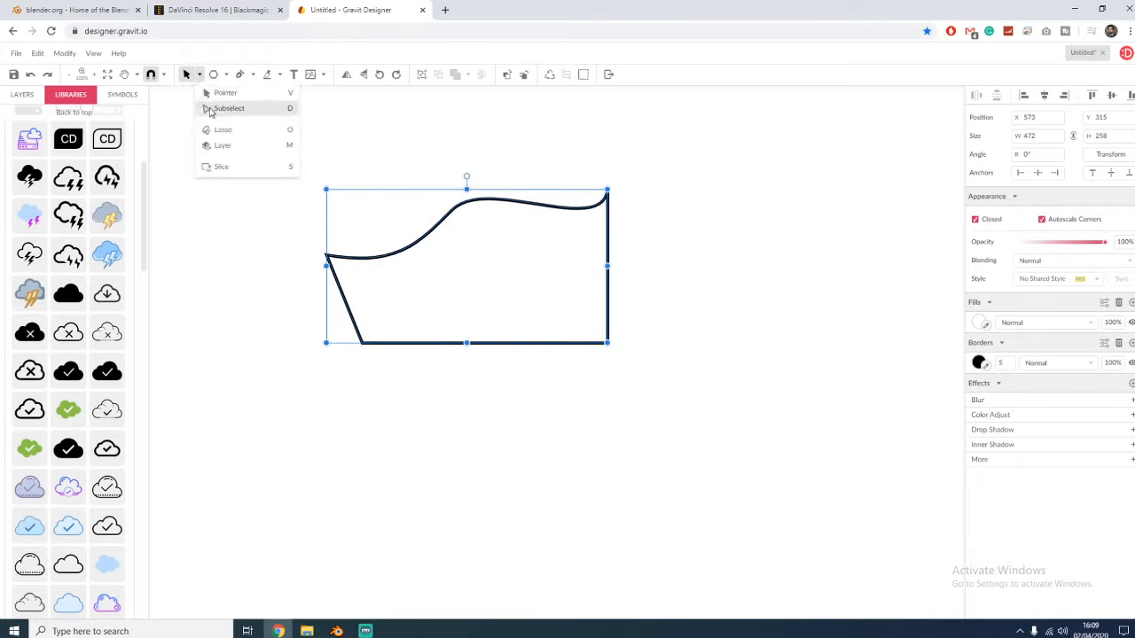
click(209, 108)
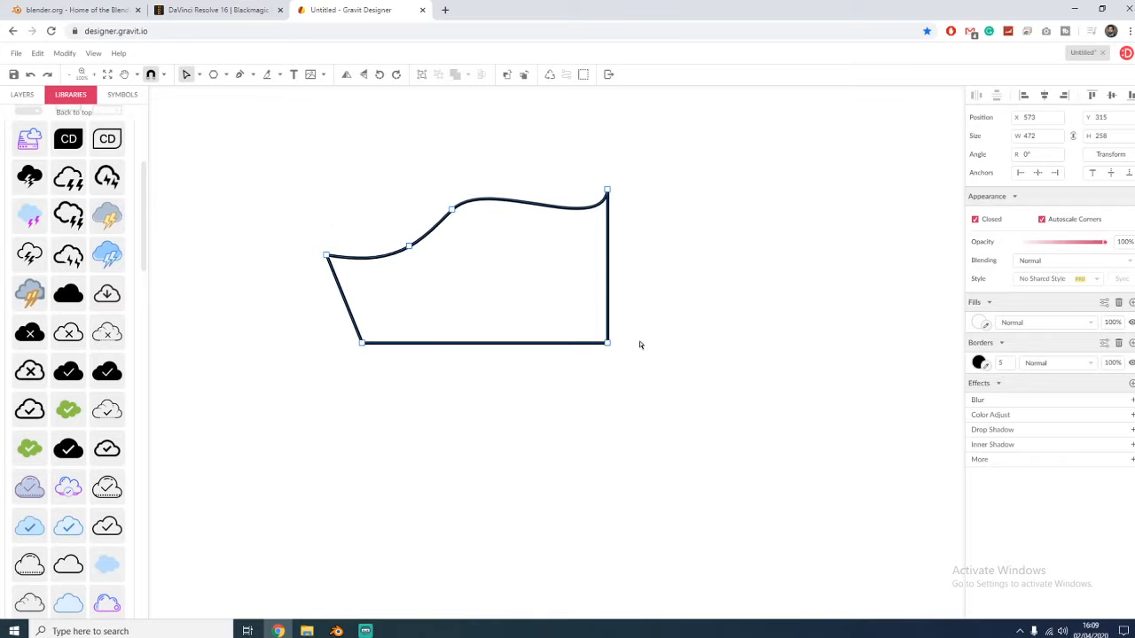
drag(608, 305, 633, 303)
key(ctrl+z)
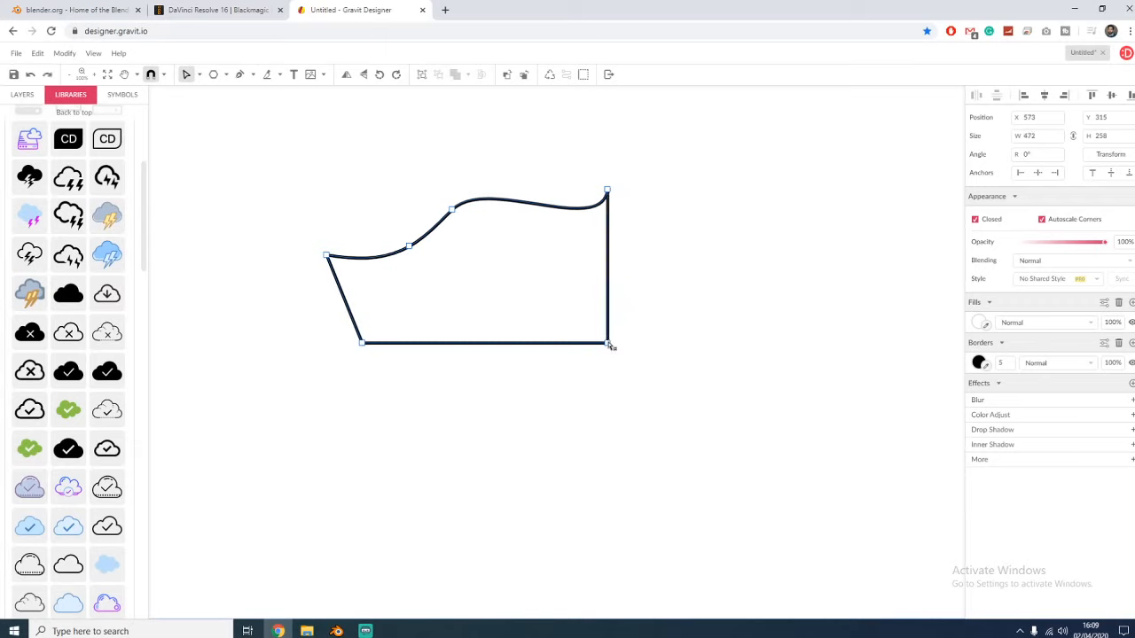
mouse_move(610, 349)
mouse_down()
mouse_move(581, 347)
mouse_move(591, 348)
mouse_up()
key(ctrl+z)
key(ctrl+z)
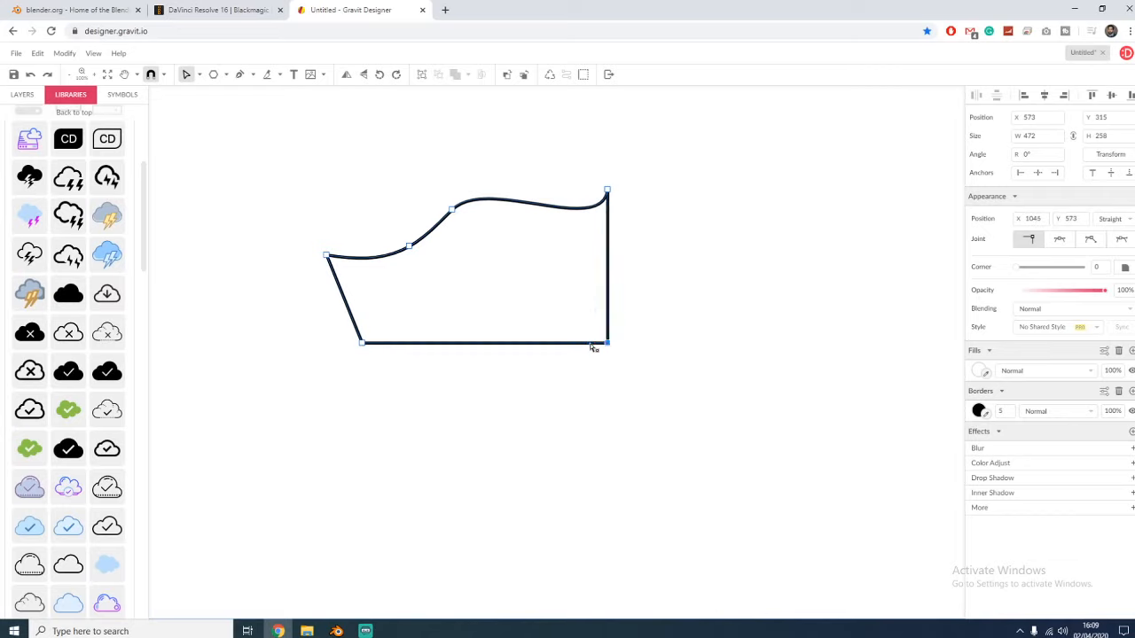
- Round the path's top-right, bottom-right and bottom-left corners by pulling curve handles out of their points with the Pen tool
click(254, 75)
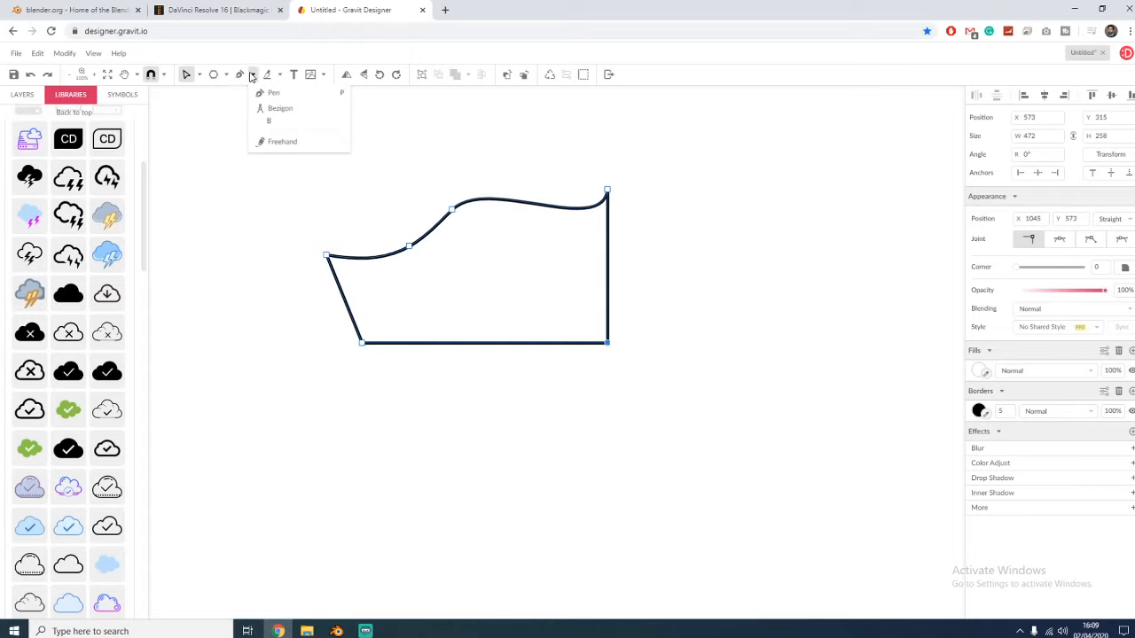
click(258, 94)
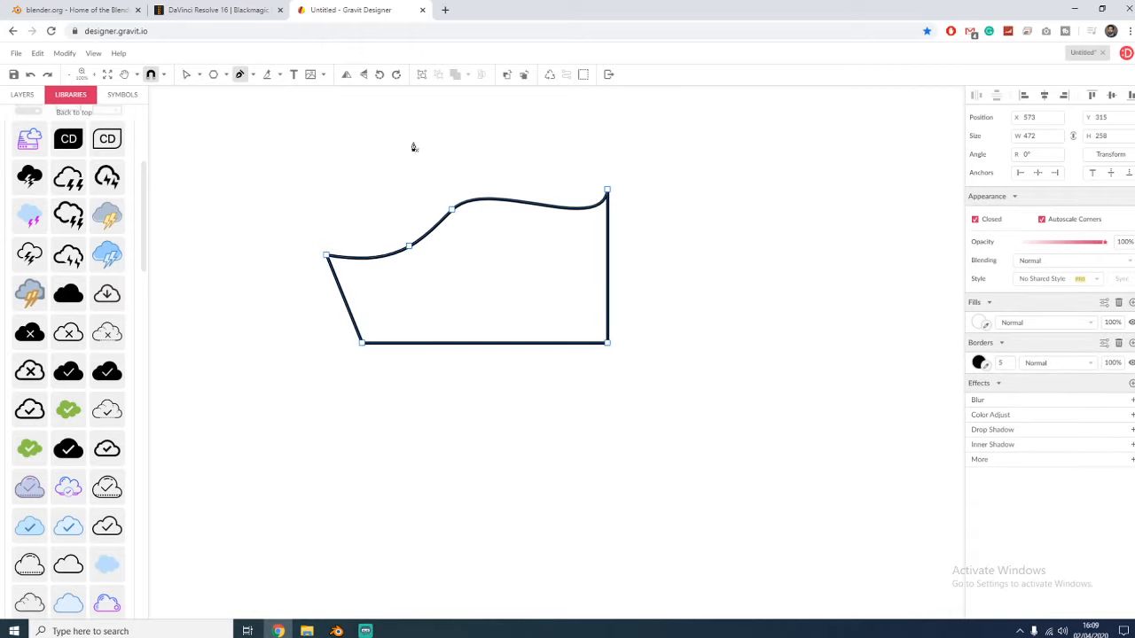
click(607, 189)
mouse_move(613, 200)
mouse_down()
mouse_move(600, 167)
mouse_move(630, 204)
mouse_up()
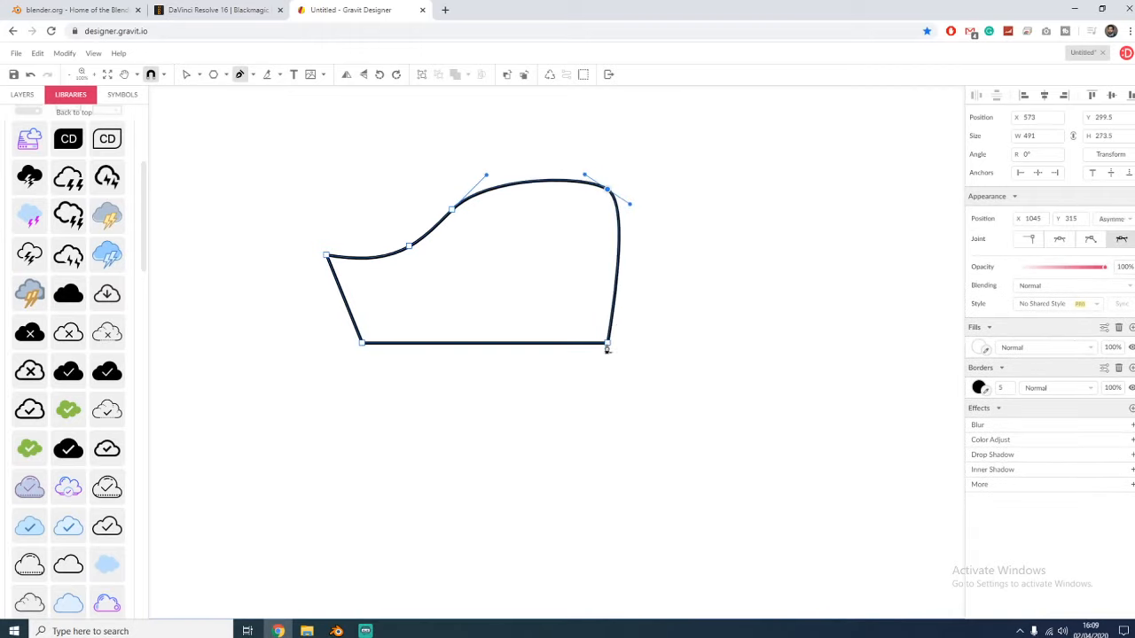
drag(607, 346, 638, 320)
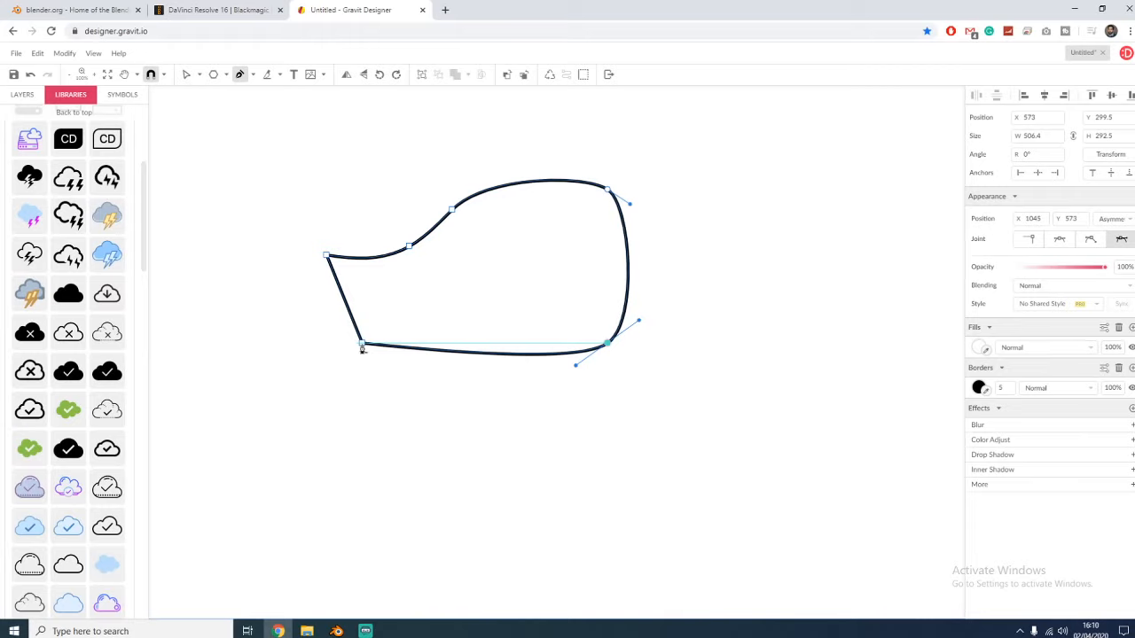
drag(362, 348, 401, 373)
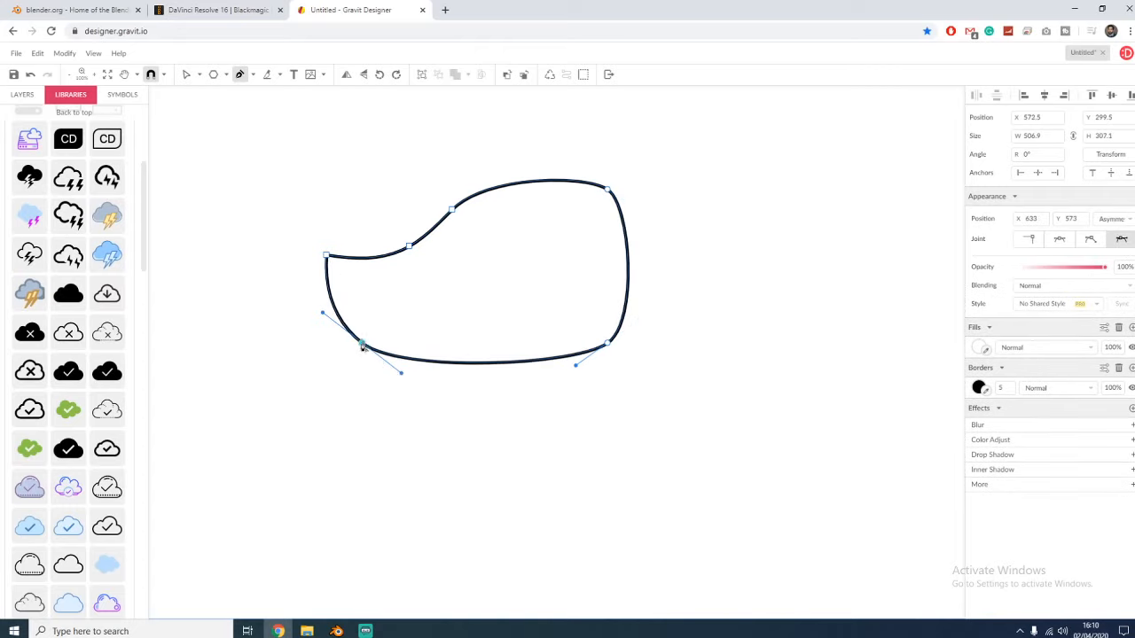
- Remove the curve handles from the path's bottom-left, upper inner and top-right points with the Pen tool
double_click(363, 347)
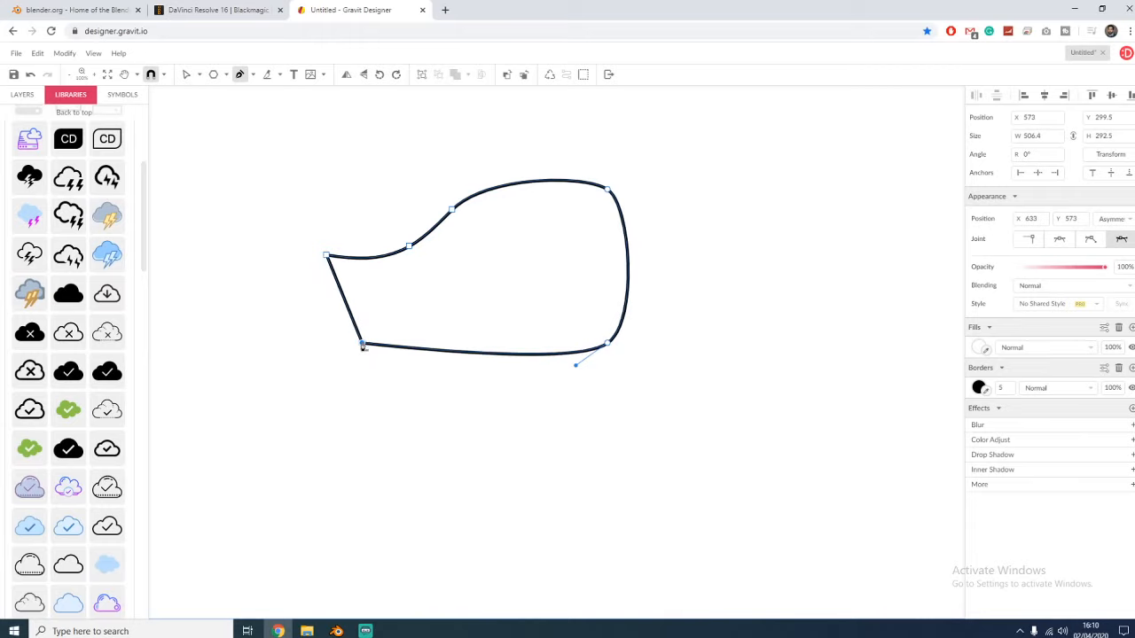
drag(363, 347, 400, 361)
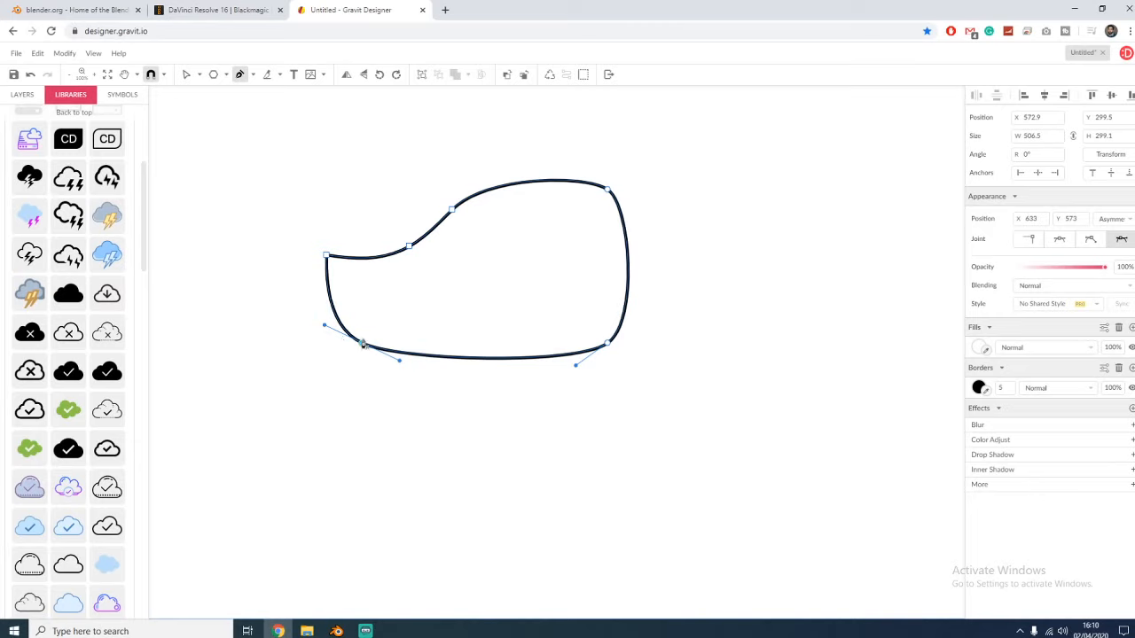
click(363, 344)
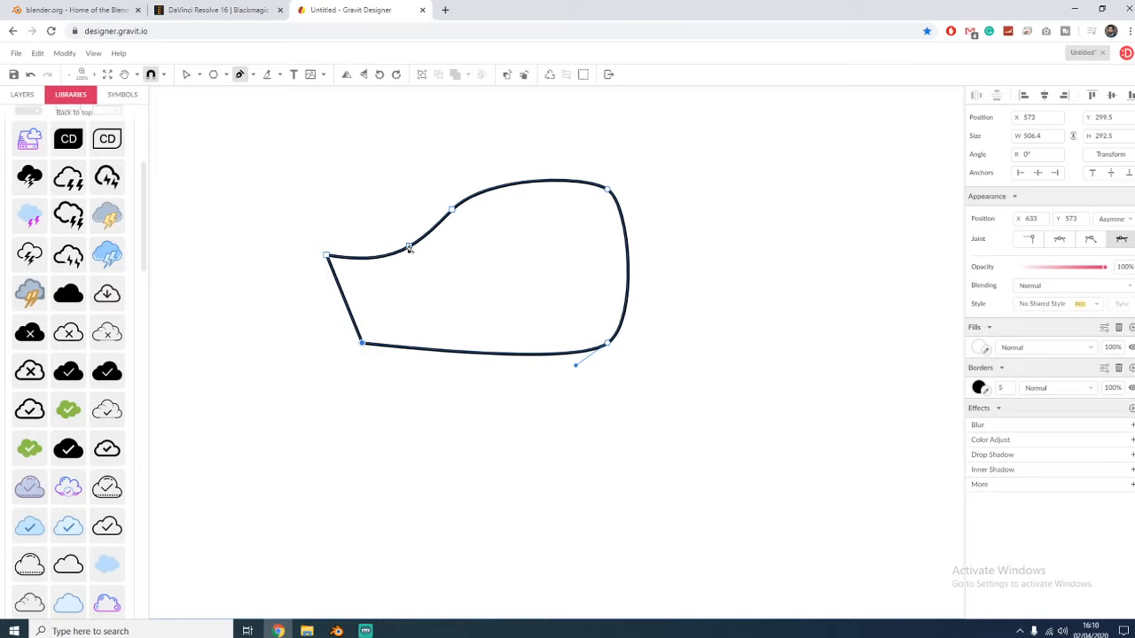
click(453, 211)
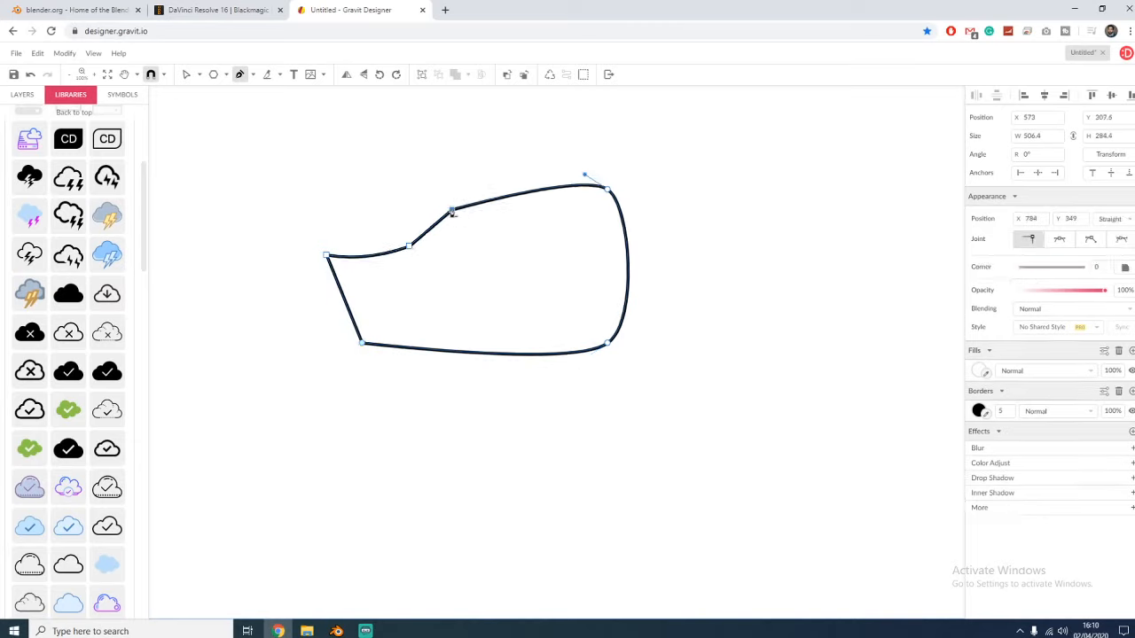
click(608, 190)
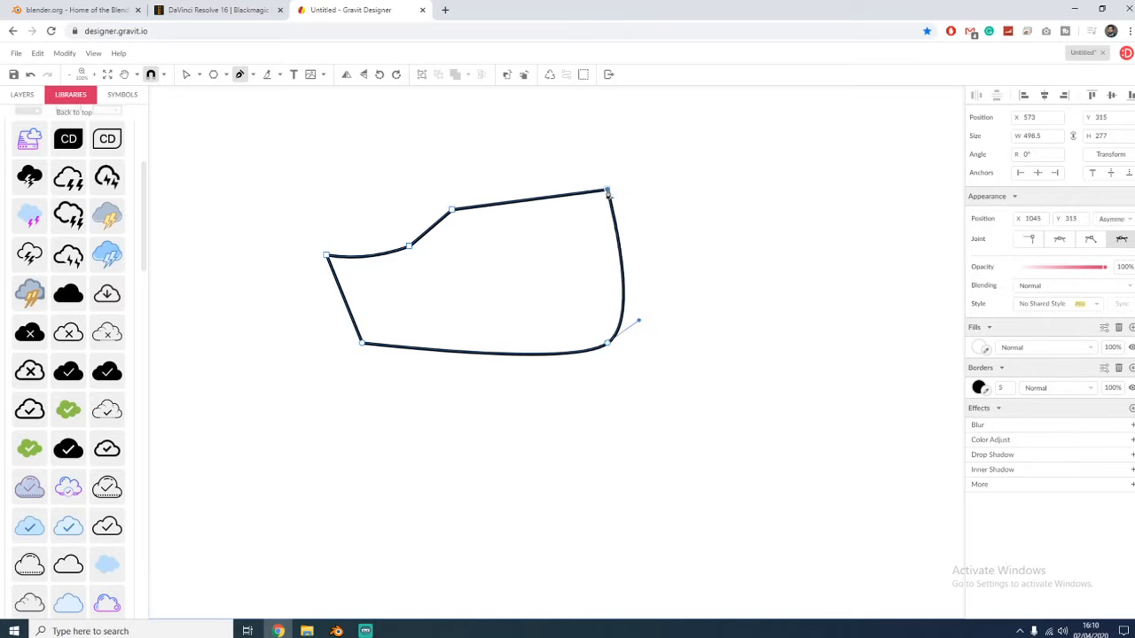
- Remove the curve handles from the path's bottom-right and leftmost points, and try adding a curved point on the upper-left edge, undoing that addition
click(608, 344)
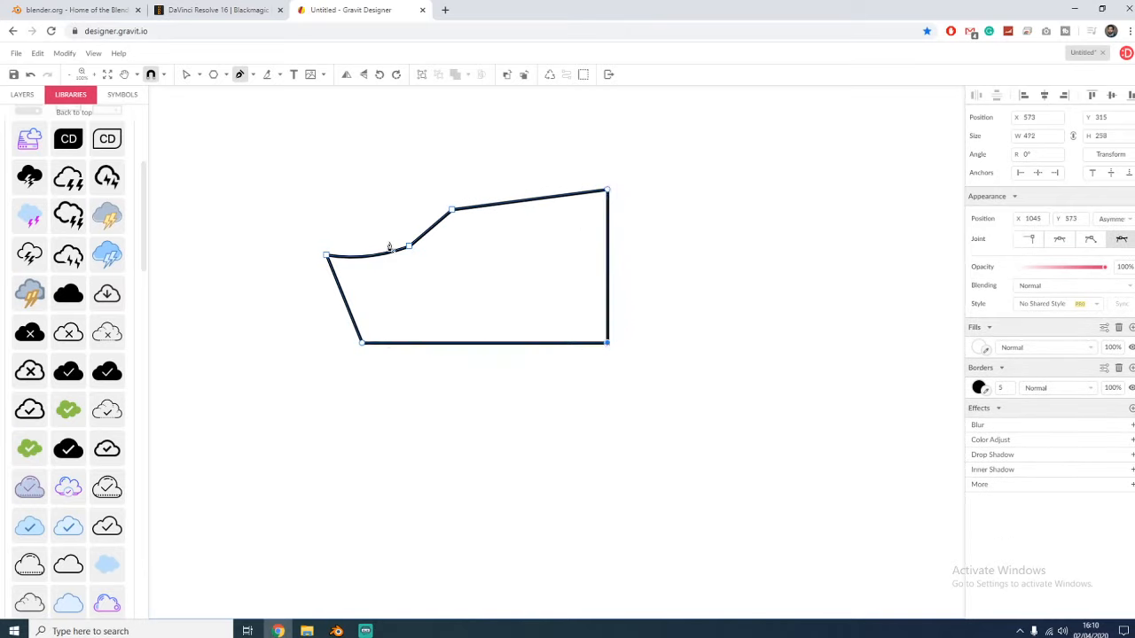
click(328, 256)
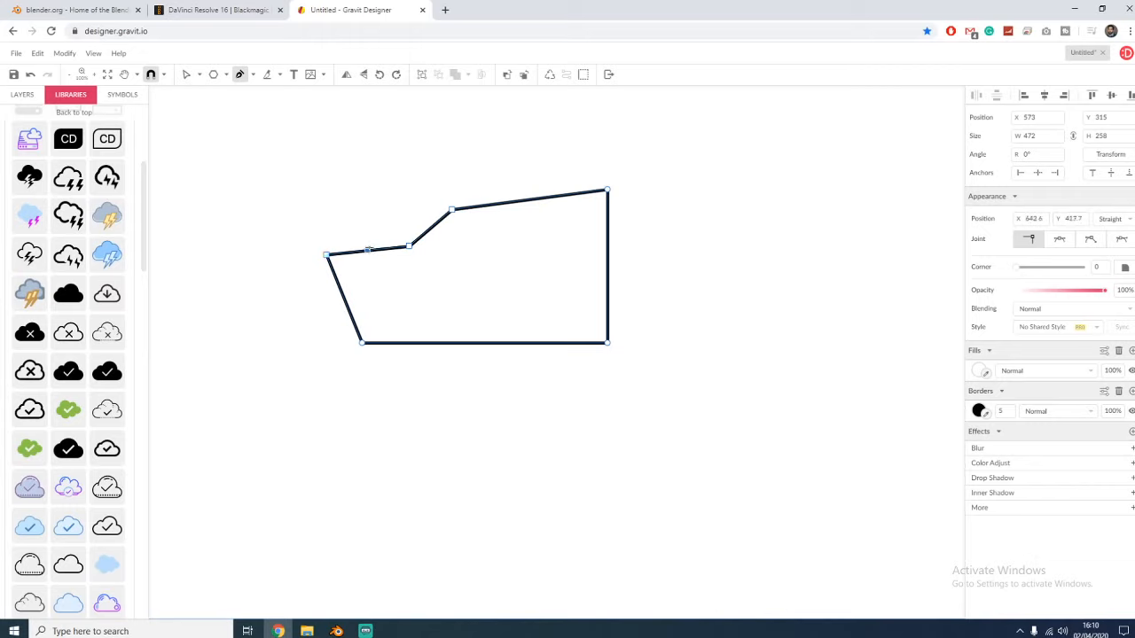
drag(366, 250, 368, 225)
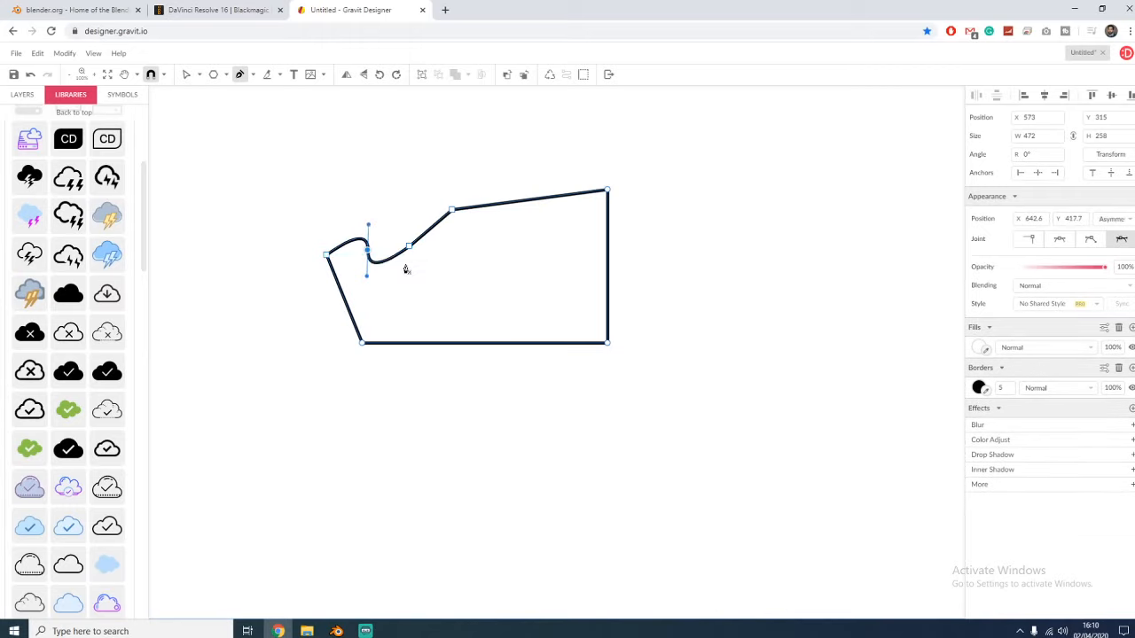
key(ctrl+z)
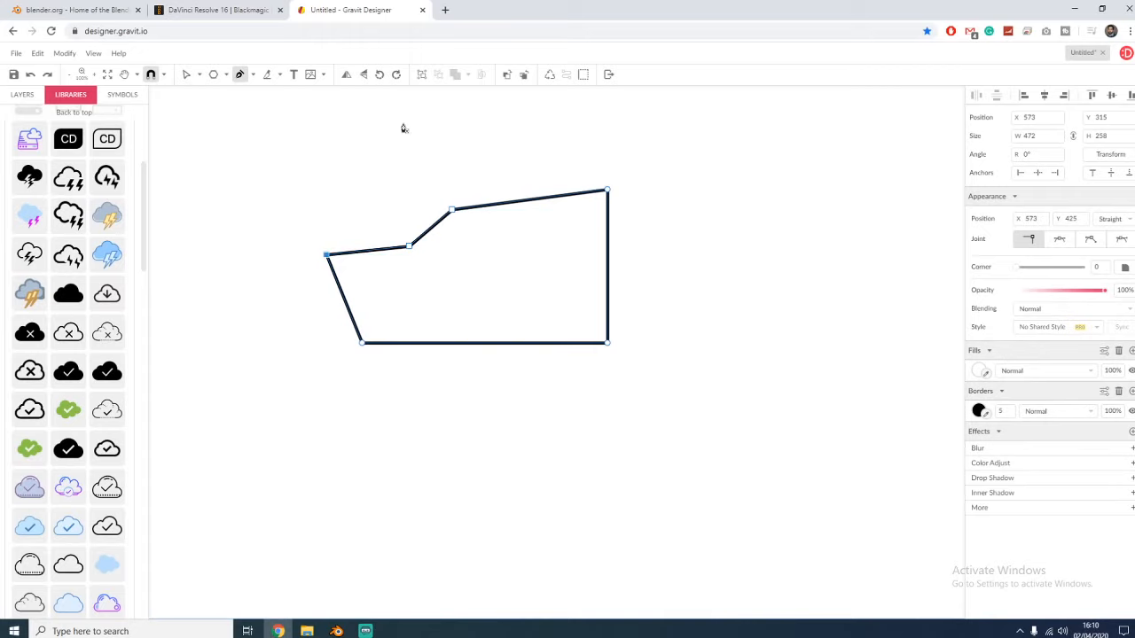
- Switch to the Subselect tool, select the path's points and delete the whole path from the page
click(187, 75)
click(346, 237)
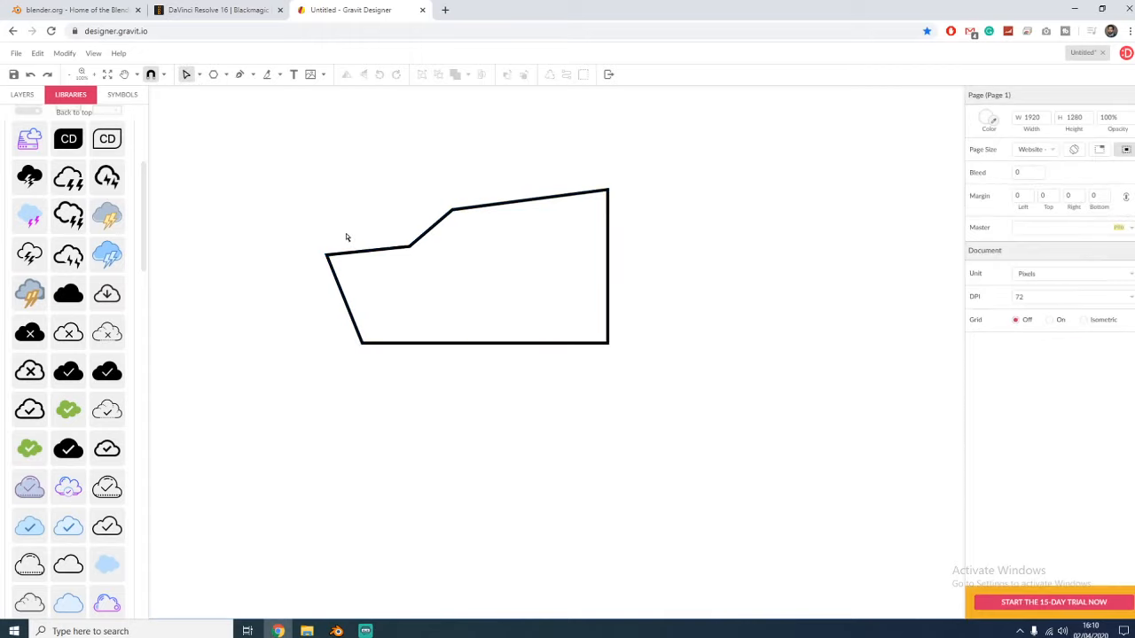
drag(305, 190, 818, 467)
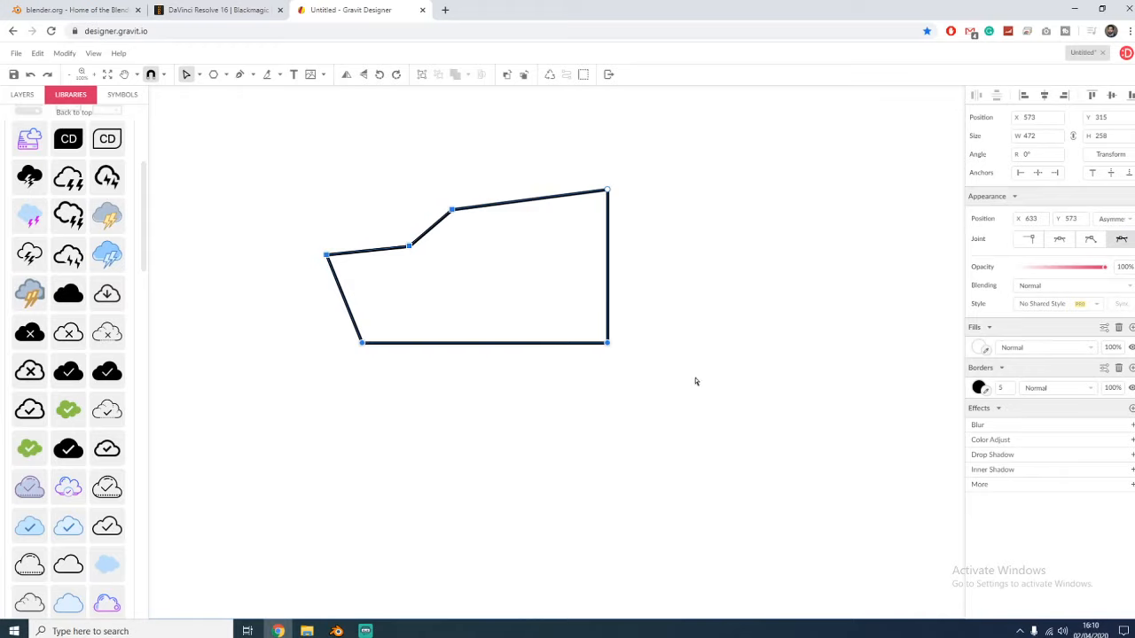
key(Escape)
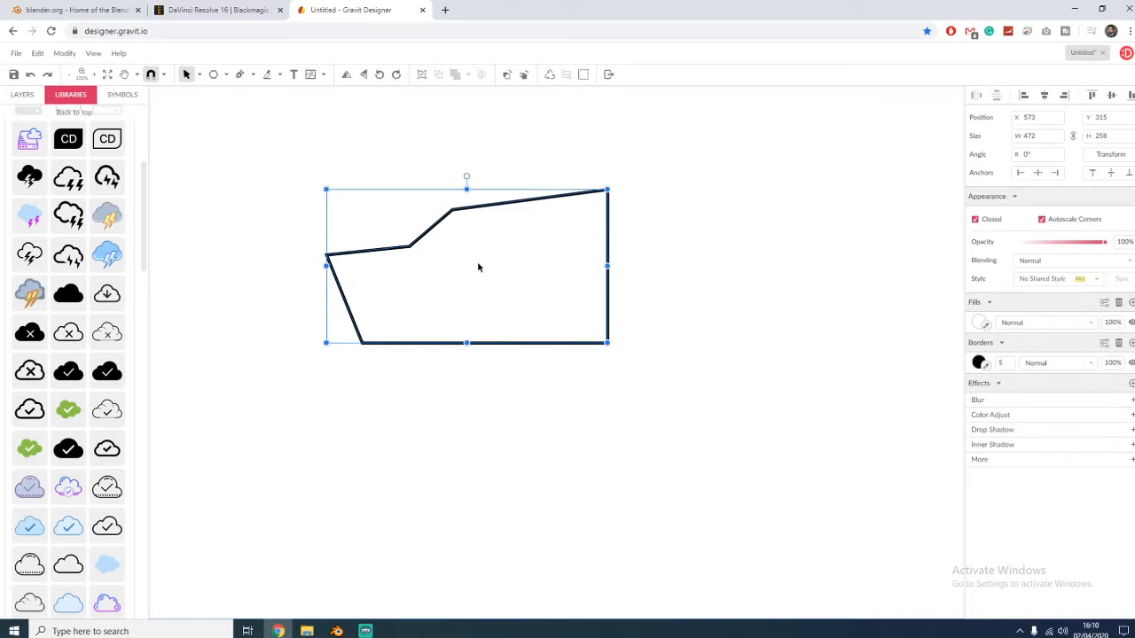
key(Delete)
- Place the solid black cloud from the library on the page at about 670 by 421 px, near the centre
drag(78, 288, 902, 534)
drag(714, 413, 428, 271)
drag(496, 306, 585, 342)
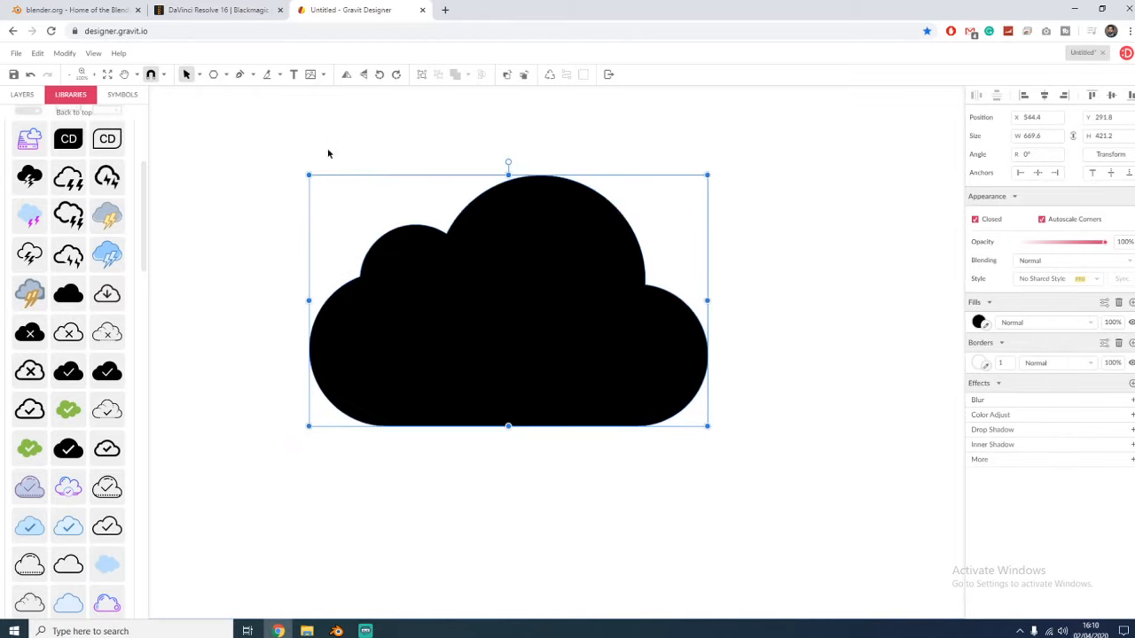
- Remove the curve handles from the cloud's left notch, small upper bump, upper notch and top points with the Pen tool
click(198, 74)
click(206, 107)
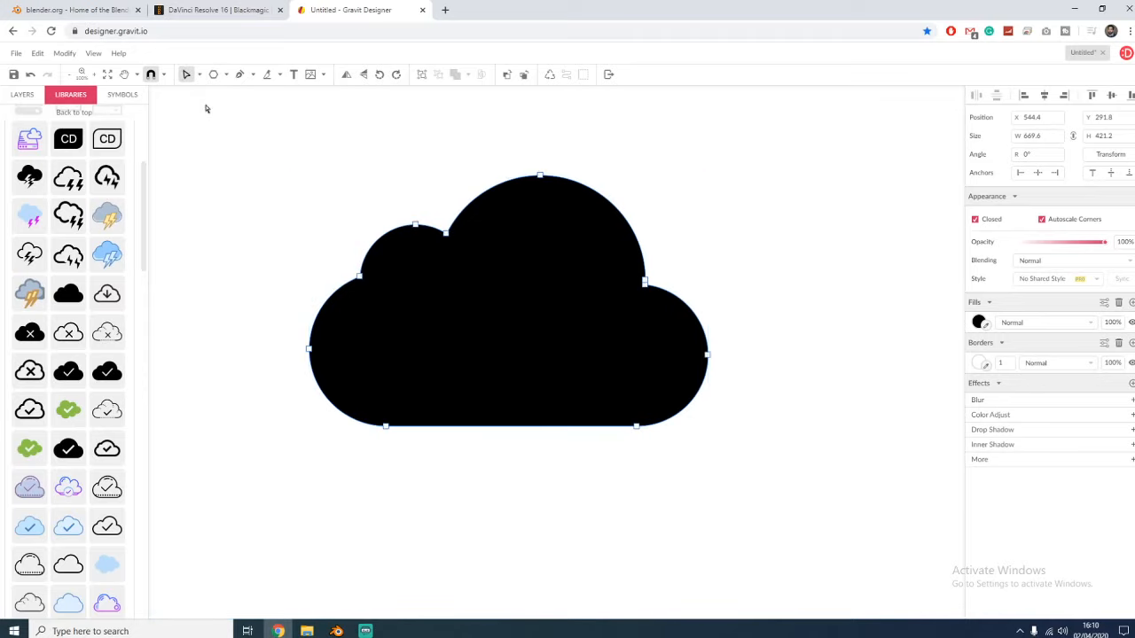
click(362, 278)
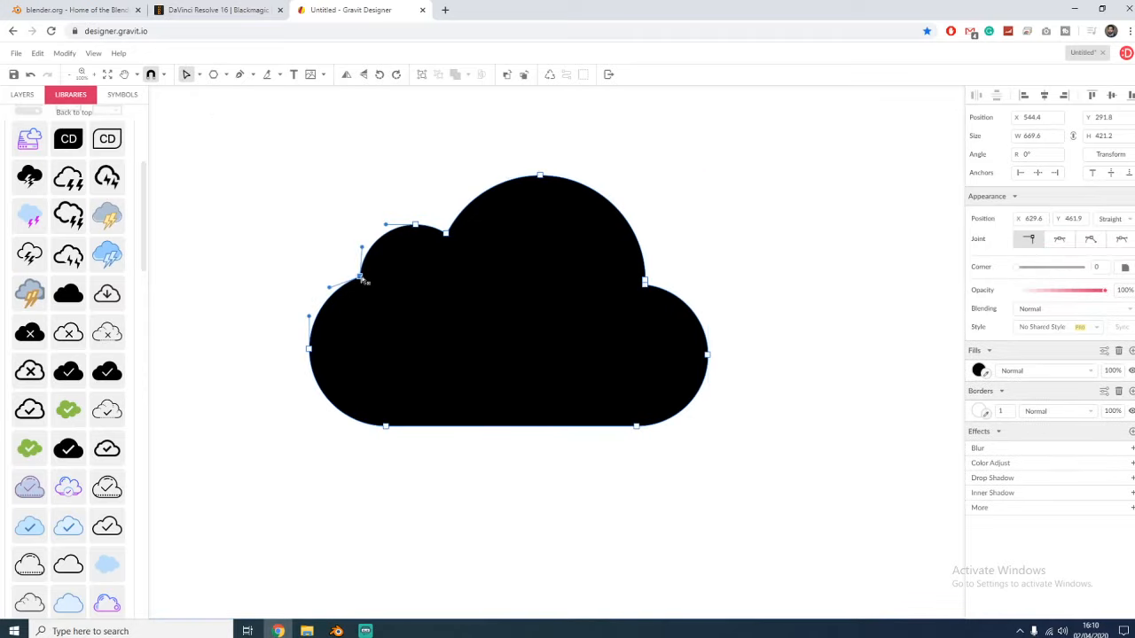
click(239, 76)
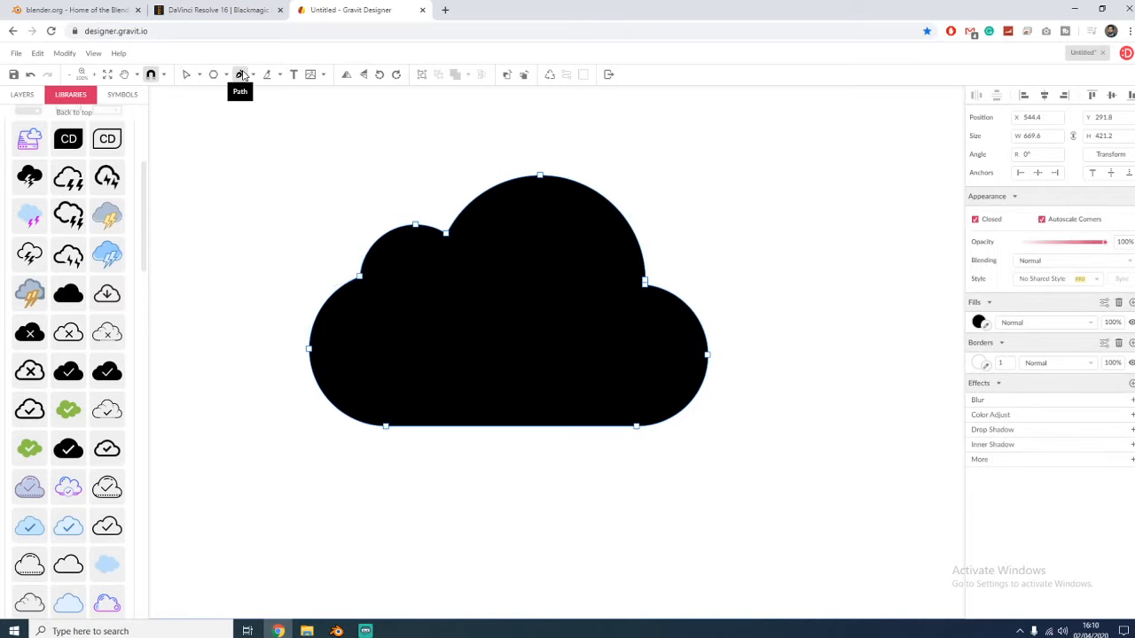
click(360, 278)
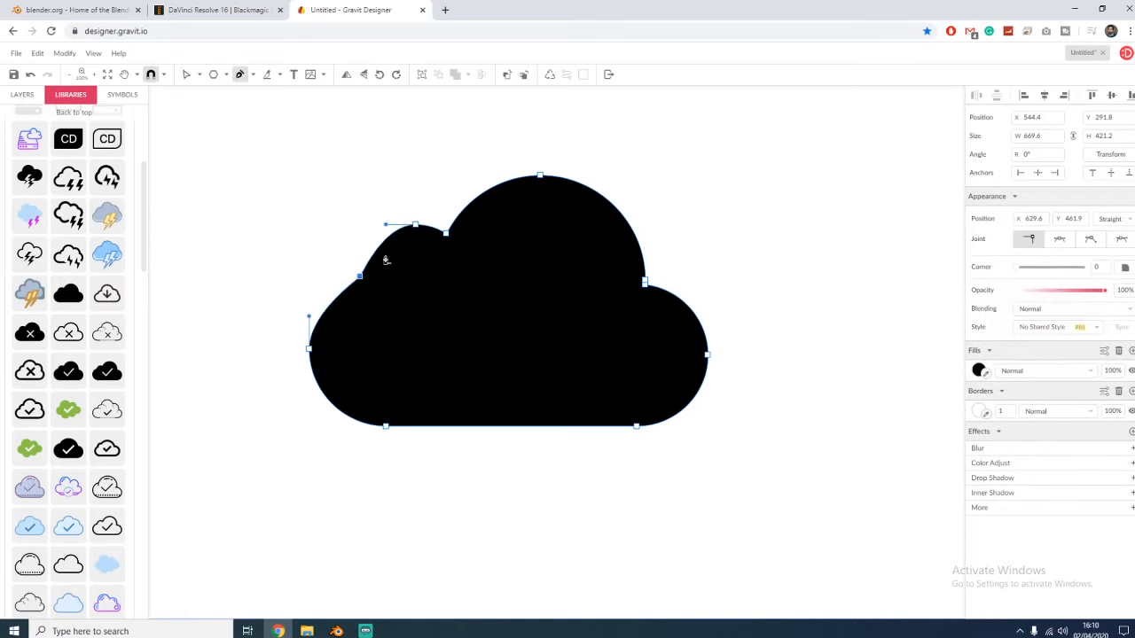
click(416, 226)
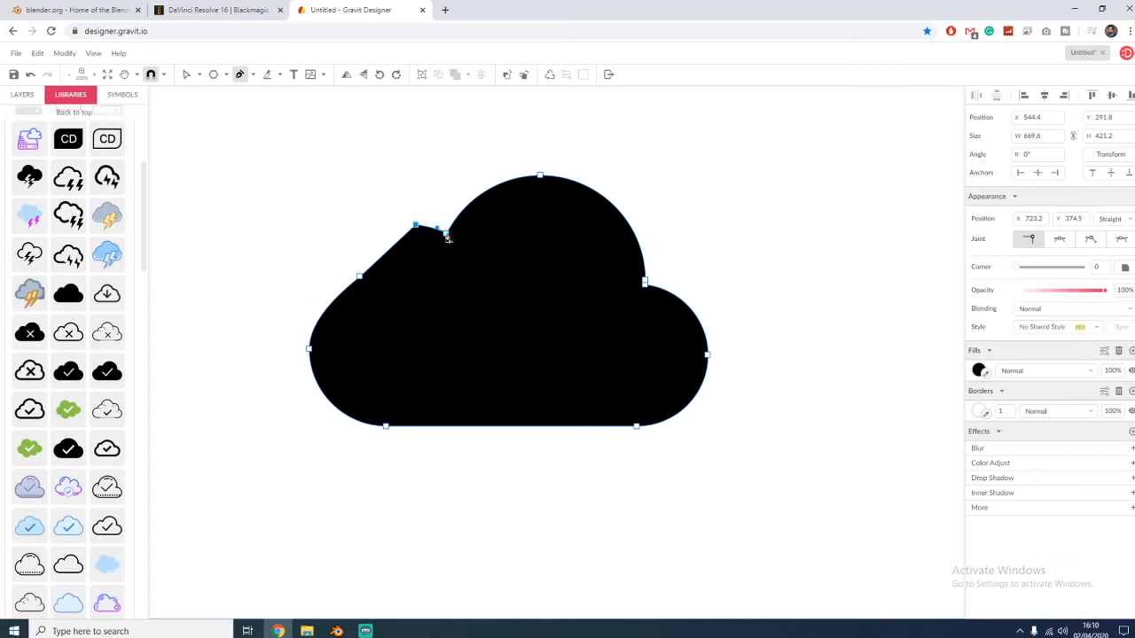
click(447, 233)
click(540, 176)
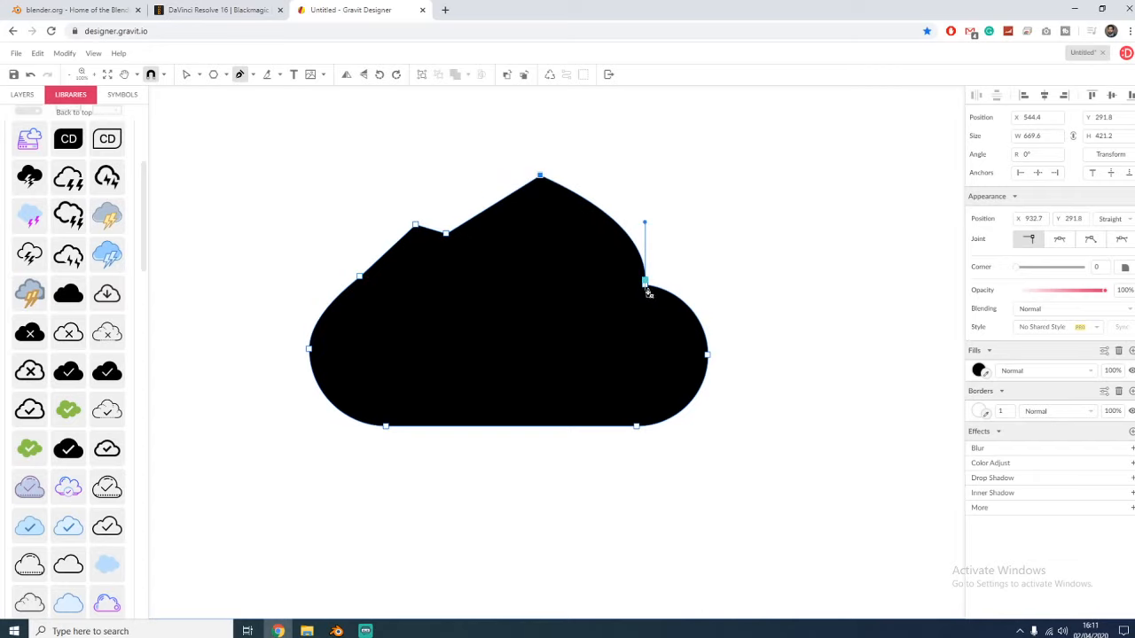
- Remove the curve handles from the cloud's right notch, right side, two bottom and left side points, keeping the left notch point, and deselect the shape
click(644, 283)
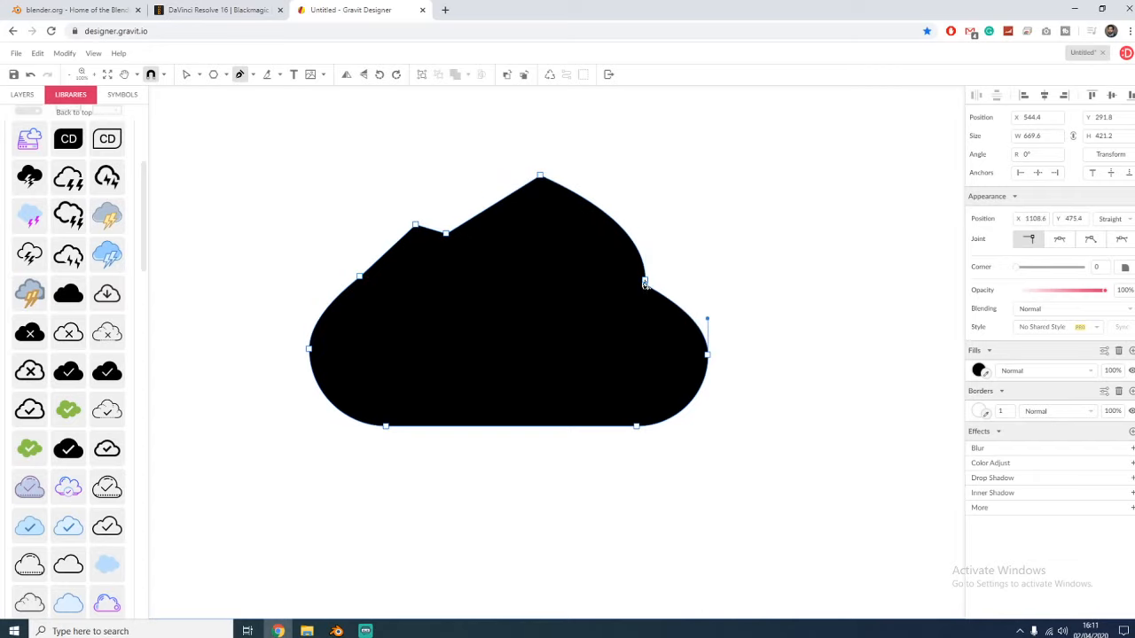
click(645, 283)
click(706, 354)
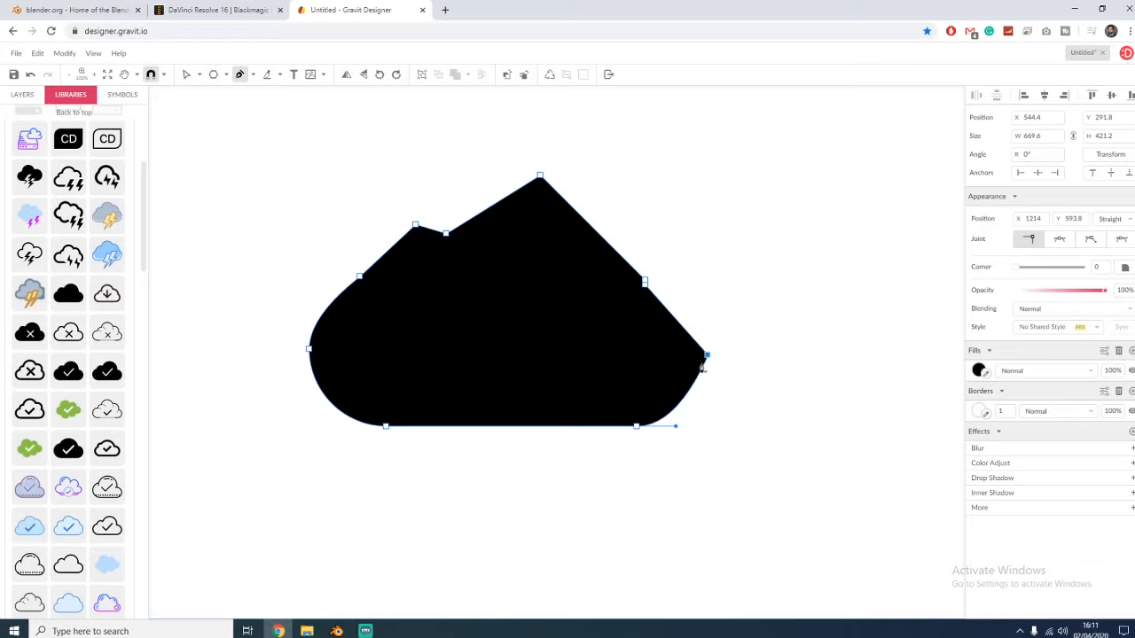
click(635, 427)
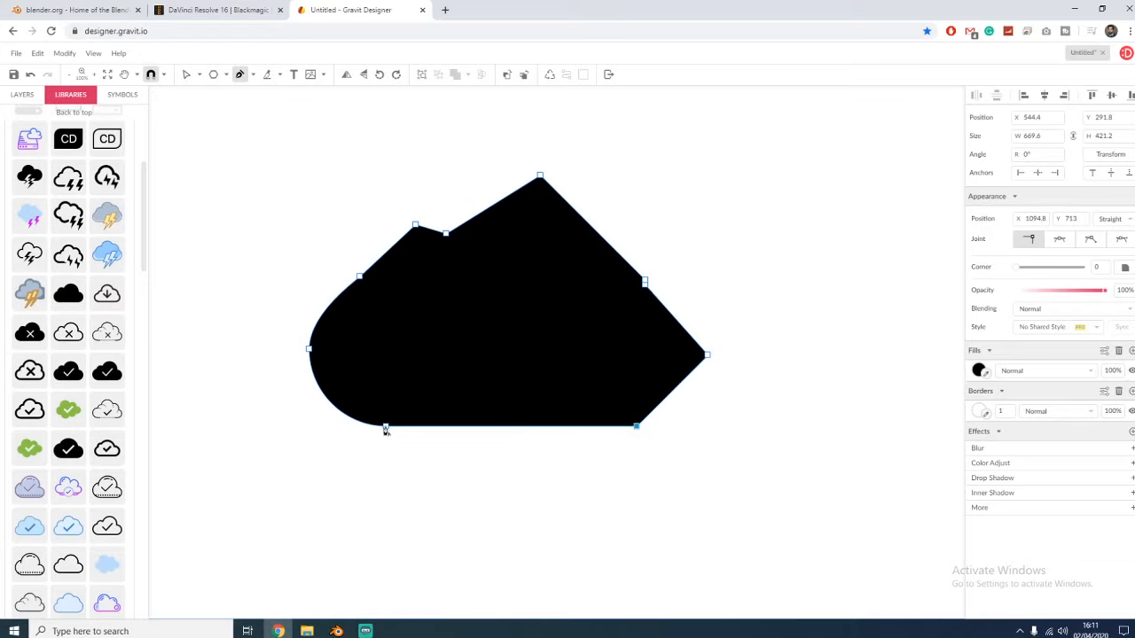
click(385, 427)
click(310, 349)
click(359, 279)
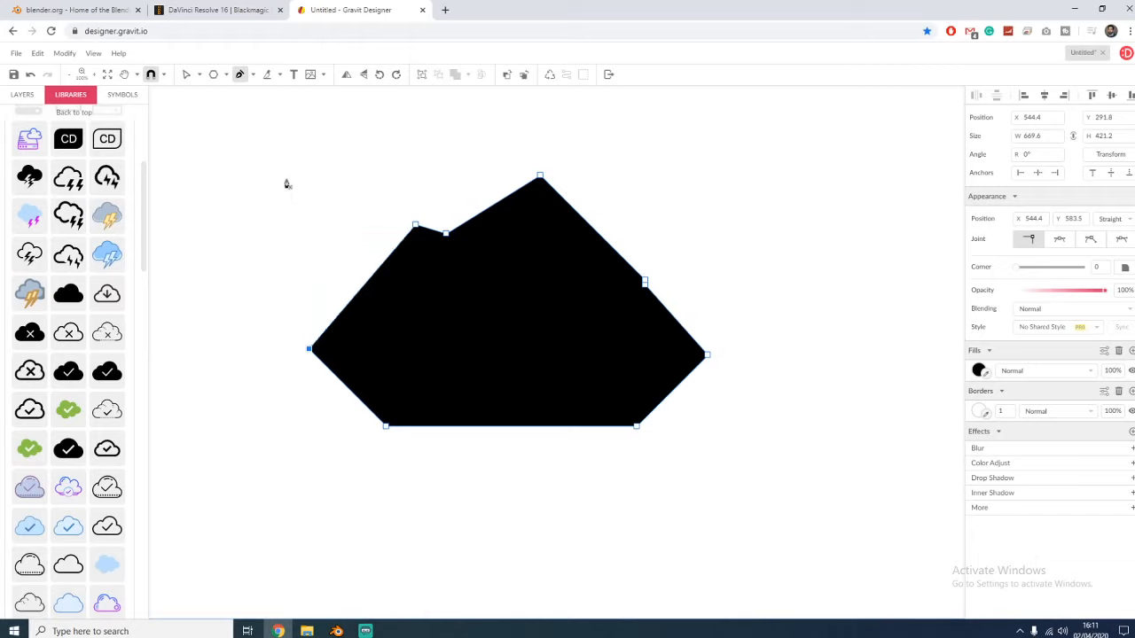
key(ctrl+z)
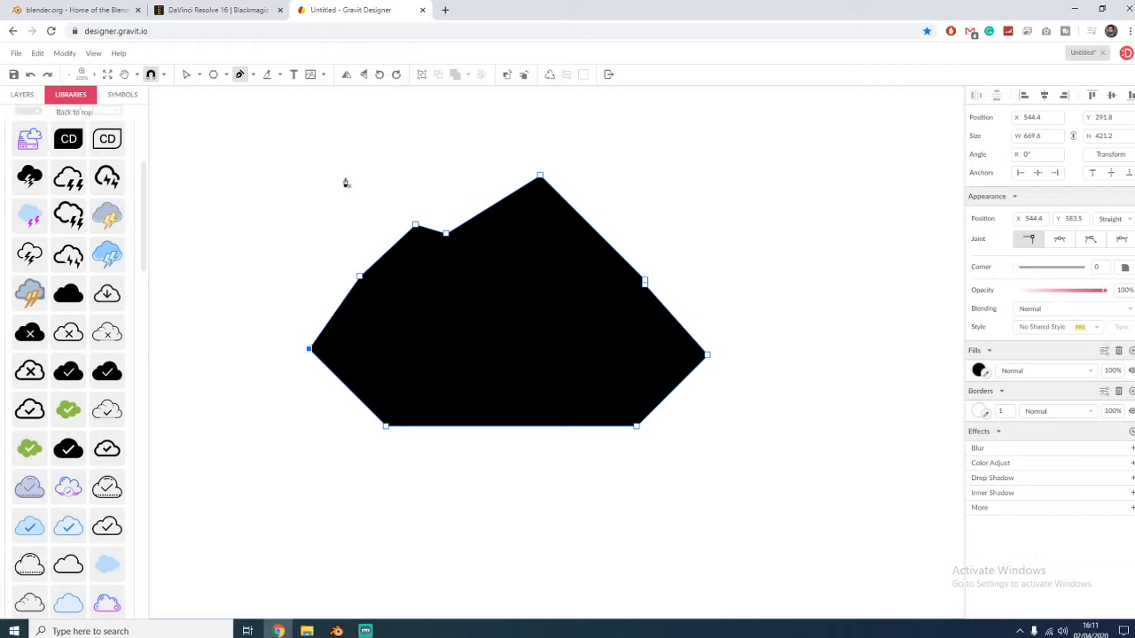
key(Escape)
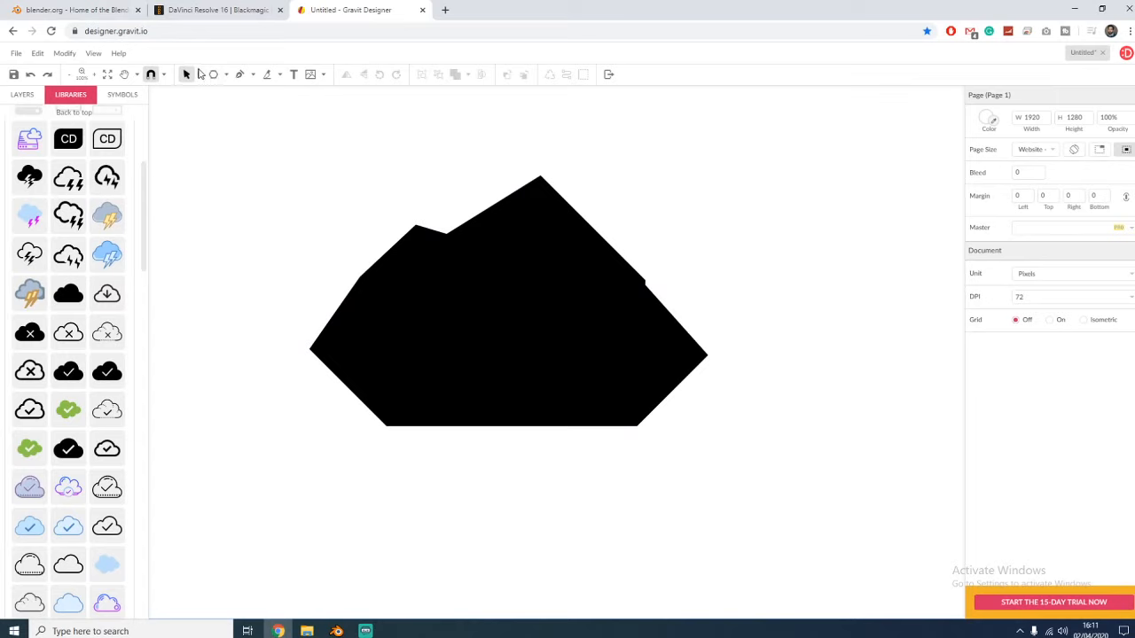
- Reselect the angular shape and bend its upper-left and lower-left edges outward into rounded bumps with the Subselect tool
click(446, 305)
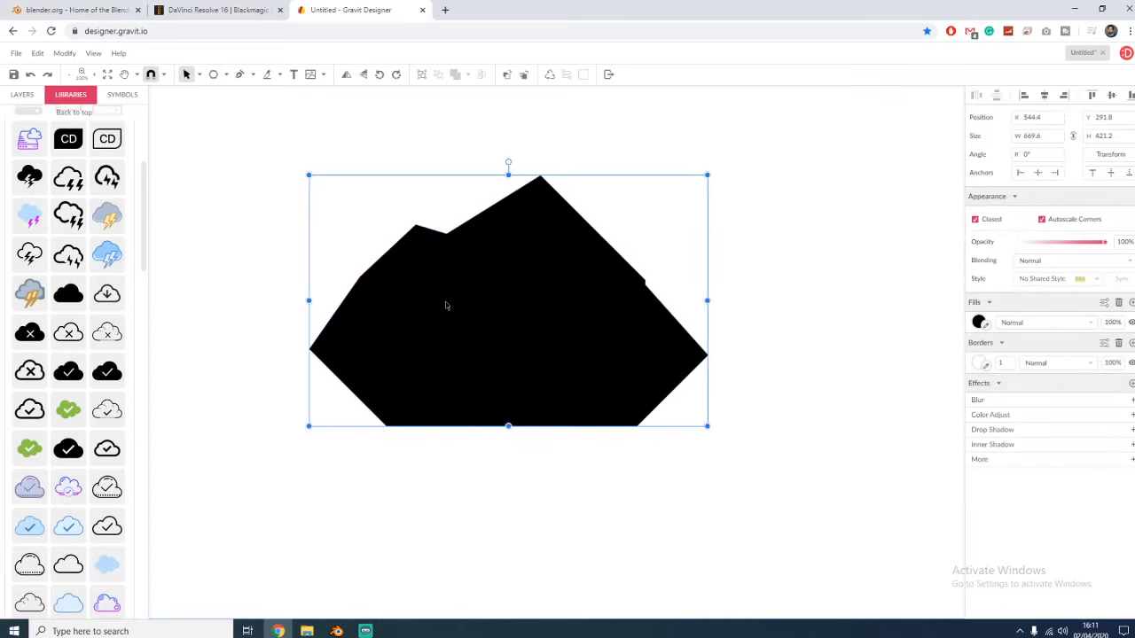
click(200, 76)
click(200, 75)
click(241, 74)
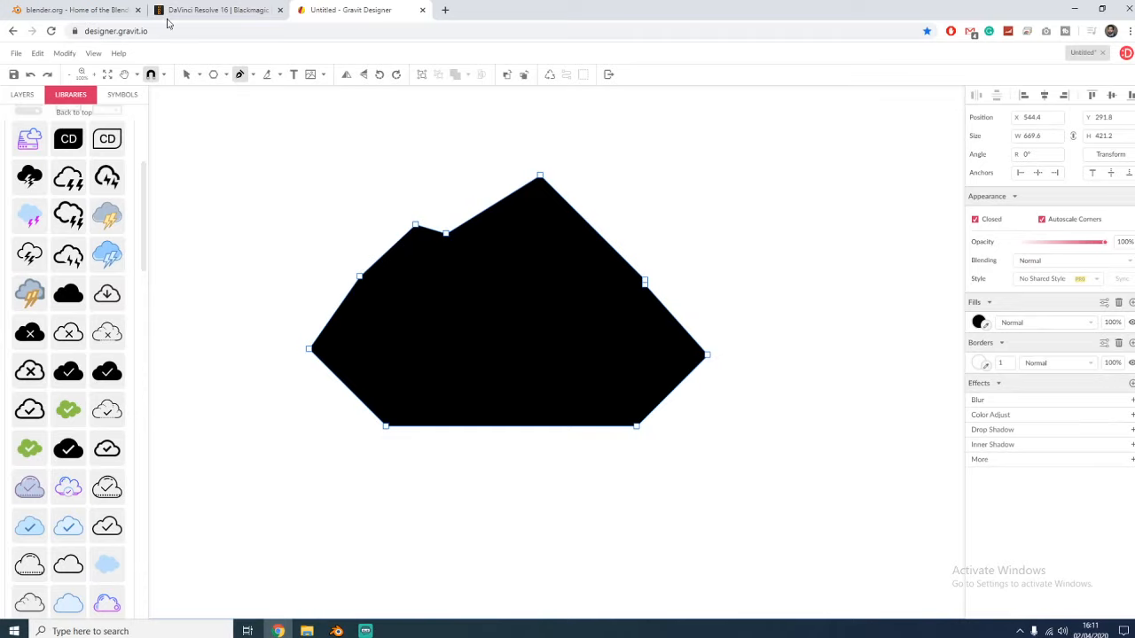
click(198, 75)
click(210, 91)
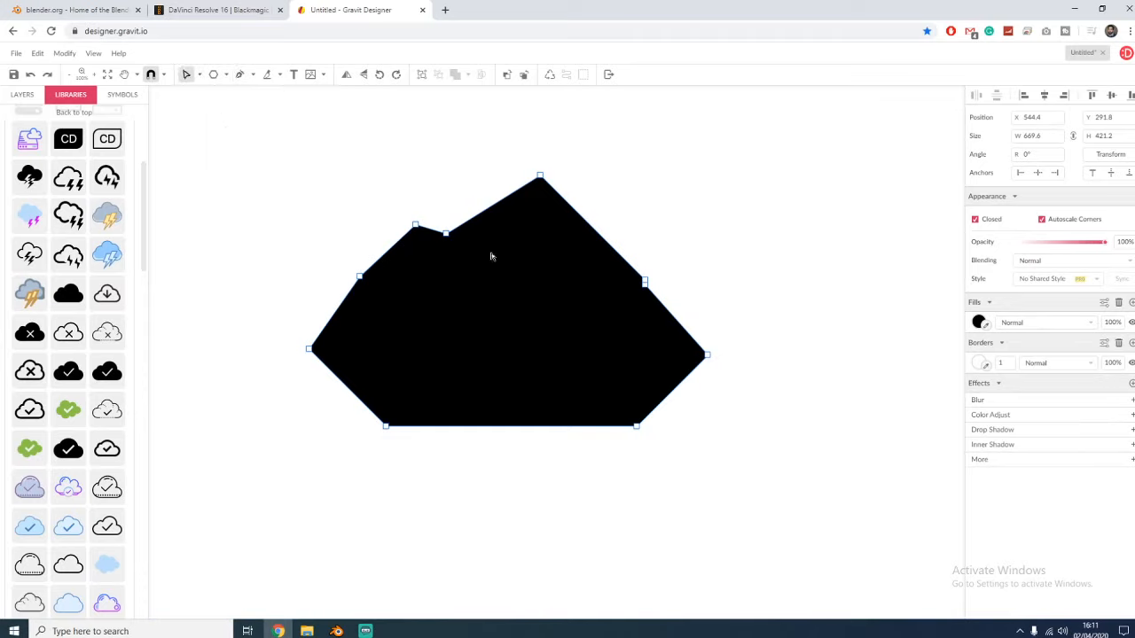
drag(385, 250, 379, 243)
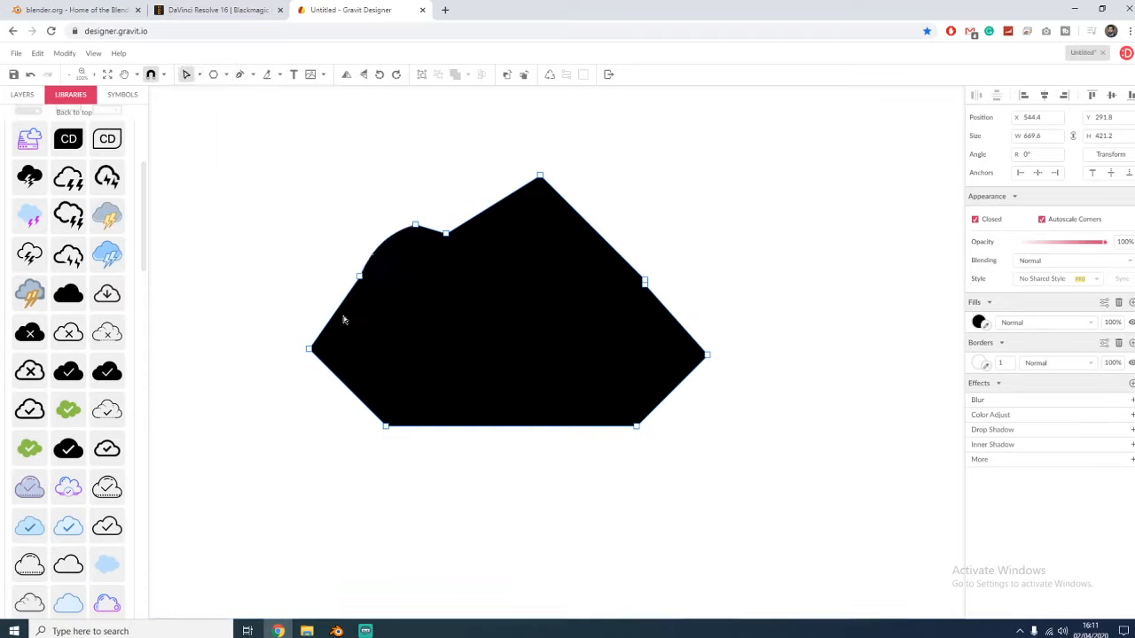
drag(335, 318, 326, 412)
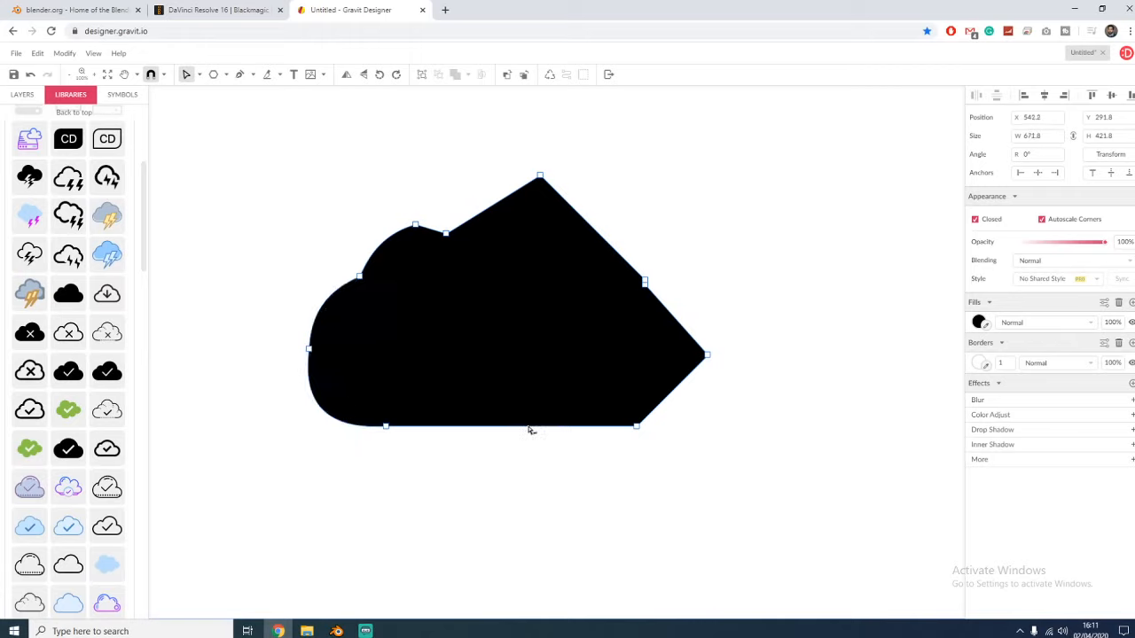
- Bend the shape's bottom, lower-right and upper-right edges outward into curves with the Subselect tool
drag(533, 430, 532, 448)
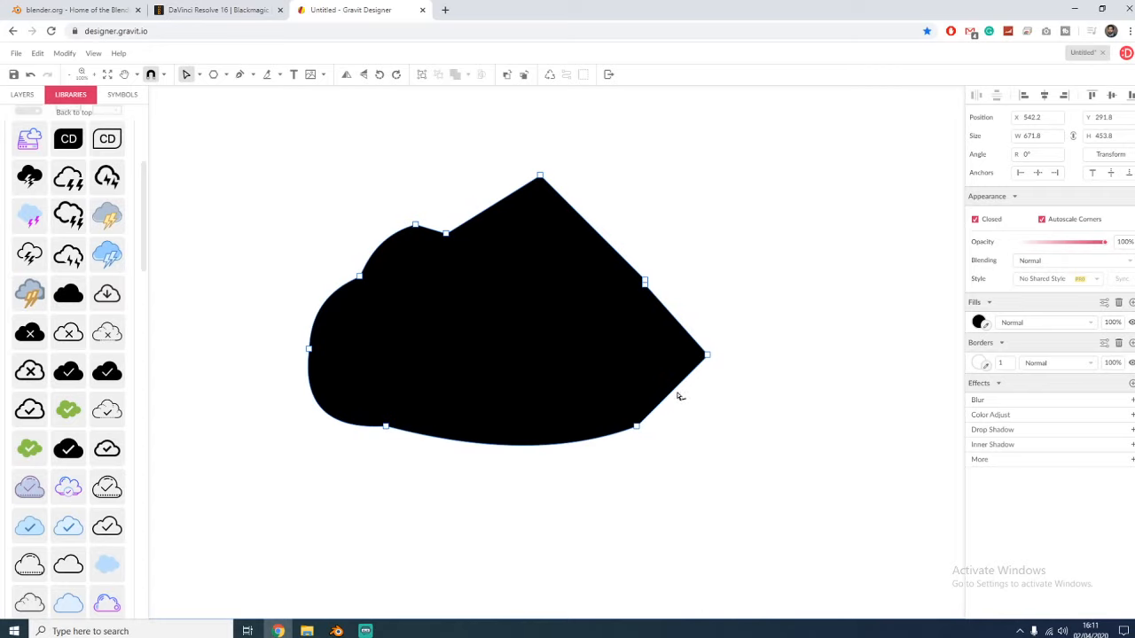
drag(678, 396, 697, 308)
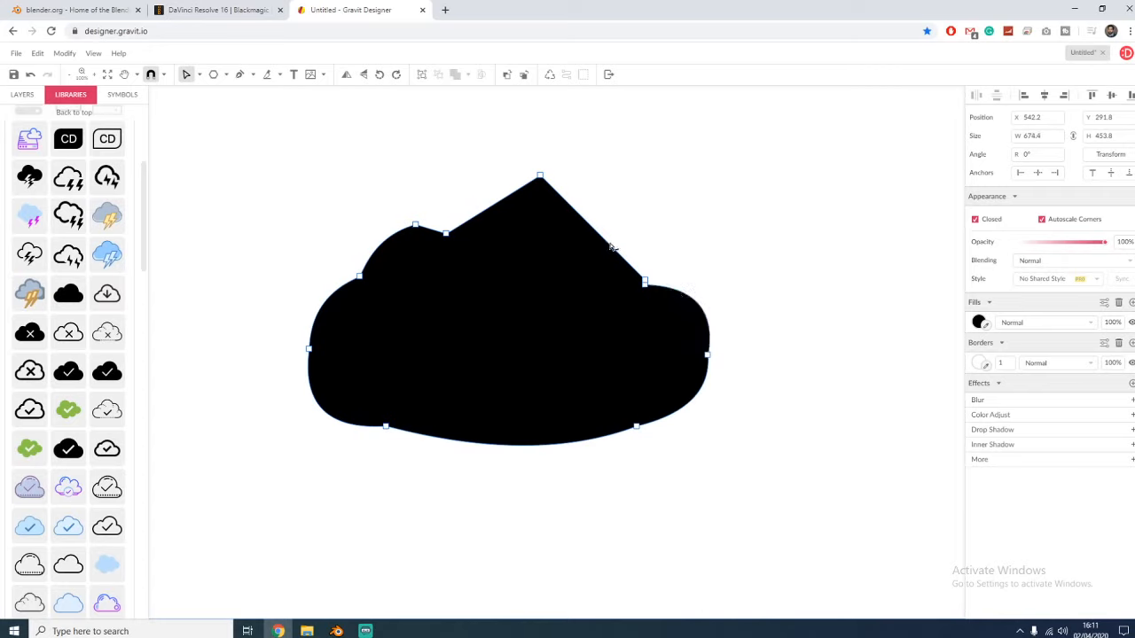
drag(611, 247, 652, 206)
- Delete the reshaped cloud from the page and switch to the Pointer tool
key(Delete)
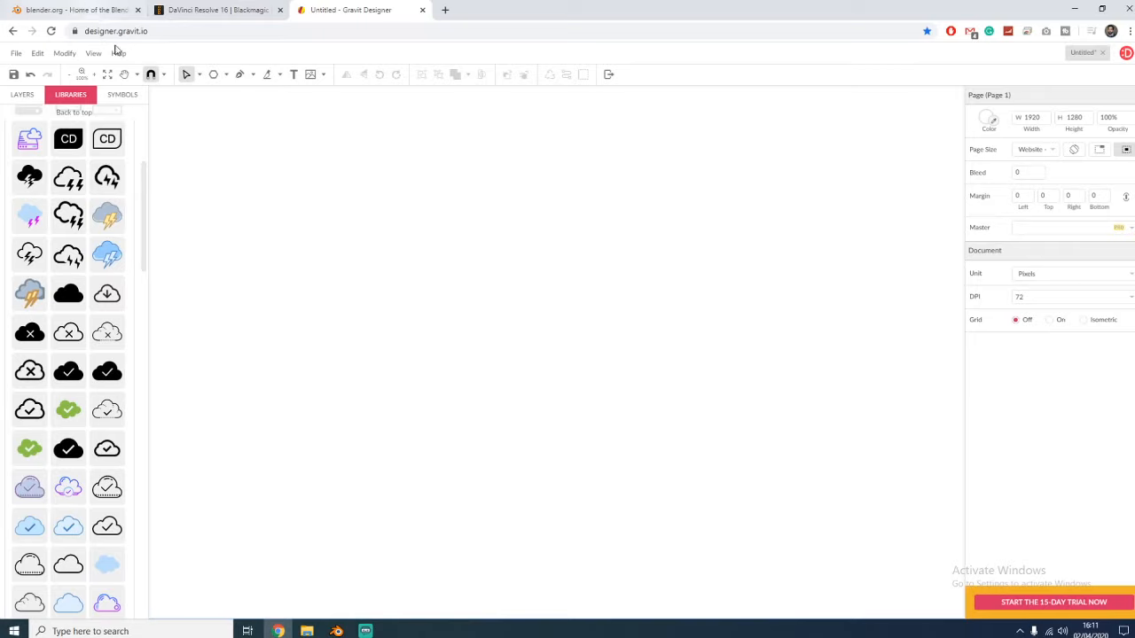
click(200, 78)
click(208, 93)
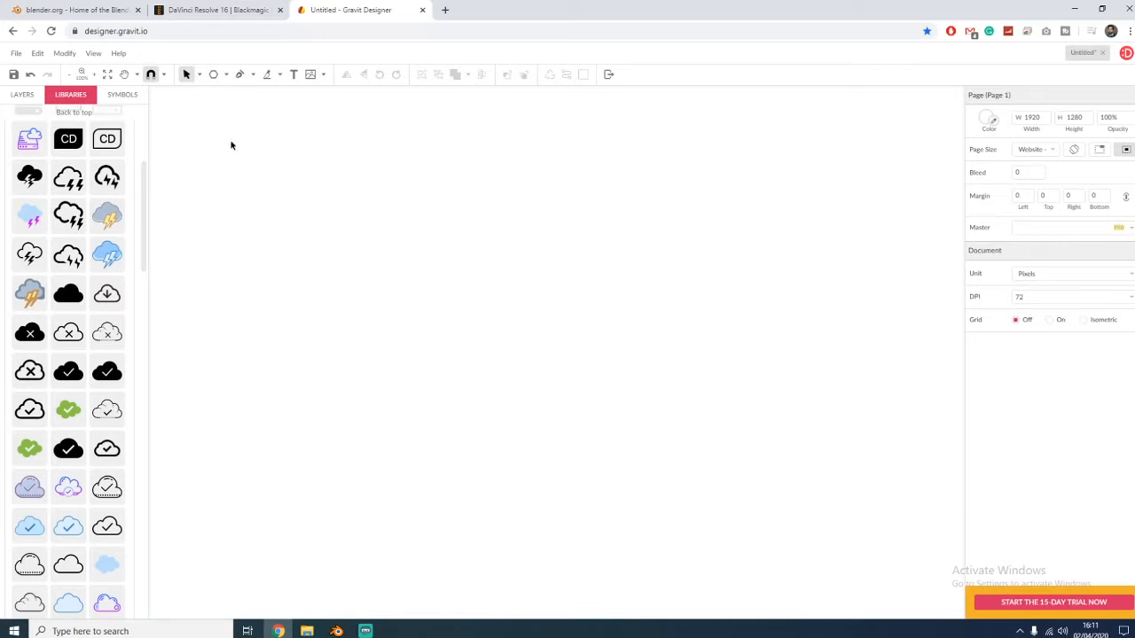
- Draw an open wavy curve about 594 px wide and 400 px high with the Freehand tool
click(253, 76)
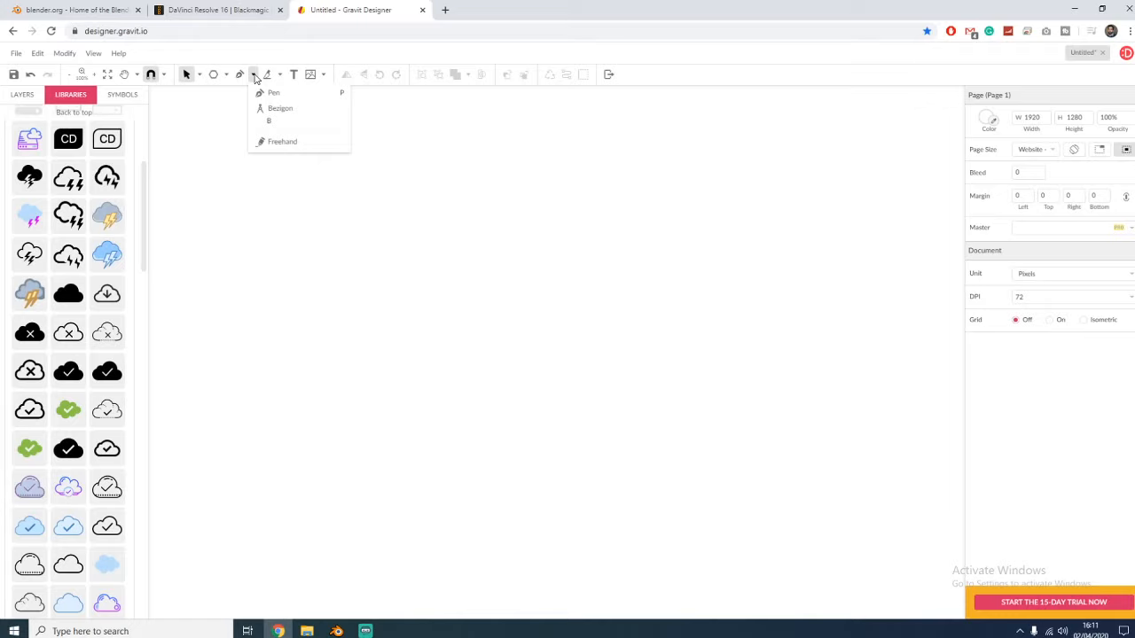
click(284, 142)
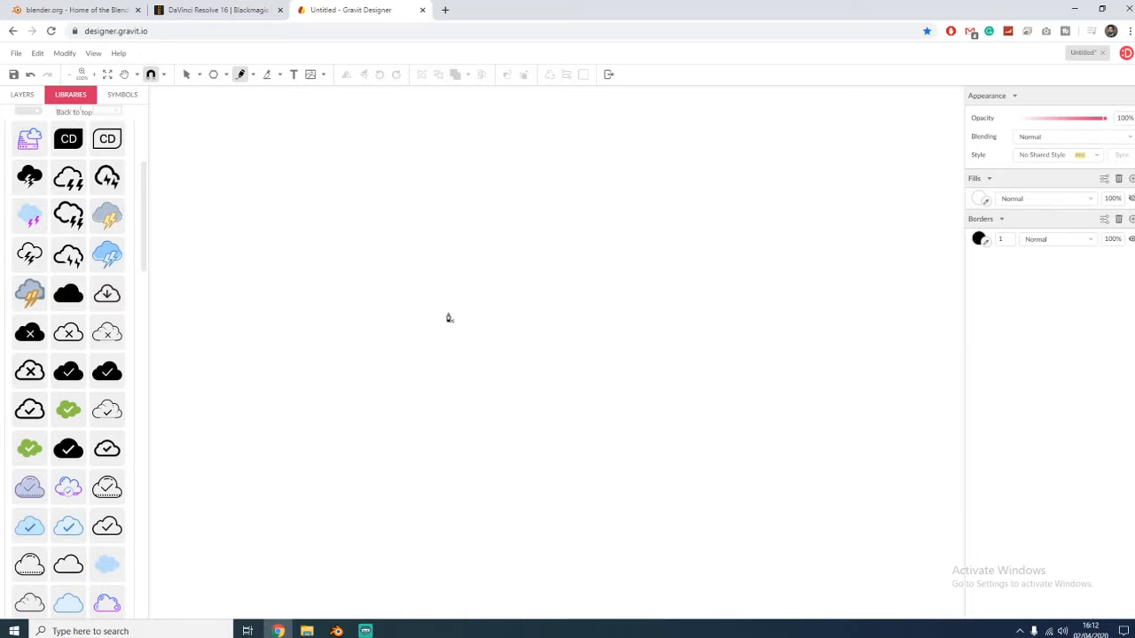
mouse_move(391, 405)
mouse_down()
mouse_move(324, 317)
mouse_move(461, 297)
mouse_move(633, 169)
mouse_move(596, 325)
mouse_up()
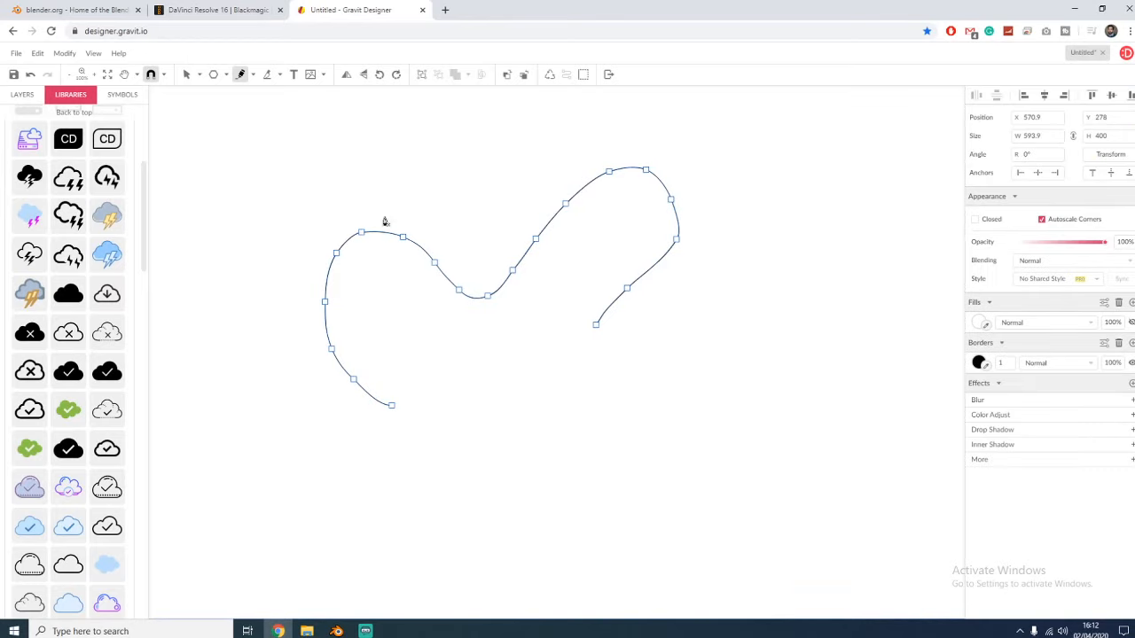
- Delete the freehand curve, and draw and delete a second trial stroke
key(Delete)
mouse_move(469, 436)
mouse_down()
mouse_move(382, 218)
mouse_move(484, 236)
mouse_move(585, 201)
mouse_move(720, 182)
mouse_move(707, 316)
mouse_move(719, 408)
mouse_move(702, 483)
mouse_move(600, 470)
mouse_move(461, 494)
mouse_move(453, 449)
mouse_move(469, 436)
mouse_up()
key(Delete)
- Search the library for "car" and browse down to the car photos
scroll(69, 266, up, 5)
drag(53, 117, 1, 92)
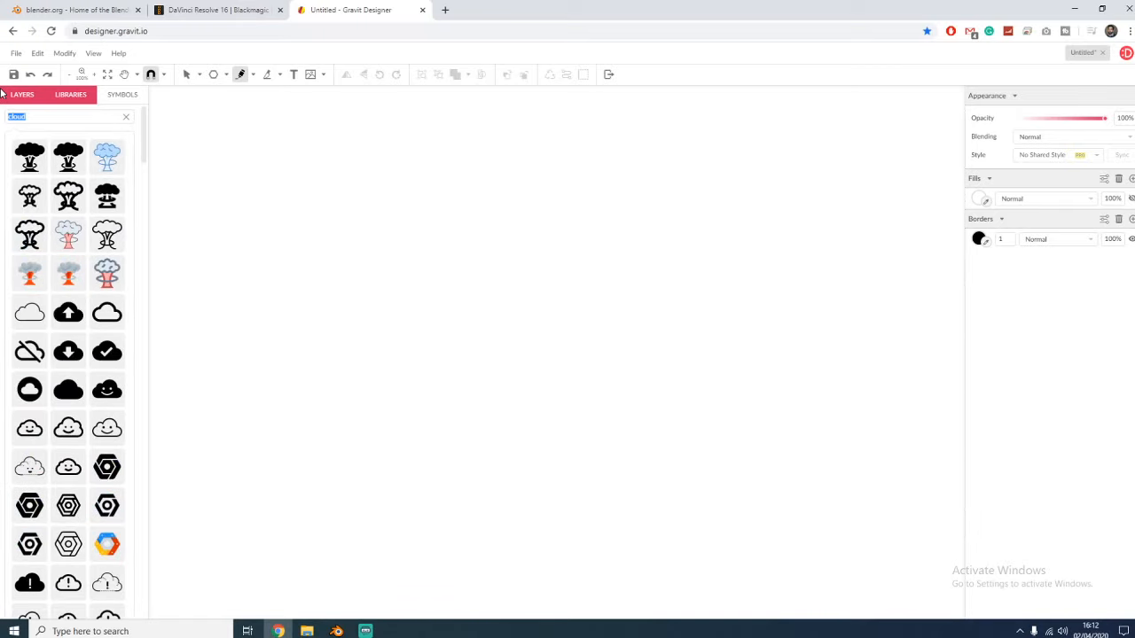
text(car)
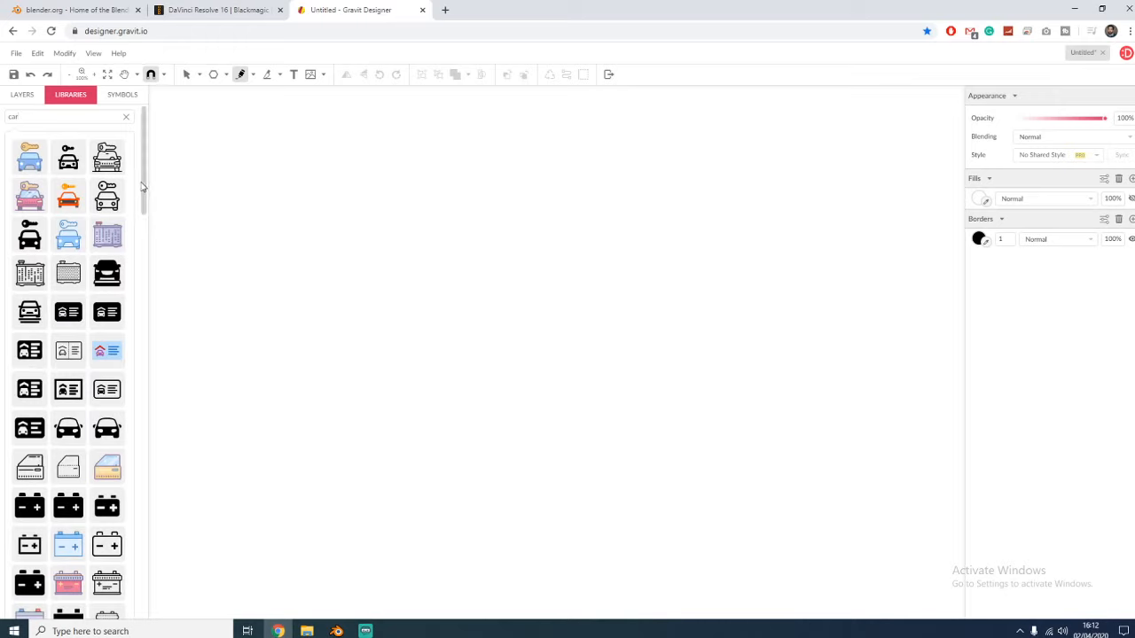
drag(142, 186, 152, 539)
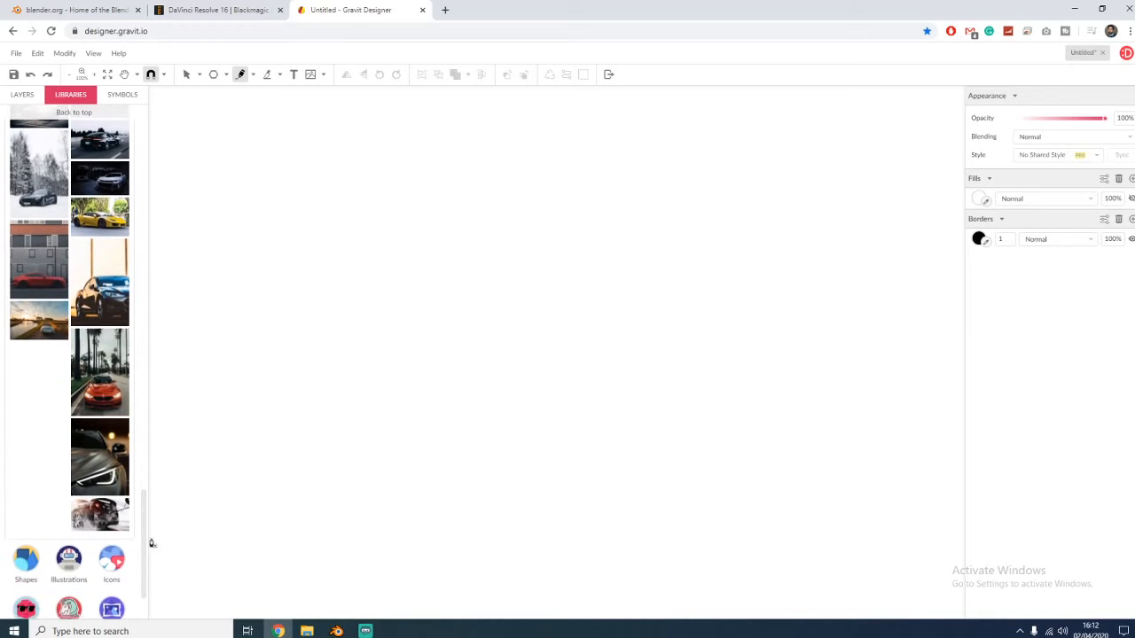
- Place the library photo of the red car in front of the grey building on the page
drag(39, 293, 494, 309)
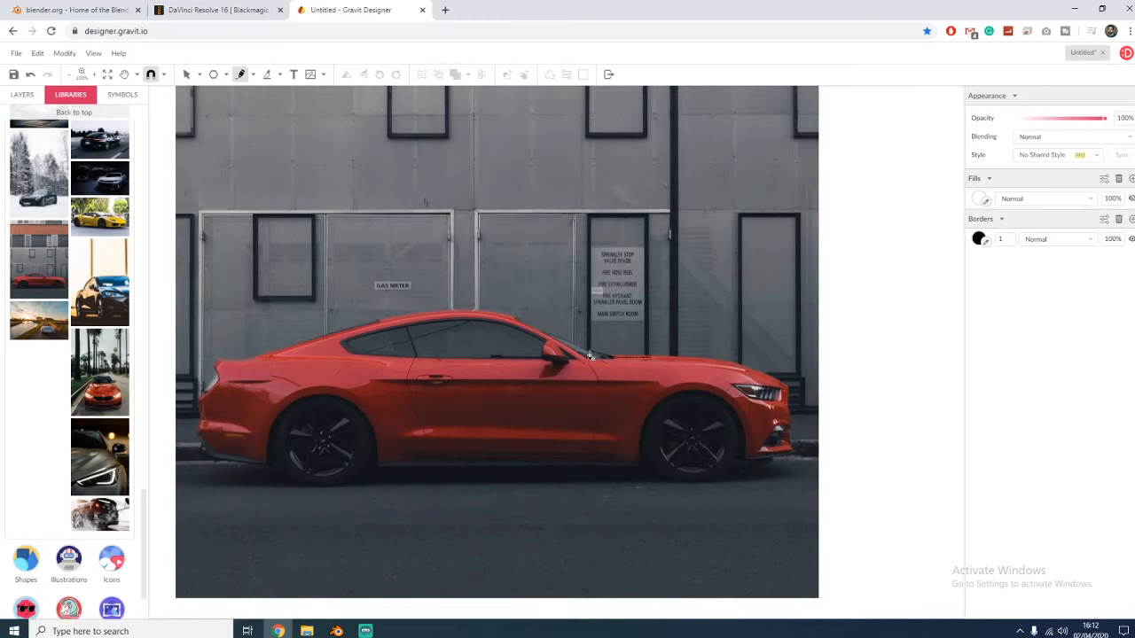
- Try to trace the car's outline over the roof and hood and along the rear with the Freehand tool, undoing each stroke
mouse_move(546, 335)
mouse_down()
mouse_move(500, 316)
mouse_move(466, 323)
mouse_up()
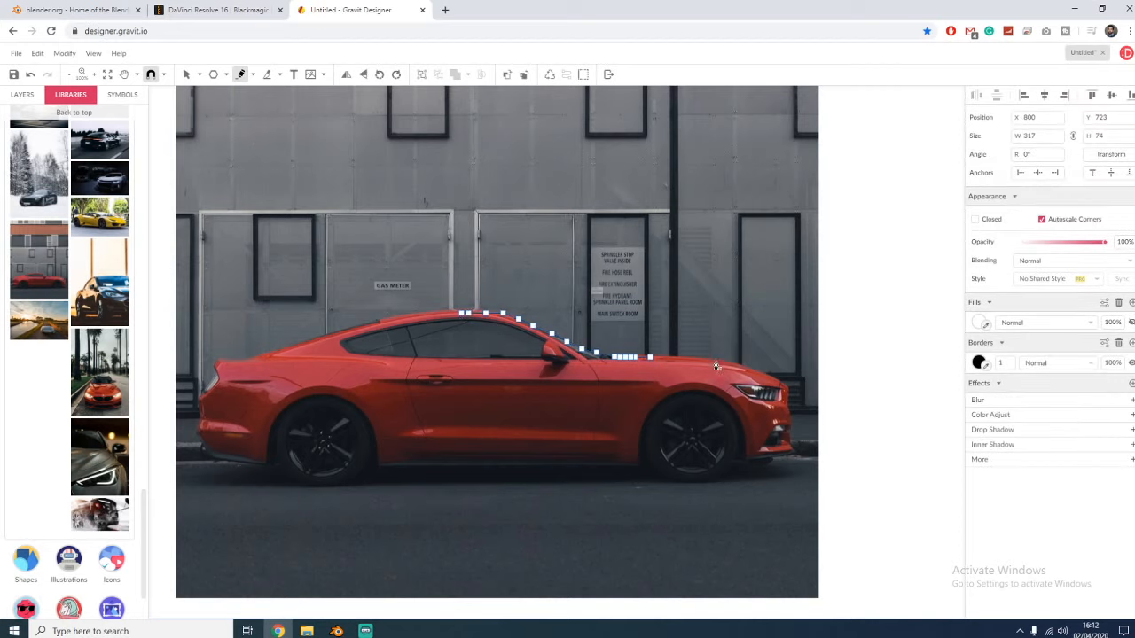
key(ctrl+z)
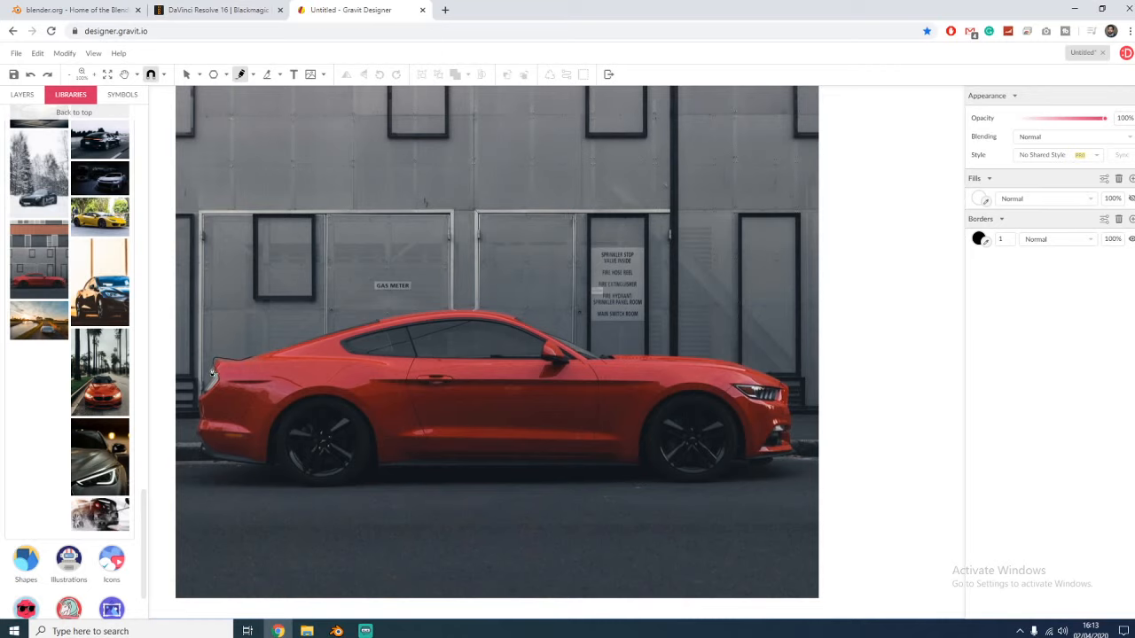
drag(213, 381, 211, 384)
key(ctrl+z)
- Try to trace the windscreen edge with a freehand curve about 87 px wide and 40 px high, and undo it
key(ctrl+plus)
key(ctrl+plus)
key(ctrl+plus)
key(ctrl+plus)
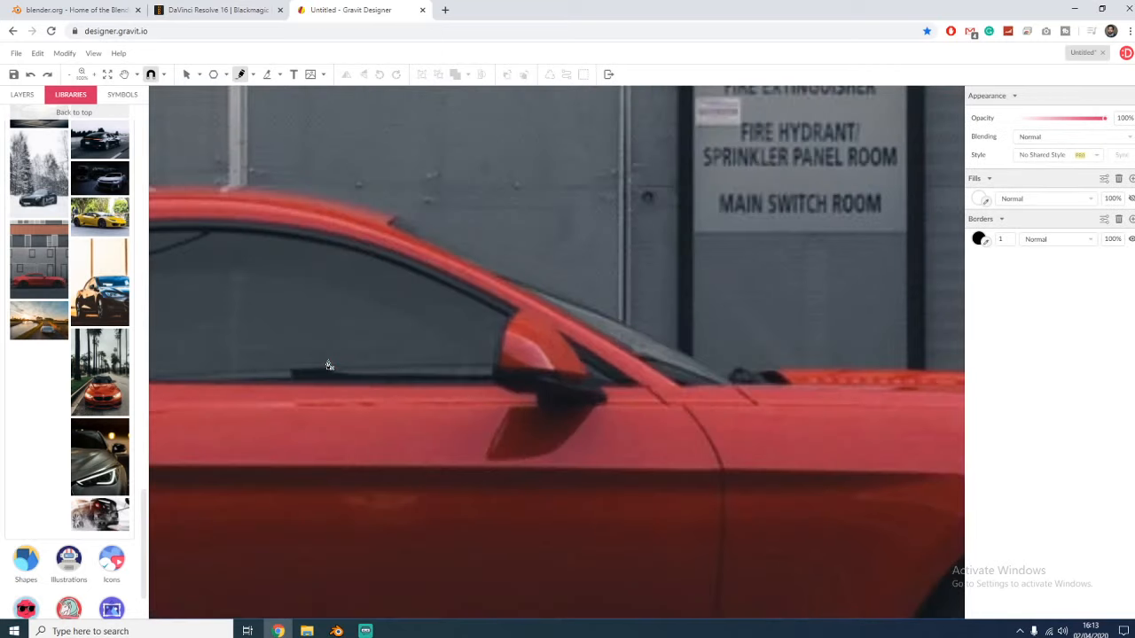
drag(728, 385, 520, 285)
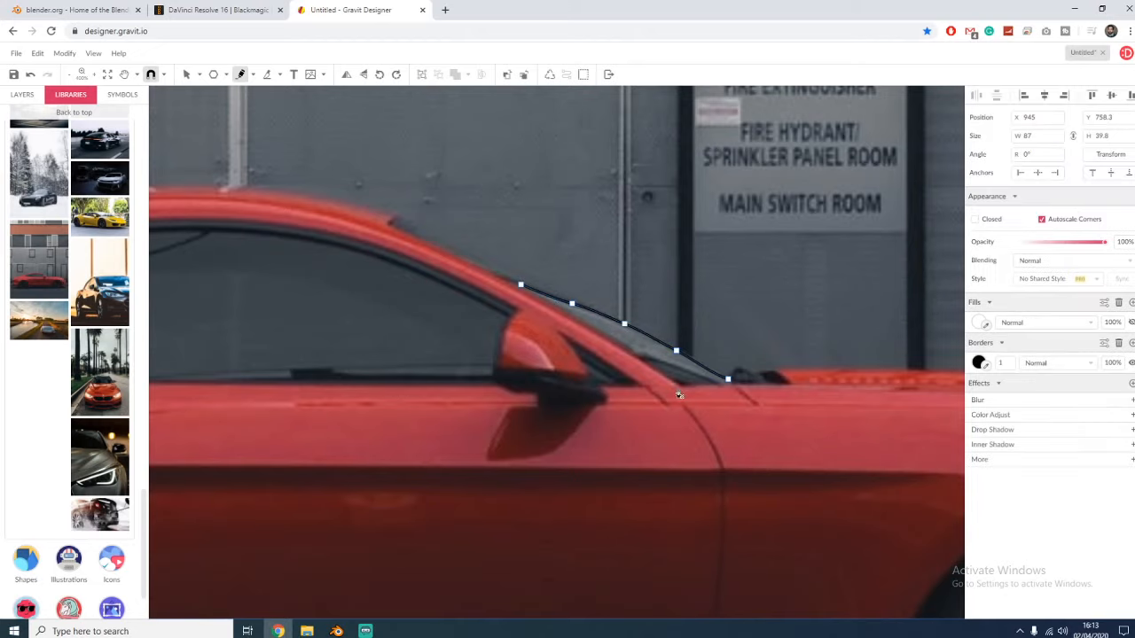
scroll(679, 395, down, 5)
key(ctrl+z)
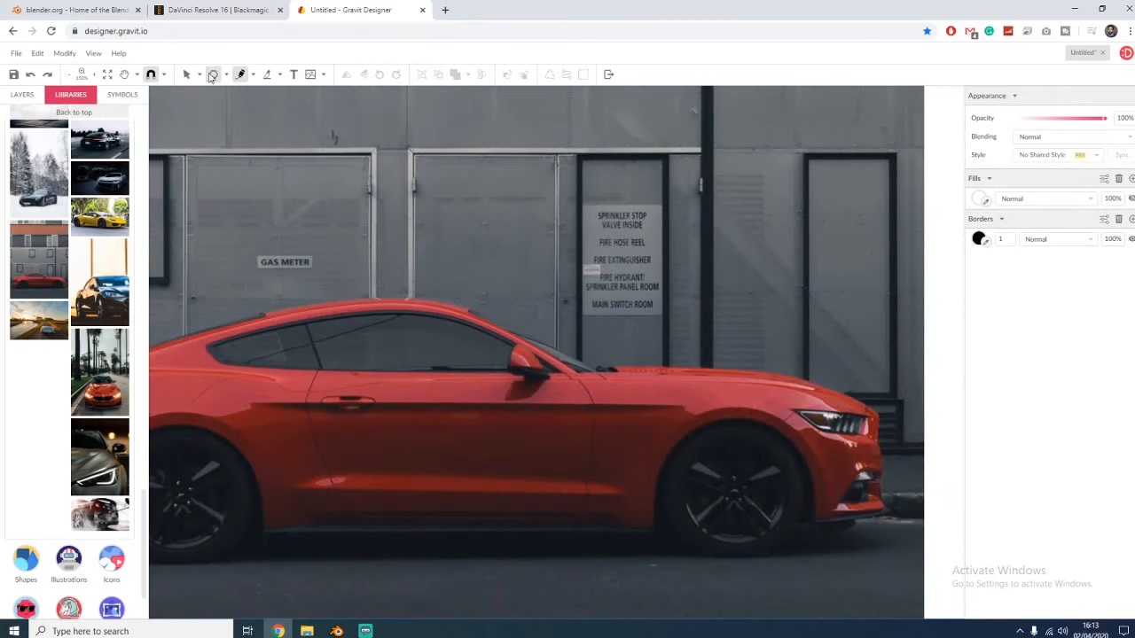
- Trace the car from the roof over the windscreen and hood to the front bumper with a Pen path about 567 px wide
click(255, 76)
click(266, 98)
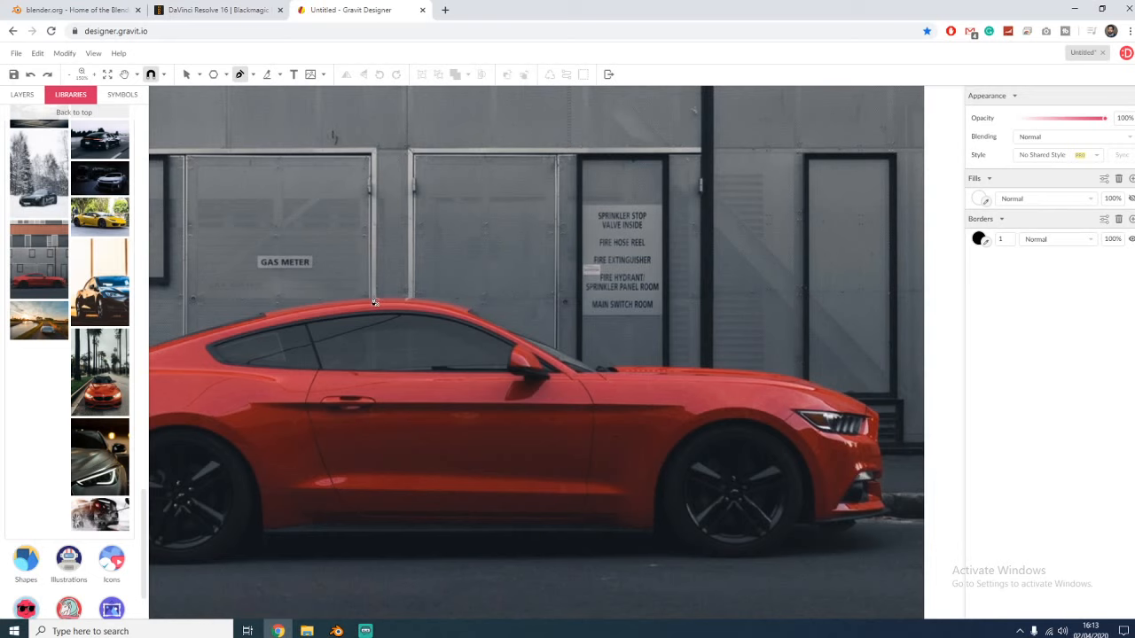
click(373, 299)
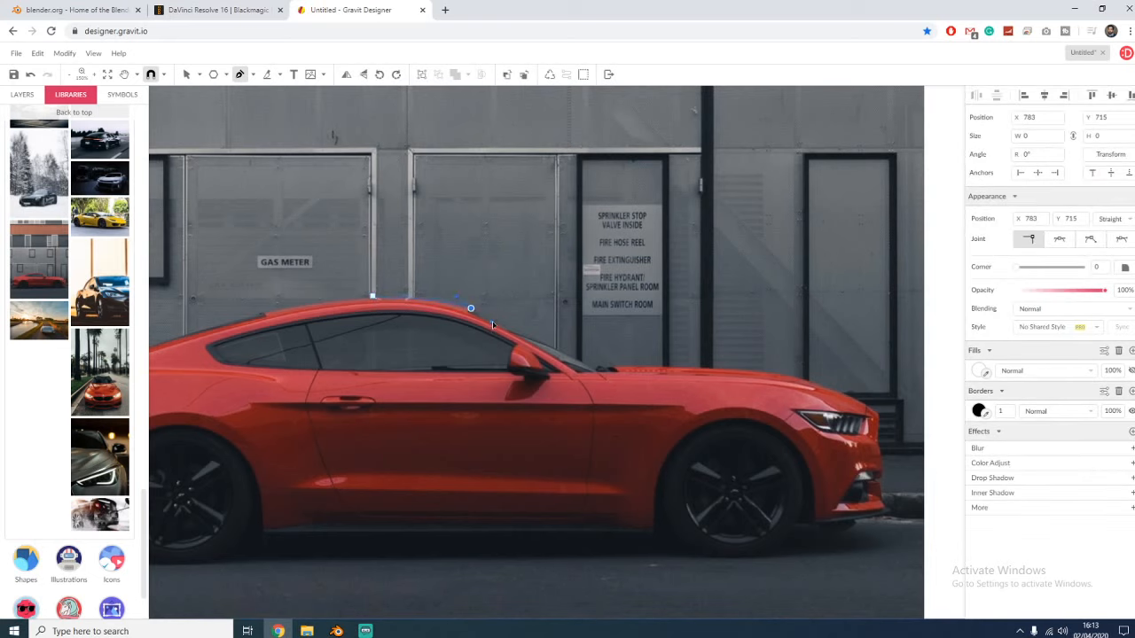
drag(503, 325, 505, 327)
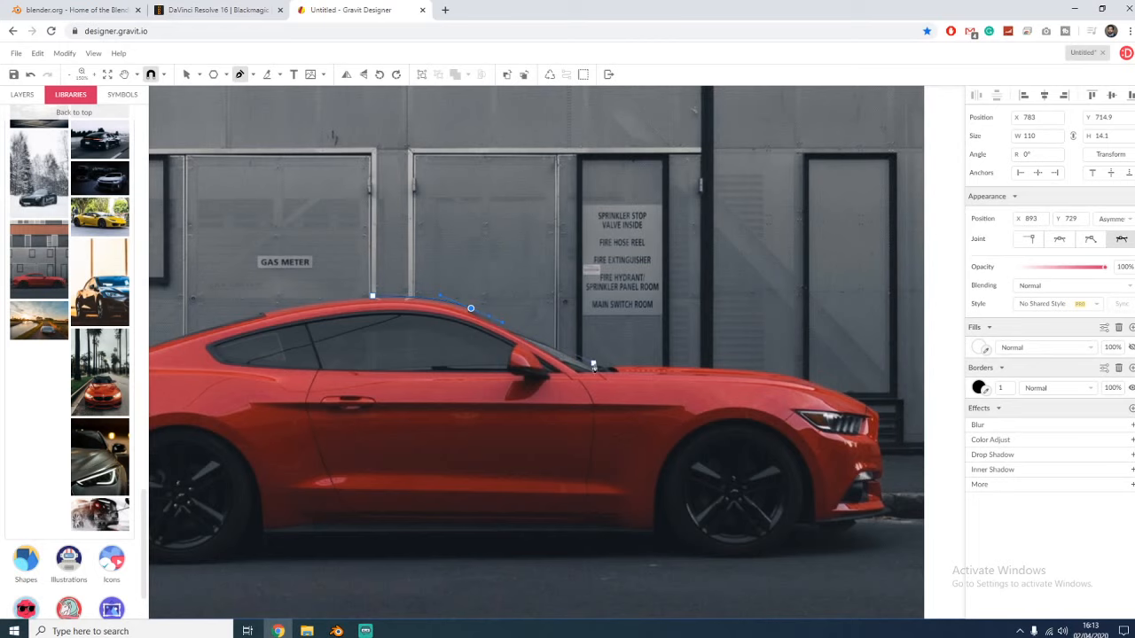
click(593, 369)
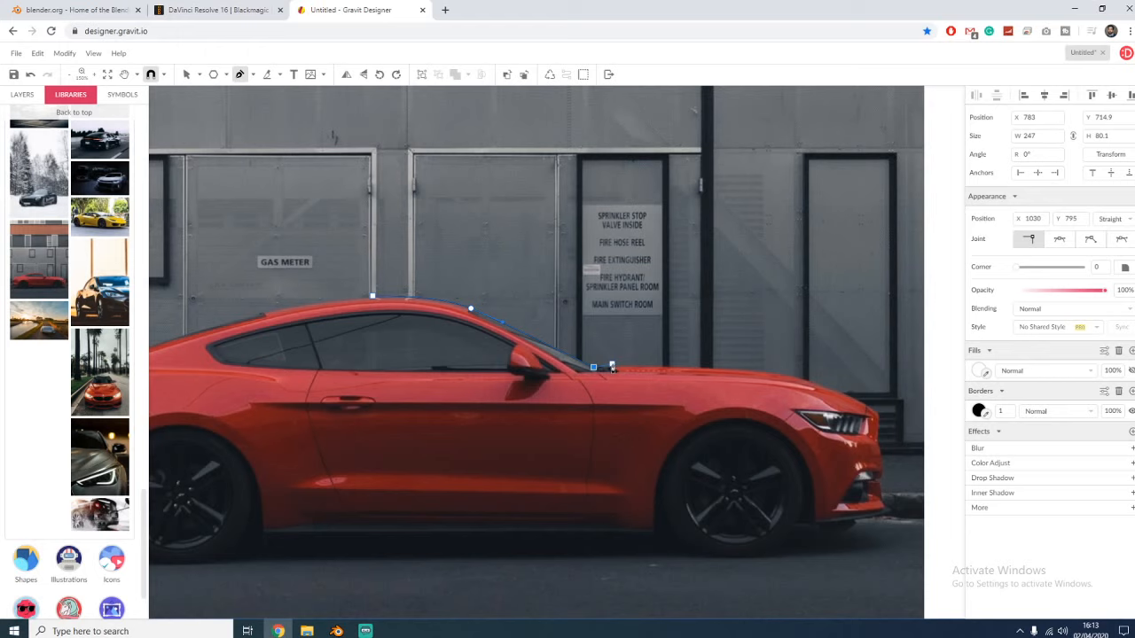
drag(593, 367, 612, 363)
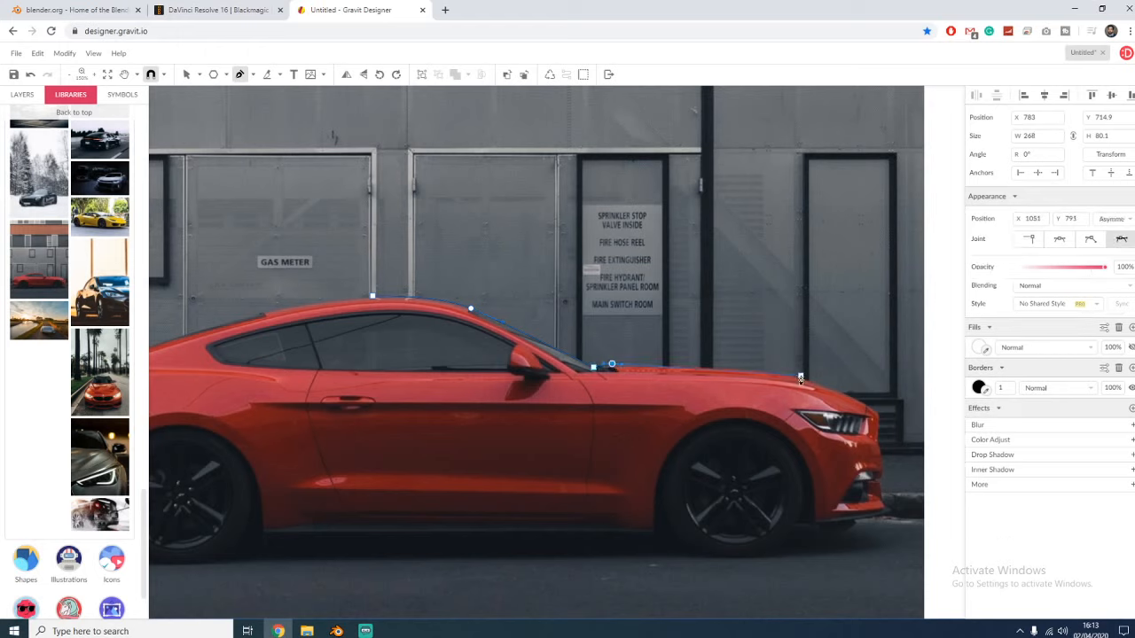
drag(801, 378, 885, 471)
key(Escape)
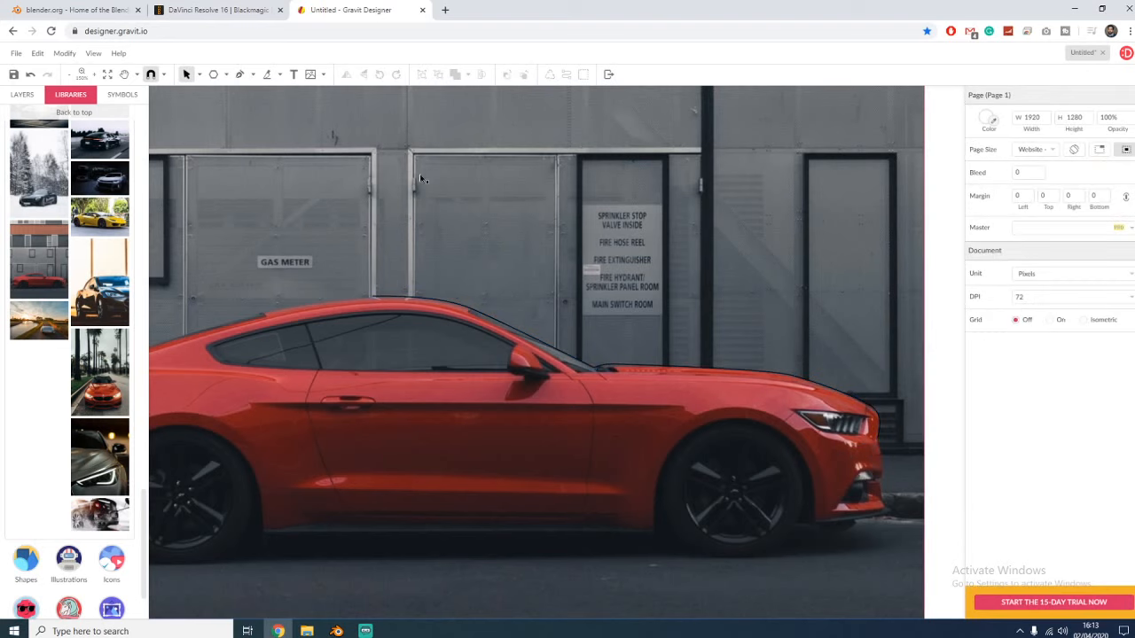
- Delete the car photo, keeping only the traced path on the page
click(575, 360)
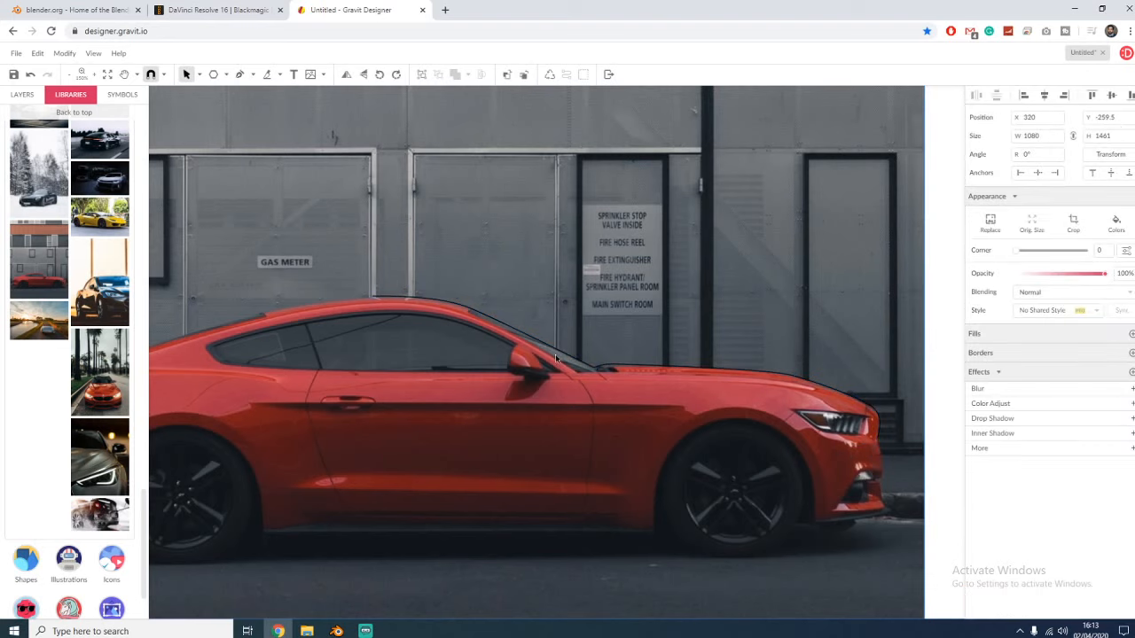
scroll(557, 358, down, 2)
key(Delete)
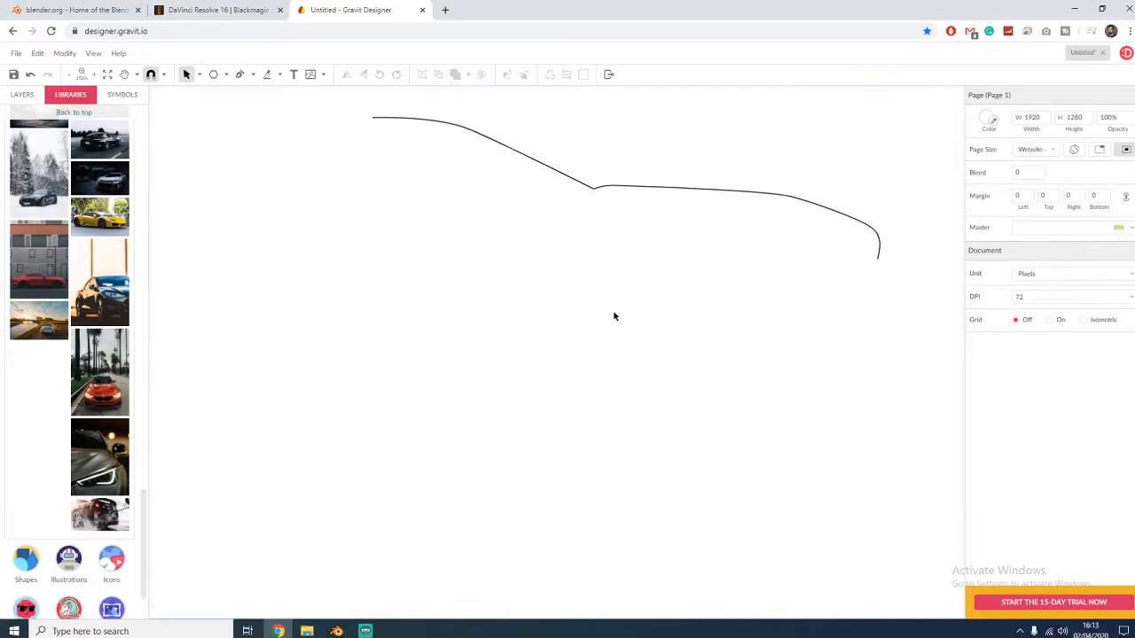
- Move the traced path up the page to X 731, Y 492.9
scroll(570, 266, up, 4)
key(ctrl+minus)
key(ctrl+minus)
key(ctrl+minus)
key(ctrl+plus)
key(ctrl+plus)
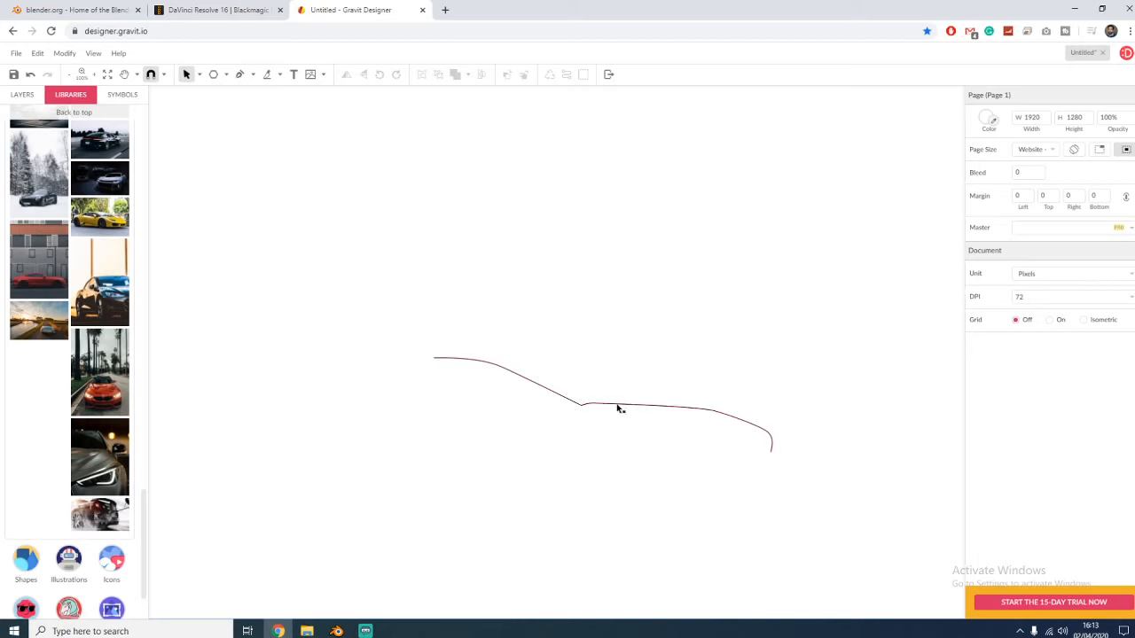
drag(618, 409, 588, 275)
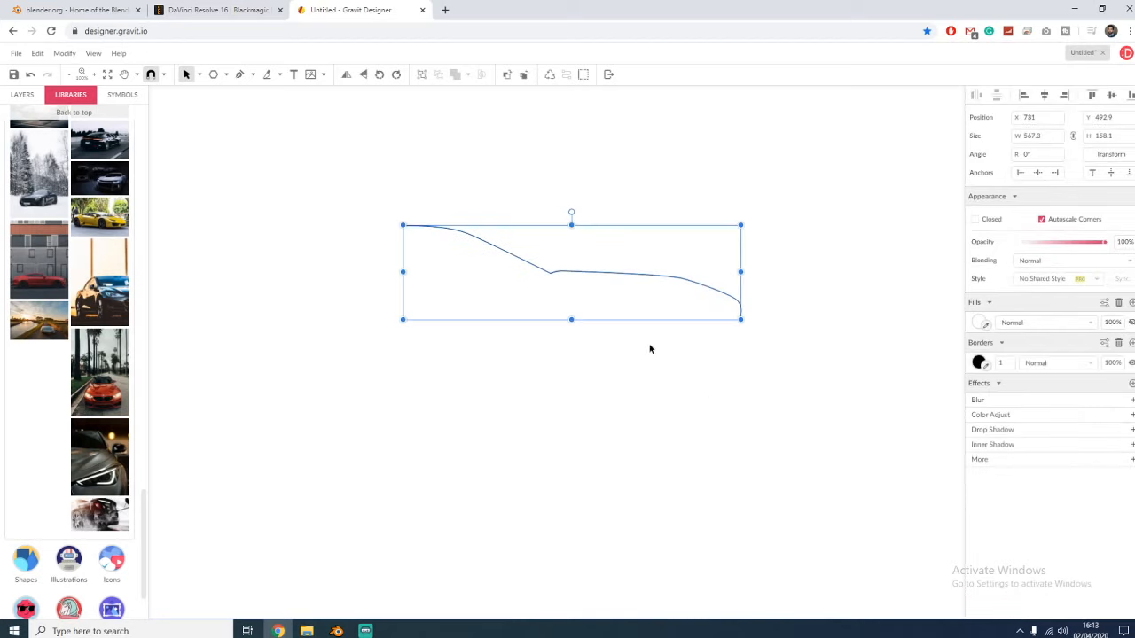
- Fill the traced path with red, RGB 204, 29, 29
click(981, 323)
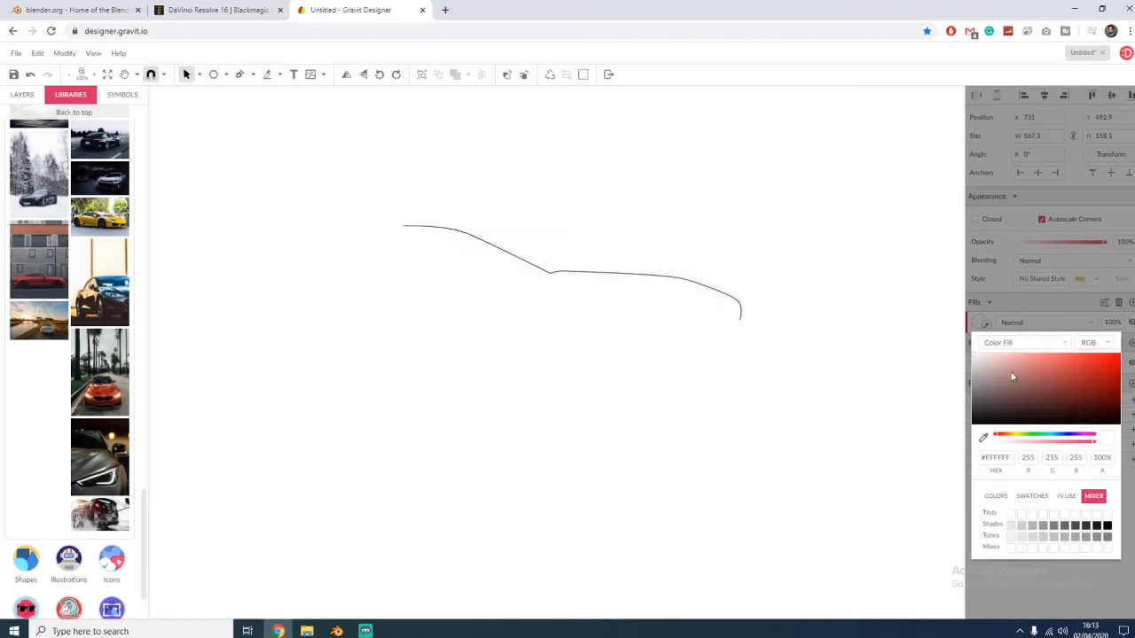
click(1100, 371)
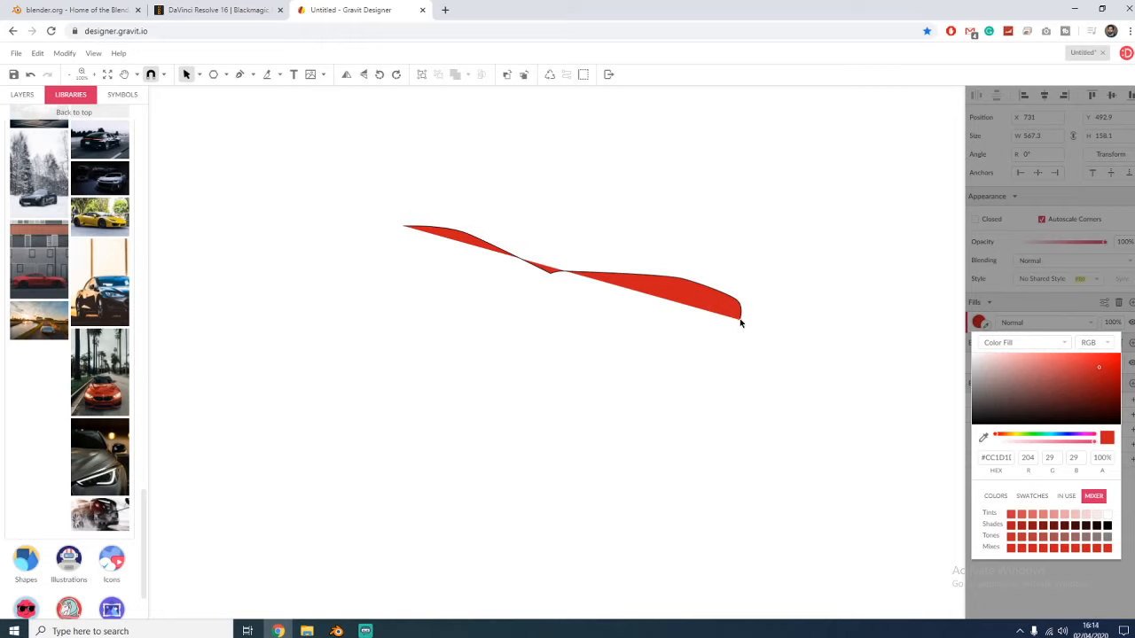
click(634, 284)
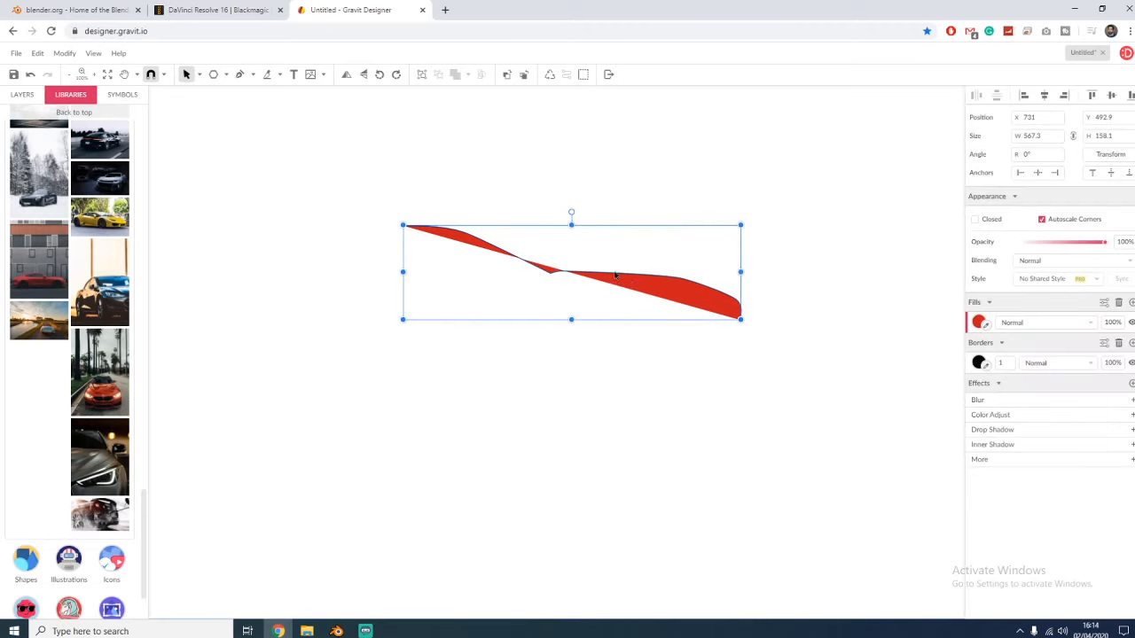
- Edit the red path by moving its two middle points up into a peak, and delete the reshaped object
right_click(677, 282)
click(727, 273)
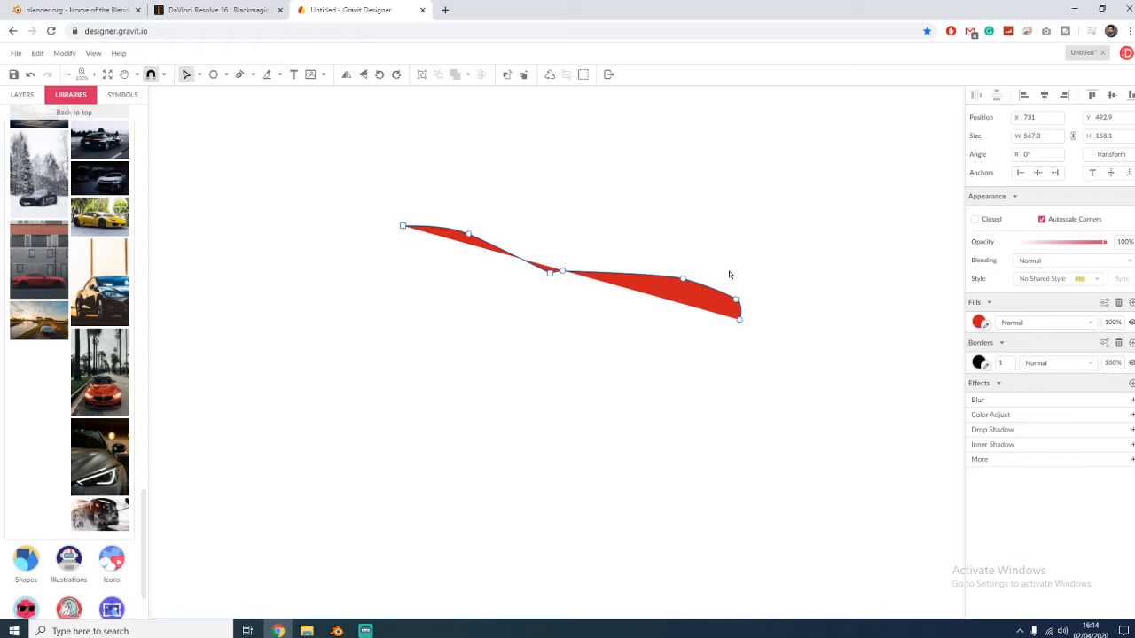
drag(548, 270, 605, 226)
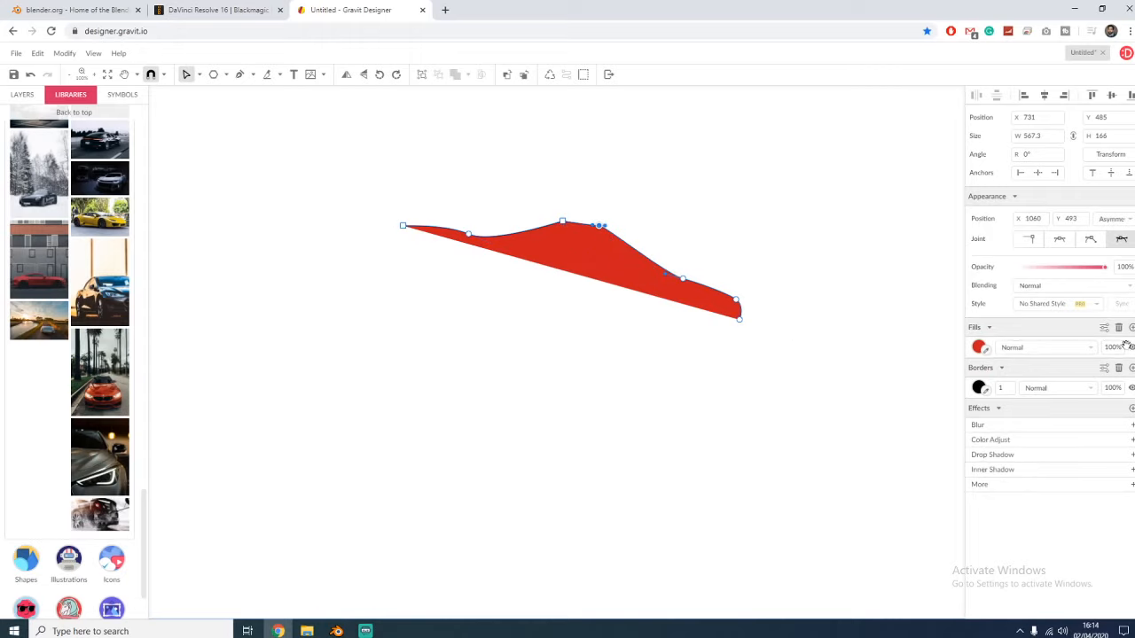
click(737, 370)
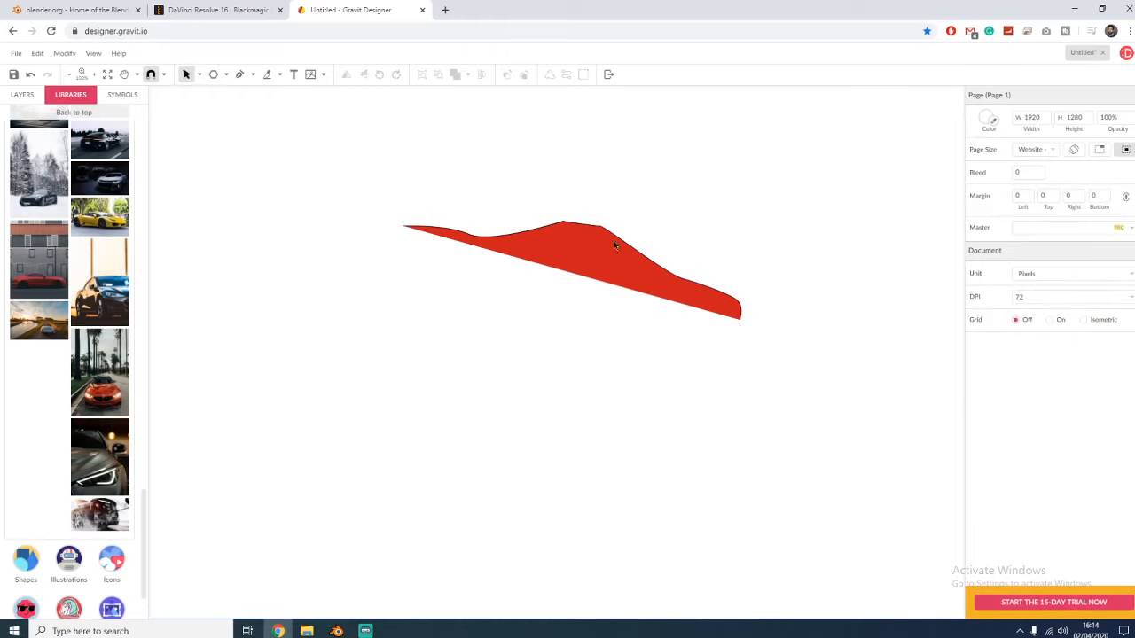
click(683, 259)
key(Delete)
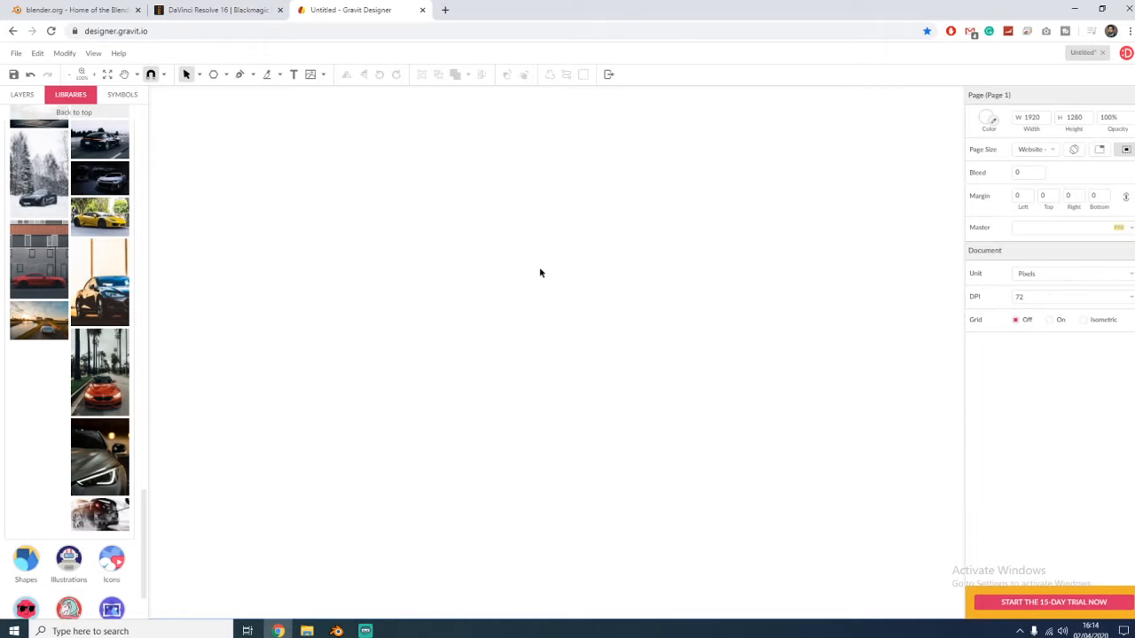
- Add a text object on the page reading "Hello all please subscribe"
click(294, 74)
click(381, 269)
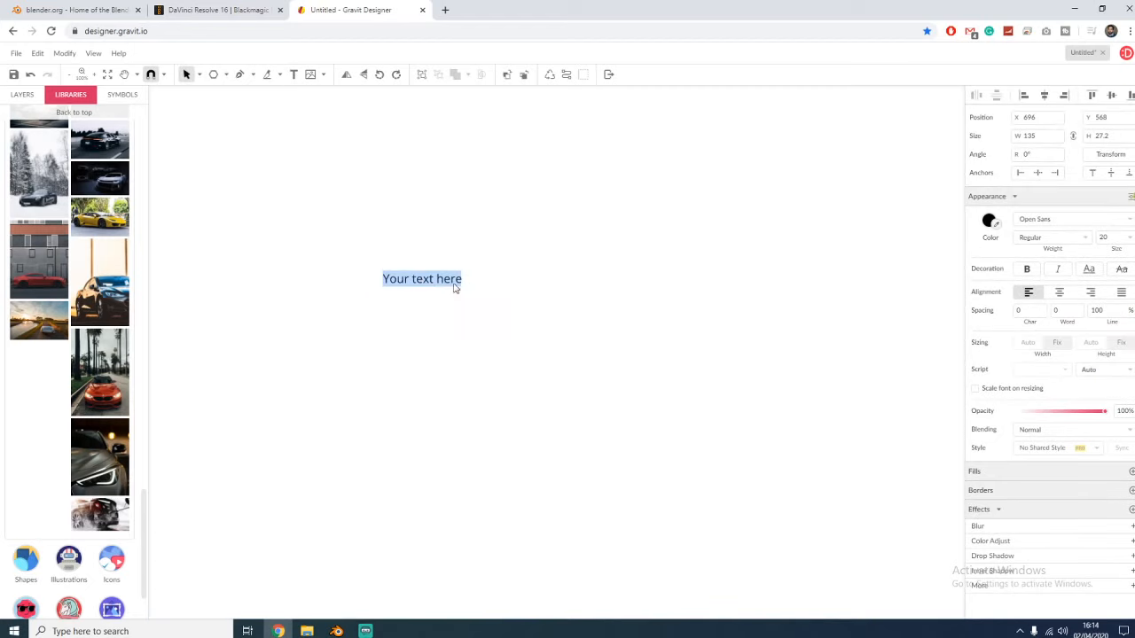
text(sd)
key(BackSpace)
key(BackSpace)
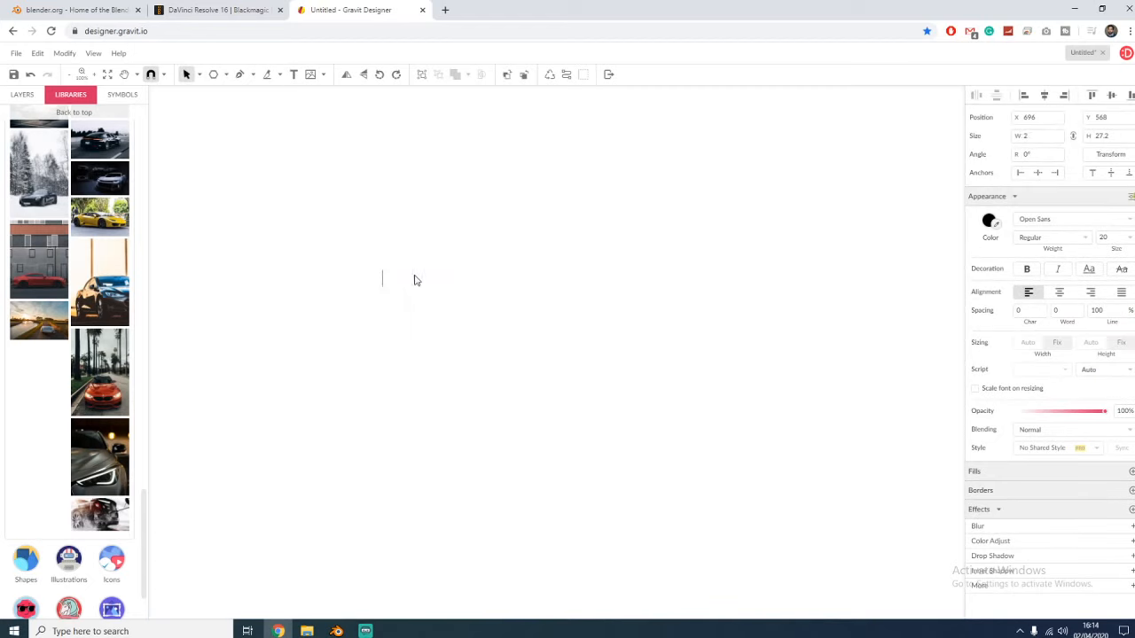
text(Hello all please subscribe)
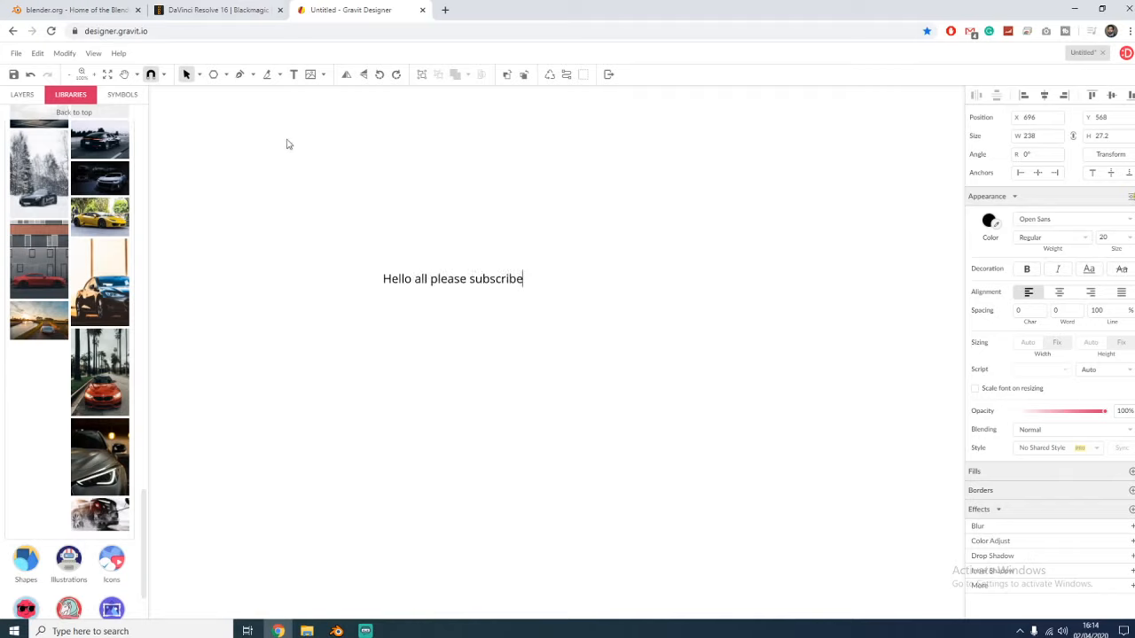
- Enlarge the text's frame to about 675 by 77 px and move it to X 557, Y 535
key(Escape)
drag(442, 284, 456, 280)
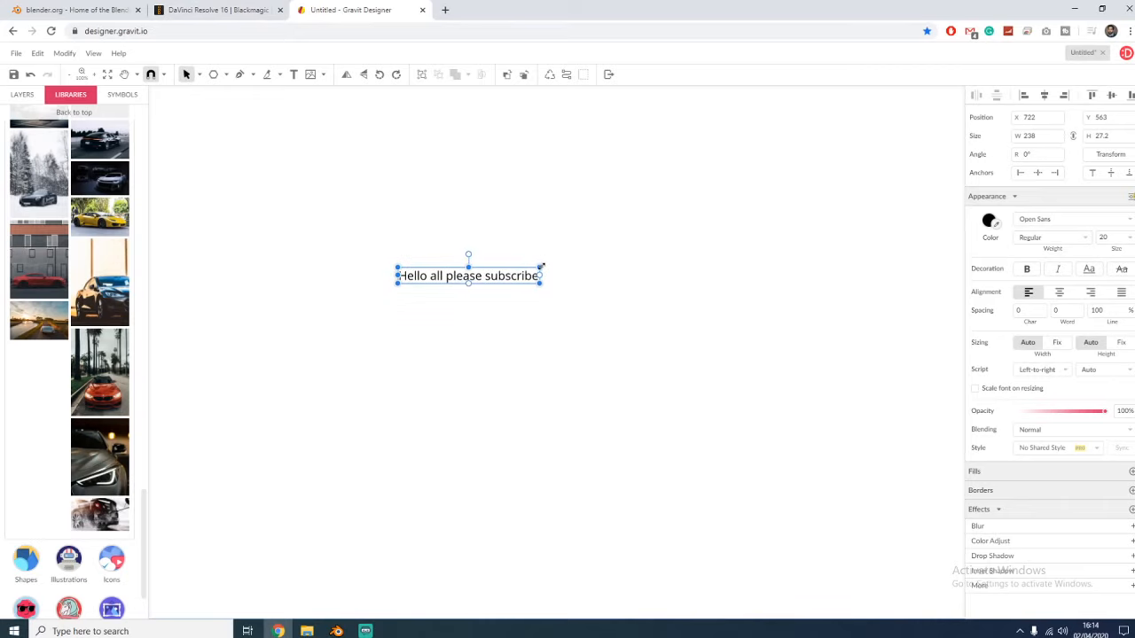
drag(540, 266, 596, 240)
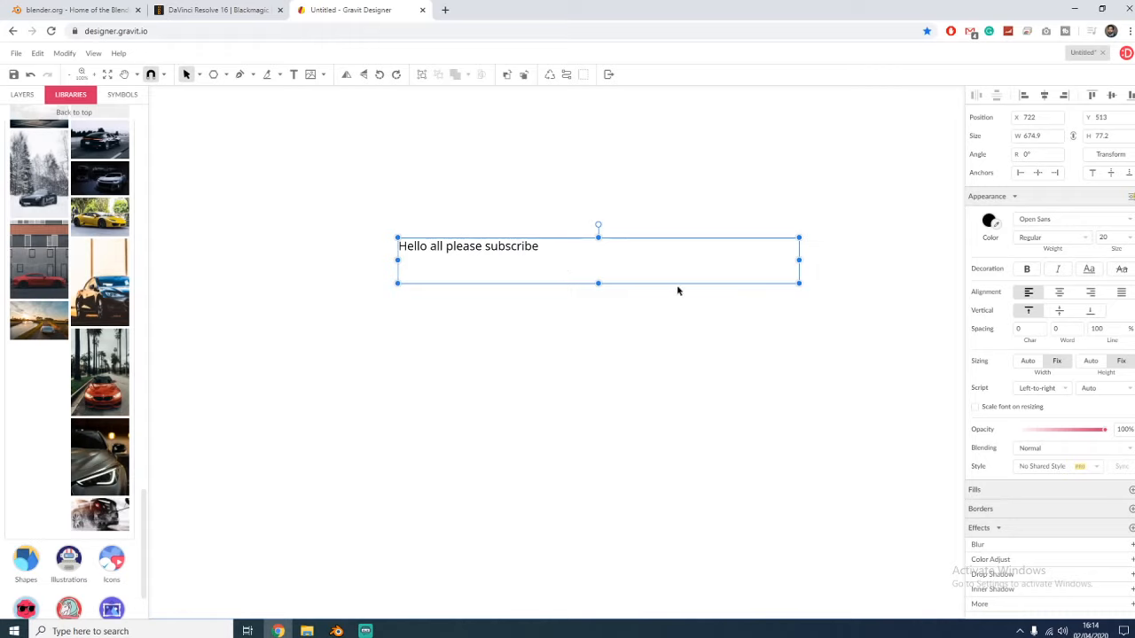
drag(653, 282, 588, 282)
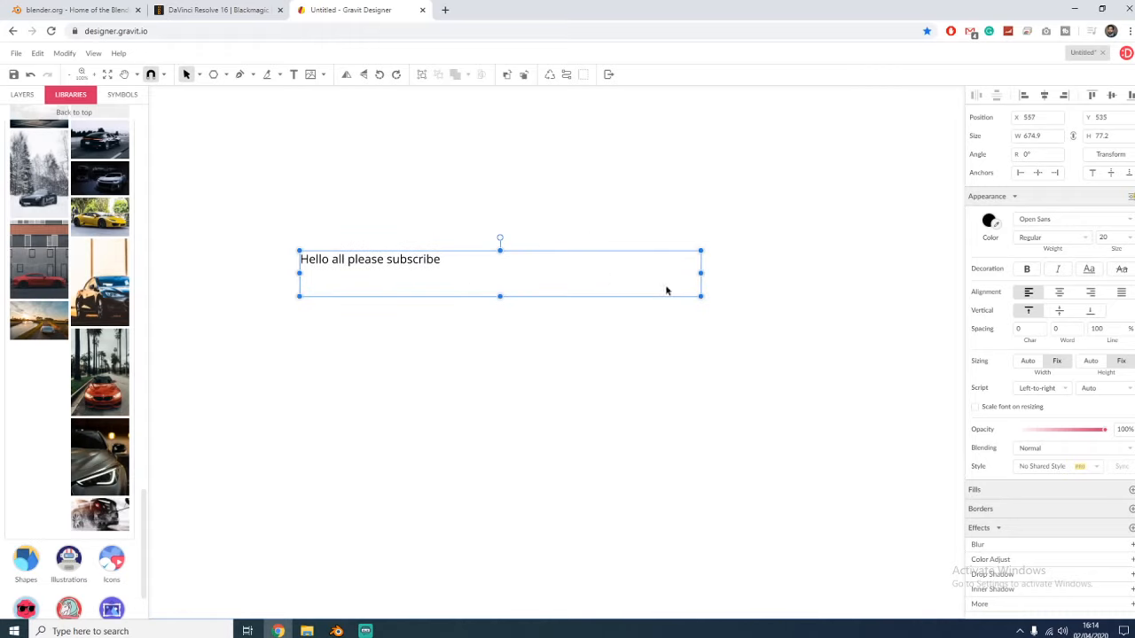
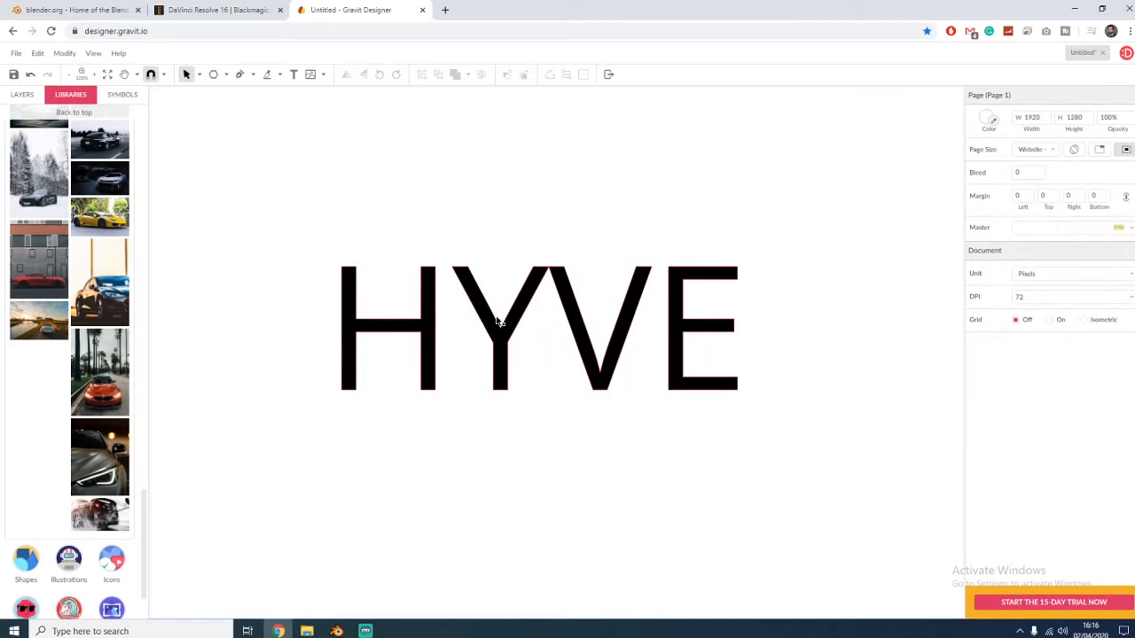
- Move the HYVE lettering to X 542, Y 454 and split its path into separate letters
drag(501, 325, 446, 266)
right_click(446, 266)
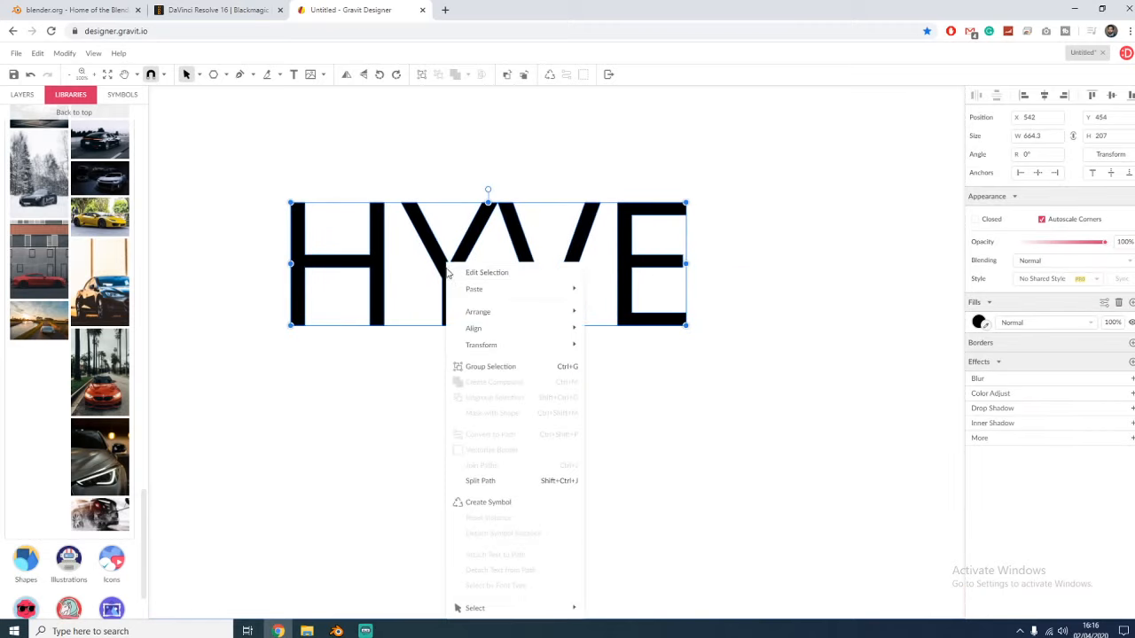
click(572, 477)
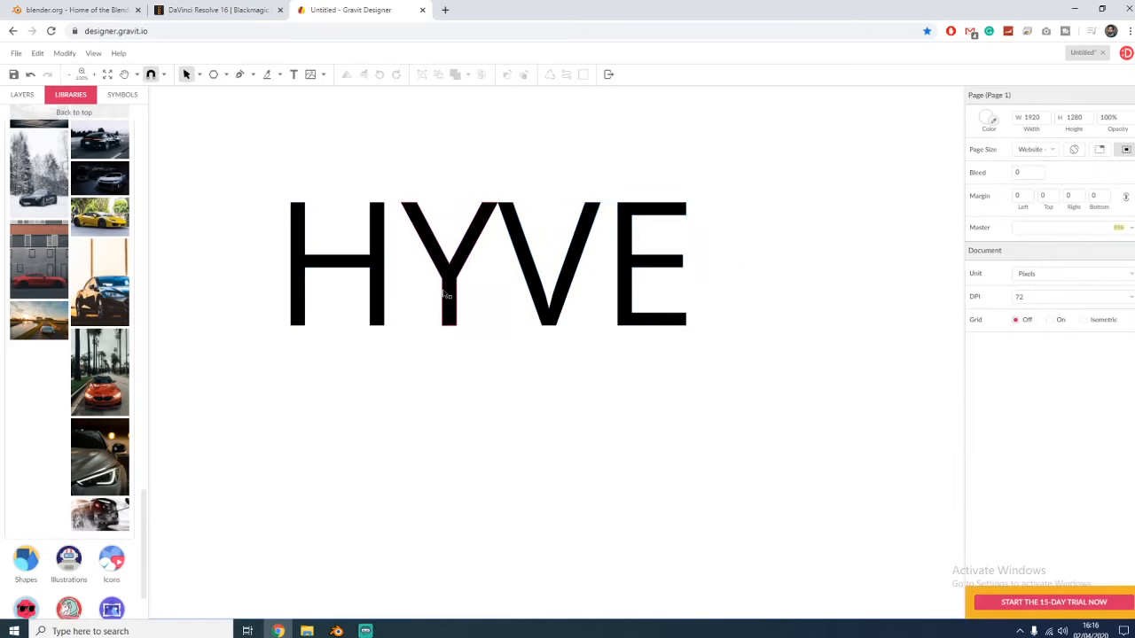
- Rearrange the separate letters into a vertical stack in the order H, V, Y, E
drag(448, 296, 443, 347)
drag(518, 294, 438, 266)
drag(379, 314, 484, 136)
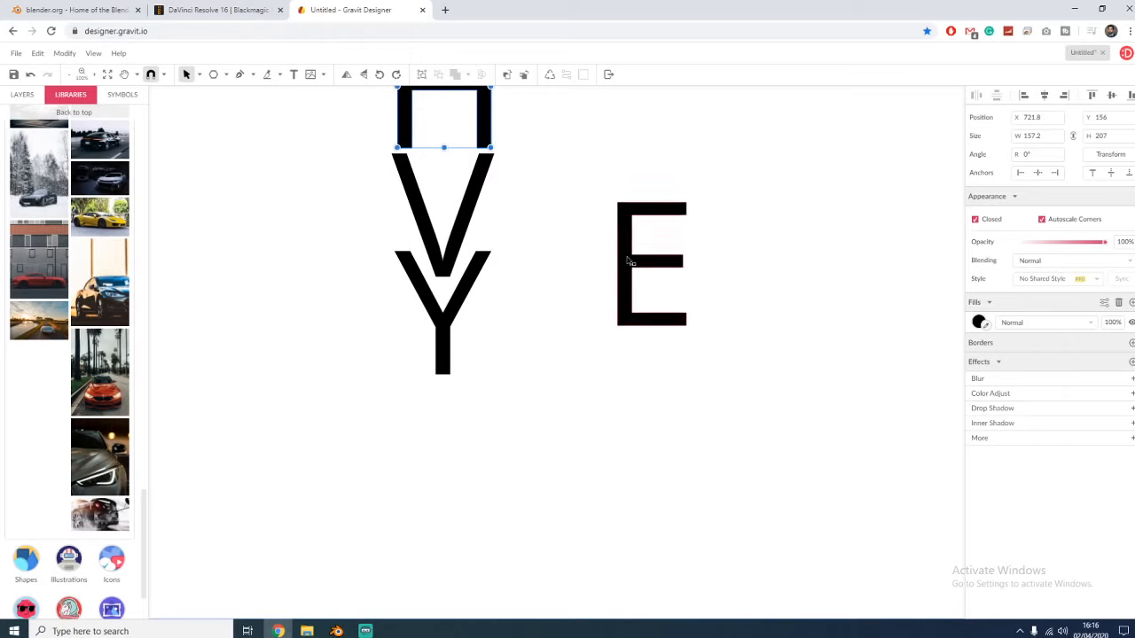
drag(625, 264, 431, 440)
click(567, 394)
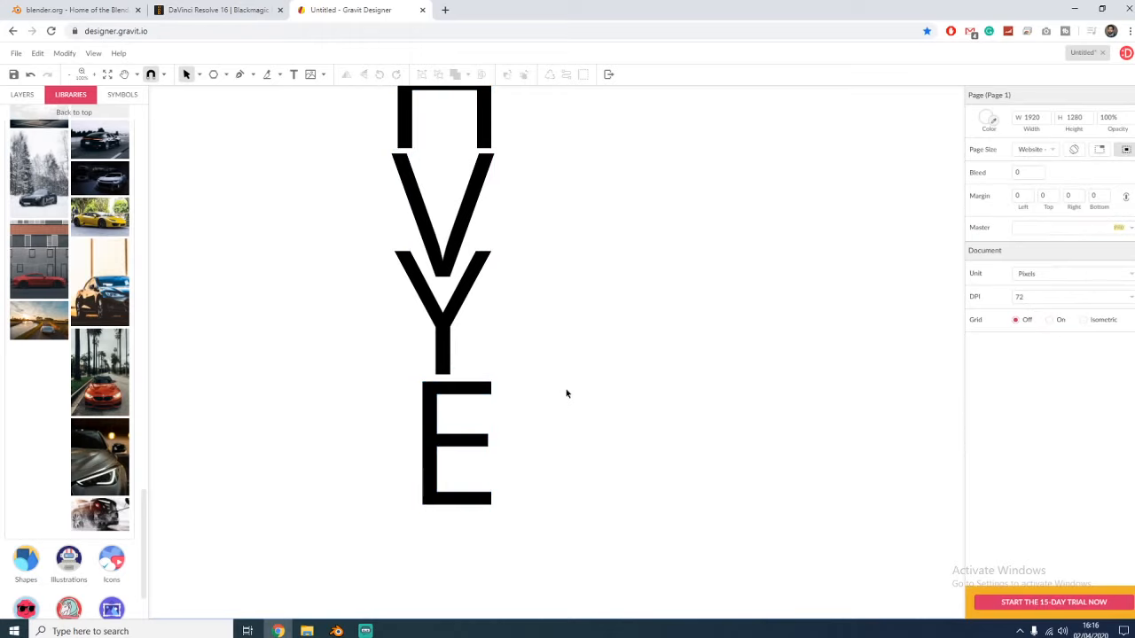
- Move the letter E to the right of the Y, and undo a trial enlargement of it
drag(441, 400, 585, 268)
drag(635, 372, 700, 420)
key(ctrl+z)
click(780, 395)
- Draw a hexagon about 151 by 175 px with the Polygon tool and place it at X 1097.7, Y 743
click(226, 75)
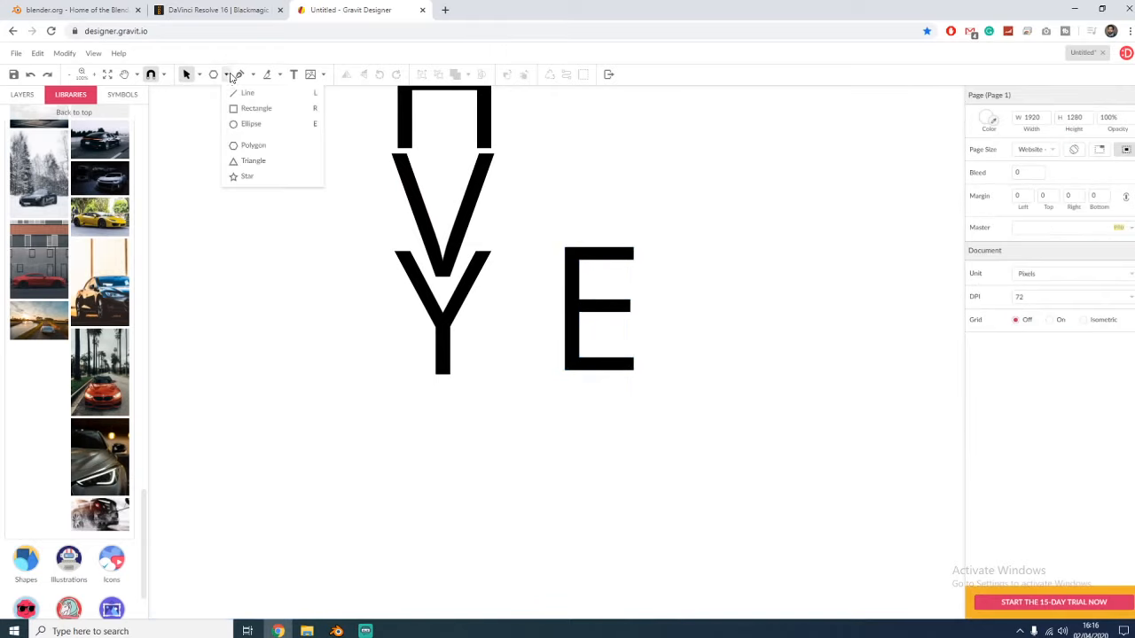
click(261, 140)
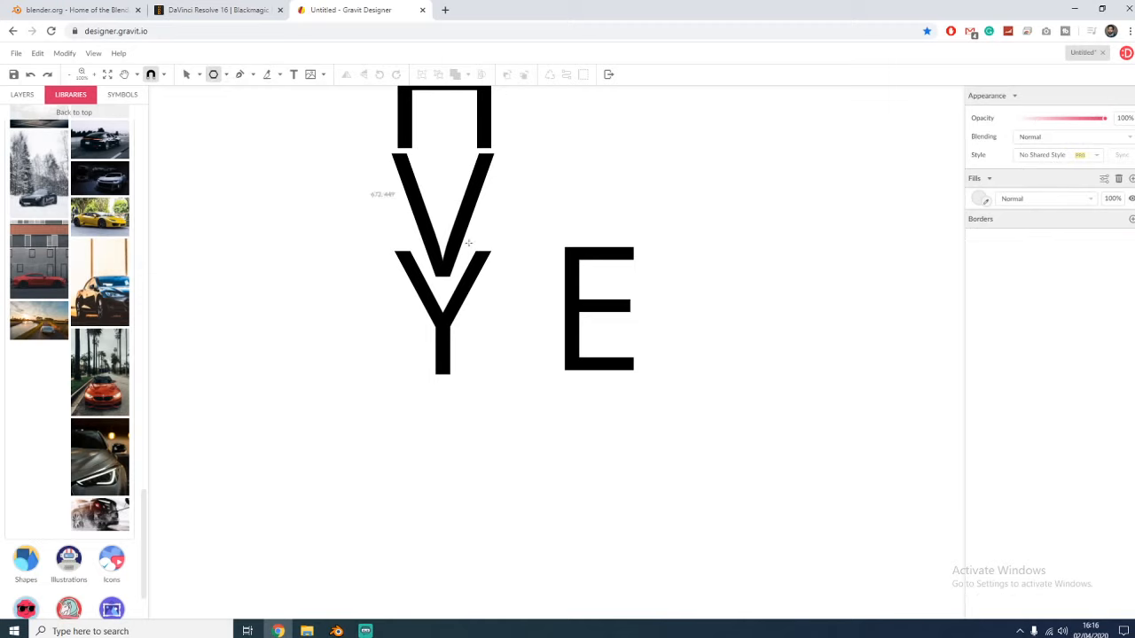
drag(555, 432, 598, 404)
drag(570, 441, 672, 439)
scroll(483, 380, up, 2)
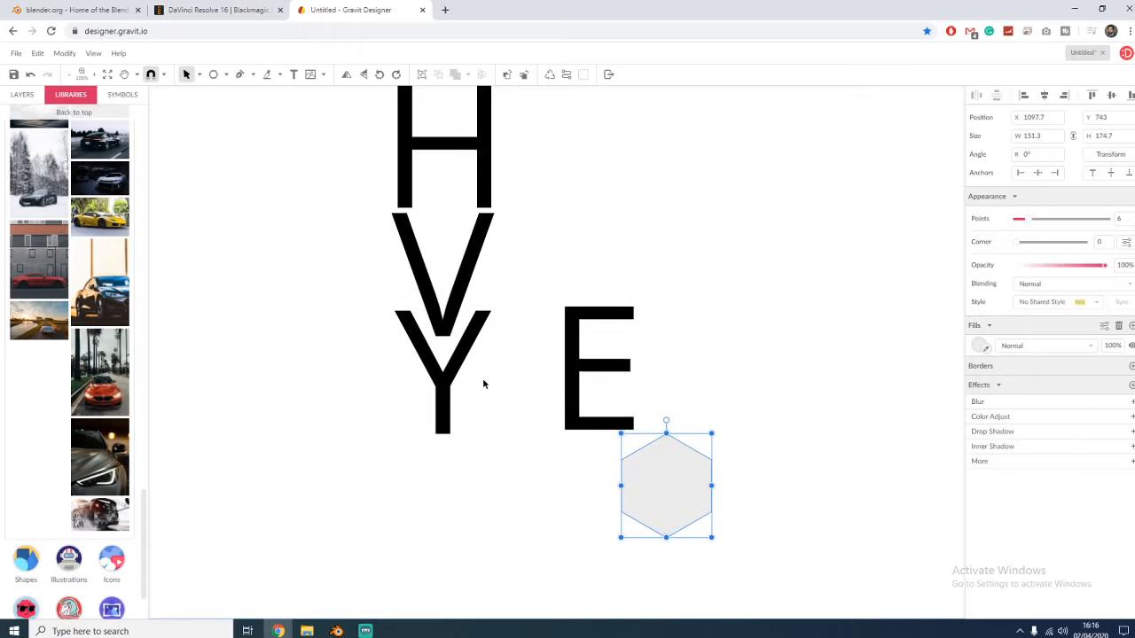
scroll(484, 381, down, 1)
key(space)
drag(528, 353, 516, 360)
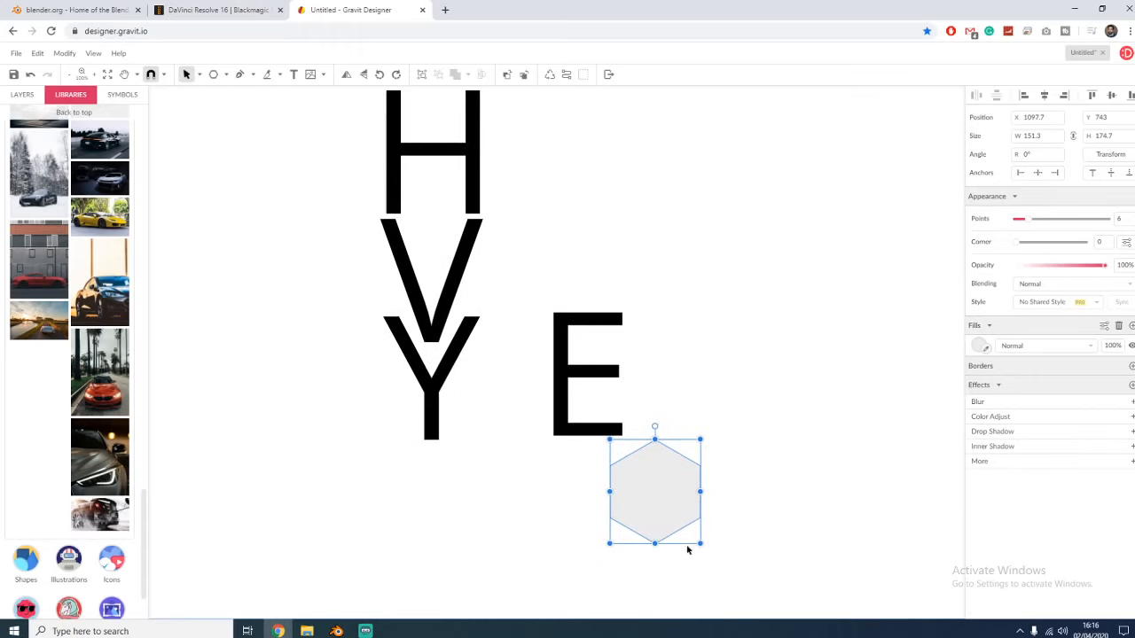
- Arrange the hexagon beside the letter E at X 1238.7, Y 434 and enlarge it to about 325 by 376 px
drag(677, 482, 749, 314)
drag(562, 367, 681, 315)
click(750, 311)
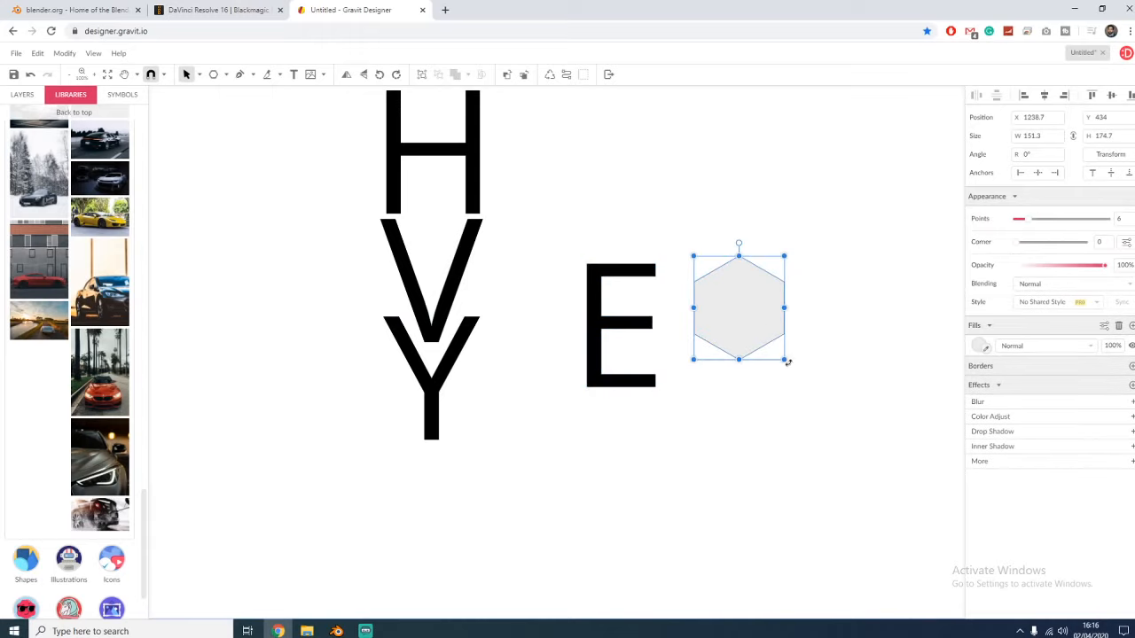
drag(785, 359, 888, 479)
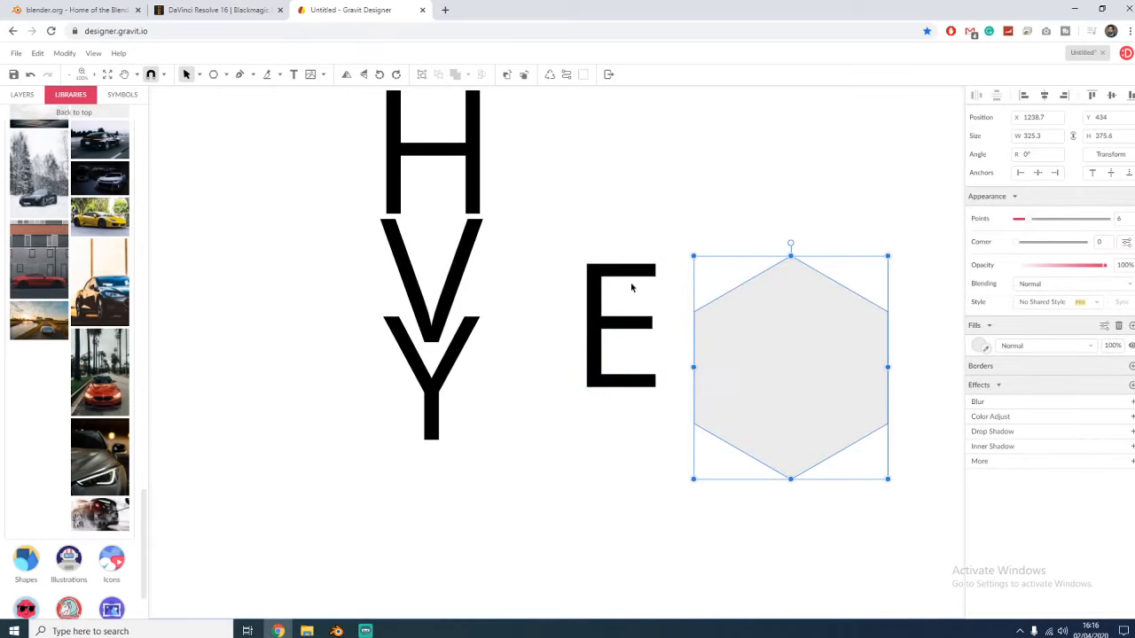
- Centre the letter H on the hexagon, then try subtracting one shape from the other and undo it
drag(471, 159, 828, 371)
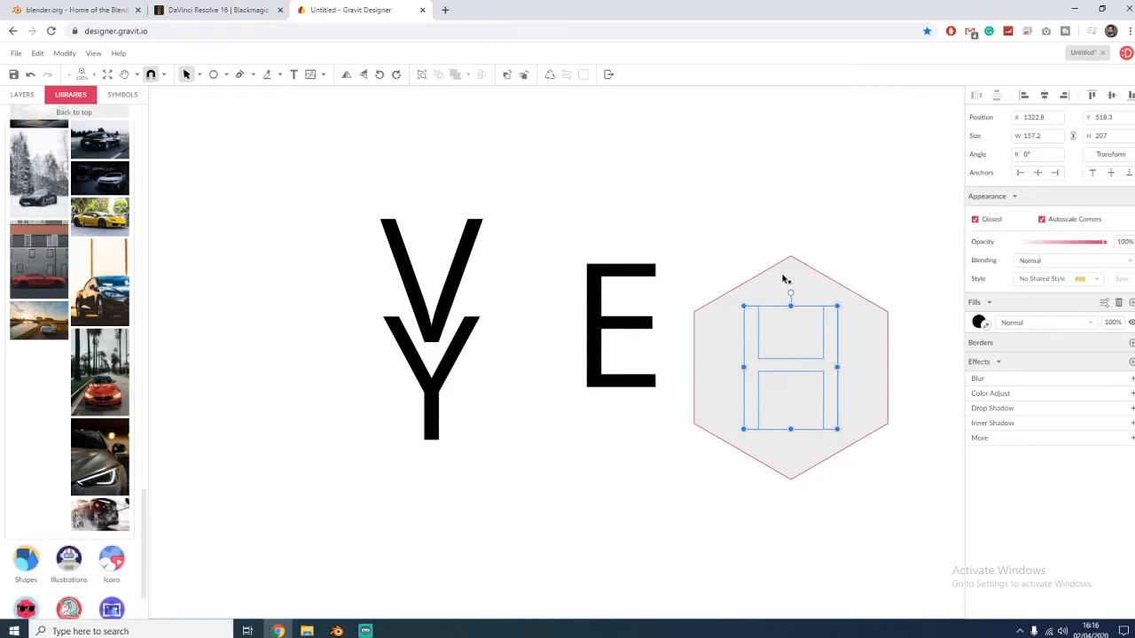
shift+click(784, 280)
click(468, 75)
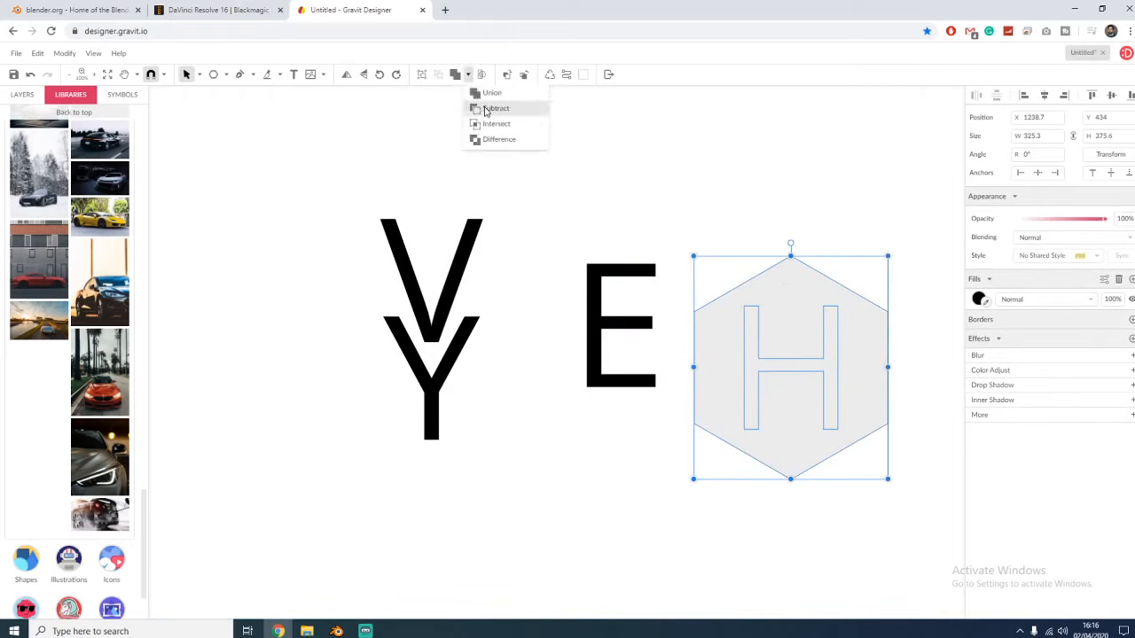
click(484, 111)
key(ctrl+z)
- Send the hexagon backward until it lies behind the letter H
click(621, 191)
click(838, 340)
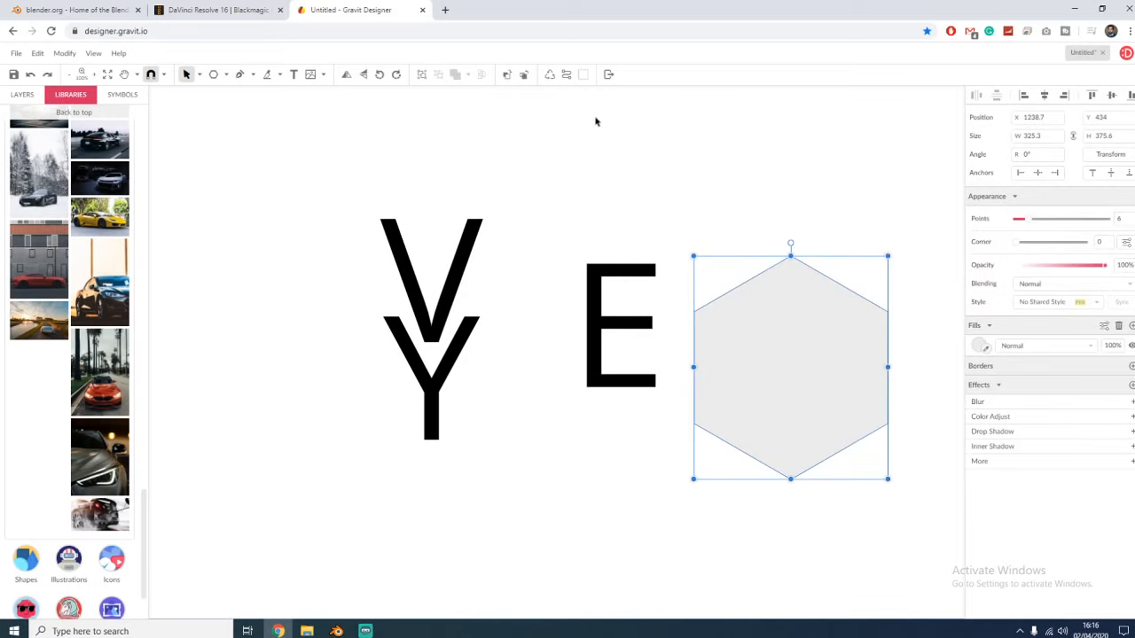
click(524, 75)
click(748, 314)
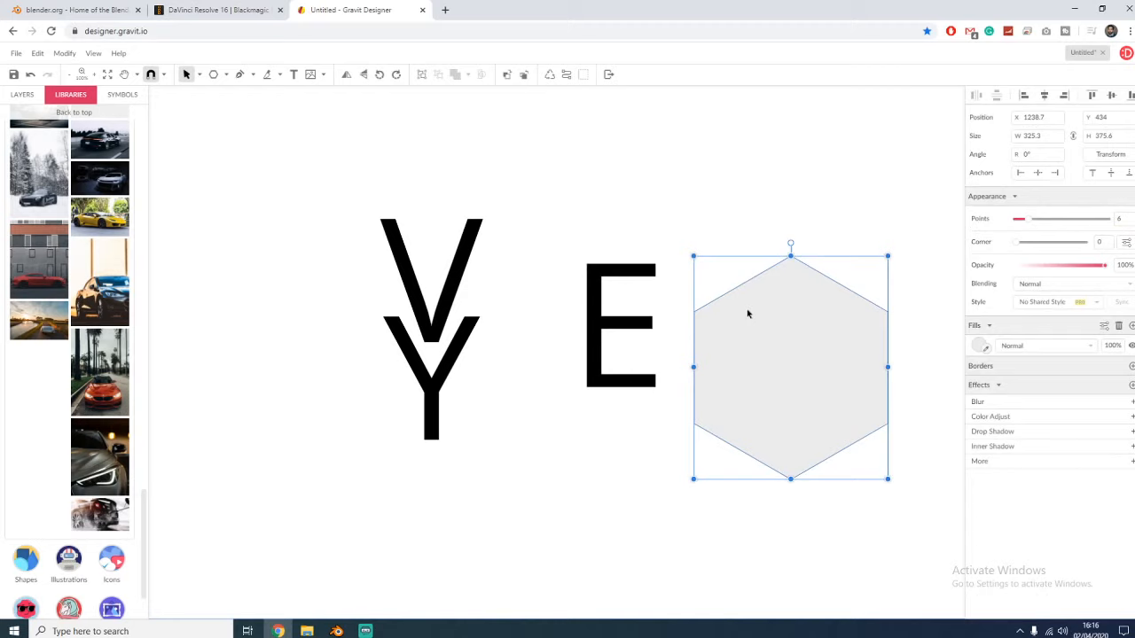
click(524, 76)
click(745, 197)
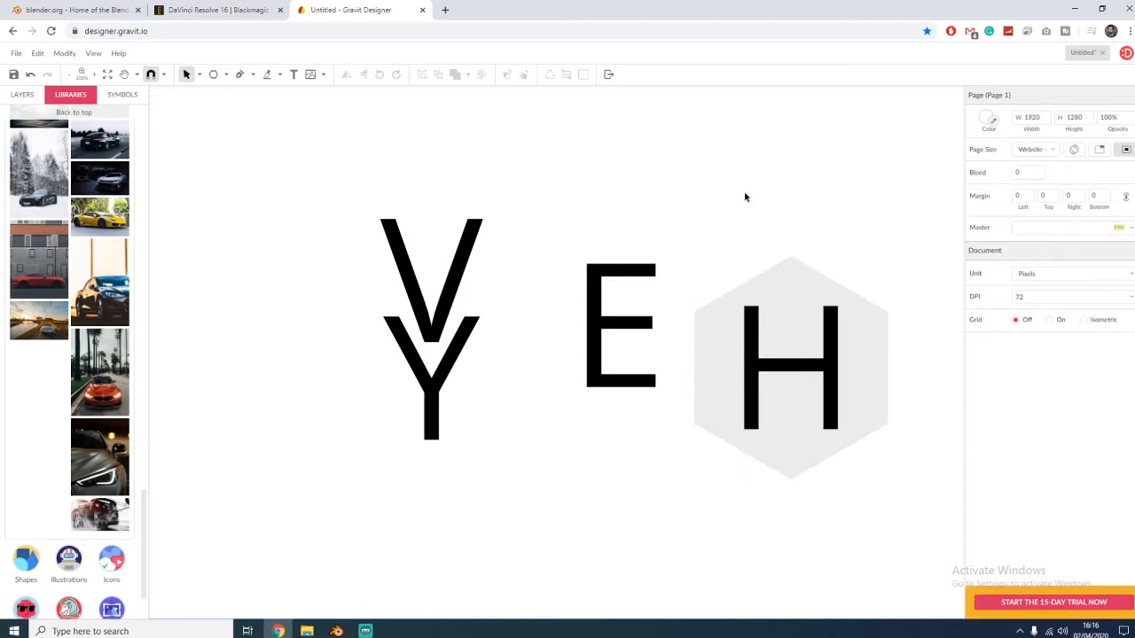
- Subtract the letter H from the hexagon to cut the letter's shape out of it
drag(720, 246, 777, 326)
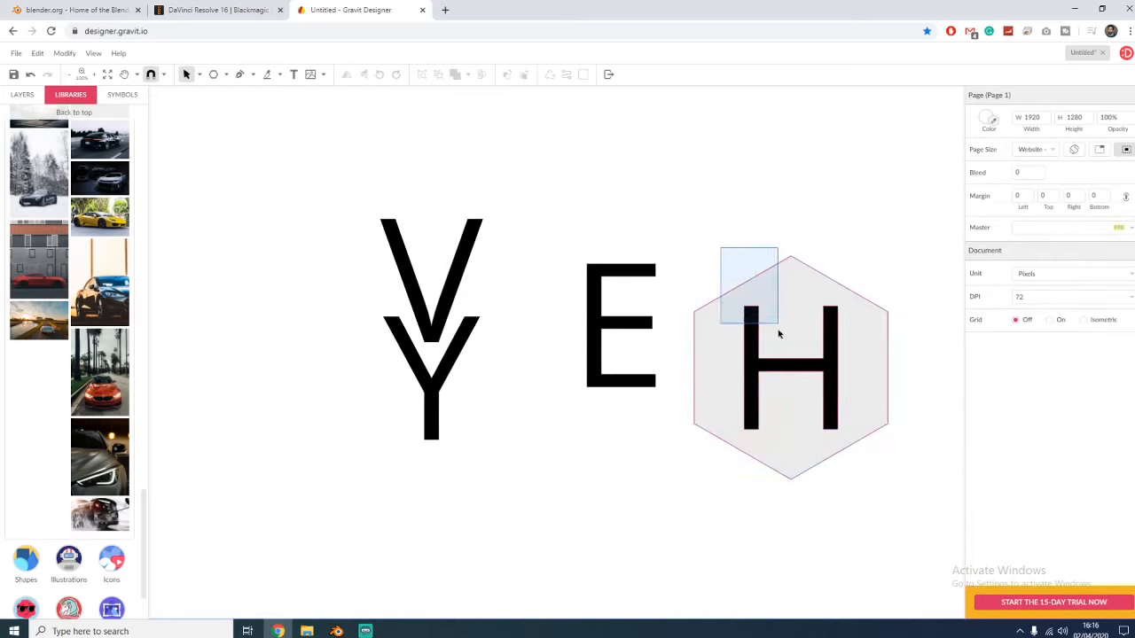
click(478, 74)
click(495, 111)
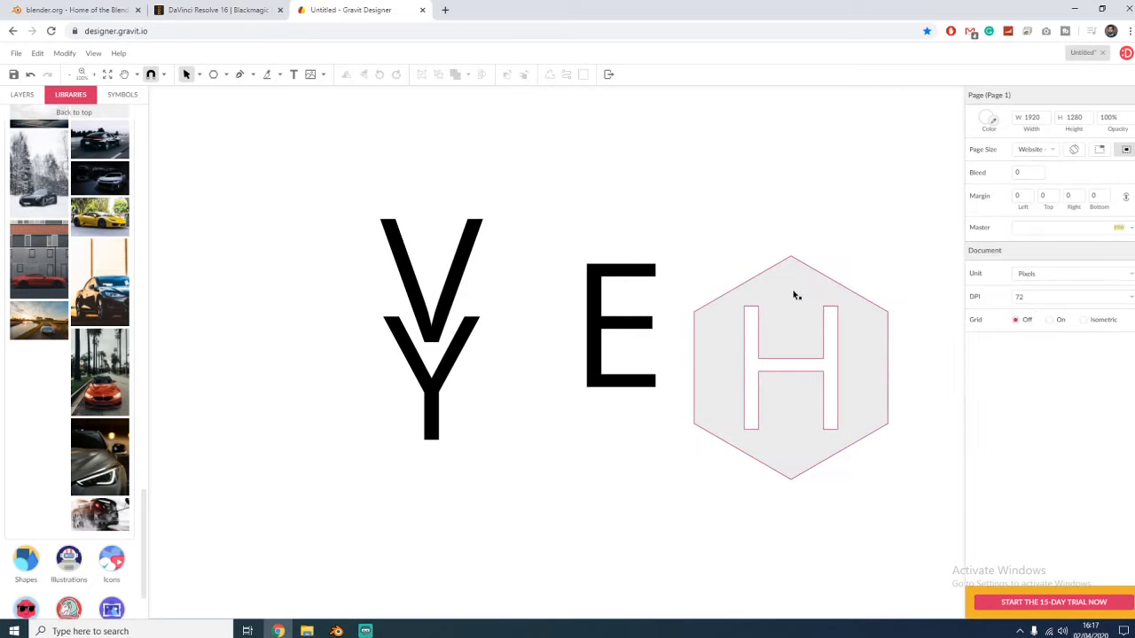
- Move the cut-out hexagon over the letter E and bring it forward in front of the letter
drag(795, 295, 675, 216)
click(827, 225)
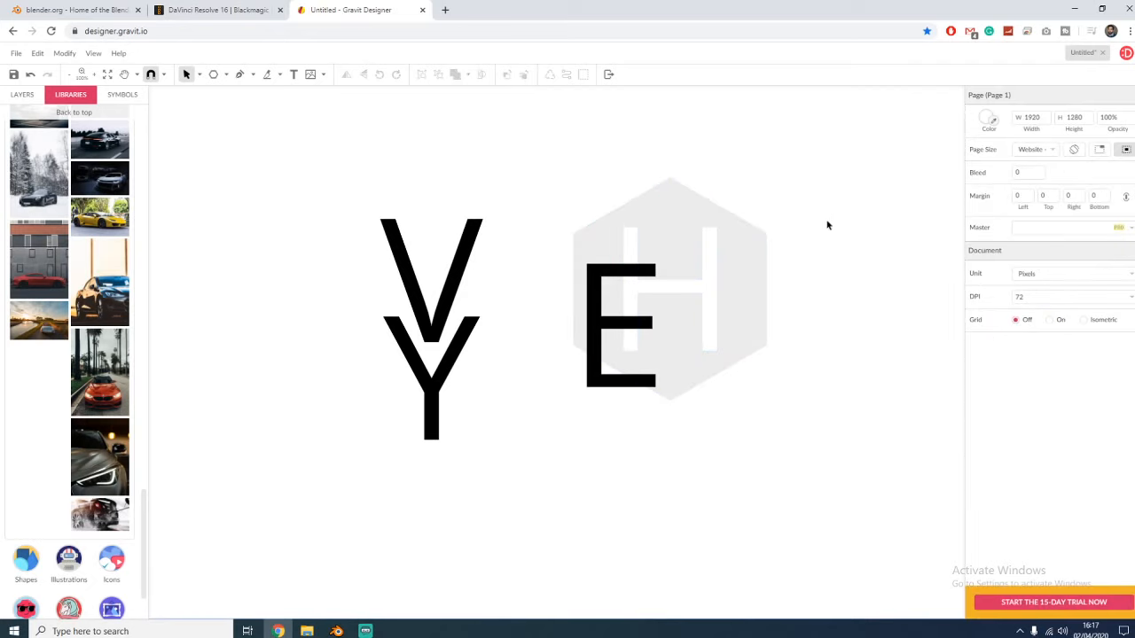
click(766, 307)
click(507, 76)
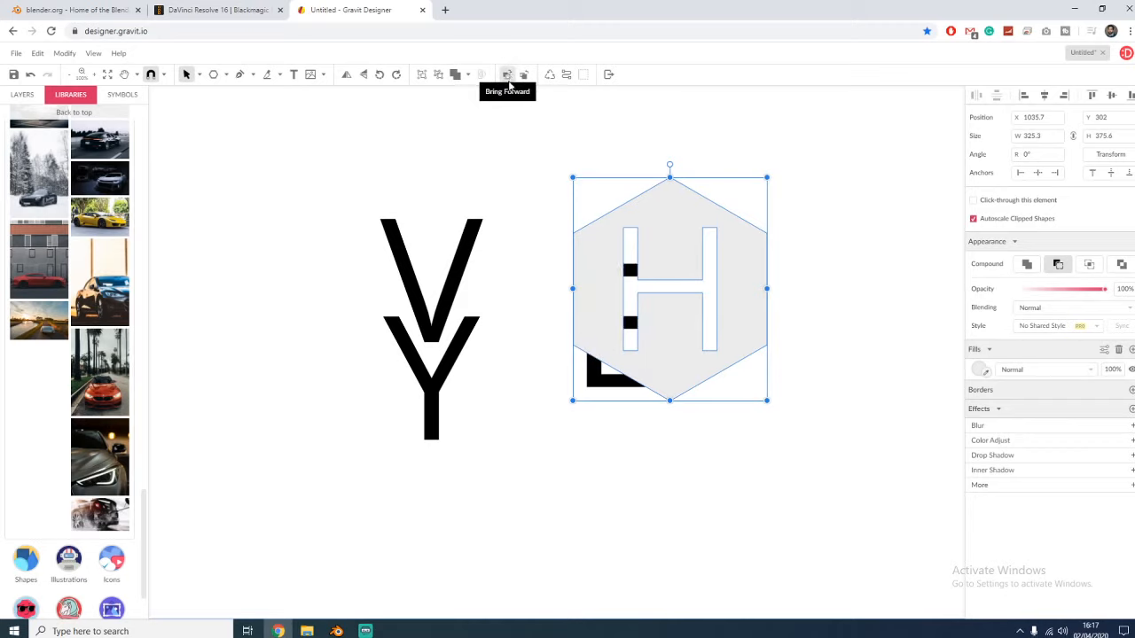
click(534, 191)
drag(731, 350, 669, 374)
click(801, 327)
click(790, 342)
- Delete the cut-out hexagon and the remaining letters V, Y and E to empty the page
drag(585, 301, 691, 441)
key(Delete)
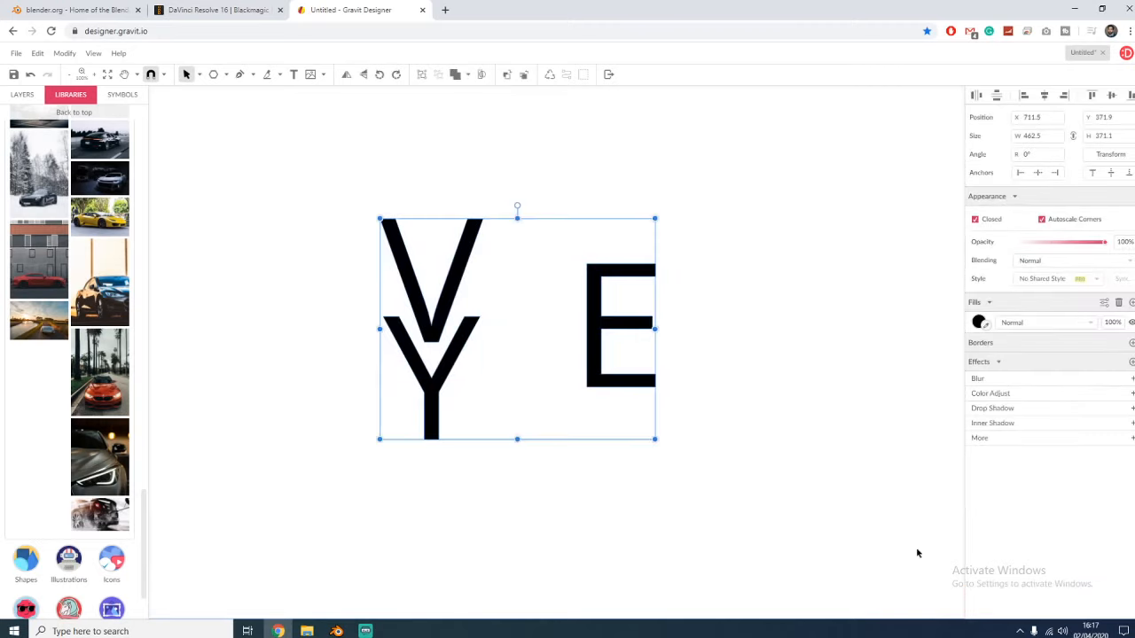
key(Delete)
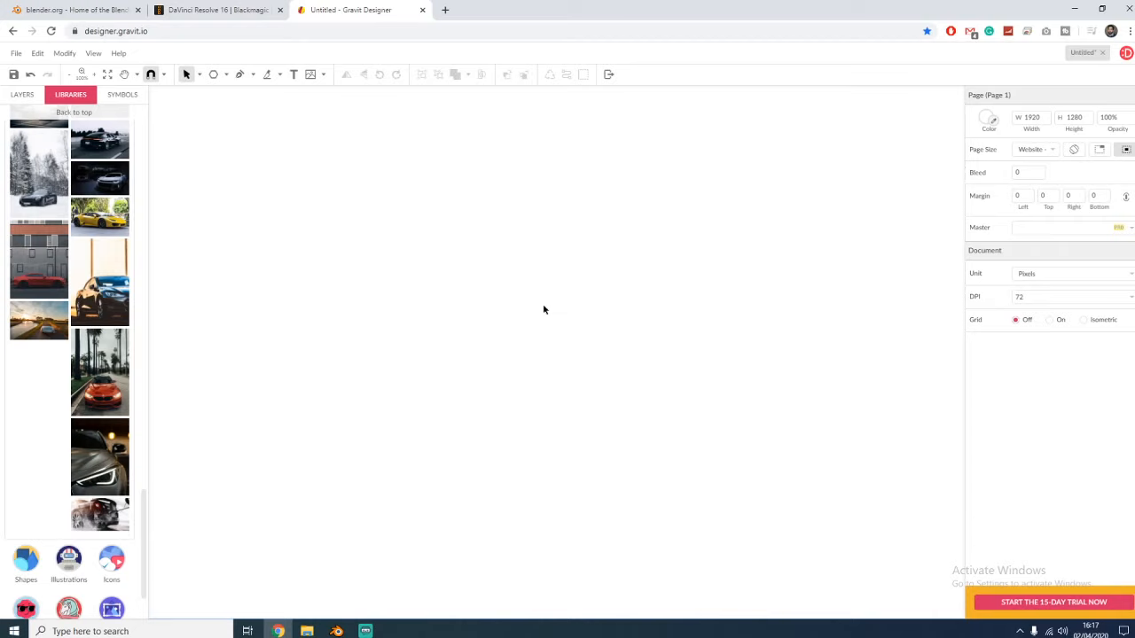
- Open the Virtual Desktop design from the cloud storage
scroll(89, 244, up, 10)
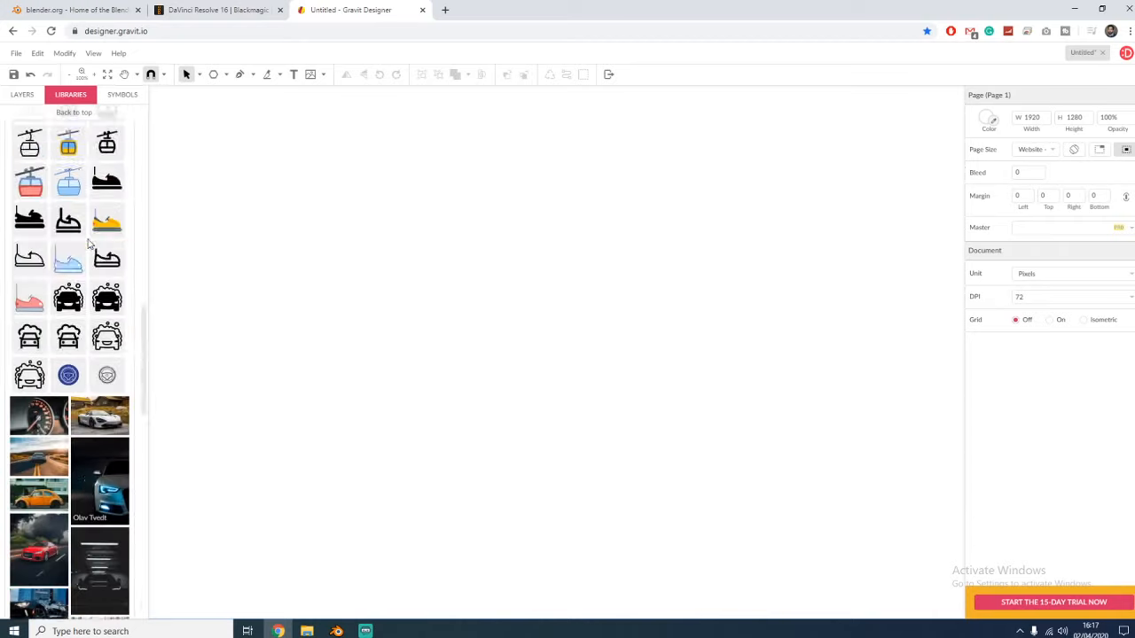
scroll(88, 244, up, 5)
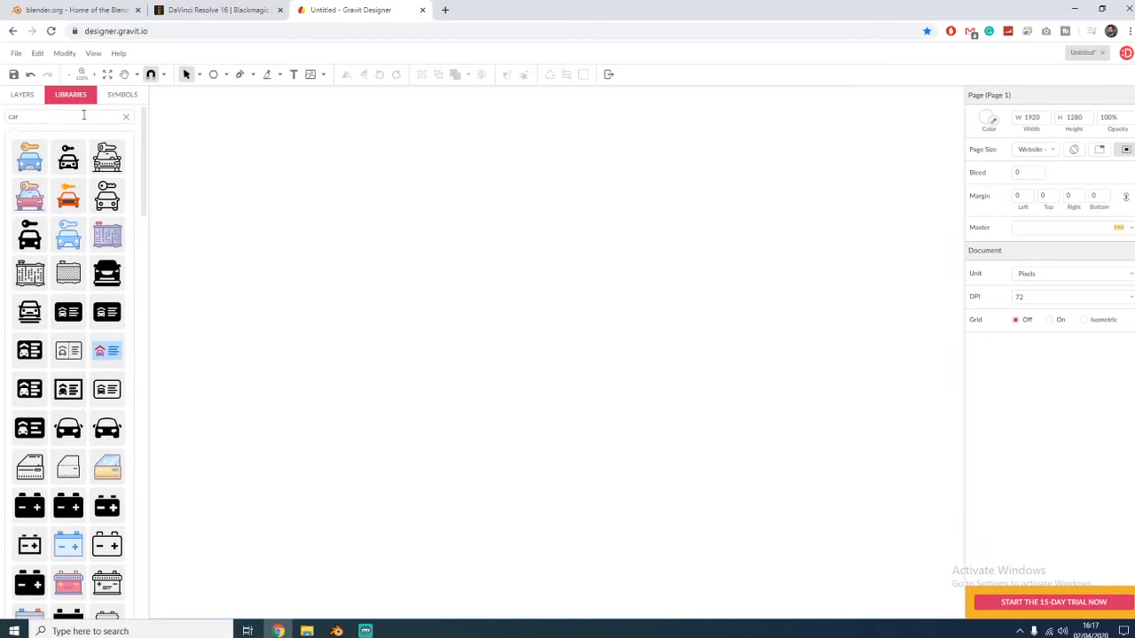
click(17, 54)
mouse_move(77, 246)
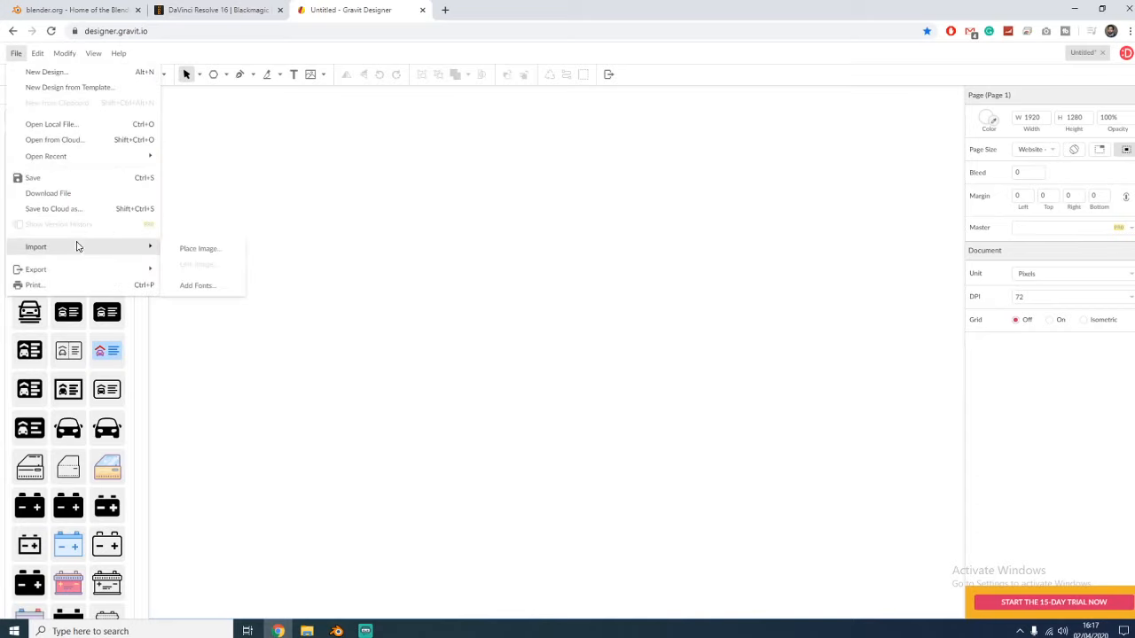
click(40, 140)
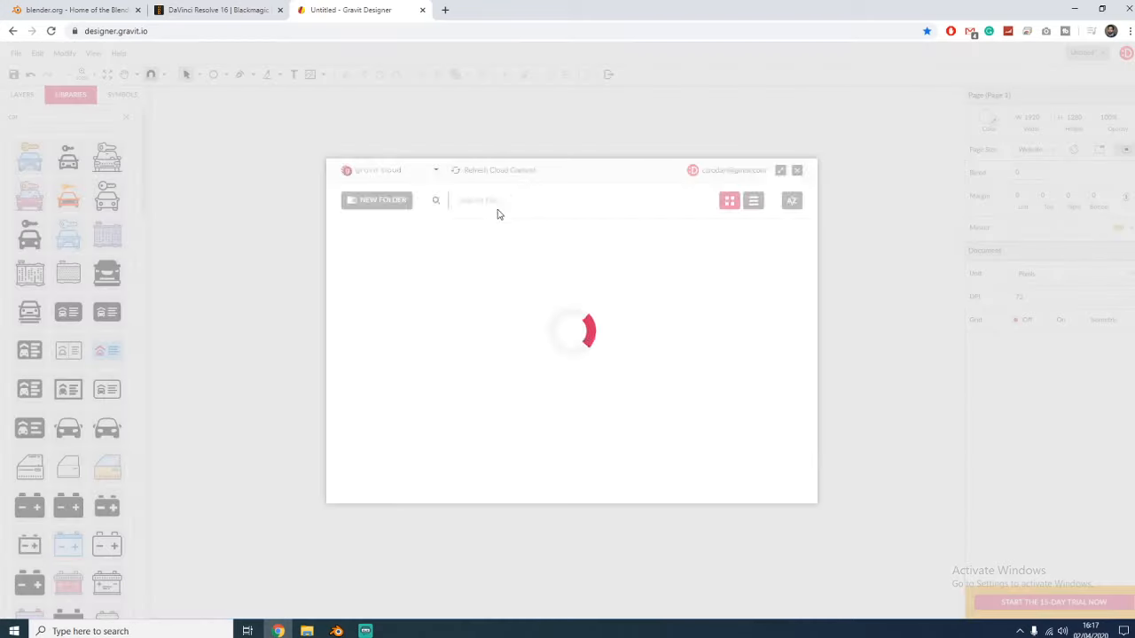
click(570, 280)
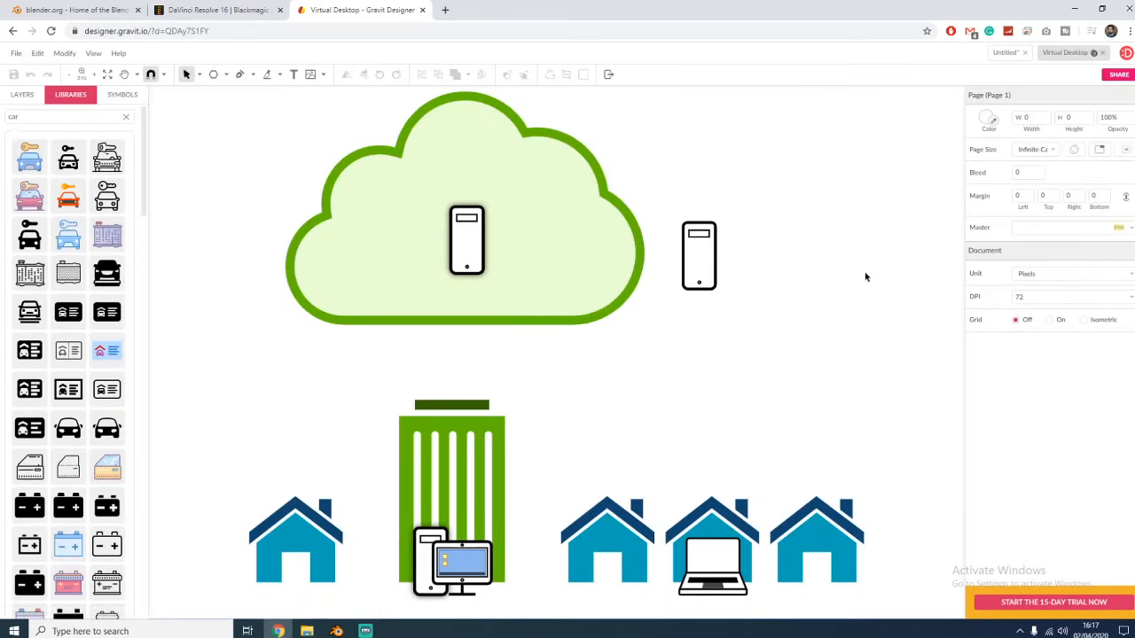
- Move the two computer towers into the empty area to the right of the cloud drawing
scroll(866, 257, down, 1)
scroll(866, 260, up, 1)
drag(715, 270, 734, 355)
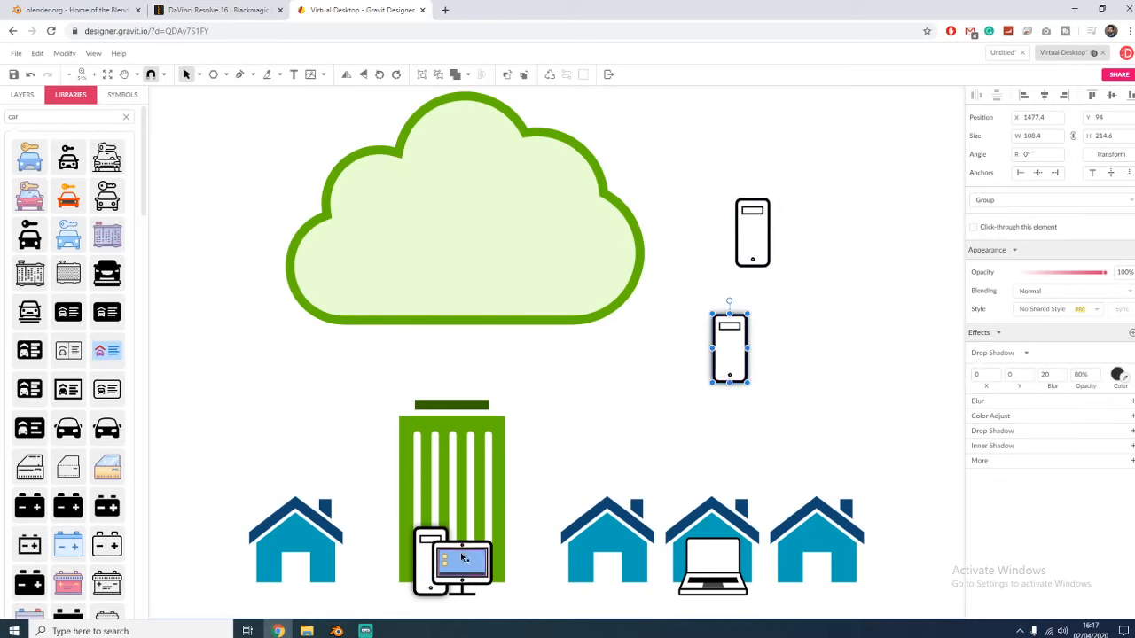
click(598, 400)
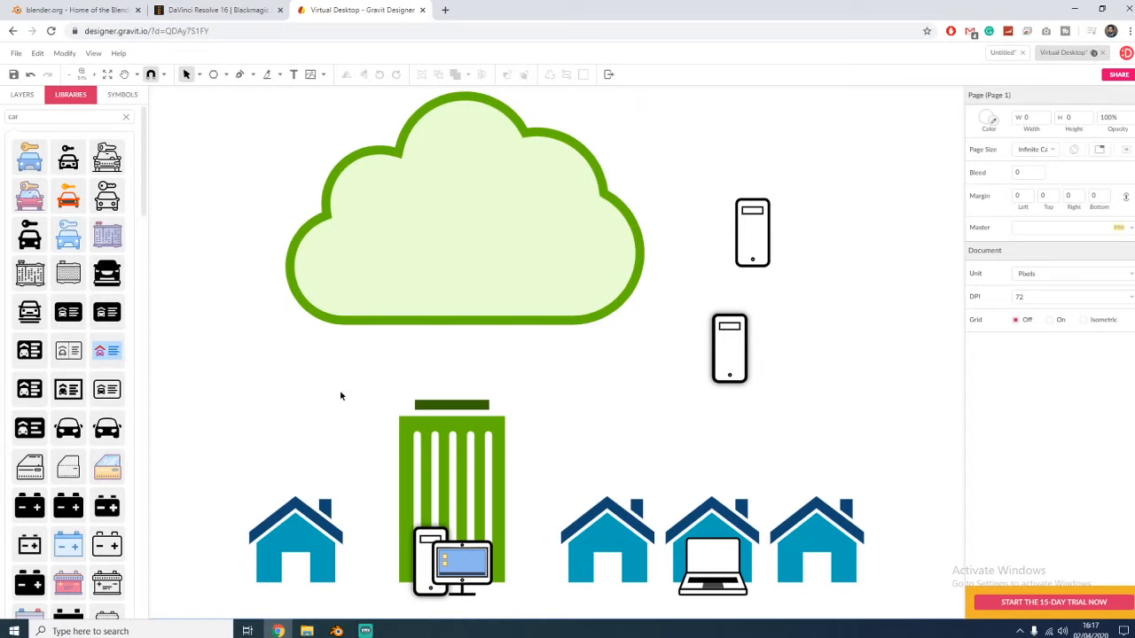
- Delete the building, computers and houses, leaving only the cloud, and move the cloud to X 276.6, Y -309.7
drag(401, 353, 927, 588)
key(Delete)
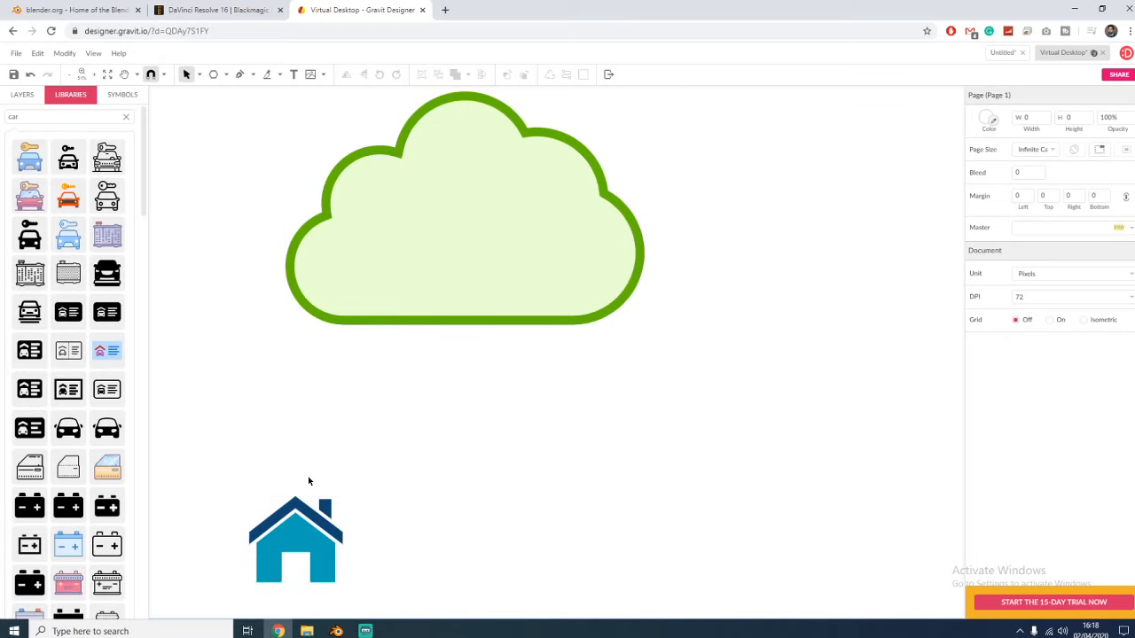
click(303, 544)
key(Delete)
drag(446, 245, 486, 336)
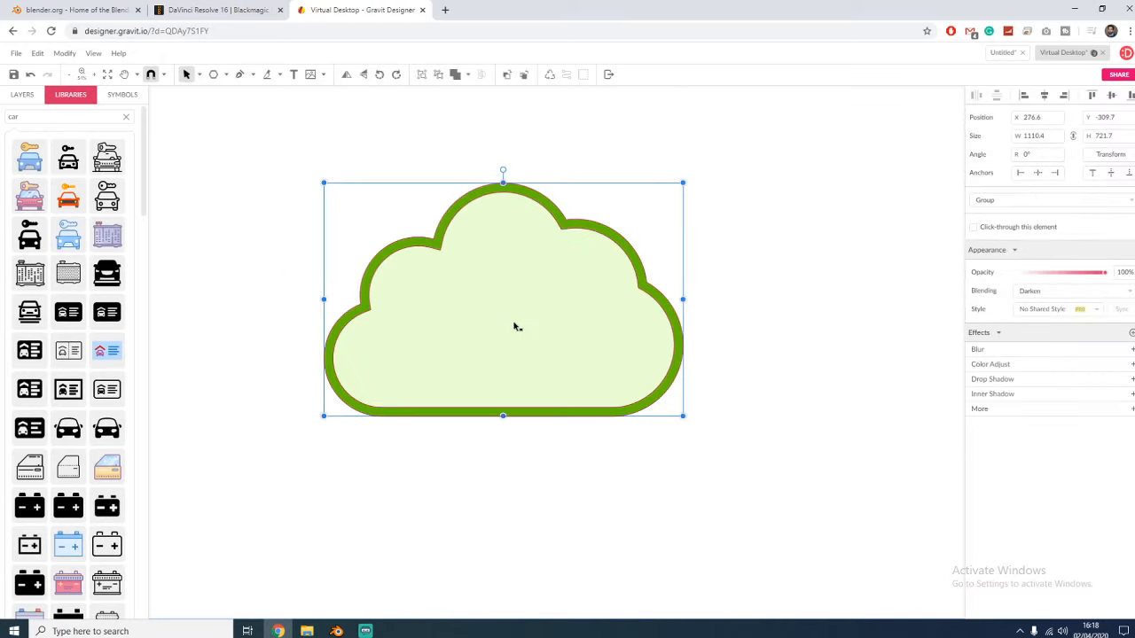
- Ungroup the cloud and delete its dark green outline shape
right_click(516, 327)
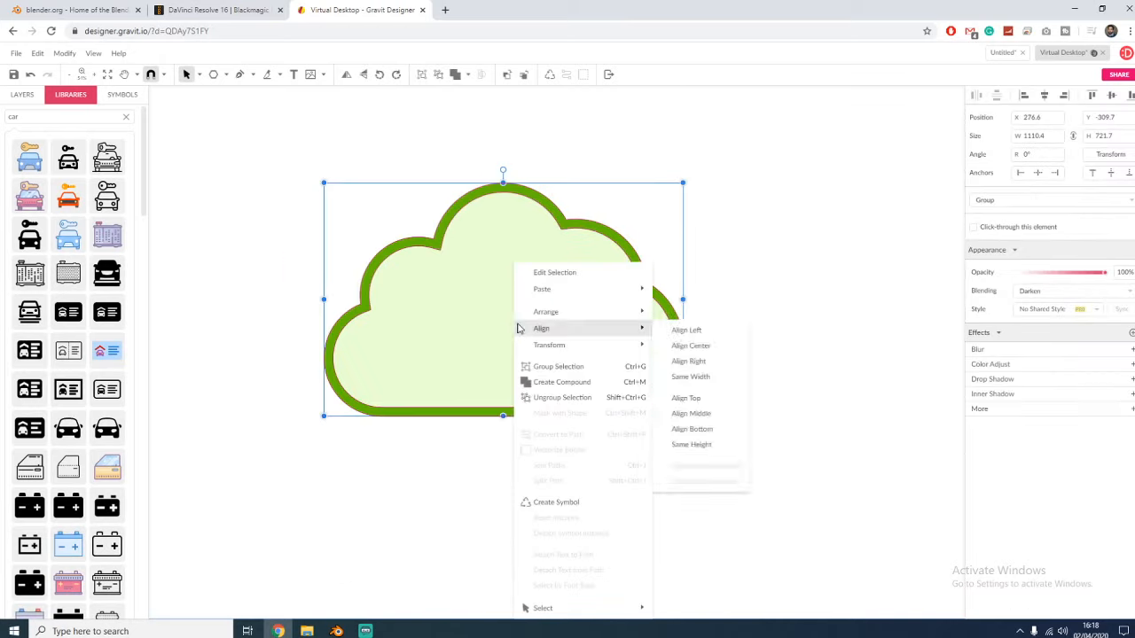
click(588, 398)
click(719, 393)
click(664, 393)
key(Delete)
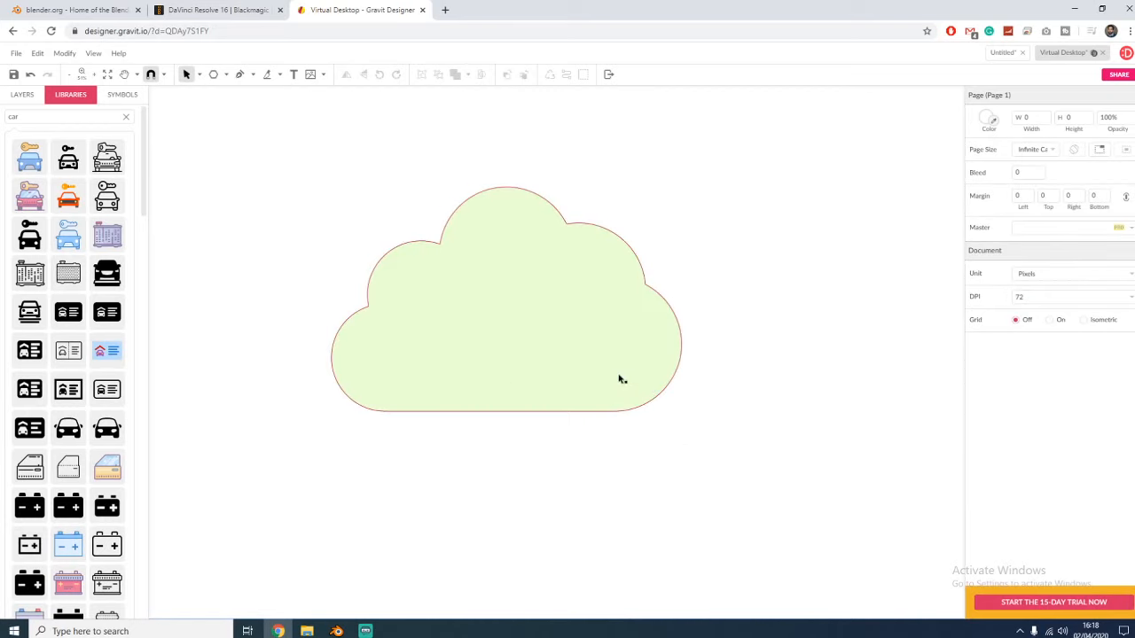
- Show the document's layer list and move the pale green cloud to X 193, Y -255
click(621, 380)
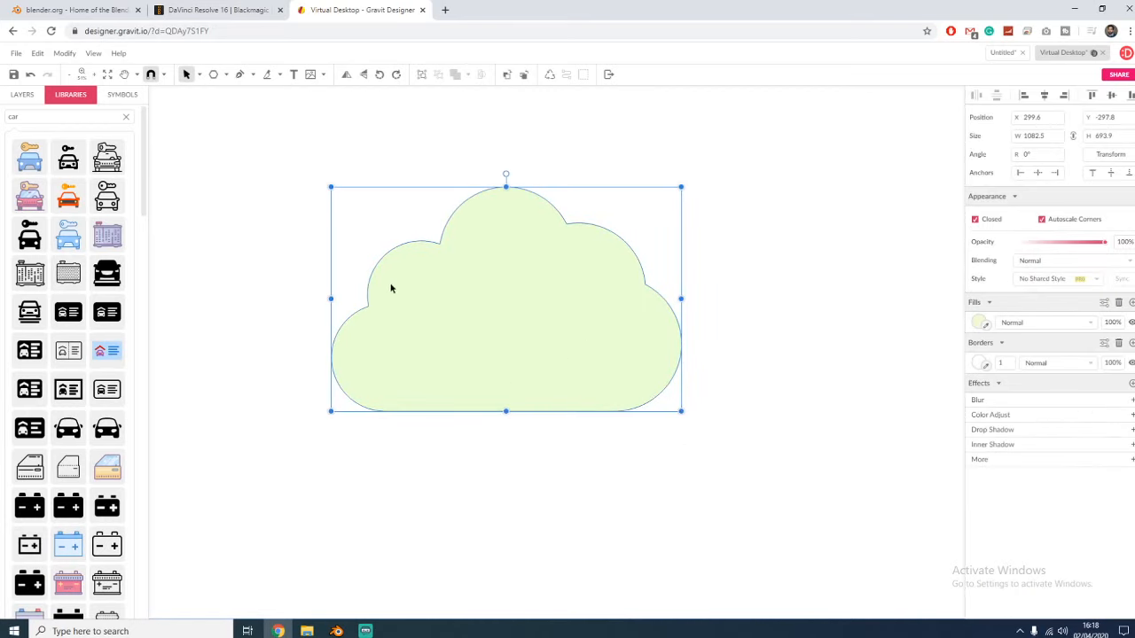
click(807, 310)
click(485, 319)
click(24, 95)
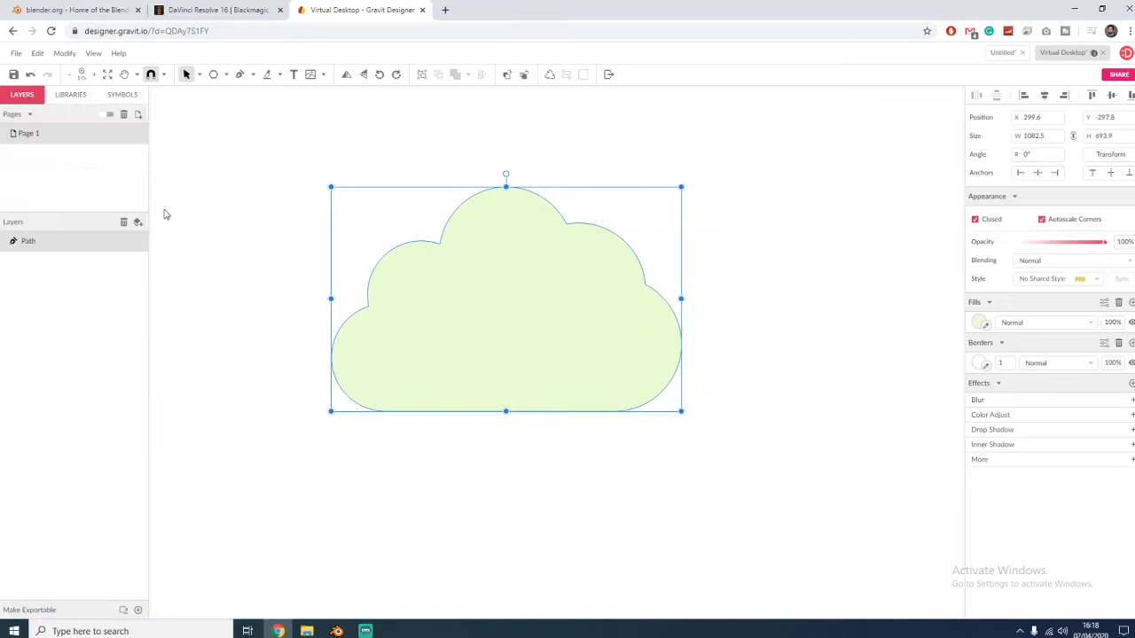
click(289, 432)
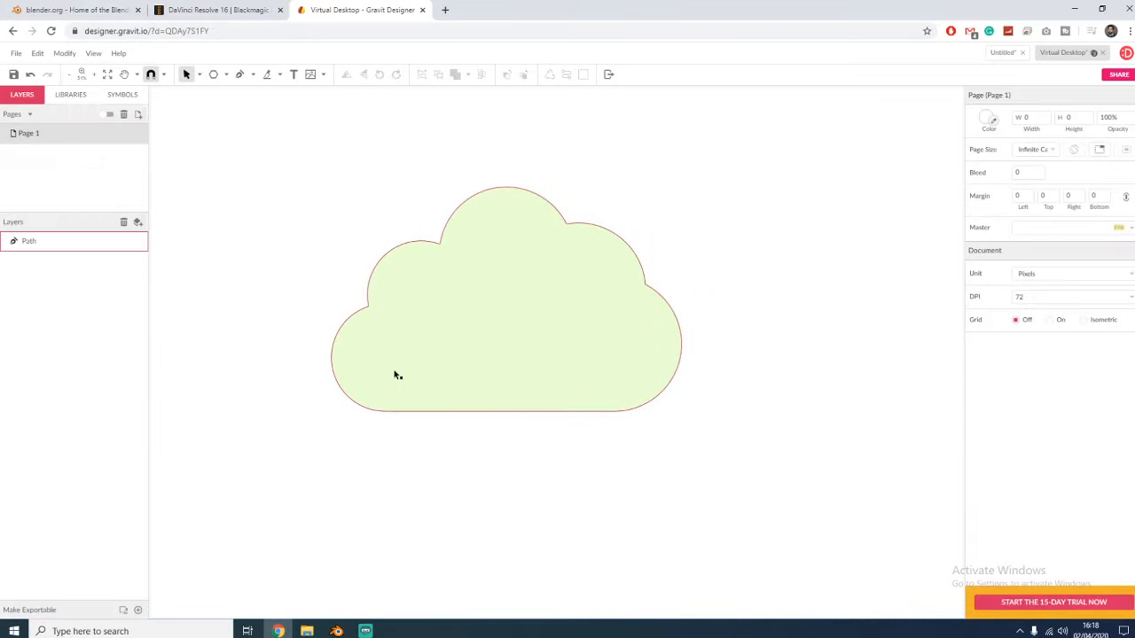
drag(387, 374, 359, 388)
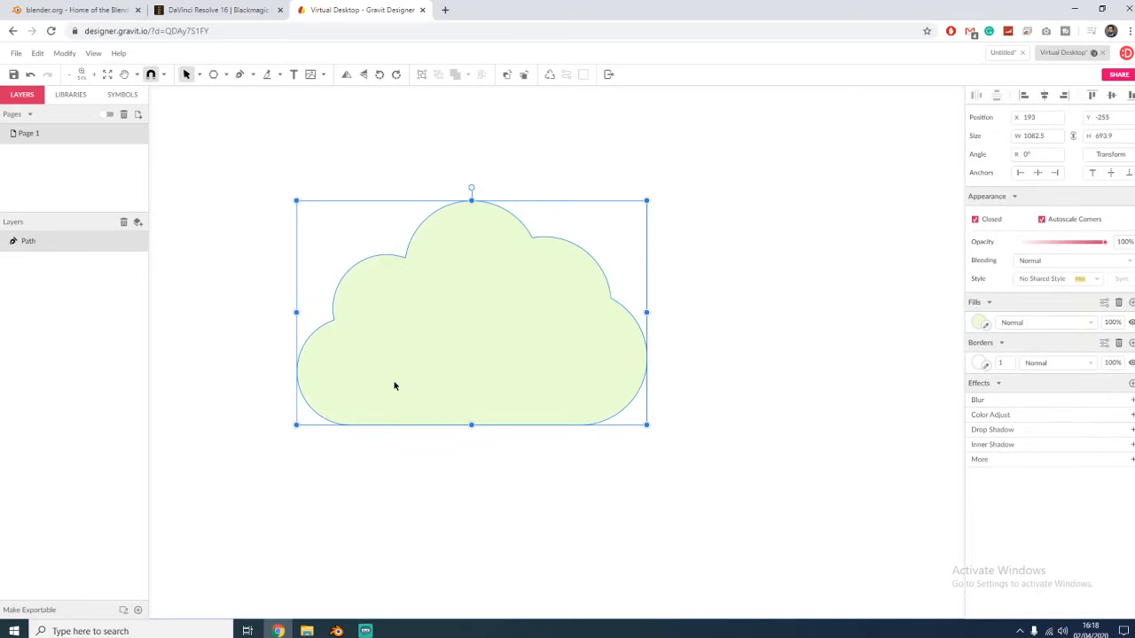
- Duplicate the cloud, move the copy to X -167, Y -409.9 and fill it with black
key(ctrl+d)
drag(394, 386, 278, 336)
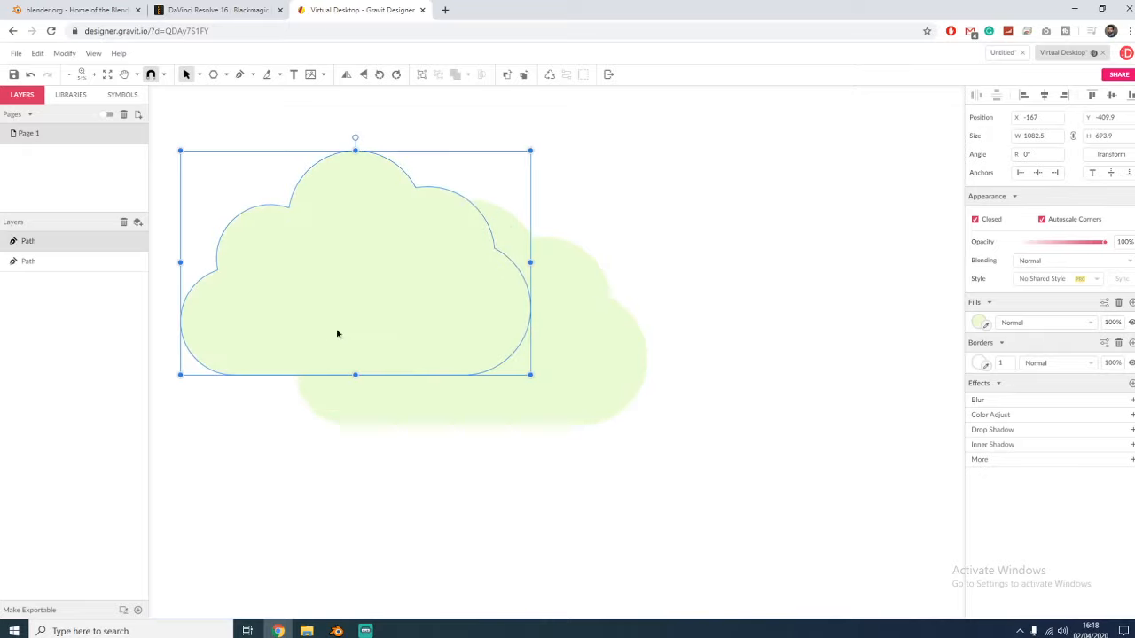
click(979, 322)
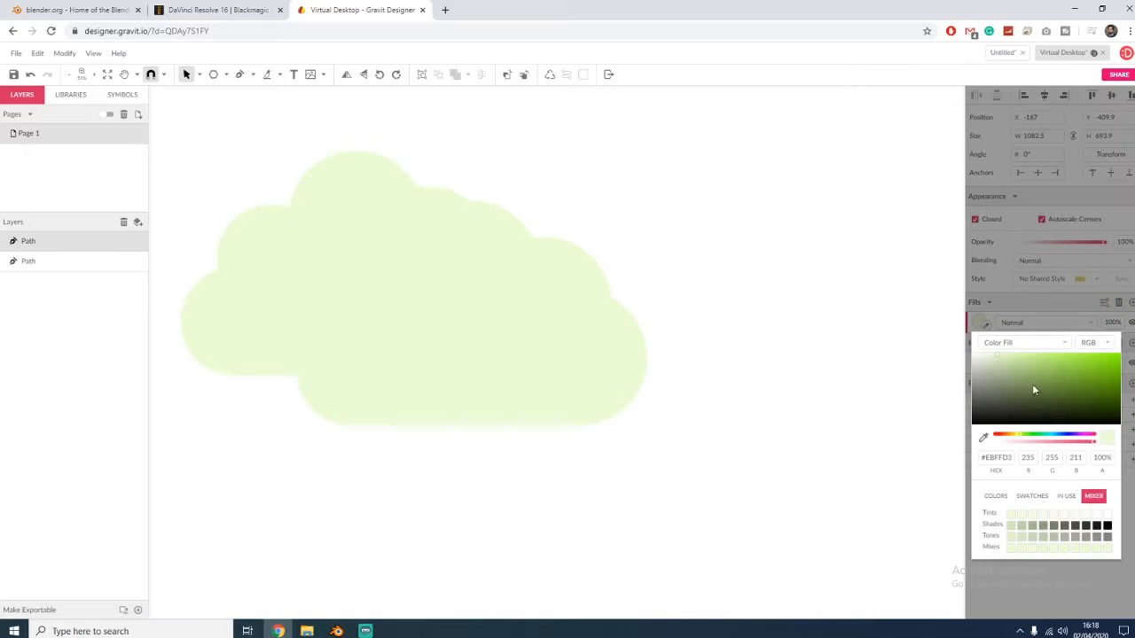
drag(1032, 384, 1055, 429)
click(648, 357)
click(791, 312)
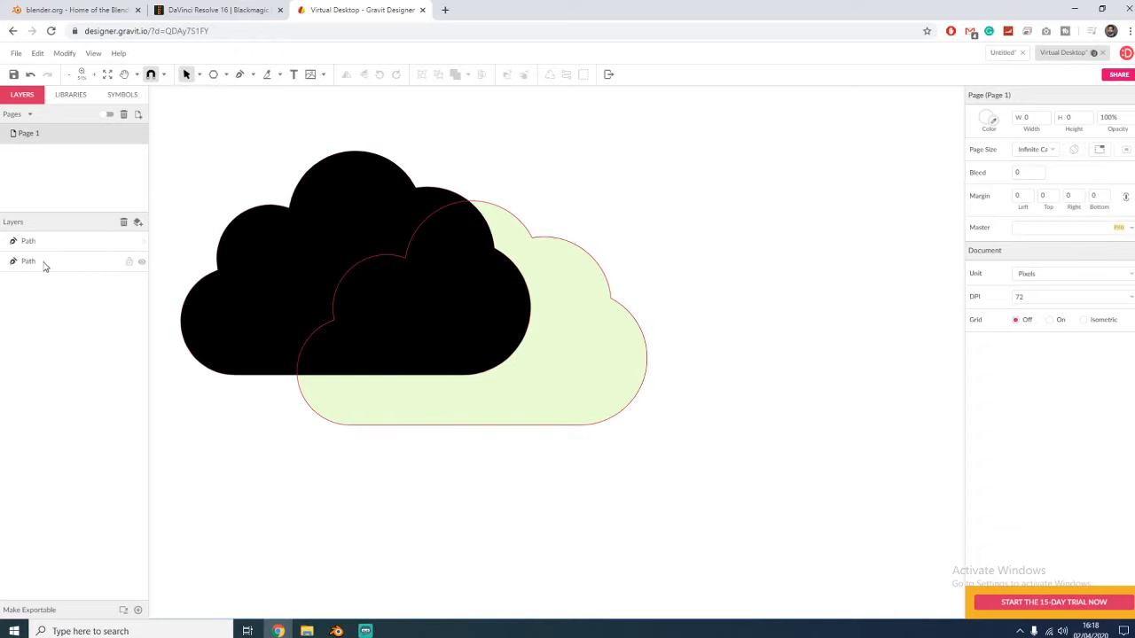
- Nest the pale green cloud inside the black cloud's layer and undo the nesting
mouse_move(48, 263)
mouse_down()
mouse_move(46, 253)
mouse_move(45, 291)
mouse_move(47, 264)
mouse_move(23, 240)
mouse_move(27, 271)
mouse_up()
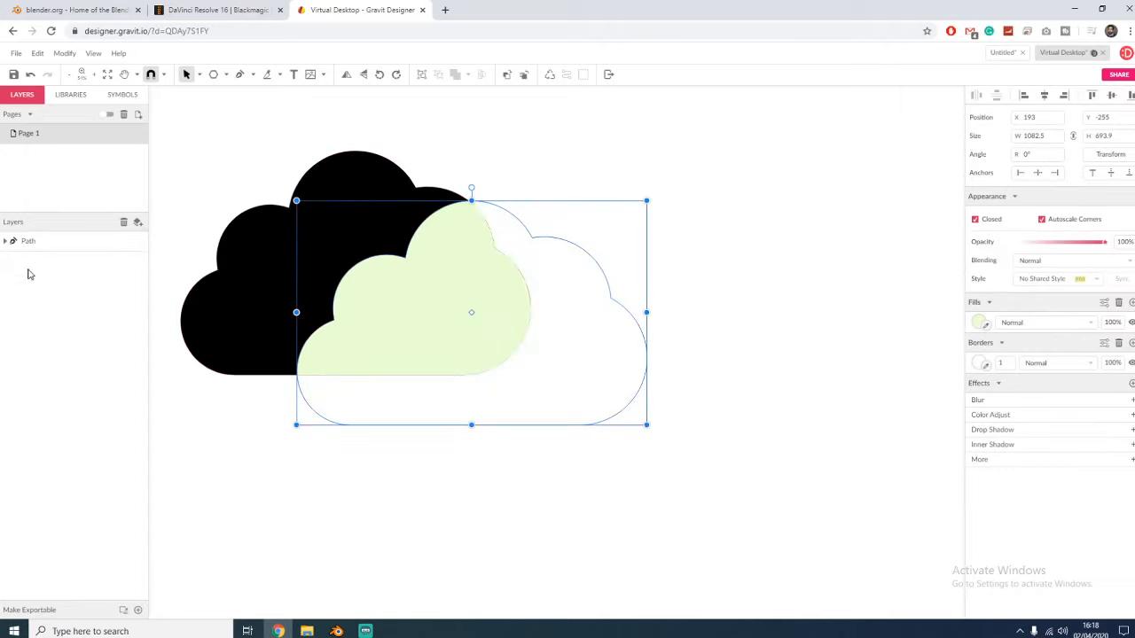
click(686, 210)
key(ctrl+z)
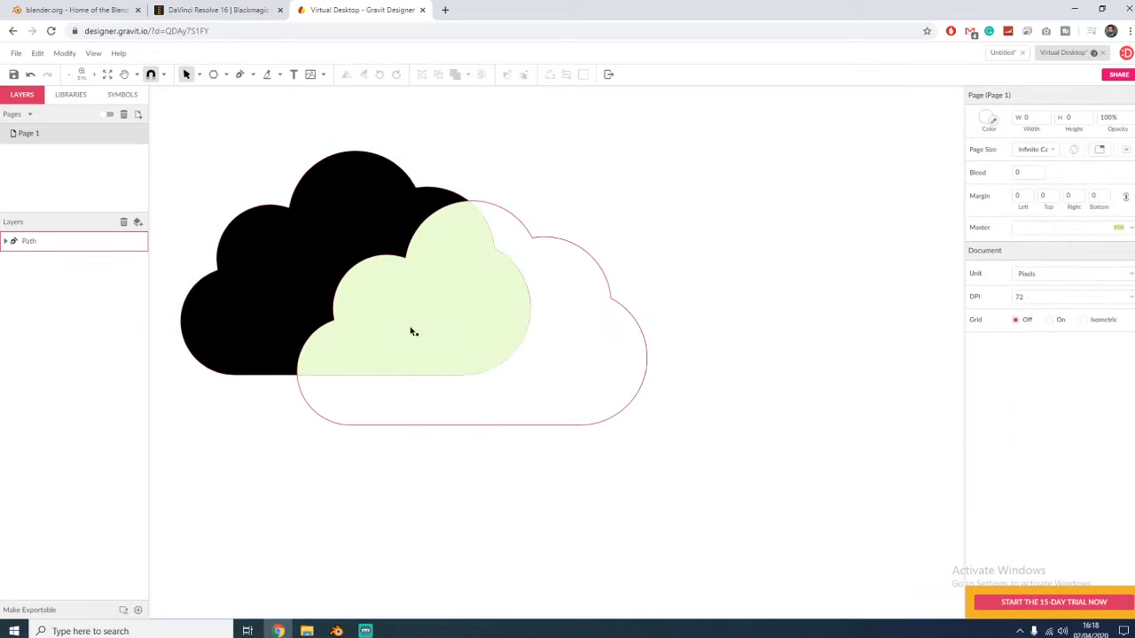
click(339, 484)
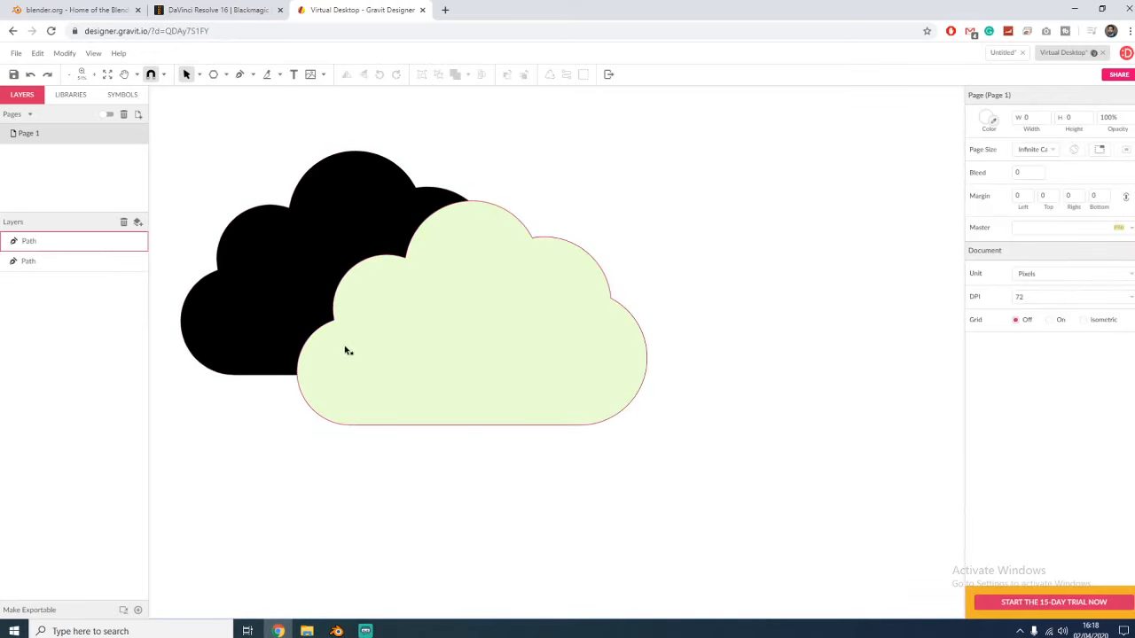
- Send the pale green cloud behind the black cloud and bring it forward again
click(522, 325)
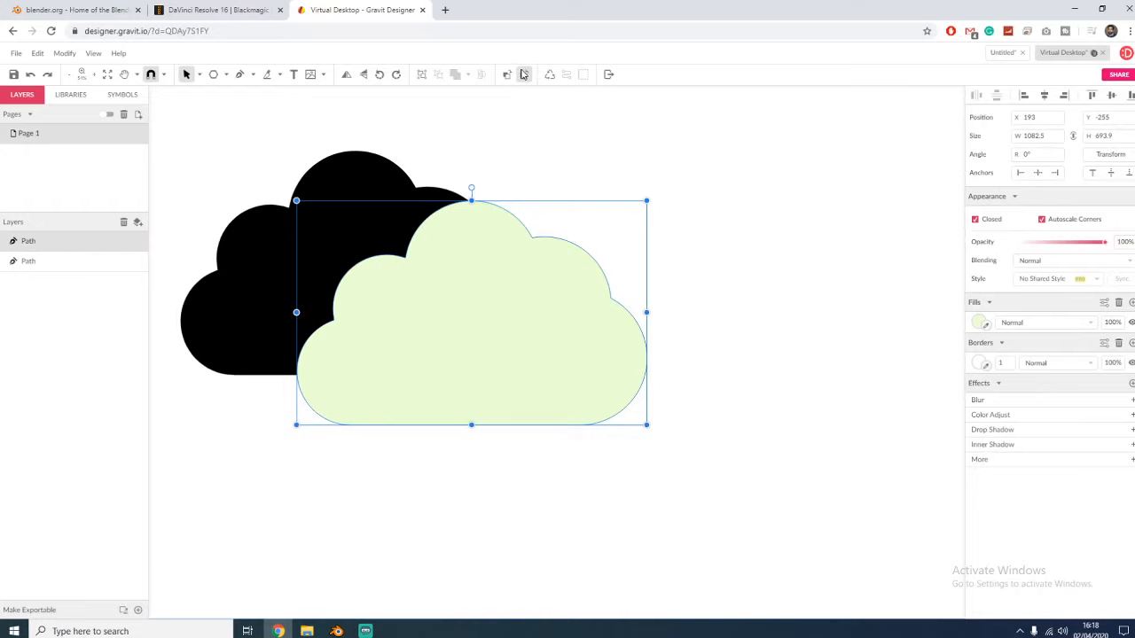
click(523, 74)
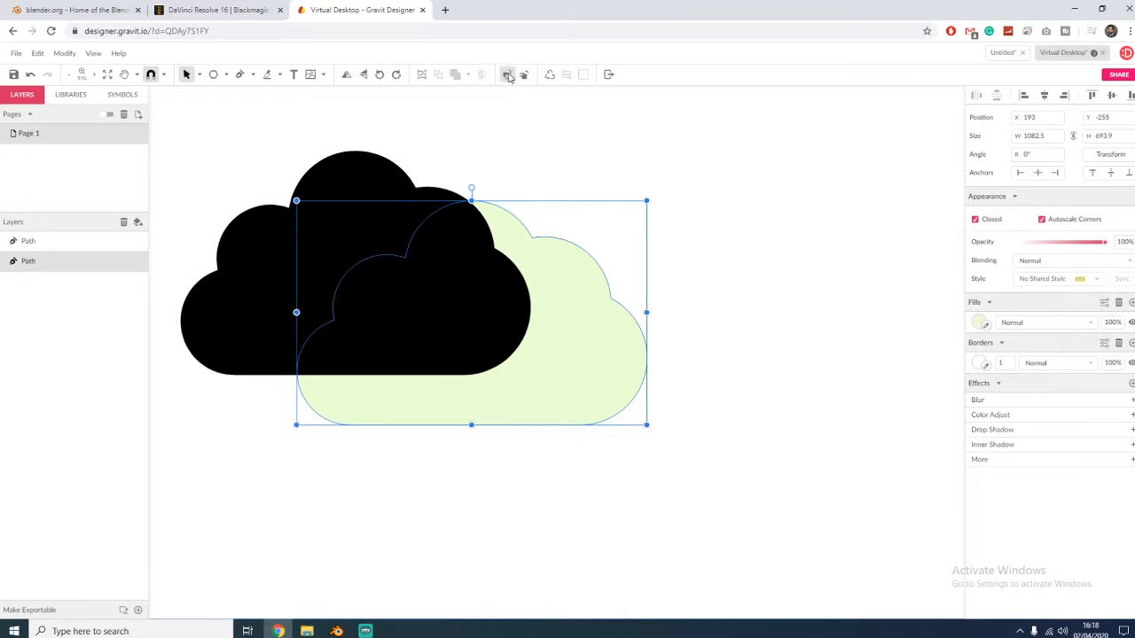
click(506, 74)
- Rename the pale green cloud's layer "Cloud green" and the black cloud's layer "Black cloud"
double_click(46, 240)
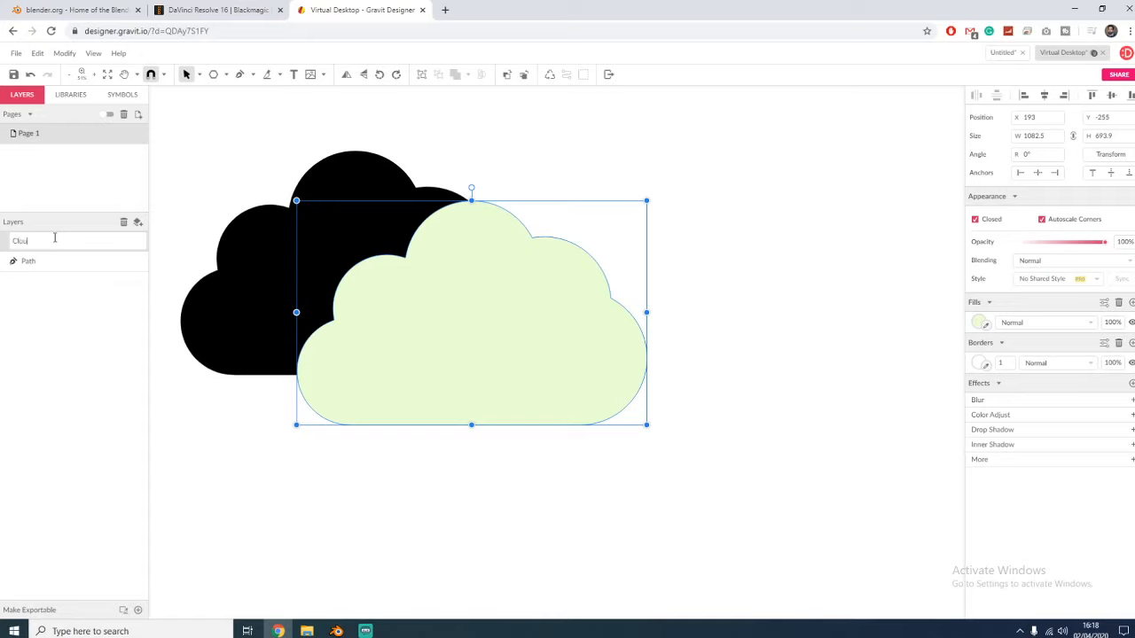
text(Cloud green)
key(Return)
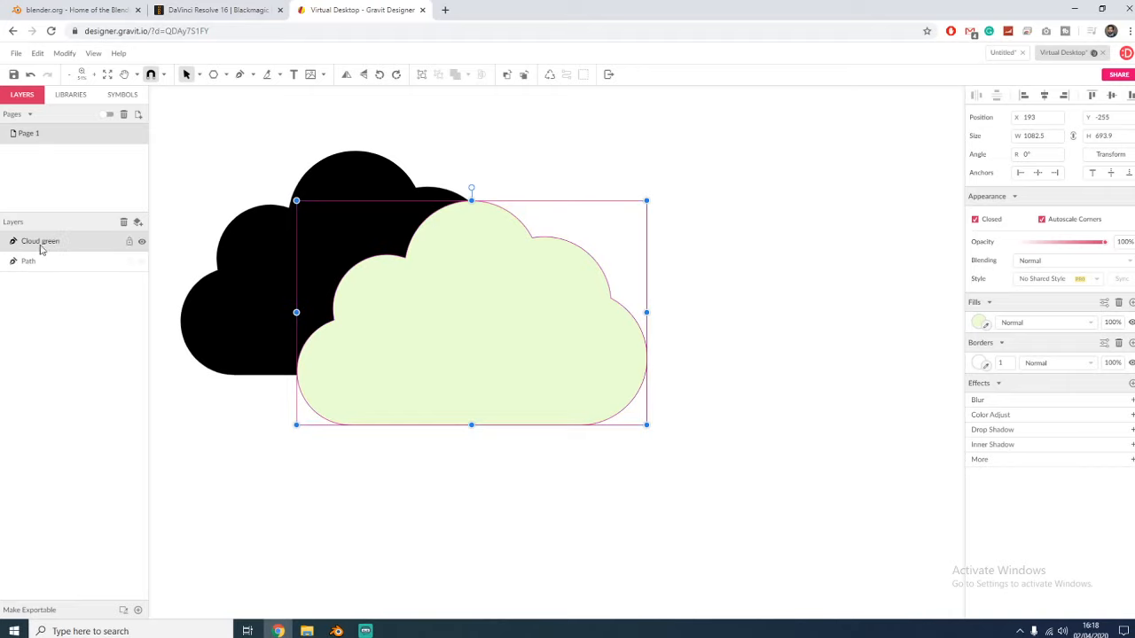
key(Escape)
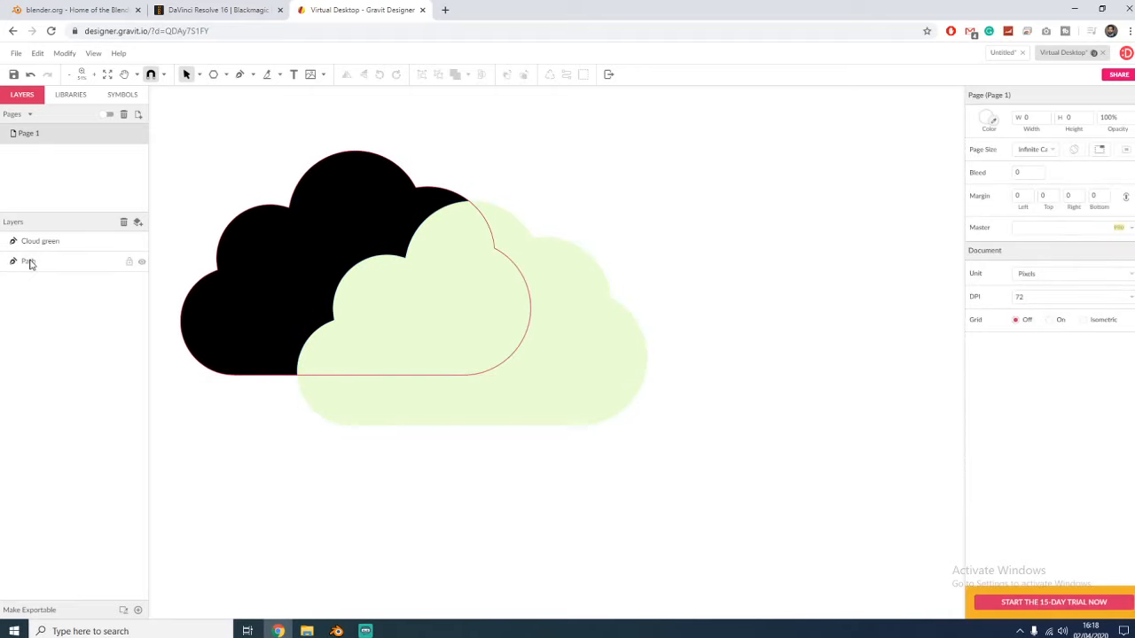
double_click(29, 261)
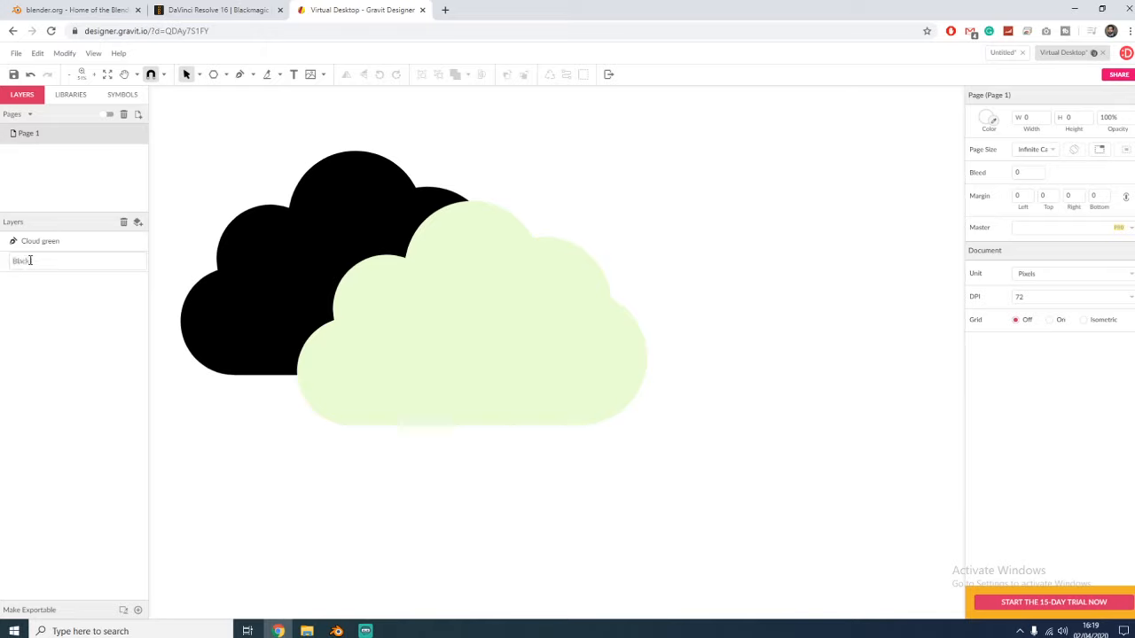
text(ud)
key(Return)
- Nest the Black cloud layer inside the Cloud green layer and expand Cloud green to show its contents
click(43, 246)
click(40, 260)
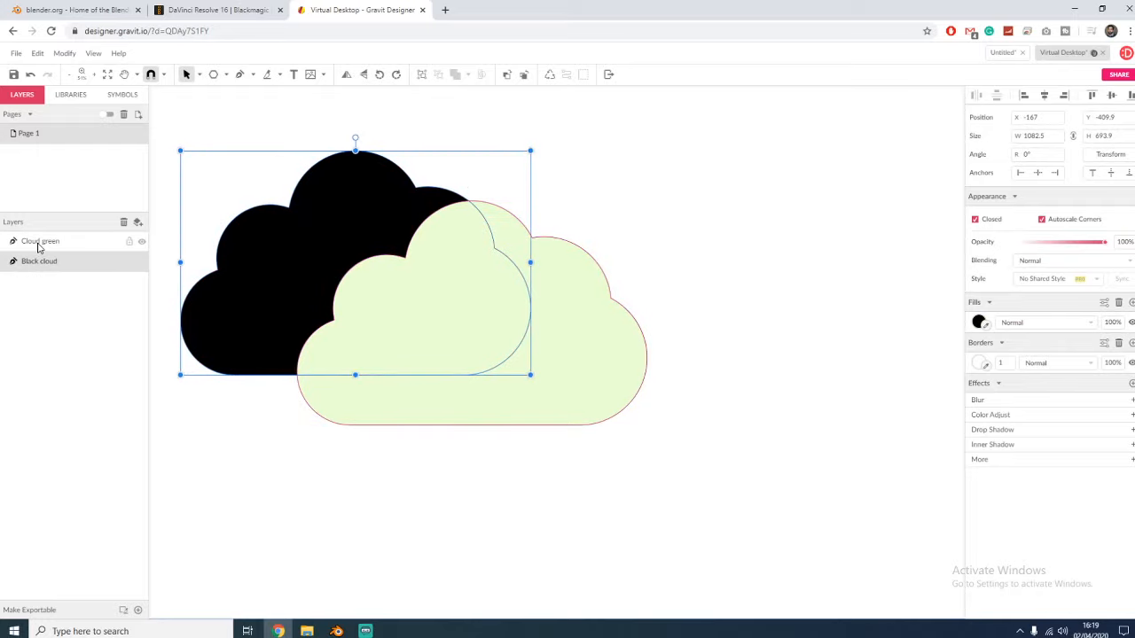
drag(38, 245, 38, 274)
click(45, 311)
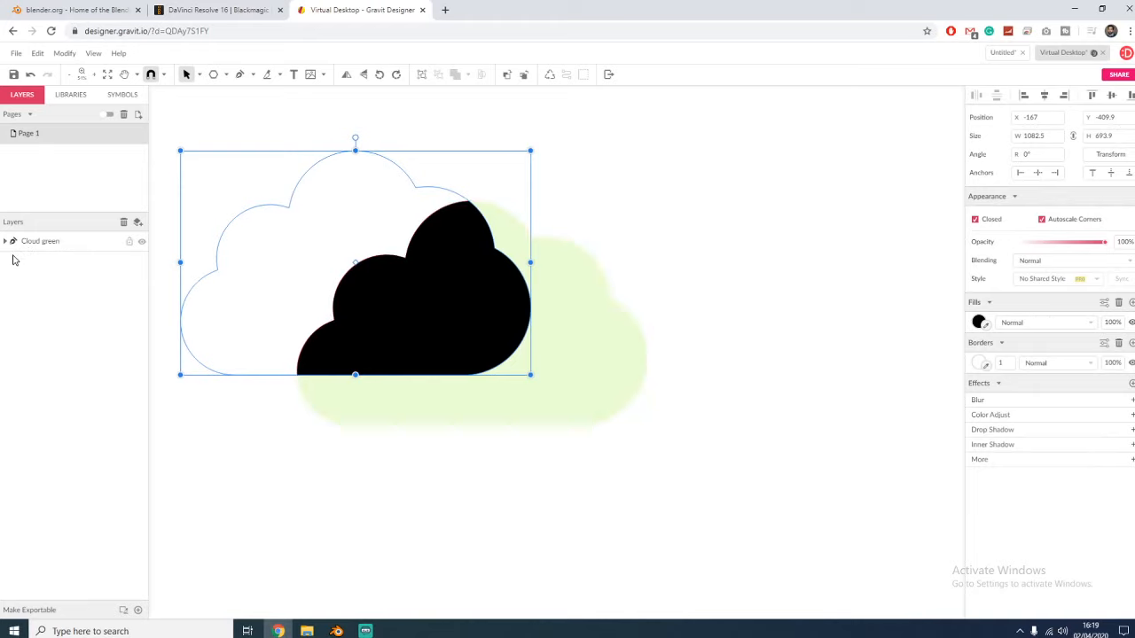
click(6, 241)
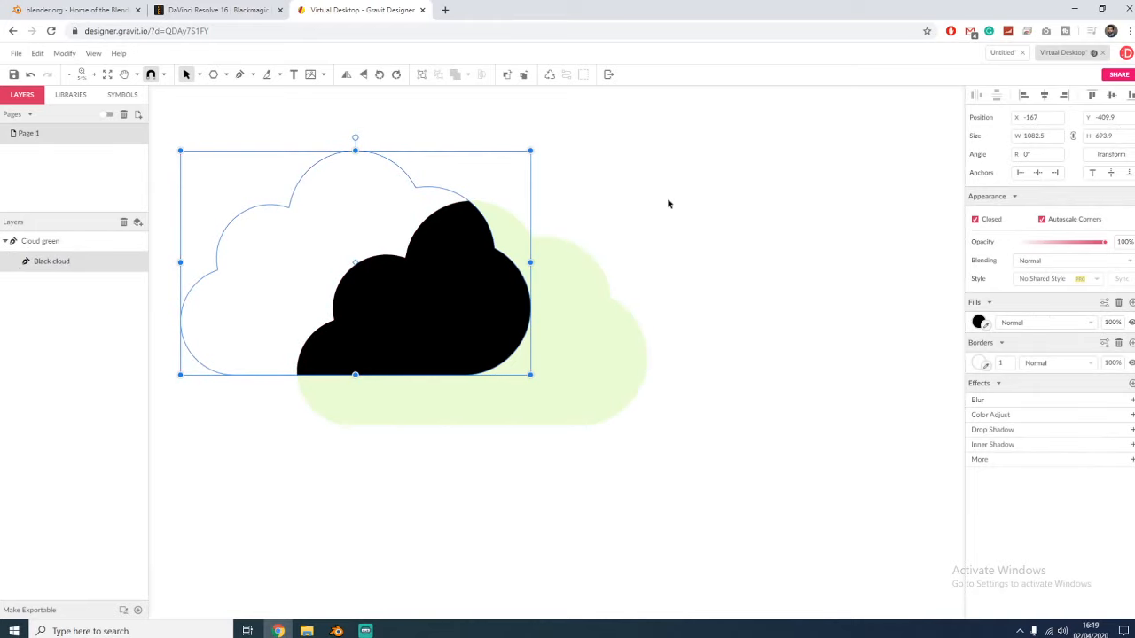
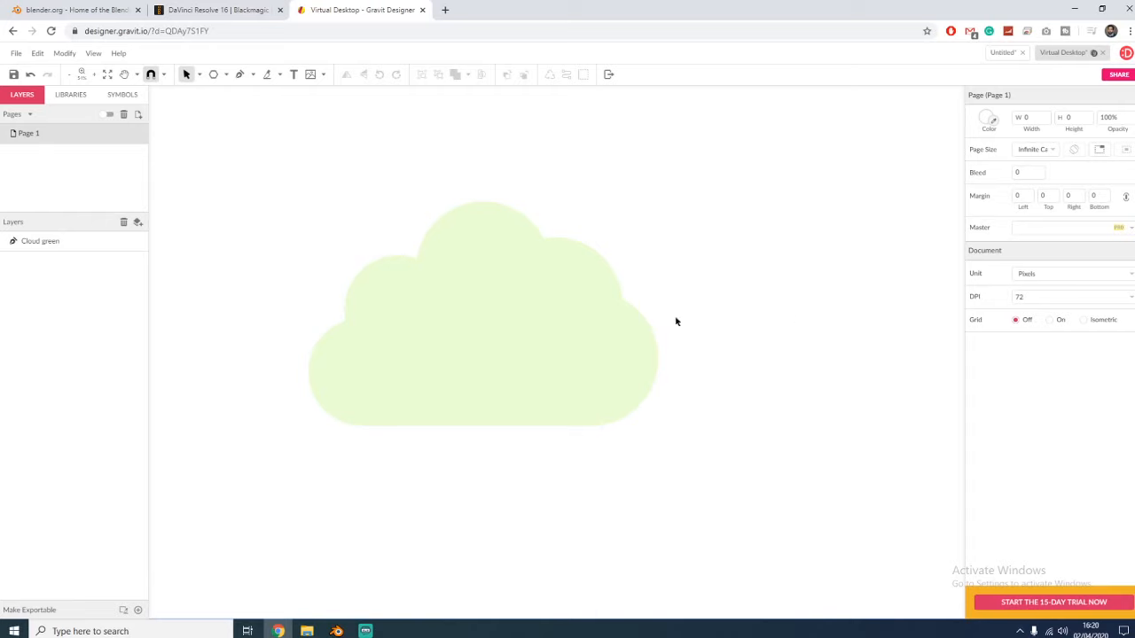
- Examine the export formats available for the selected green cloud without exporting
click(451, 375)
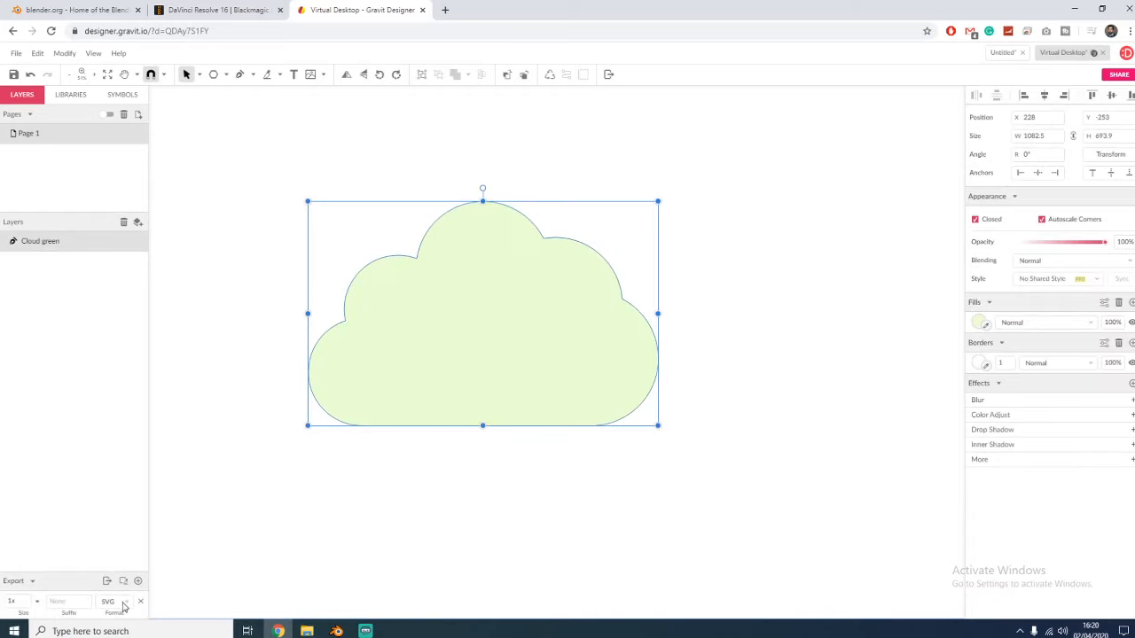
click(16, 53)
mouse_move(98, 273)
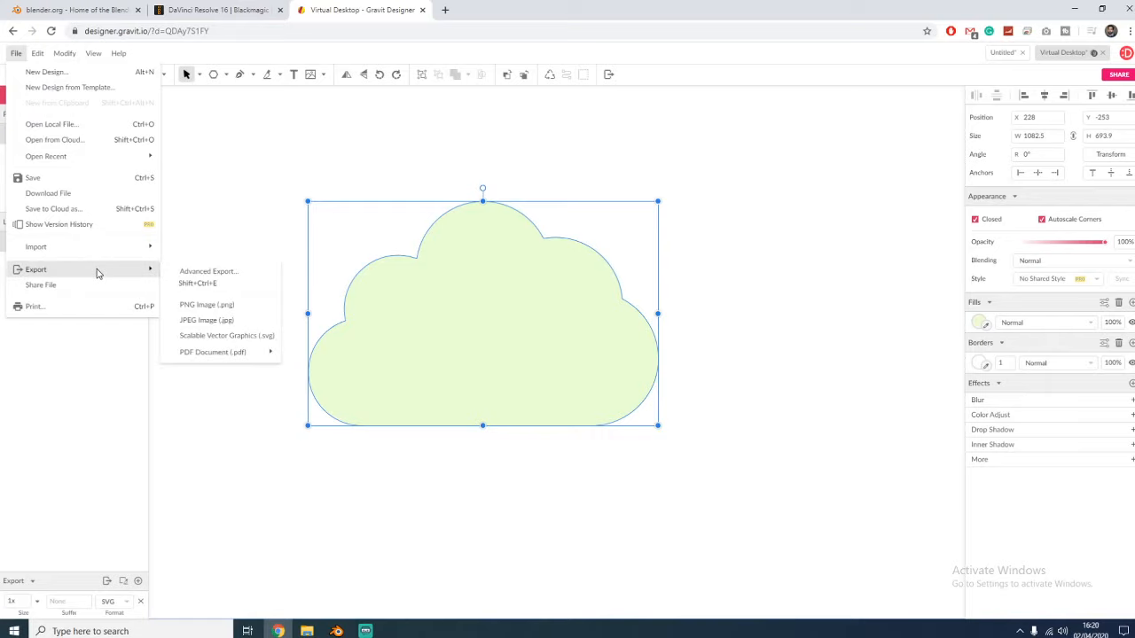
click(182, 566)
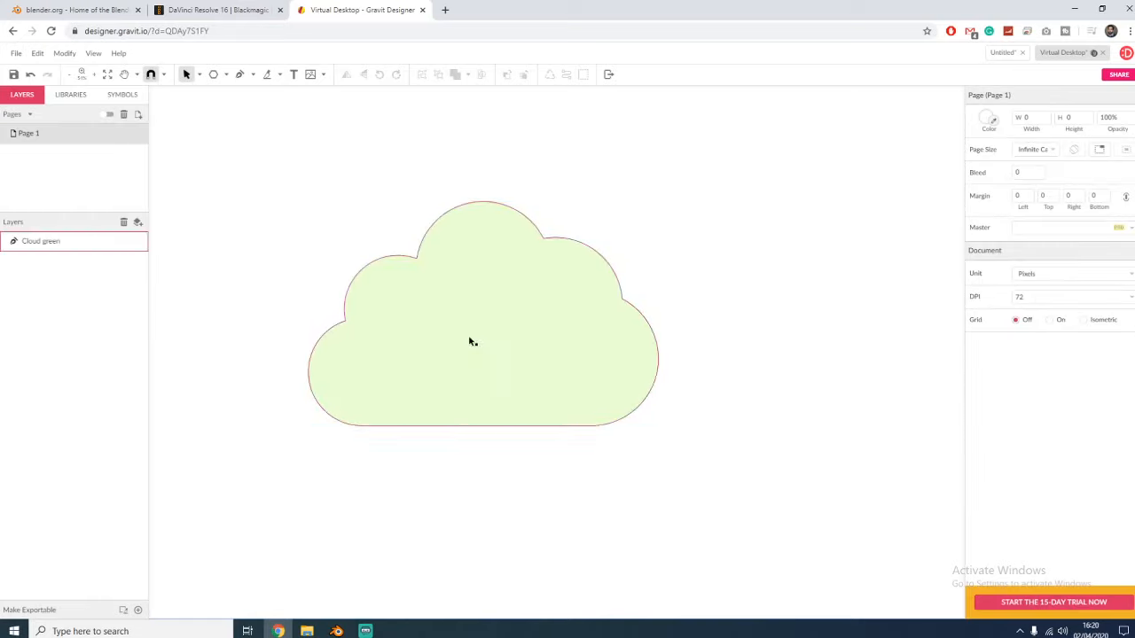
- Export the green cloud as an SVG at 1x and show the exported file in its folder
click(473, 342)
click(106, 582)
click(123, 605)
click(170, 571)
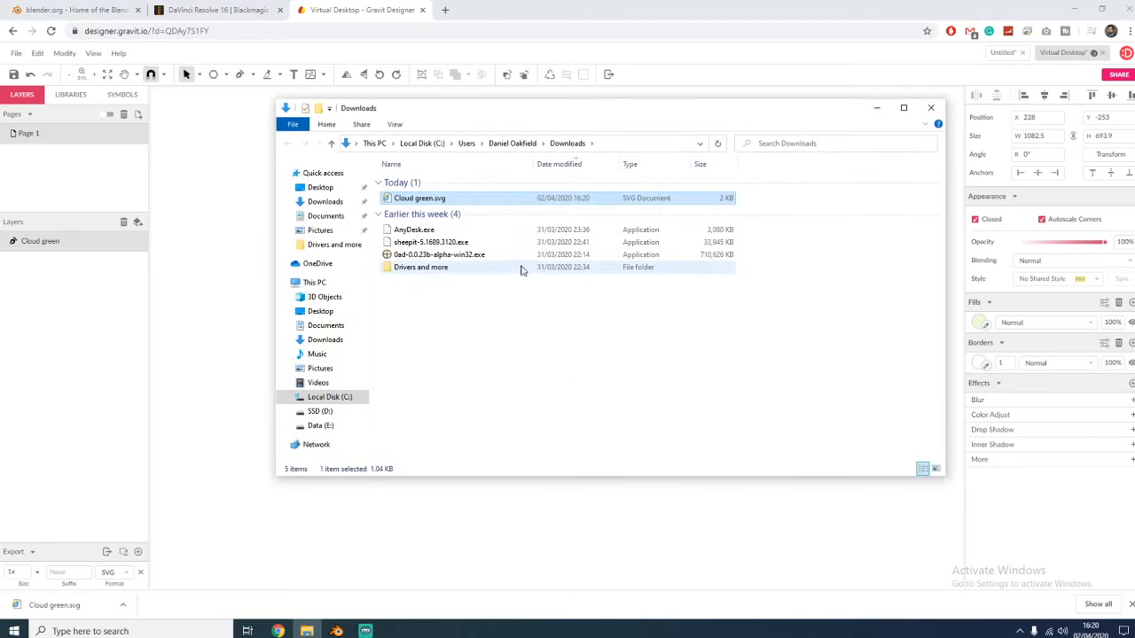
- Open Cloud green.svg in Internet Explorer for viewing and close the browser again
double_click(422, 200)
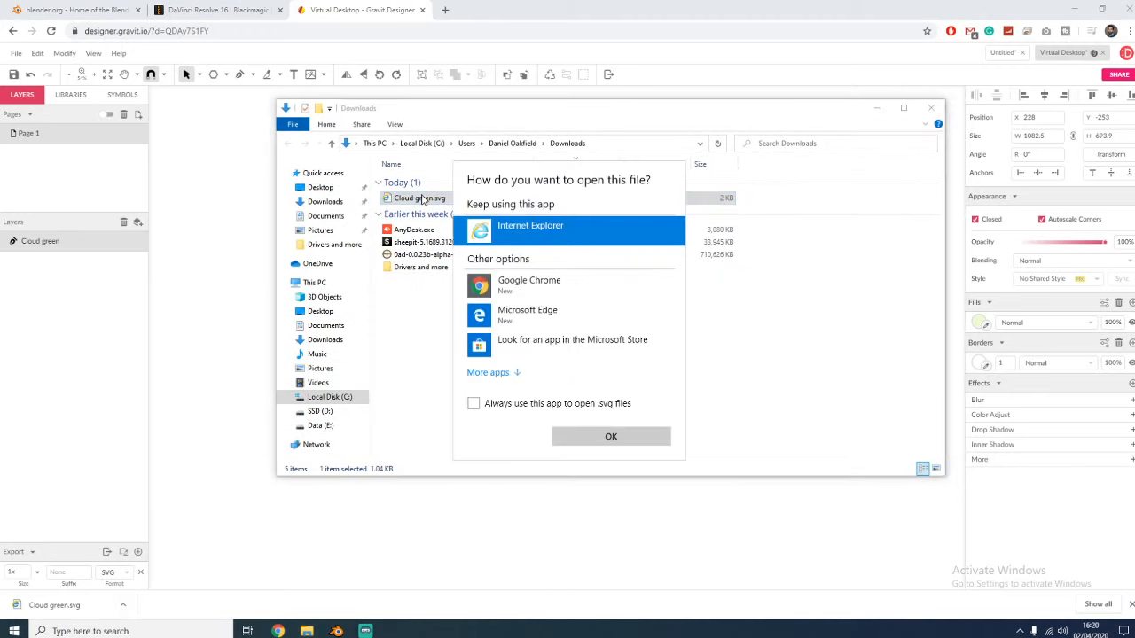
click(591, 432)
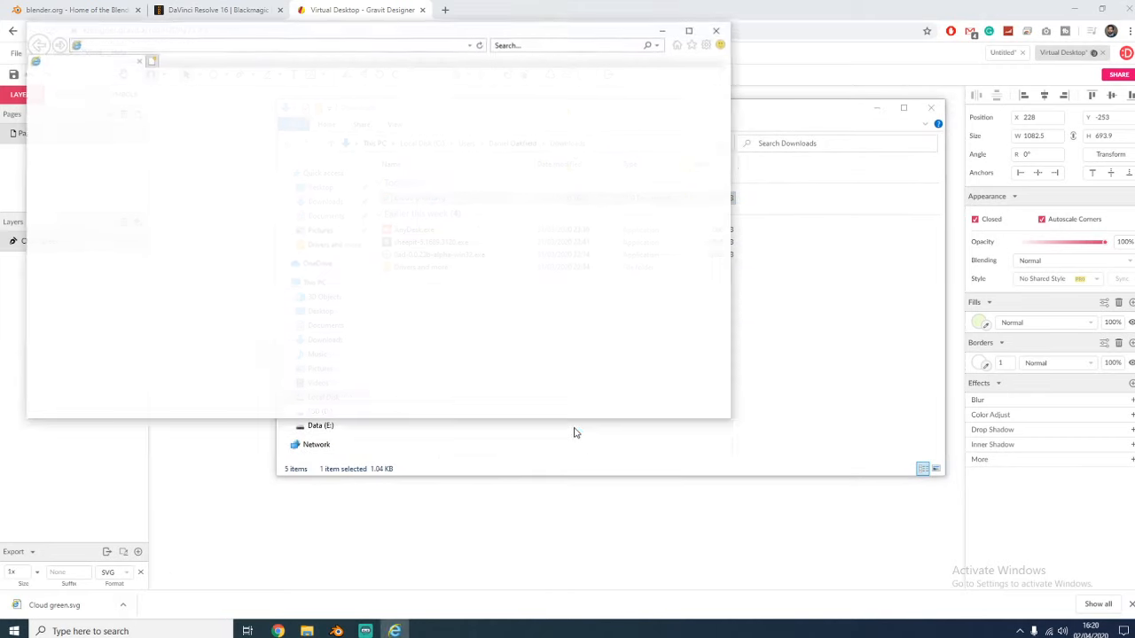
click(518, 307)
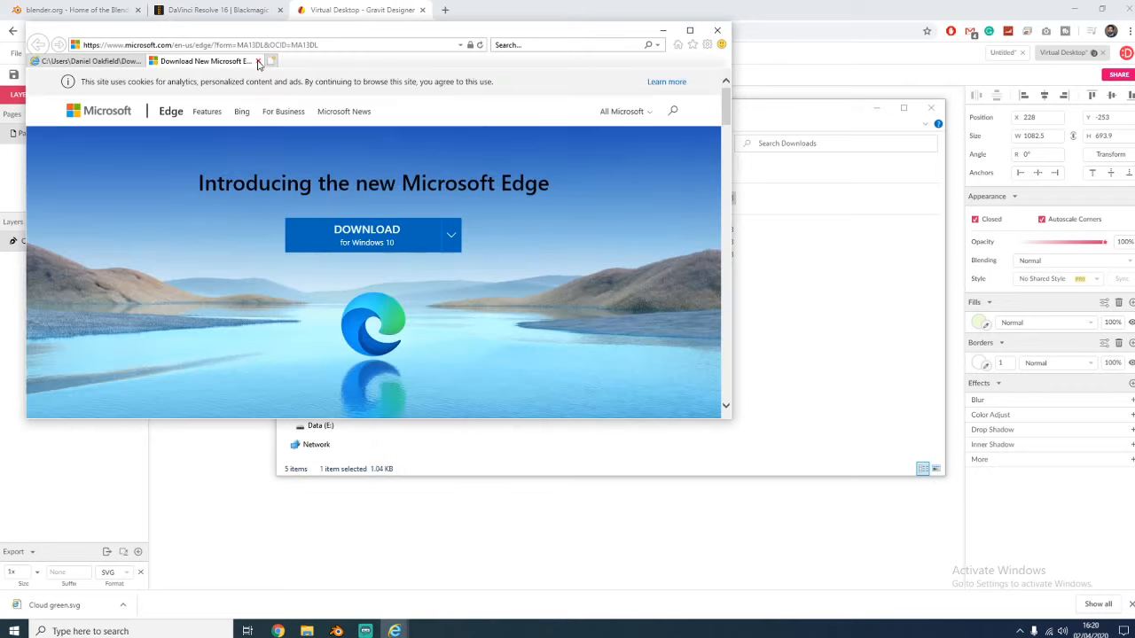
click(258, 64)
click(258, 64)
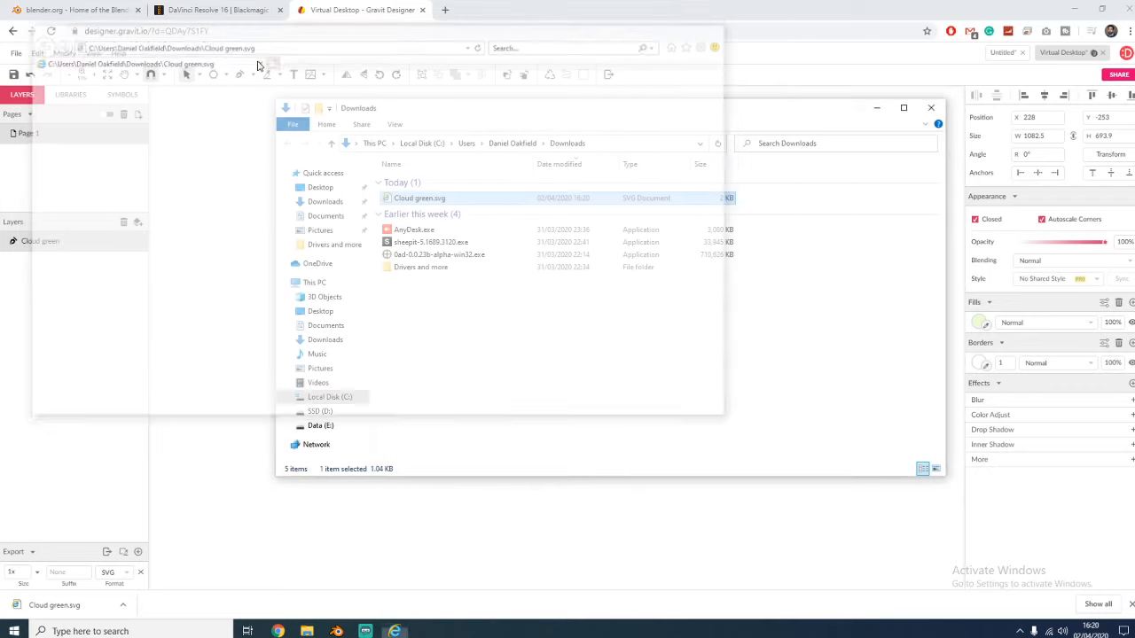
double_click(424, 198)
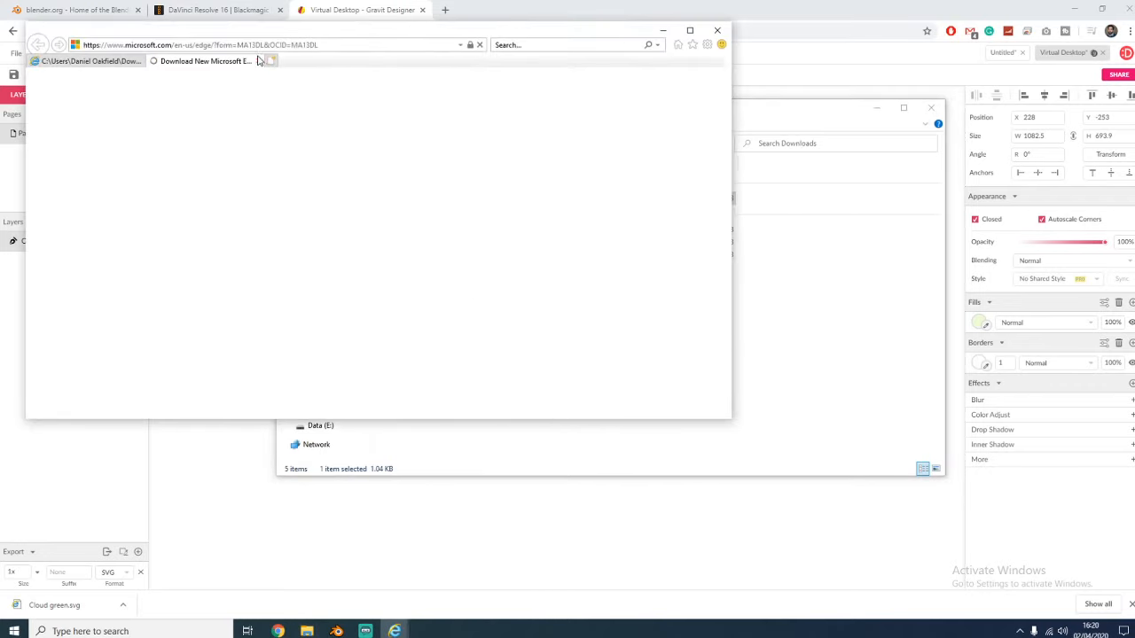
click(258, 64)
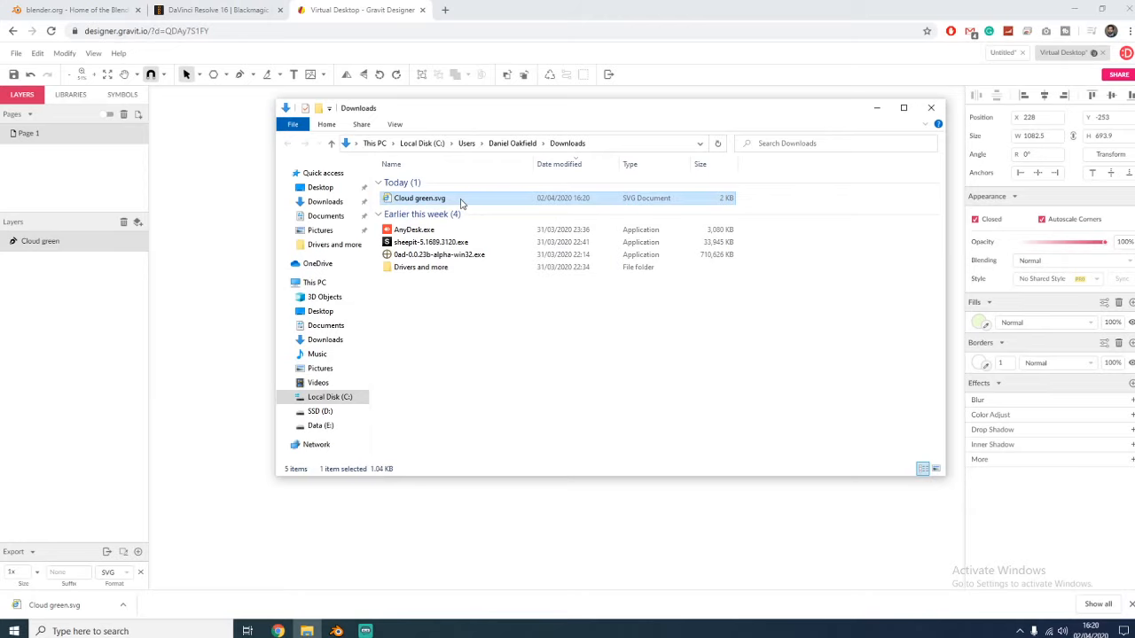
- Delete Cloud green.svg from the Downloads folder, undo the deletion and switch back to Gravit Designer
key(Delete)
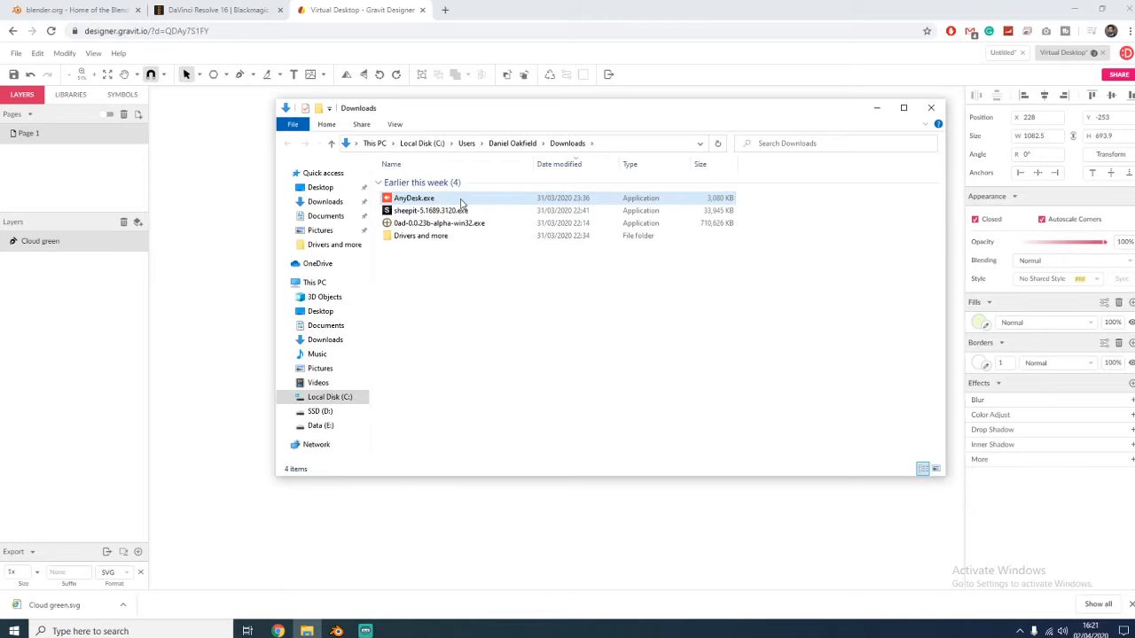
key(ctrl+z)
click(233, 252)
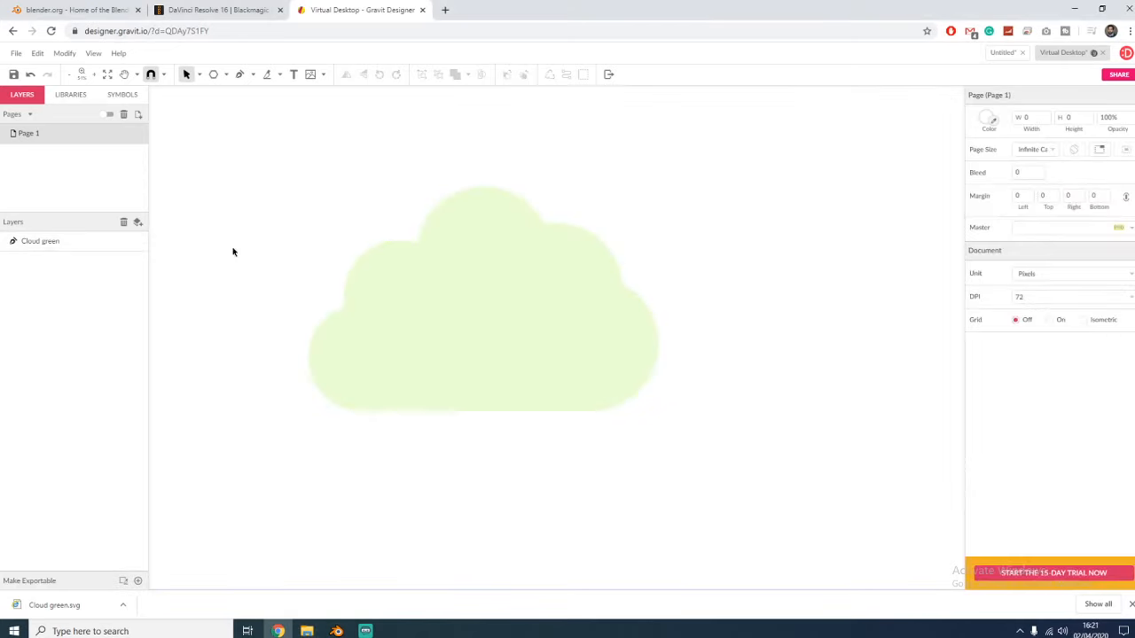
- Switch to Blender, select the default cube and clear the selection
click(338, 631)
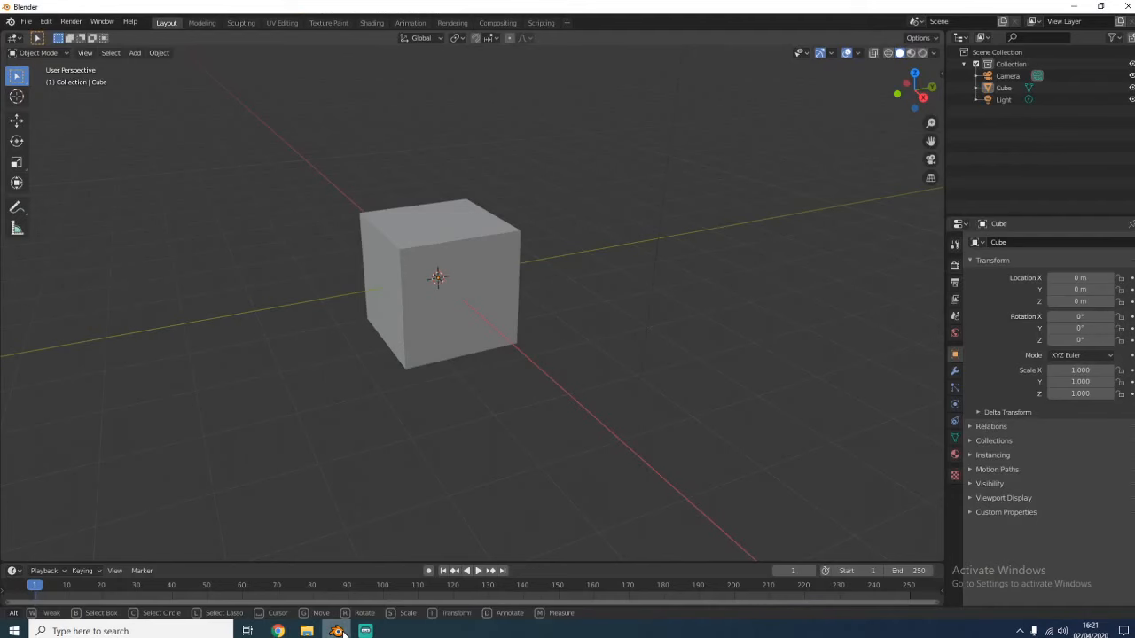
click(380, 344)
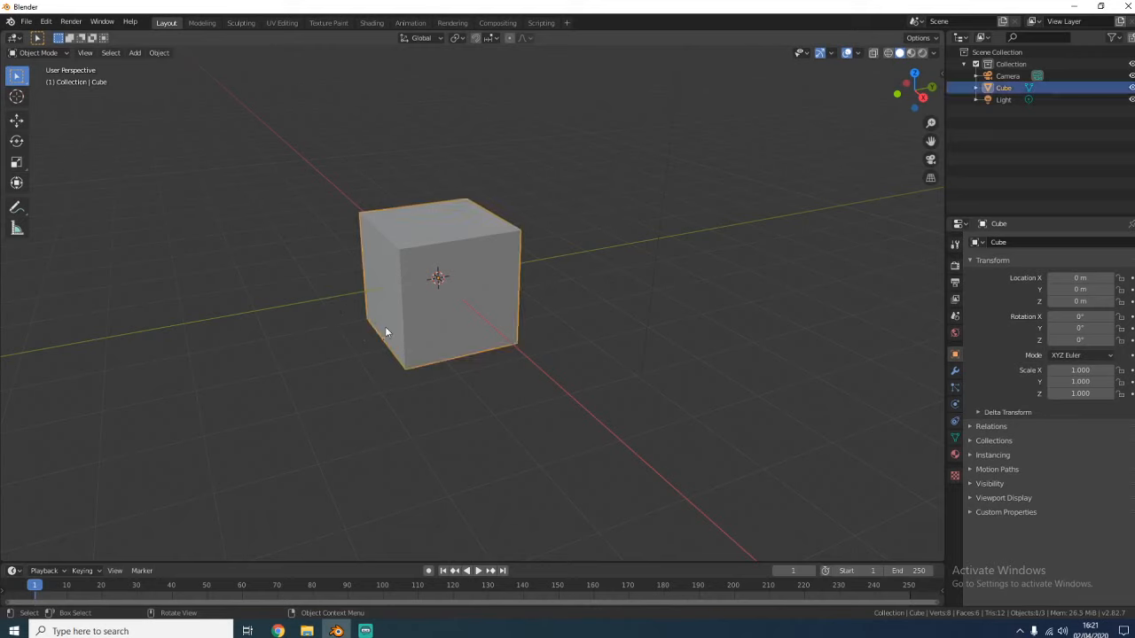
click(320, 373)
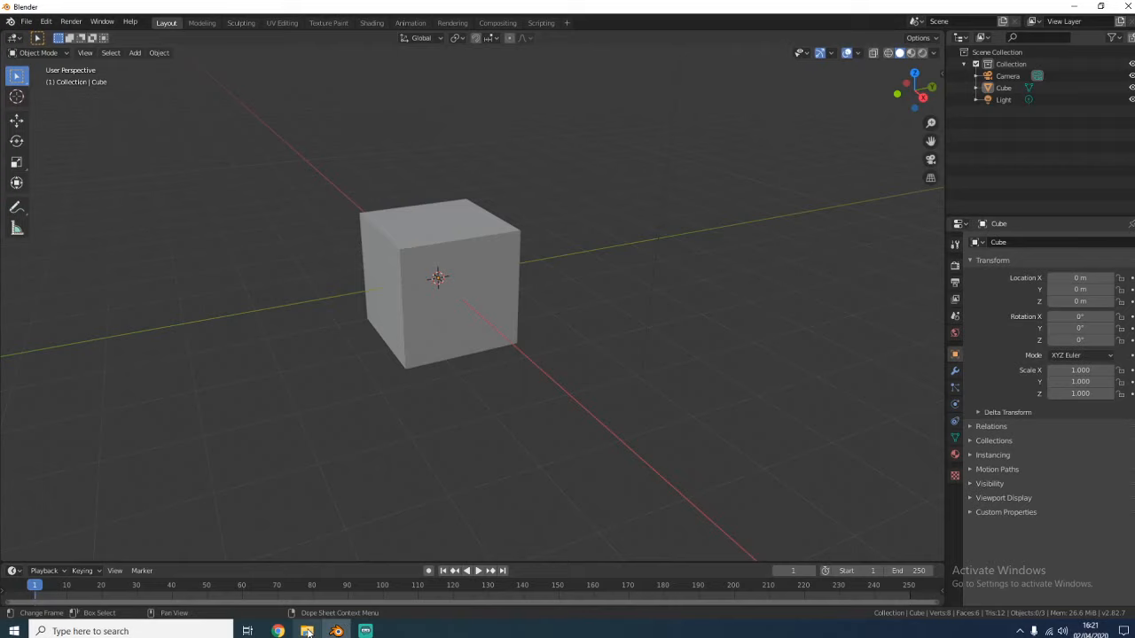
- Switch back to Gravit Designer and delete the green cloud from the page
mouse_move(278, 630)
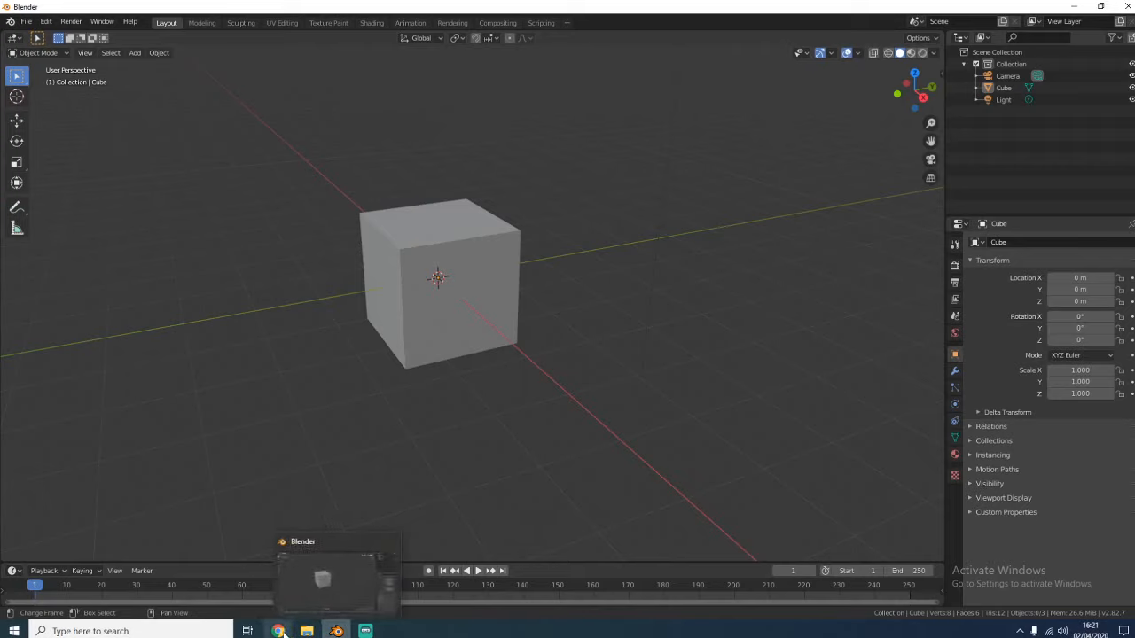
click(278, 631)
click(502, 289)
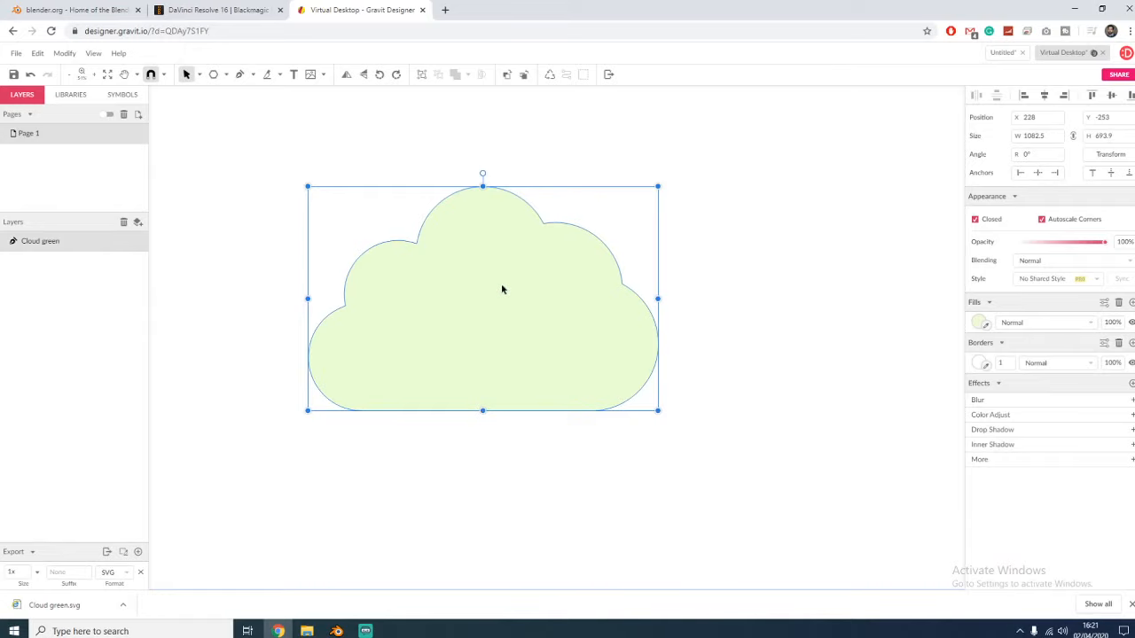
key(Delete)
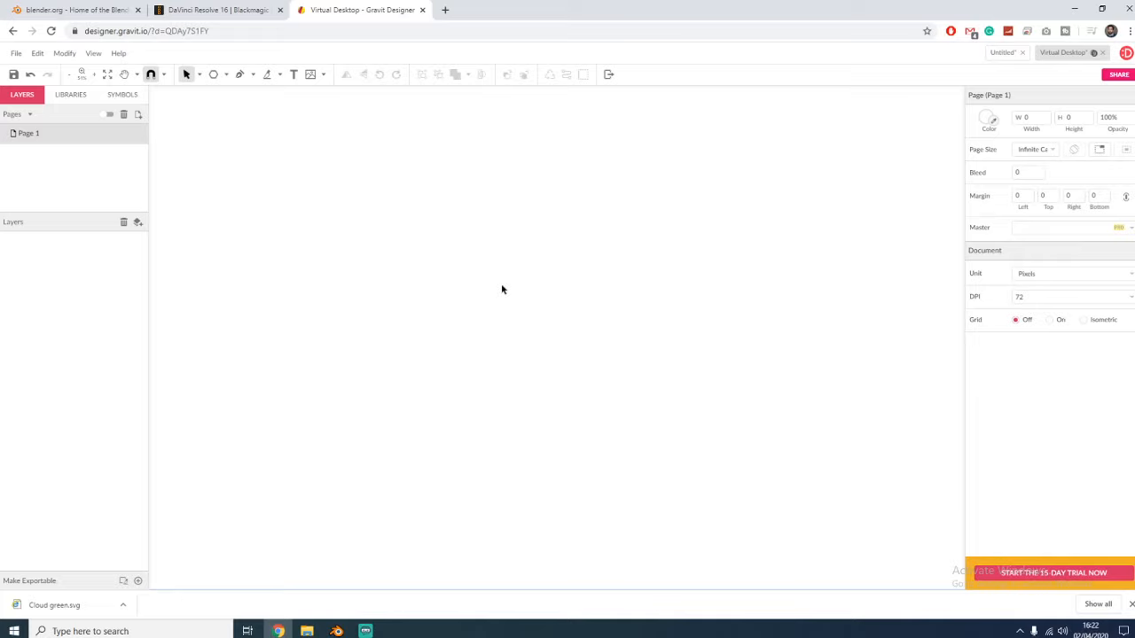
- Check the document's symbols, browse the library's car graphics and return to the start of the results
click(114, 100)
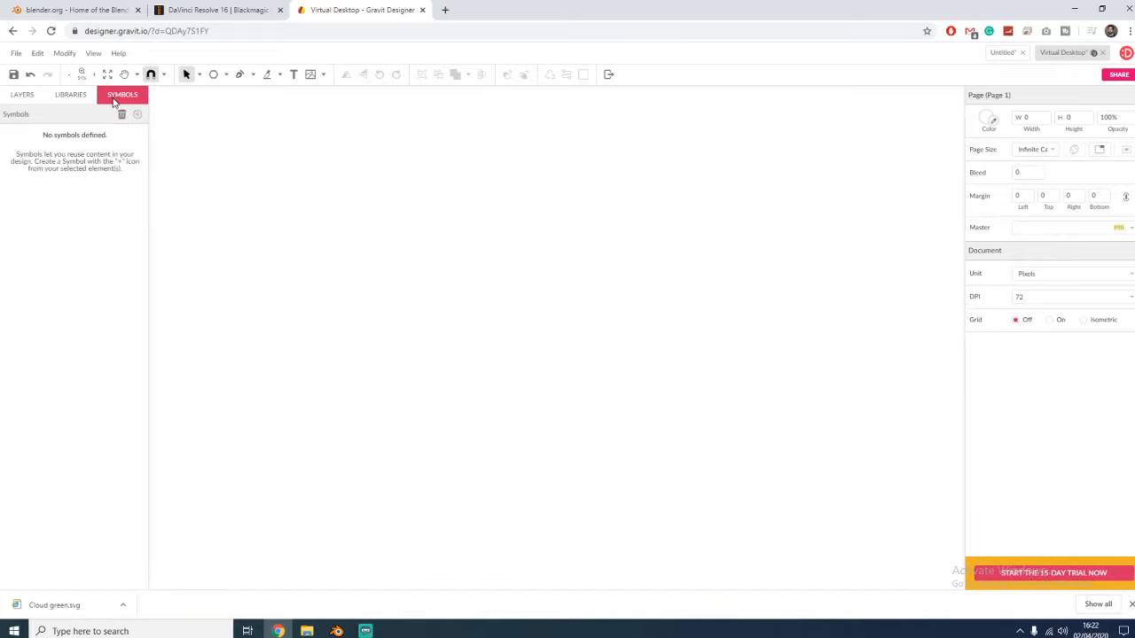
click(86, 98)
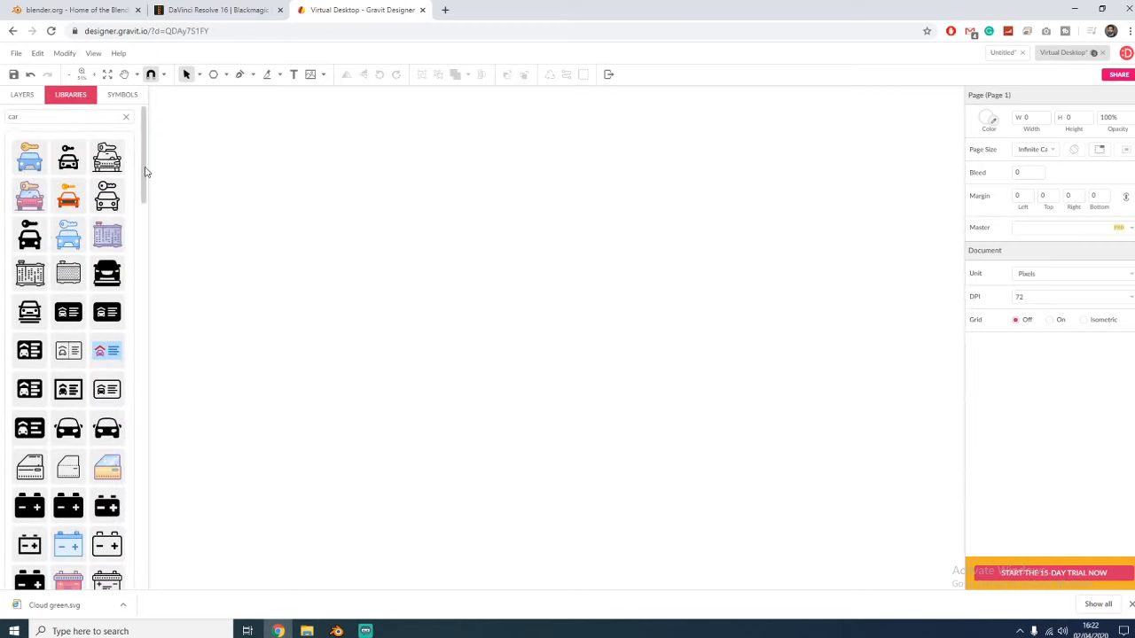
drag(144, 171, 147, 337)
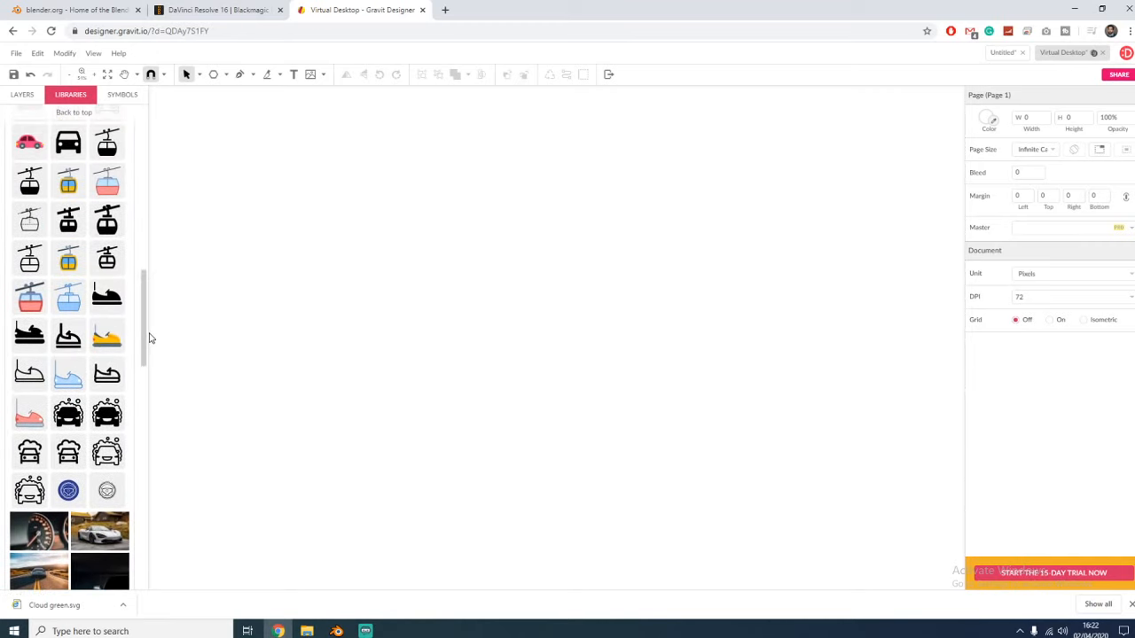
click(74, 113)
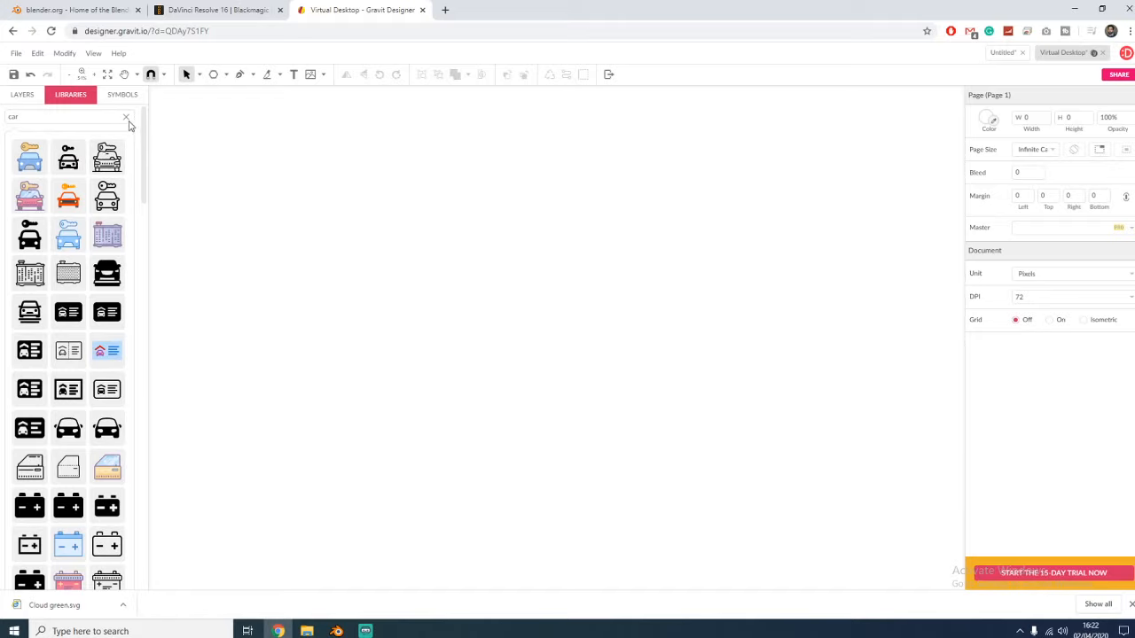
- Clear the library's car search, return to the layer list and examine the file import options
click(126, 117)
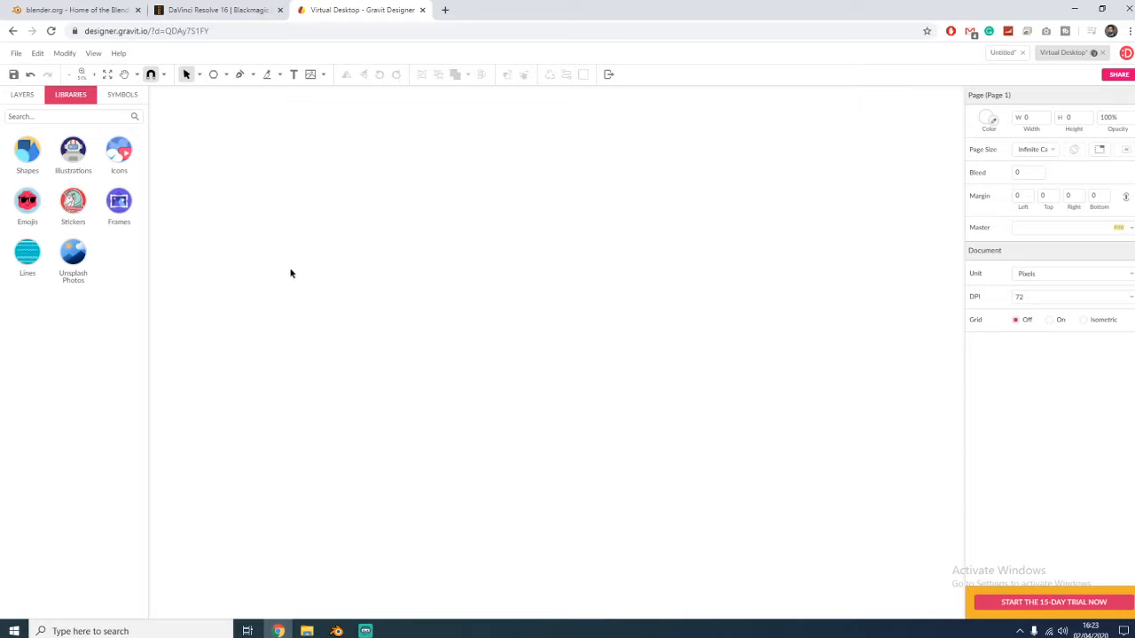
click(120, 95)
click(75, 99)
click(31, 103)
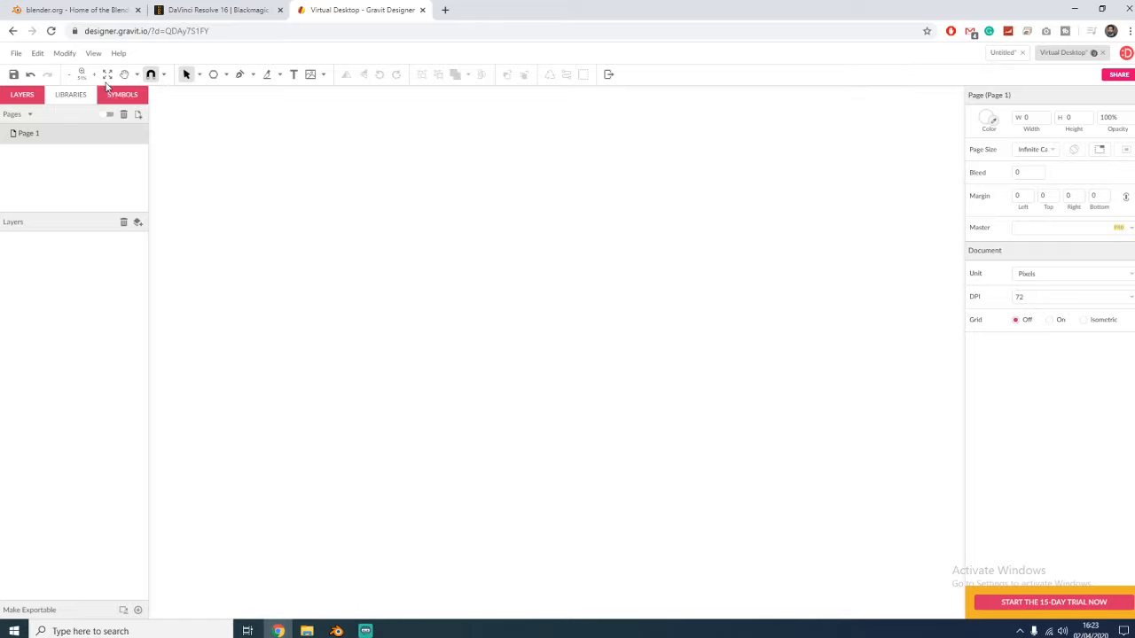
click(39, 55)
mouse_move(16, 56)
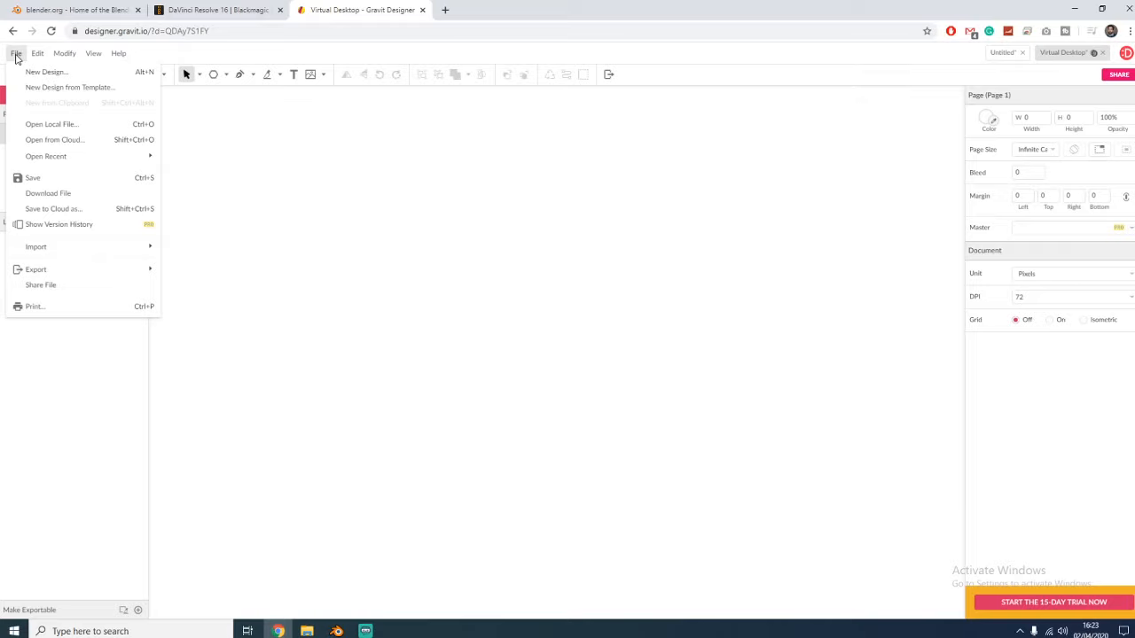
mouse_move(112, 249)
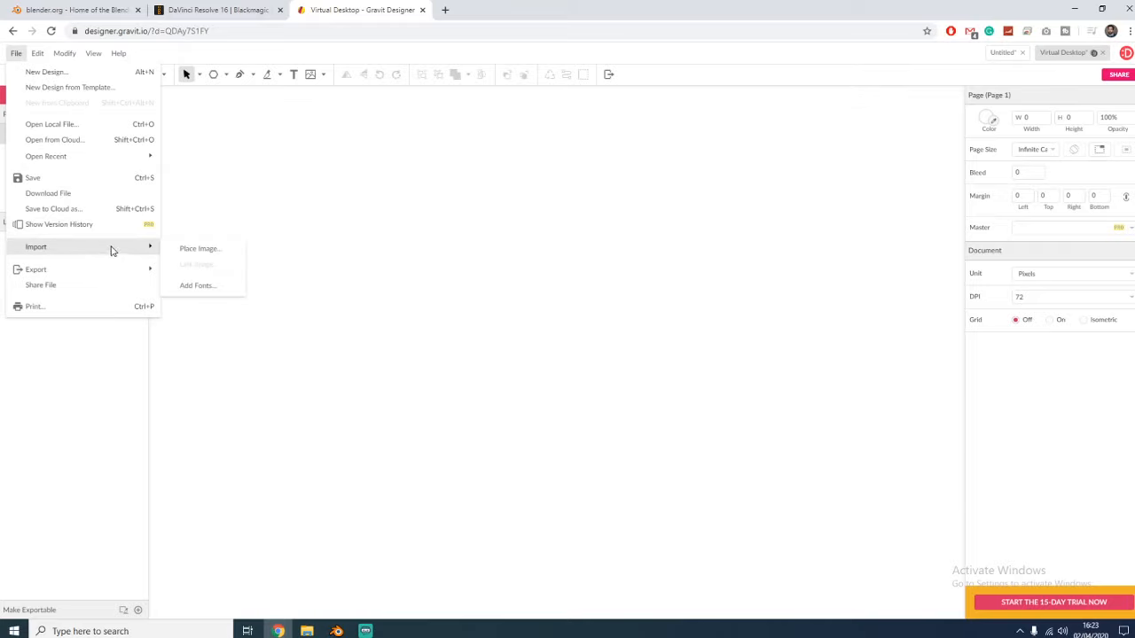
click(547, 248)
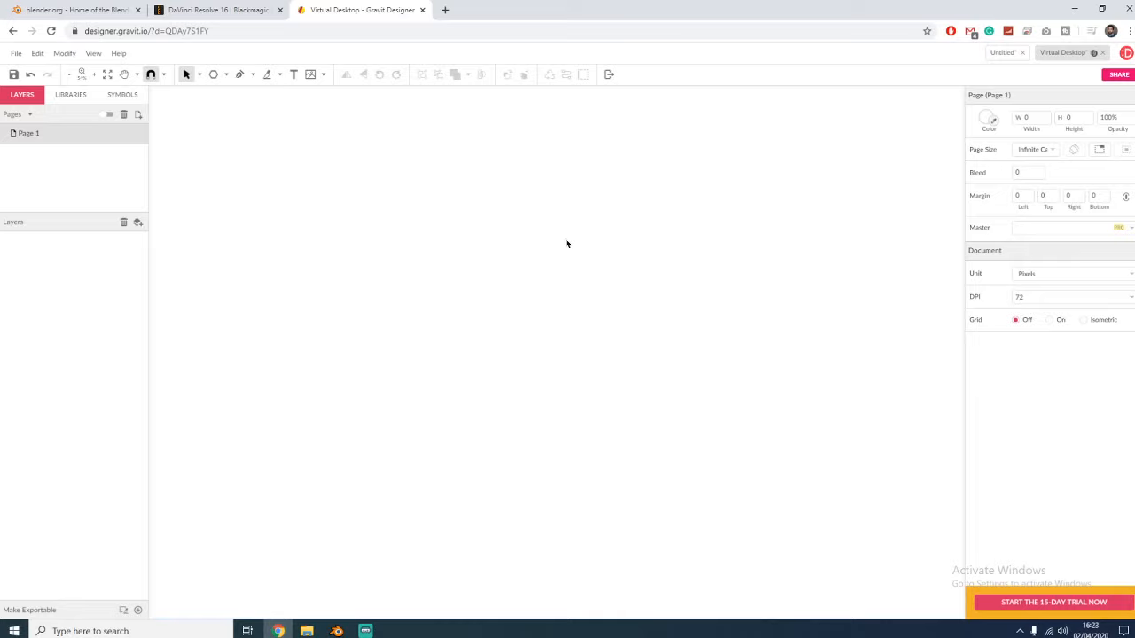
click(16, 53)
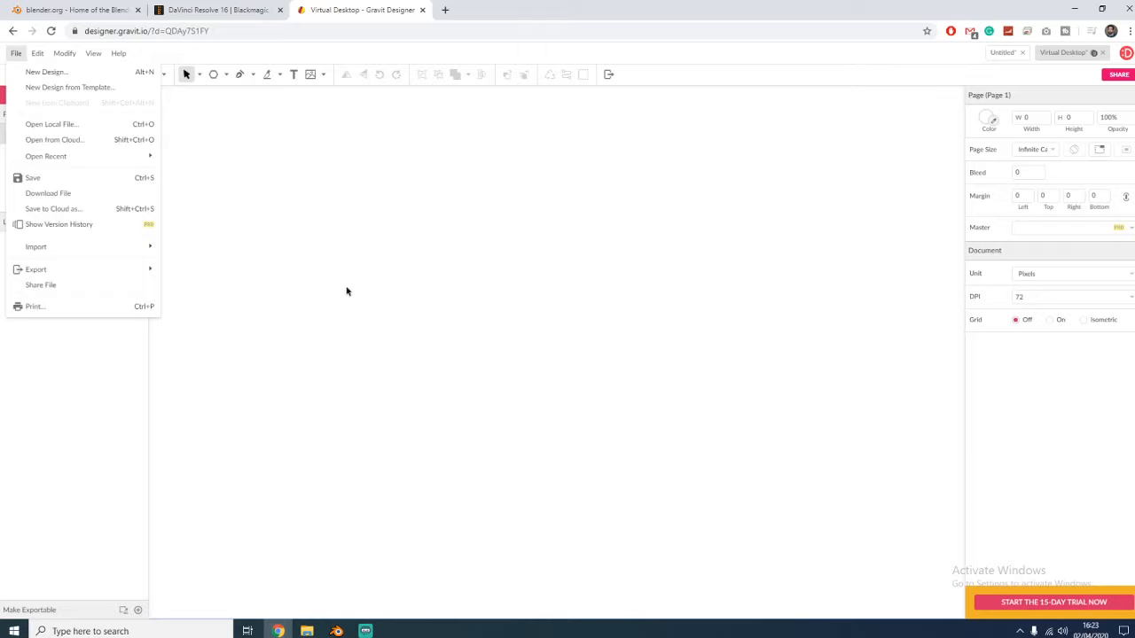
click(493, 357)
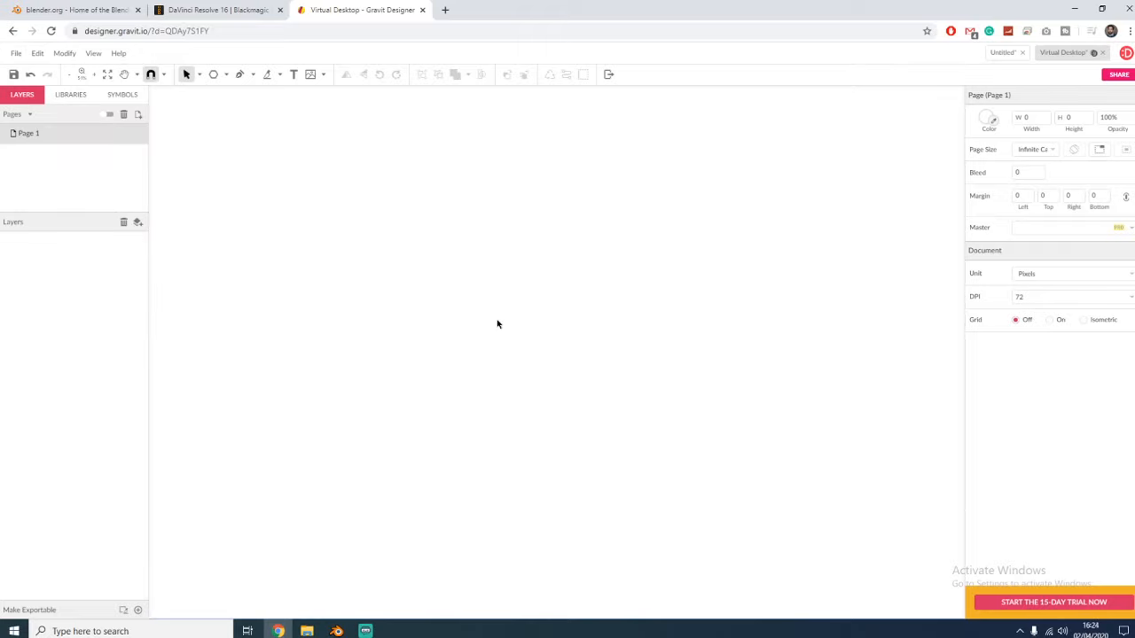
click(444, 10)
click(522, 249)
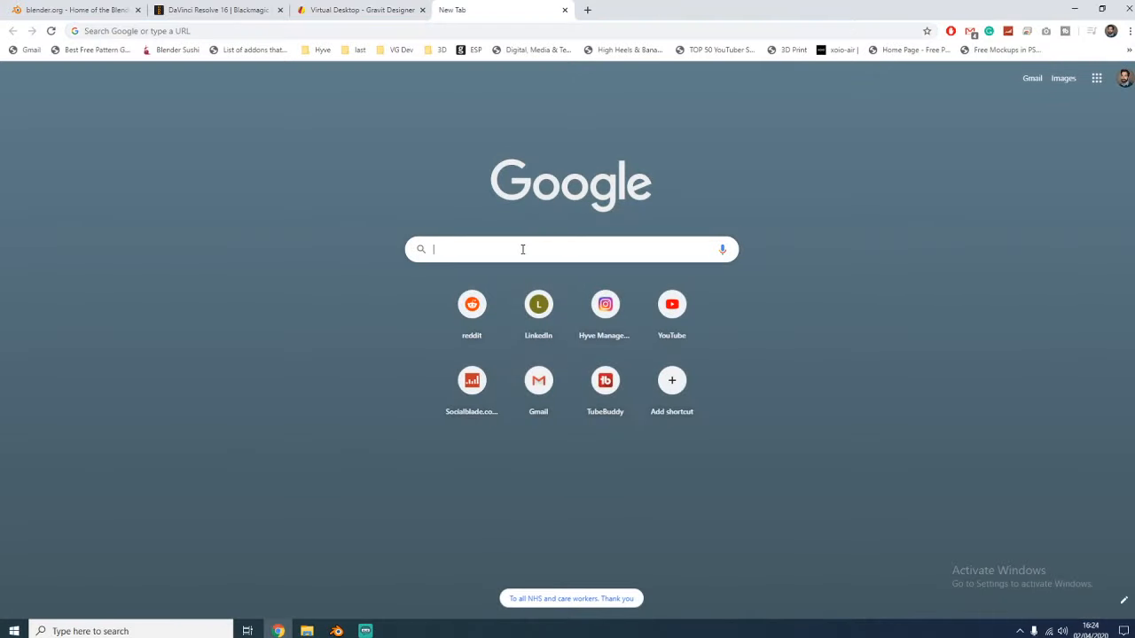
click(351, 30)
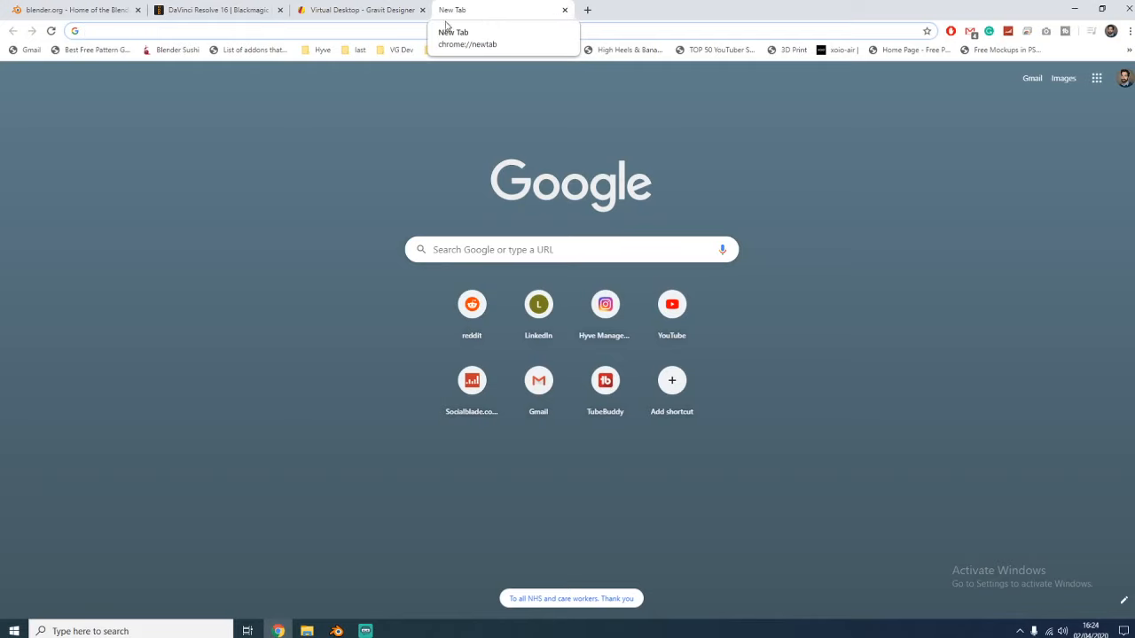
click(564, 9)
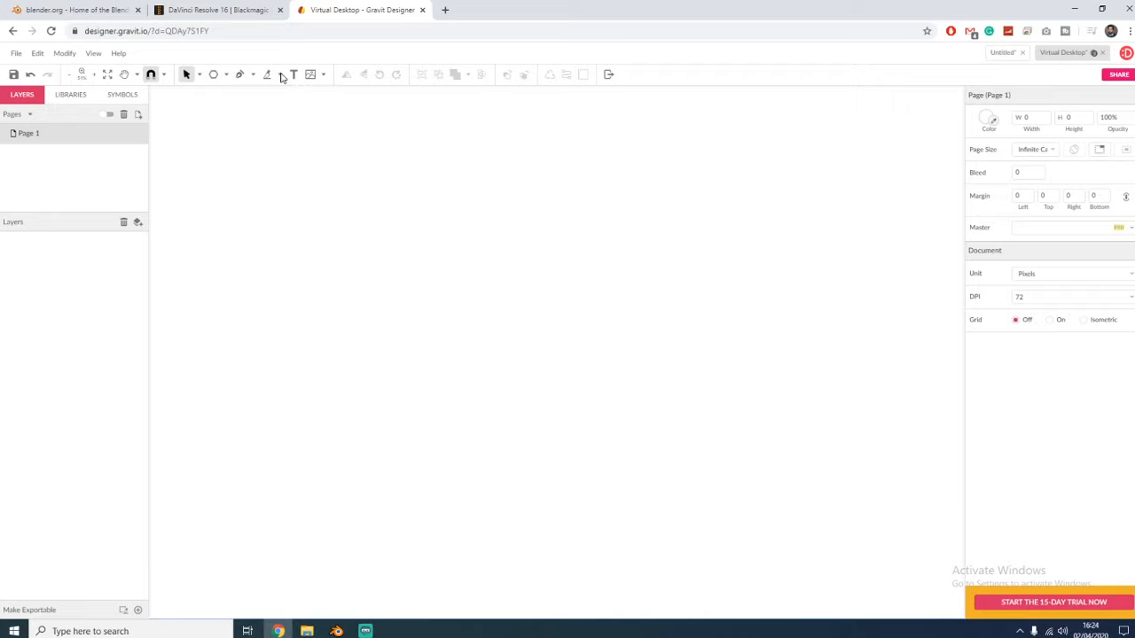
- Place the ringed circle from the Shapes library on the canvas and enlarge it to about 709 × 709 px
mouse_move(364, 631)
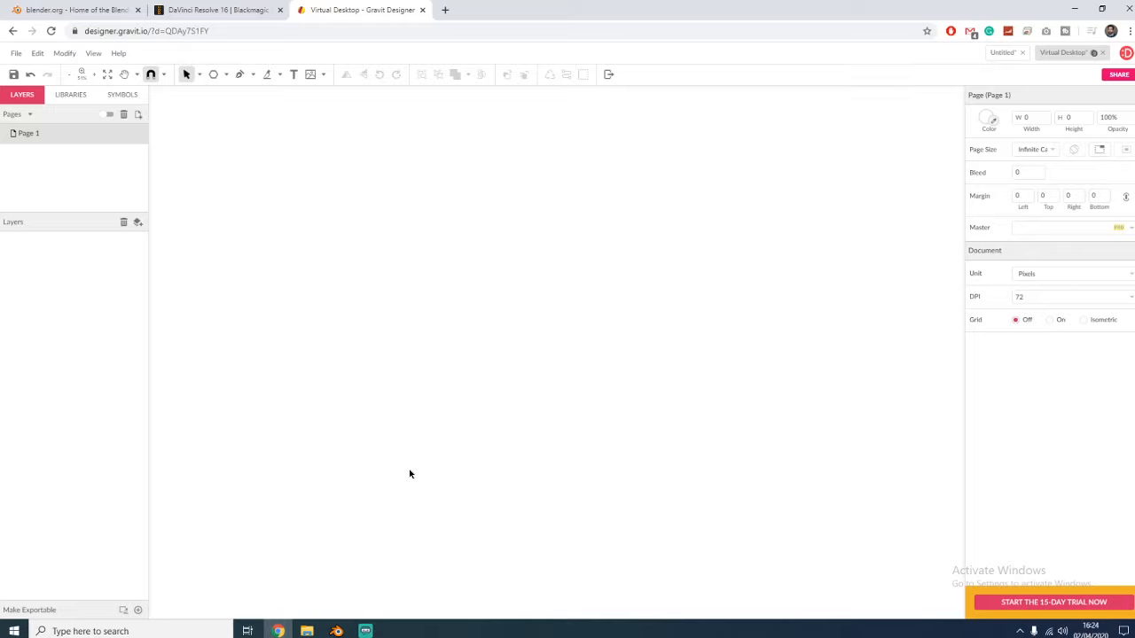
click(49, 98)
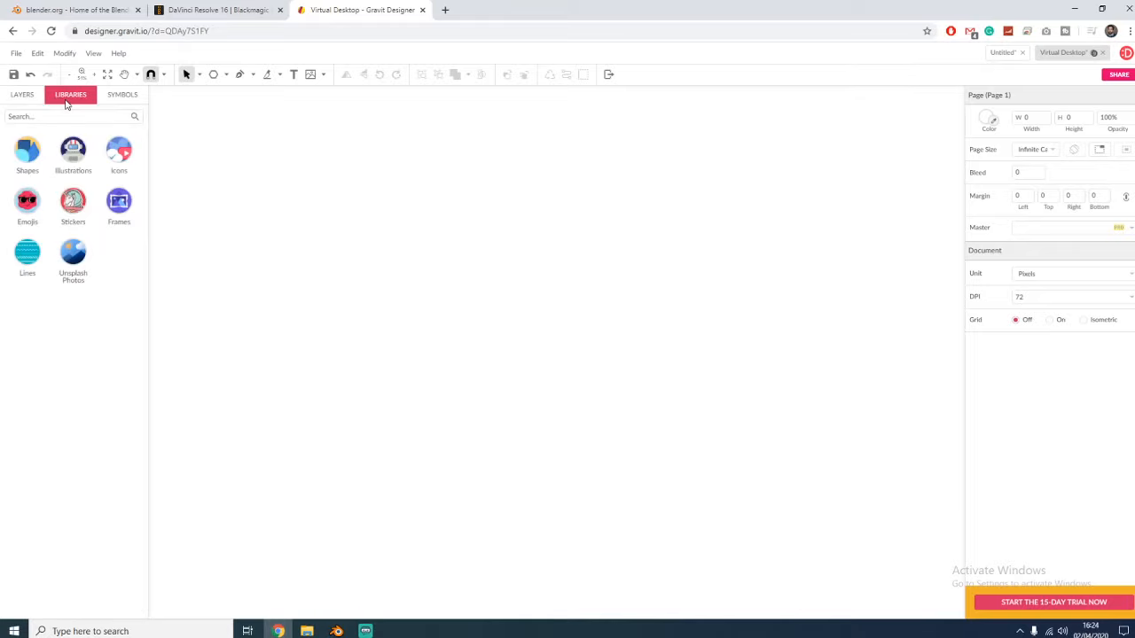
click(34, 155)
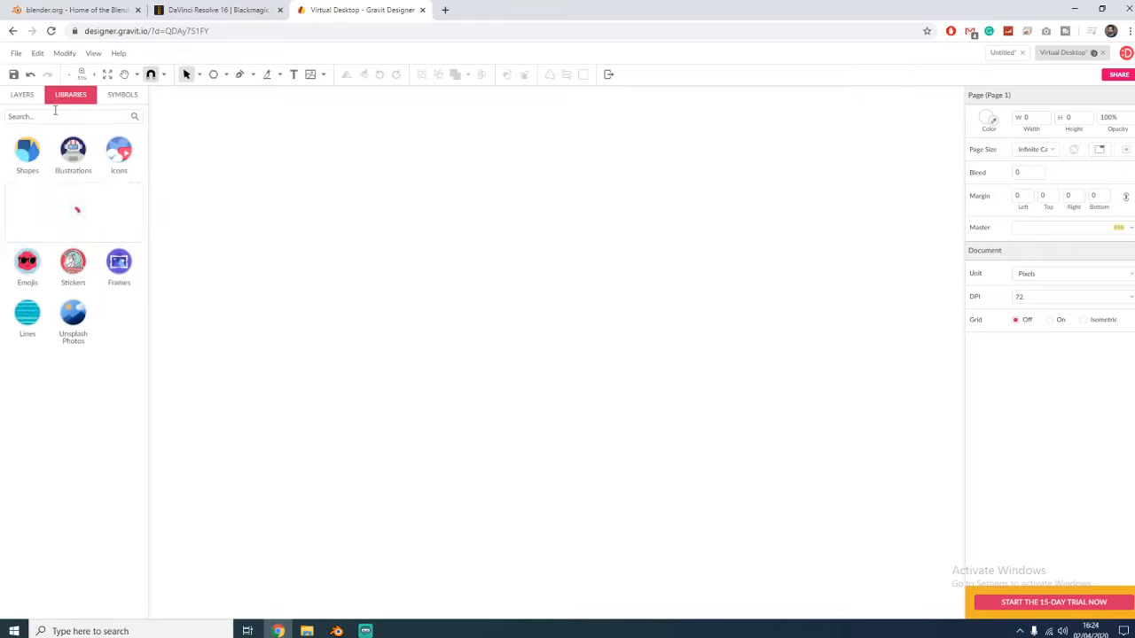
click(16, 53)
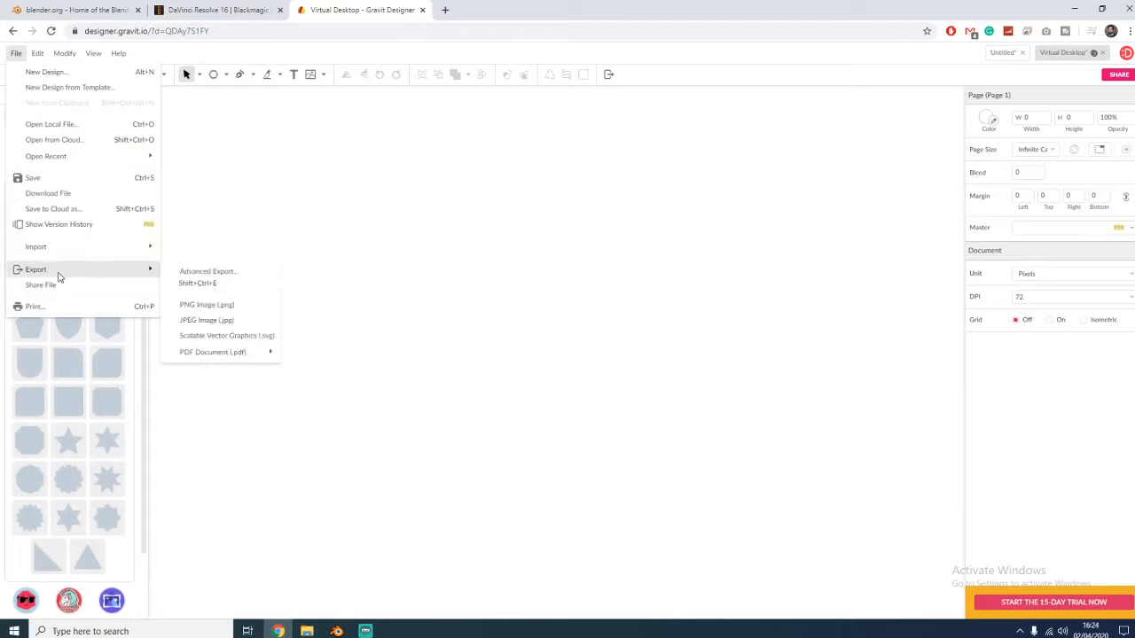
mouse_move(76, 157)
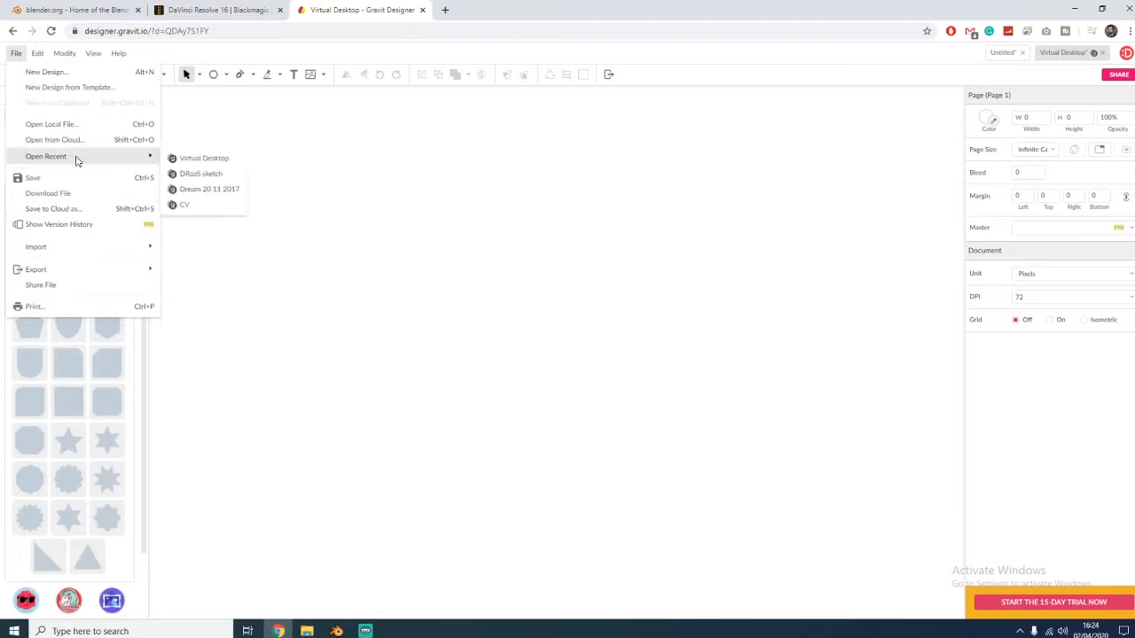
click(203, 158)
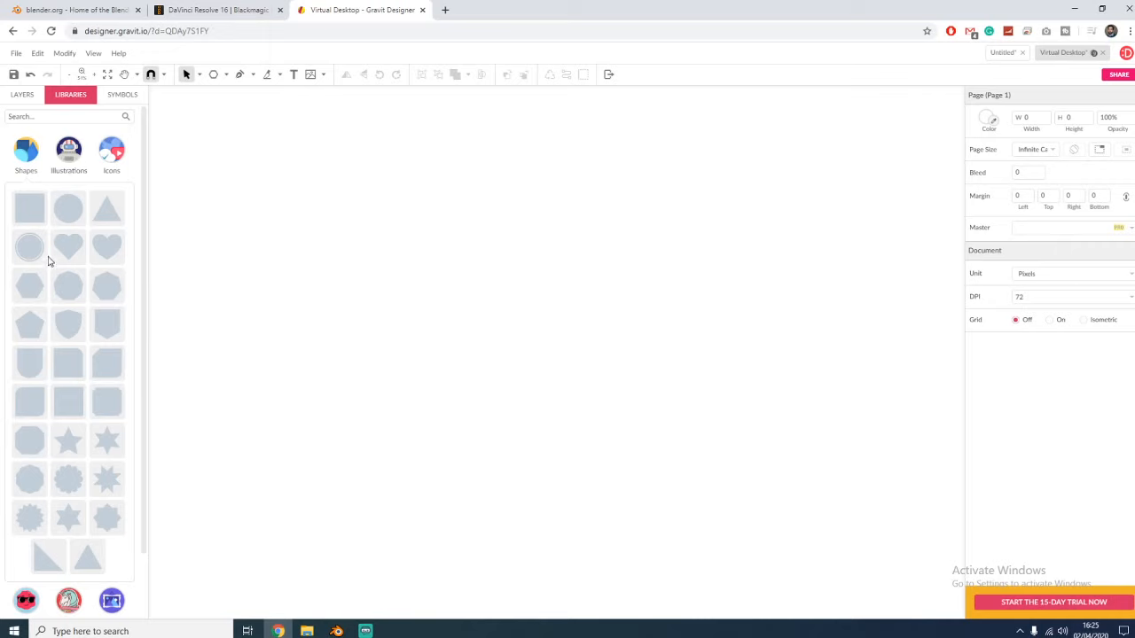
drag(31, 249, 528, 319)
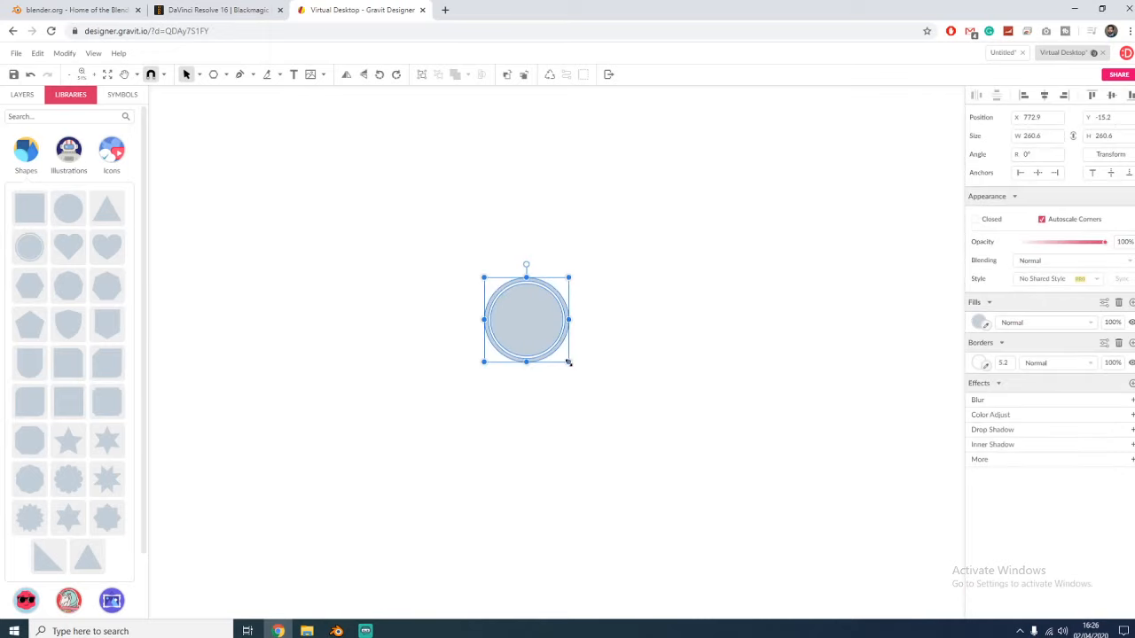
drag(567, 363, 714, 506)
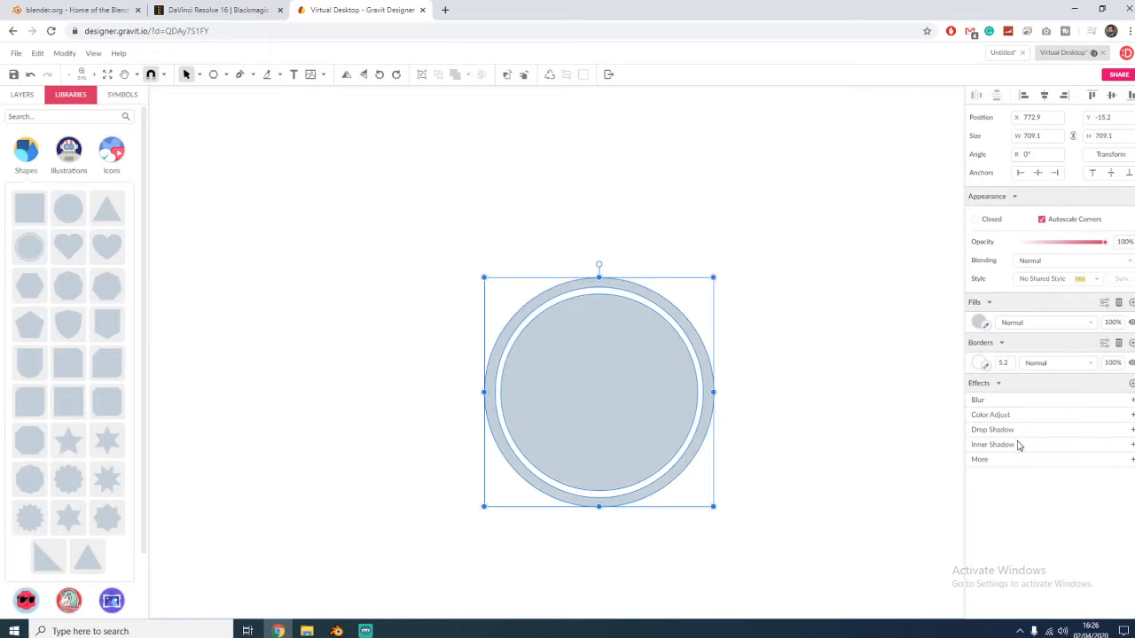
- Try to apply the Bulge distortion effect to the ringed circle
click(1043, 461)
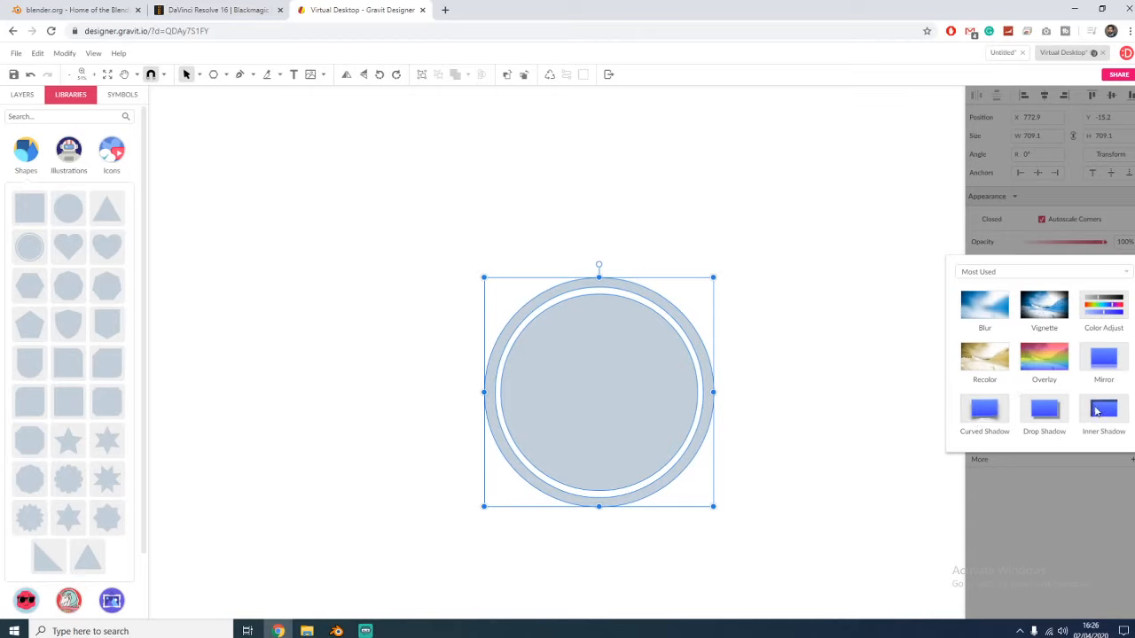
click(1061, 271)
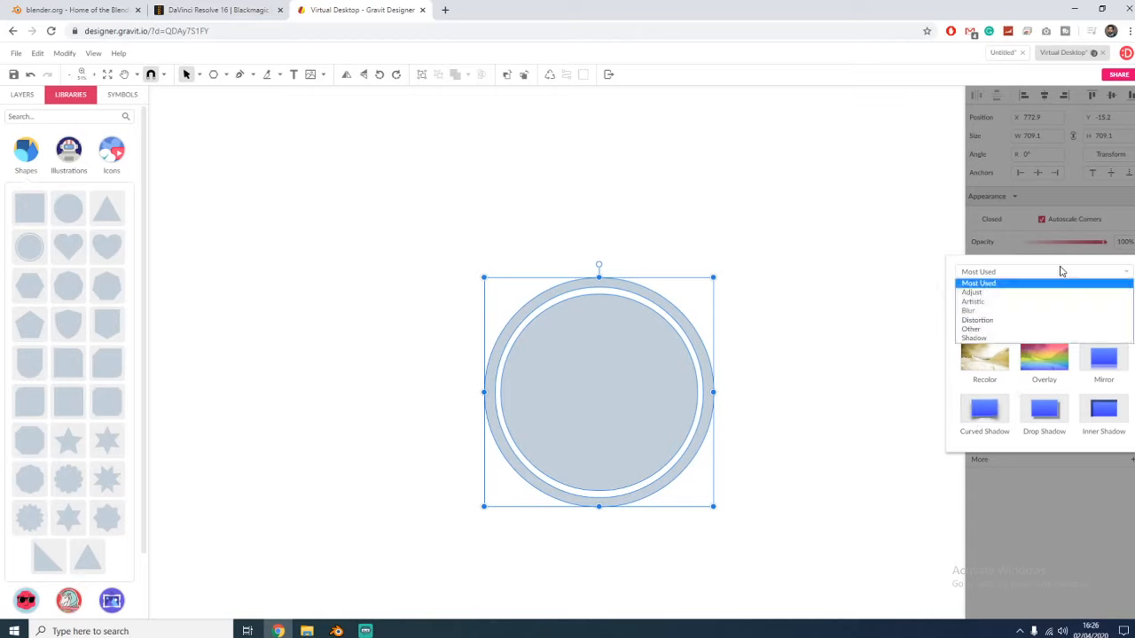
click(1016, 320)
click(992, 316)
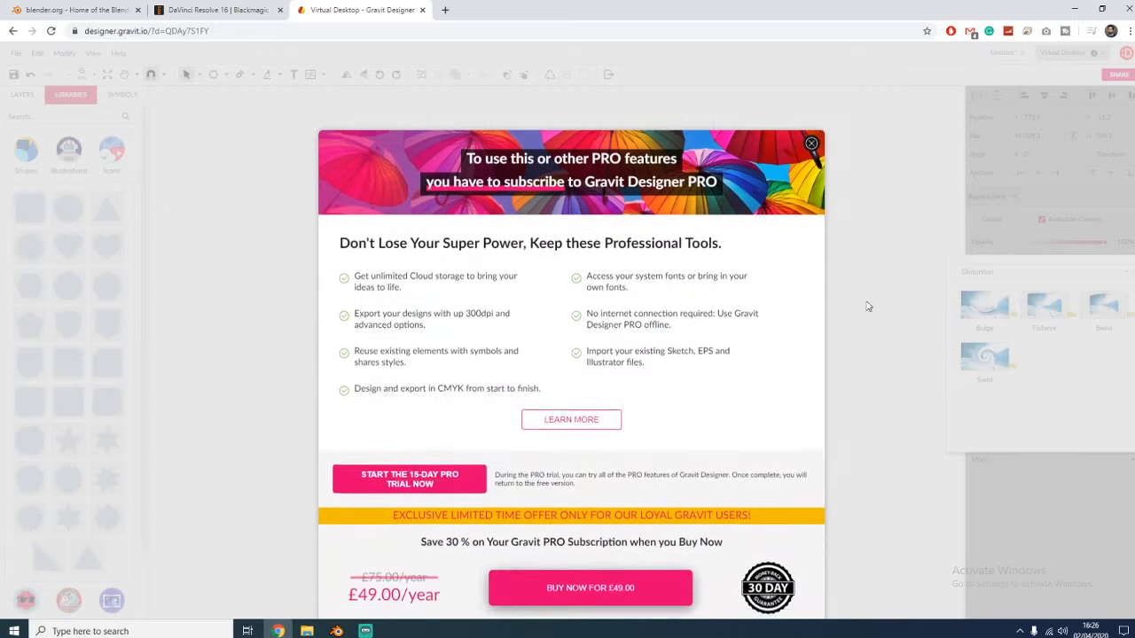
click(815, 132)
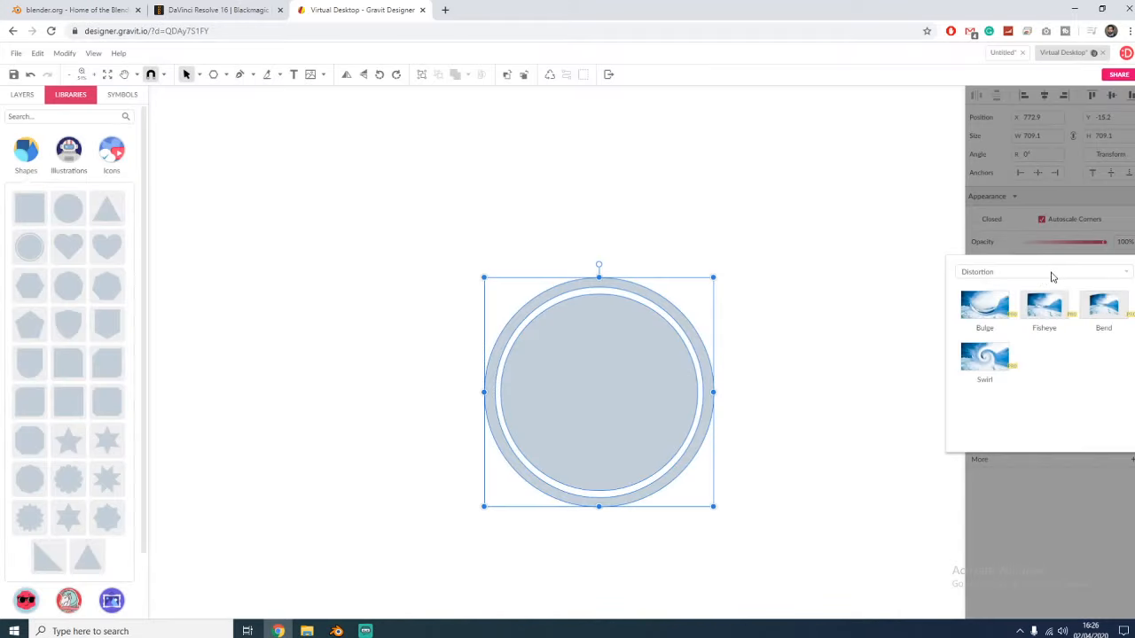
click(807, 279)
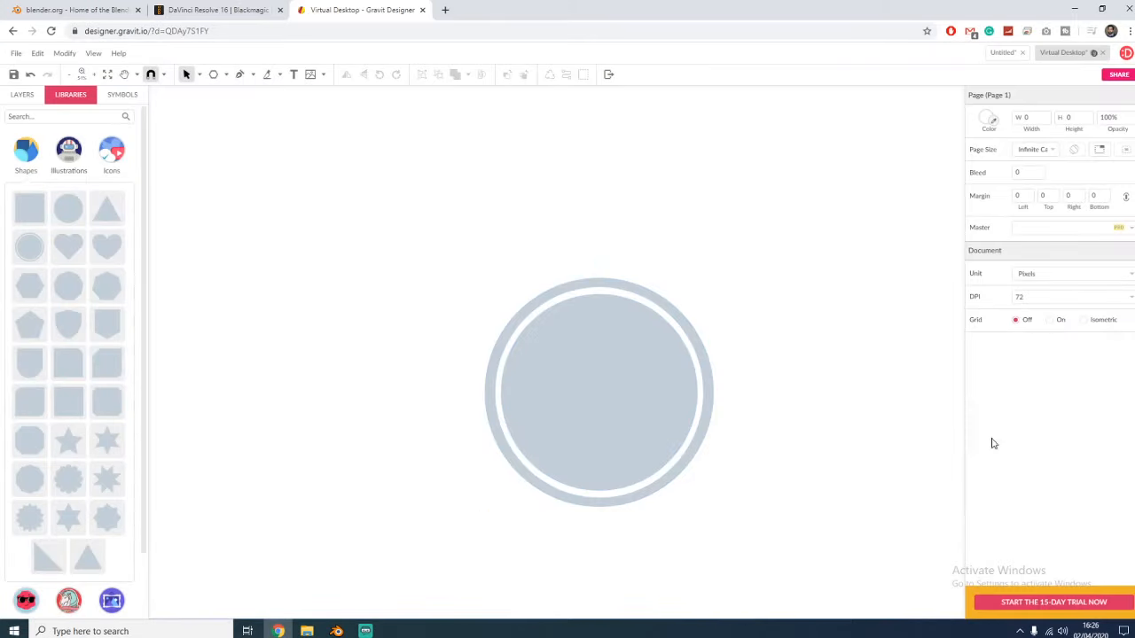
- Move the circle up and left on the canvas and give it a drop shadow with a blur of 30
drag(651, 418, 575, 300)
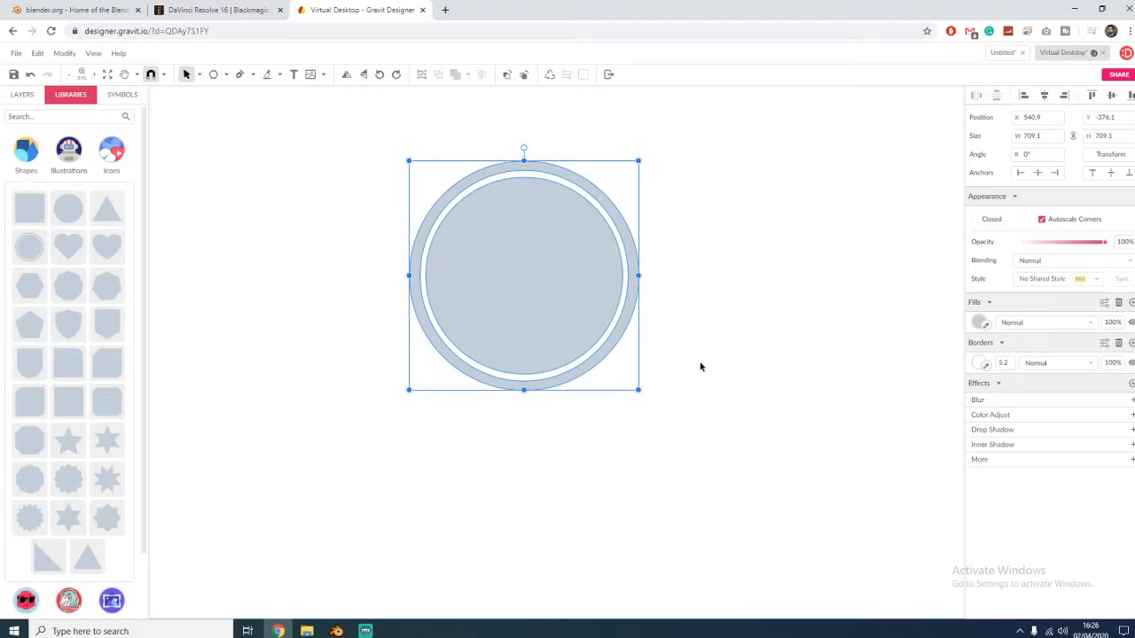
drag(476, 288, 426, 263)
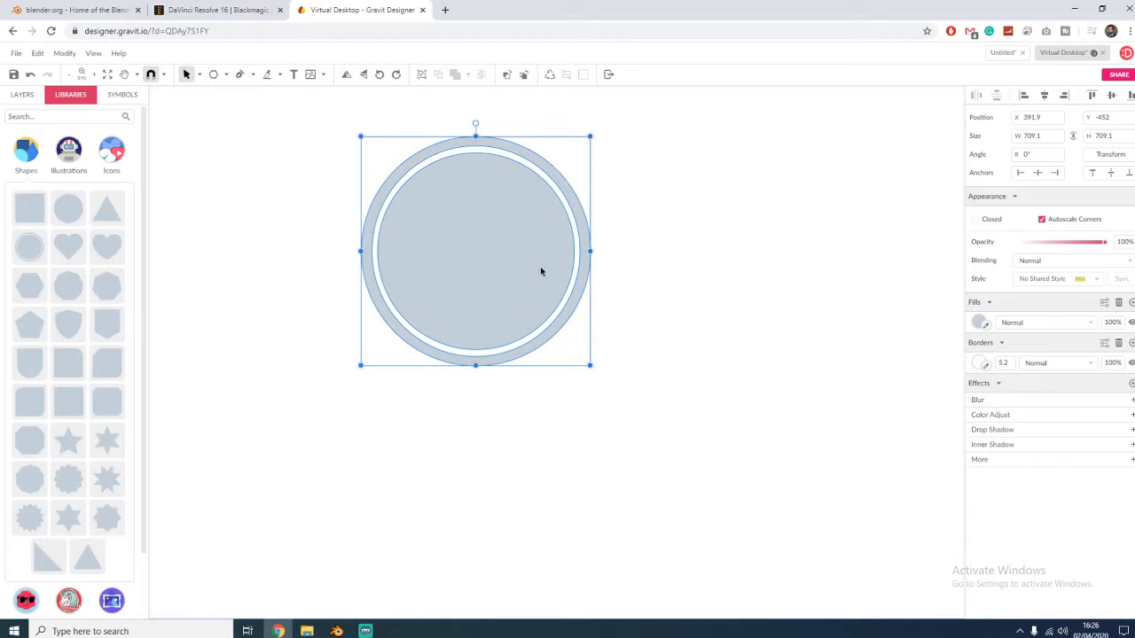
click(1132, 430)
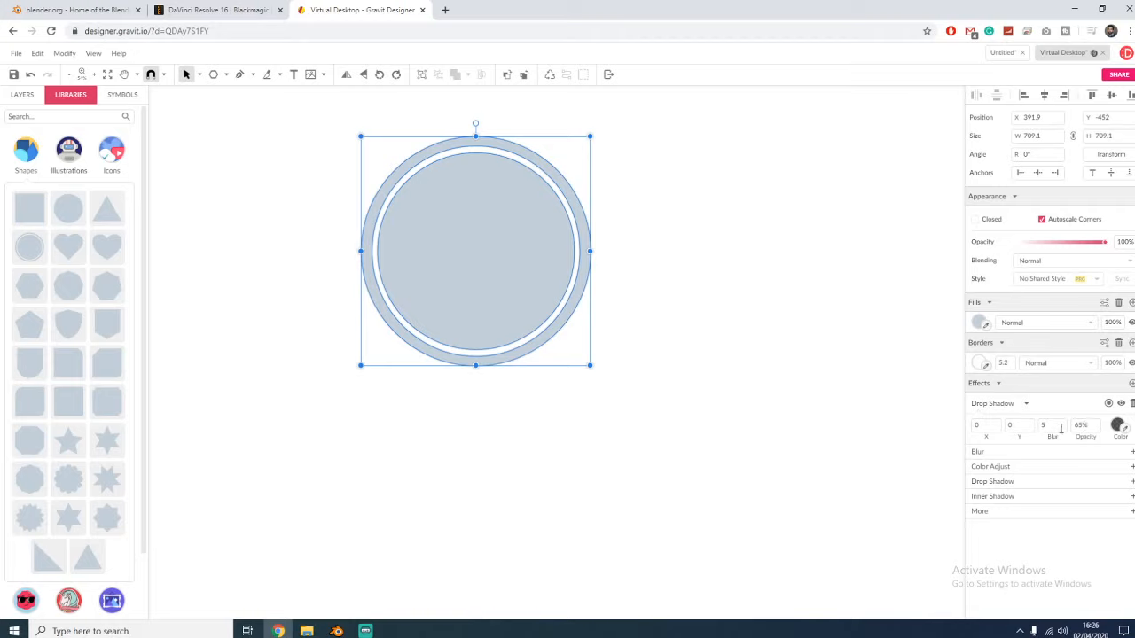
text(30)
key(Return)
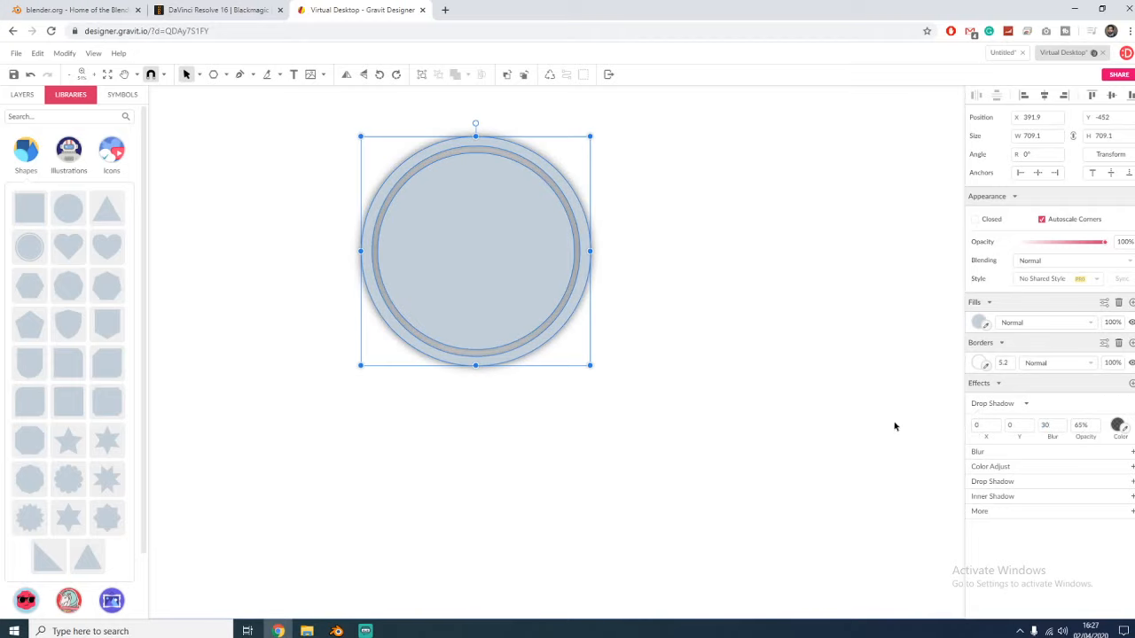
- Set the drop shadow's X and Y offsets to 30 each
click(979, 425)
text(30)
key(Return)
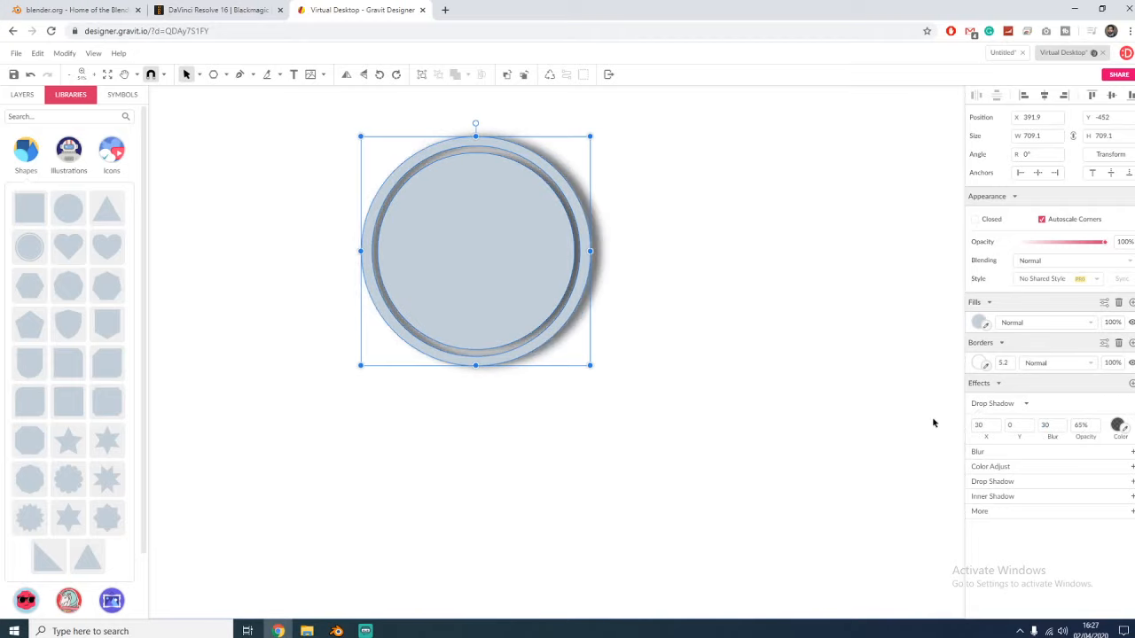
drag(1024, 424, 942, 417)
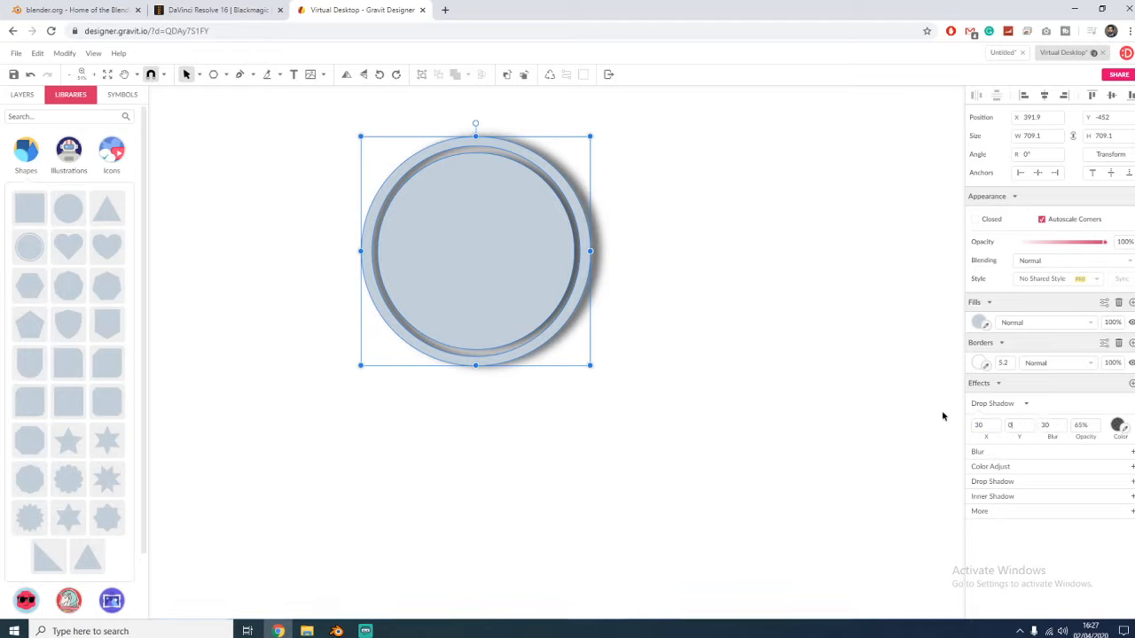
text(30)
key(Return)
click(768, 387)
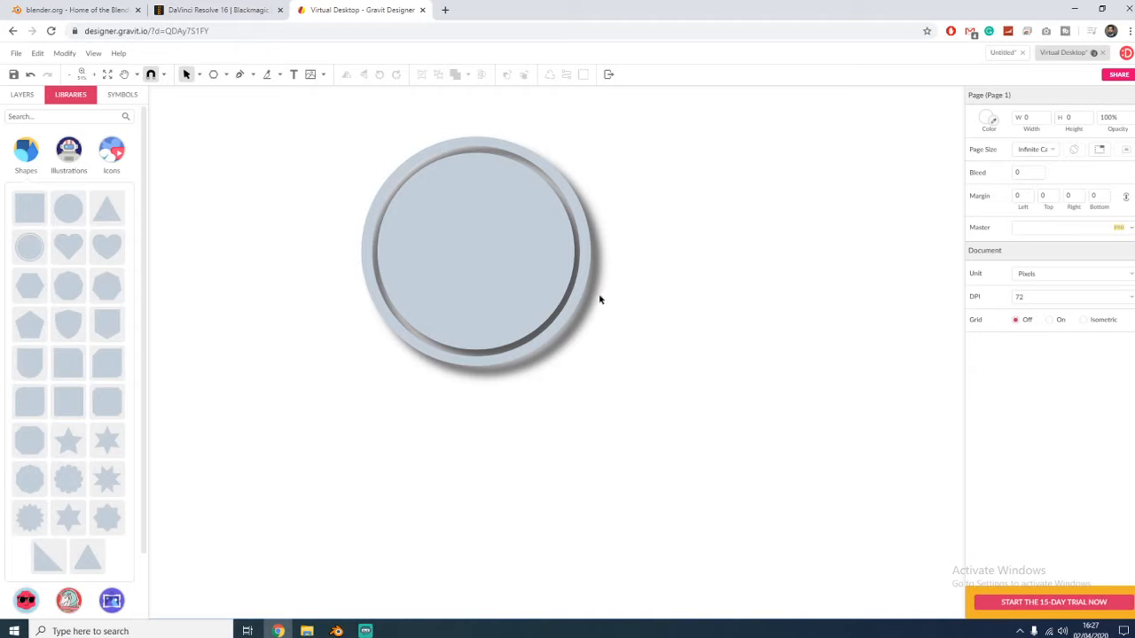
- Check the circle's border colour settings and move the circle slightly down to about X 359, Y -327
click(472, 319)
click(980, 364)
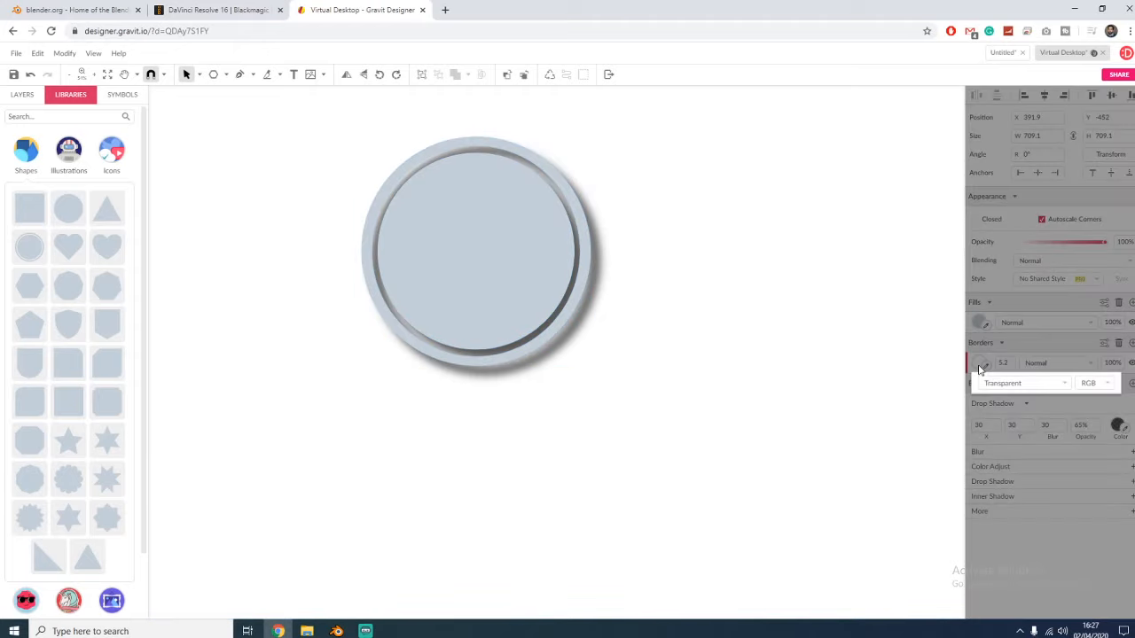
click(857, 381)
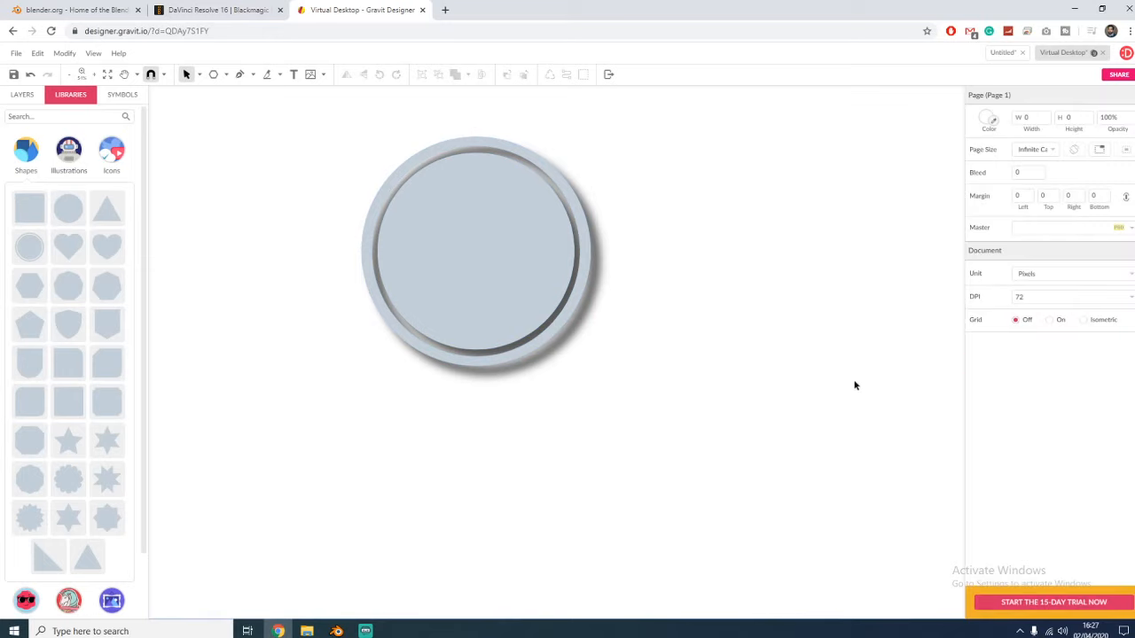
drag(497, 261, 487, 299)
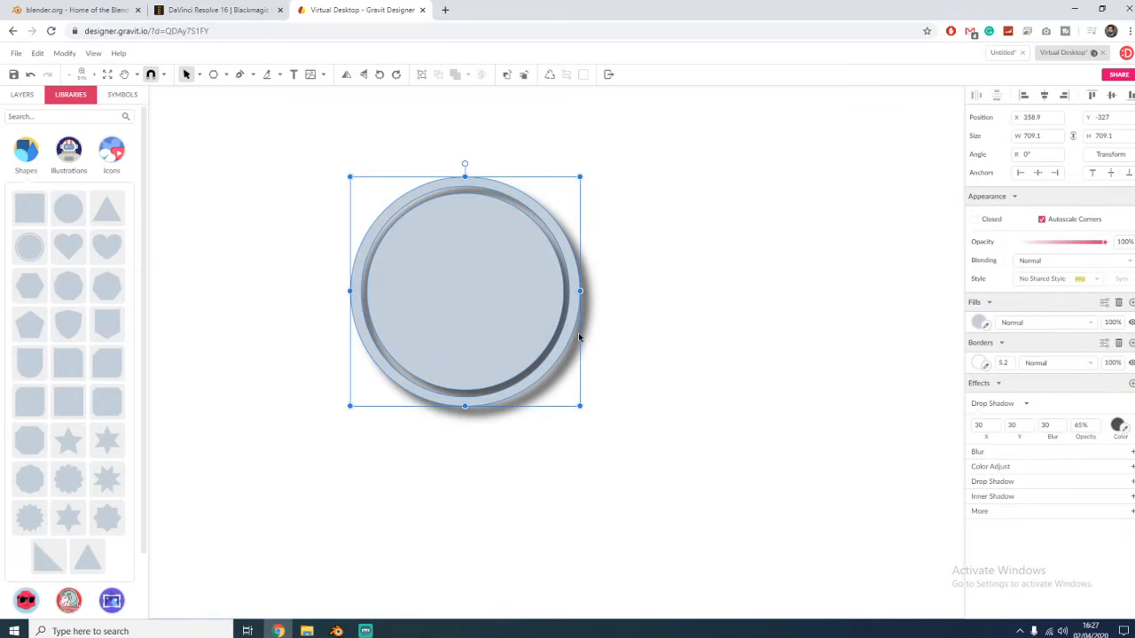
click(588, 319)
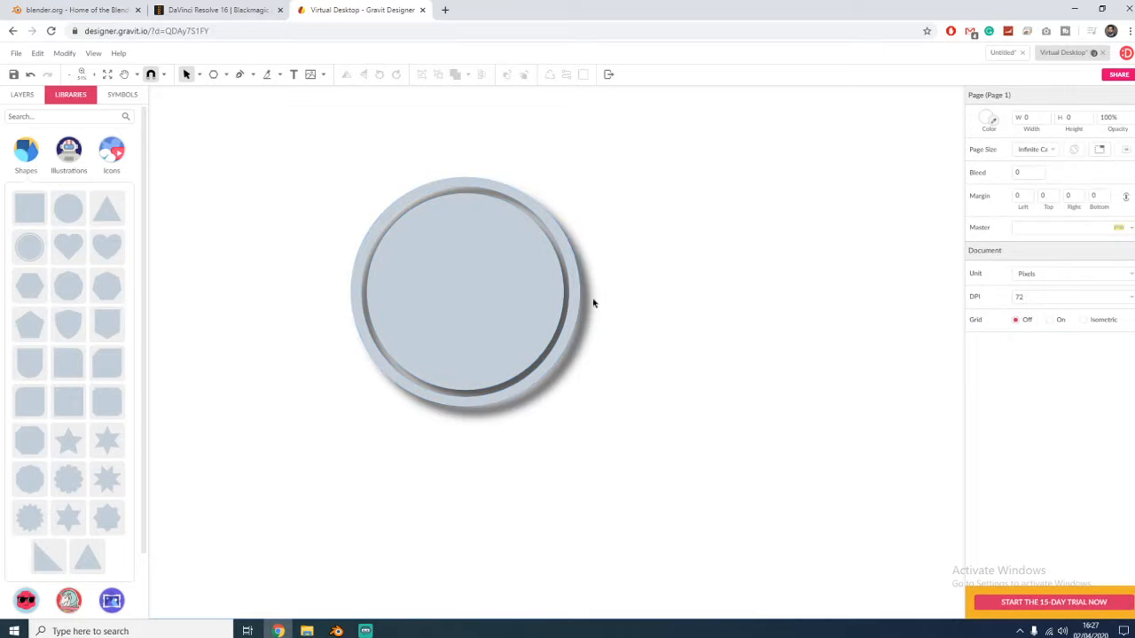
click(545, 344)
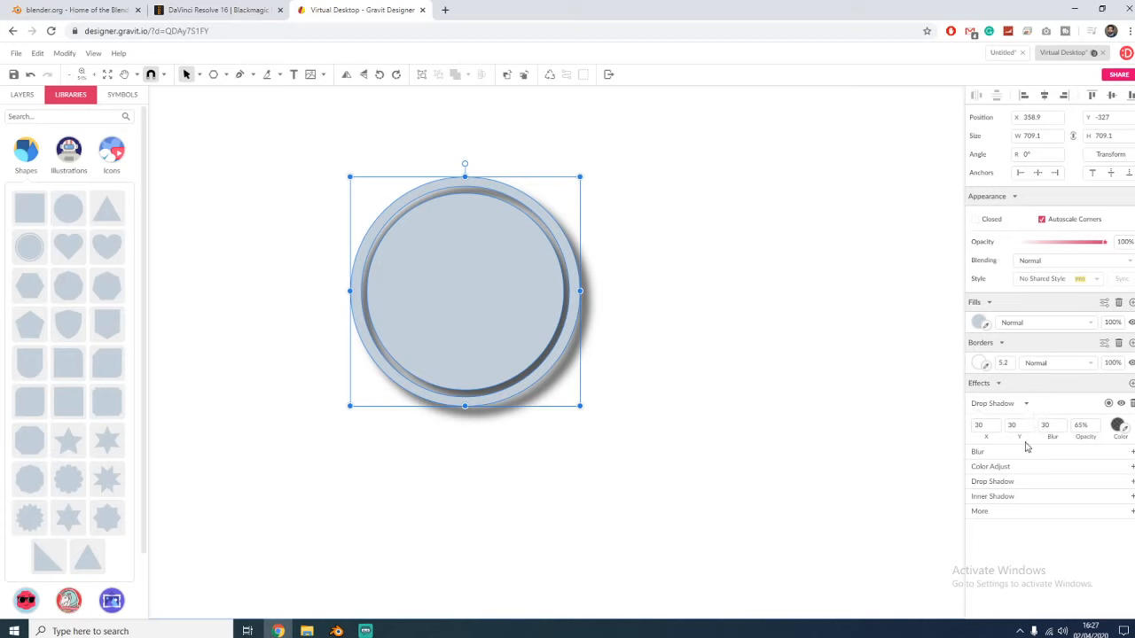
- Remove the drop shadow effect from the ringed circle
click(616, 312)
click(535, 317)
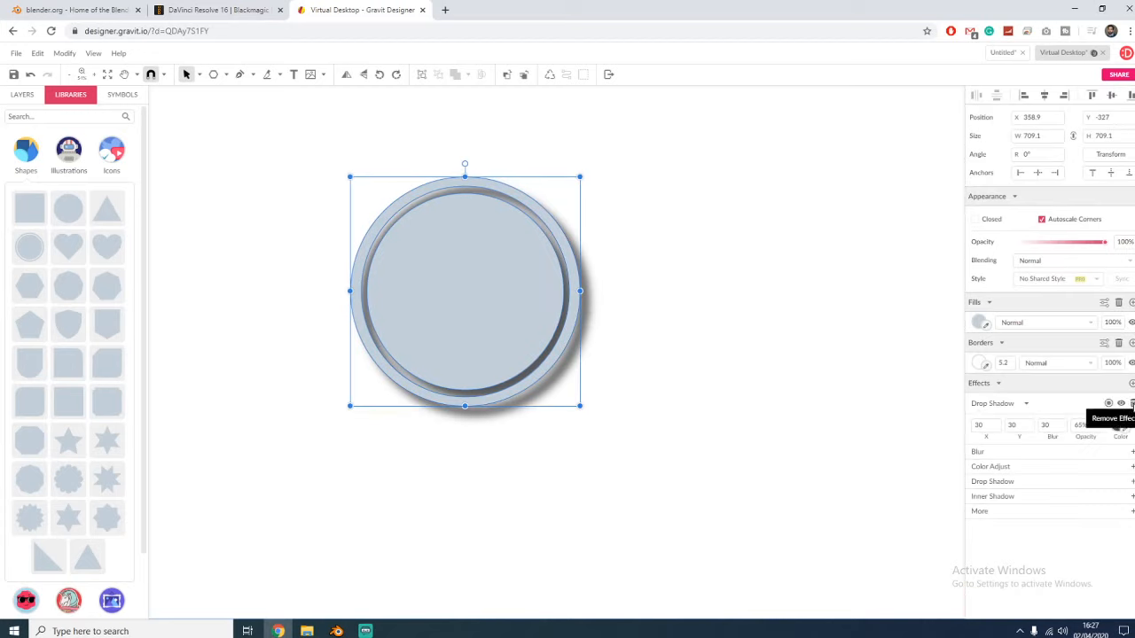
click(1131, 403)
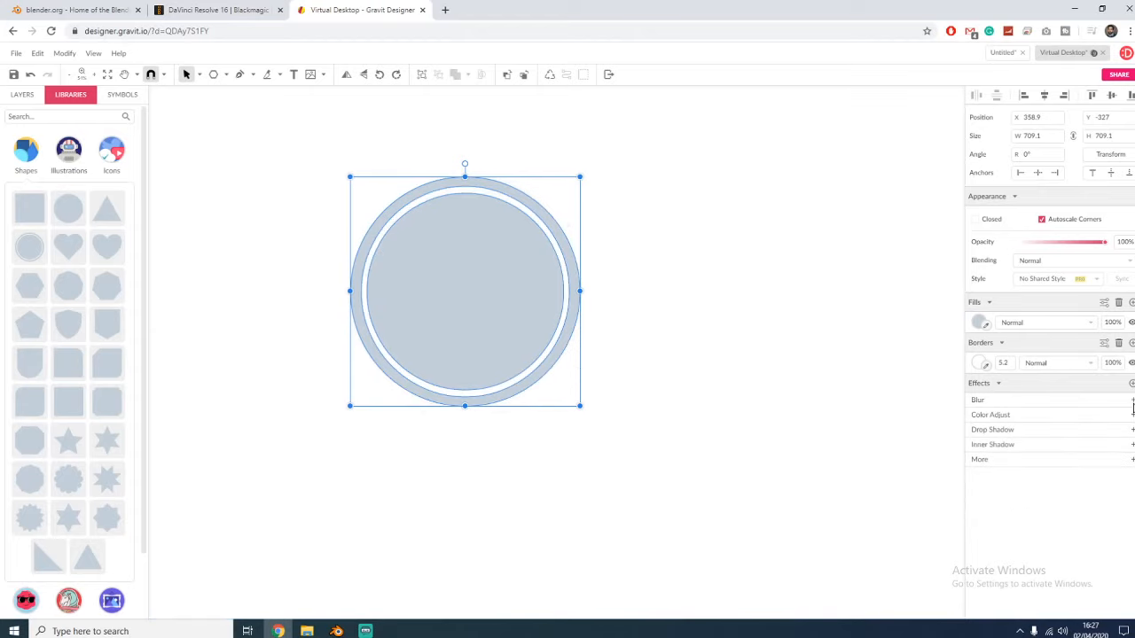
click(751, 407)
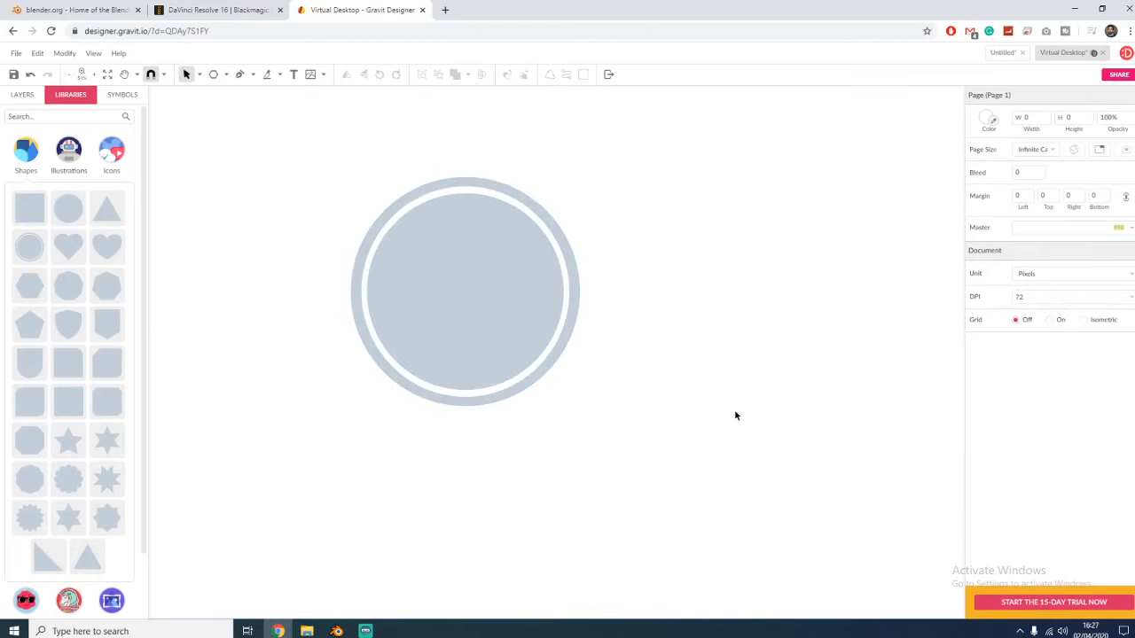
click(479, 335)
click(684, 340)
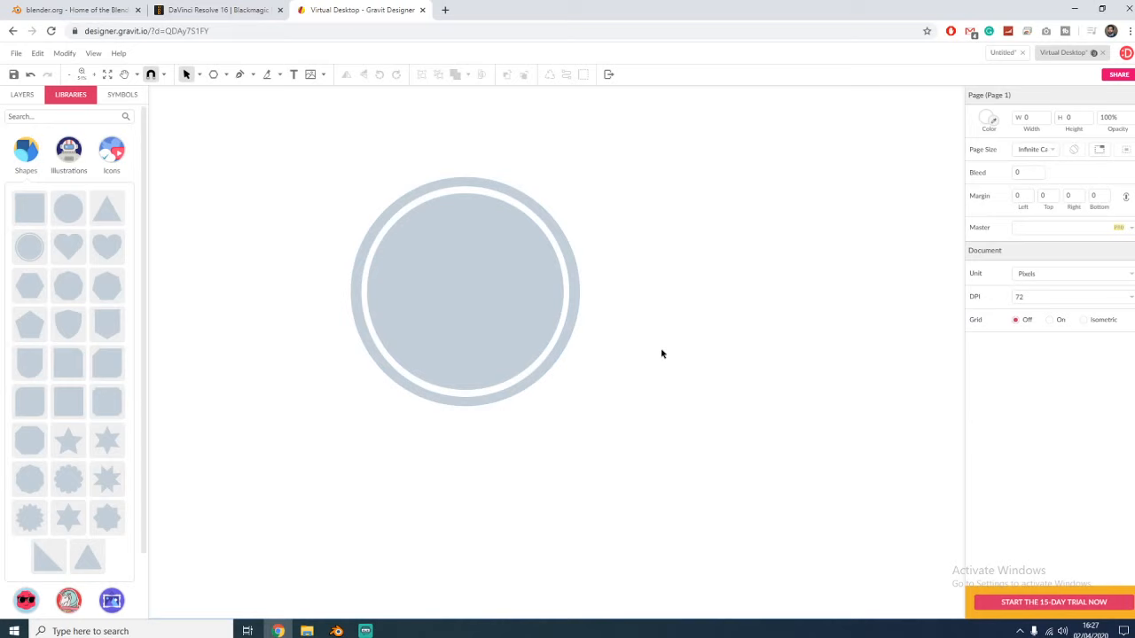
click(526, 346)
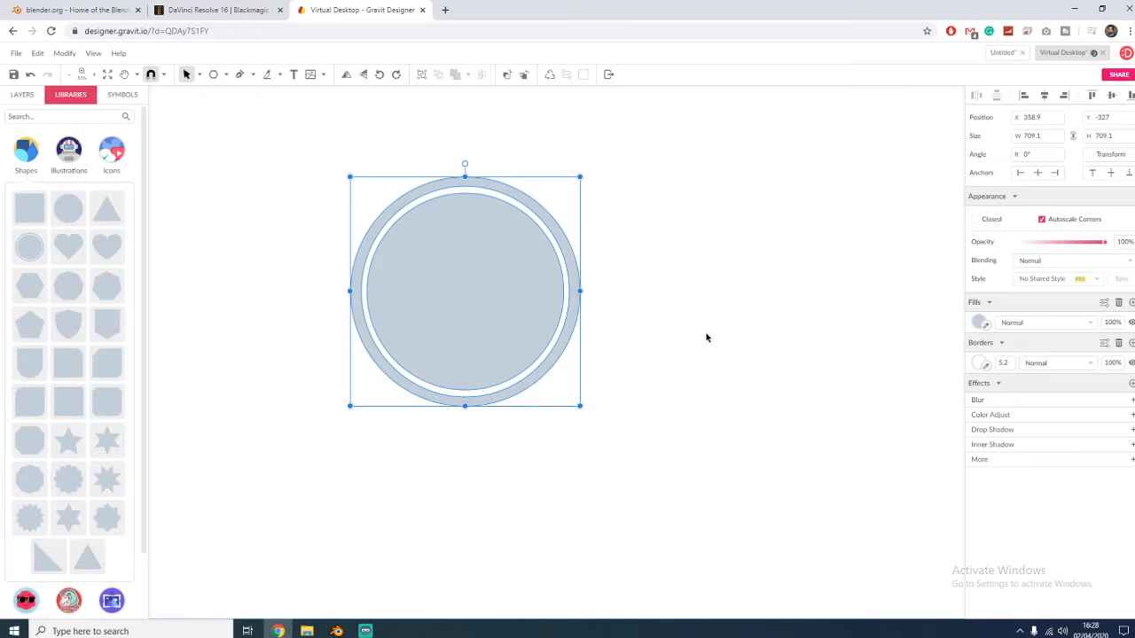
- Move the ringed circle to about X 309, Y -386 and add a Drop Shadow from the Most Used effects
drag(556, 342, 539, 322)
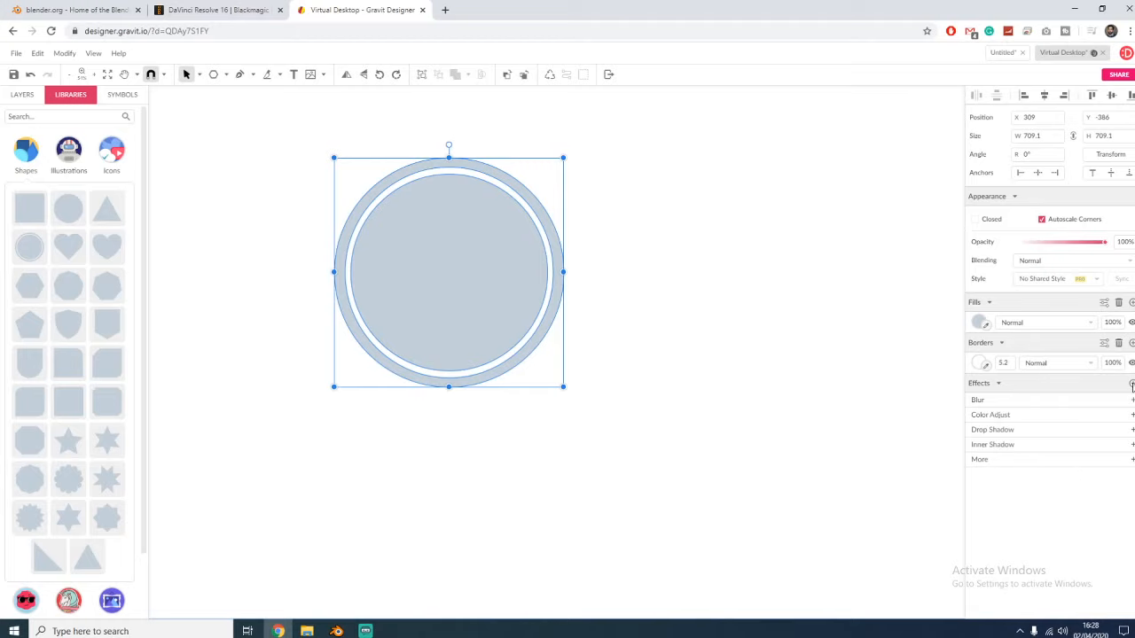
click(1131, 384)
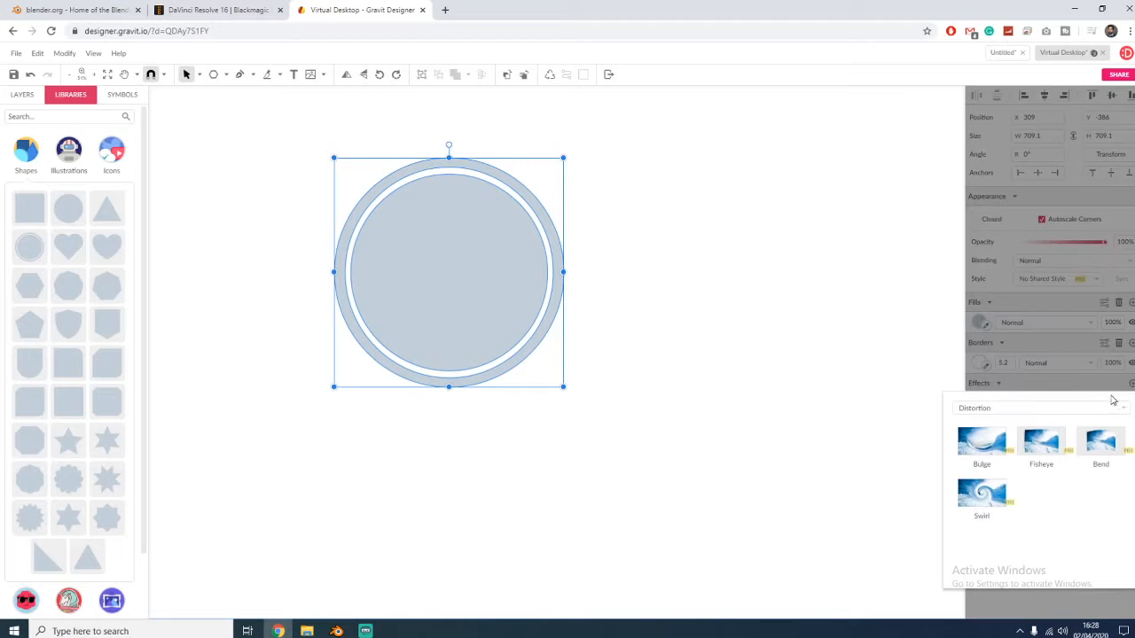
click(1101, 406)
click(1099, 406)
click(1102, 408)
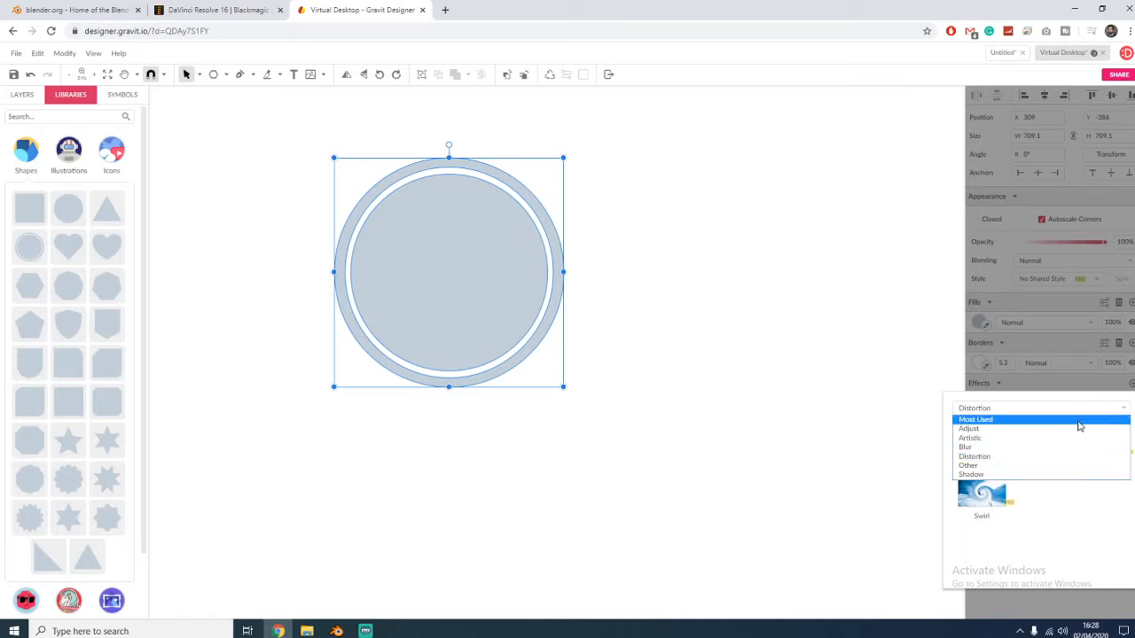
click(1079, 420)
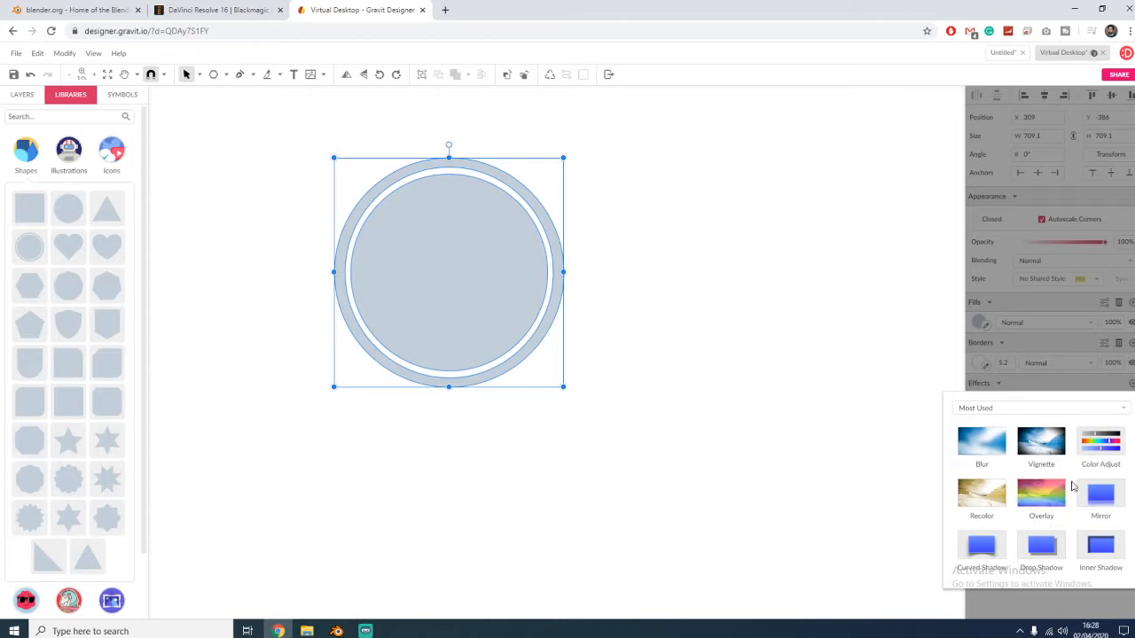
click(1042, 549)
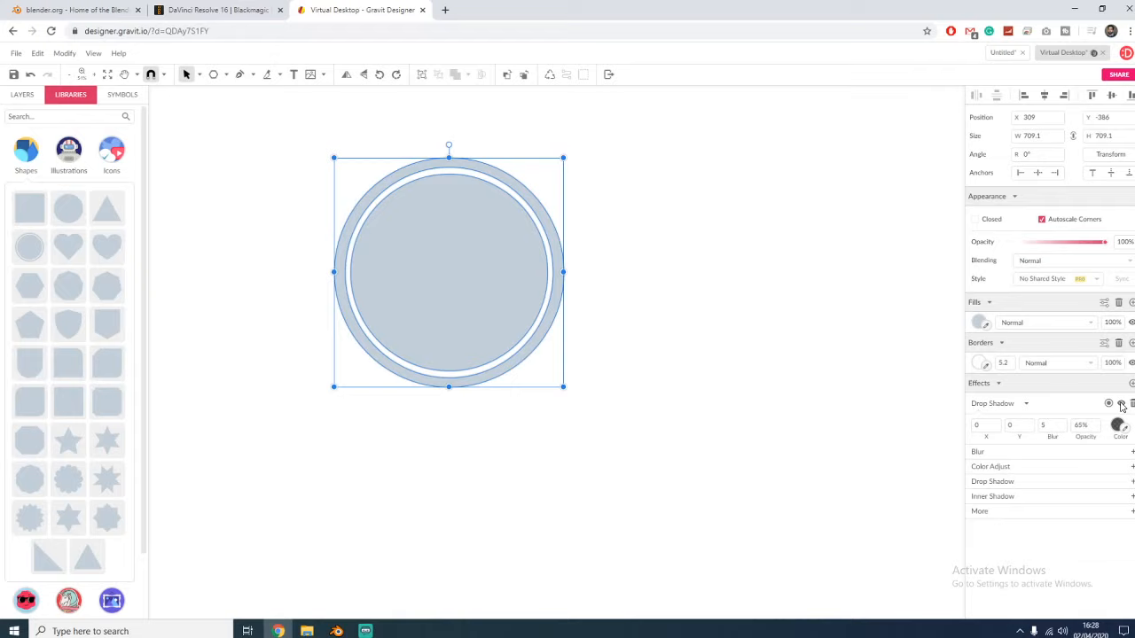
- Move the ringed circle slightly down and right to about X 364, Y -316
click(1026, 403)
click(1026, 403)
click(62, 54)
mouse_move(18, 57)
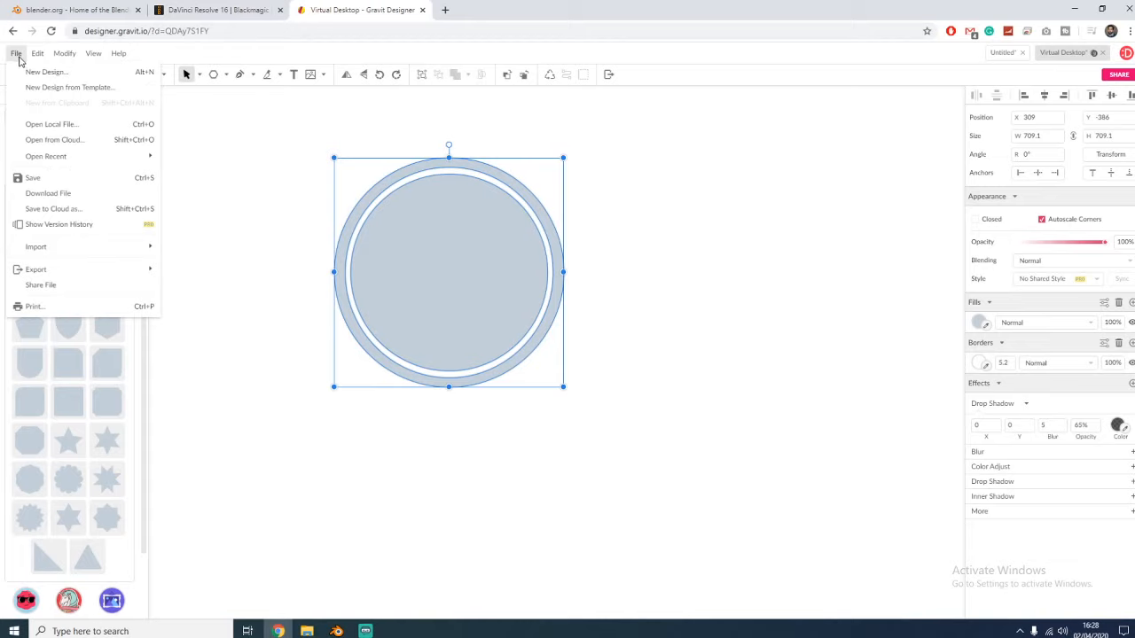
click(264, 205)
drag(447, 275, 466, 296)
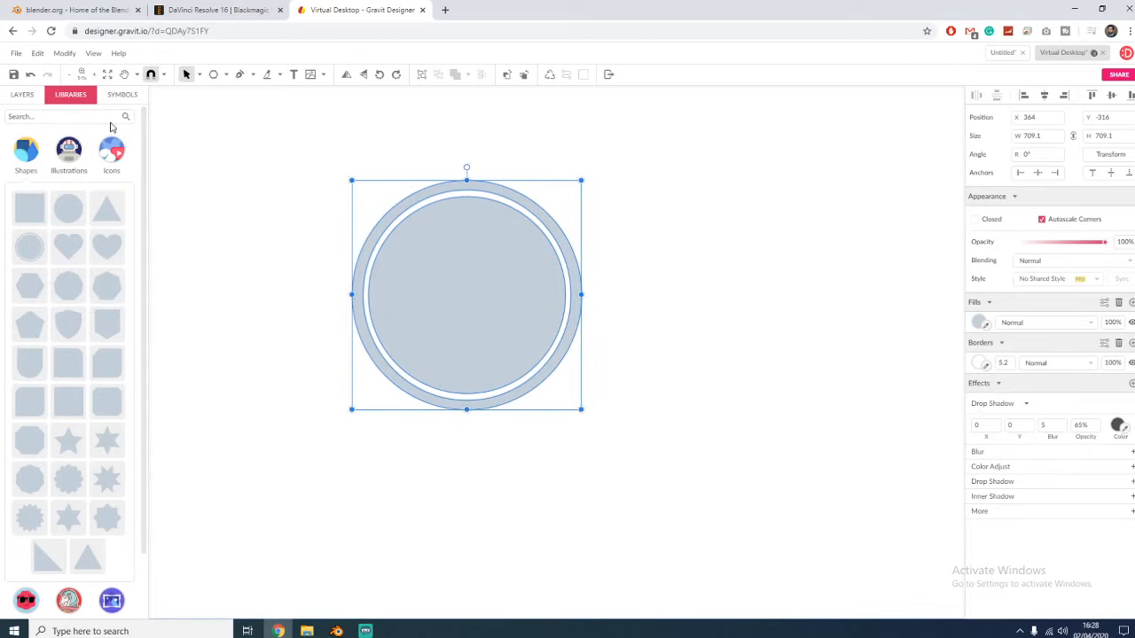
- Show the document's symbols, delete the ringed circle and draw a rectangle about 848 by 503 px on the empty canvas
click(121, 94)
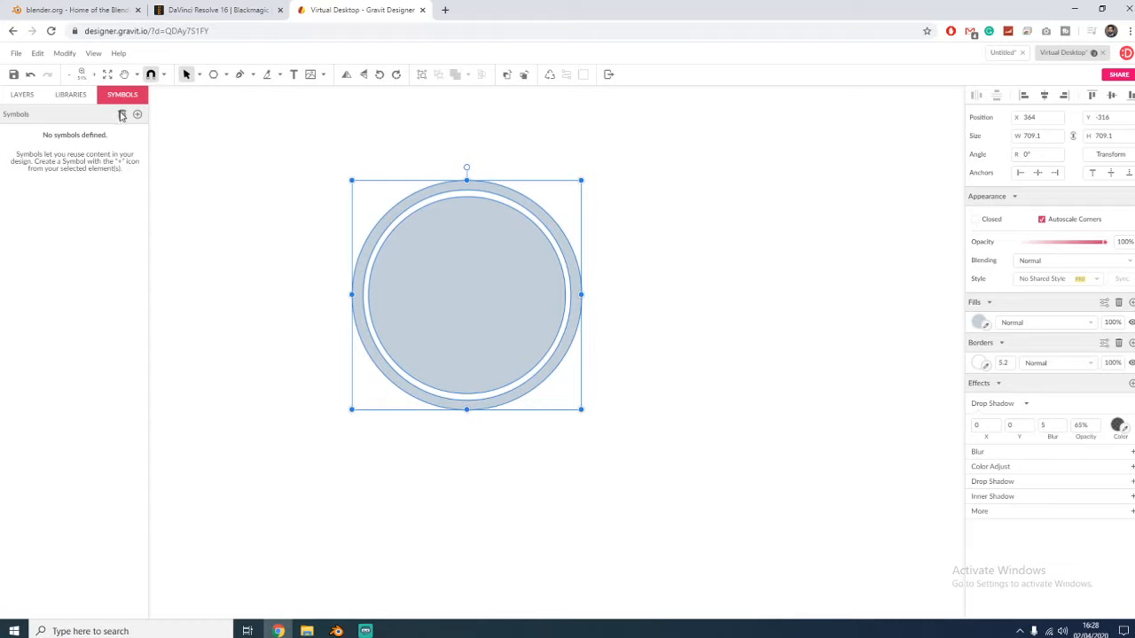
key(Delete)
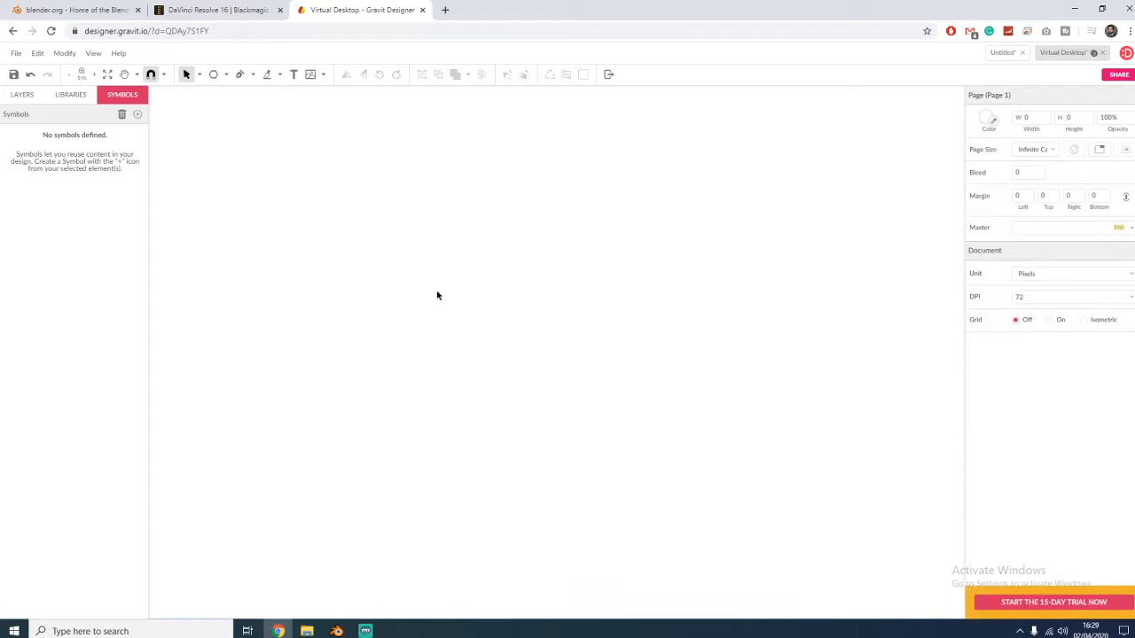
click(226, 75)
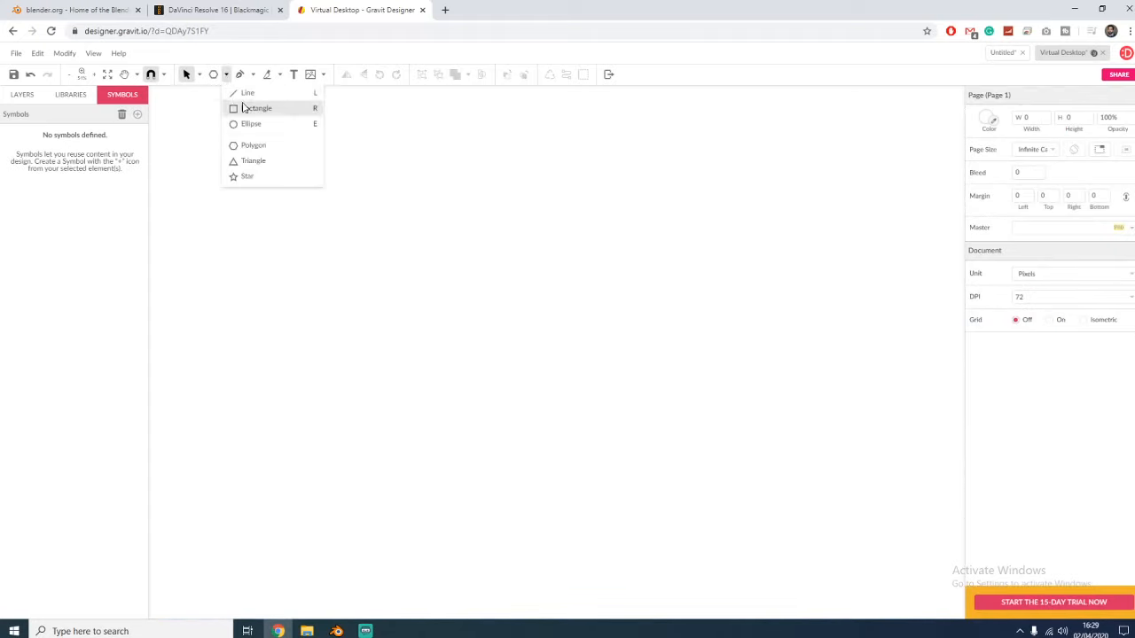
click(252, 106)
drag(387, 252, 661, 414)
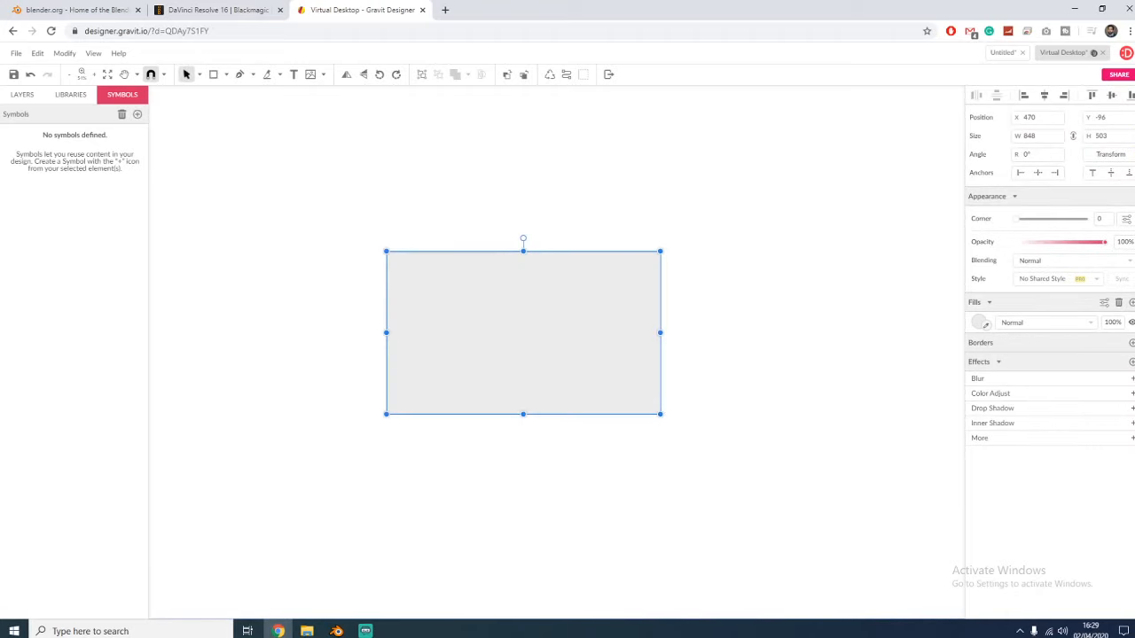
- Add a drop shadow to the rectangle in dark grey #333333 with a blur of 20
click(1131, 408)
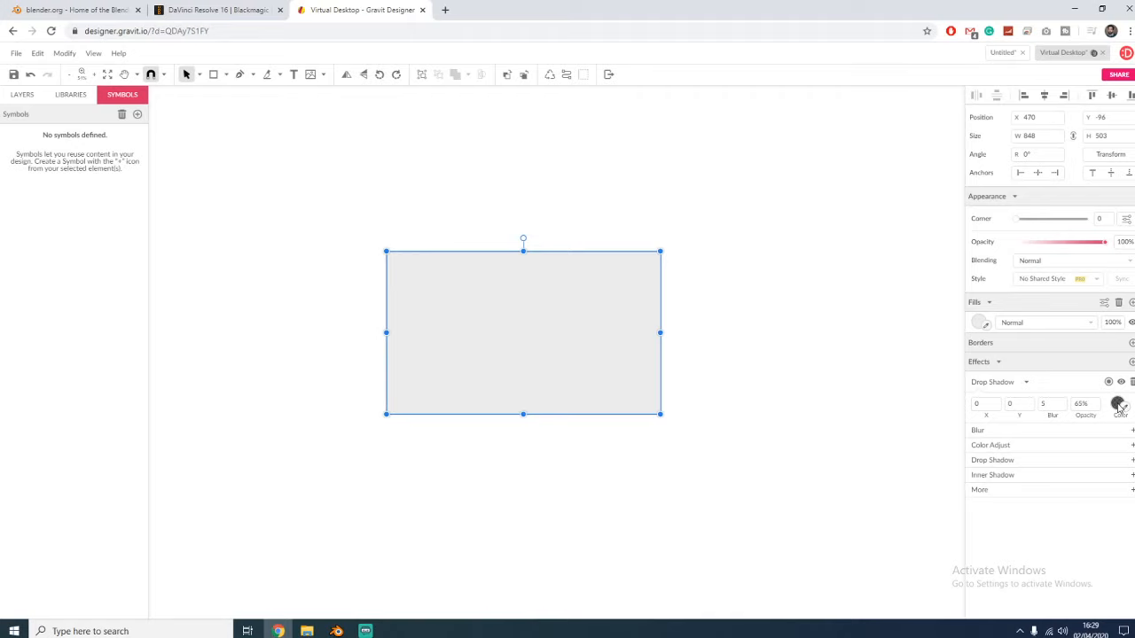
click(1119, 406)
click(1037, 352)
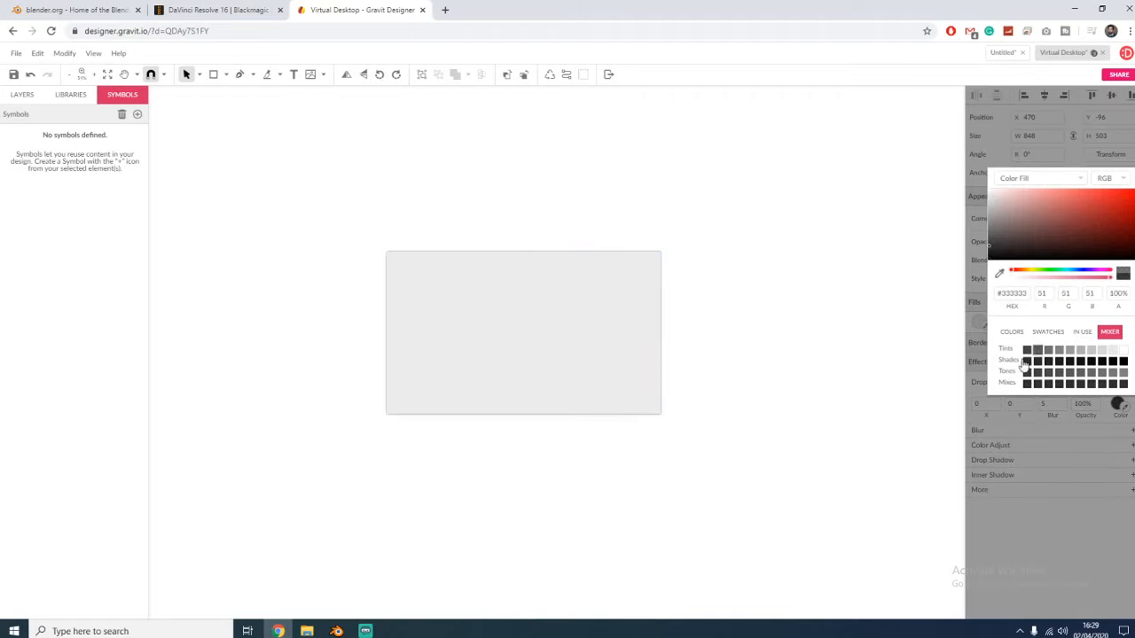
click(1052, 403)
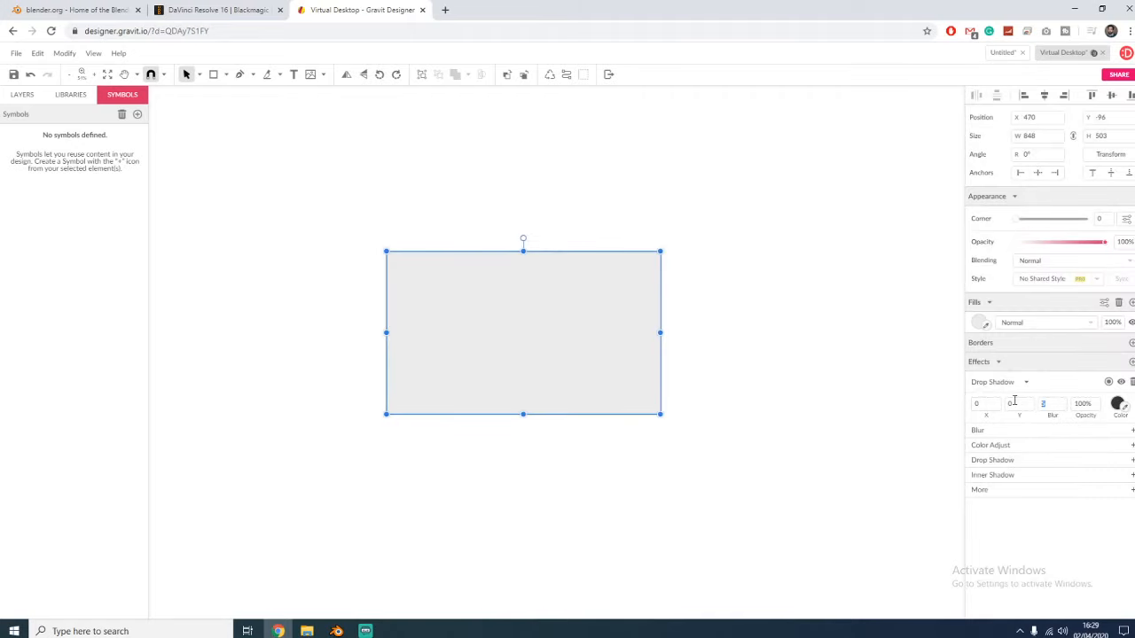
text(20)
- Create a symbol from the shadowed rectangle and shift it left to about X 442
click(137, 114)
drag(624, 360, 615, 360)
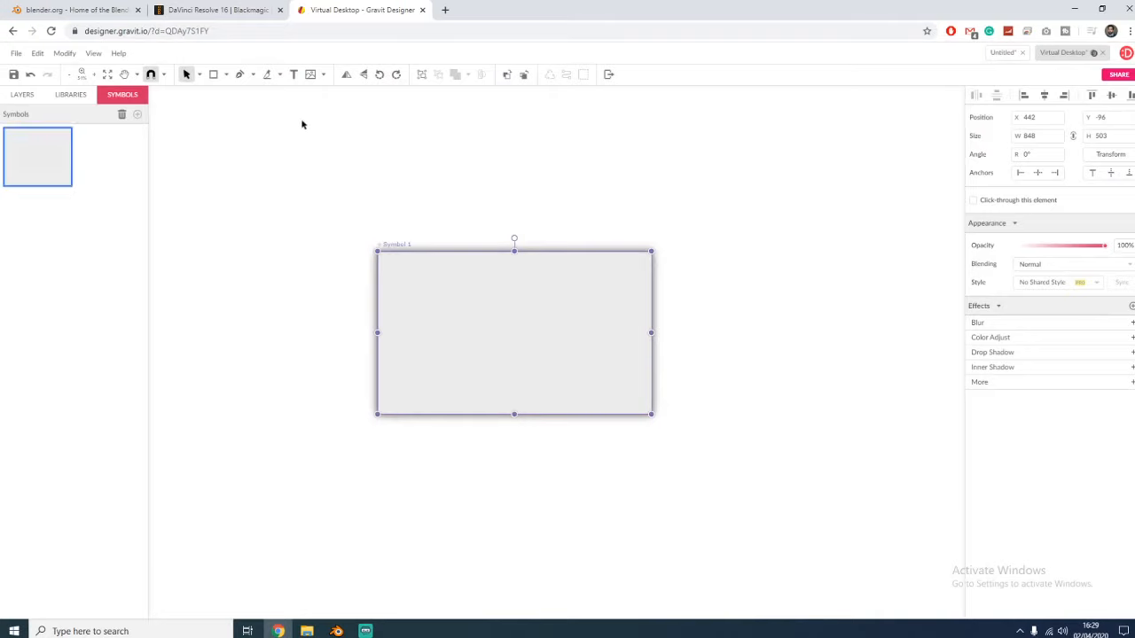
click(301, 121)
- Delete the symbol instance from the canvas, then place a new instance of the symbol towards the upper left
click(421, 301)
key(Delete)
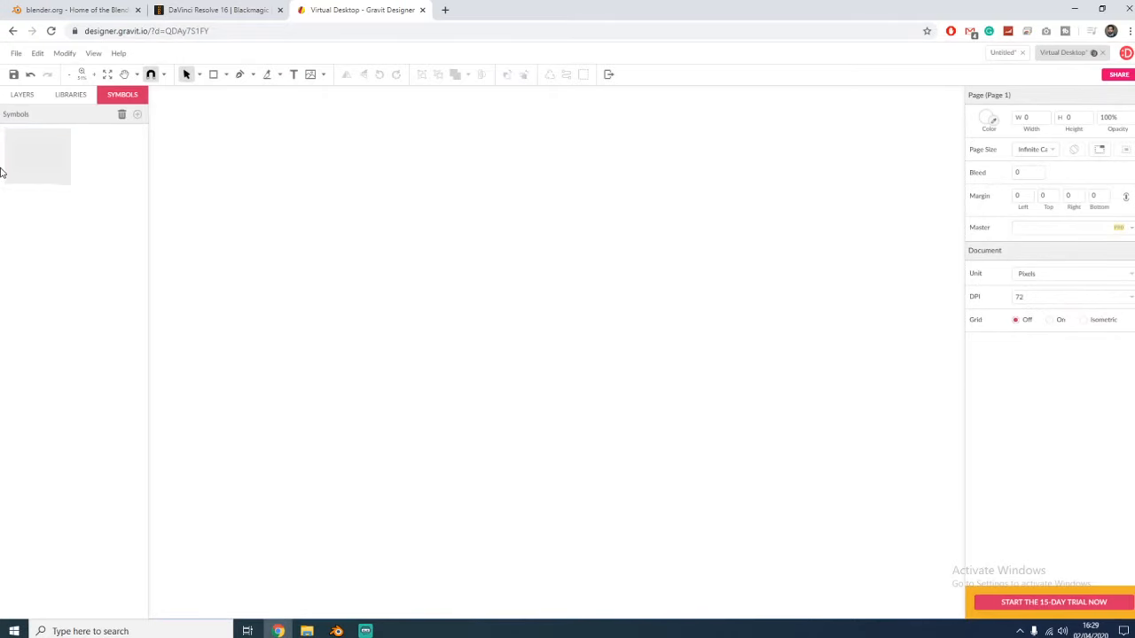
drag(57, 164, 391, 182)
click(867, 286)
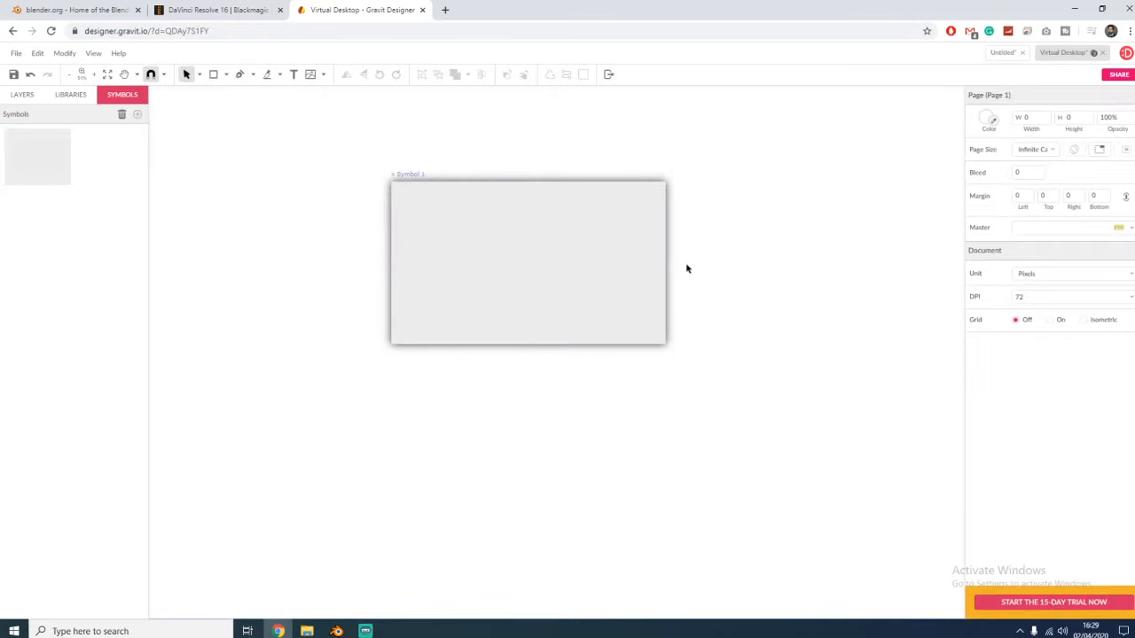
drag(567, 247, 476, 236)
click(757, 252)
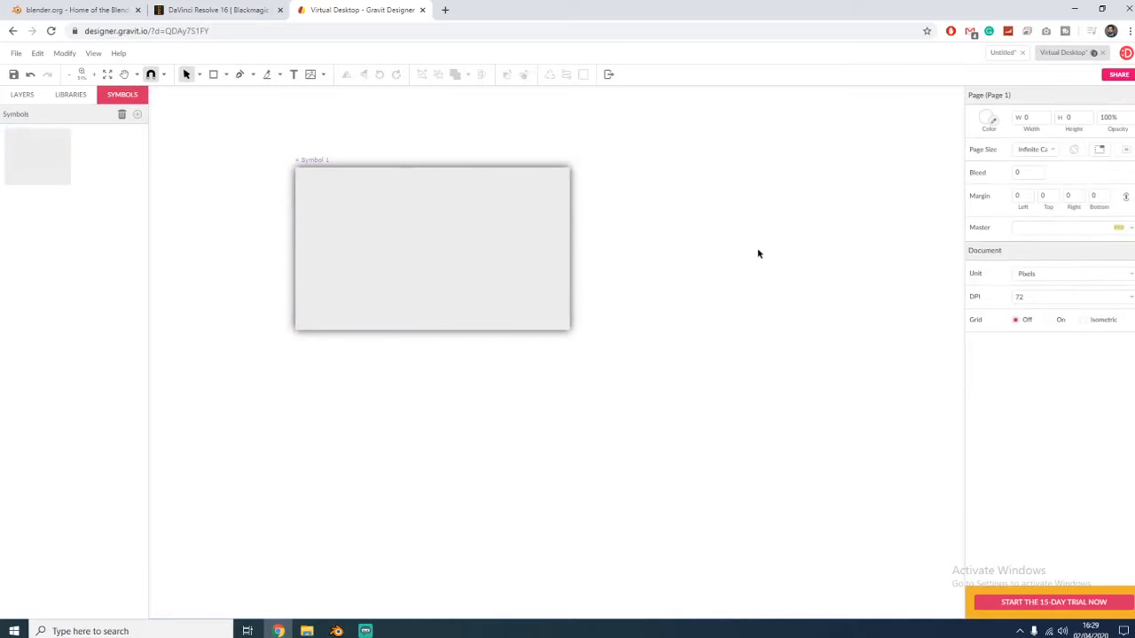
- Draw an ellipse about 644 by 534 px beside the symbol and move it to about X 1070, Y -44
click(227, 74)
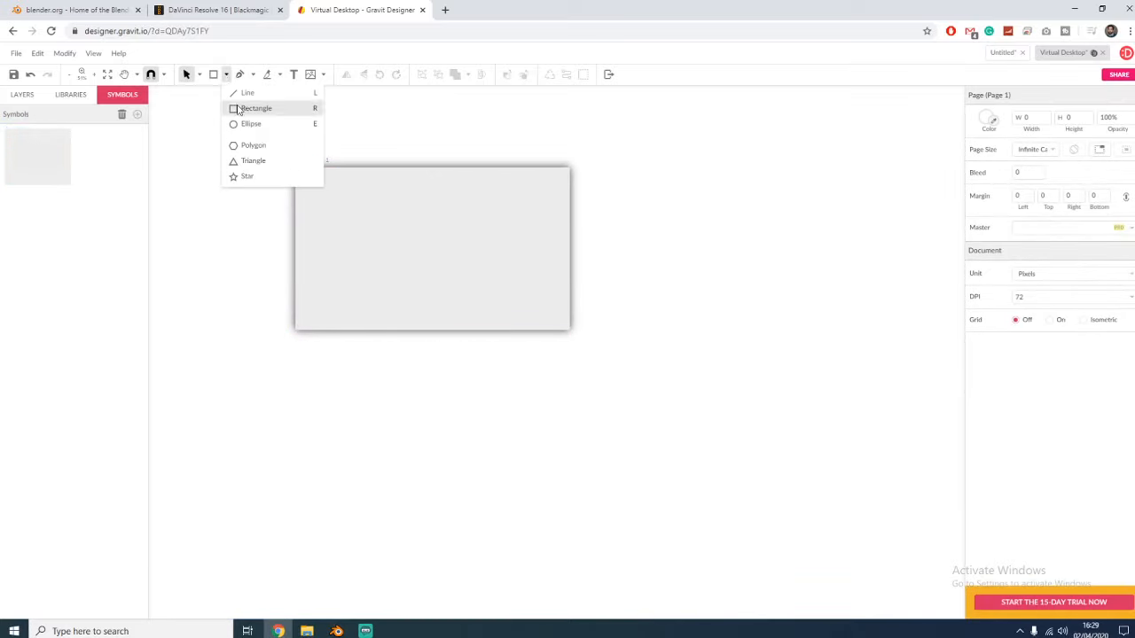
click(240, 121)
drag(654, 291, 864, 469)
click(752, 159)
drag(749, 353, 672, 324)
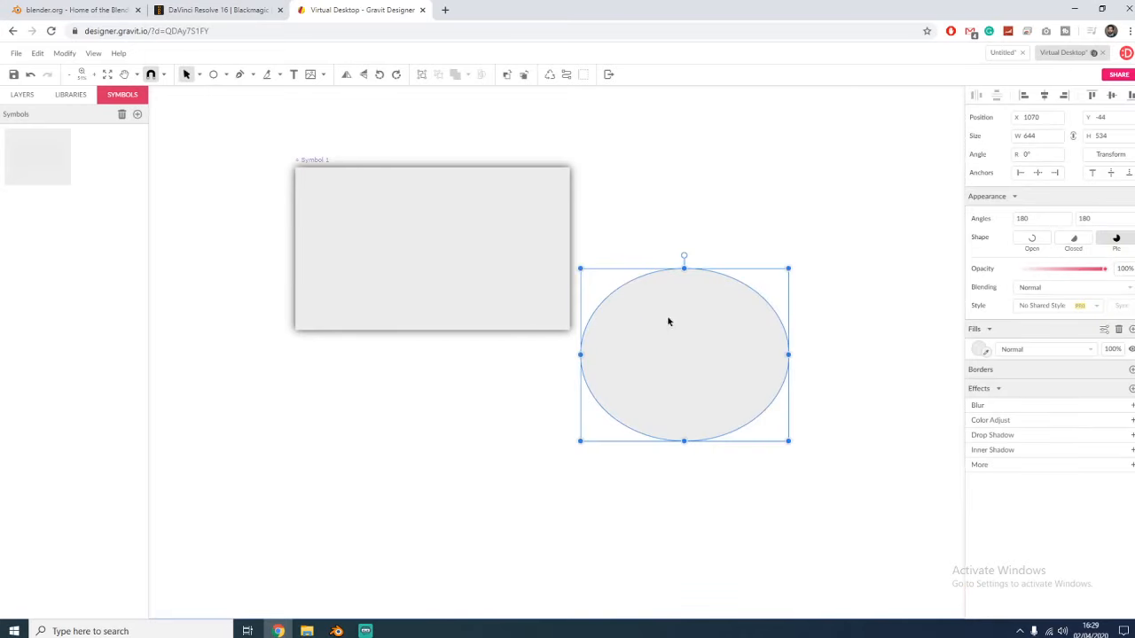
- Replace the blur effect tried on the ellipse with a drop shadow and move the ellipse slightly up and right
click(1003, 405)
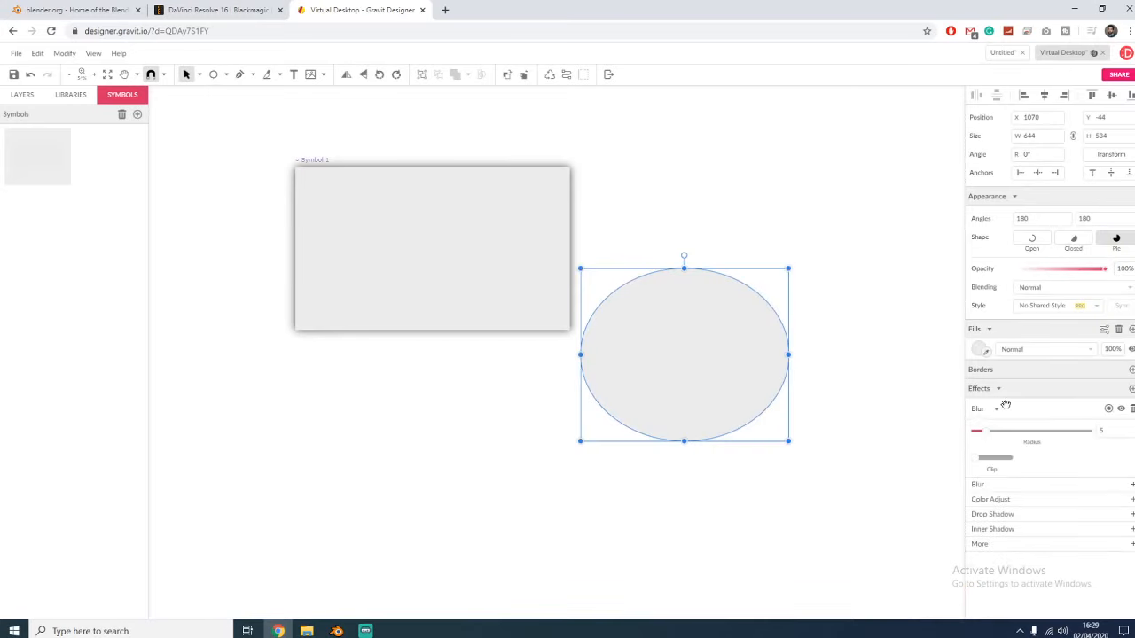
click(1132, 408)
click(1096, 434)
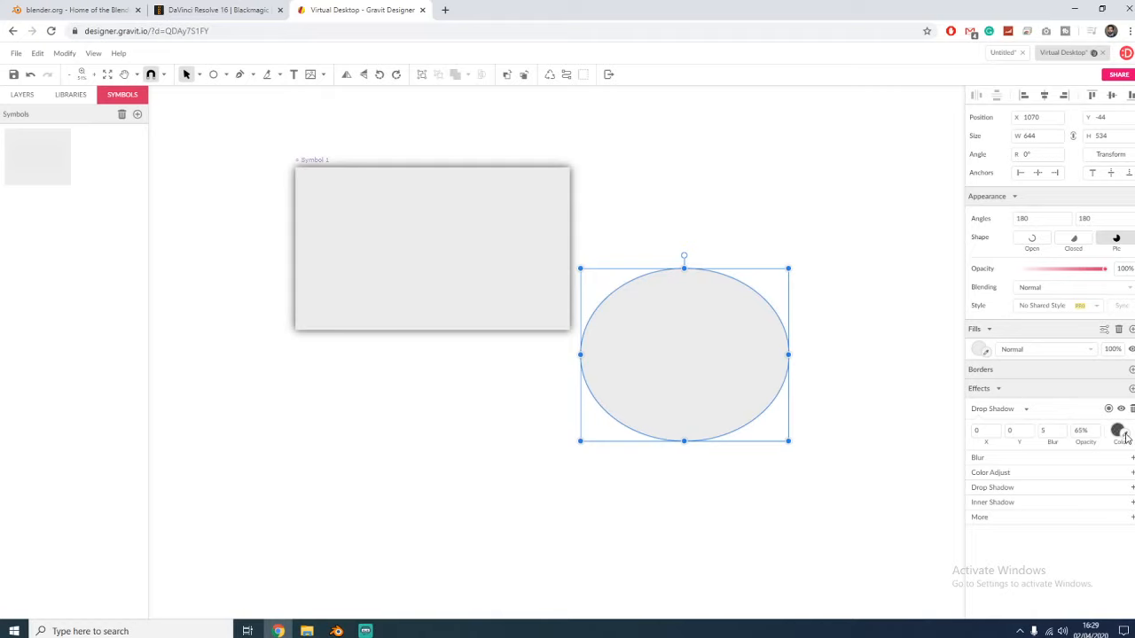
click(424, 256)
drag(714, 396, 752, 370)
- Delete the ellipse and the symbol instance from the canvas and remove the rectangle symbol from the document
key(Delete)
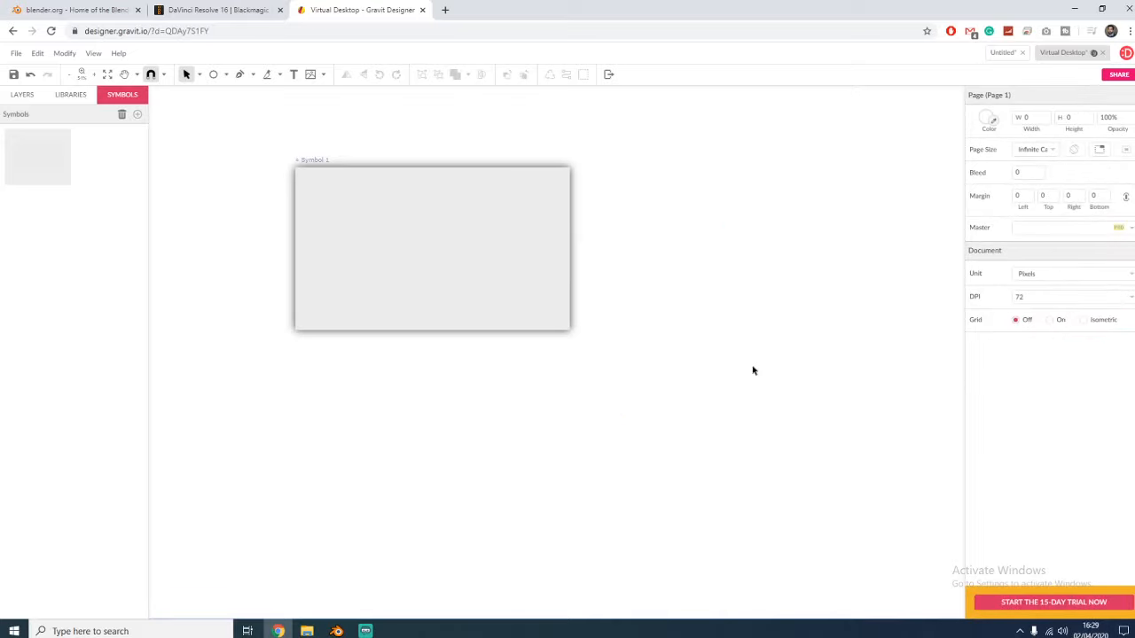
click(473, 204)
key(Delete)
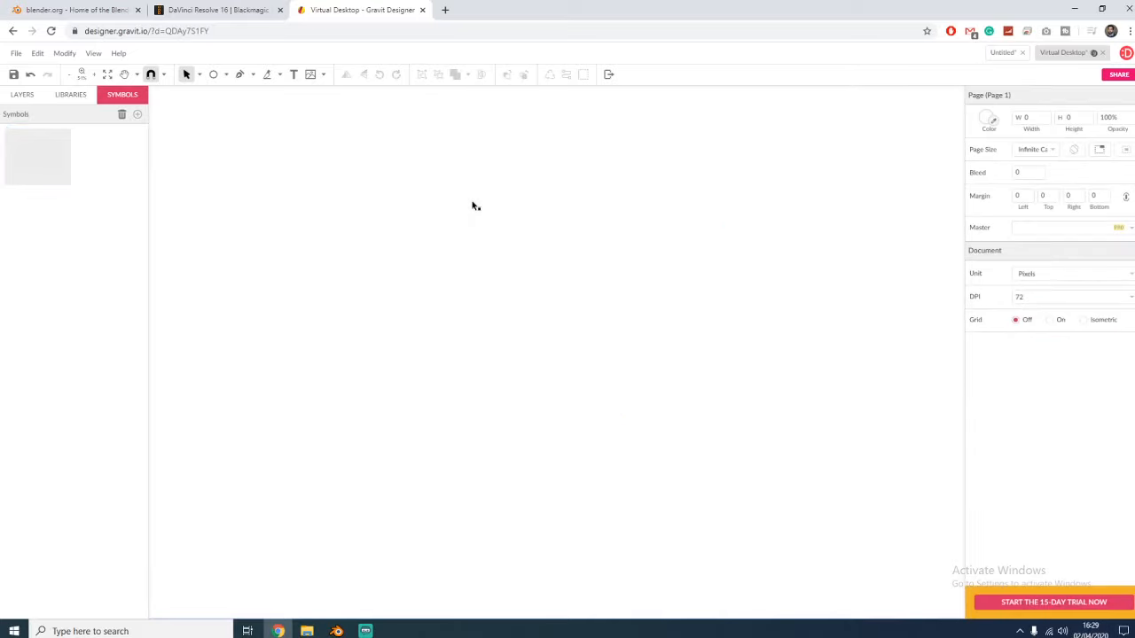
click(121, 116)
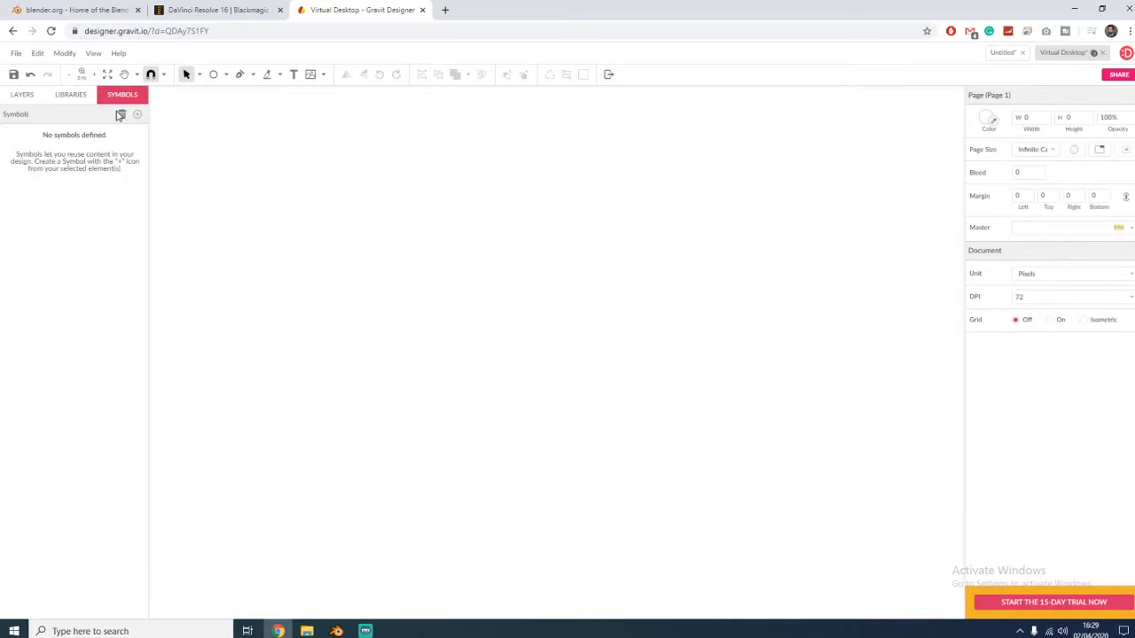
- Look through the libraries and return to the document's pages and layers
click(31, 96)
click(66, 97)
click(22, 95)
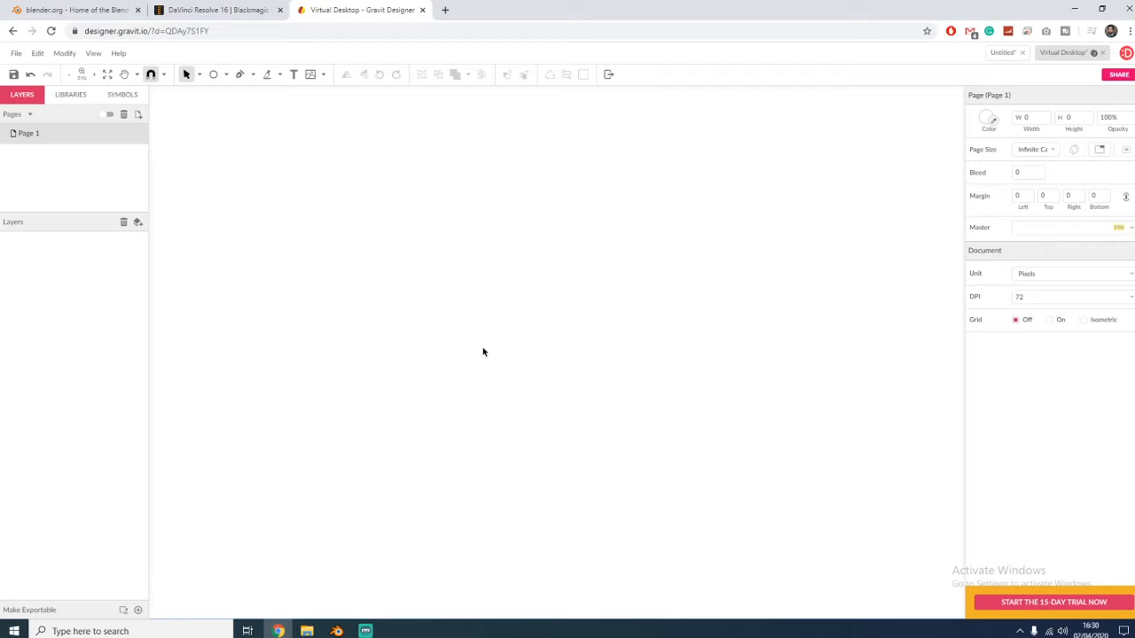
- Bring up the blender.org home page, then switch to Blender and view the default cube from the right
click(65, 18)
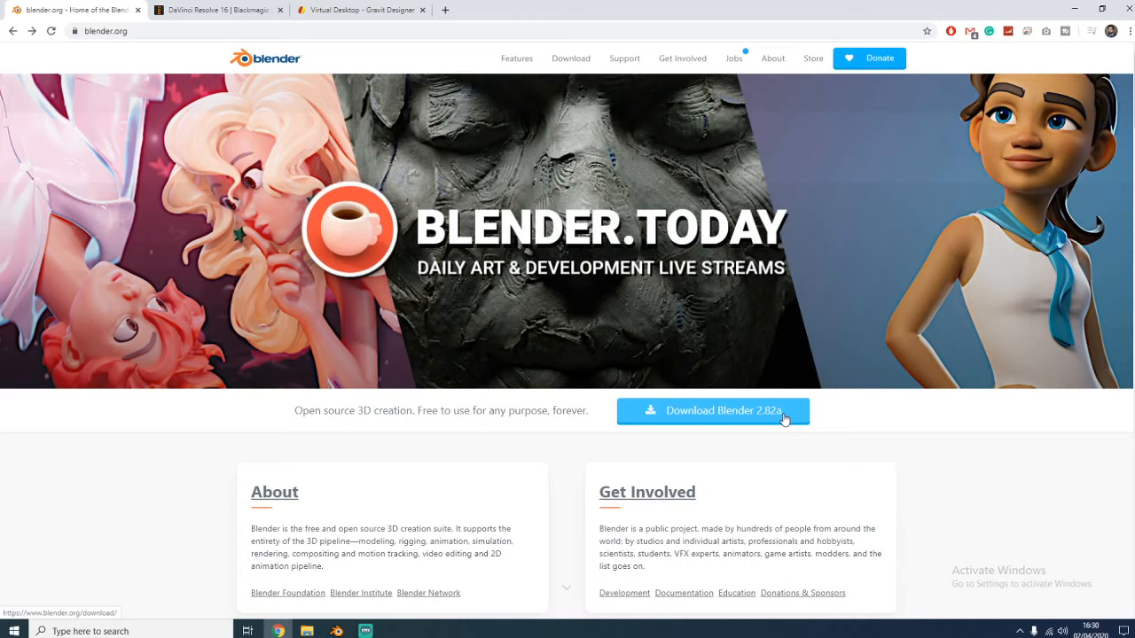
click(336, 630)
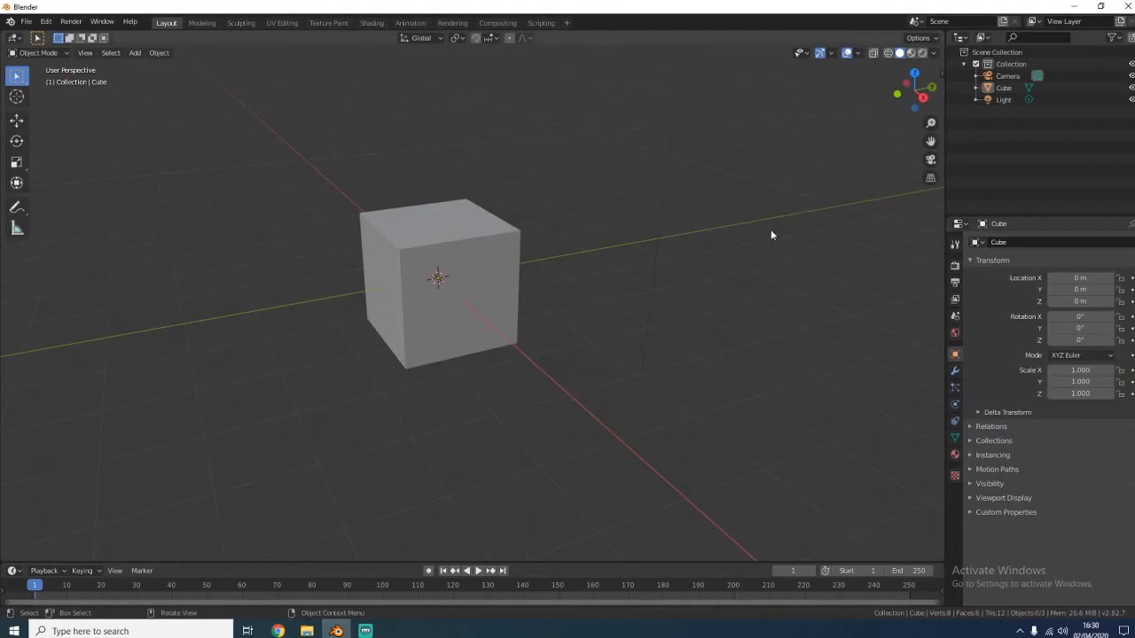
click(921, 97)
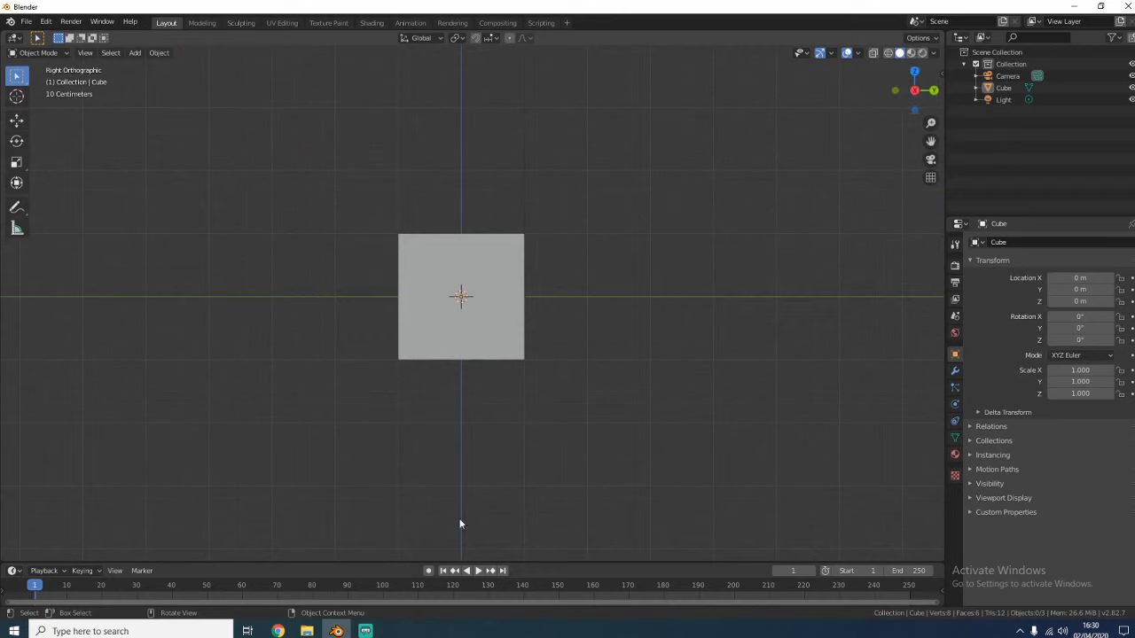
- Switch to the browser and look over the blender.org home page, from its banner down through the lower sections
click(278, 630)
scroll(790, 286, down, 5)
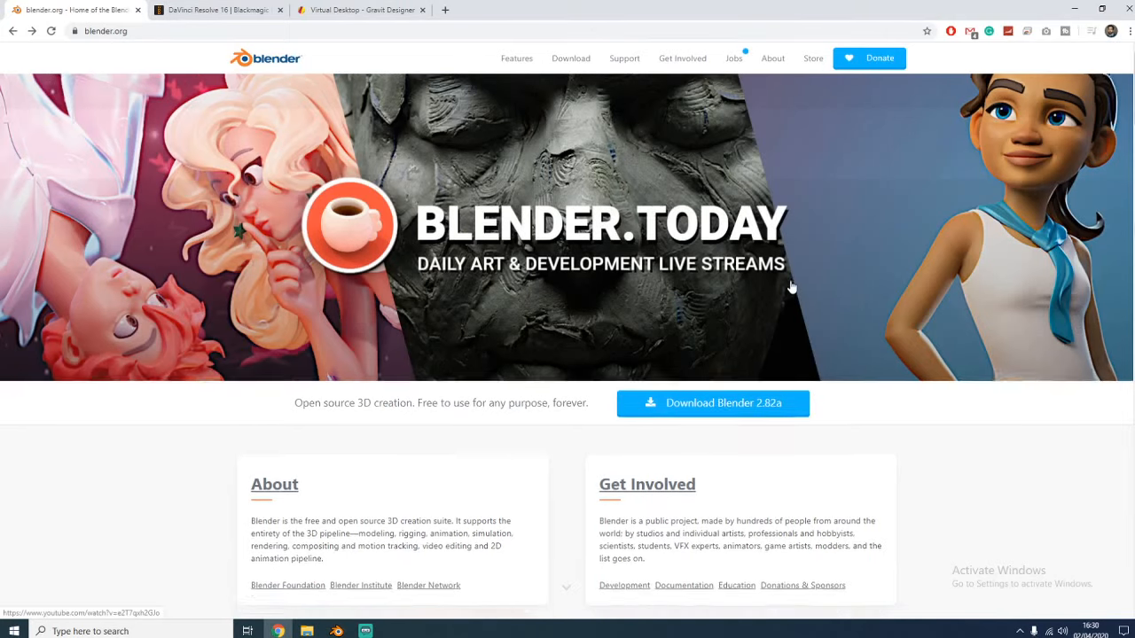
scroll(791, 286, down, 3)
scroll(792, 285, up, 7)
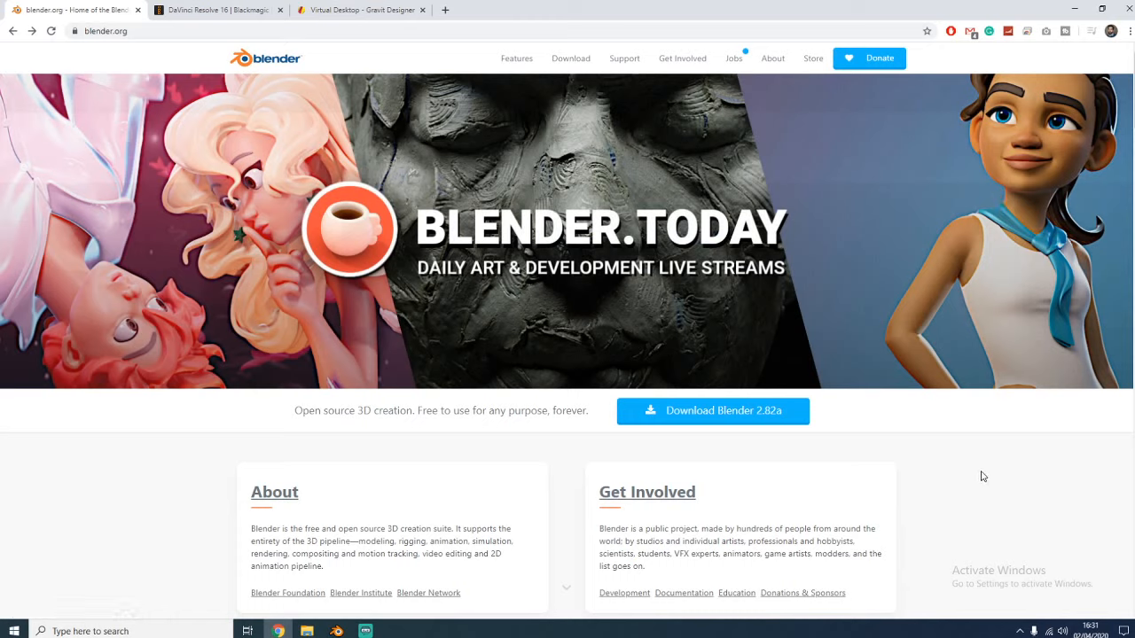
- Return to Blender, view the default cube in perspective and look through the file commands down to the default settings options
click(336, 631)
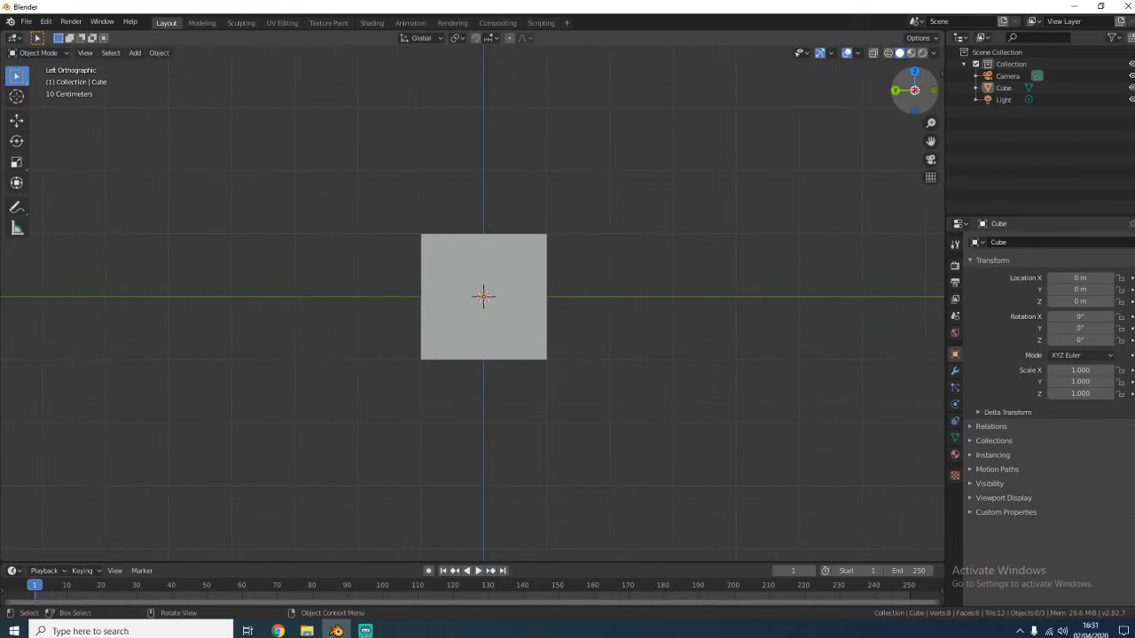
drag(914, 89, 747, 239)
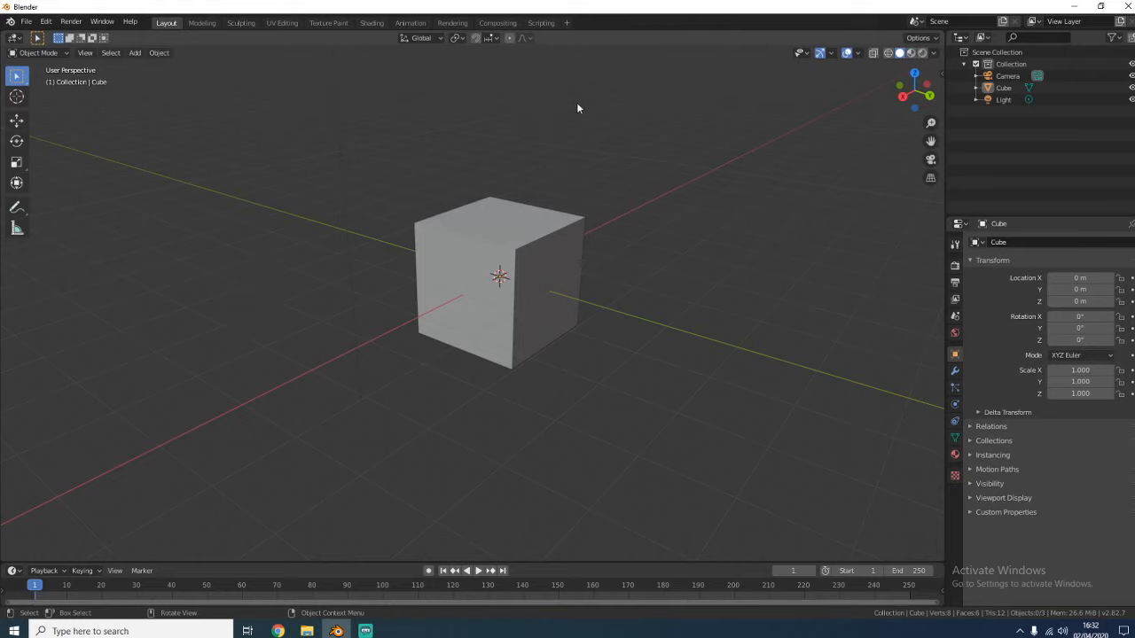
click(566, 24)
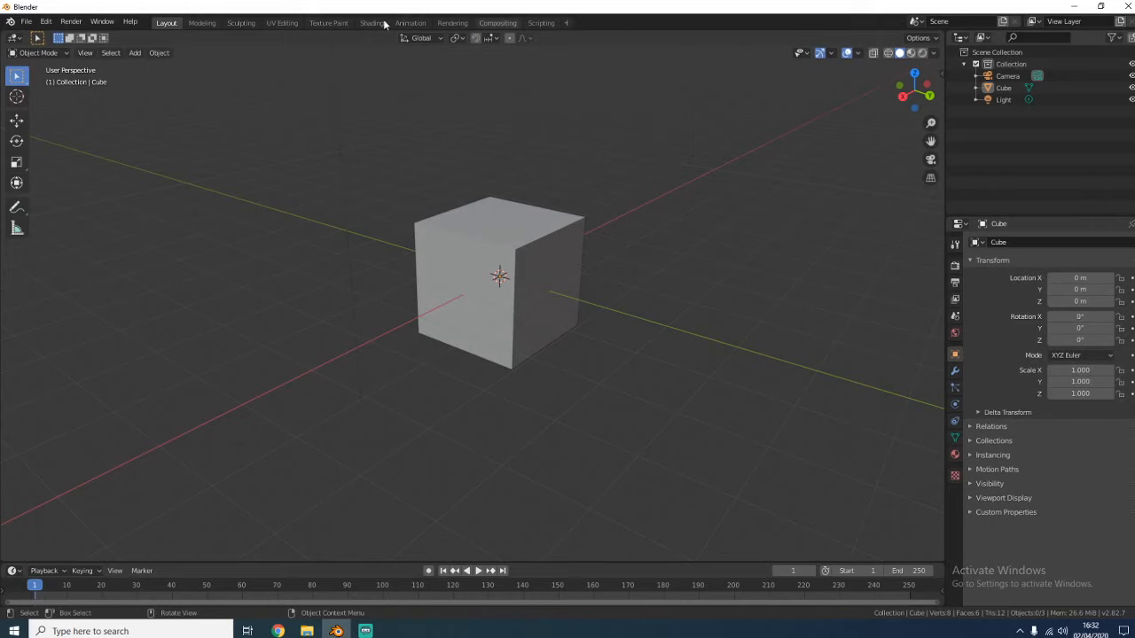
click(27, 23)
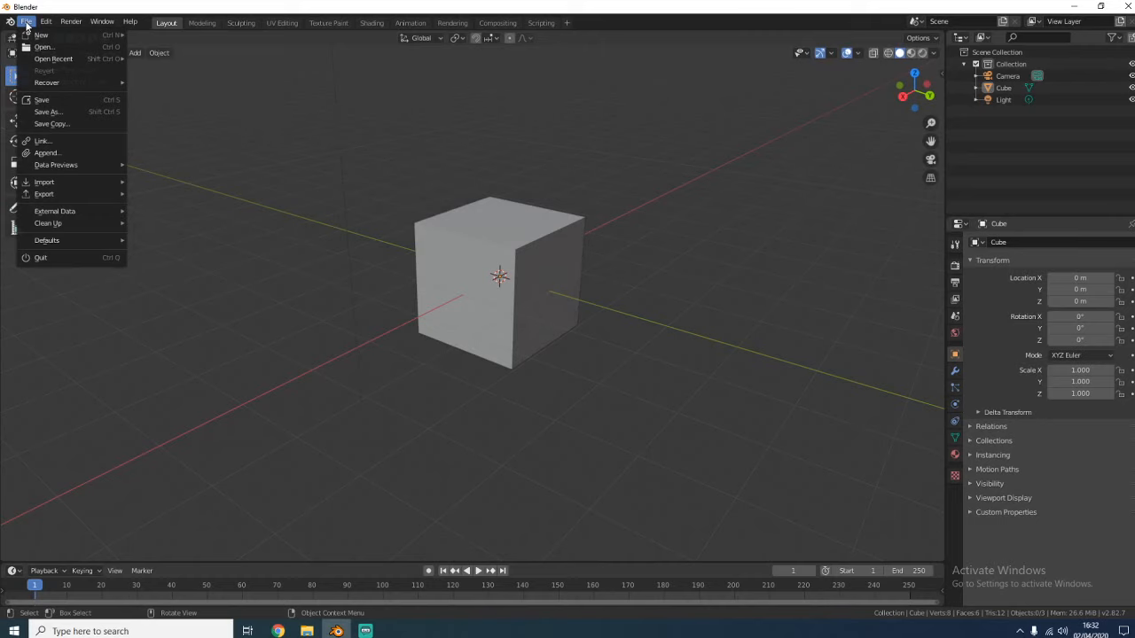
mouse_move(53, 245)
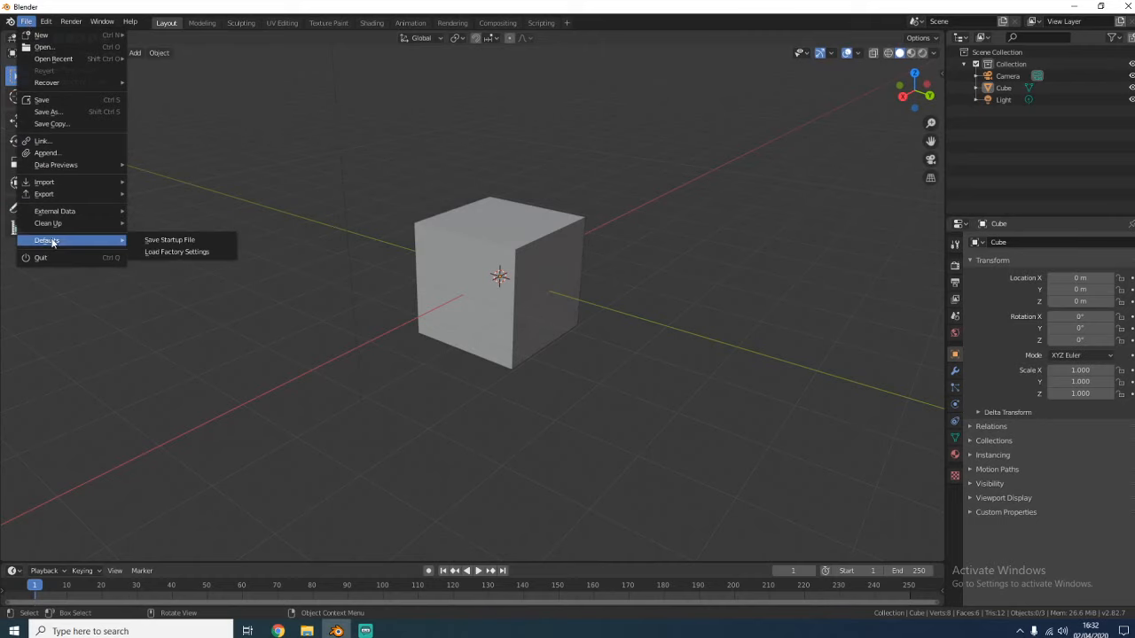
click(198, 250)
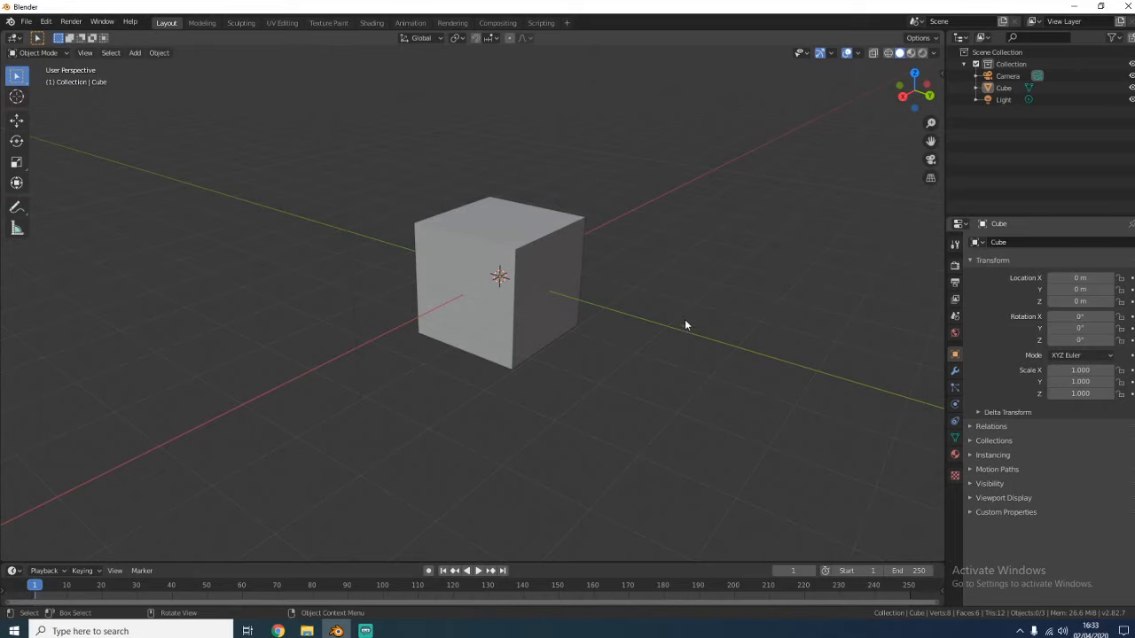
- View the cube from the right along the X axis, select it and toggle Edit Mode on and off
click(900, 98)
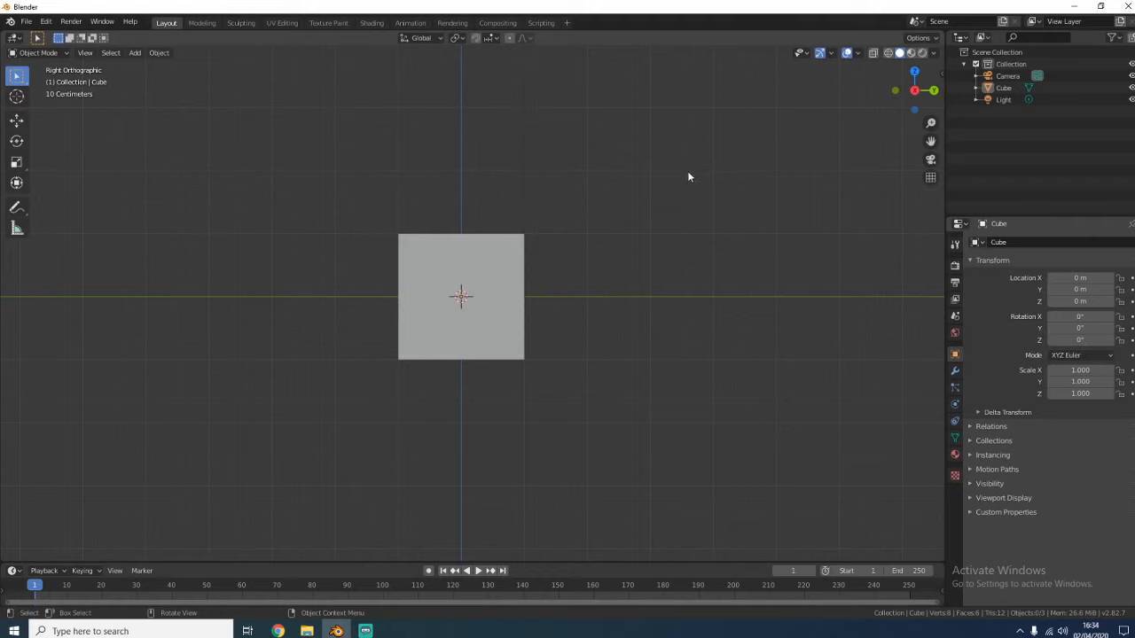
click(457, 337)
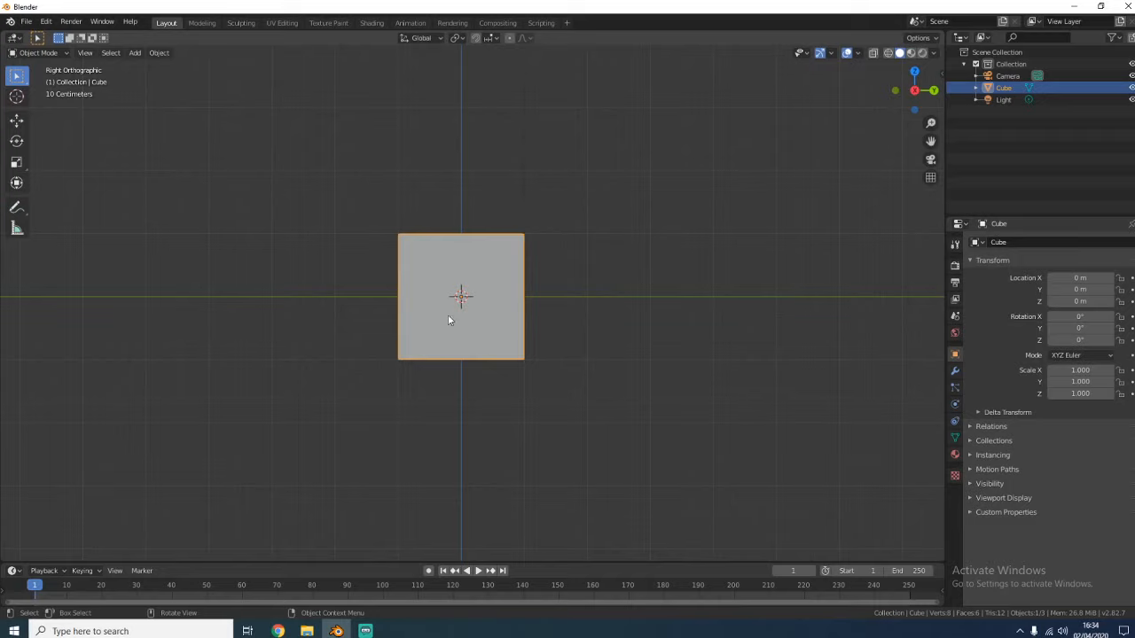
key(Tab)
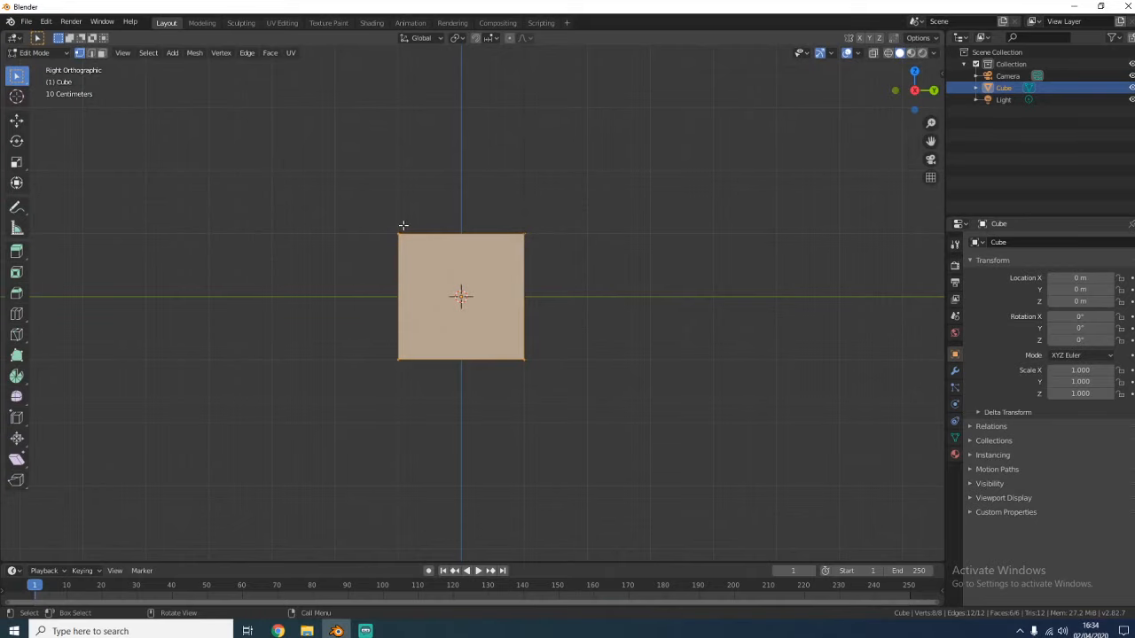
key(Tab)
- Examine the cube's vertices, edges and faces from several angles in Edit Mode, then return to Object Mode in perspective
drag(575, 312, 538, 327)
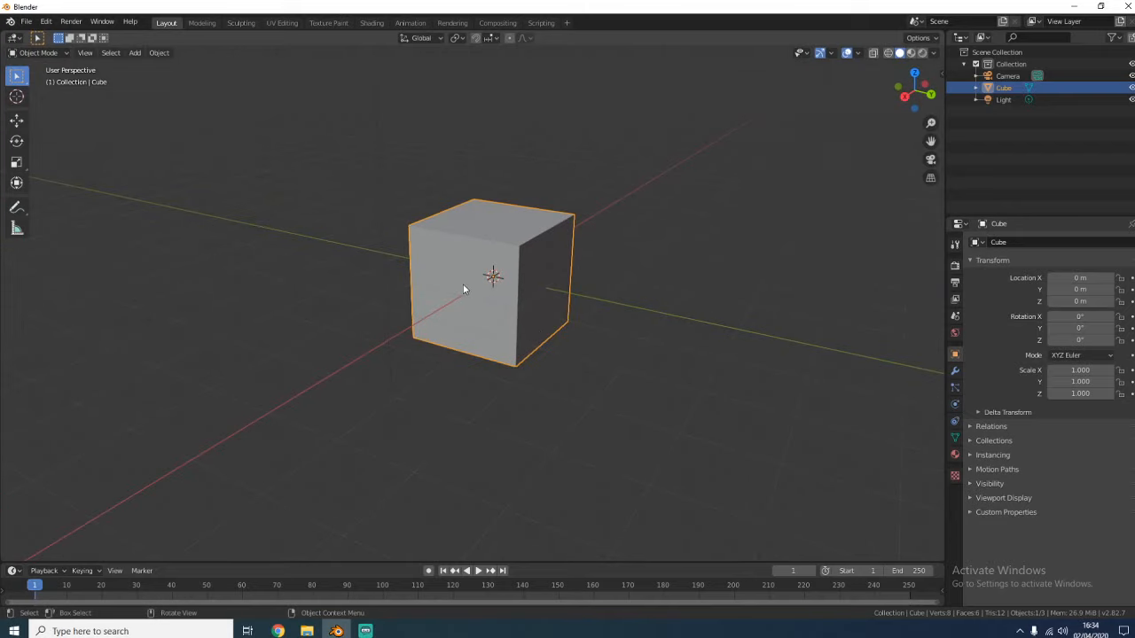
key(Tab)
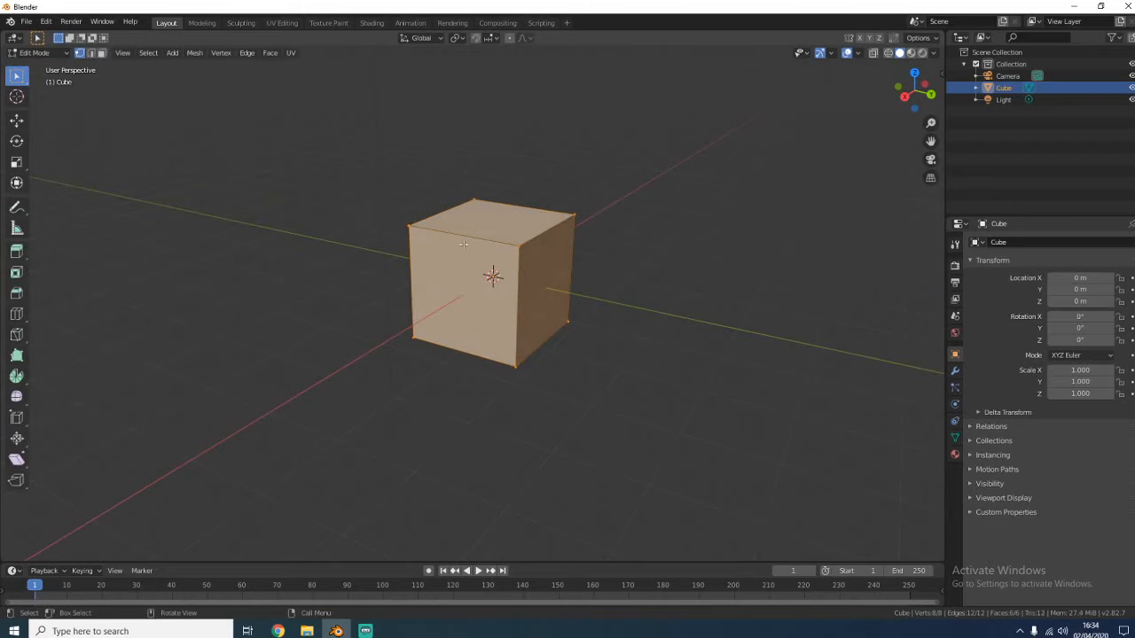
drag(488, 191, 410, 253)
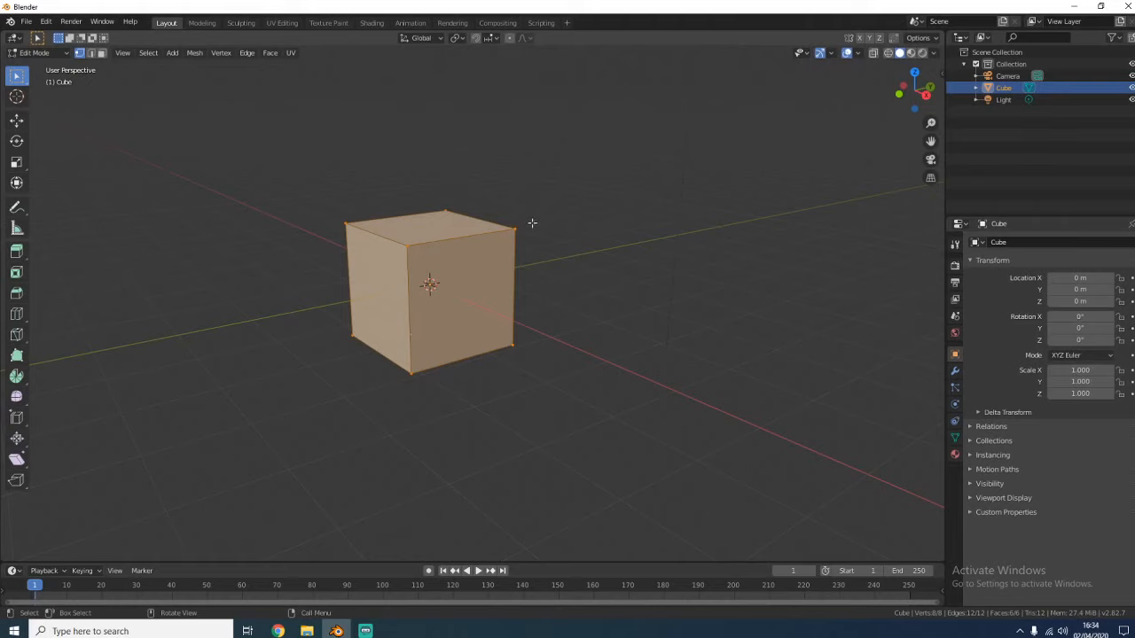
drag(468, 213, 476, 308)
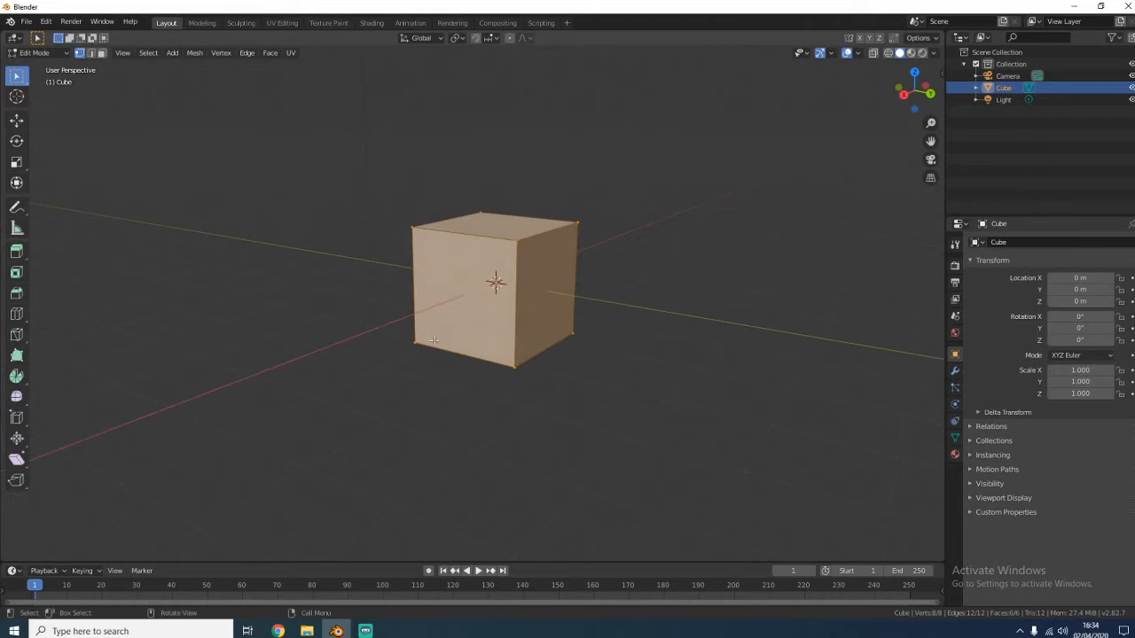
drag(479, 264, 493, 282)
key(Tab)
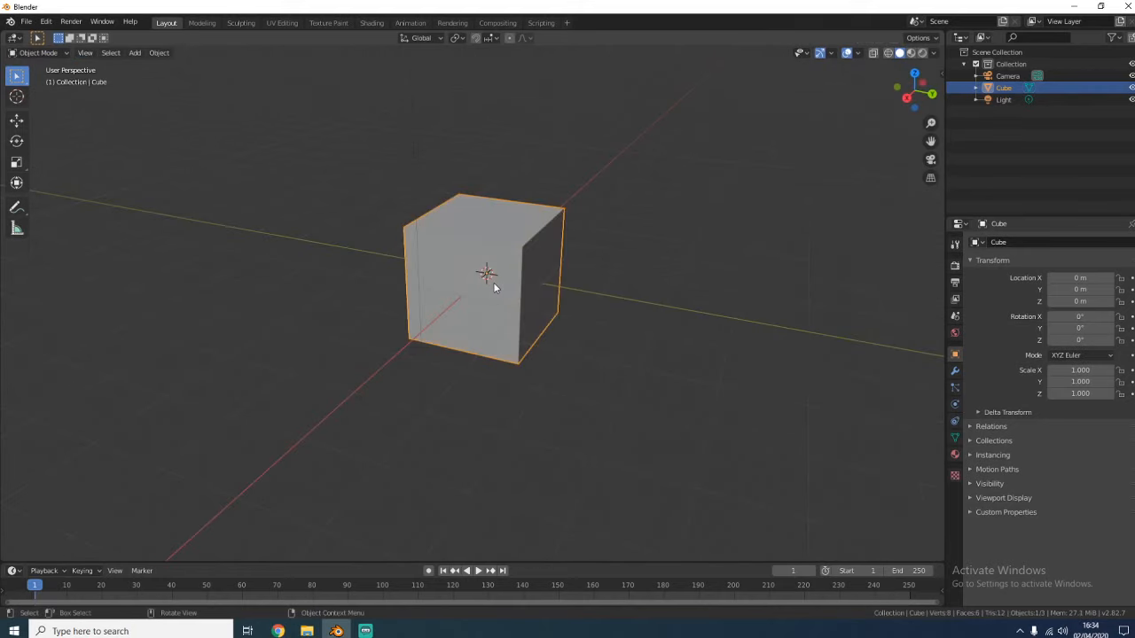
drag(590, 260, 577, 254)
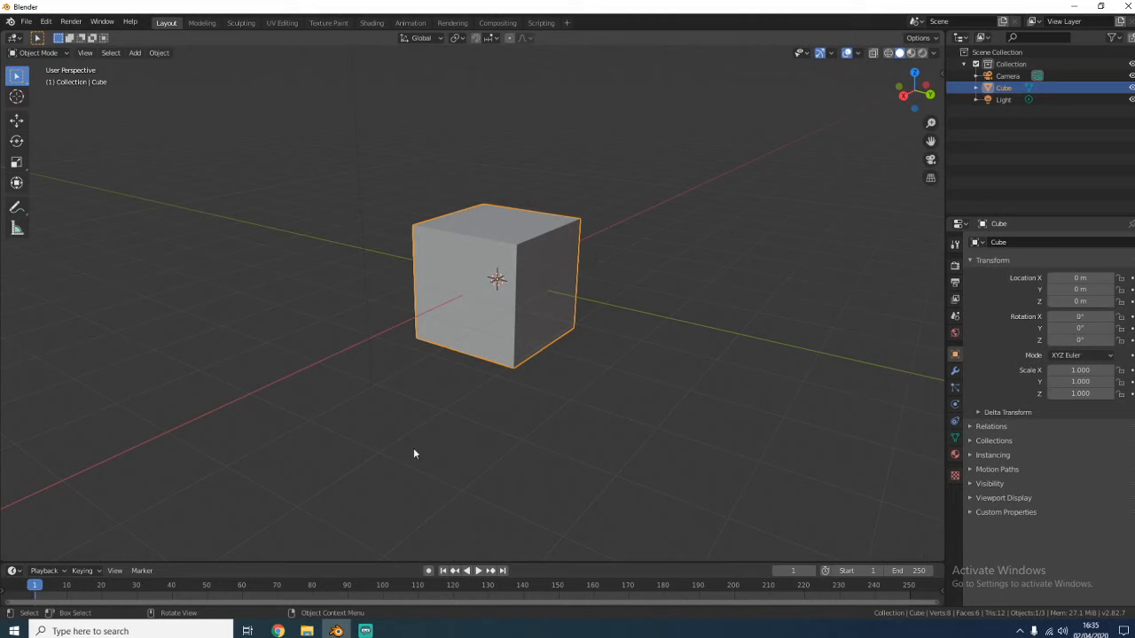
- Switch to the Gravit Designer document in the browser and draw a six-sided polygon about 864 by 885 px on the canvas
click(277, 631)
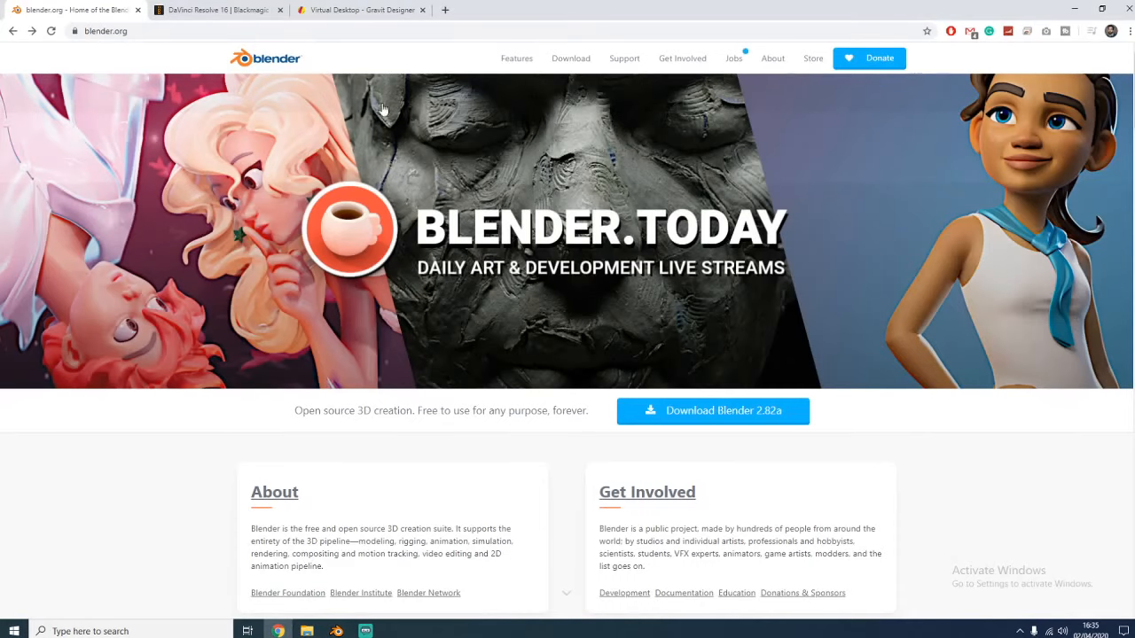
click(299, 13)
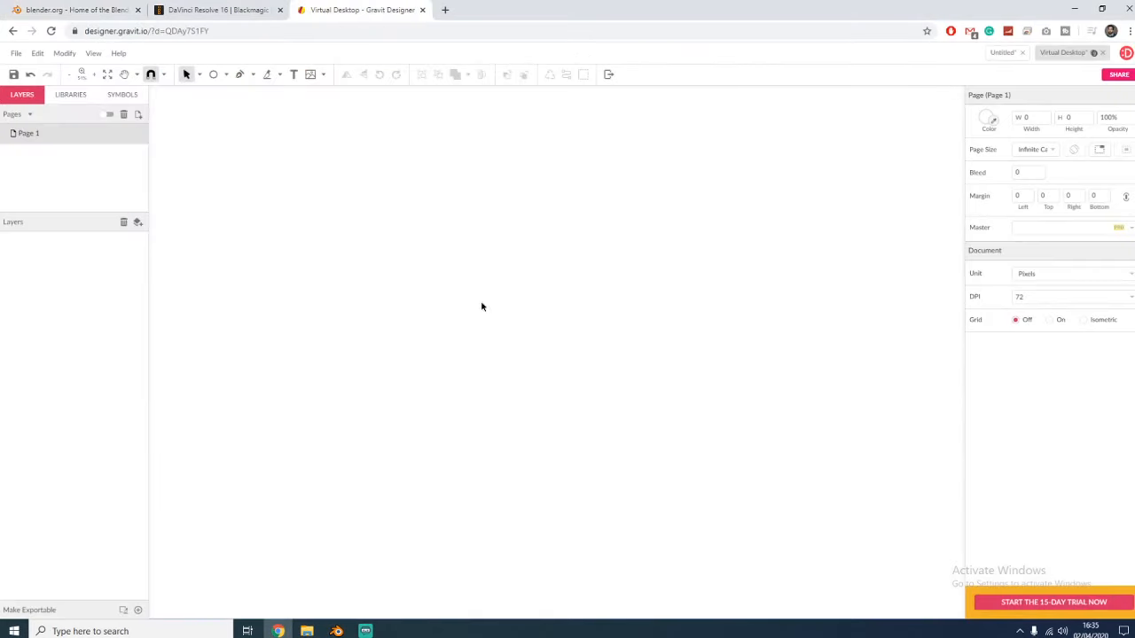
click(225, 75)
click(243, 91)
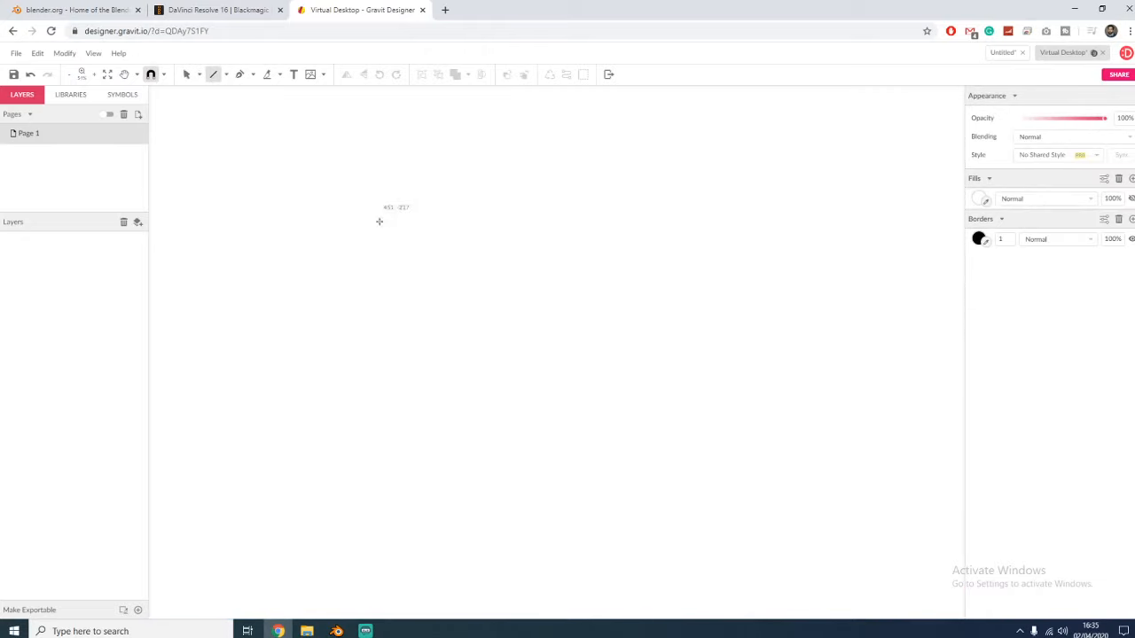
click(227, 74)
click(246, 158)
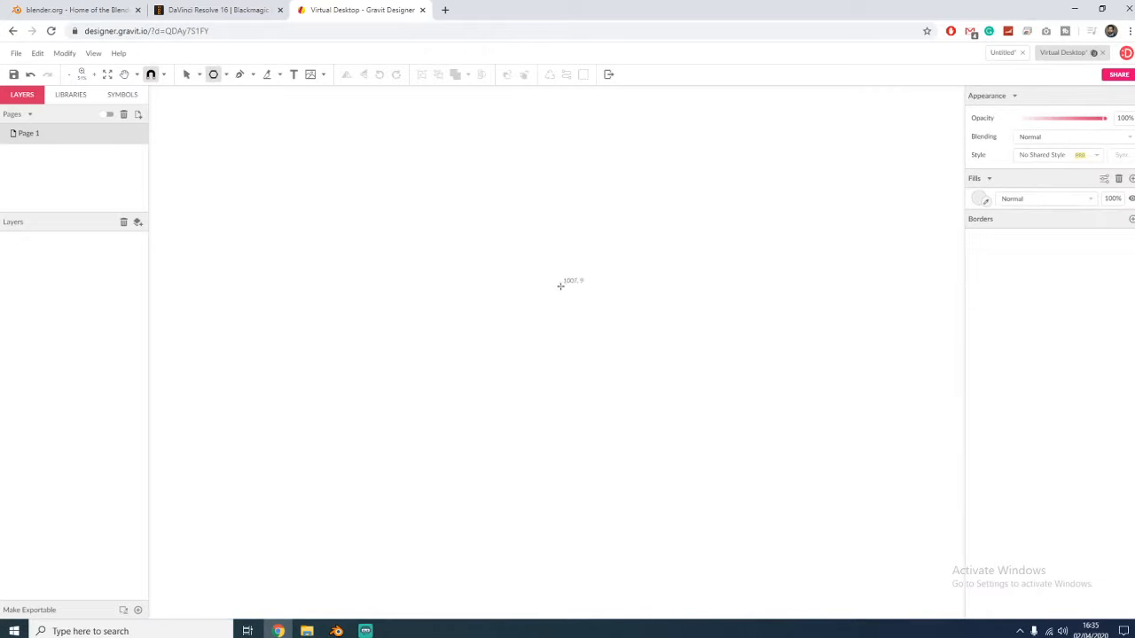
drag(560, 286, 769, 424)
click(796, 334)
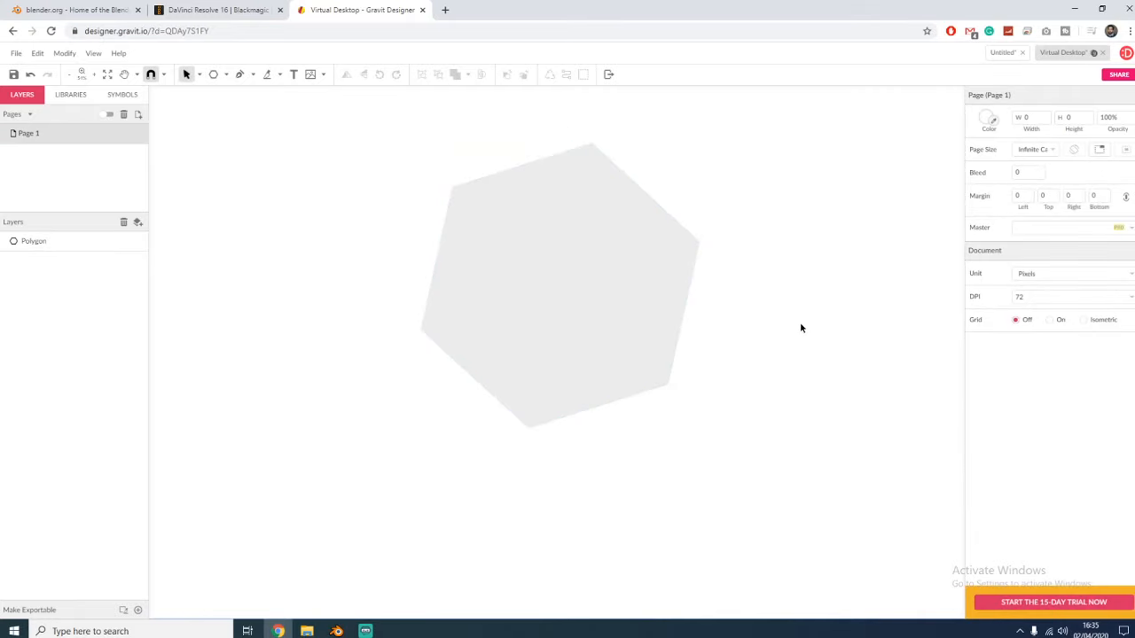
- Practise selecting the polygon directly and with a selection box, clearing the selection each time
key(space)
drag(805, 322, 780, 373)
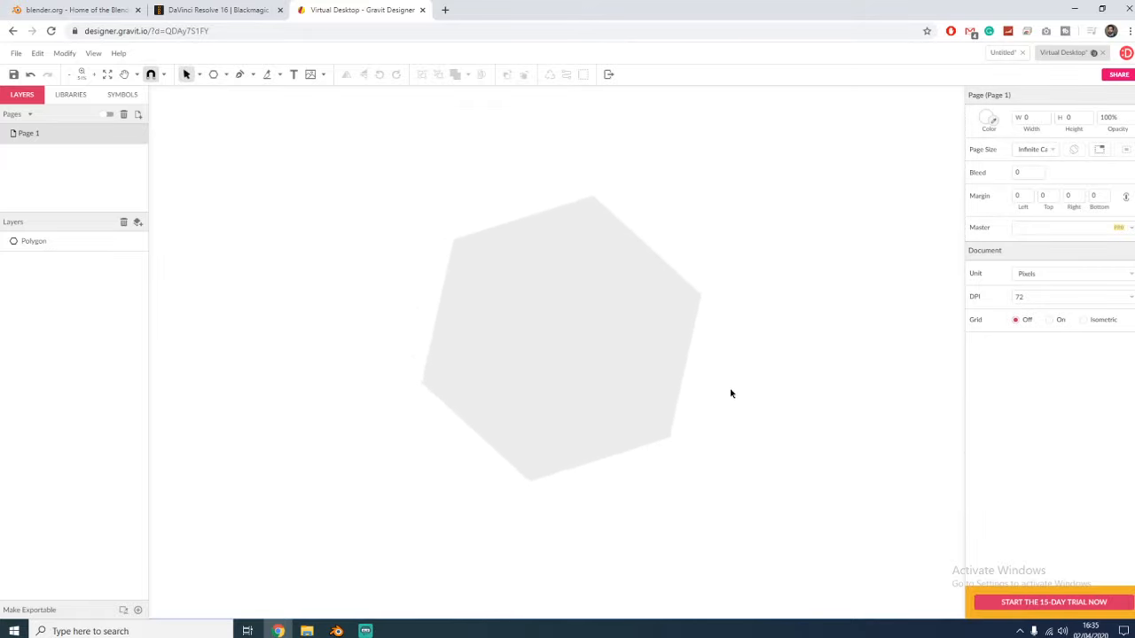
click(562, 336)
click(757, 395)
drag(703, 394, 496, 203)
click(768, 247)
click(661, 301)
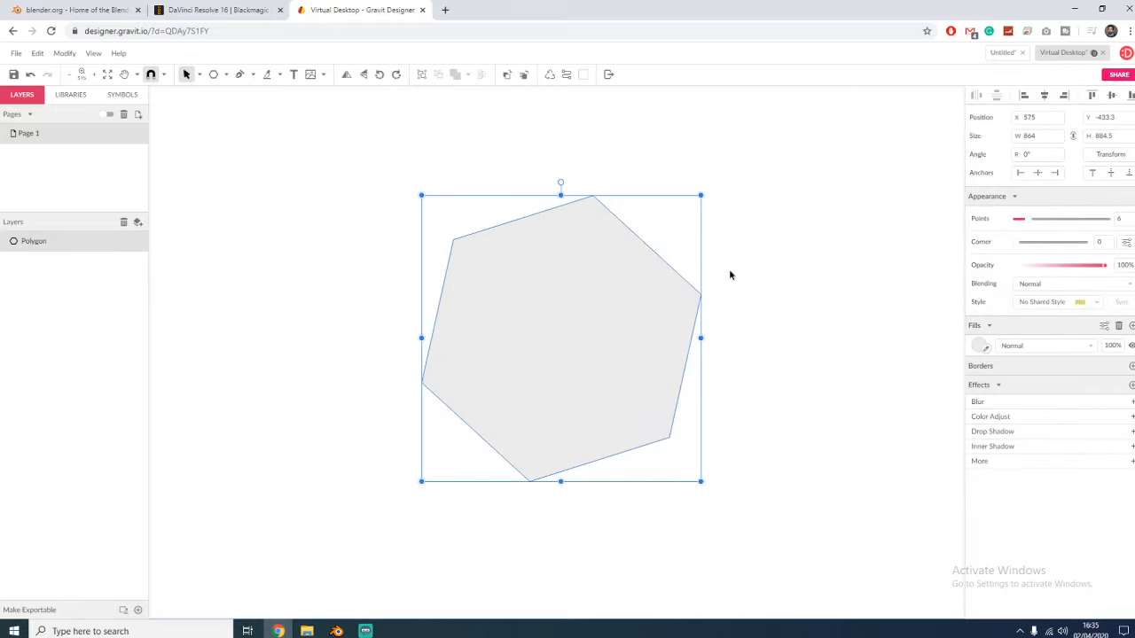
click(767, 254)
drag(755, 147, 362, 487)
click(750, 373)
right_click(573, 375)
click(789, 254)
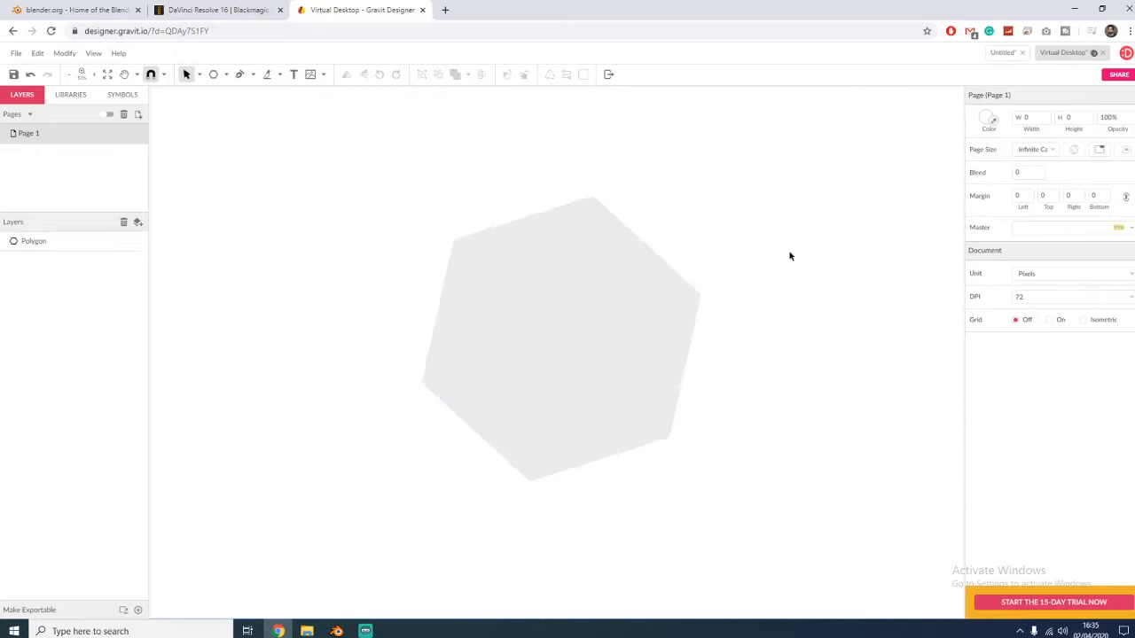
- Switch back to Blender and select the cube directly and with a selection box, leaving it deselected
click(336, 630)
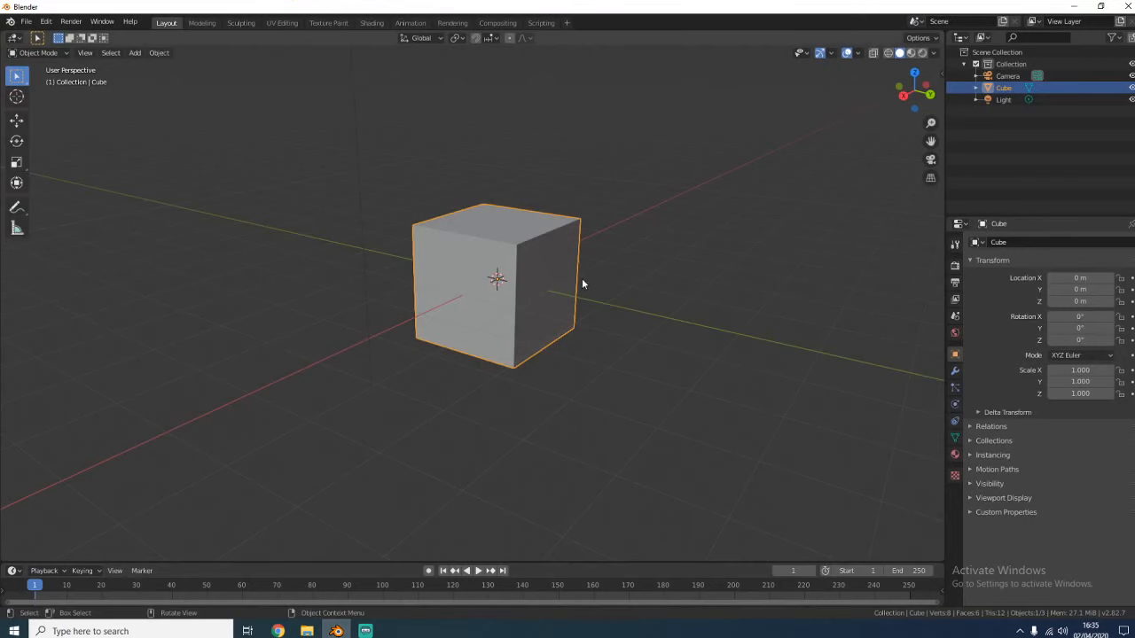
right_click(567, 317)
click(644, 293)
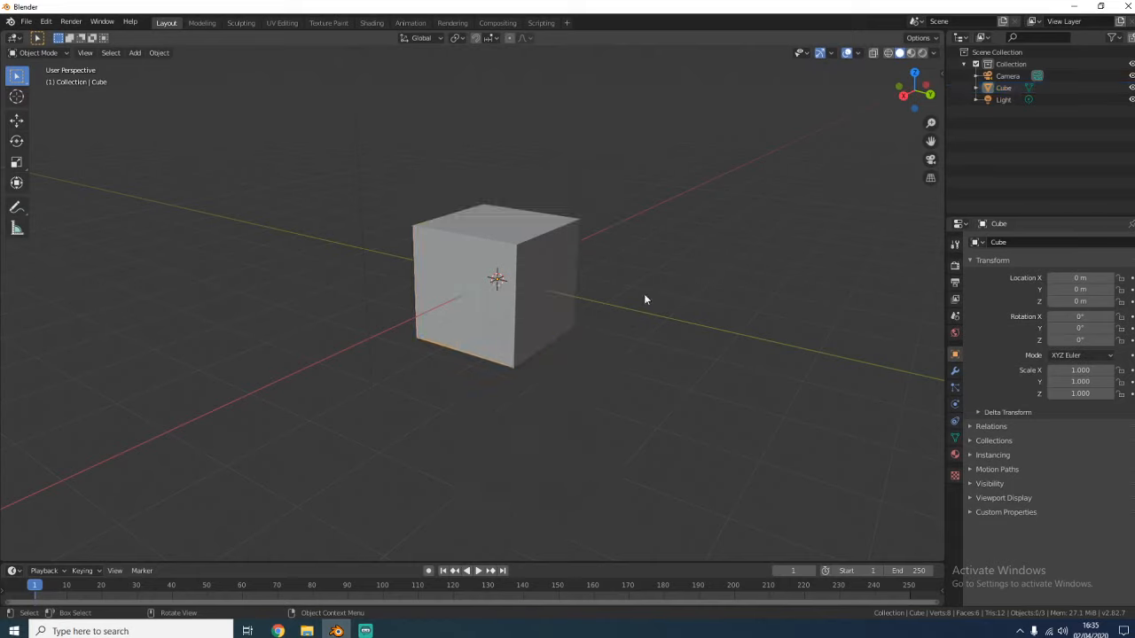
click(538, 305)
click(691, 296)
drag(615, 367, 507, 288)
click(585, 362)
- Orbit and pan the perspective view around the cube to examine it from different positions
mouse_move(658, 363)
mouse_down()
mouse_move(605, 367)
mouse_move(667, 347)
mouse_move(605, 345)
mouse_move(700, 327)
mouse_move(667, 363)
mouse_up()
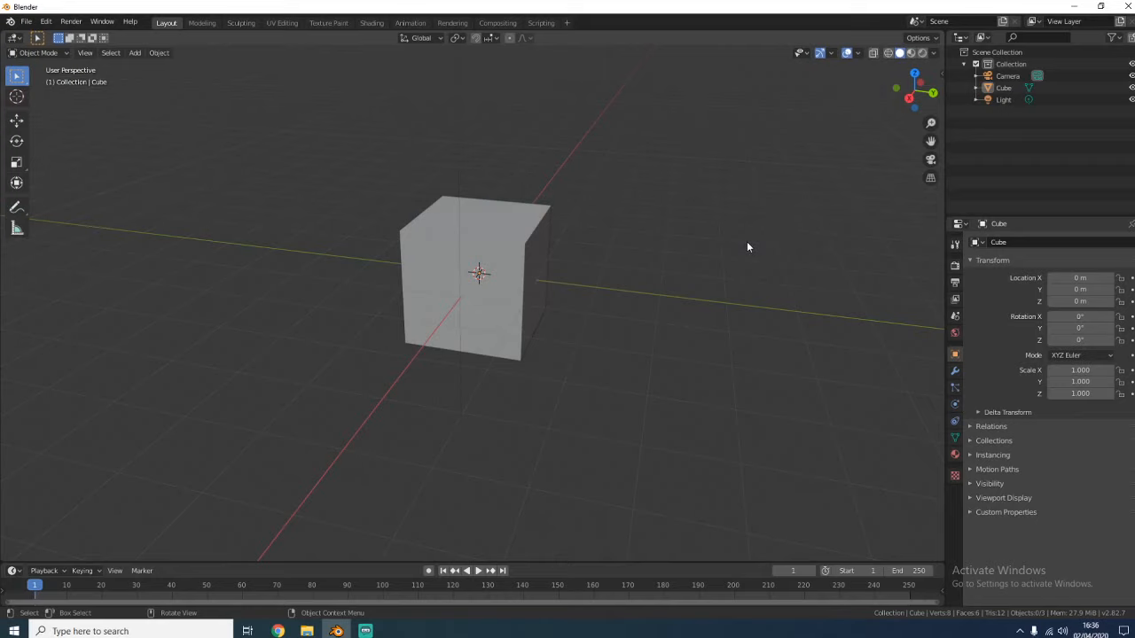
drag(736, 278, 725, 266)
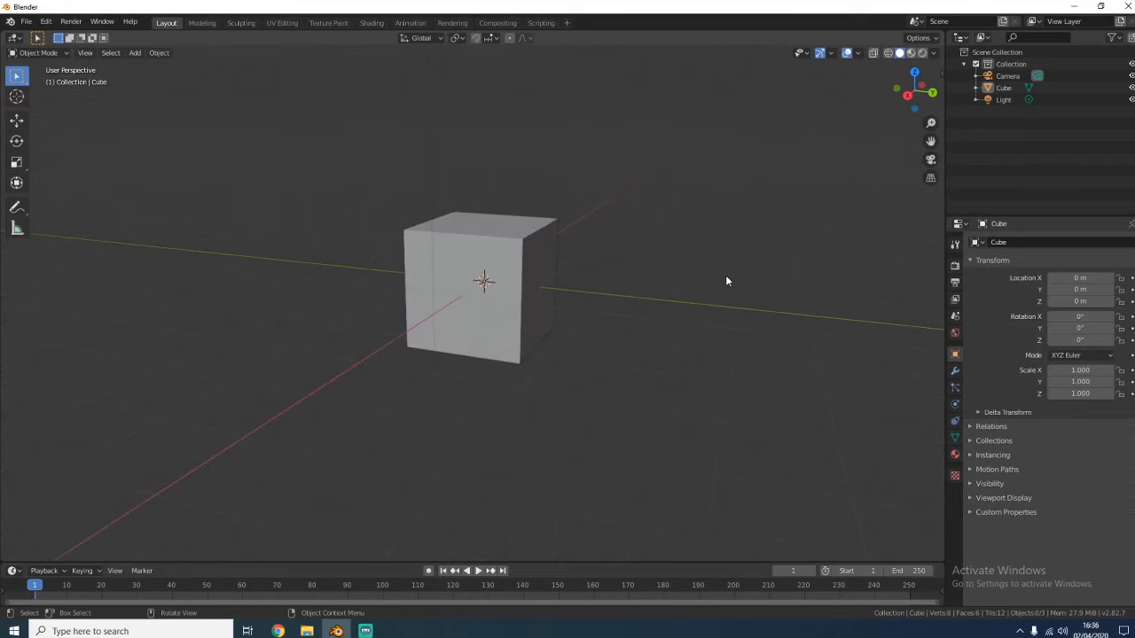
key(shift)
drag(725, 281, 679, 297)
drag(582, 258, 540, 300)
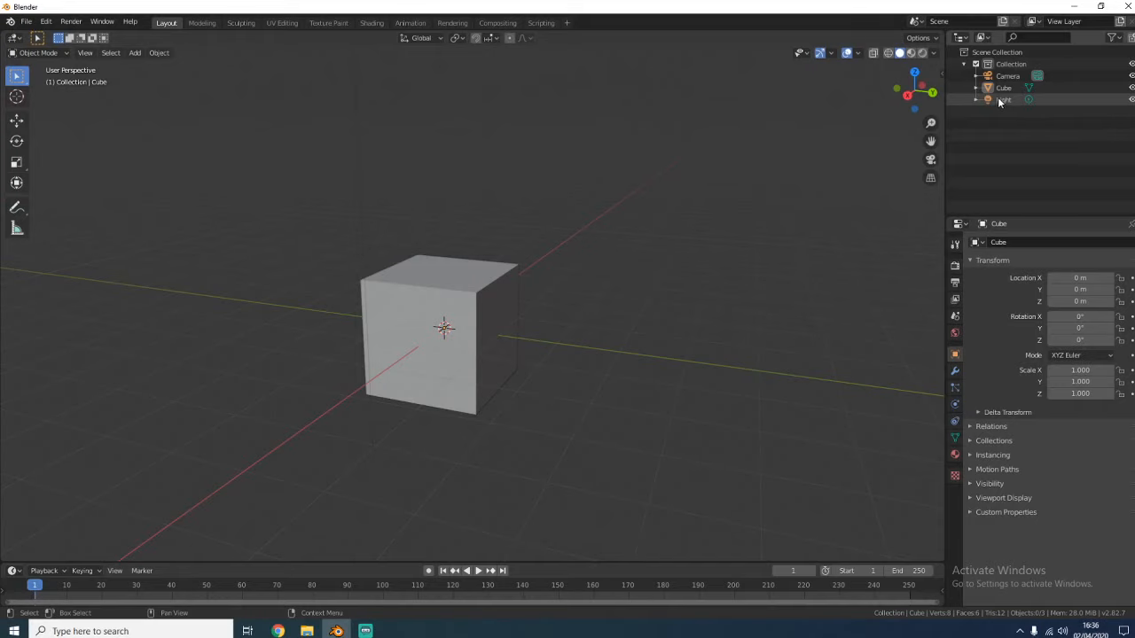
- Turn the view towards the scene camera, select the camera object and clear the selection
drag(579, 263, 399, 268)
click(298, 117)
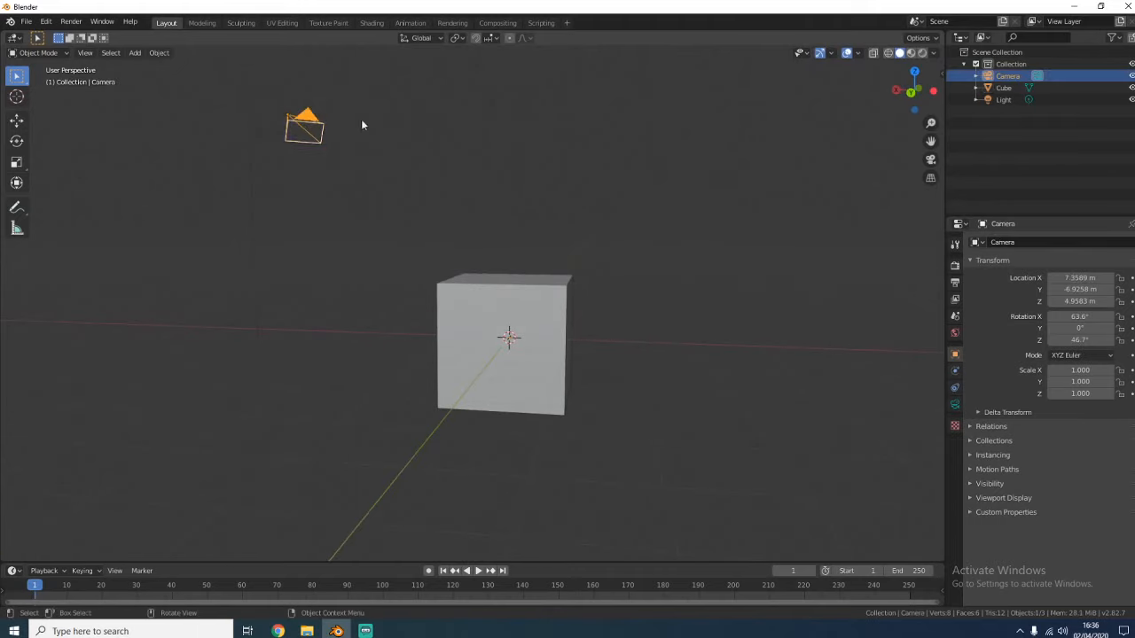
mouse_move(552, 221)
mouse_down()
mouse_move(594, 228)
mouse_move(547, 226)
mouse_up()
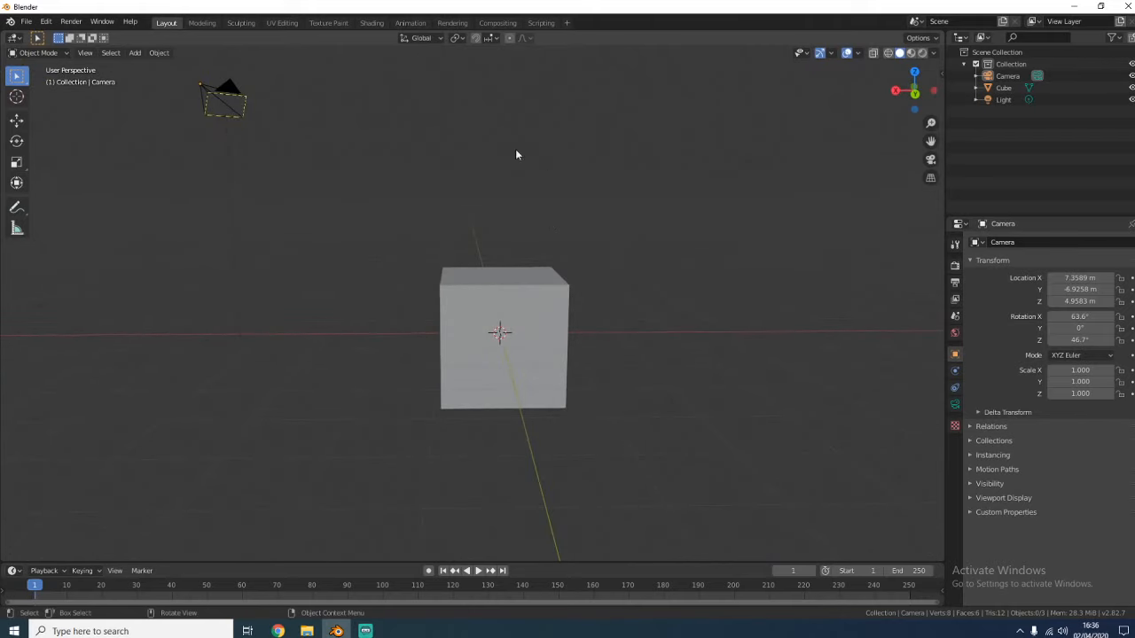
click(218, 91)
click(257, 124)
- Look at the cube through the scene camera, then return to a user perspective showing both the cube and the camera
click(931, 161)
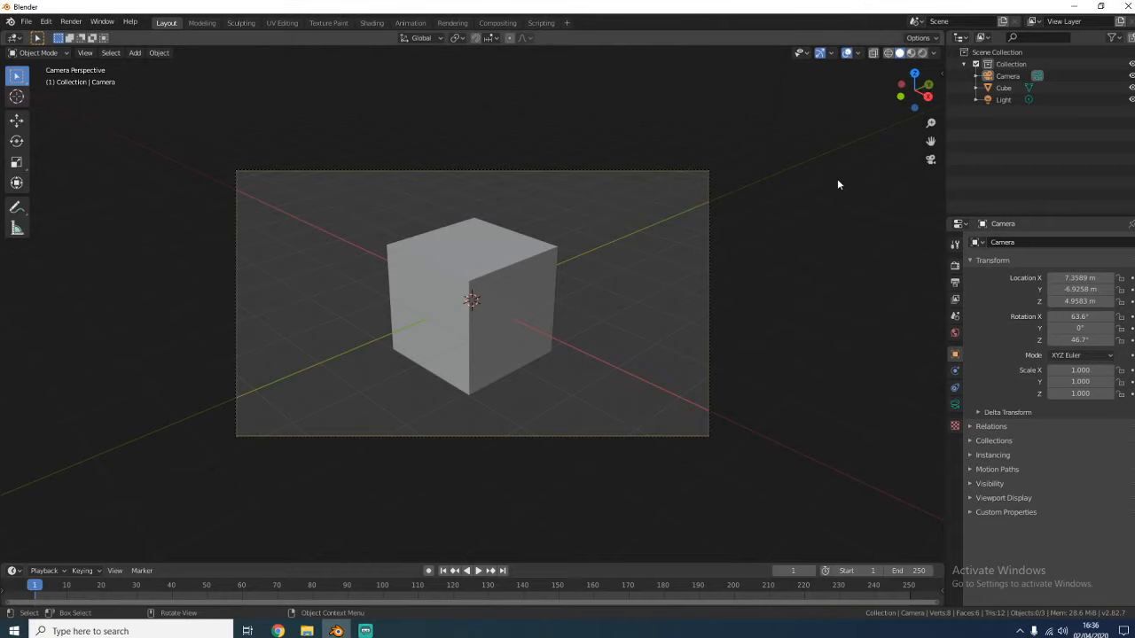
drag(829, 179, 649, 161)
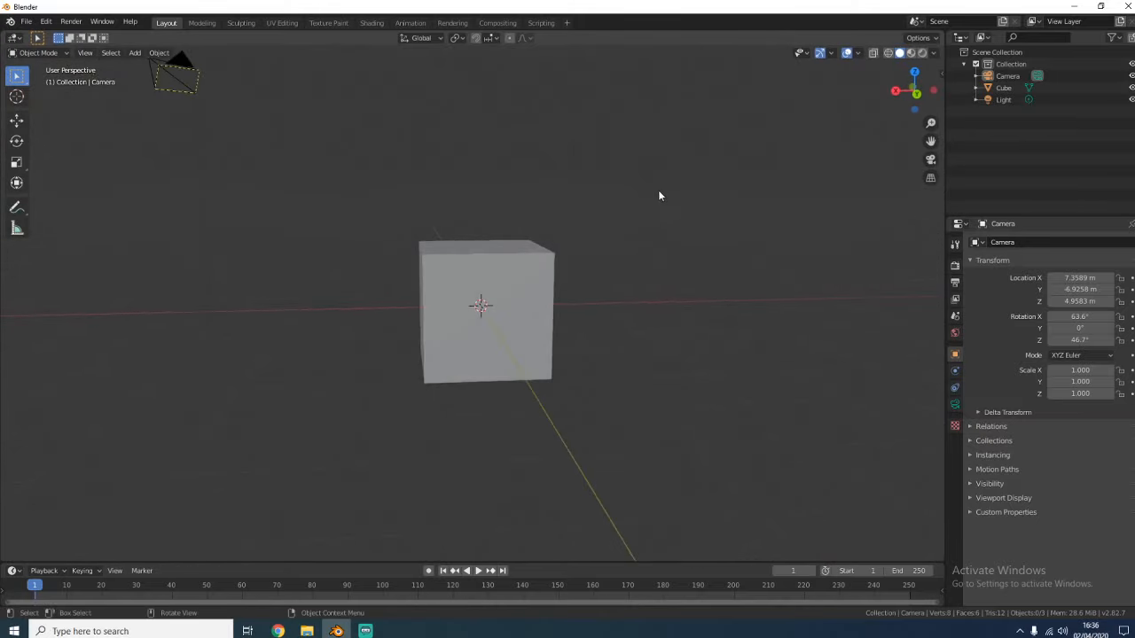
scroll(613, 234, down, 1)
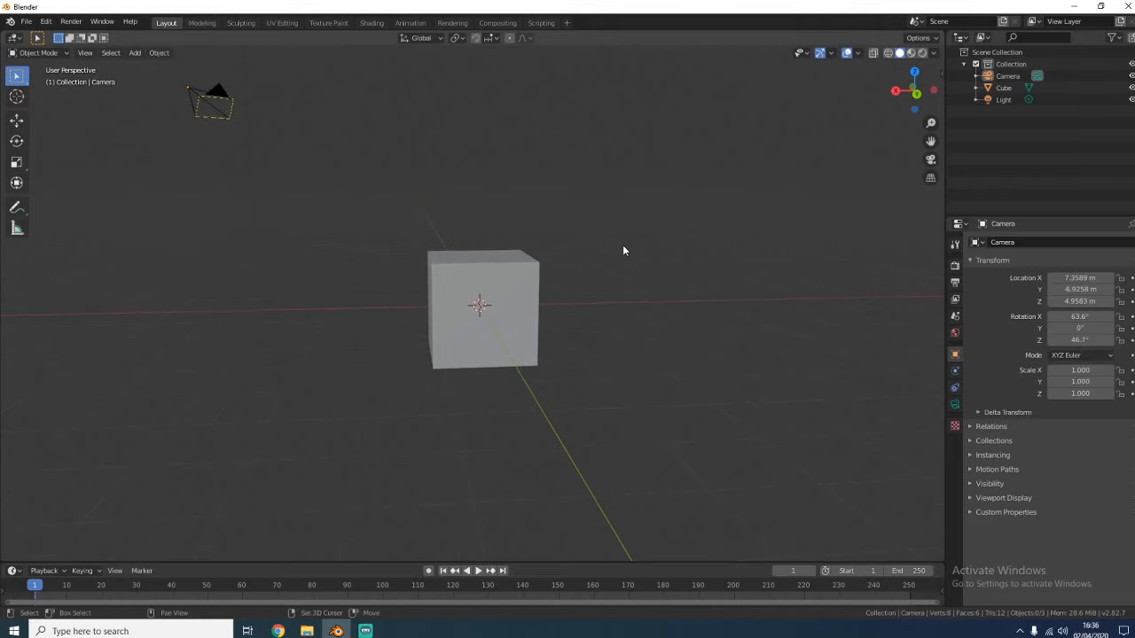
- Orbit around the cube and zoom in and out to examine it from several angles and distances in perspective
drag(622, 244, 603, 263)
drag(523, 261, 644, 272)
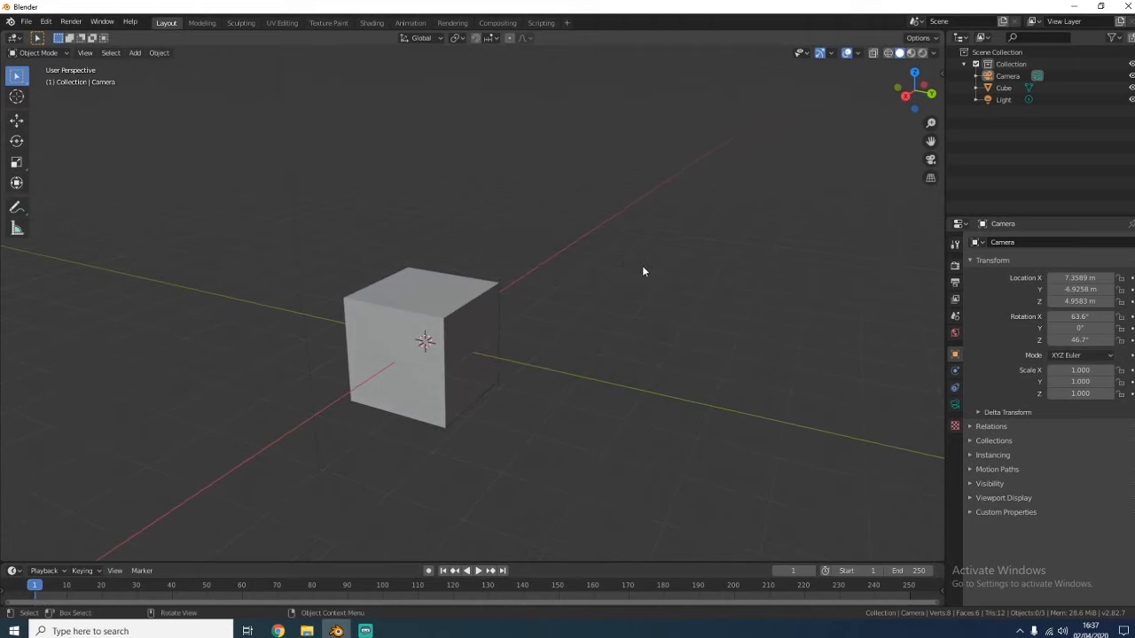
scroll(703, 251, up, 5)
scroll(703, 251, down, 8)
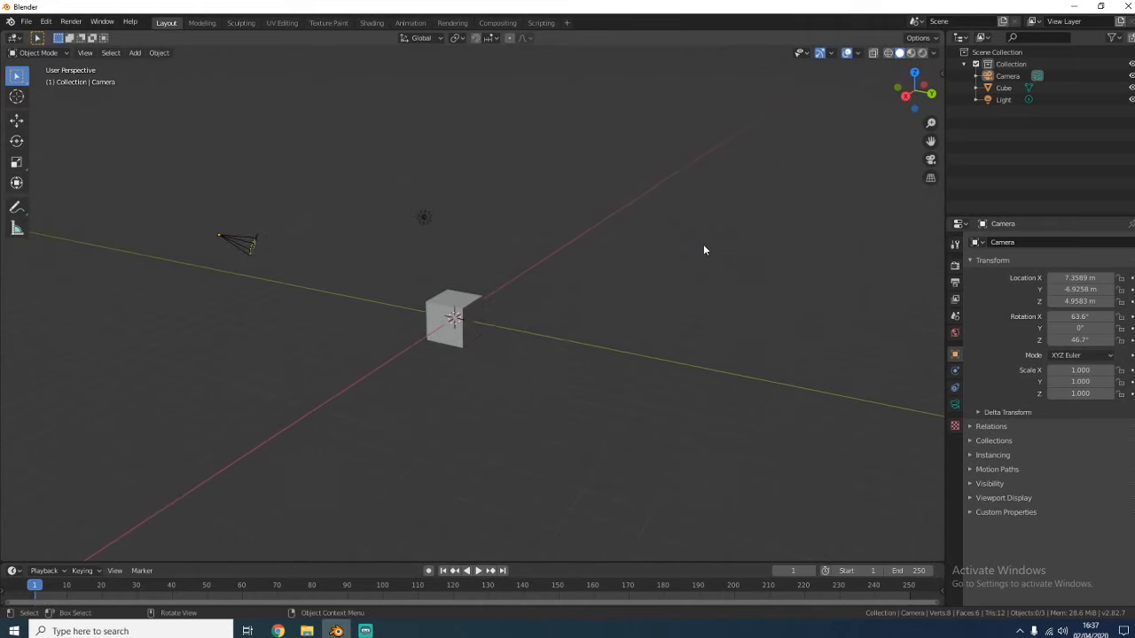
scroll(703, 251, up, 4)
drag(692, 273, 633, 304)
scroll(550, 289, up, 9)
scroll(700, 299, down, 4)
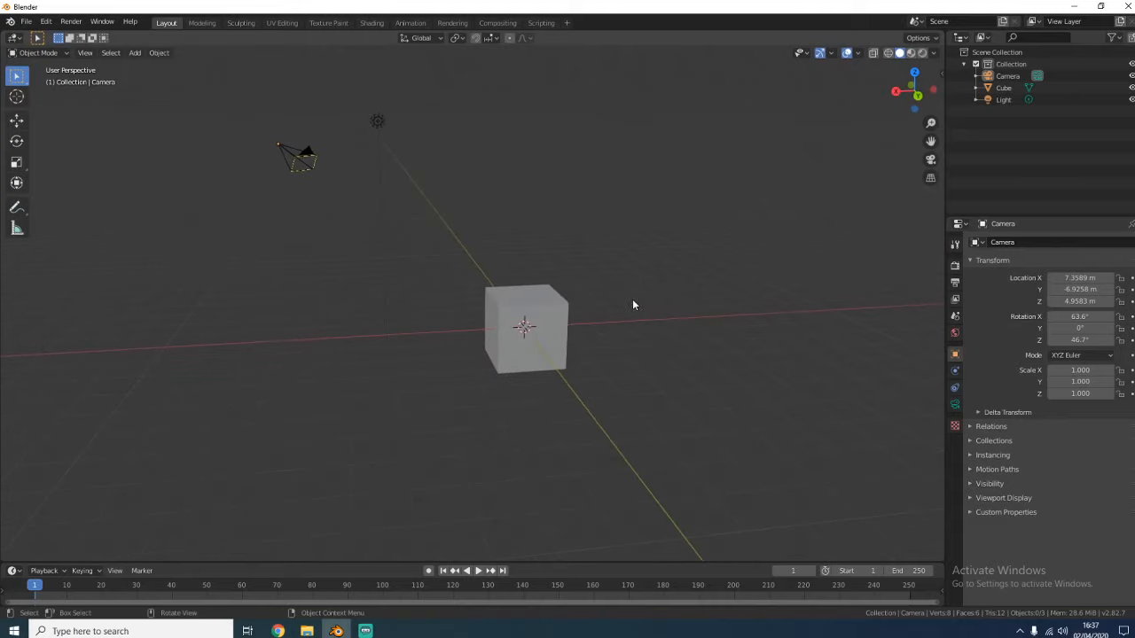
- Switch to the Right Orthographic view and examine the cube's side face at different zoom levels
click(896, 91)
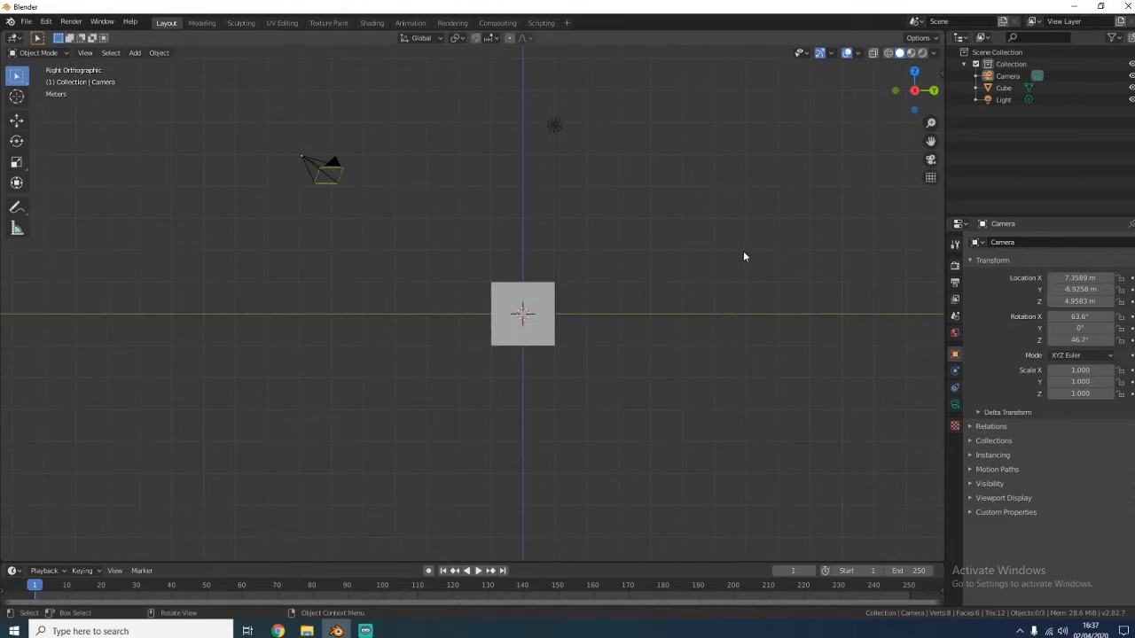
scroll(857, 189, up, 4)
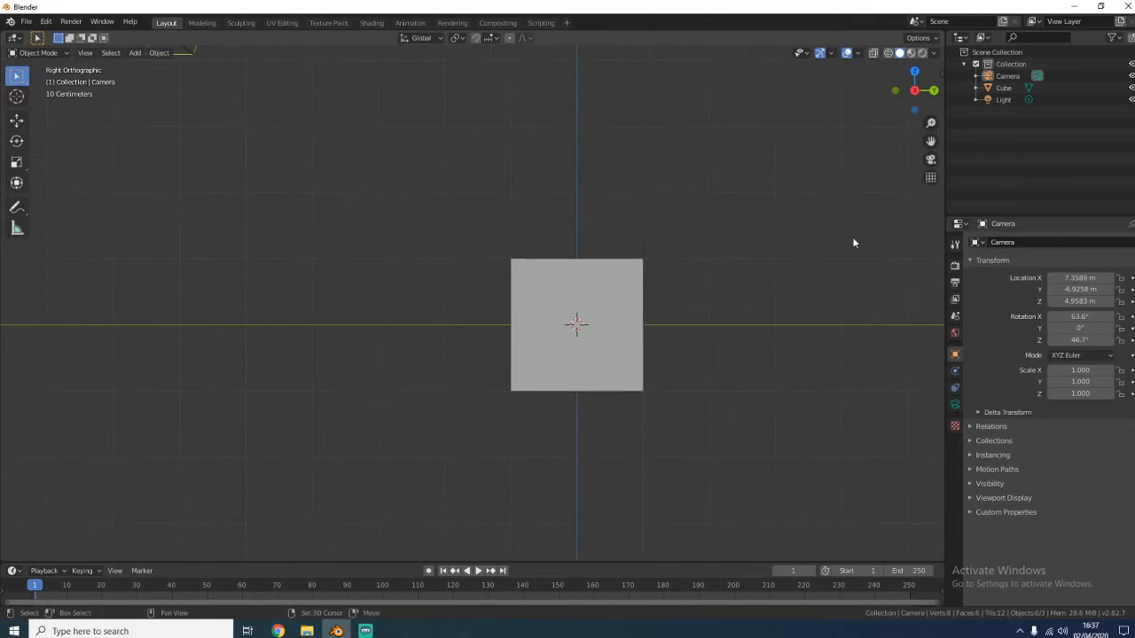
drag(852, 237, 707, 229)
scroll(852, 177, up, 6)
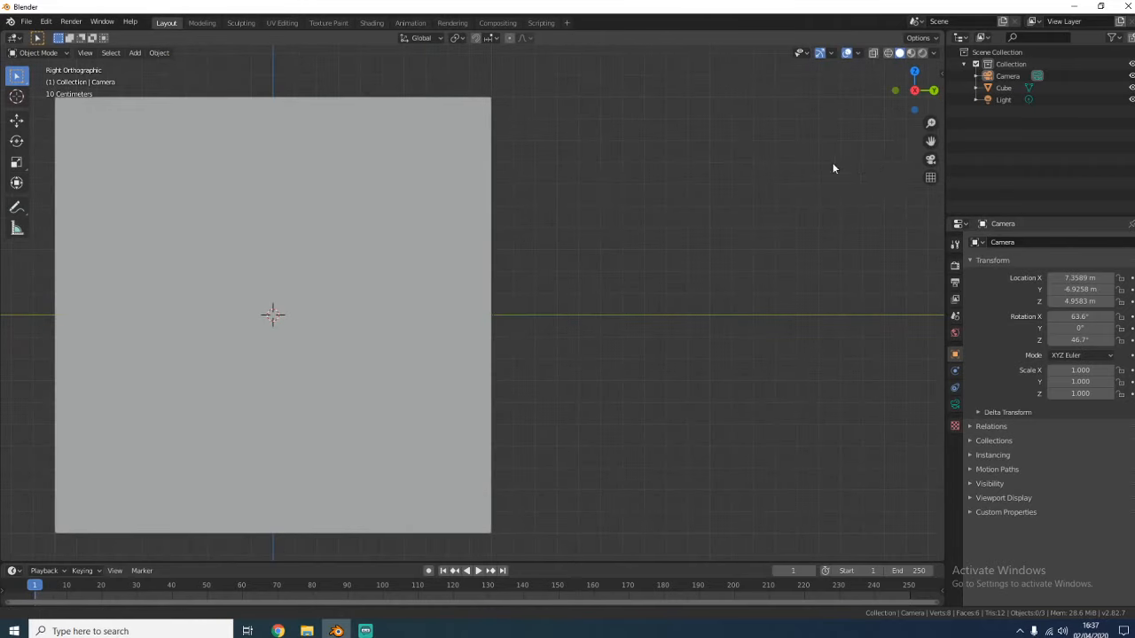
scroll(832, 168, down, 8)
scroll(590, 248, up, 10)
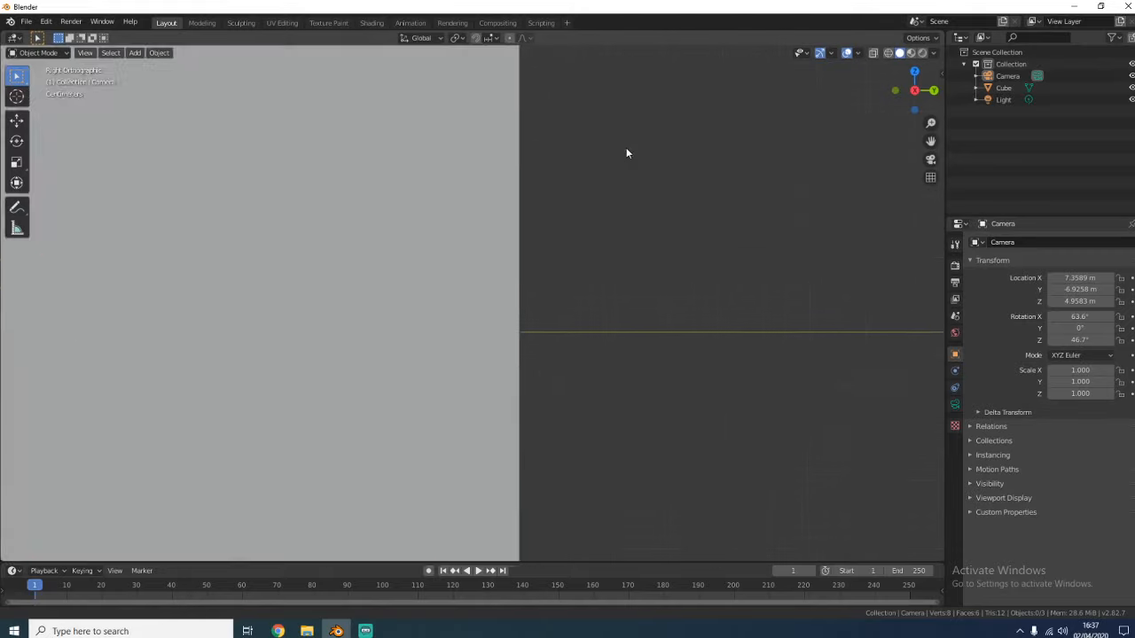
scroll(626, 151, down, 7)
scroll(603, 218, up, 5)
scroll(621, 169, up, 1)
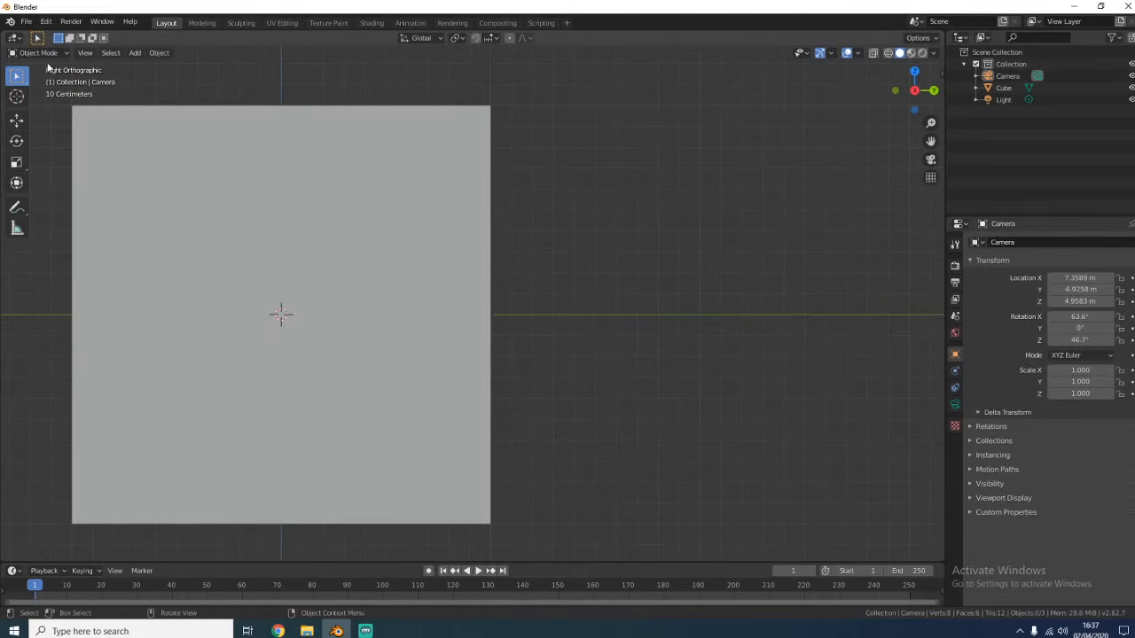
- Return from the orthographic side view to a user perspective and examine the cube's front, top and side faces
drag(291, 109, 6, 74)
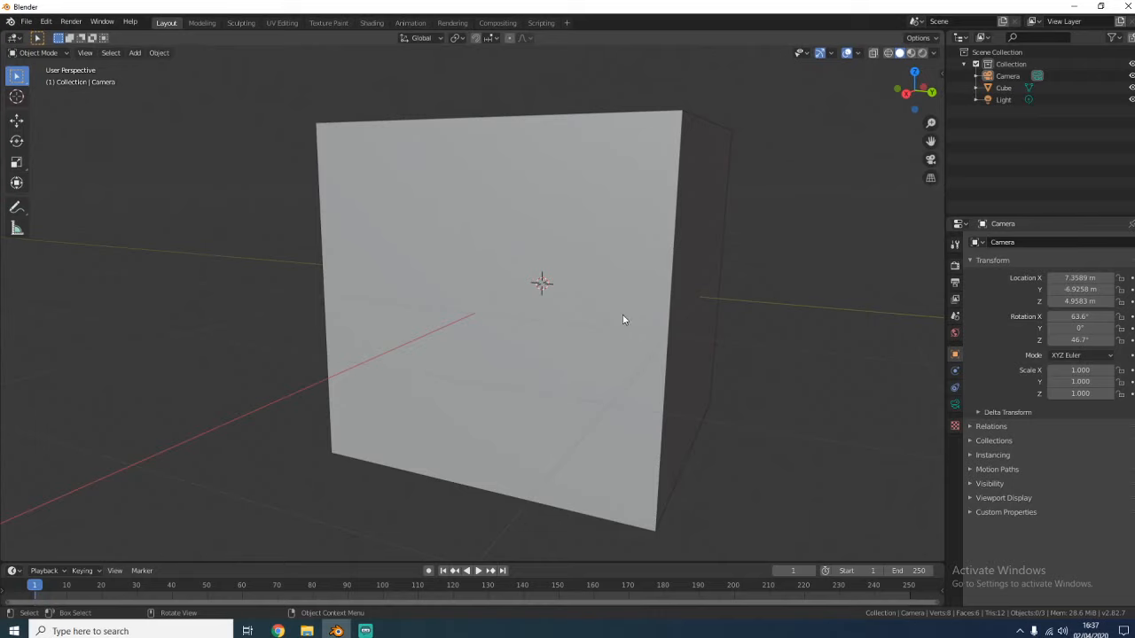
mouse_move(623, 320)
mouse_down()
mouse_move(612, 357)
mouse_move(623, 341)
mouse_up()
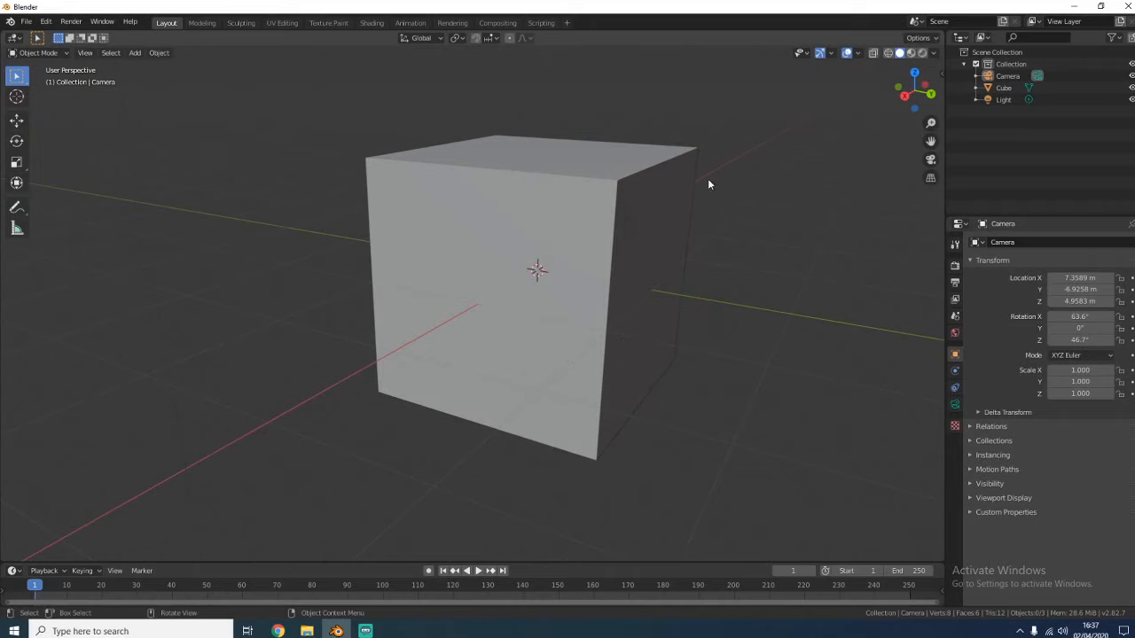
mouse_move(708, 184)
mouse_down()
mouse_move(679, 205)
mouse_move(723, 193)
mouse_up()
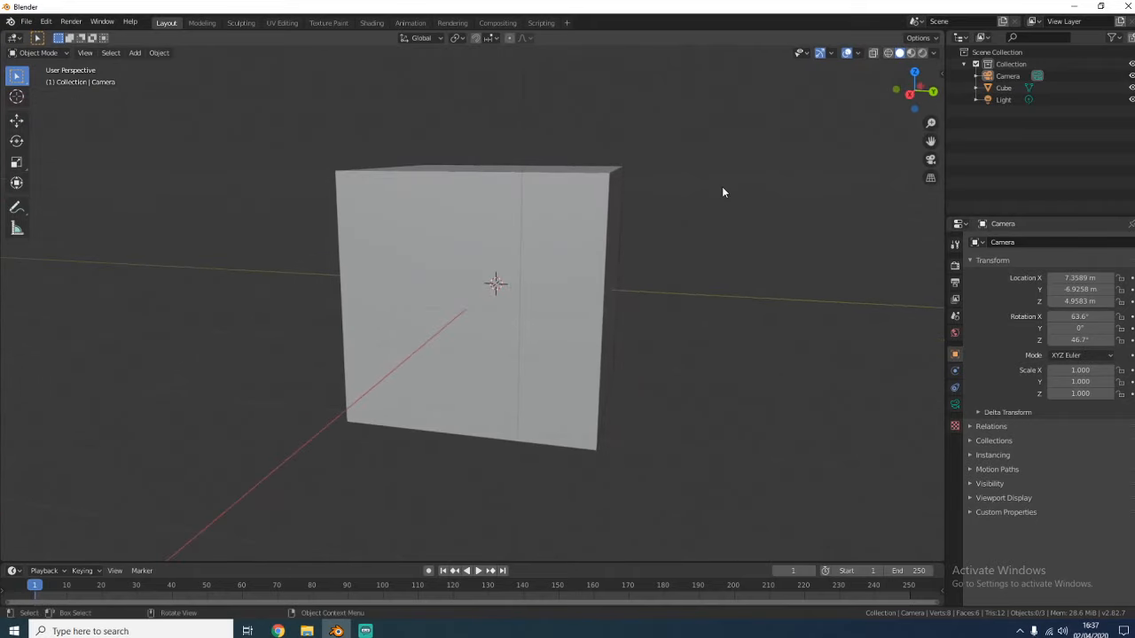